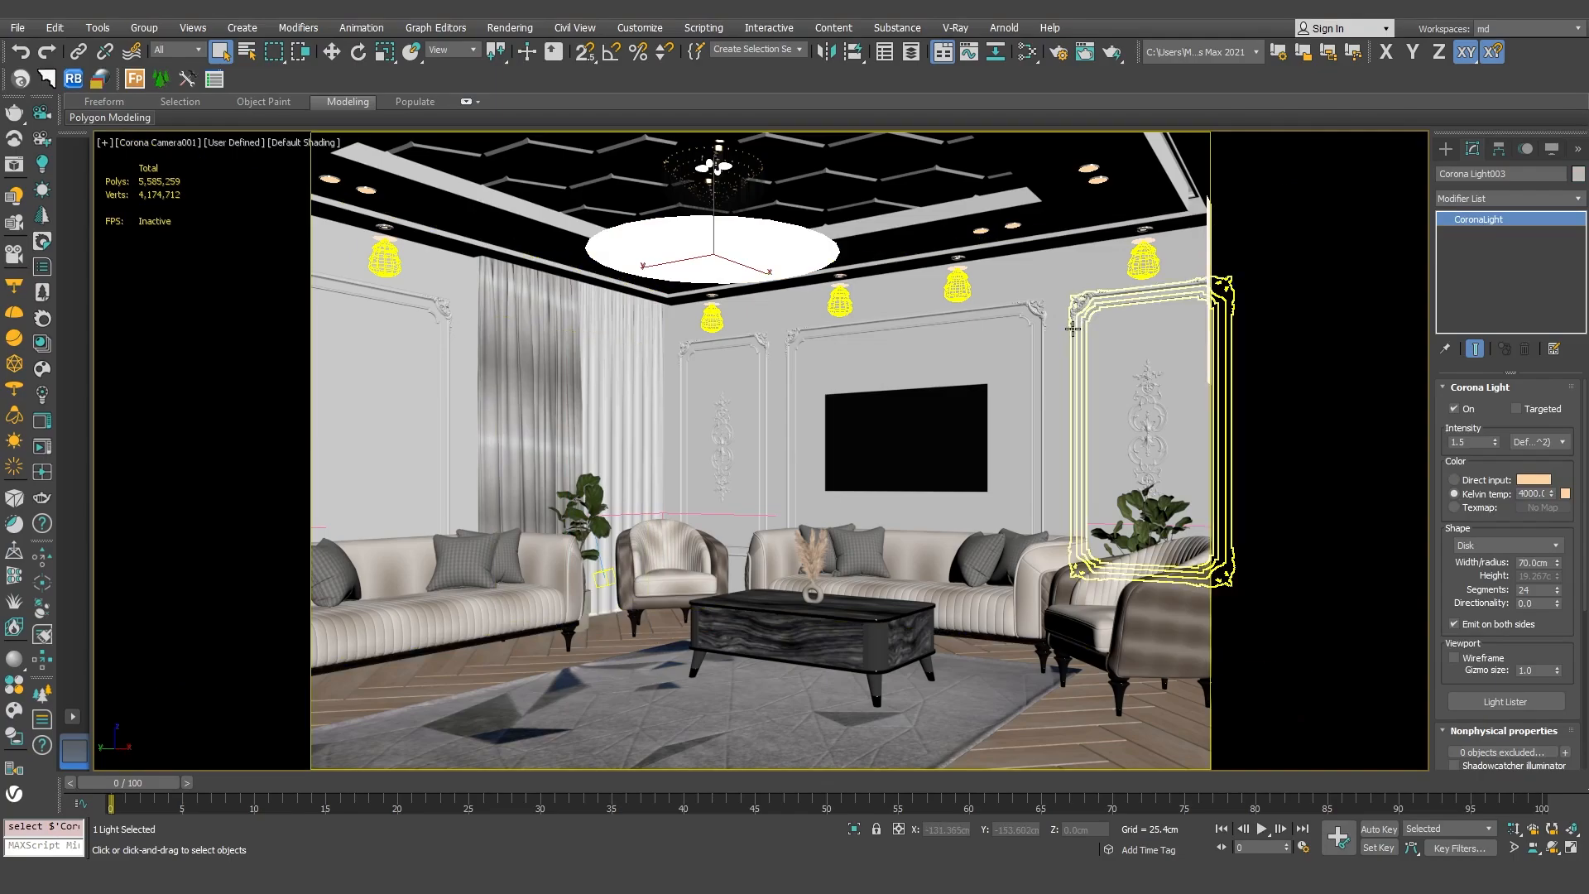
# Examine the settings of the disk light below the chandelier and the rectangular window light in the perspective view
pyautogui.press('p')
pyautogui.press('z')
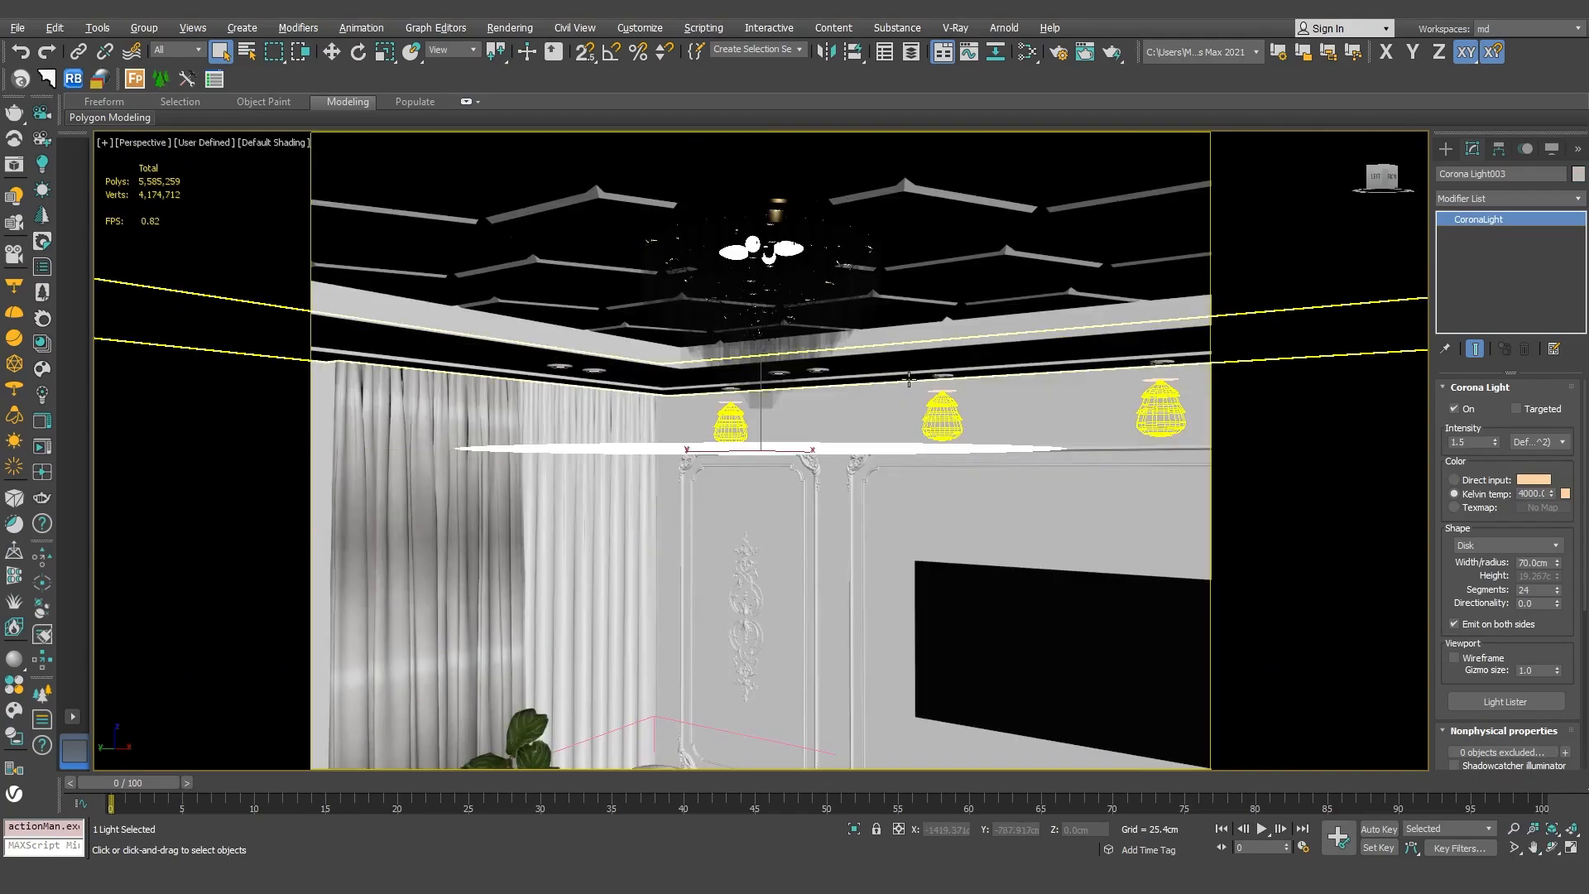
pyautogui.keyDown('alt'); pyautogui.moveTo(920, 385); pyautogui.dragTo(1171, 621, button='middle'); pyautogui.keyUp('alt')
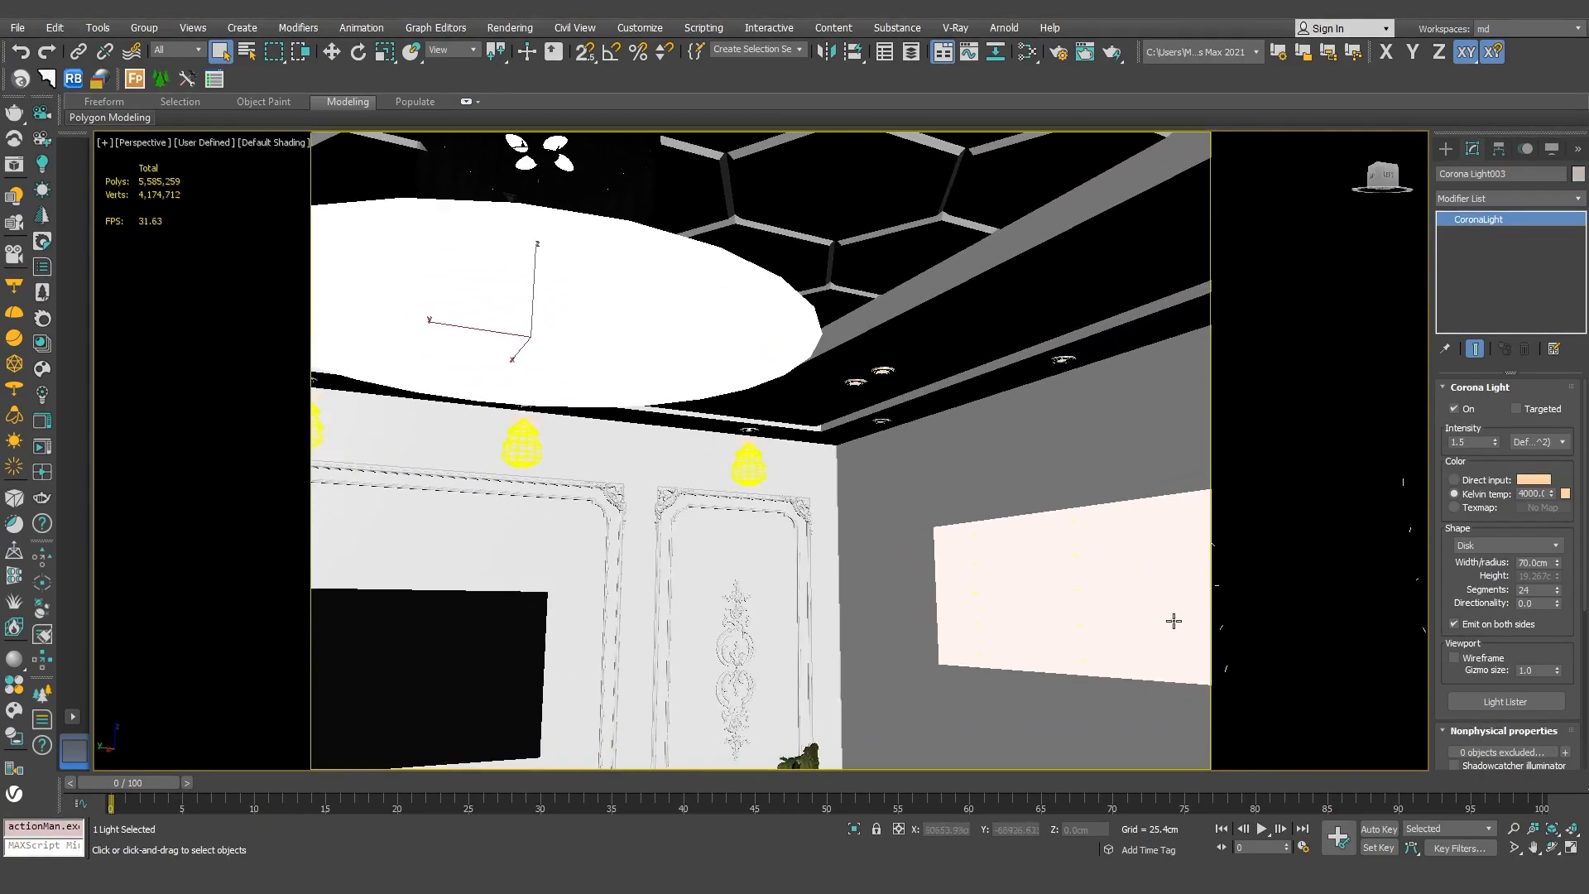
pyautogui.scroll(-5, 1584, 470)
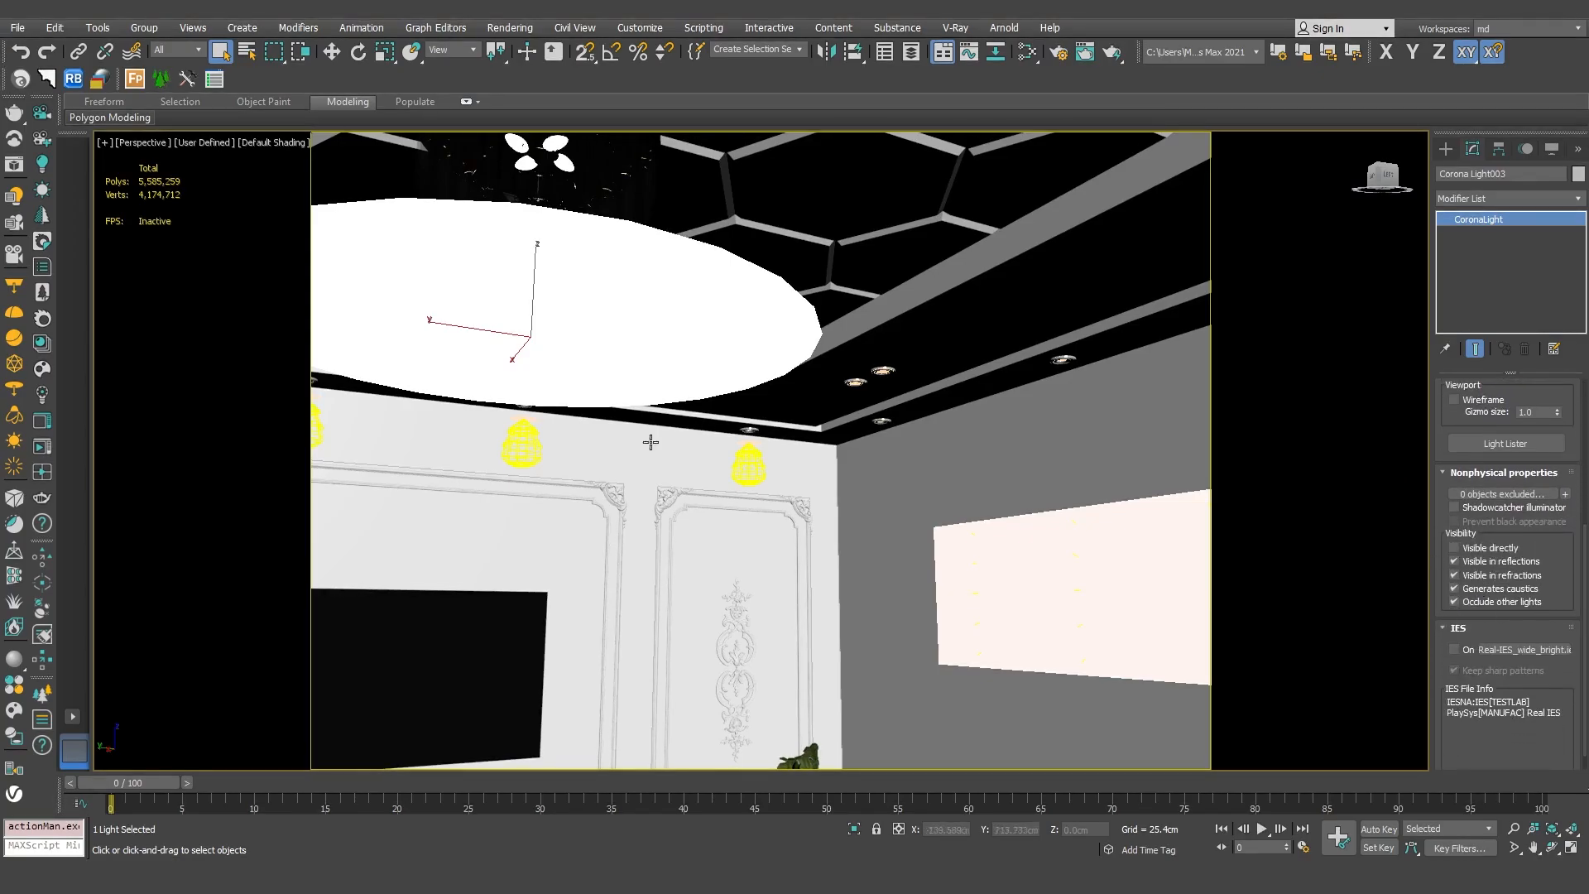
pyautogui.click(1110, 584)
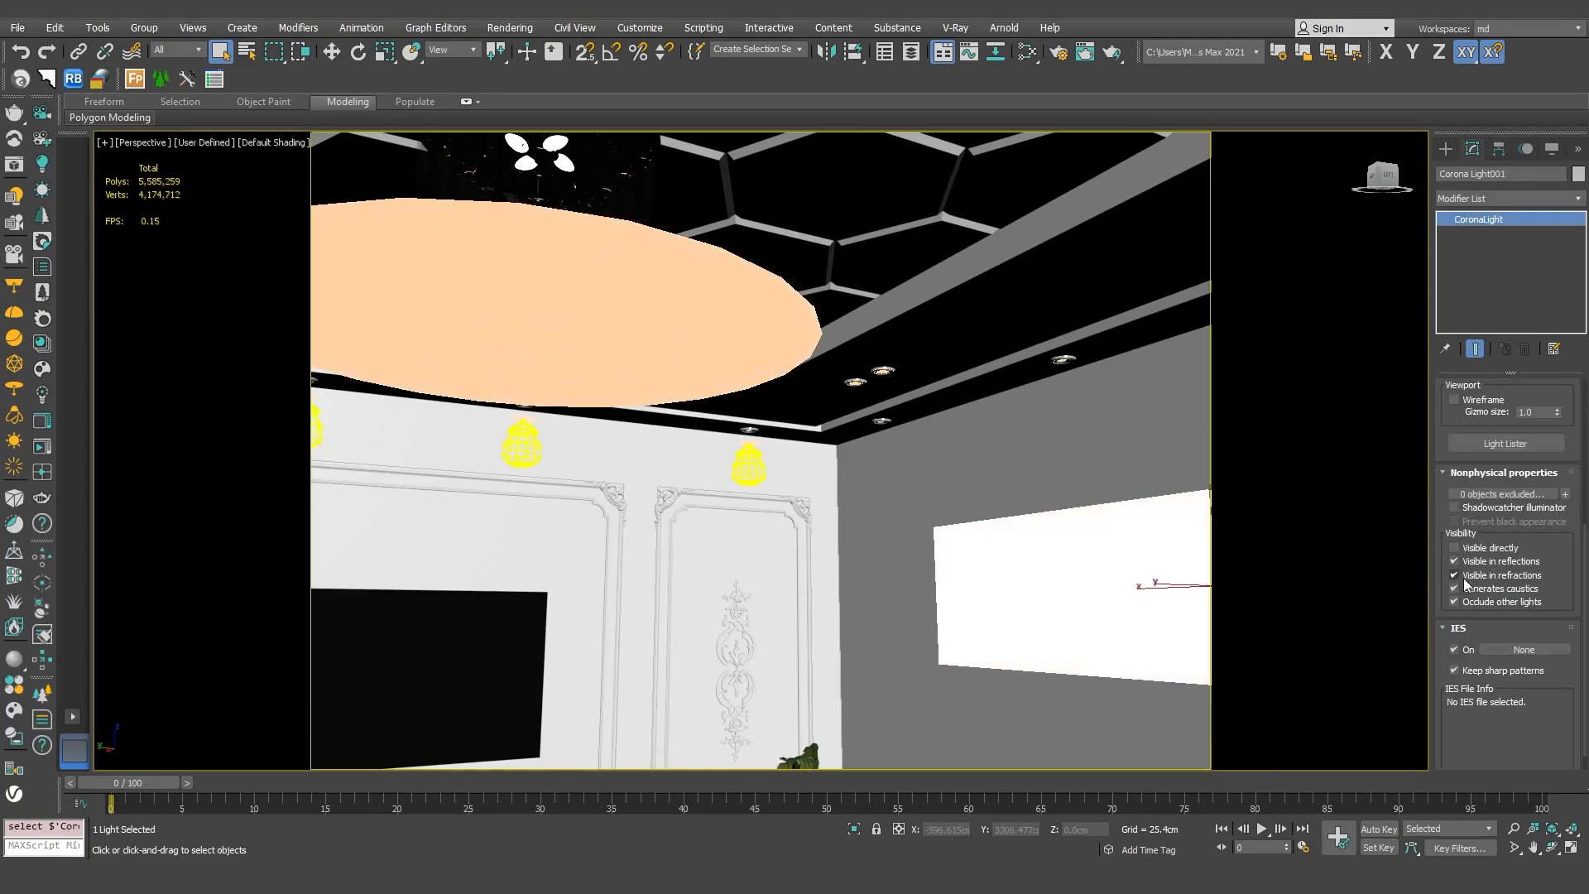
# Examine the IES settings of a wall downlight and select the light strip running around the ceiling recess
pyautogui.keyDown('alt'); pyautogui.moveTo(798, 534); pyautogui.dragTo(597, 365, button='middle'); pyautogui.keyUp('alt')
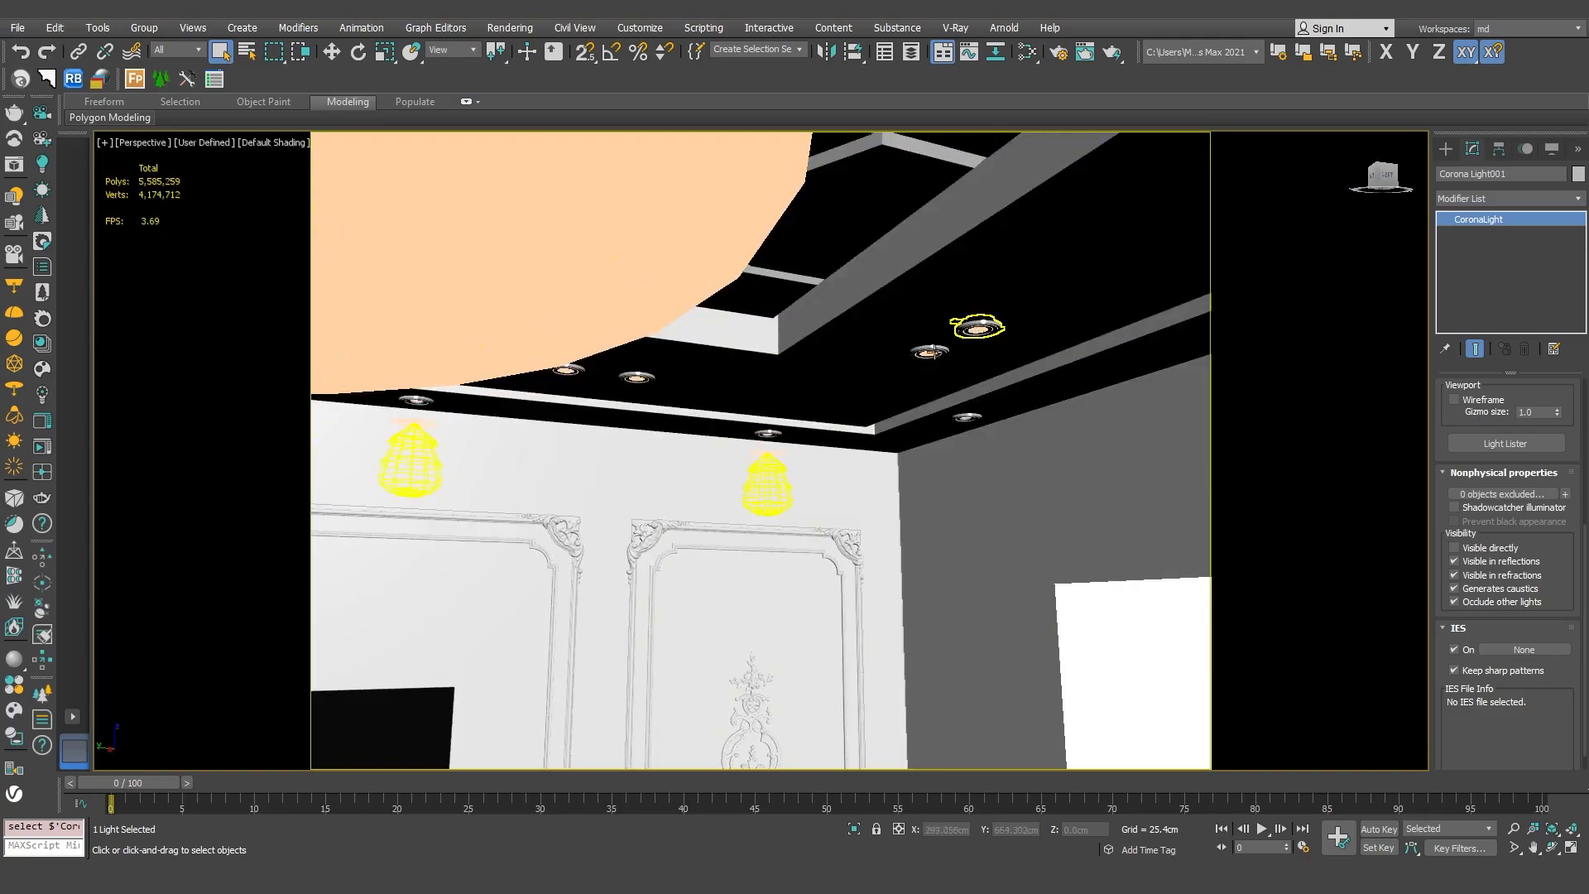
pyautogui.scroll(6, 765, 456)
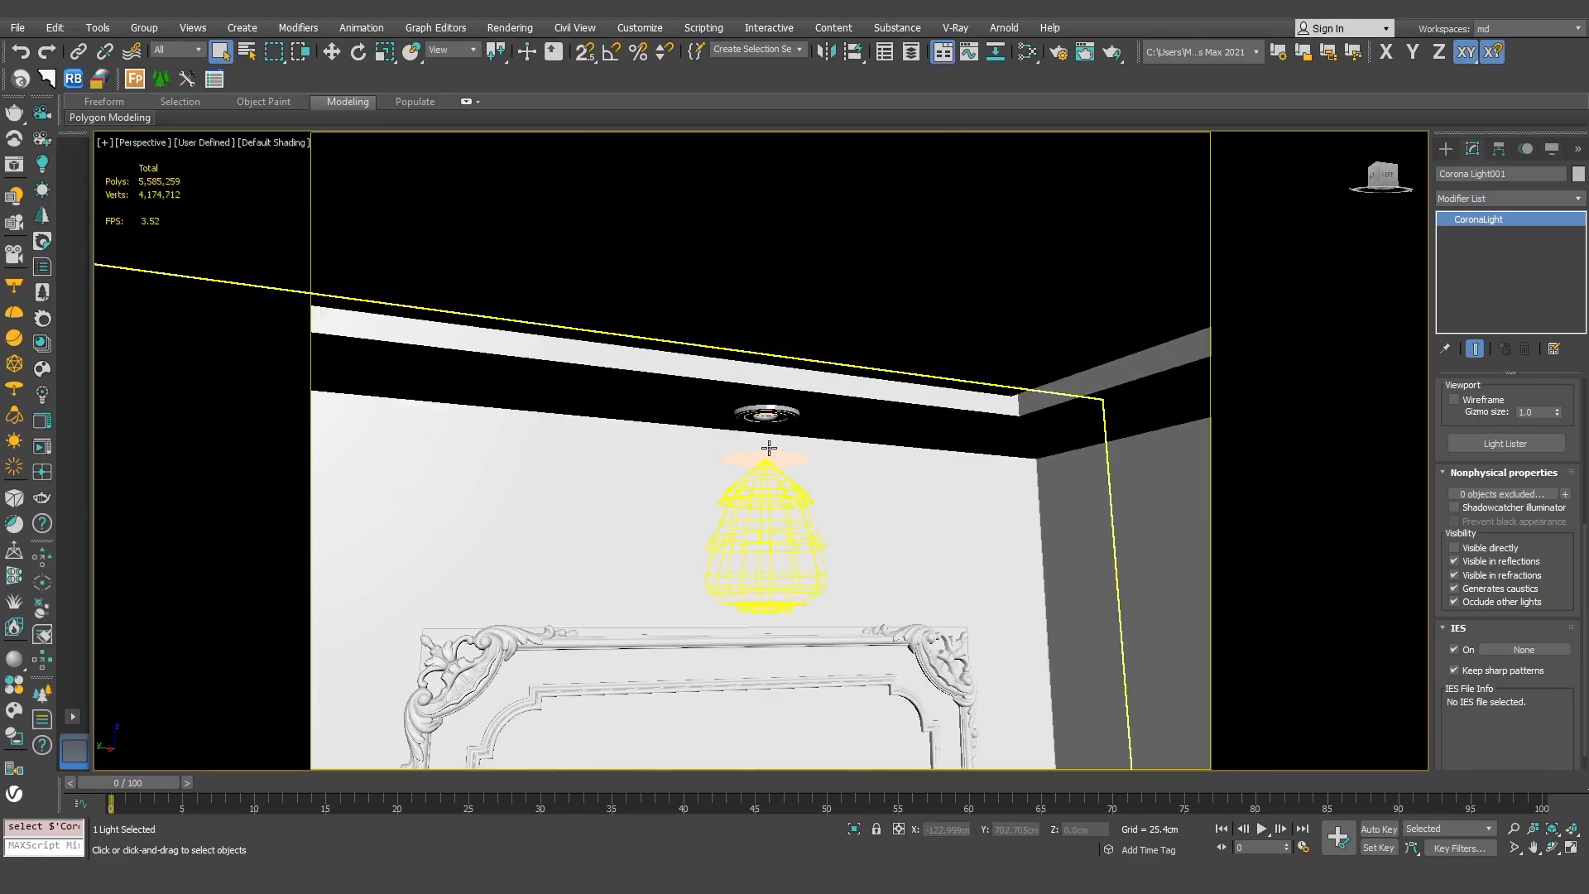
pyautogui.click(765, 457)
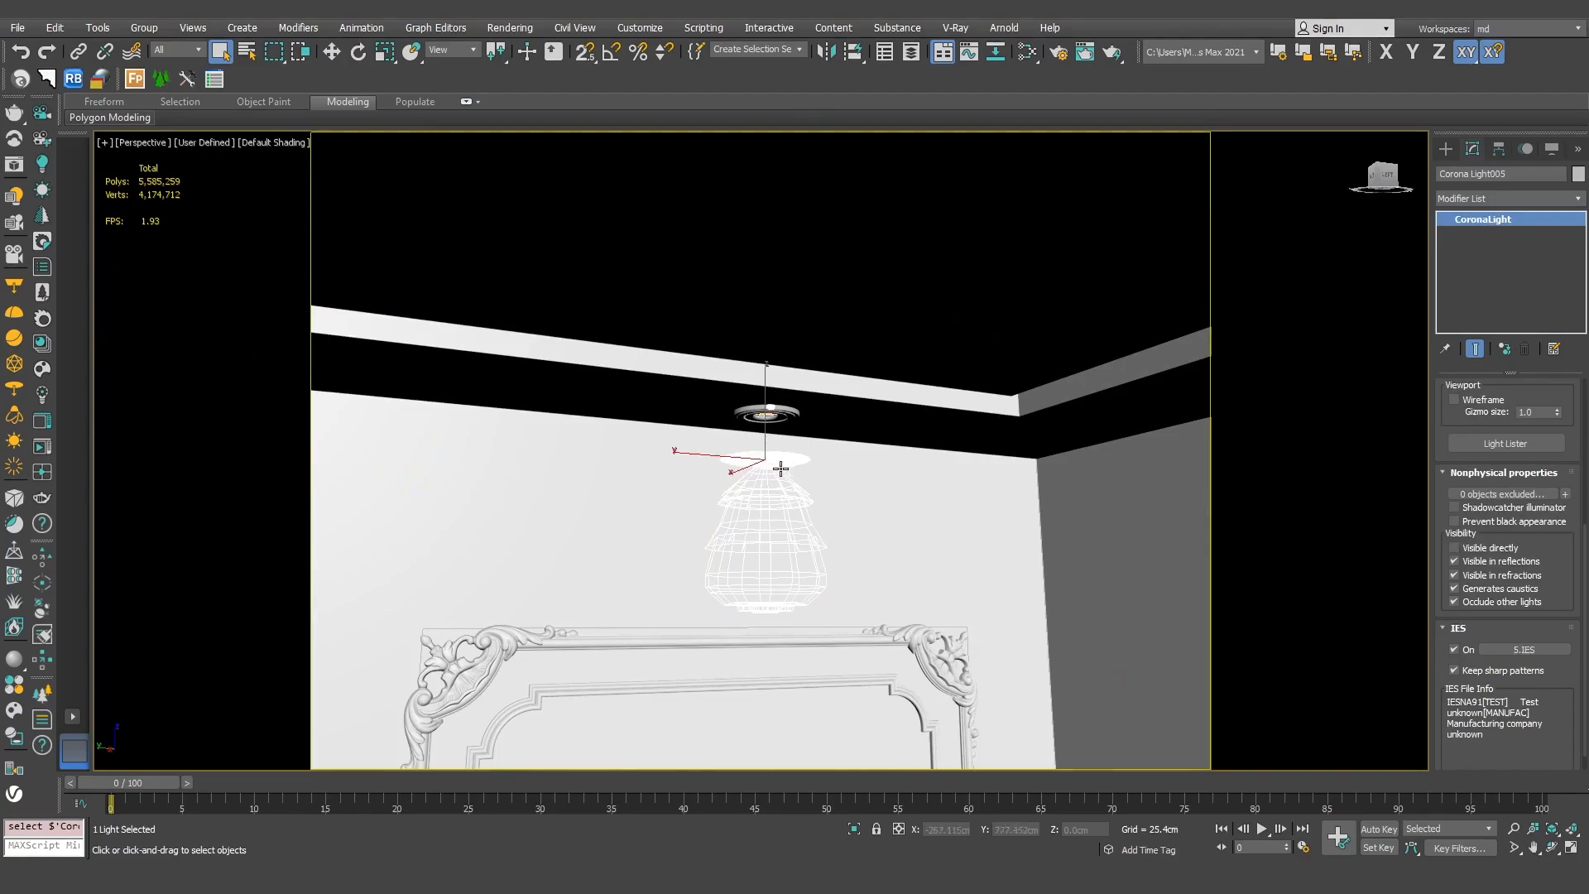
pyautogui.scroll(-1, 1586, 580)
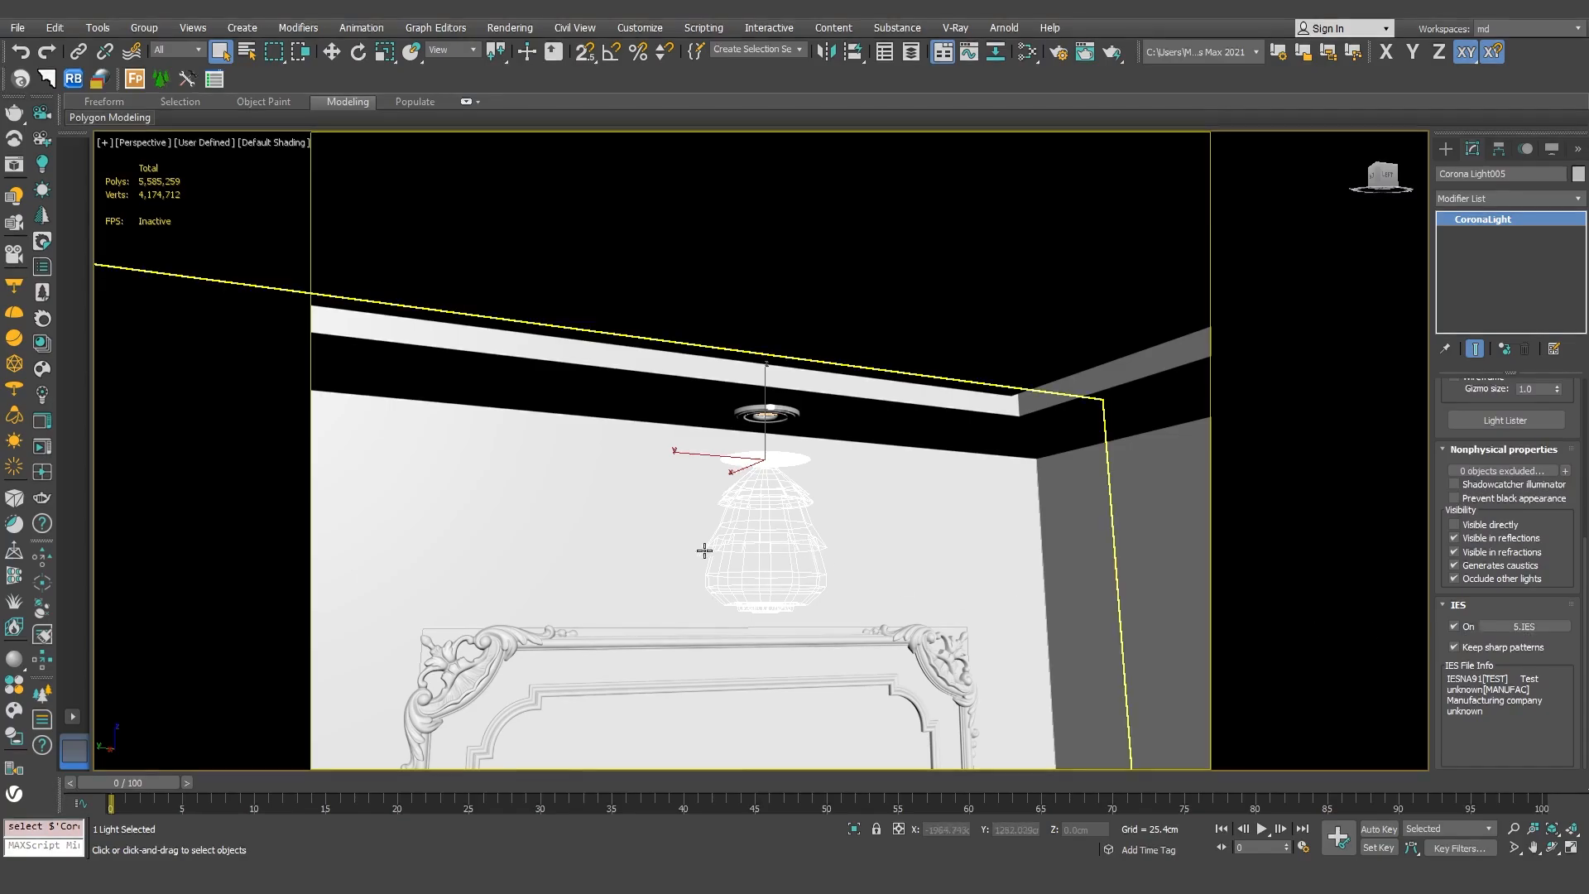
pyautogui.scroll(-3, 678, 555)
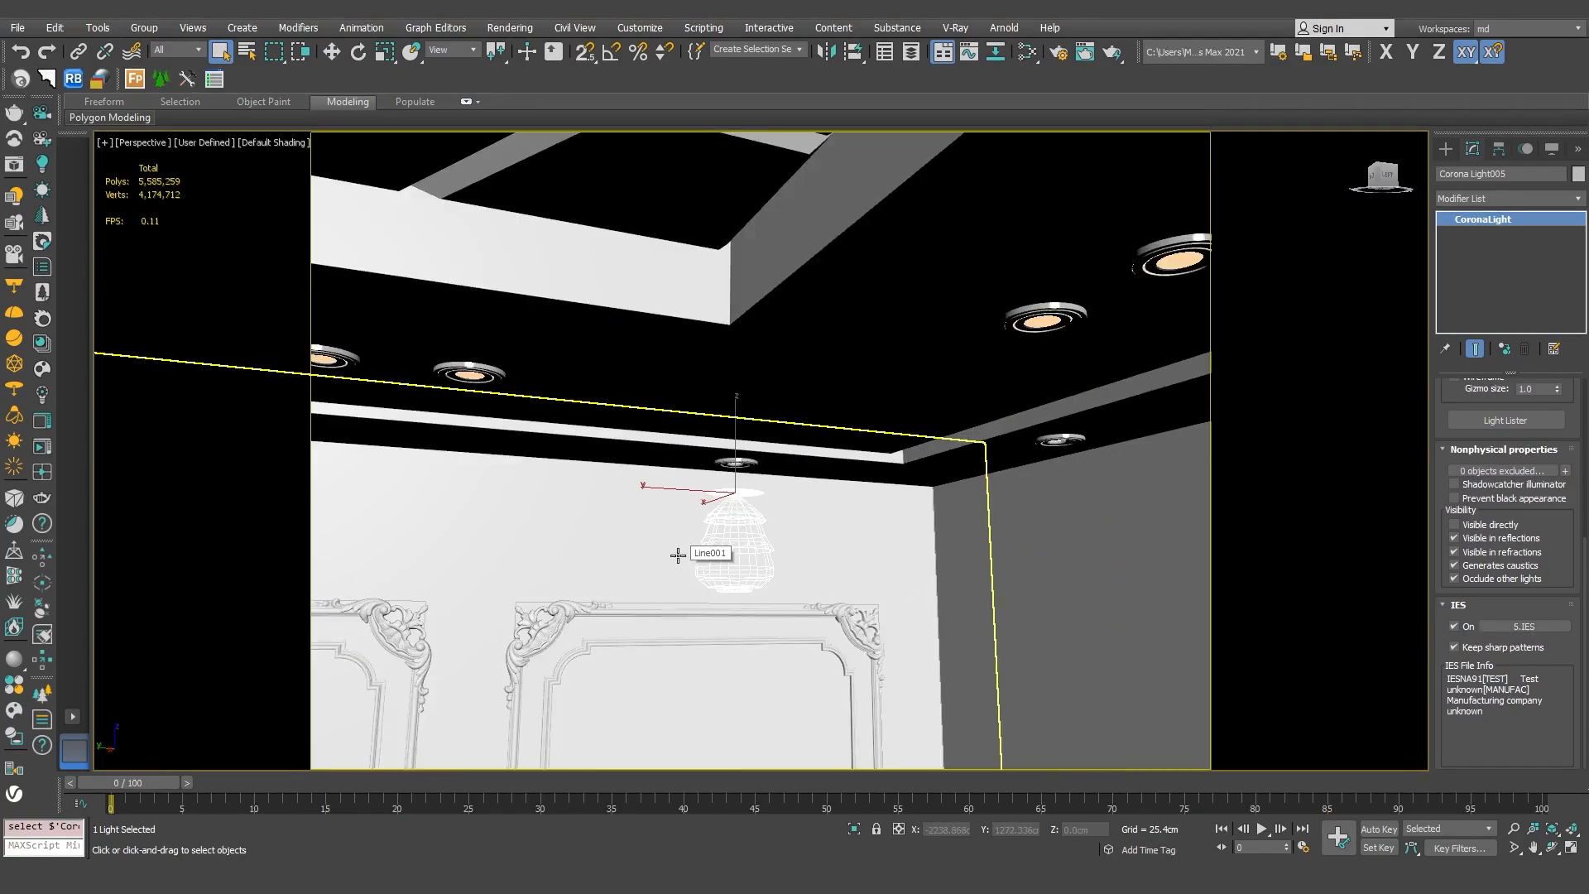
pyautogui.keyDown('alt'); pyautogui.moveTo(678, 555); pyautogui.dragTo(737, 283, button='middle'); pyautogui.keyUp('alt')
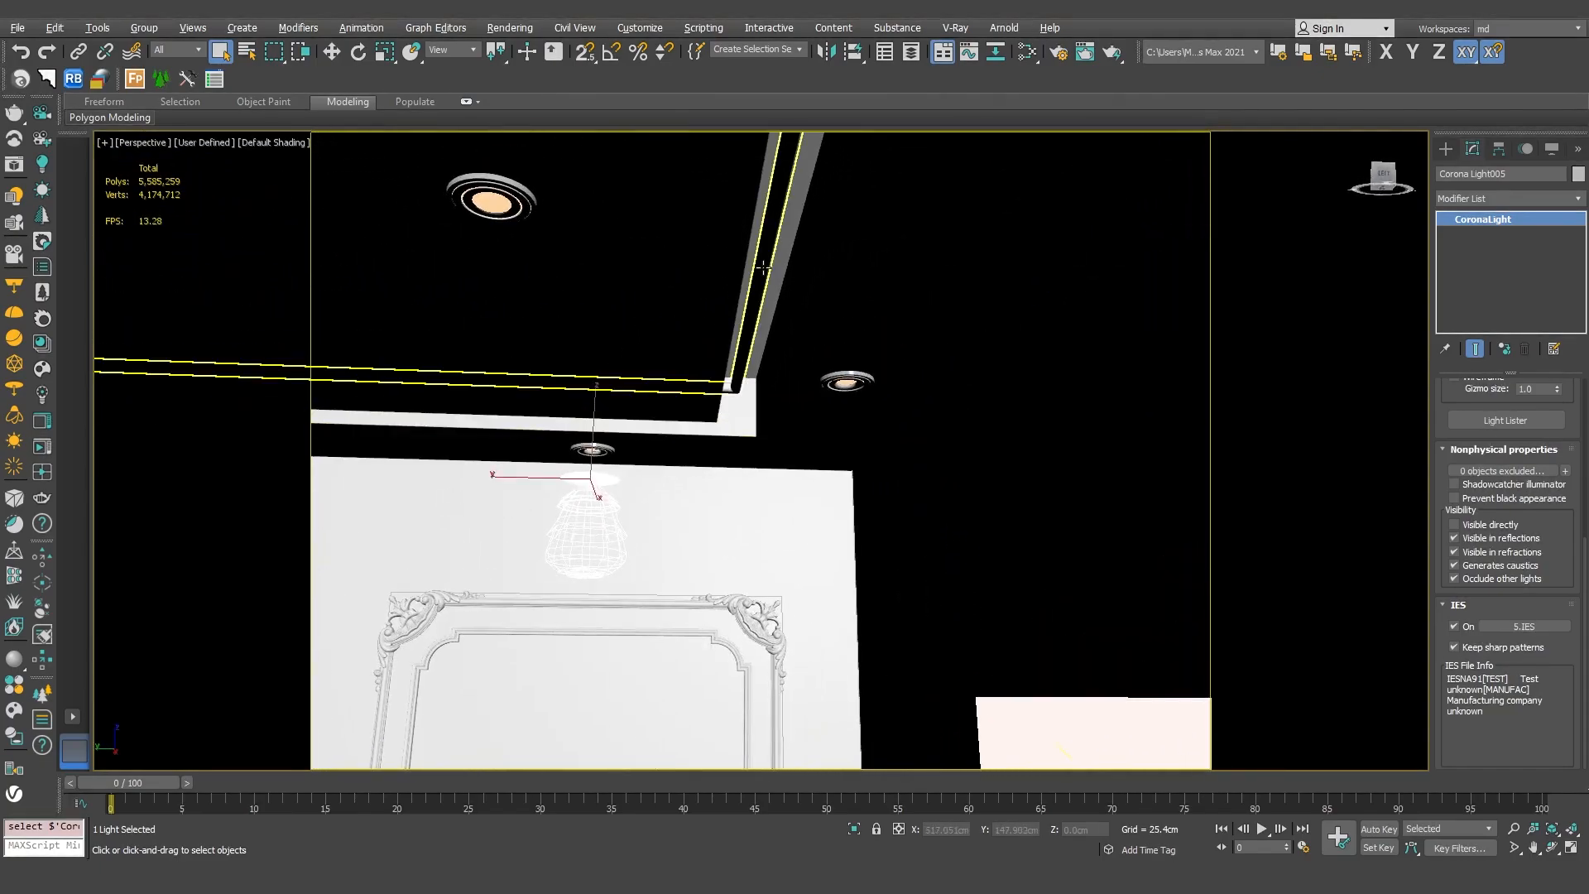
pyautogui.click(736, 283)
pyautogui.press('c')
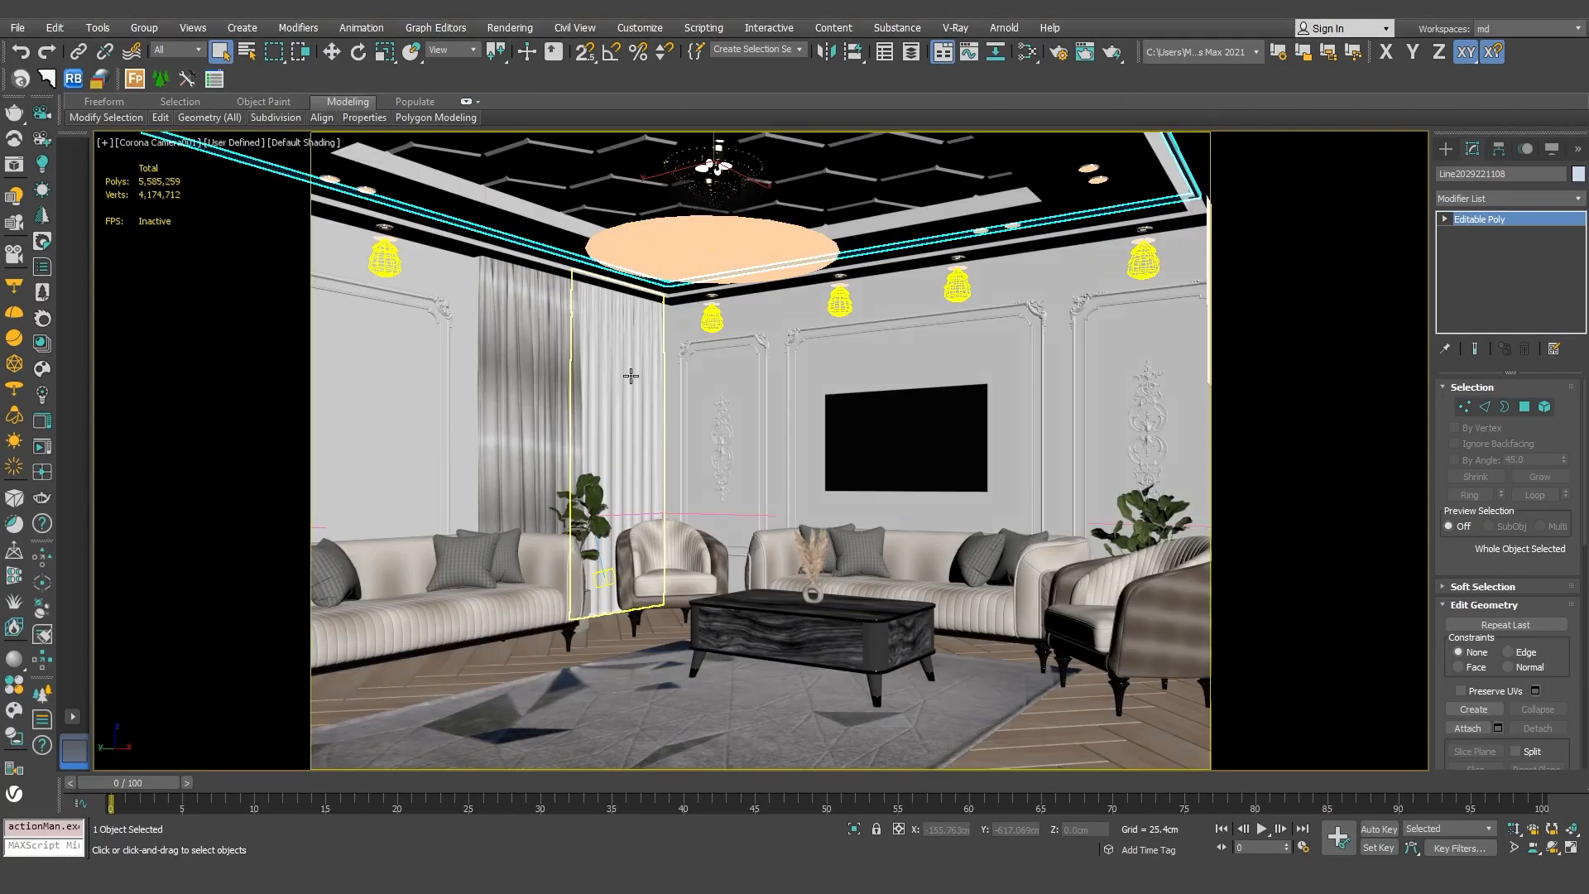
# Examine the Corona Sun settings outside the building, and return to the camera view
pyautogui.press('p')
pyautogui.scroll(-5, 629, 376)
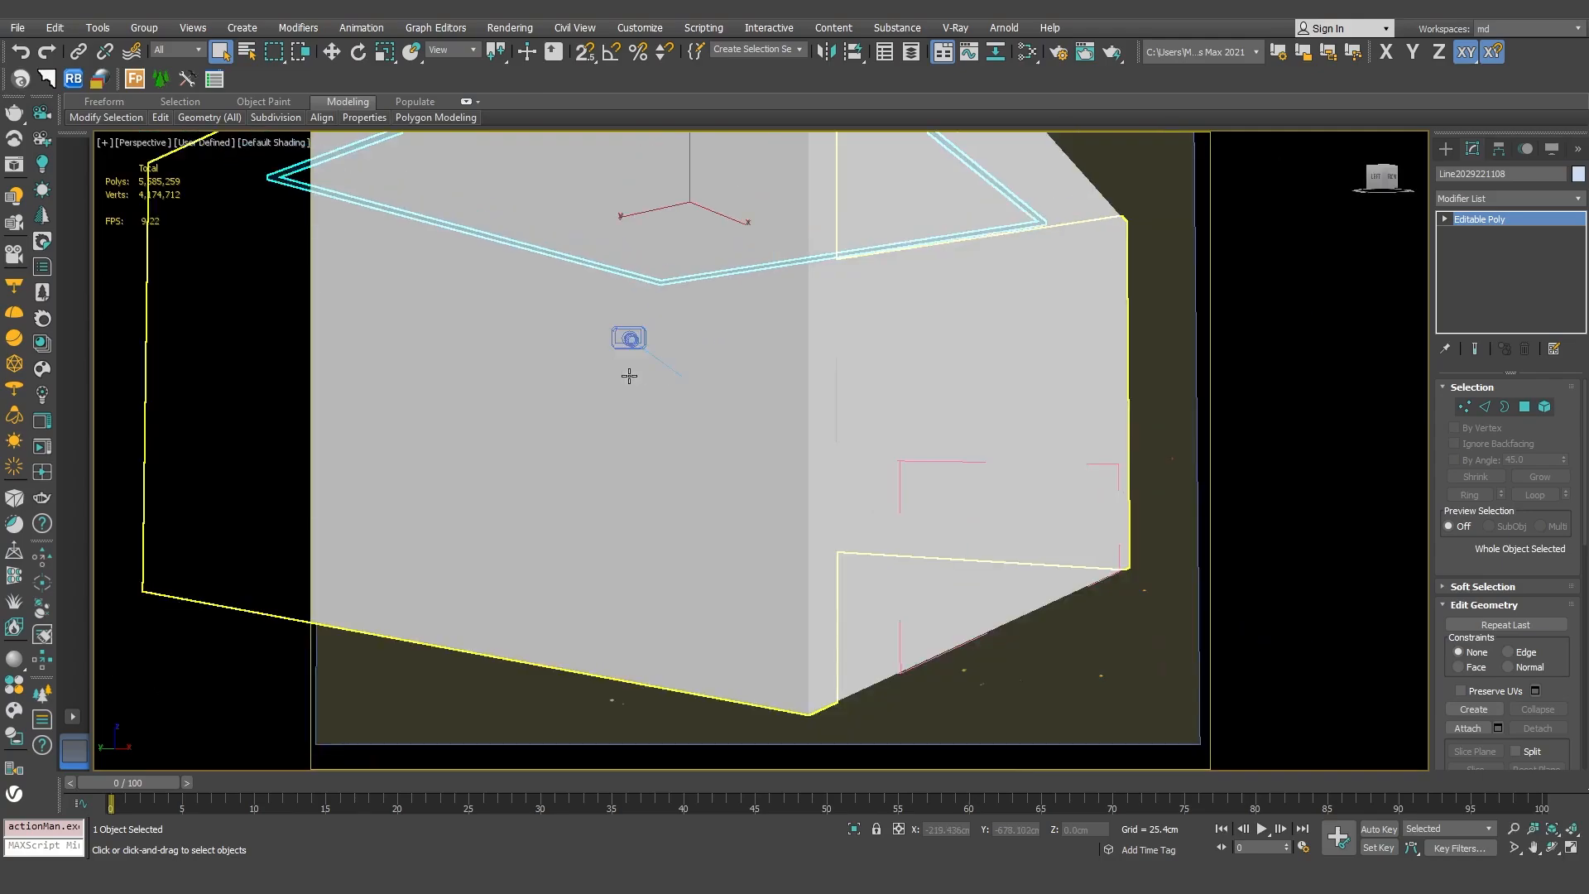
pyautogui.moveTo(617, 370); pyautogui.dragTo(677, 542, button='middle')
pyautogui.keyDown('alt'); pyautogui.moveTo(586, 447); pyautogui.dragTo(572, 284, button='middle'); pyautogui.keyUp('alt')
pyautogui.click(572, 288)
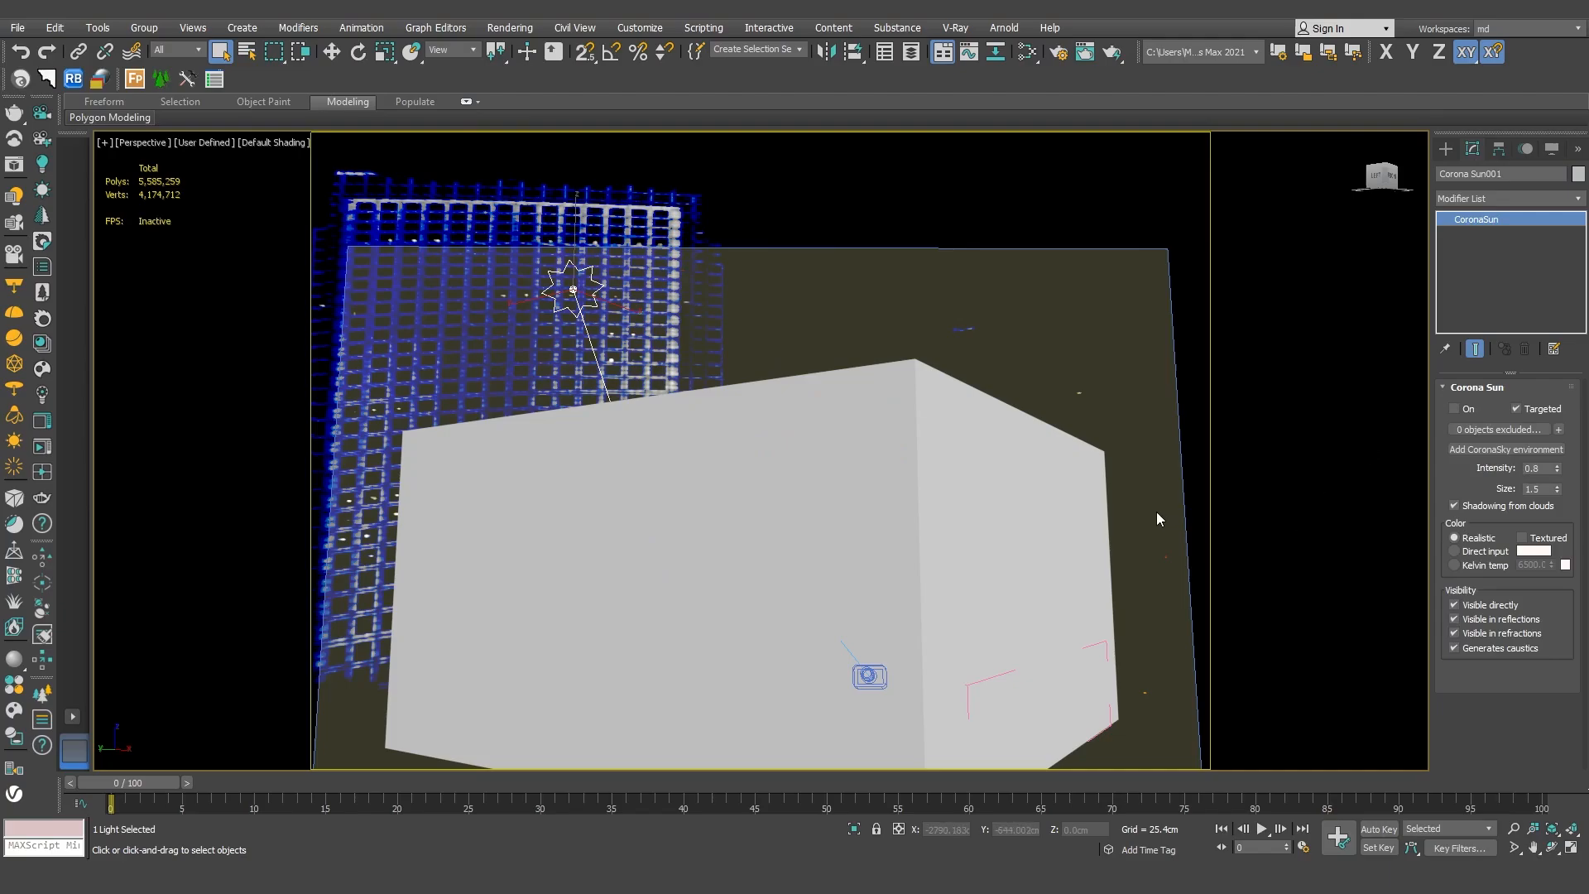
pyautogui.press('c')
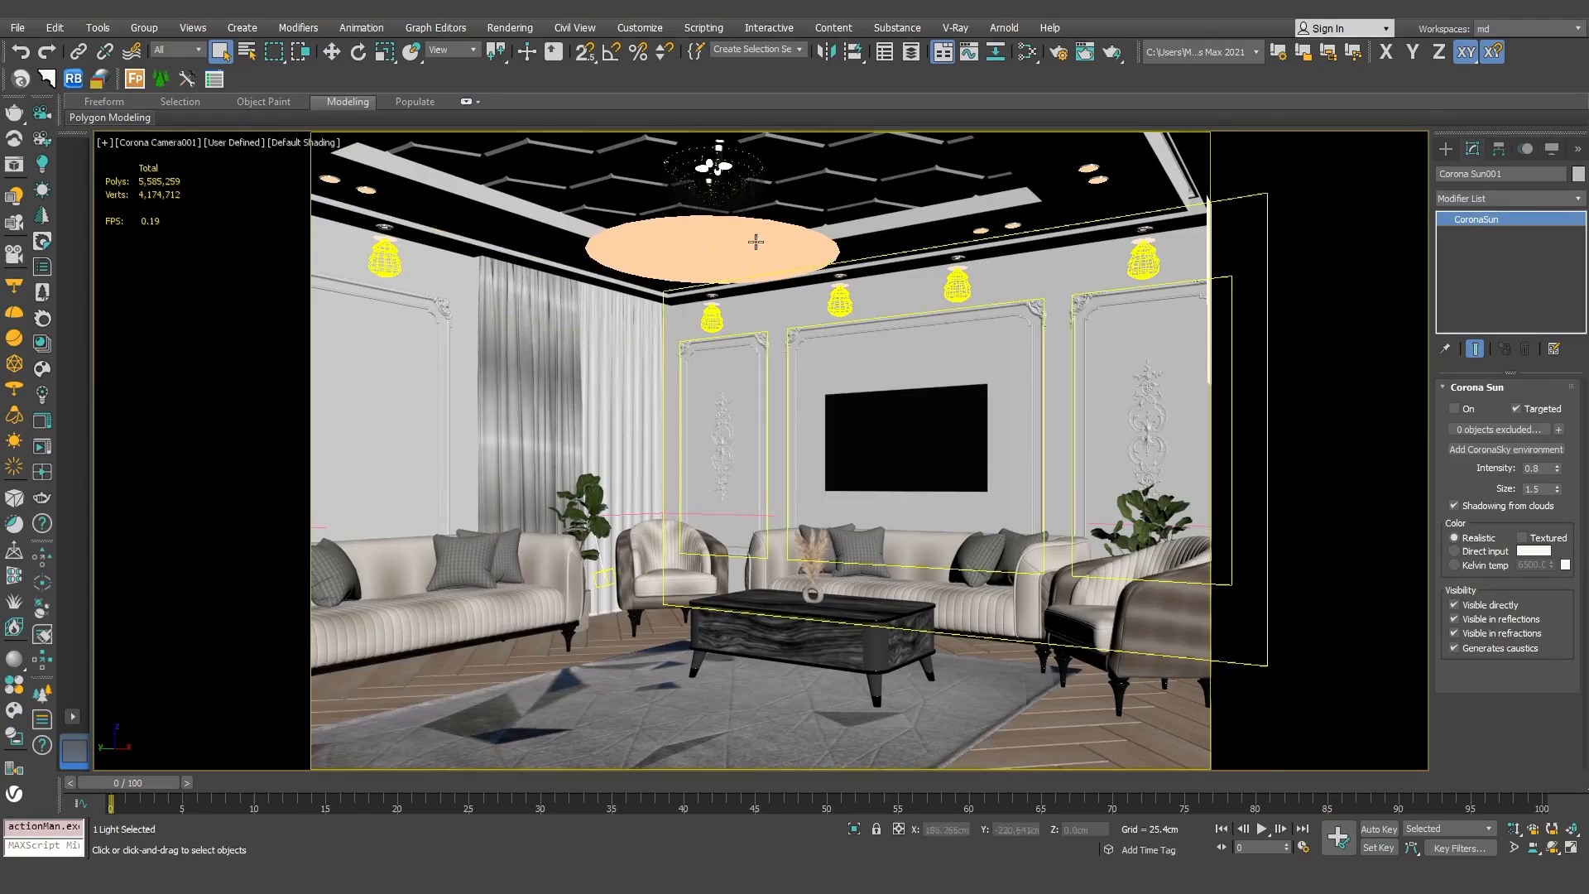
# Examine the chandelier's multi/sub-object material in the Slate Material Editor, down to the parameters of its IL Light sub-material
pyautogui.click(712, 168)
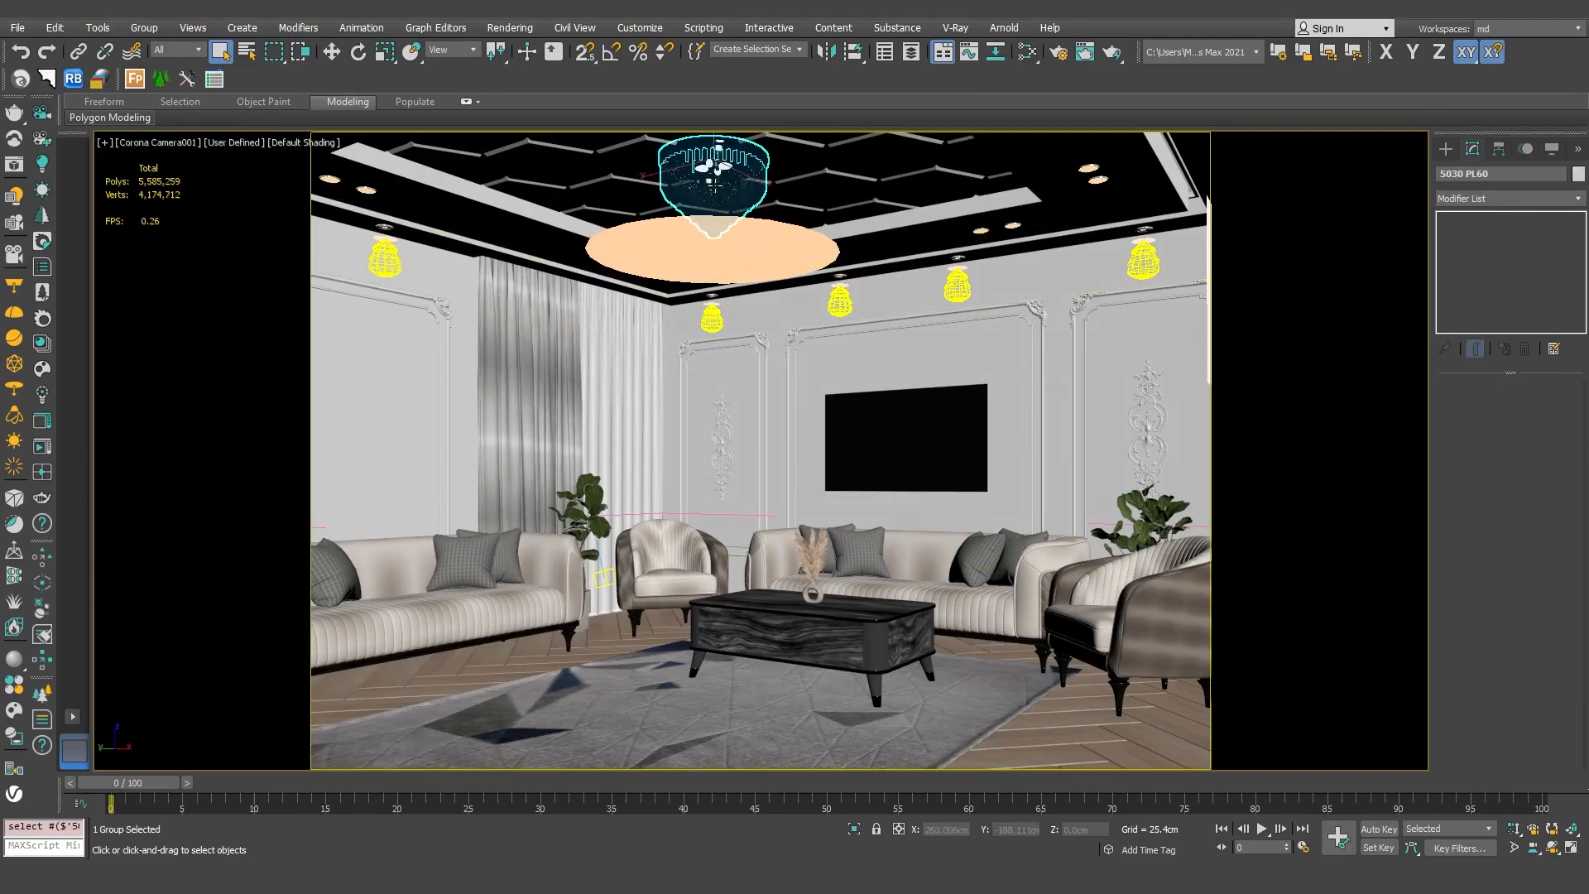
pyautogui.click(1026, 51)
pyautogui.moveTo(976, 257); pyautogui.dragTo(912, 361, button='middle')
pyautogui.scroll(-5, 913, 361)
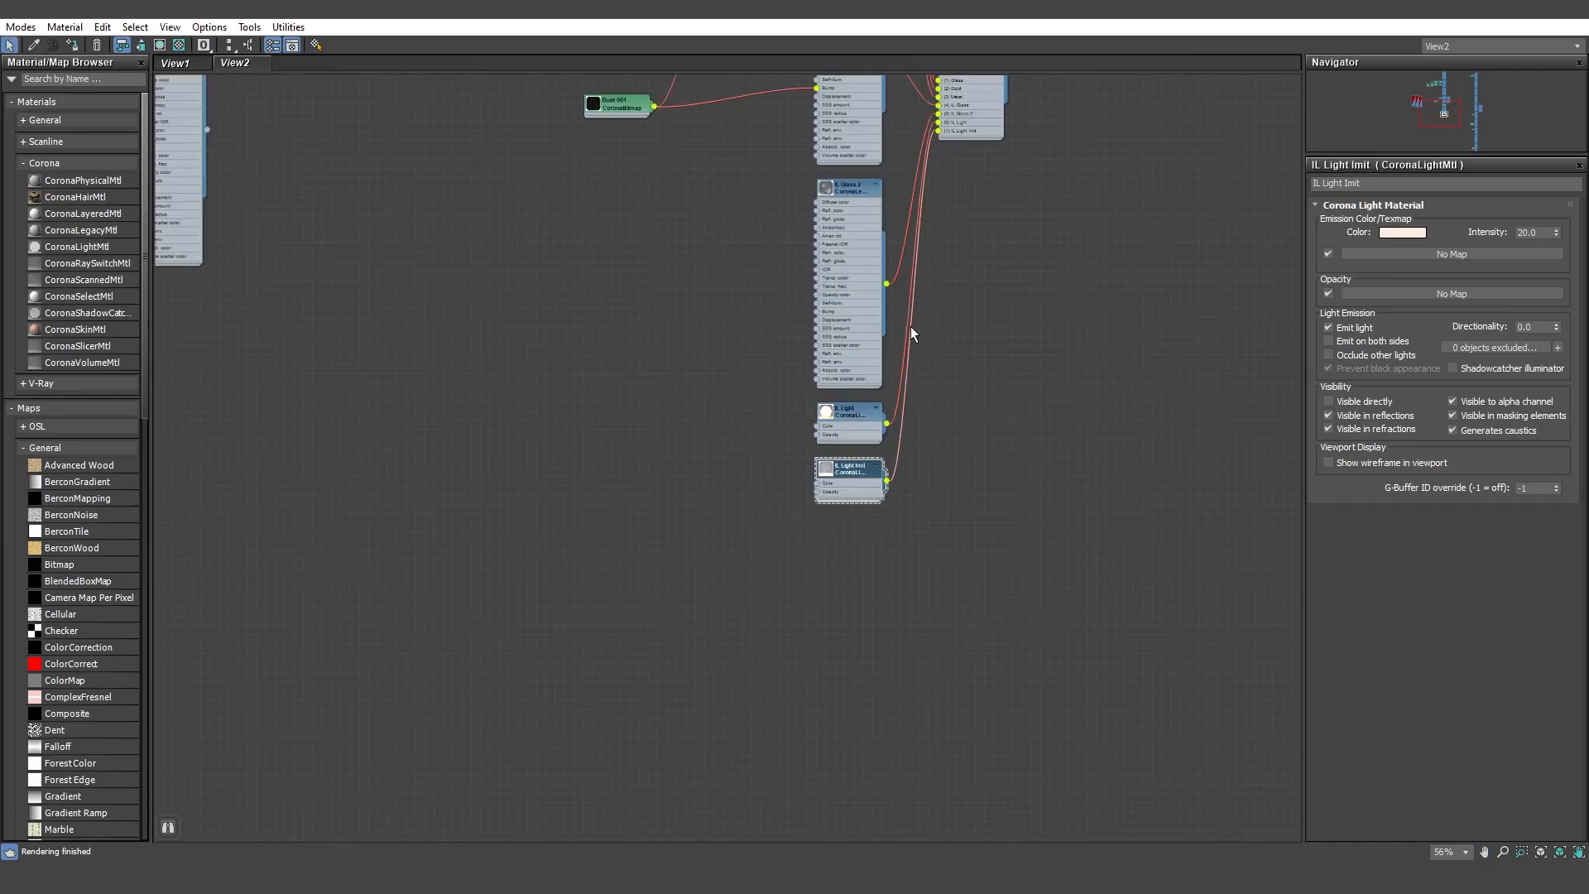
pyautogui.moveTo(954, 175); pyautogui.dragTo(914, 409, button='middle')
pyautogui.click(925, 369)
pyautogui.scroll(5, 937, 260)
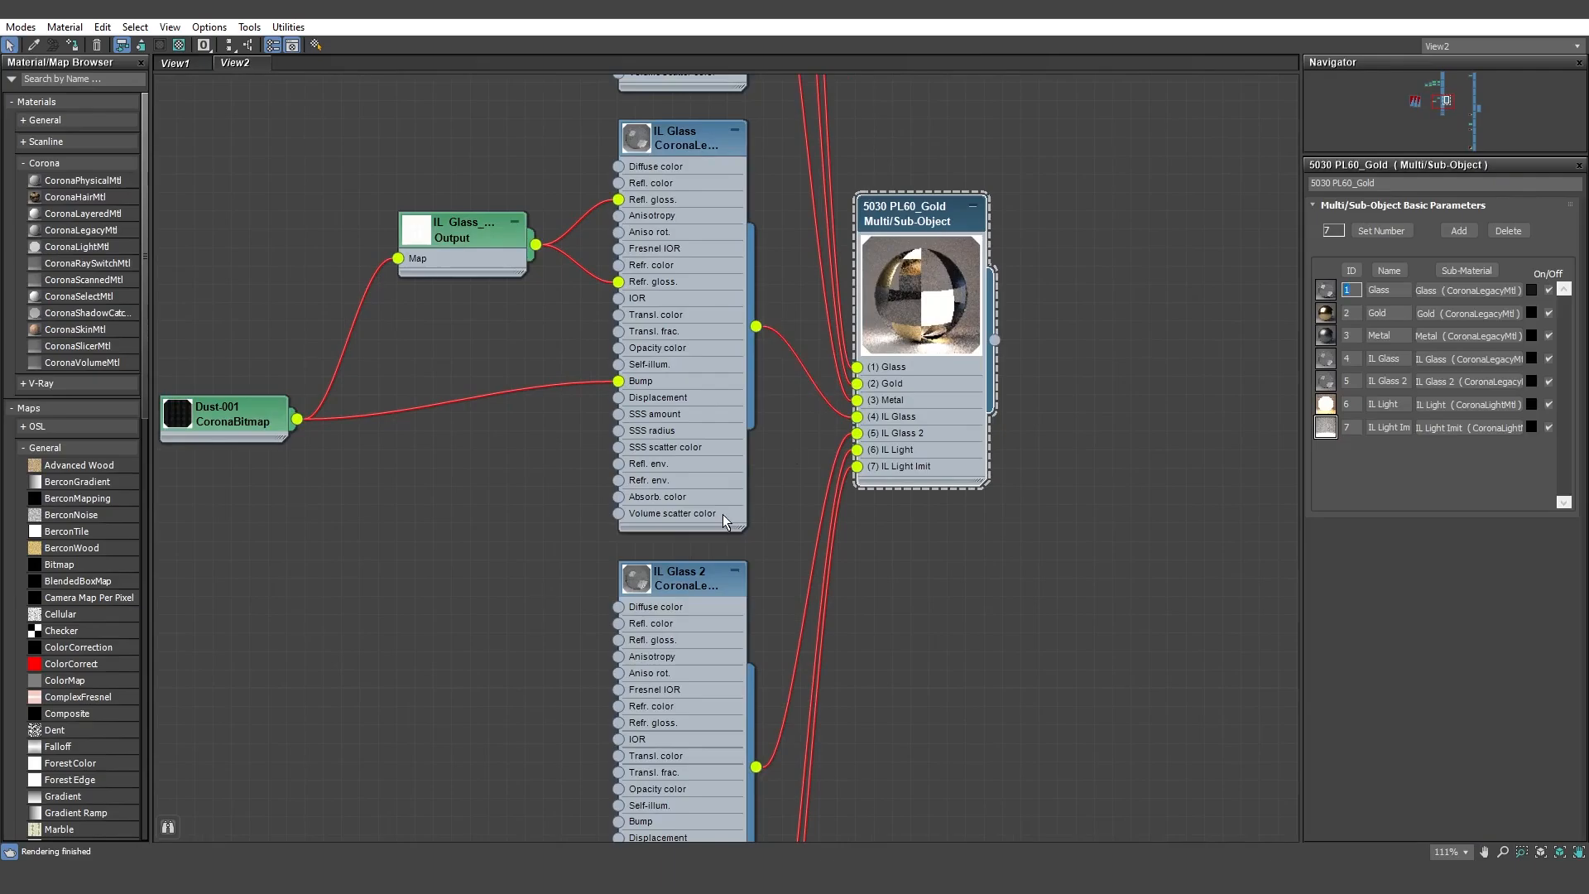
pyautogui.moveTo(714, 837); pyautogui.dragTo(743, 400, button='middle')
pyautogui.click(708, 483)
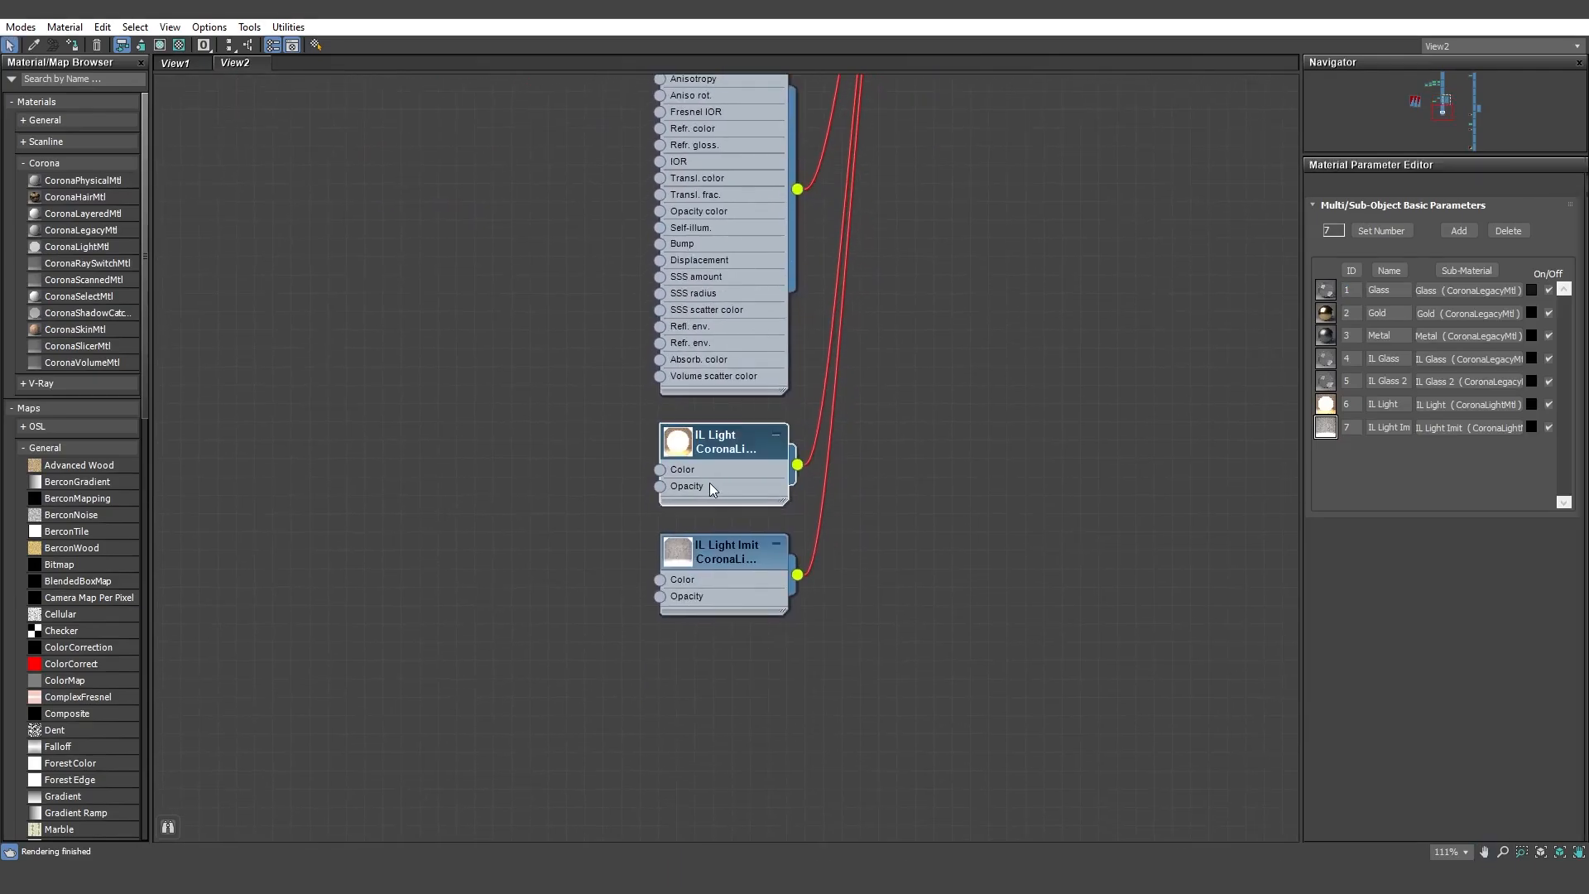
pyautogui.scroll(4, 688, 455)
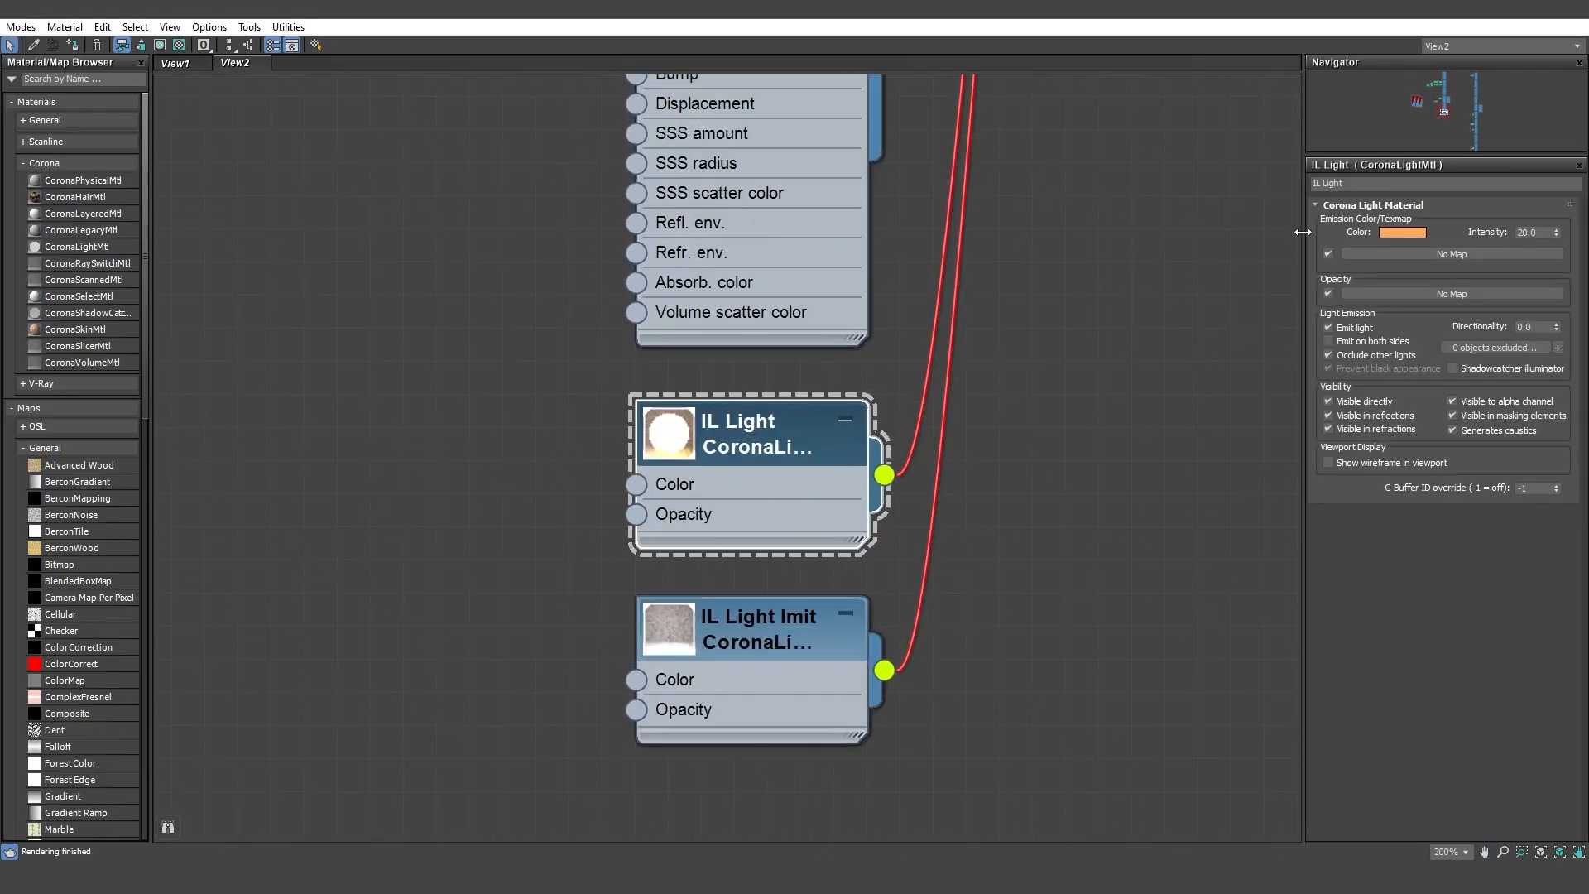
# Try an intensity of 0 on the chandelier's IL Light material, and restore it to 20
pyautogui.doubleClick(1545, 232)
pyautogui.write('0')
pyautogui.press('Return')
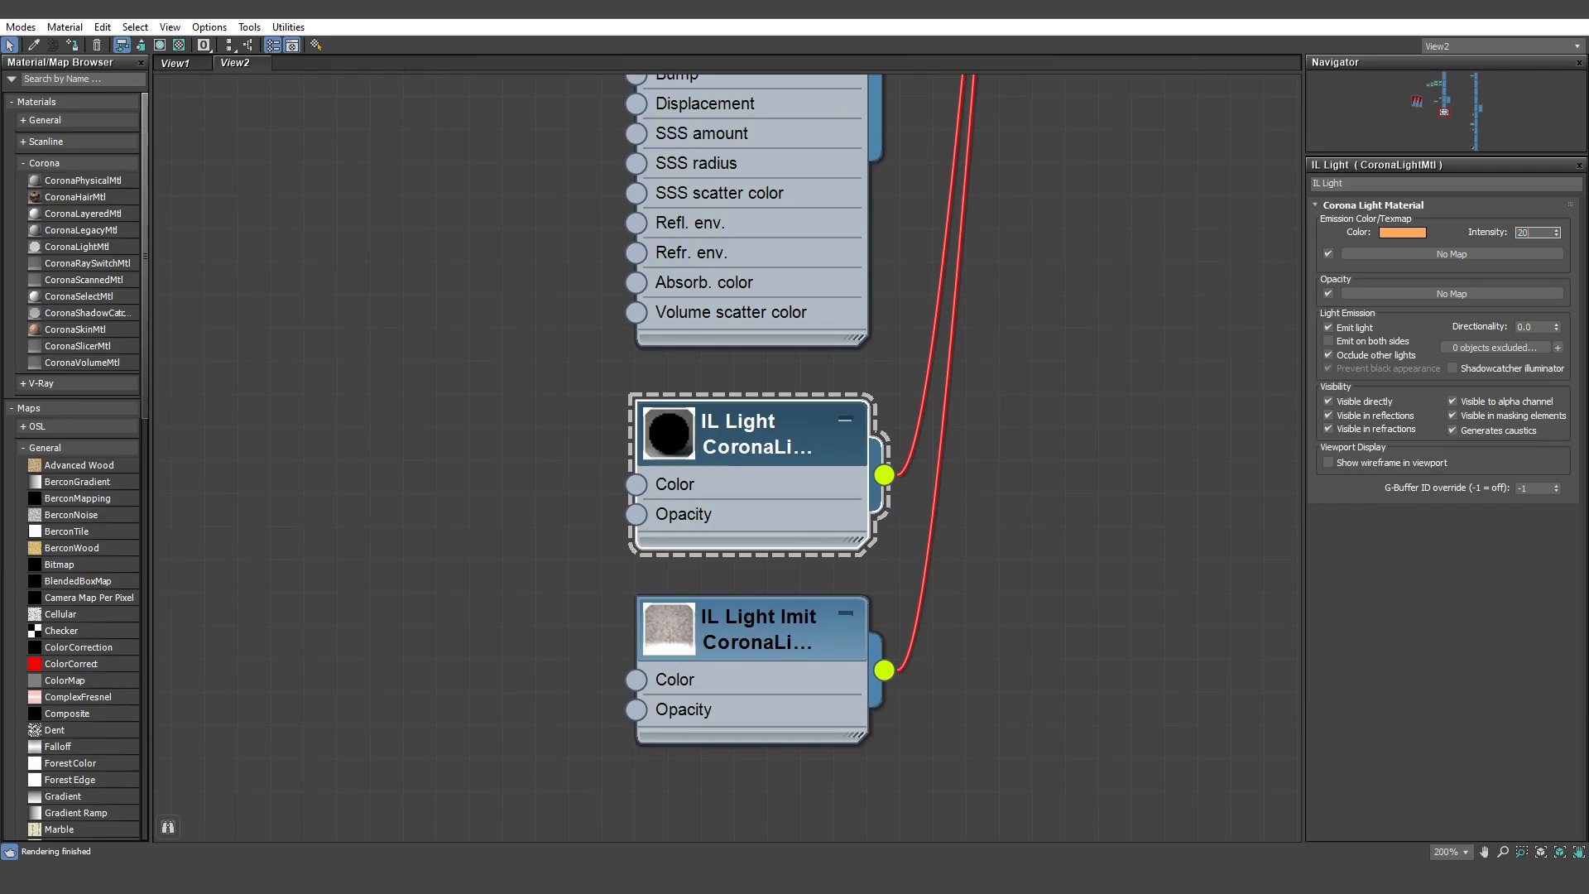
pyautogui.write('20')
pyautogui.press('Return')
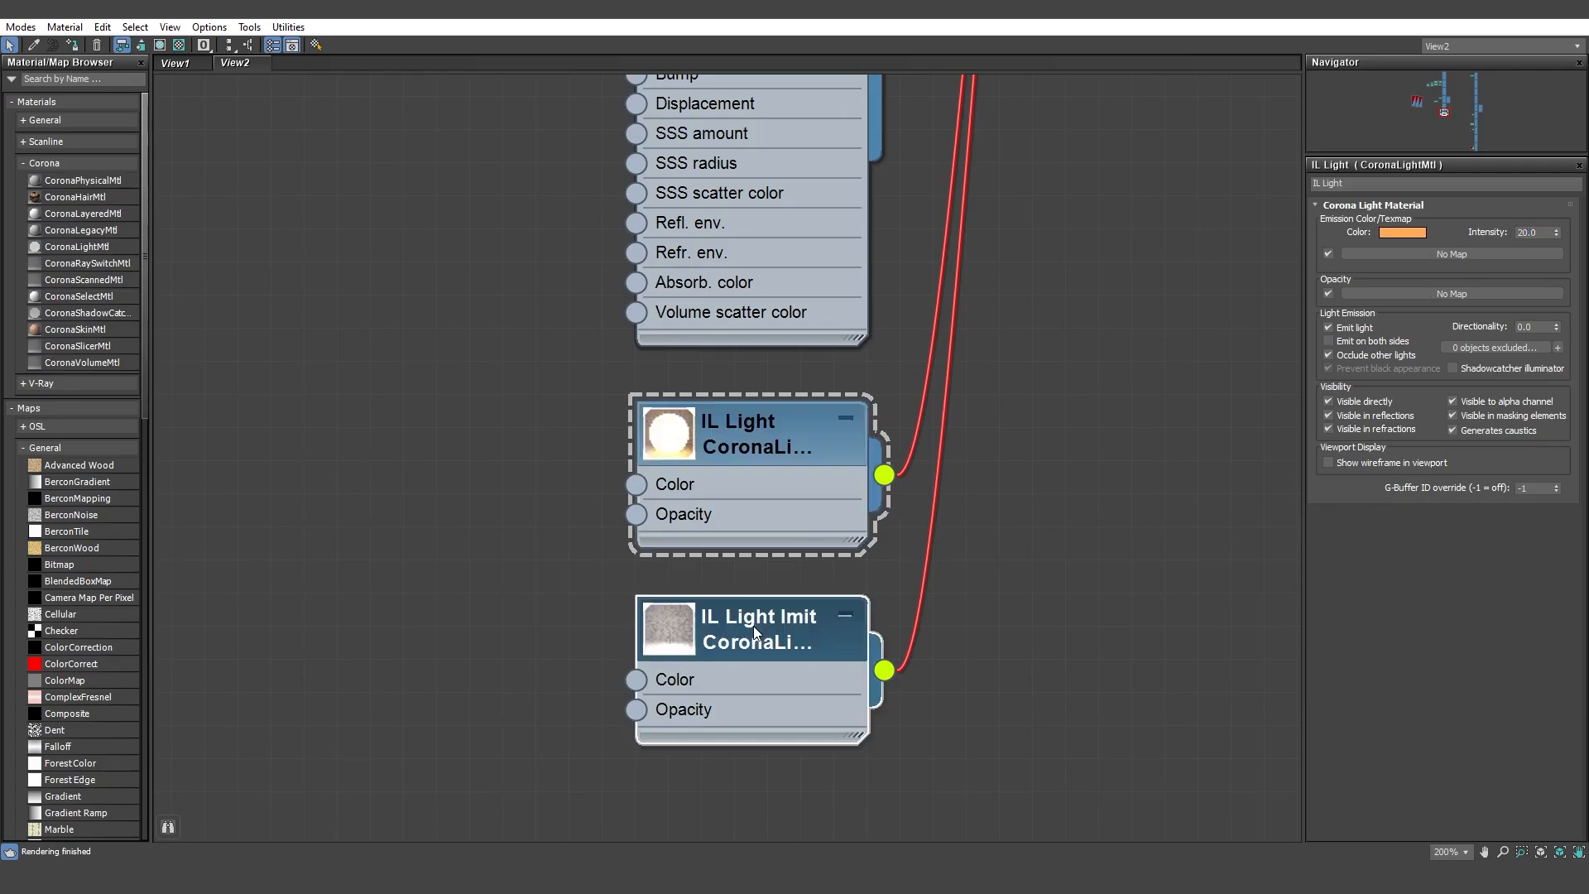
# Examine the environment bitmaps in View1 and the parameters of the Color Correction map attached to the darker skyline bitmap
pyautogui.click(692, 647)
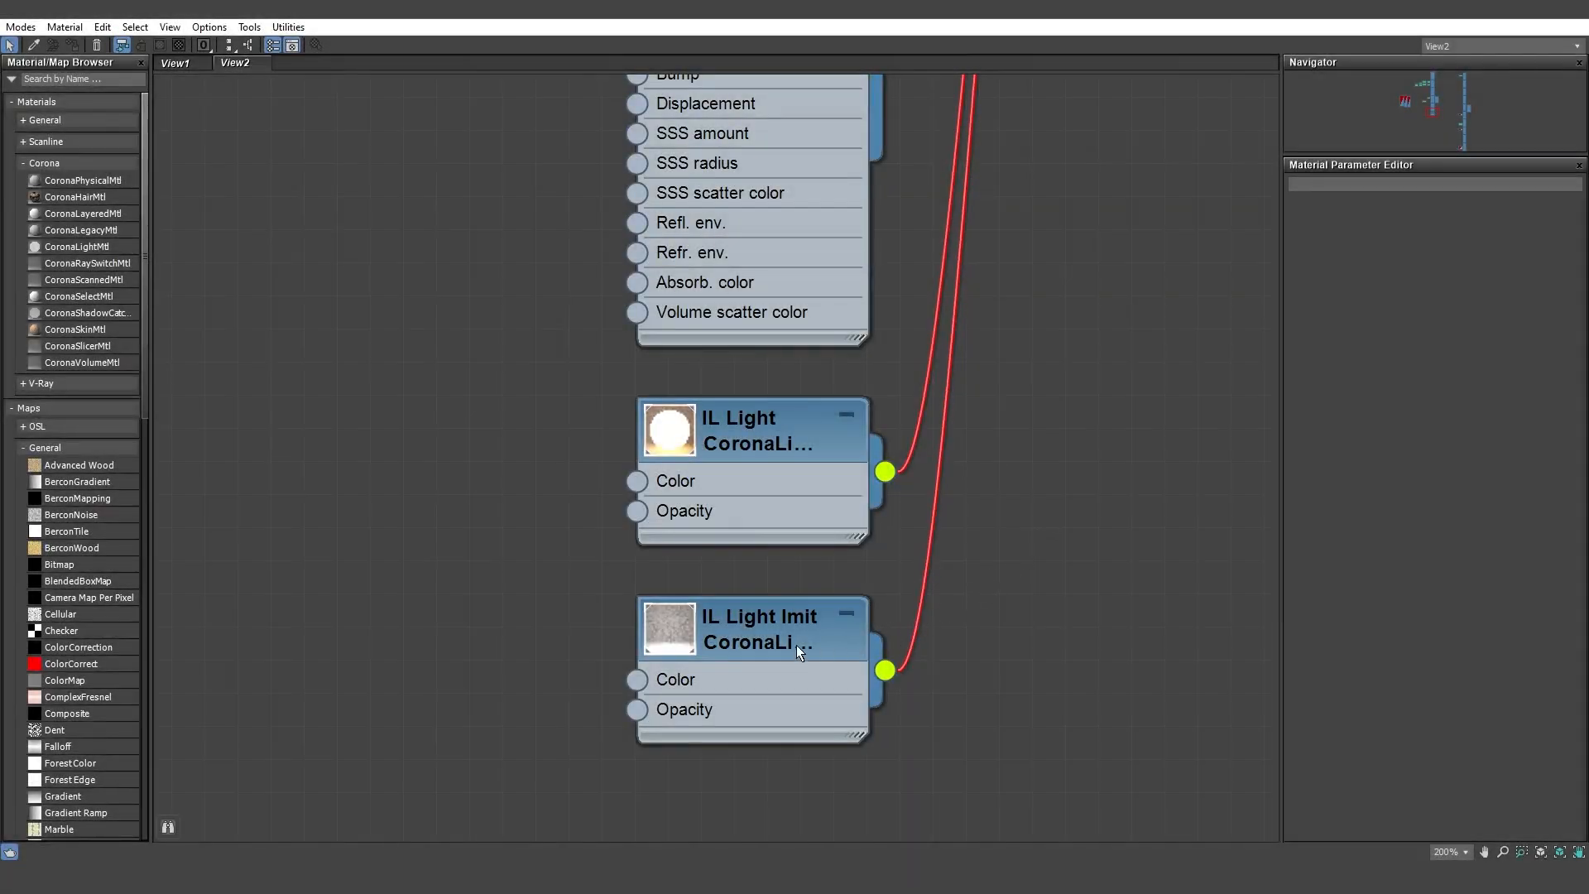
pyautogui.click(182, 62)
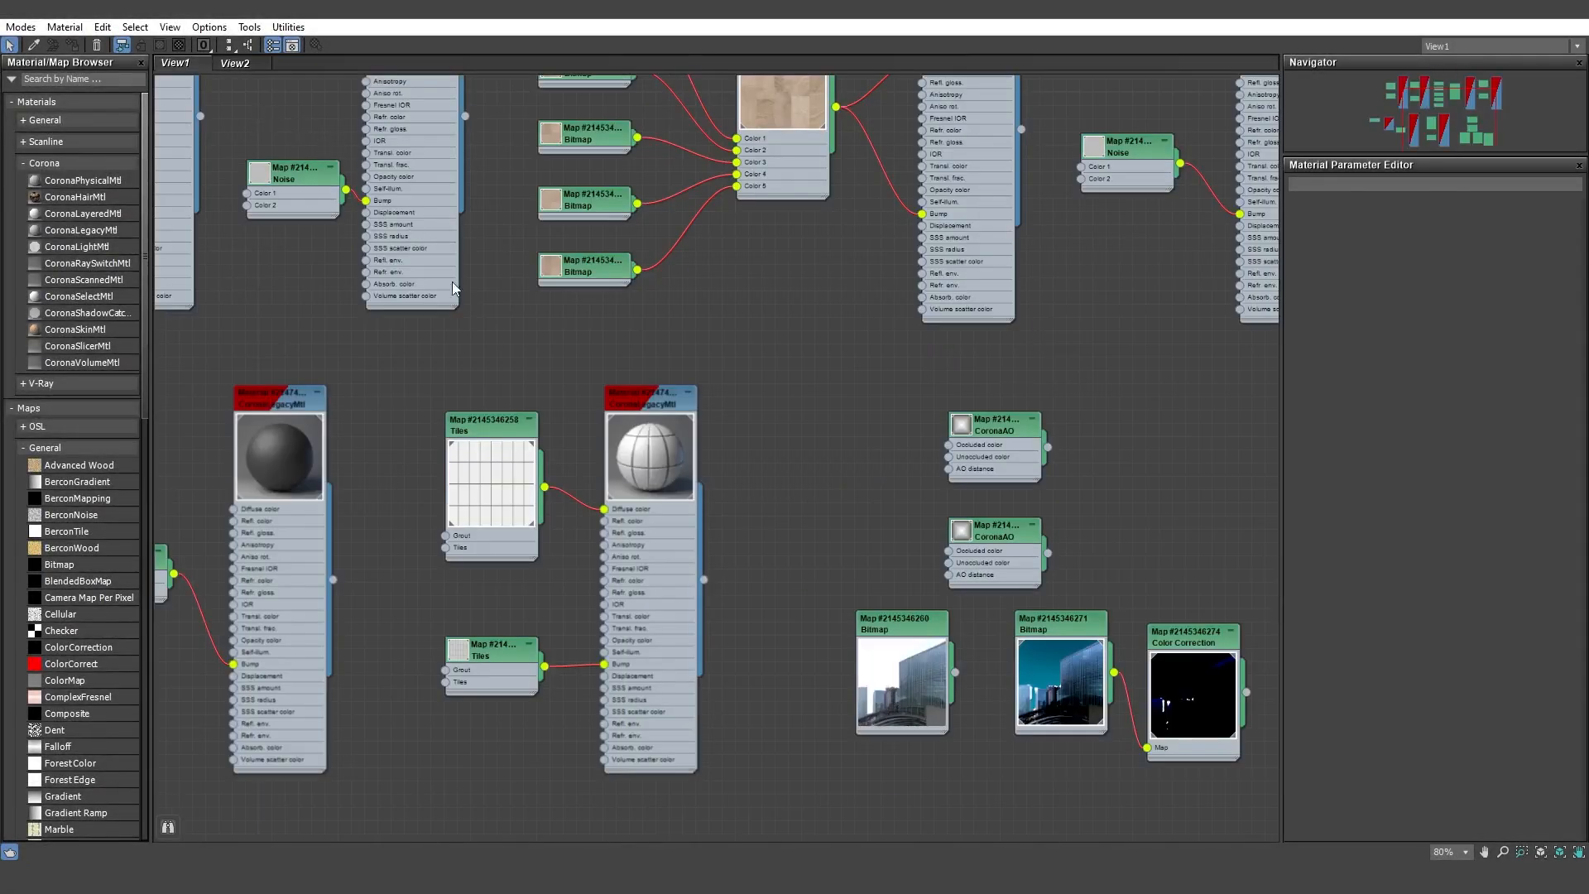
pyautogui.scroll(7, 907, 591)
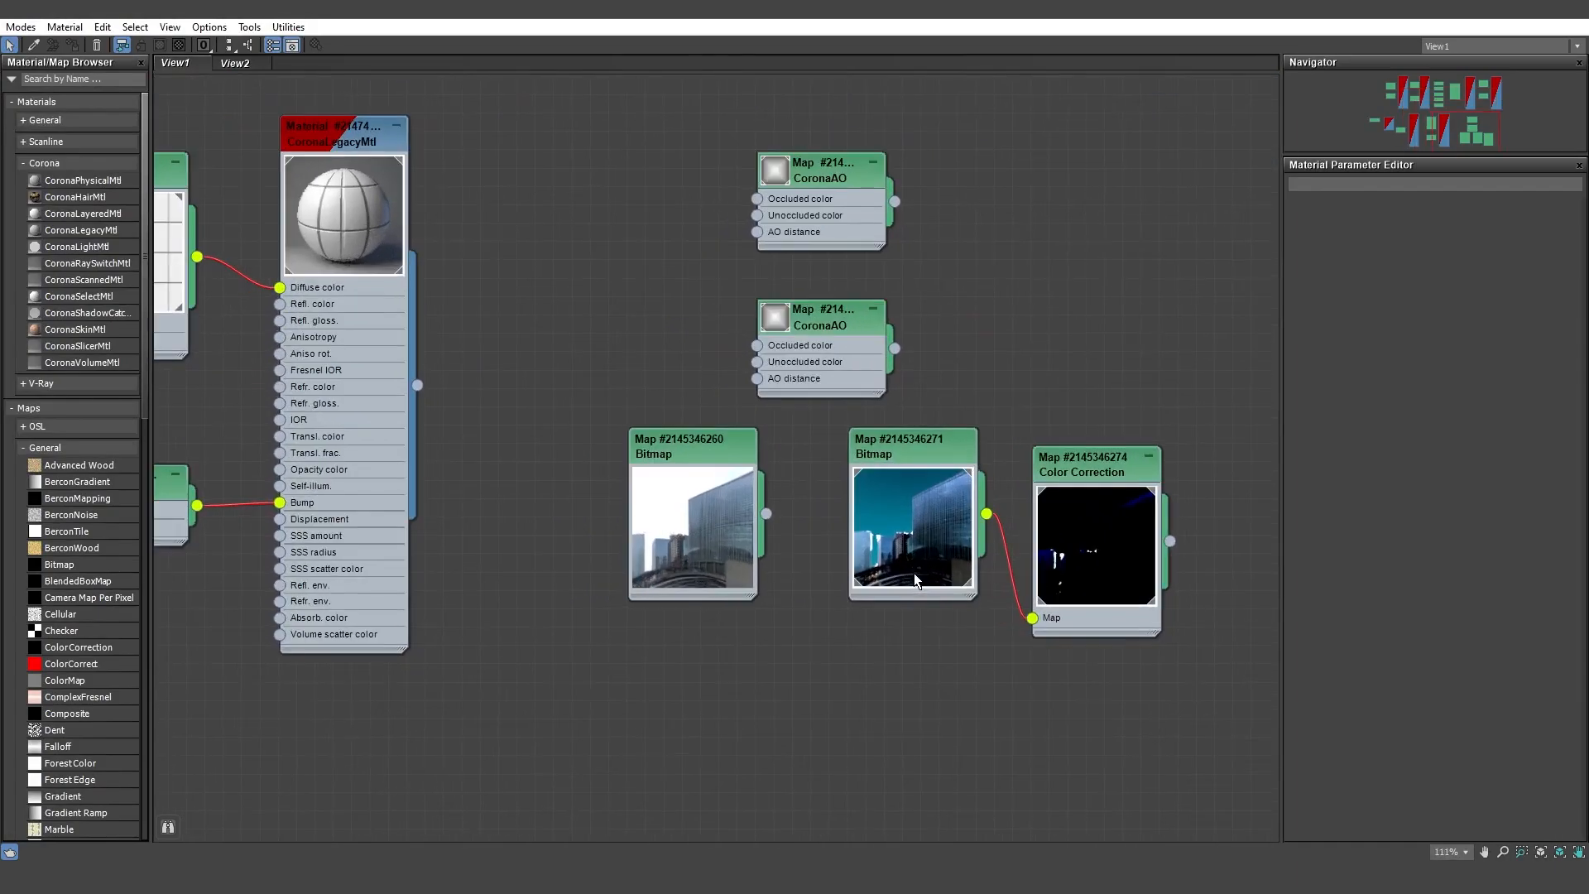
pyautogui.scroll(1, 918, 566)
pyautogui.moveTo(890, 557); pyautogui.dragTo(765, 514, button='middle')
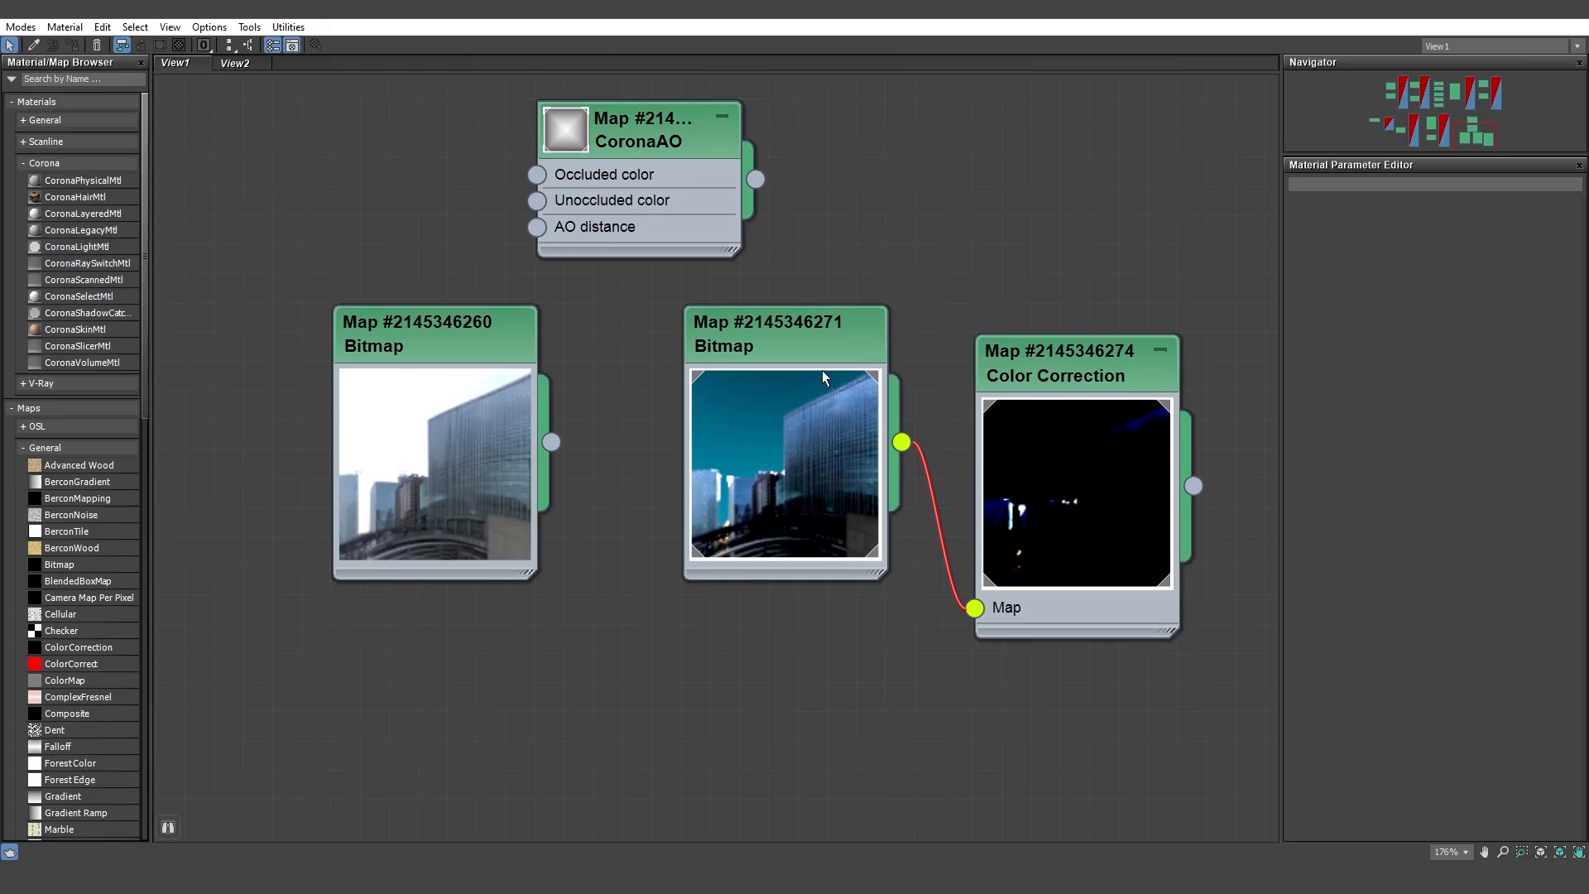
pyautogui.click(1056, 467)
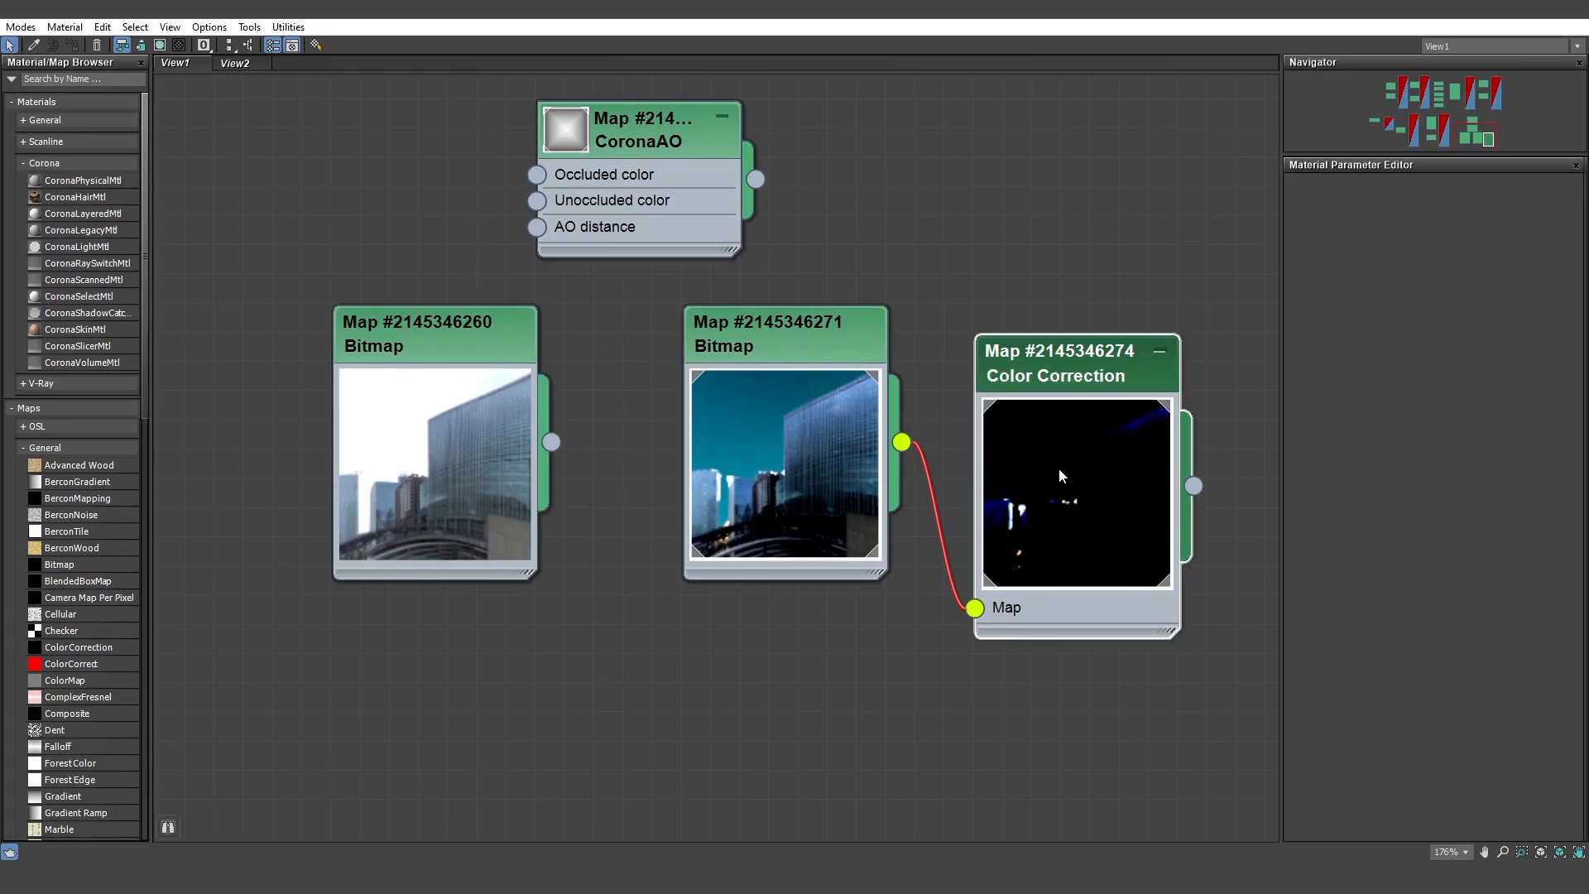
pyautogui.doubleClick(1080, 470)
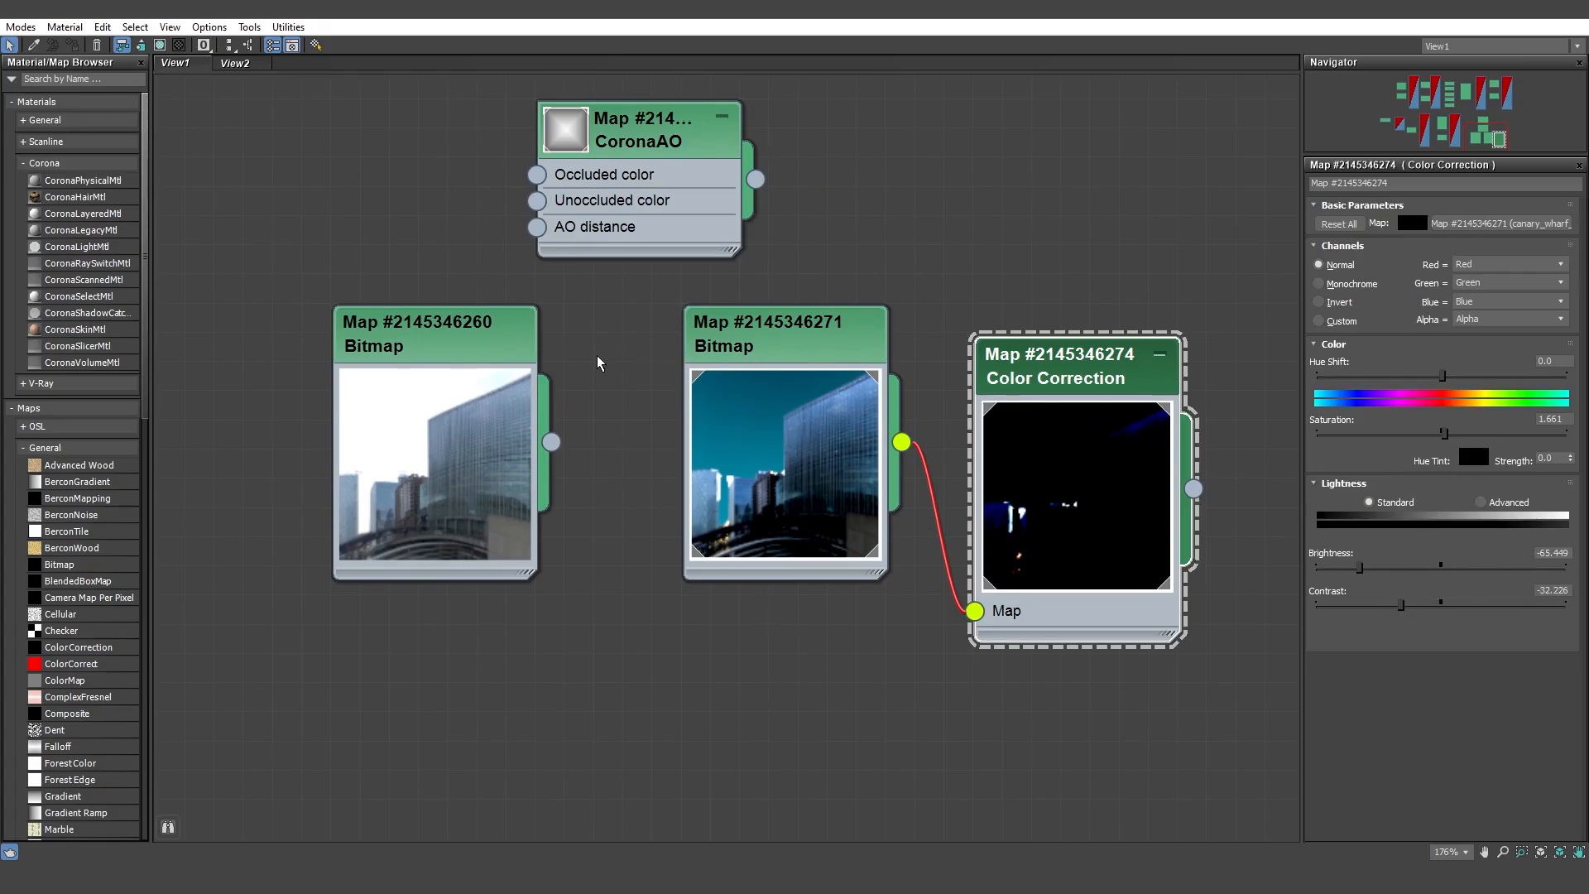
pyautogui.moveTo(600, 362); pyautogui.dragTo(708, 432, button='middle')
pyautogui.scroll(-6, 662, 414)
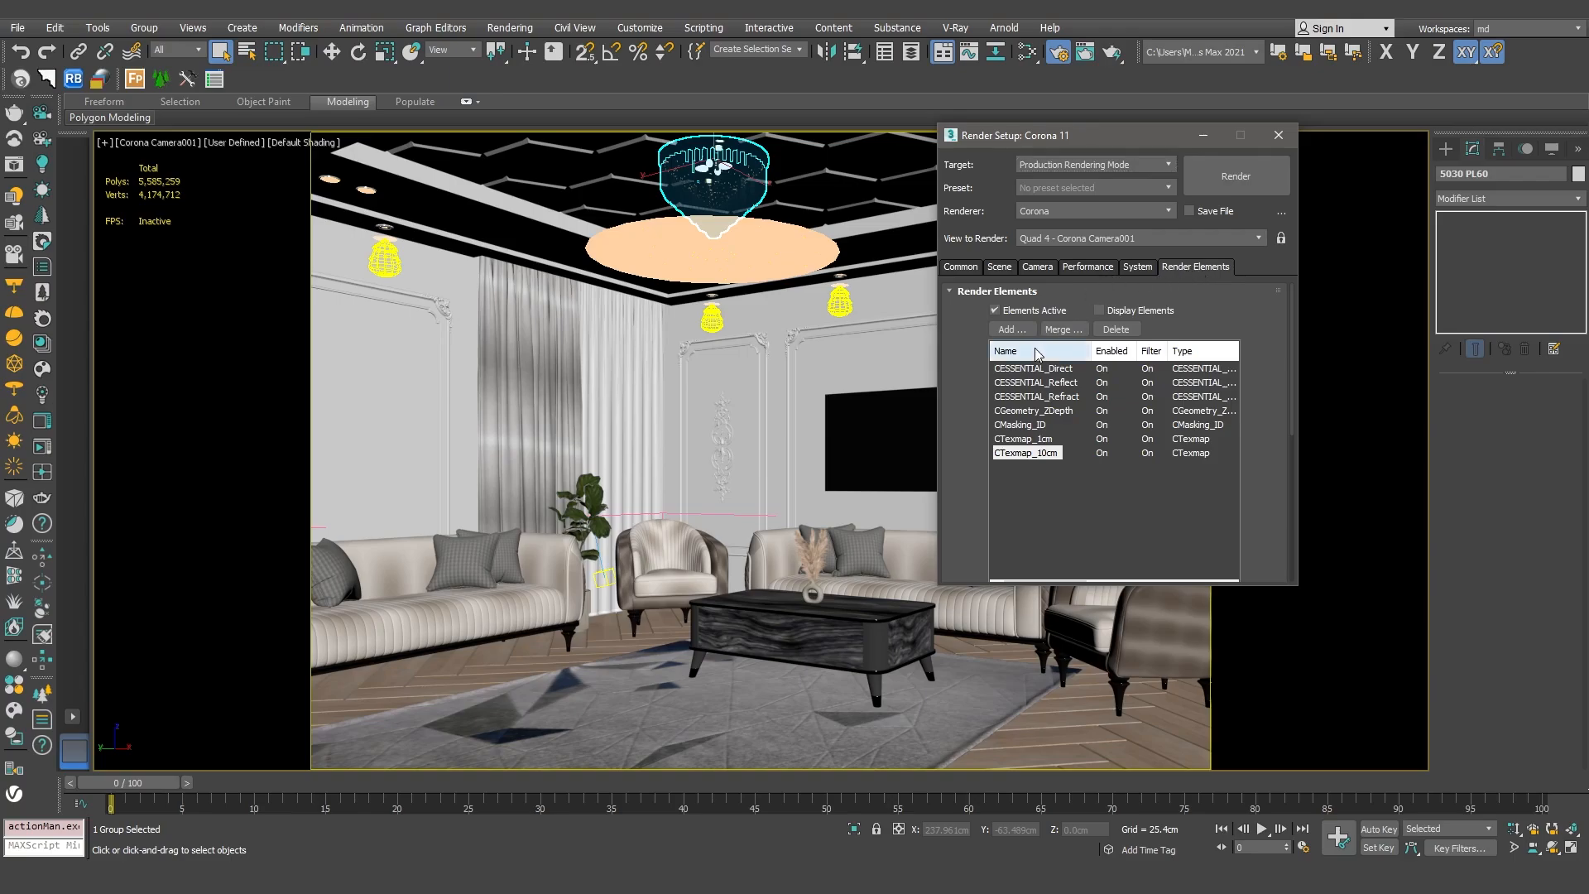
# Add a CShading_LightSelect render element to the Corona render setup
pyautogui.click(1011, 330)
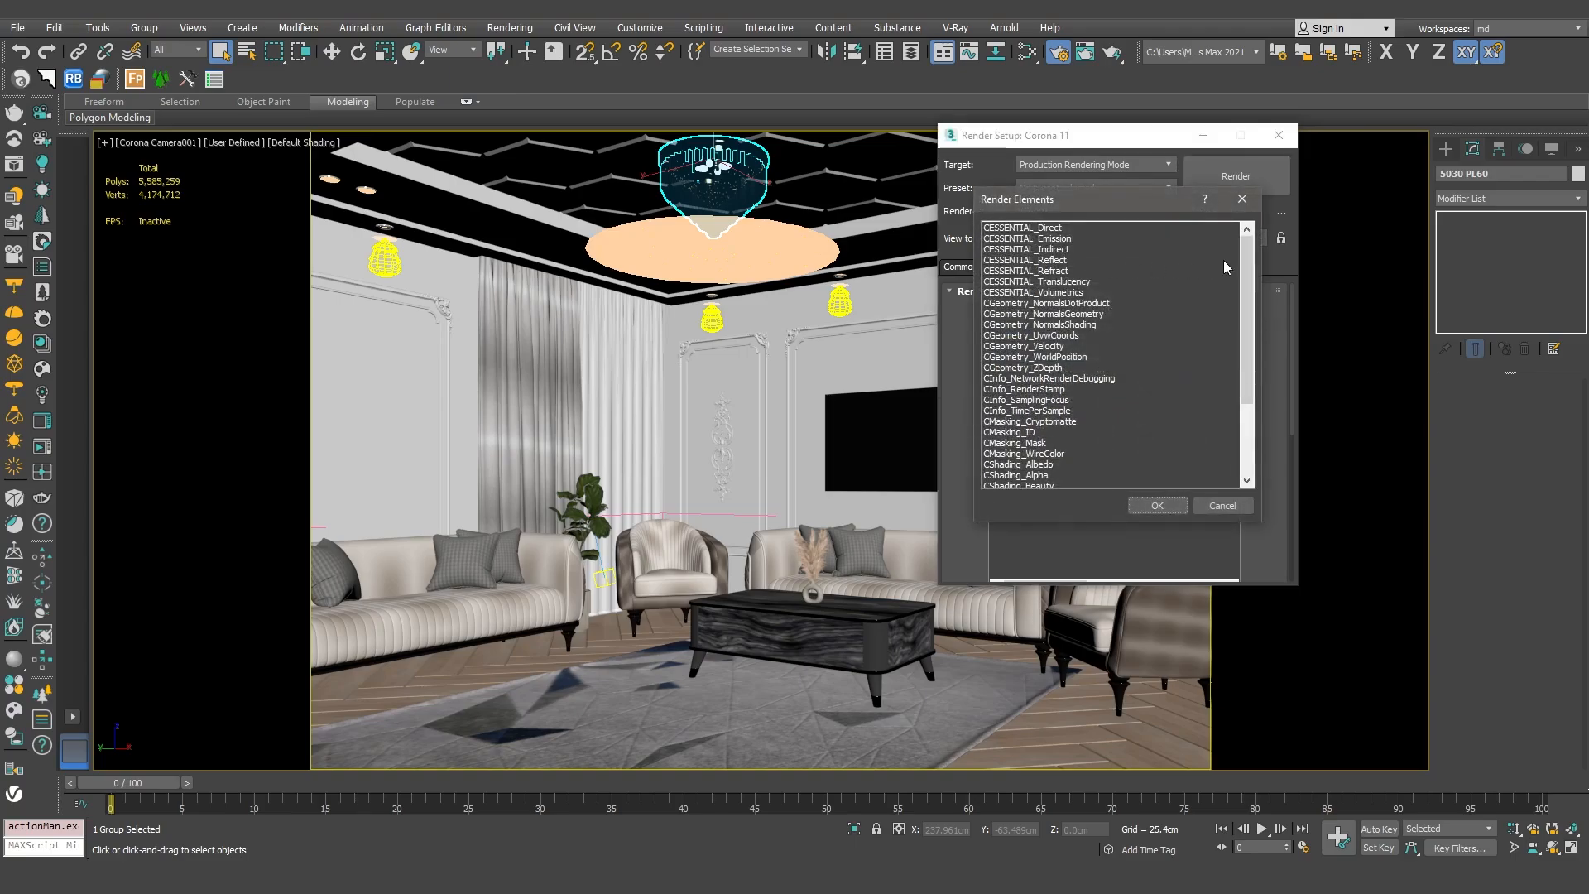
pyautogui.moveTo(1244, 278); pyautogui.dragTo(1238, 341)
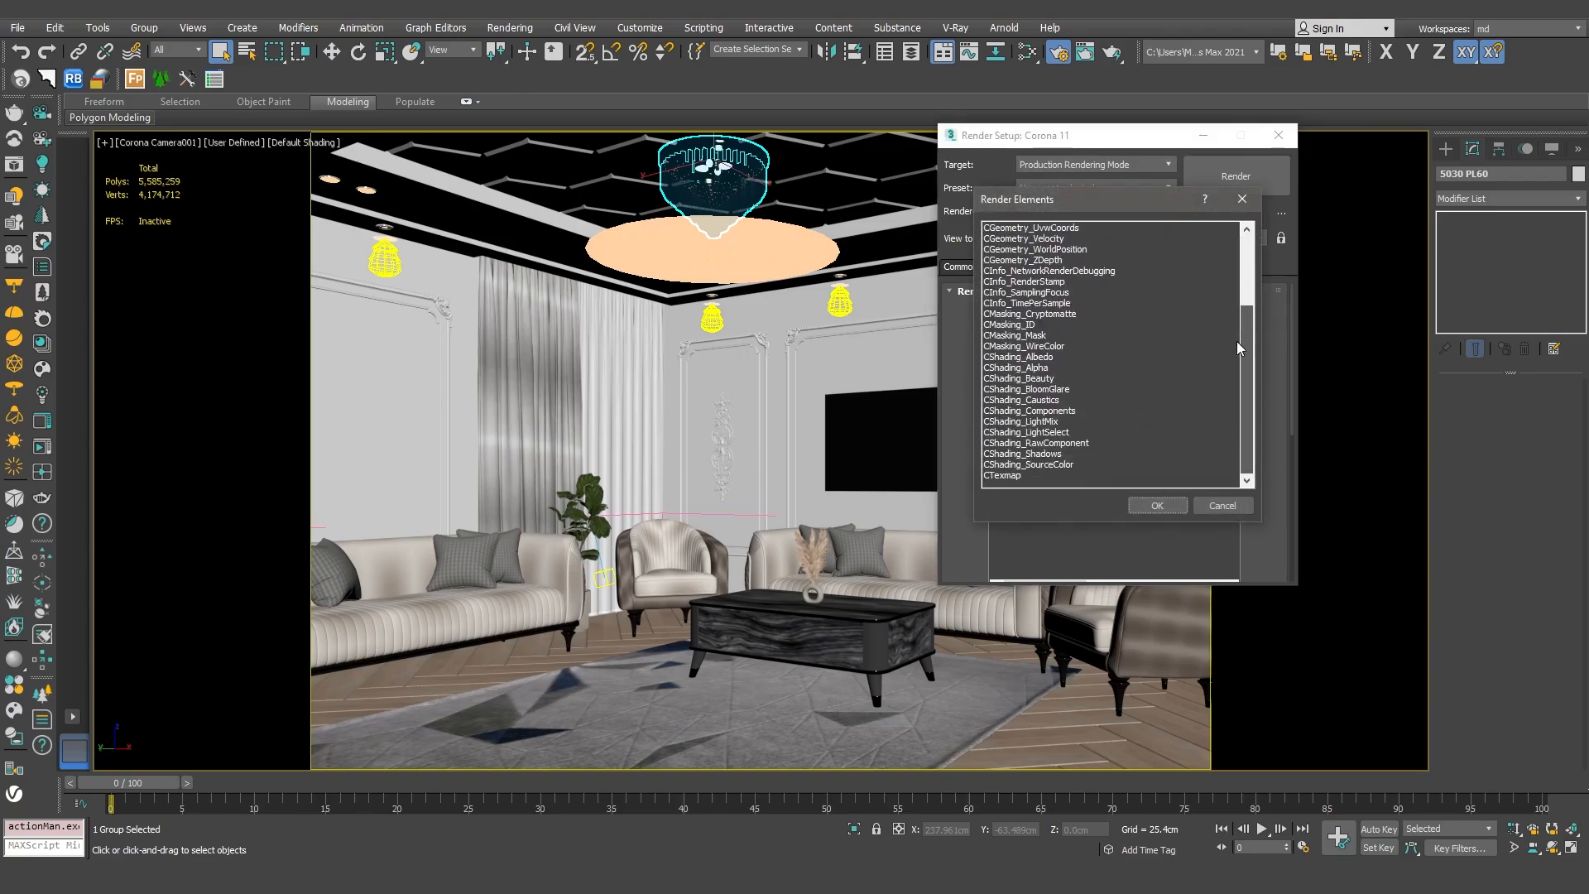
pyautogui.click(1035, 432)
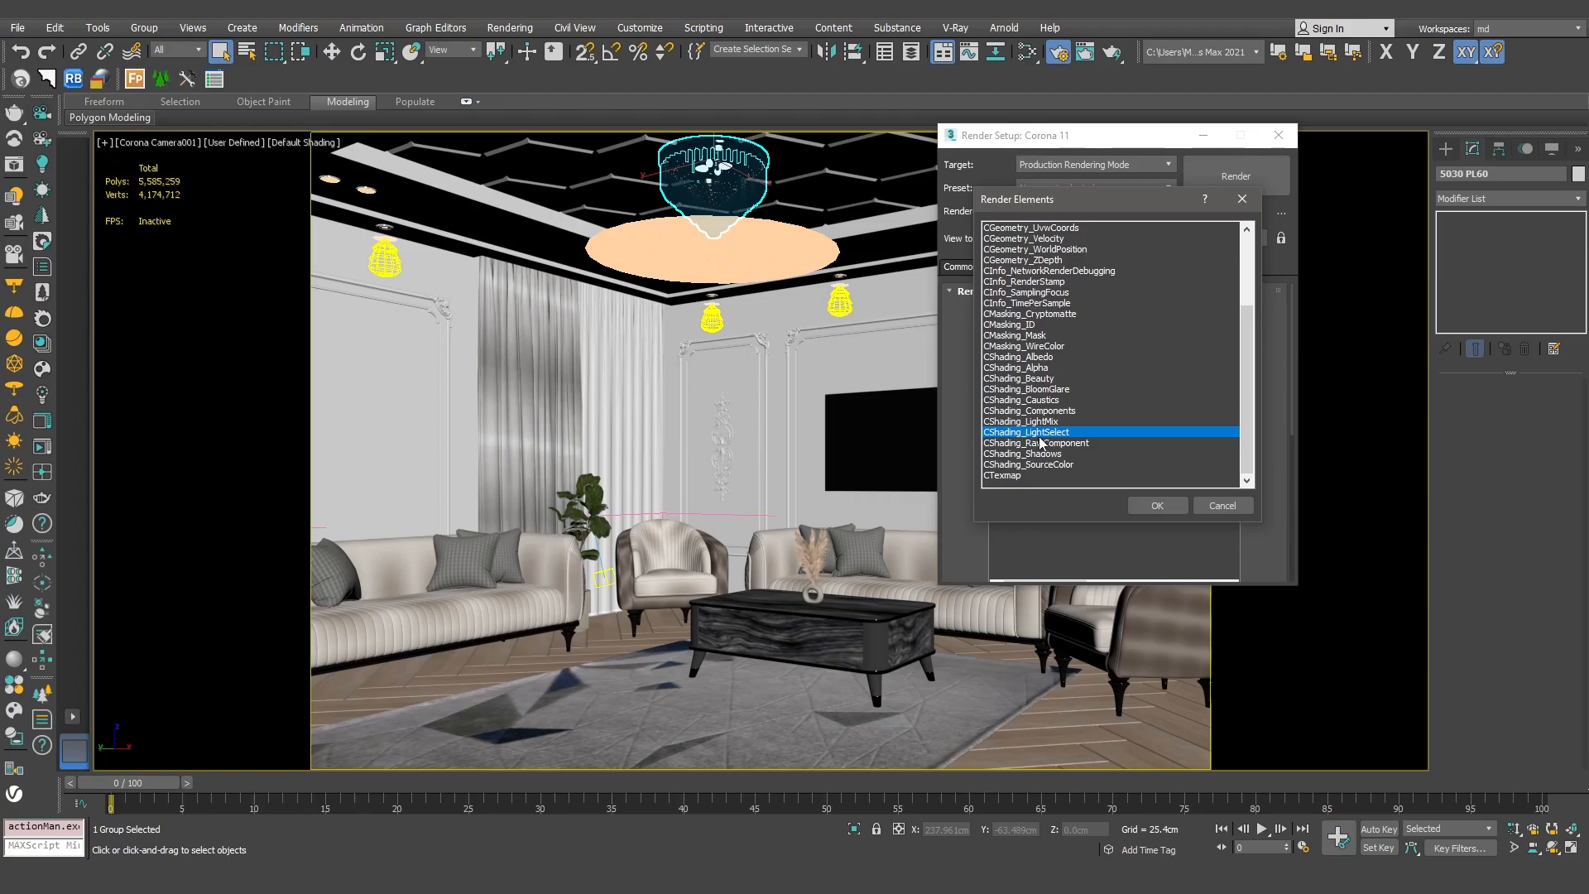
pyautogui.click(1157, 505)
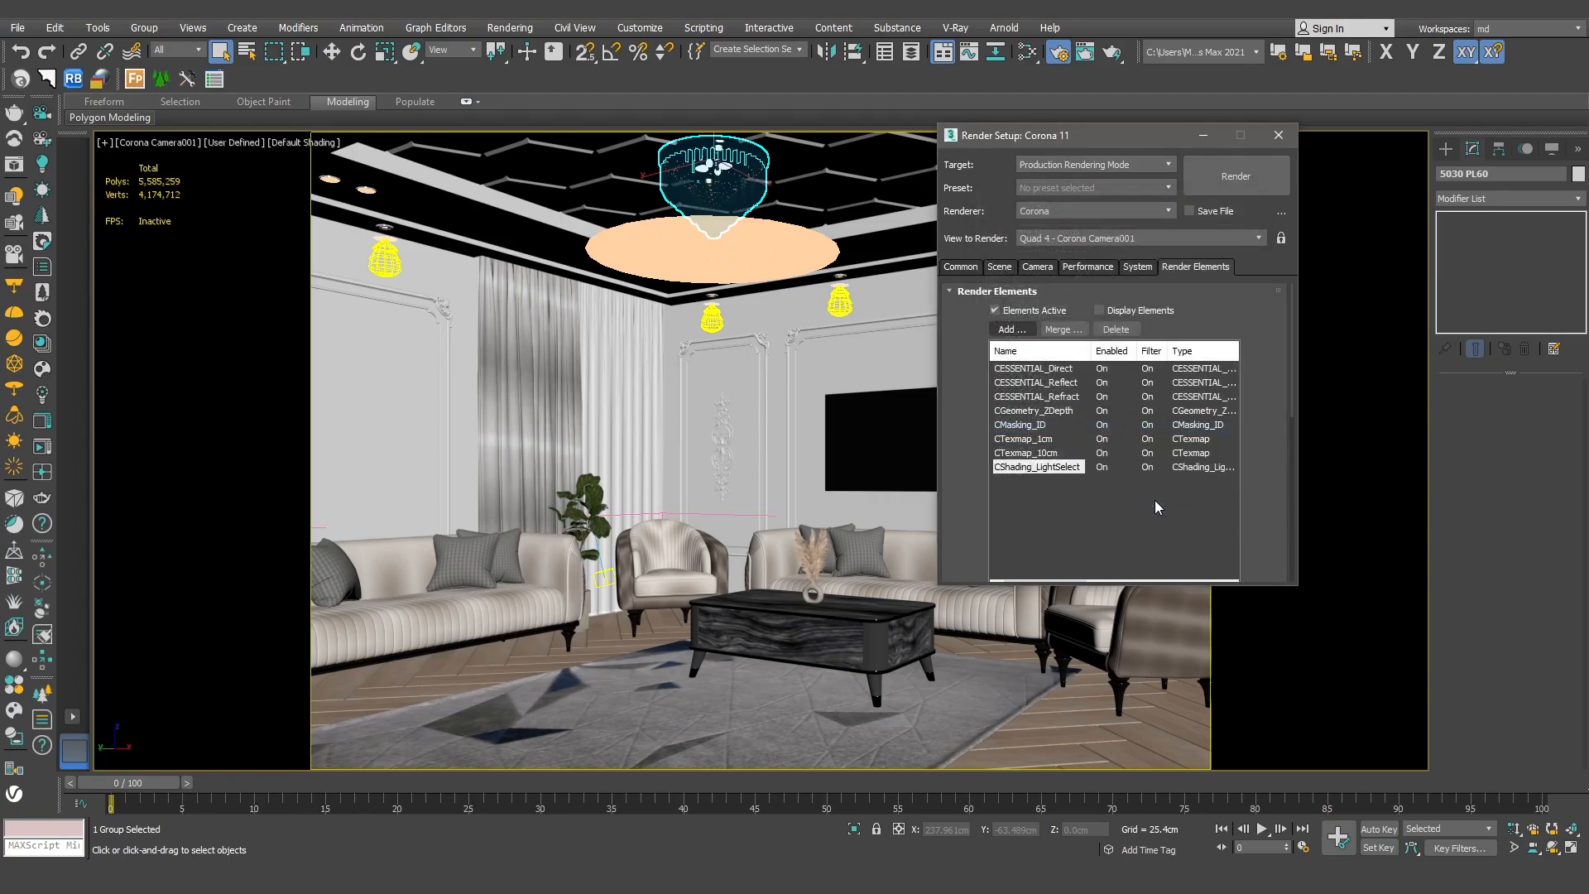
# Add a second CShading_LightSelect element to the render elements list
pyautogui.click(1023, 331)
pyautogui.moveTo(1244, 340); pyautogui.dragTo(1249, 442)
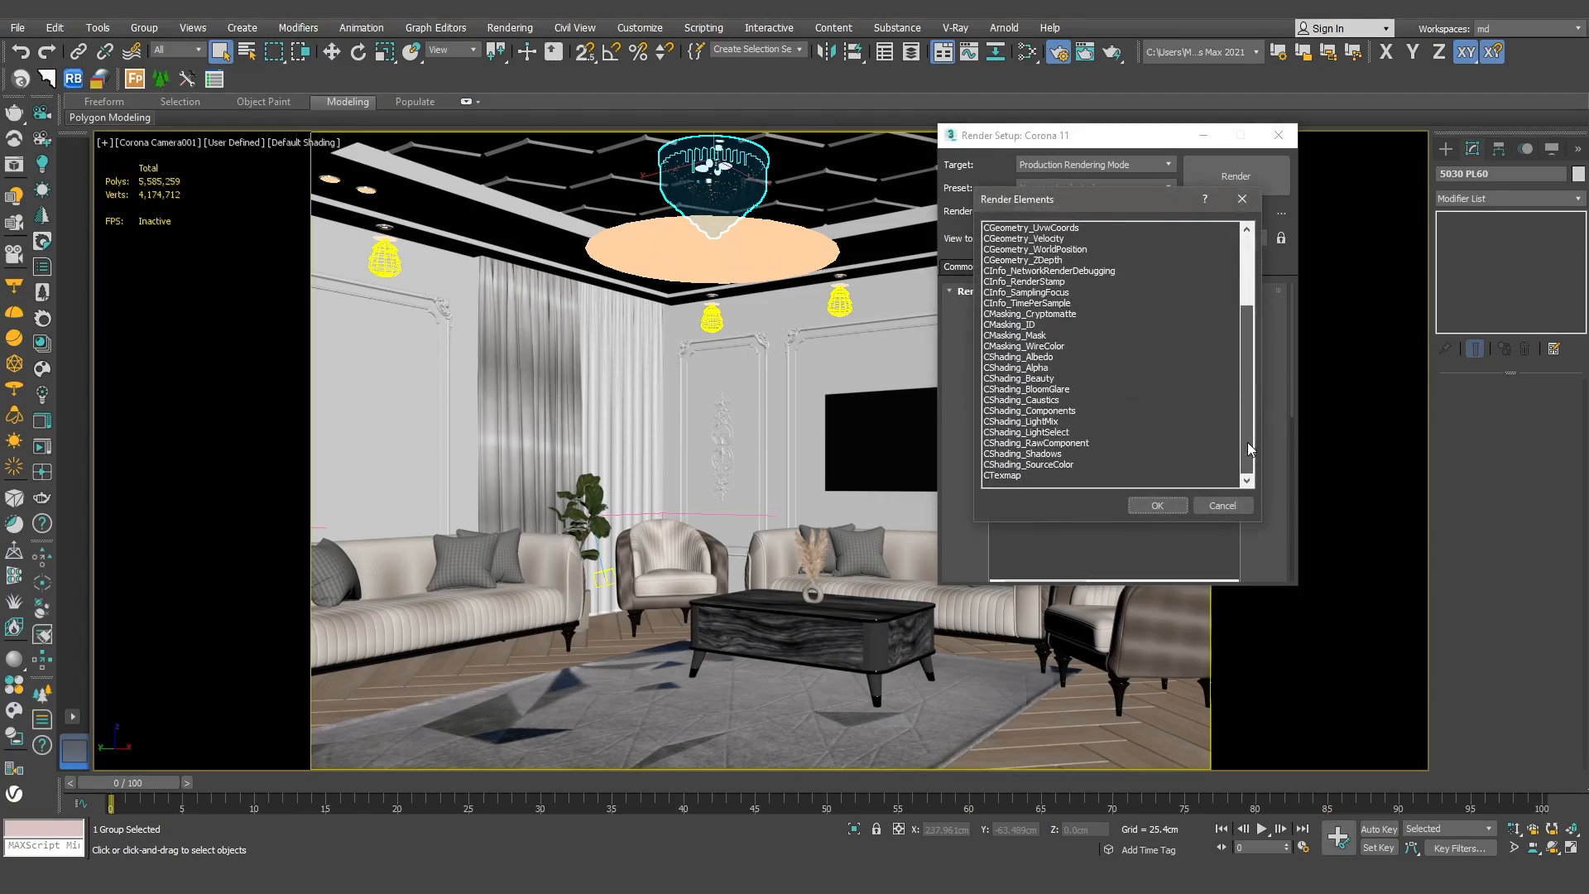
pyautogui.click(1045, 432)
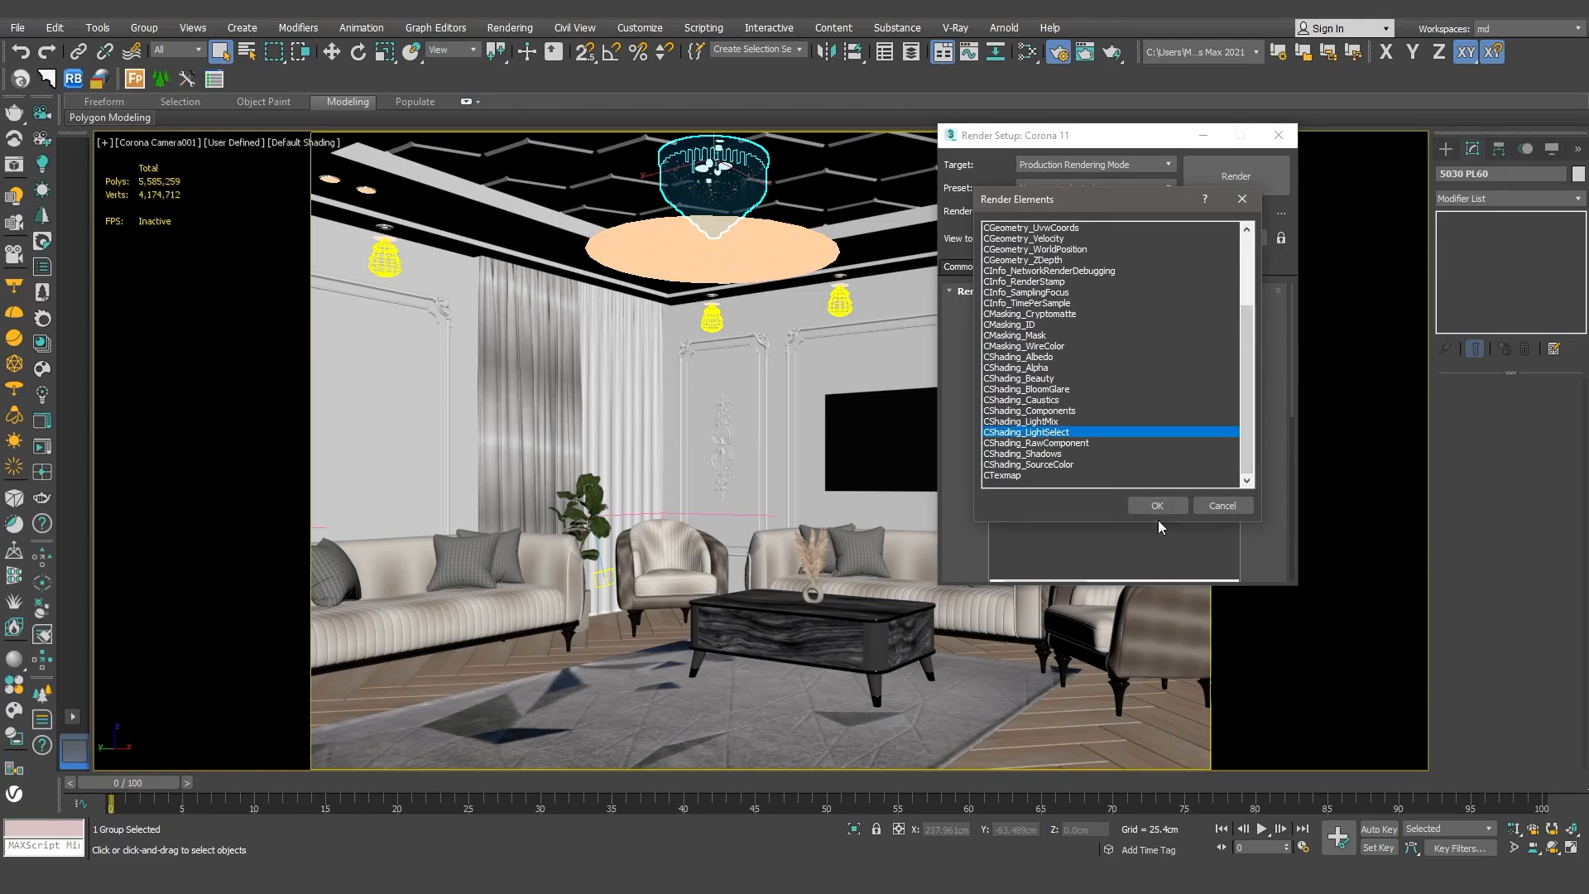
pyautogui.click(1158, 505)
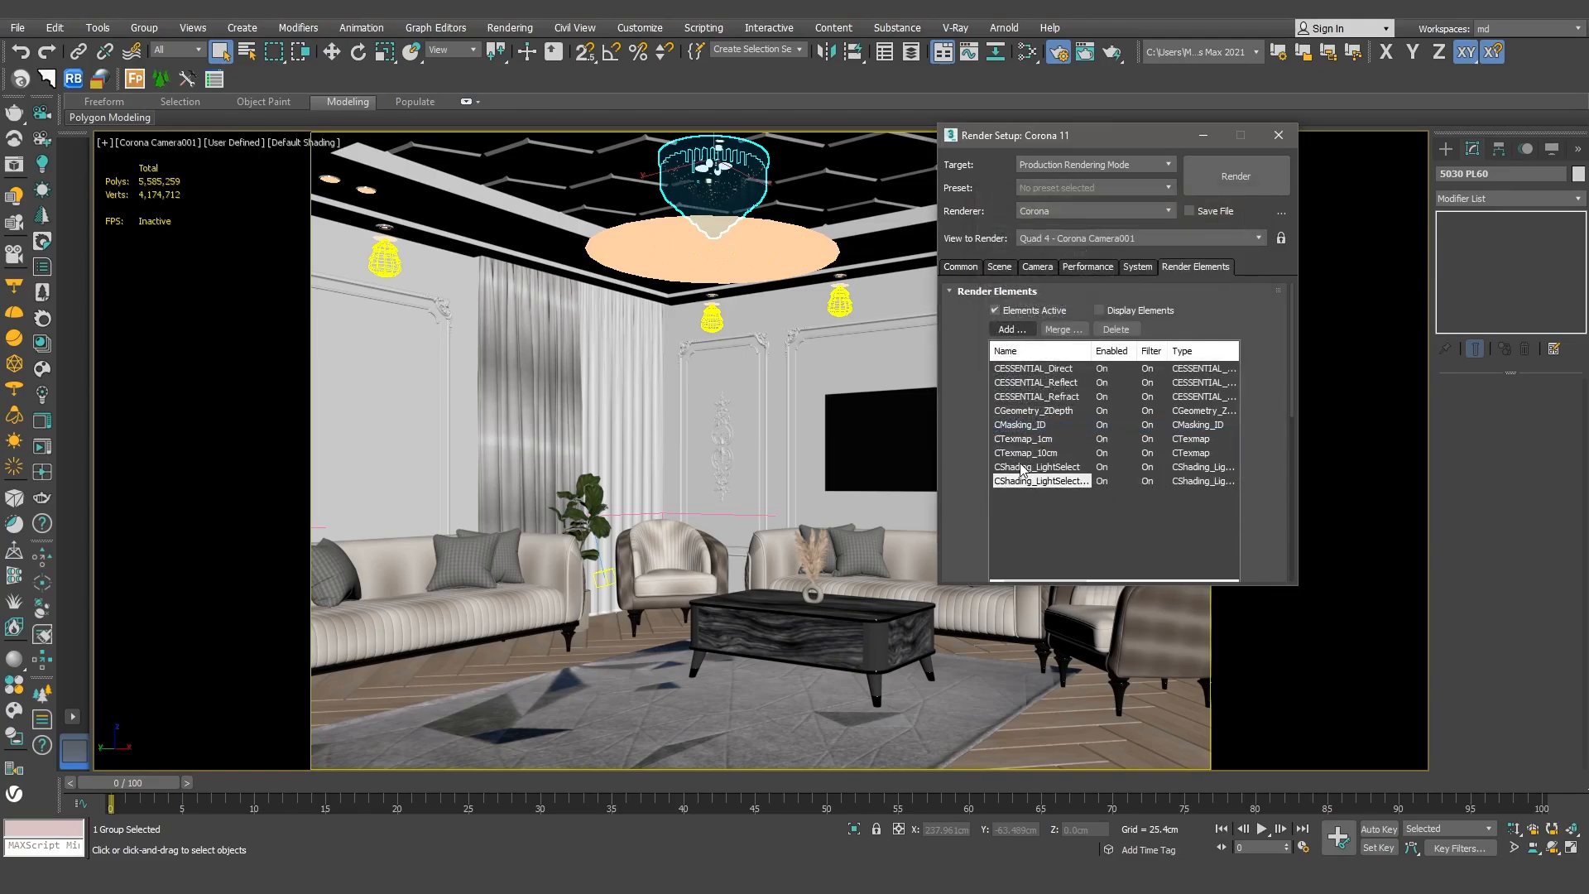
# Include the ceiling disk light Corona Light003 and the rectangular light Corona Light001 in the LightSelect element that holds the 5030 PL60 lights
pyautogui.moveTo(1290, 361); pyautogui.dragTo(1283, 527)
pyautogui.click(1270, 427)
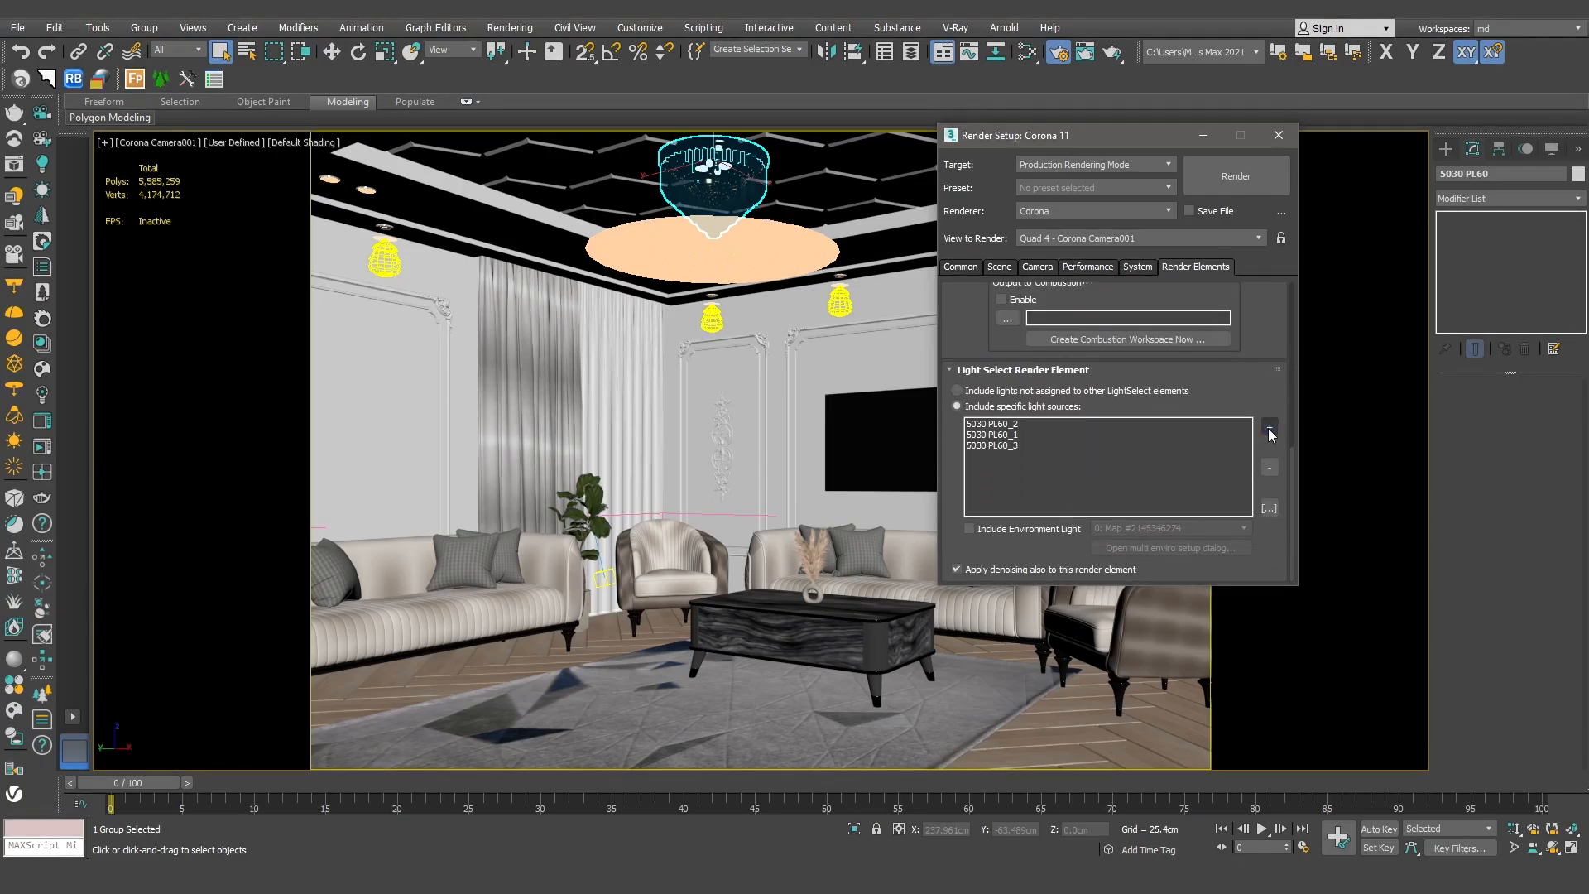
pyautogui.click(729, 260)
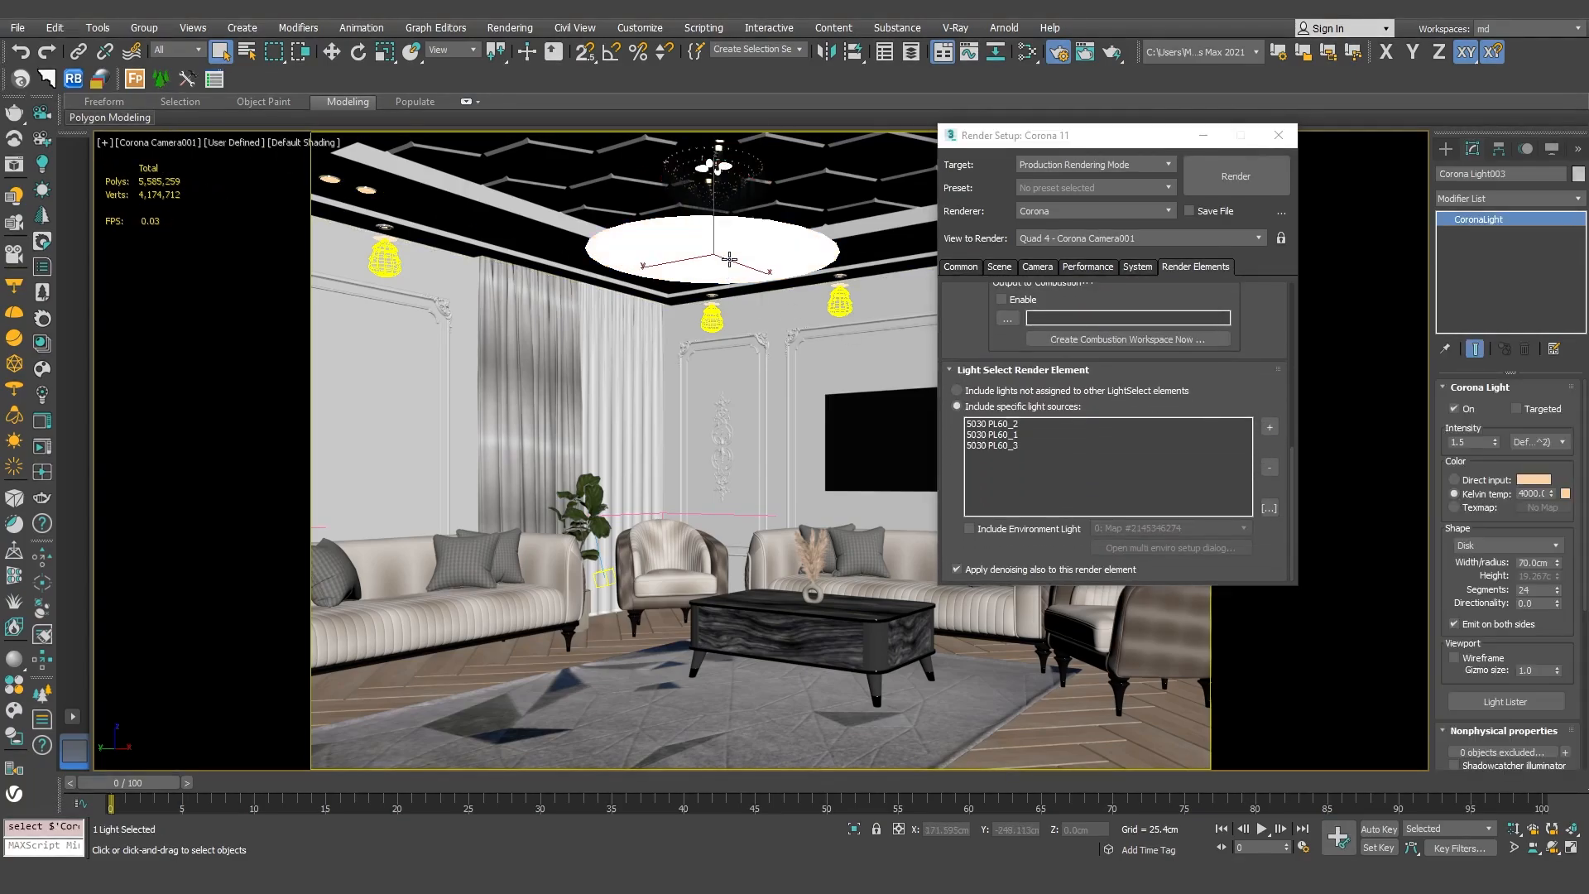
pyautogui.click(1205, 137)
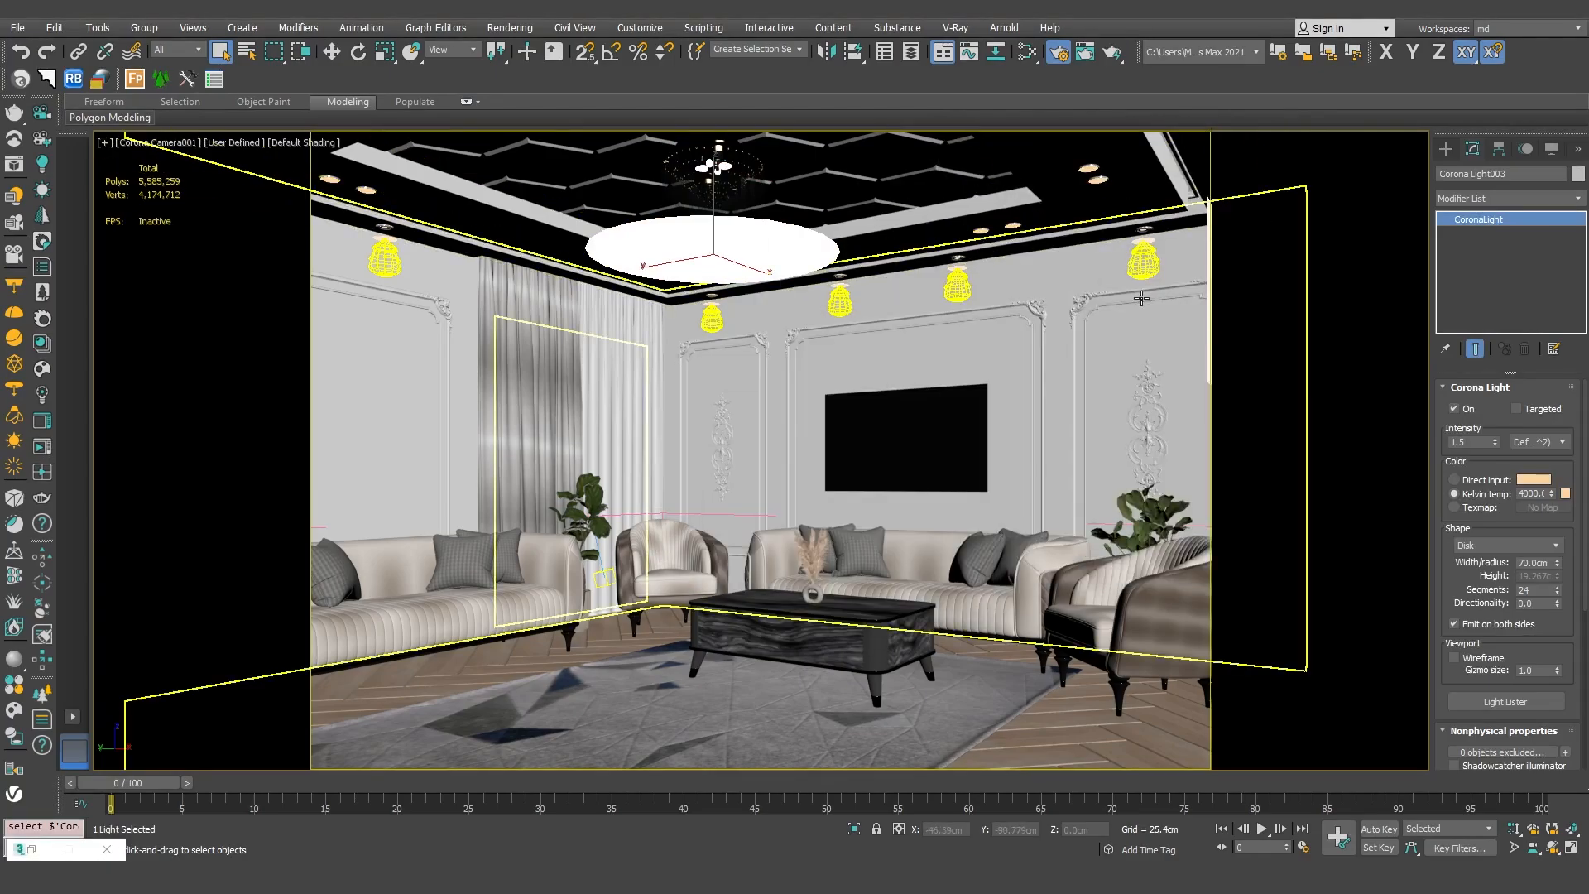
pyautogui.press('p')
pyautogui.keyDown('alt'); pyautogui.moveTo(1142, 298); pyautogui.dragTo(836, 217, button='middle'); pyautogui.keyUp('alt')
pyautogui.doubleClick(62, 852)
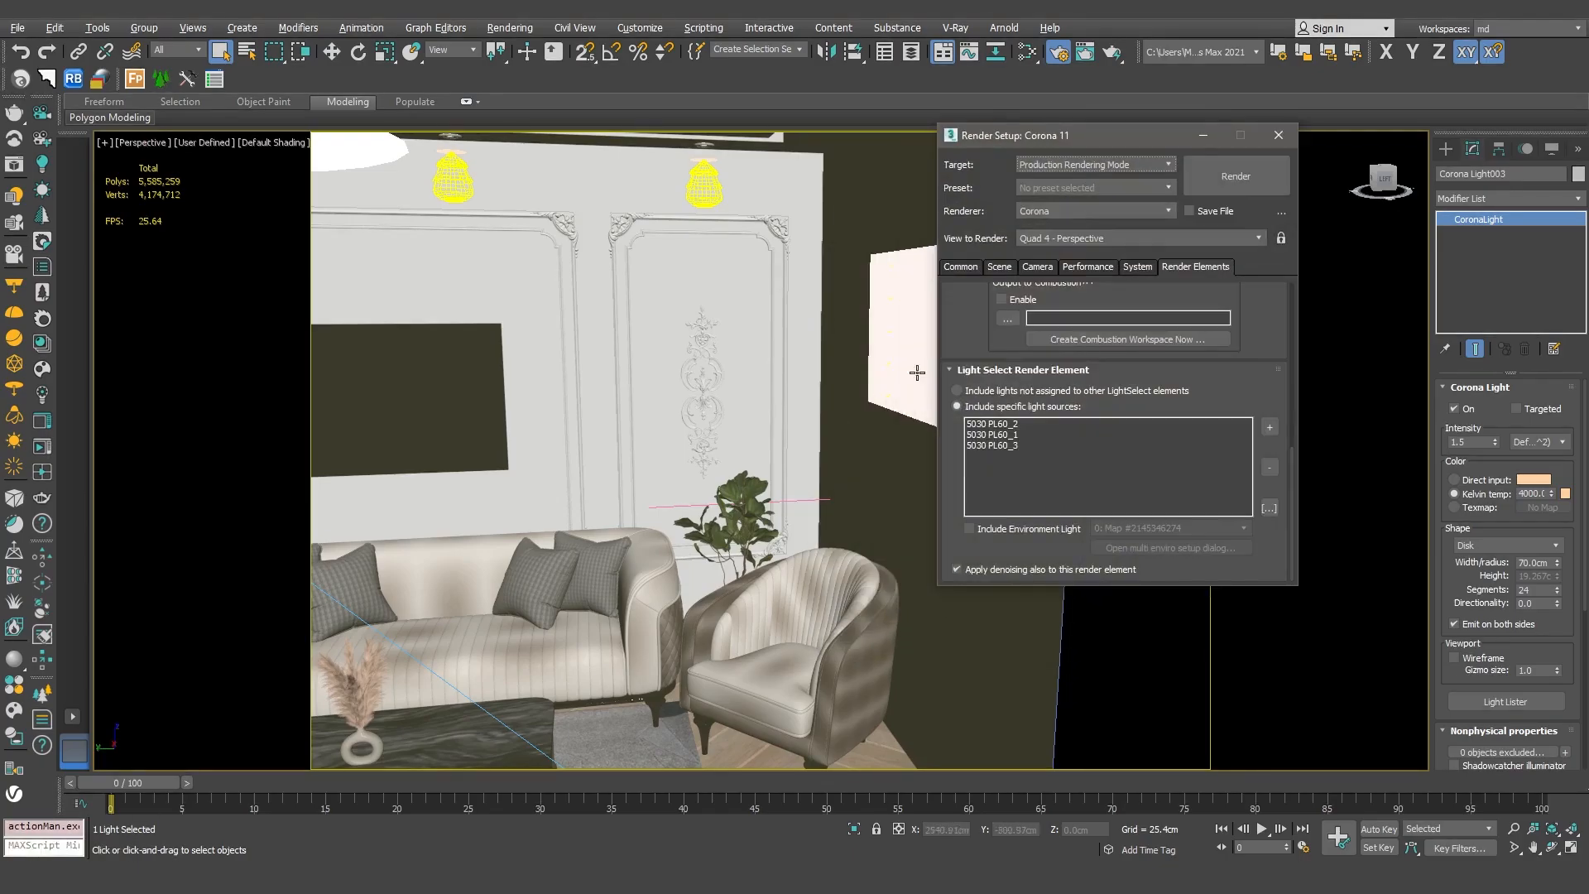
pyautogui.moveTo(1045, 136); pyautogui.dragTo(636, 127)
pyautogui.click(865, 424)
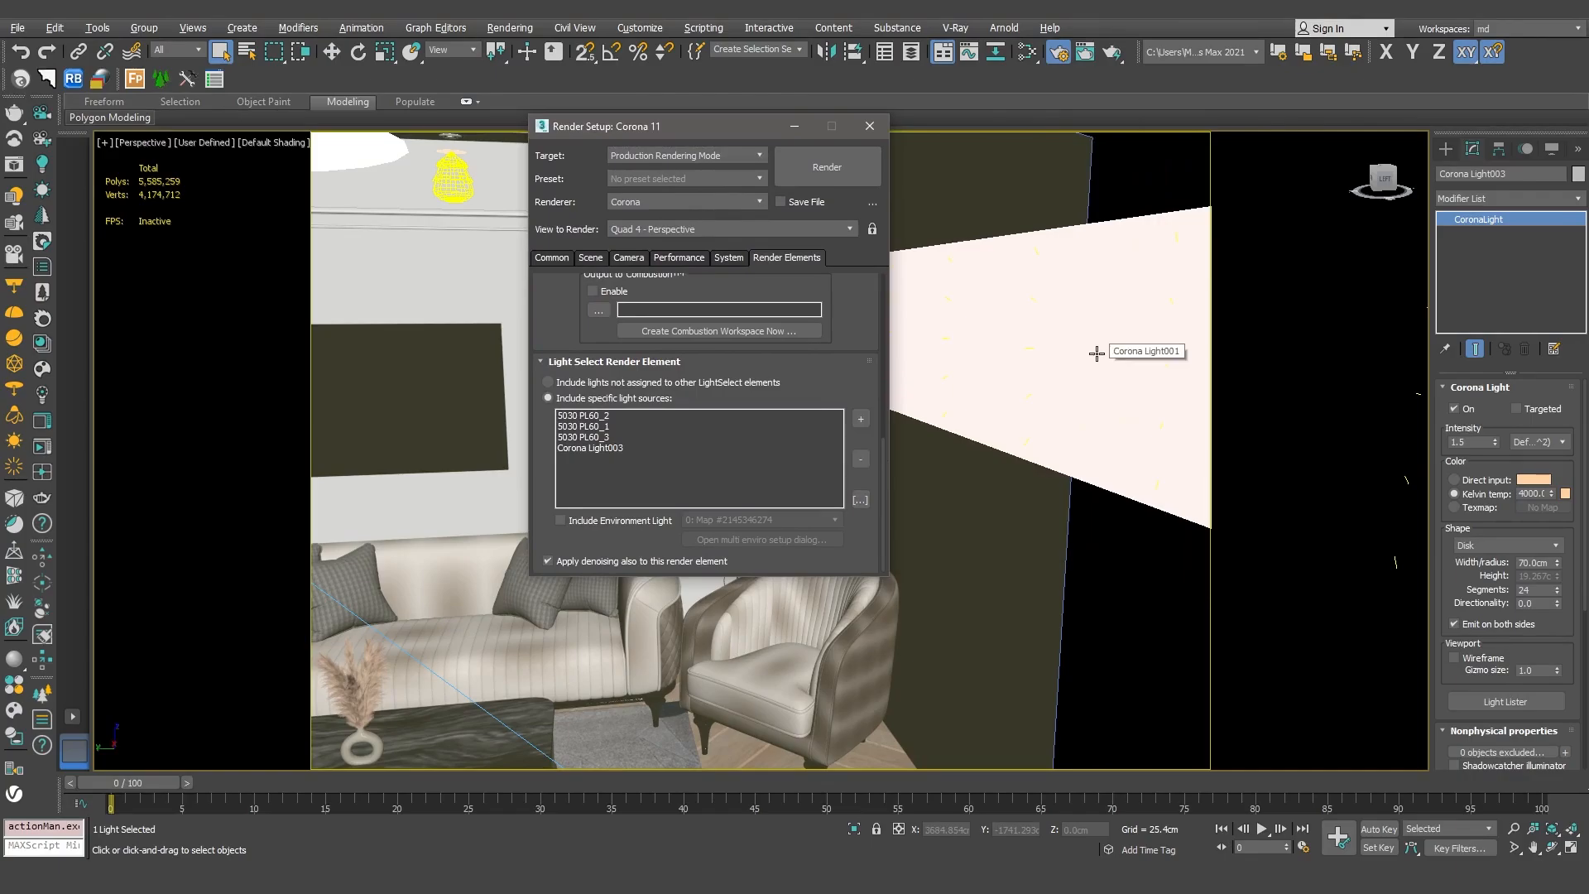
pyautogui.click(1097, 353)
pyautogui.click(864, 421)
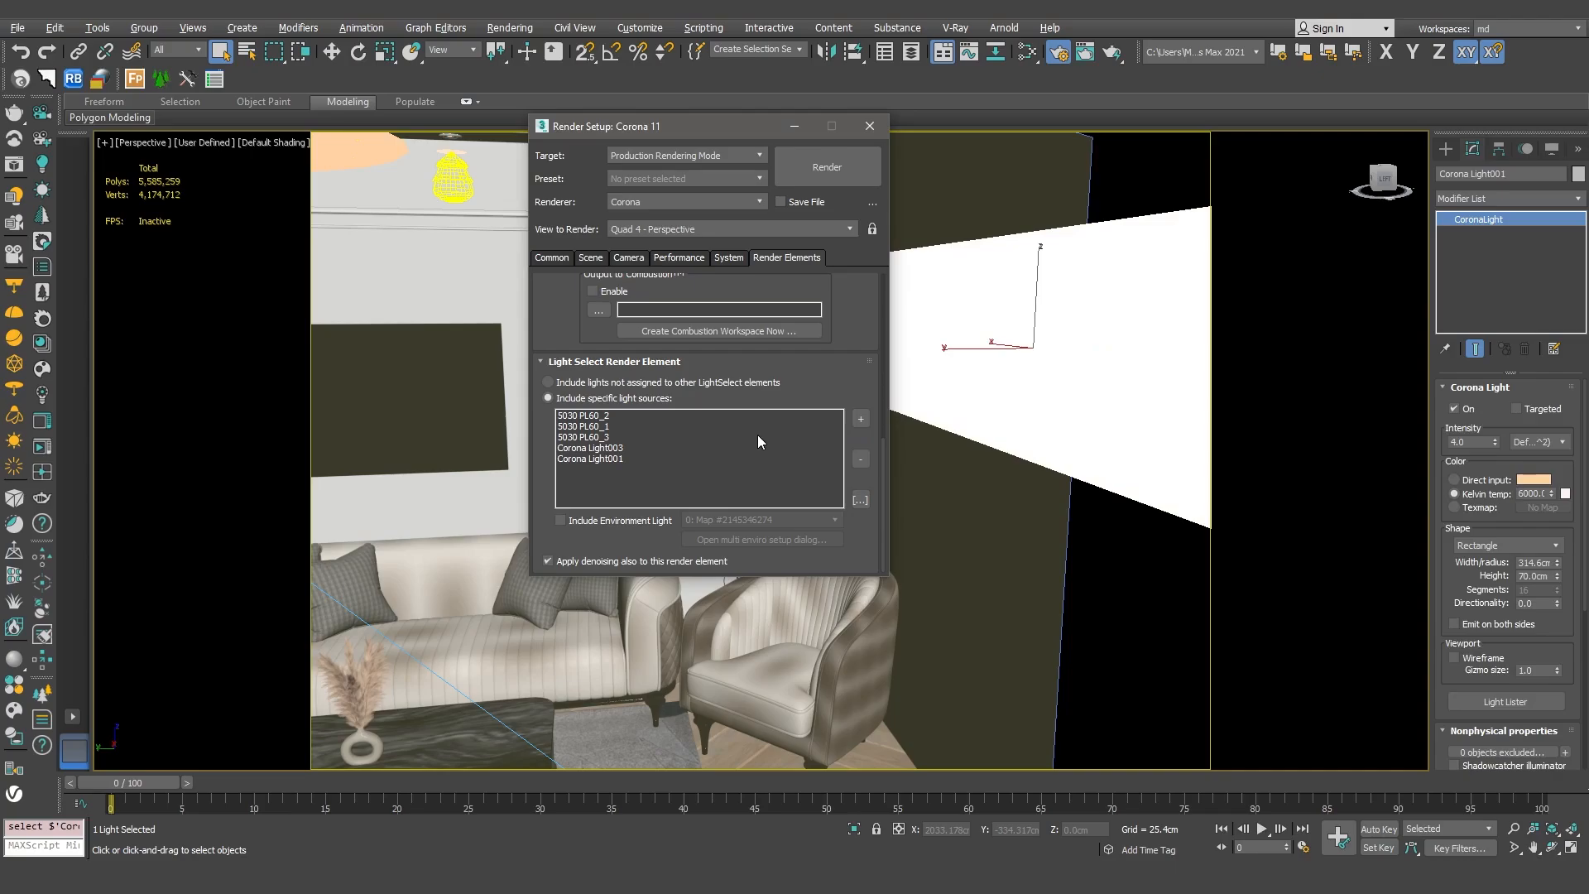
# Remove the three 5030 PL60 lights from the LightSelect element's specific light sources
pyautogui.click(577, 438)
pyautogui.click(865, 461)
pyautogui.click(605, 427)
pyautogui.click(865, 460)
pyautogui.click(636, 416)
pyautogui.click(861, 459)
# Select the CShading_LightSelect001 element and include the hanging light Corona Light005 as a specific light source
pyautogui.moveTo(879, 452); pyautogui.dragTo(873, 330)
pyautogui.click(644, 366)
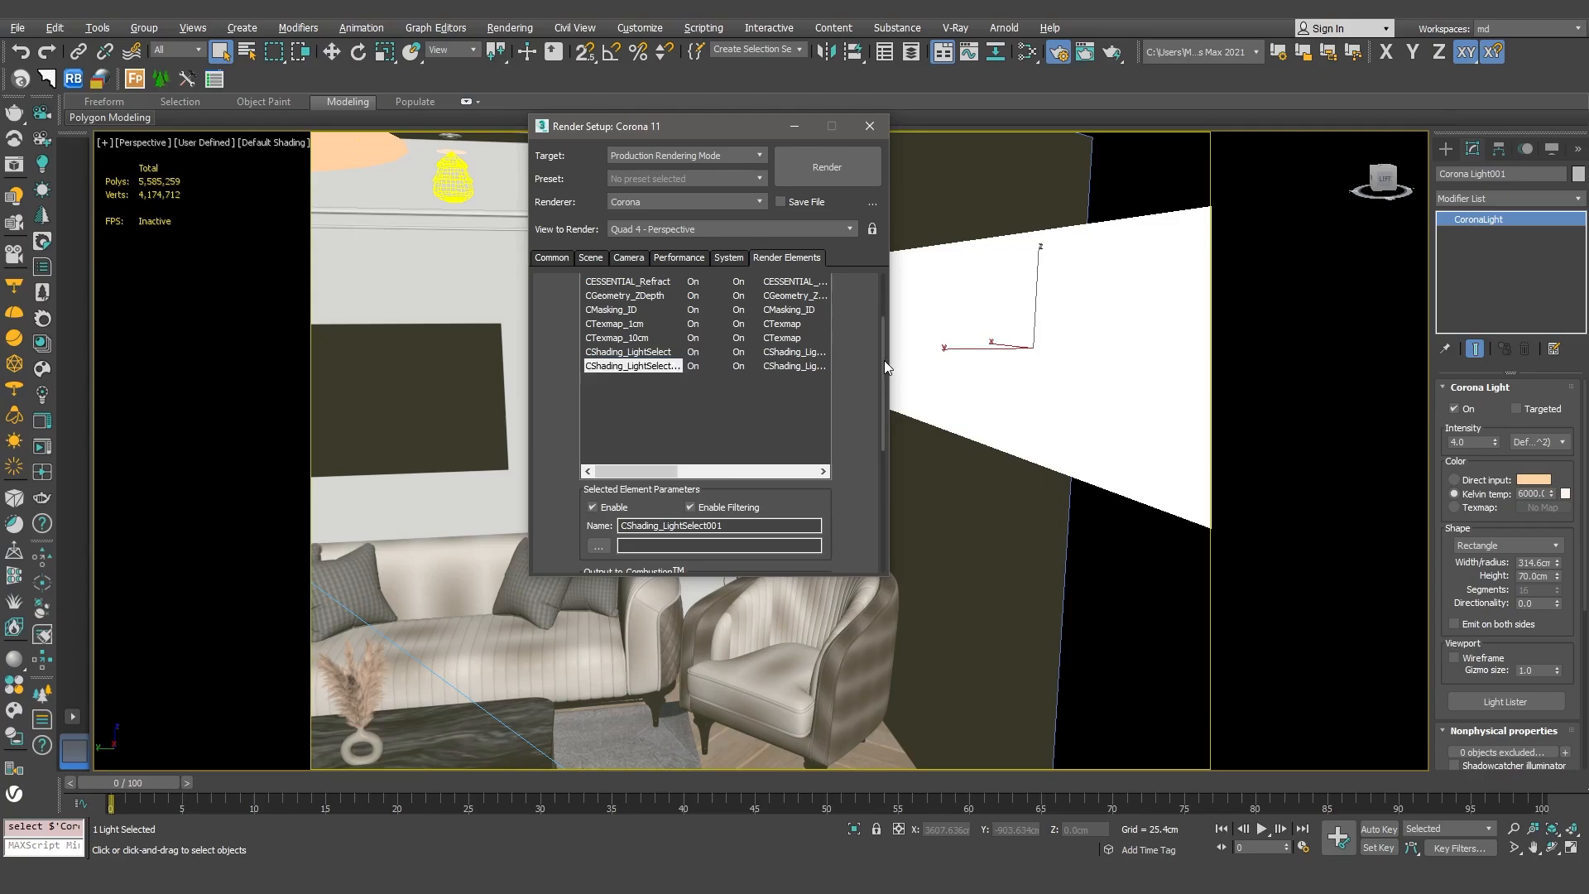
pyautogui.moveTo(884, 361); pyautogui.dragTo(866, 463)
pyautogui.click(861, 452)
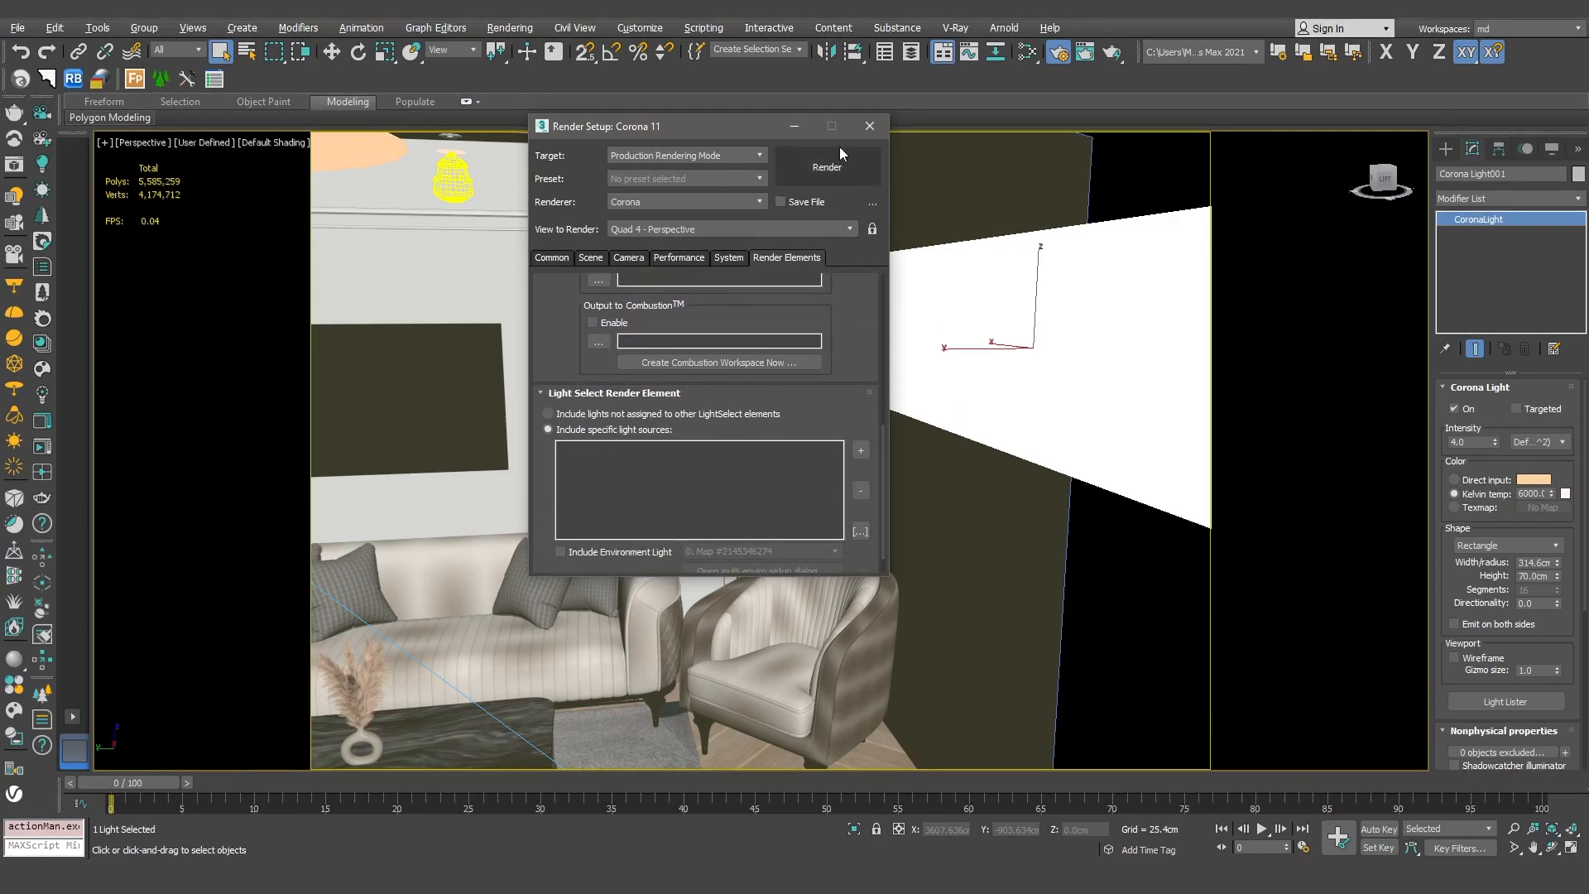
pyautogui.moveTo(747, 126); pyautogui.dragTo(523, 200)
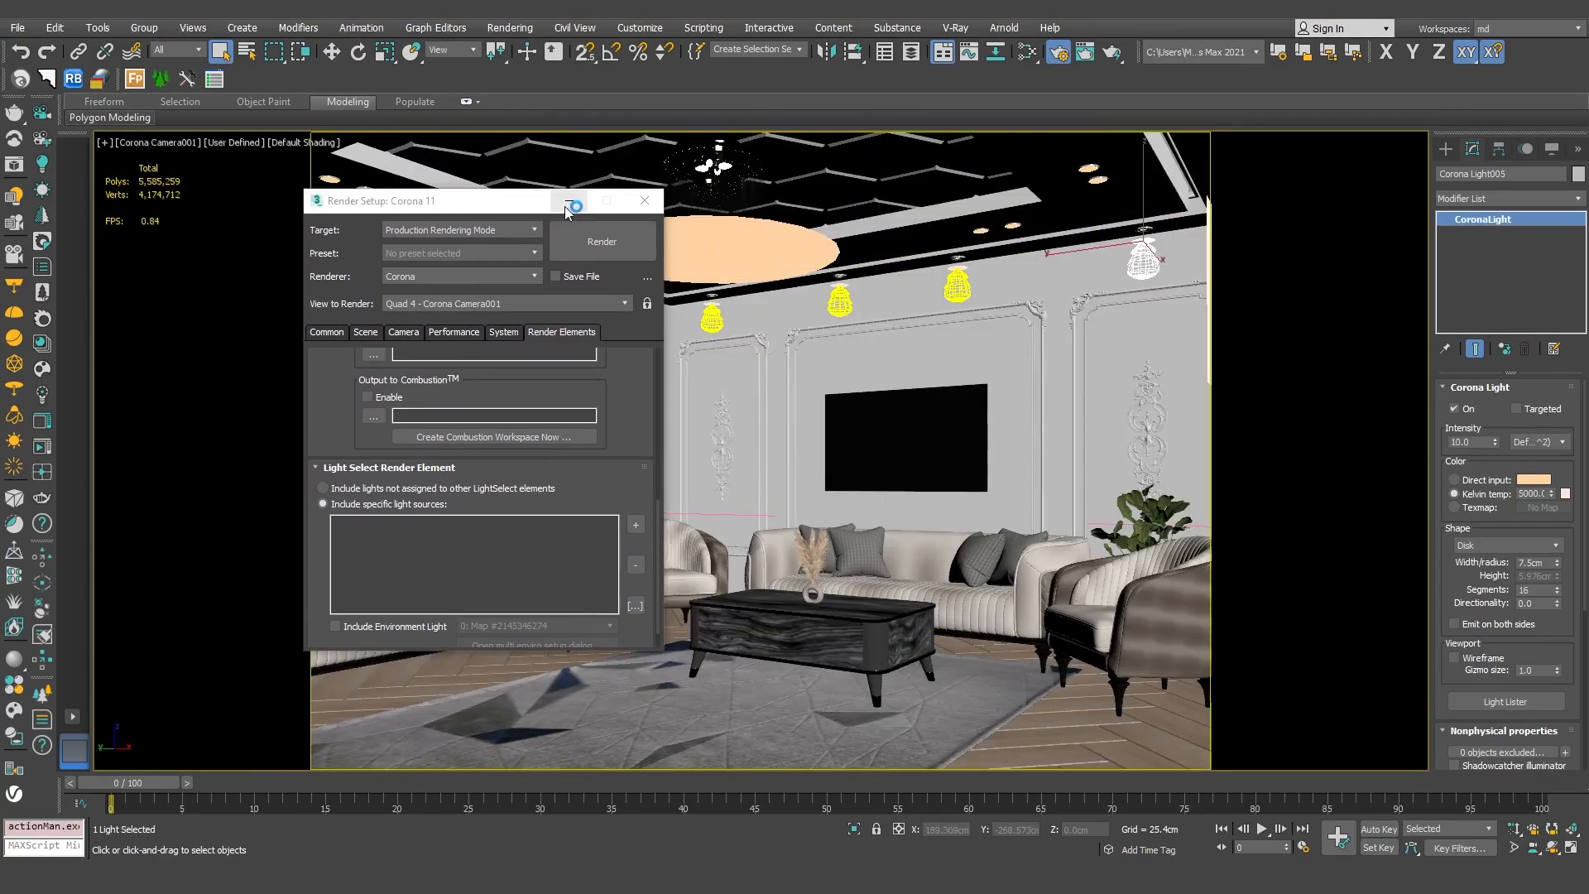
pyautogui.click(636, 527)
# Restrict scene selection to lights and include the hanging lights Corona Light006 and Corona Light007 in CShading_LightSelect001
pyautogui.click(963, 271)
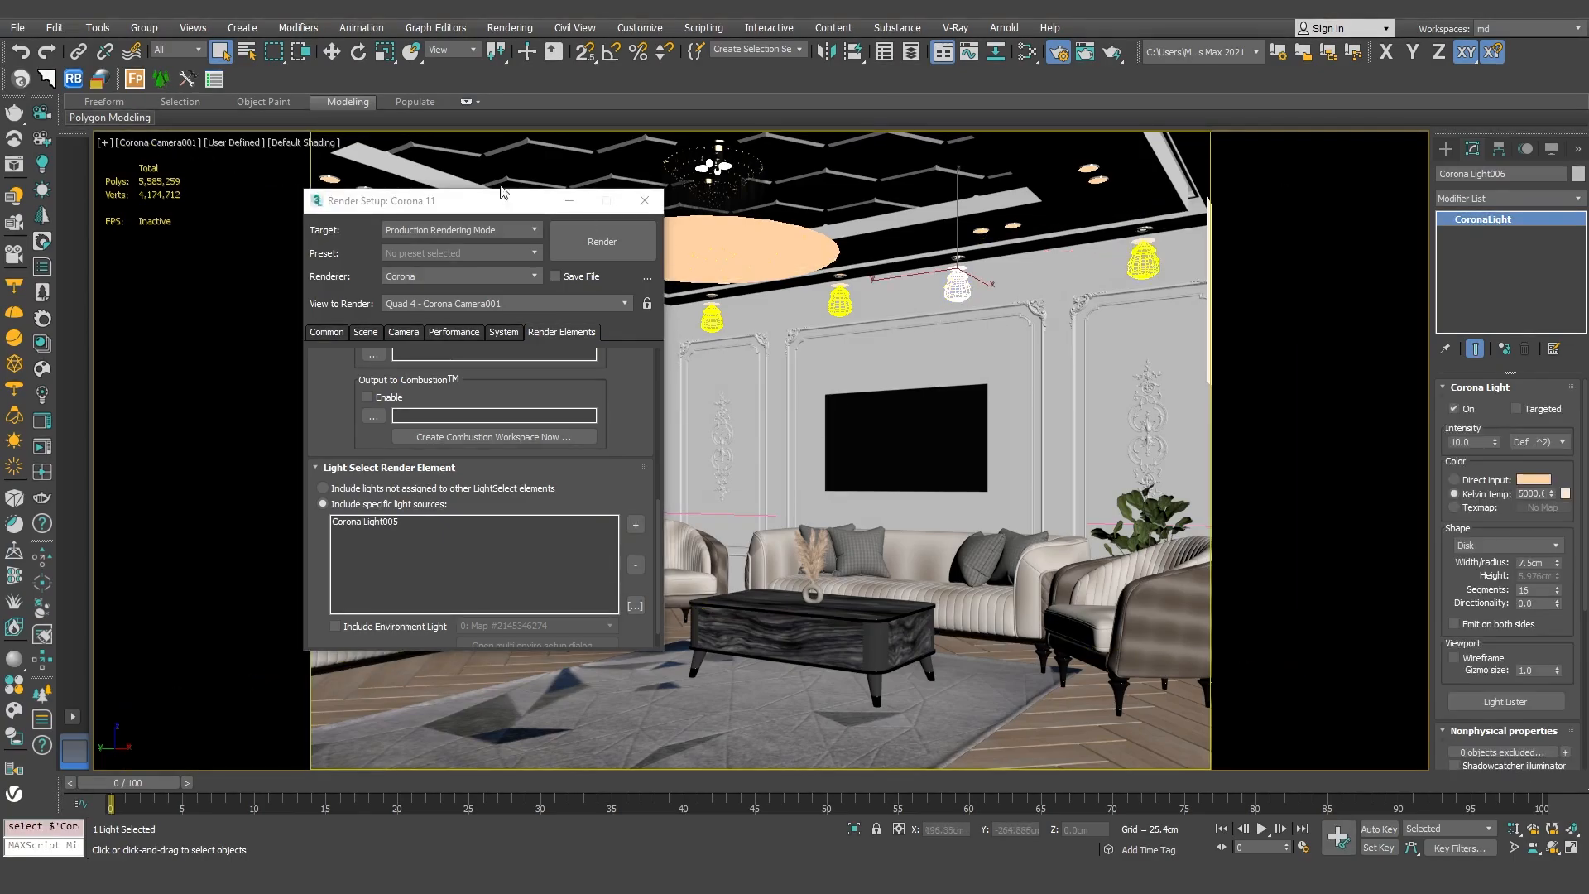
pyautogui.click(178, 50)
pyautogui.click(165, 96)
pyautogui.click(636, 524)
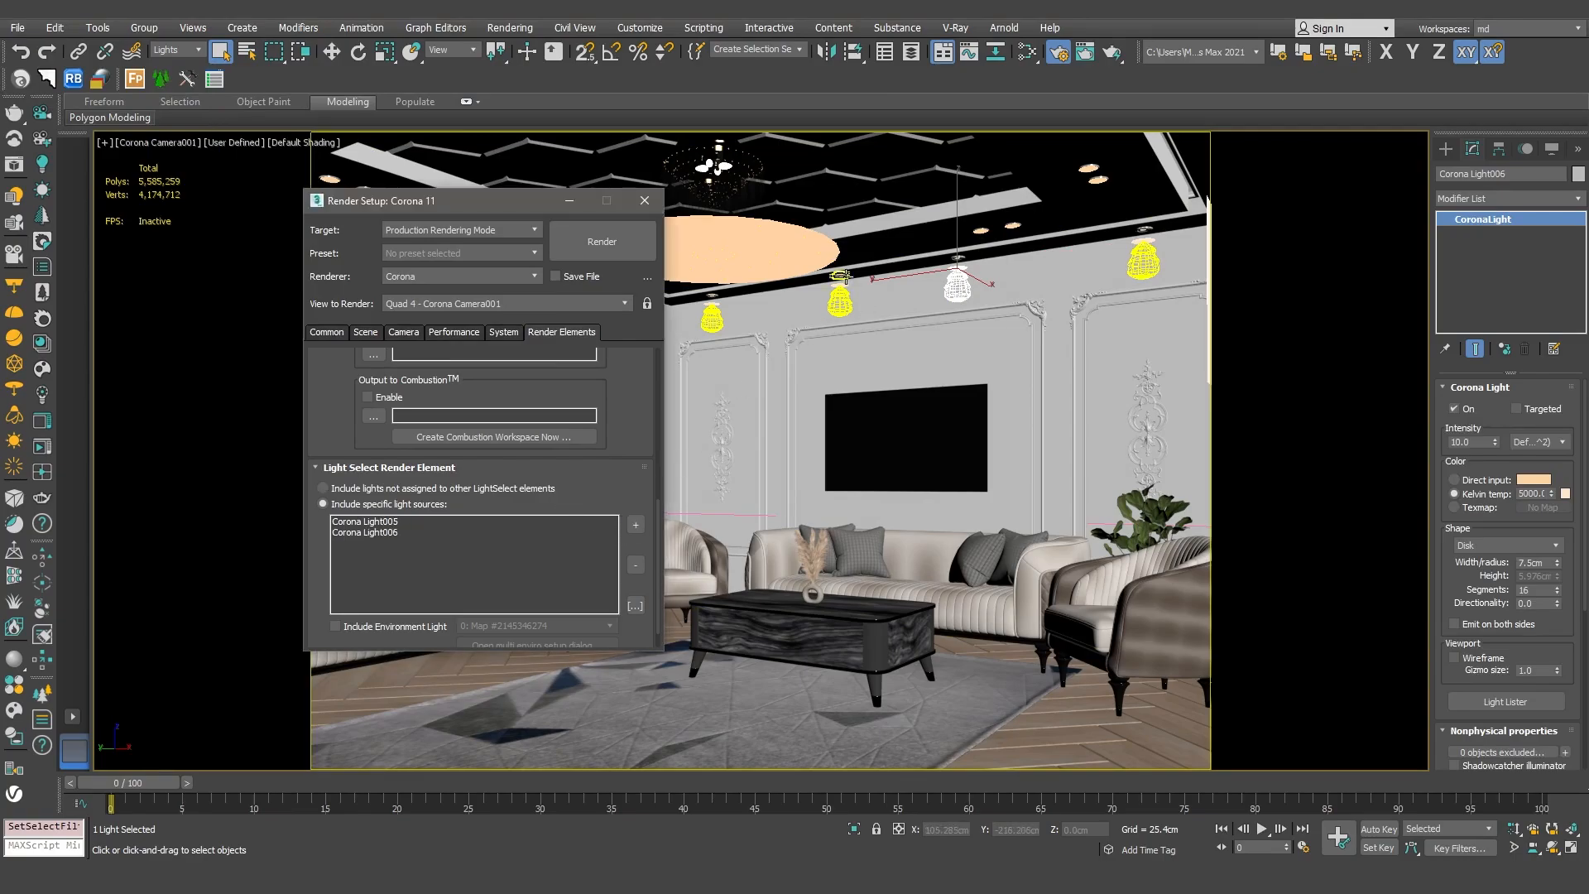
pyautogui.click(842, 290)
pyautogui.click(636, 525)
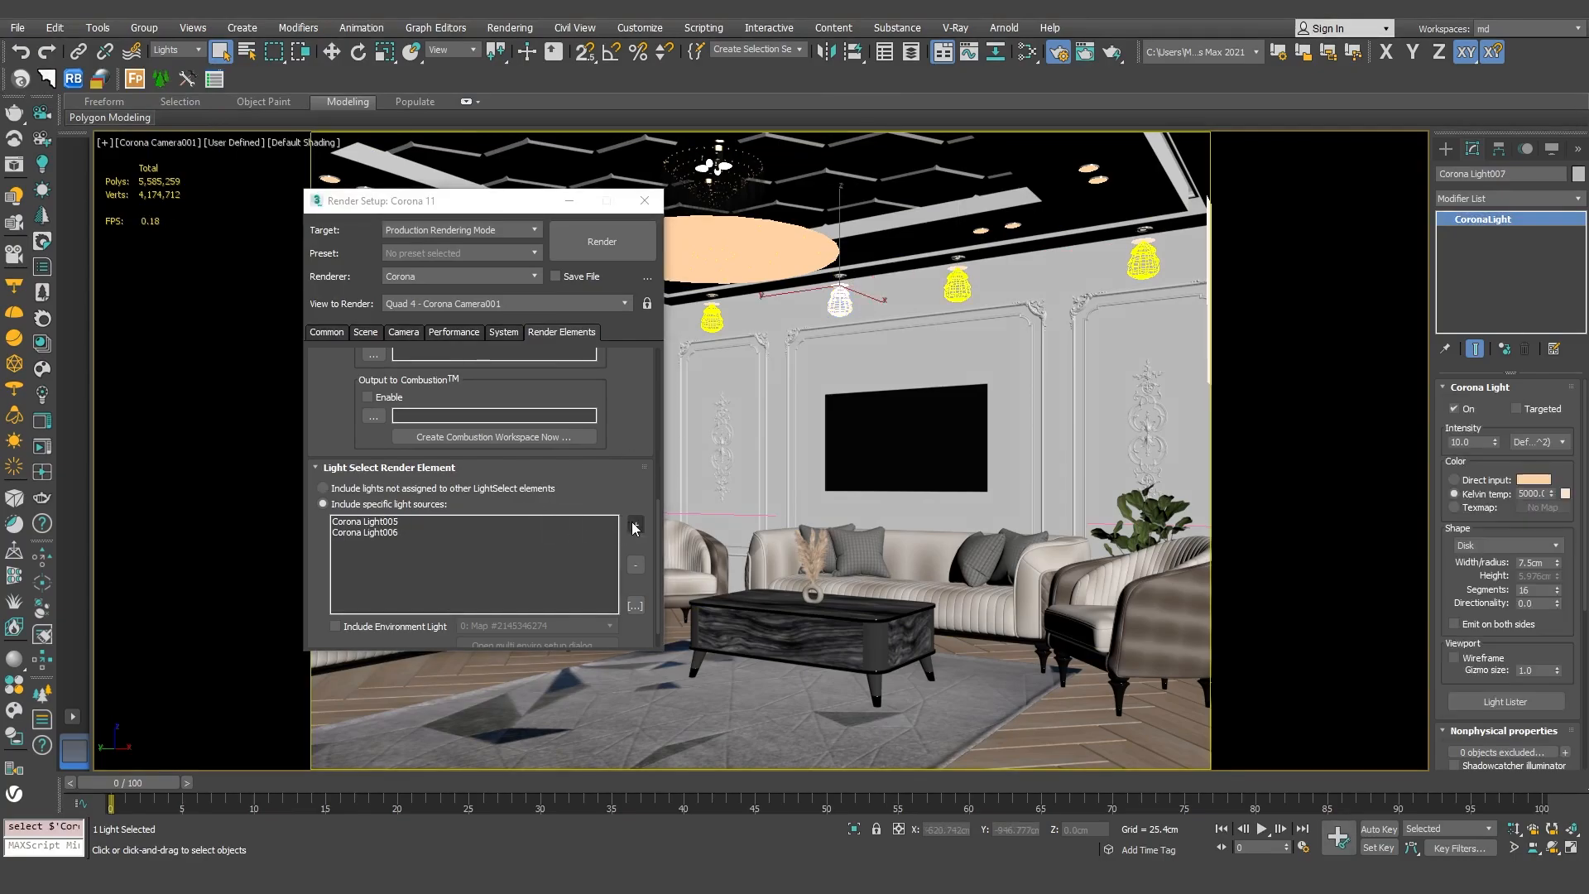
# Include Corona Light008 and the remaining hanging light beside the curtains in CShading_LightSelect001
pyautogui.moveTo(497, 206); pyautogui.dragTo(1076, 225)
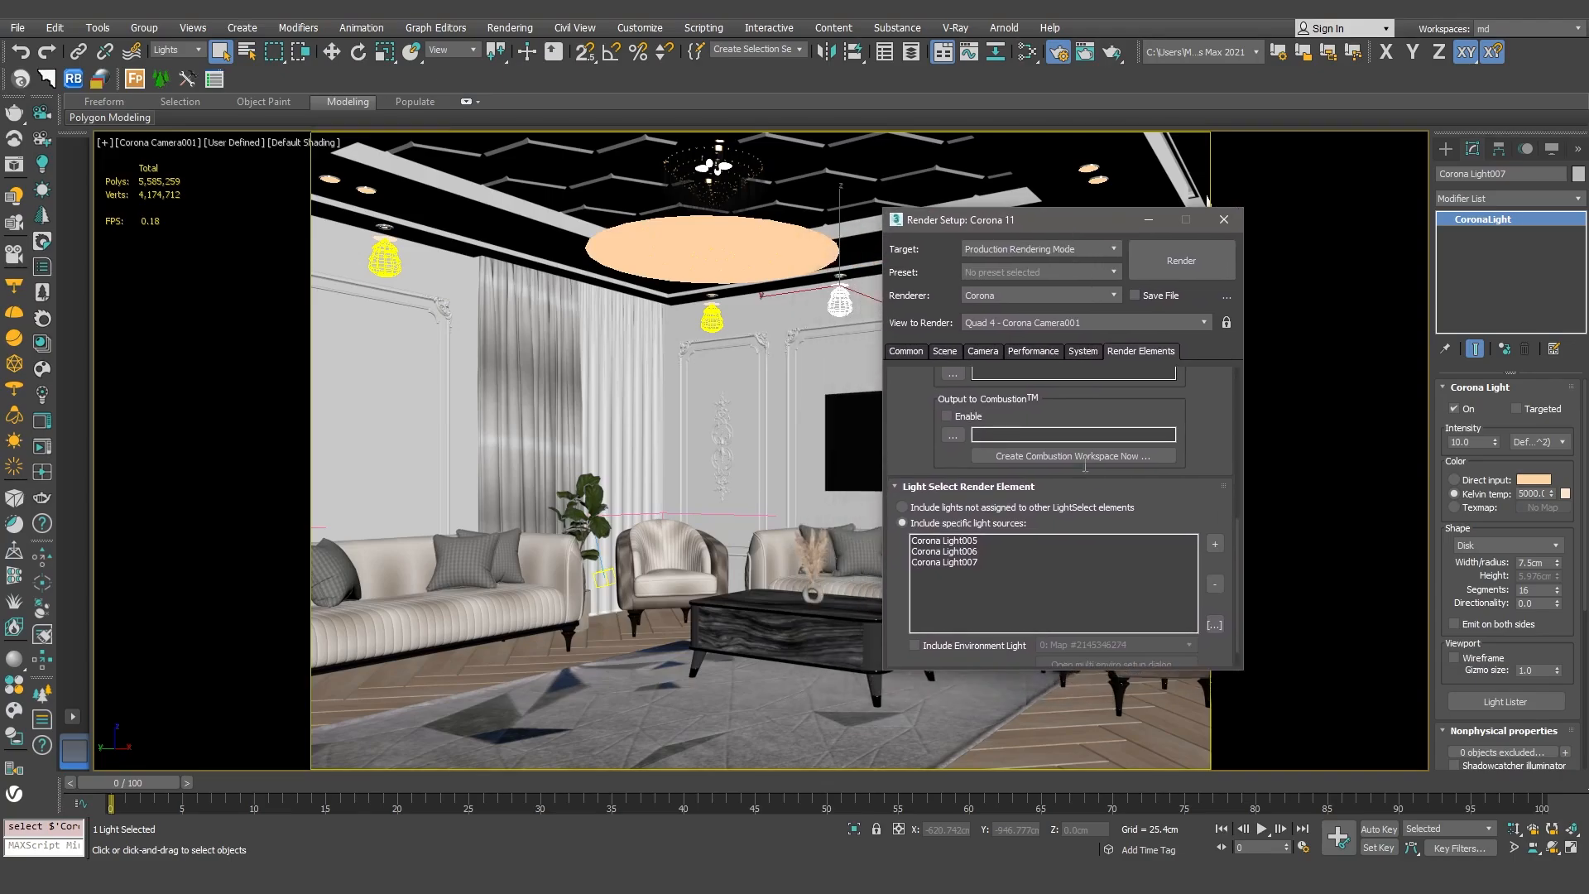
pyautogui.click(1215, 544)
pyautogui.click(713, 312)
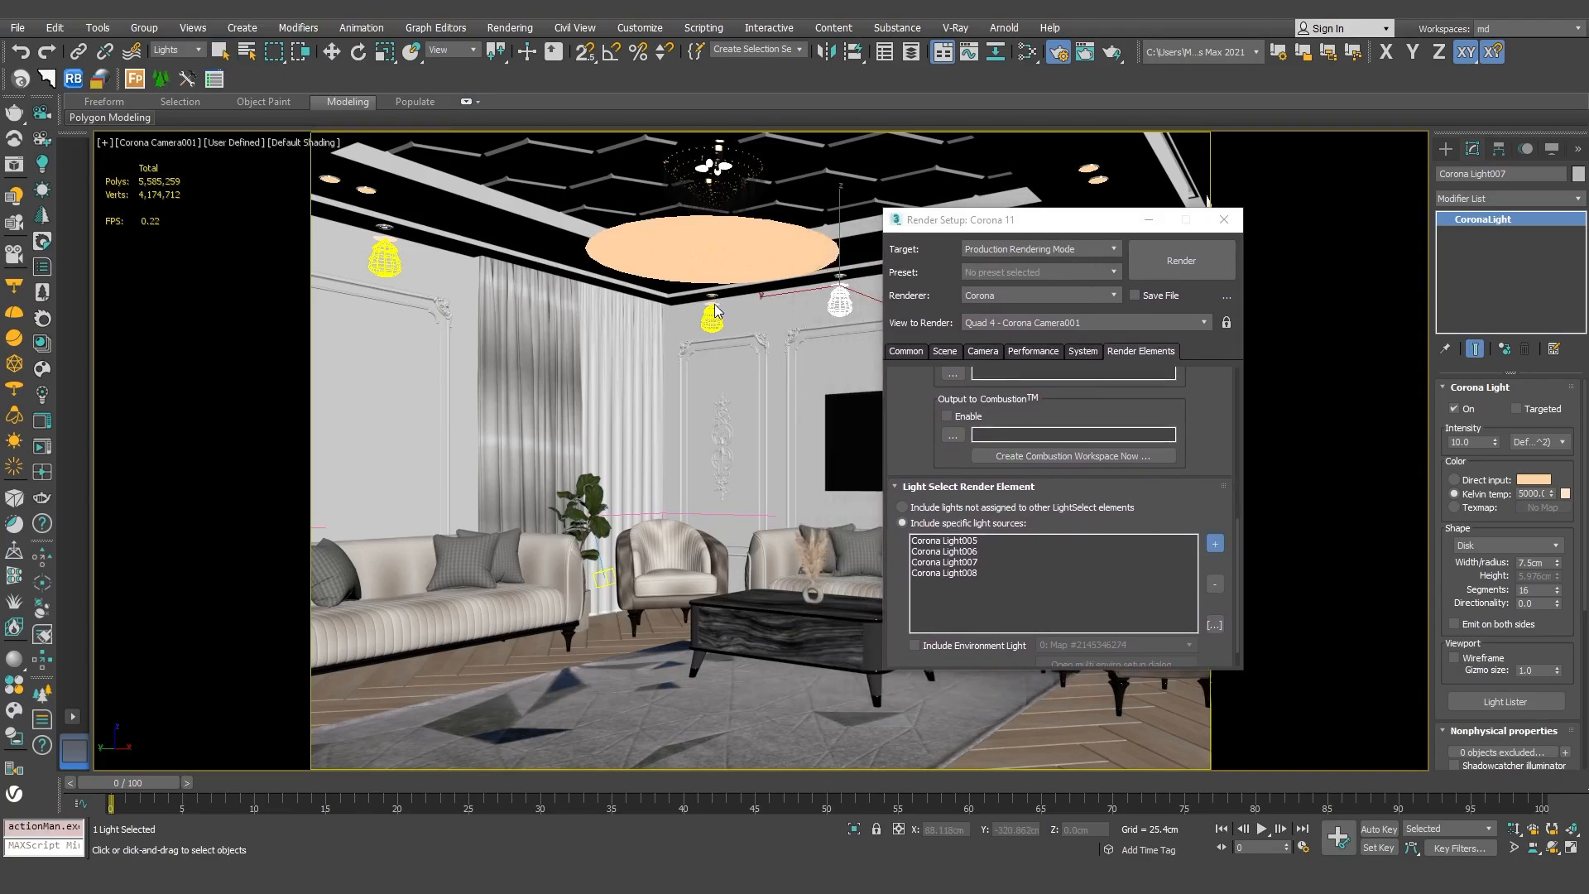
pyautogui.click(388, 245)
# Review the render elements list, the Corona tone mapping operators and the scene's denoising settings in the render setup
pyautogui.scroll(10, 1033, 402)
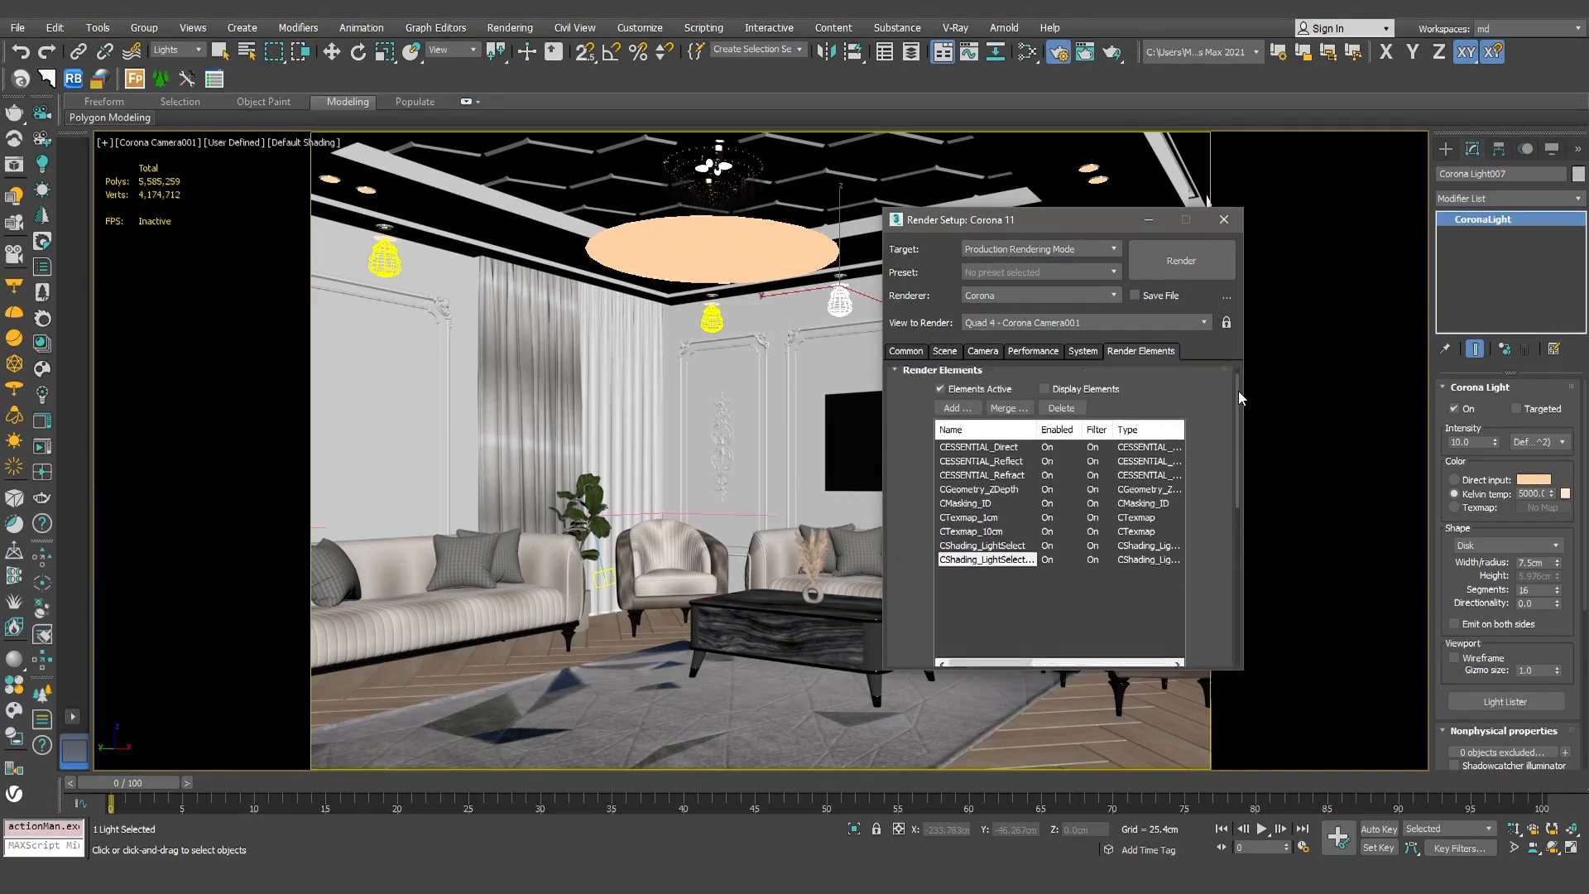
pyautogui.click(1100, 353)
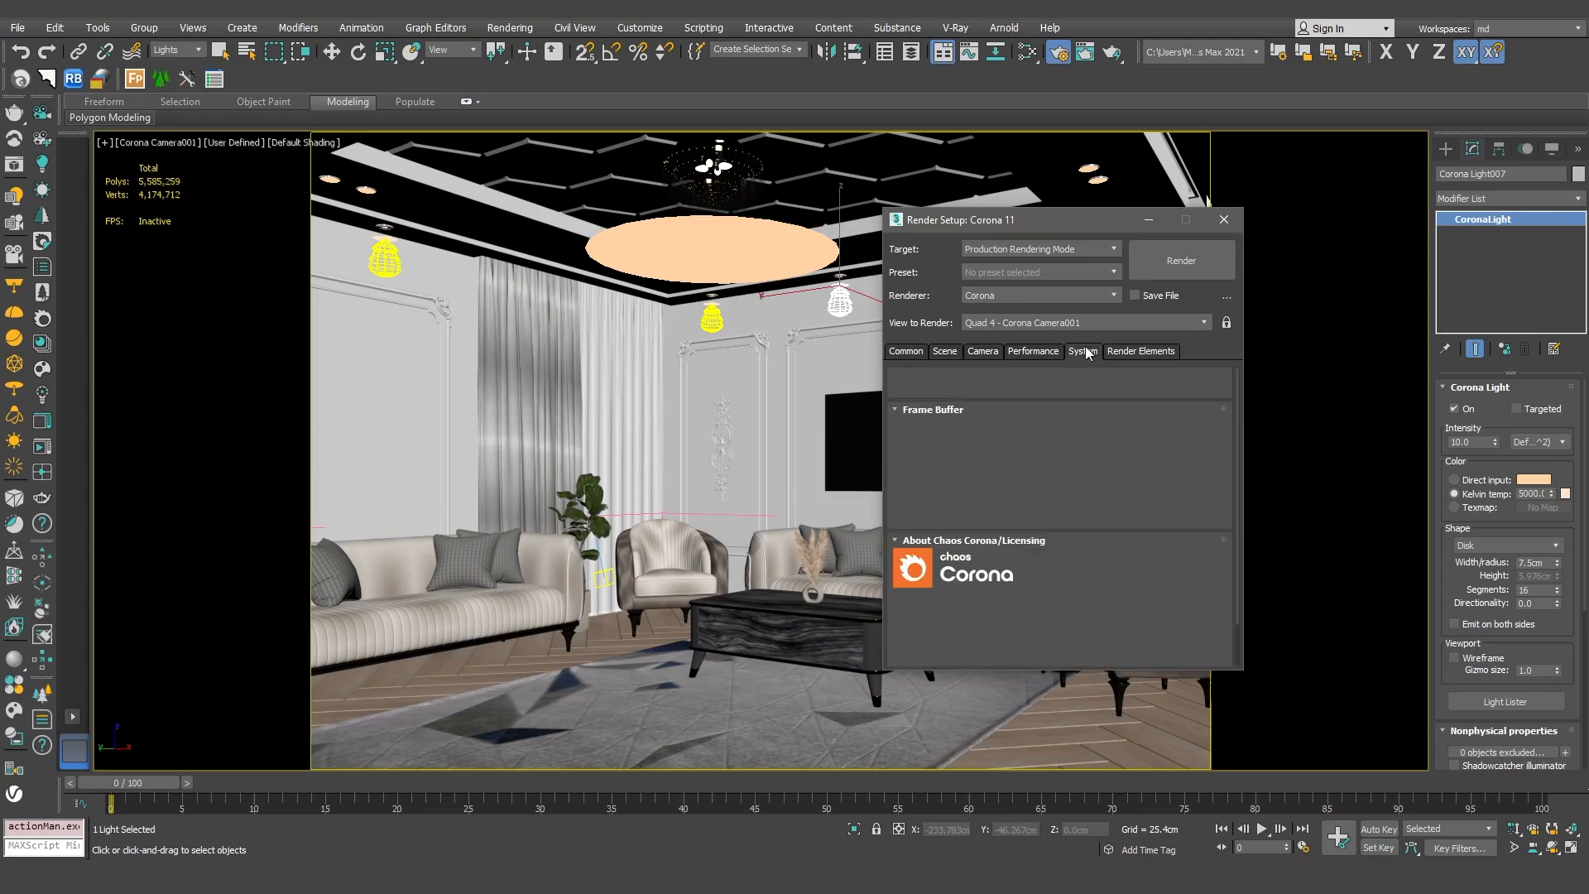
pyautogui.click(1034, 352)
pyautogui.click(974, 355)
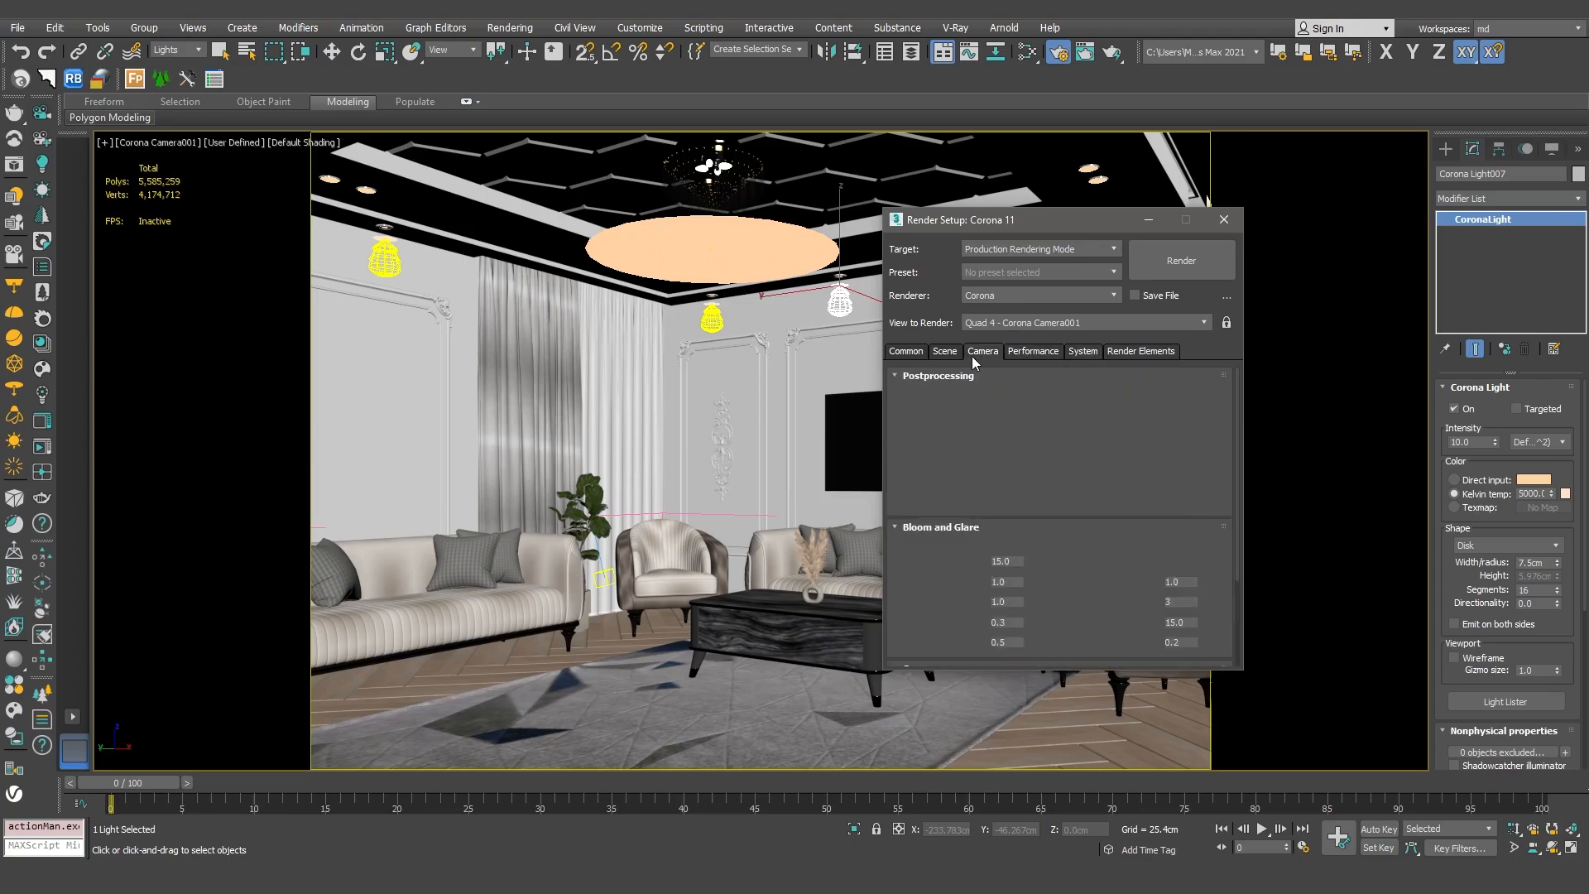
pyautogui.click(1051, 395)
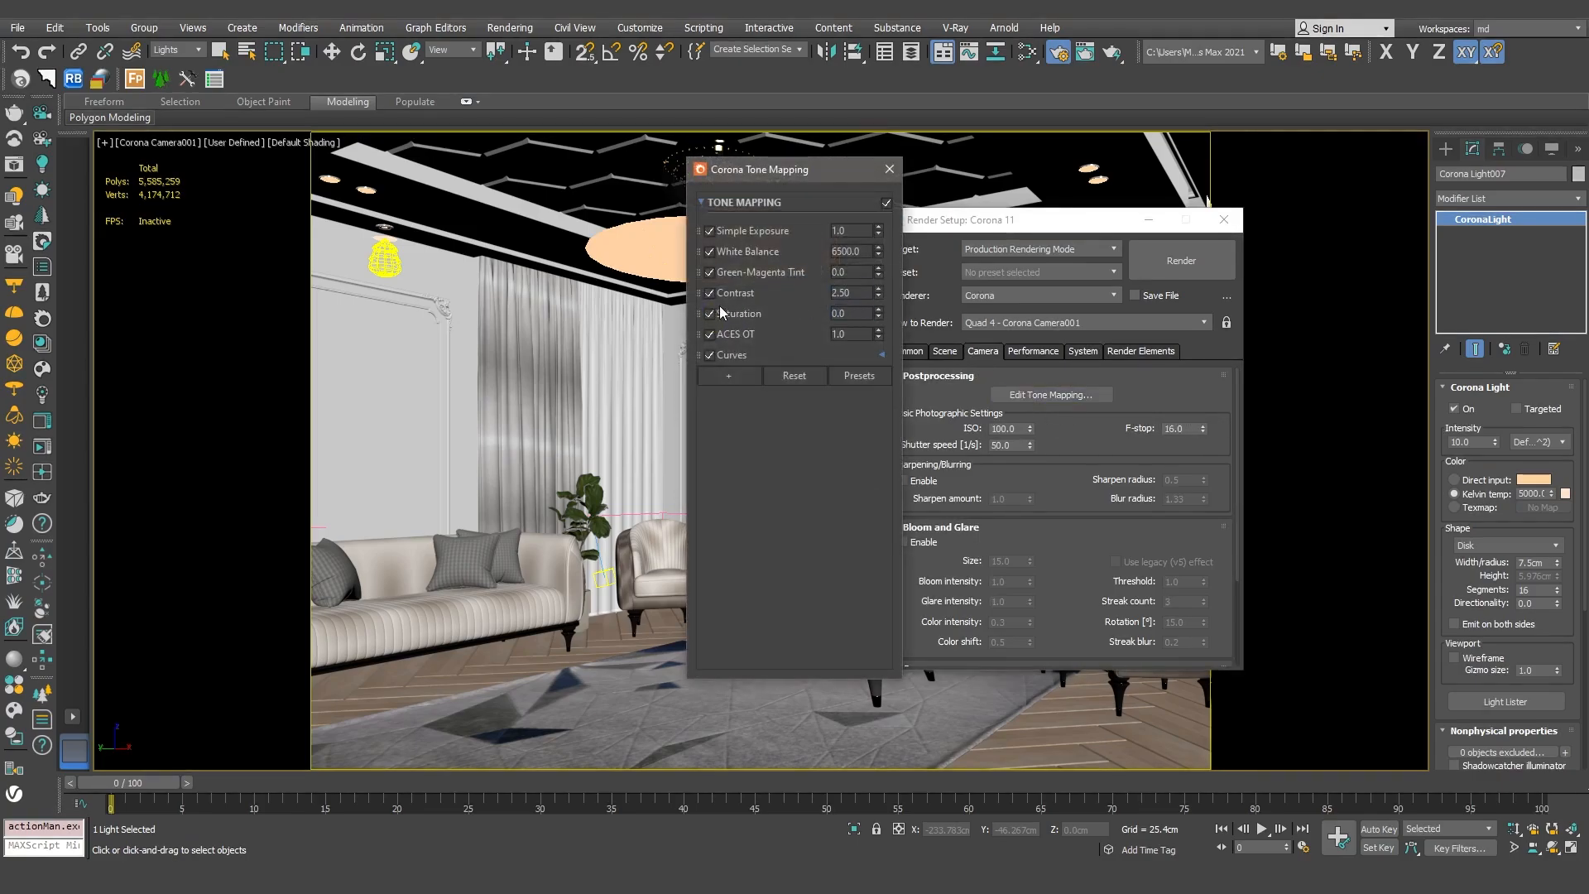
pyautogui.click(889, 169)
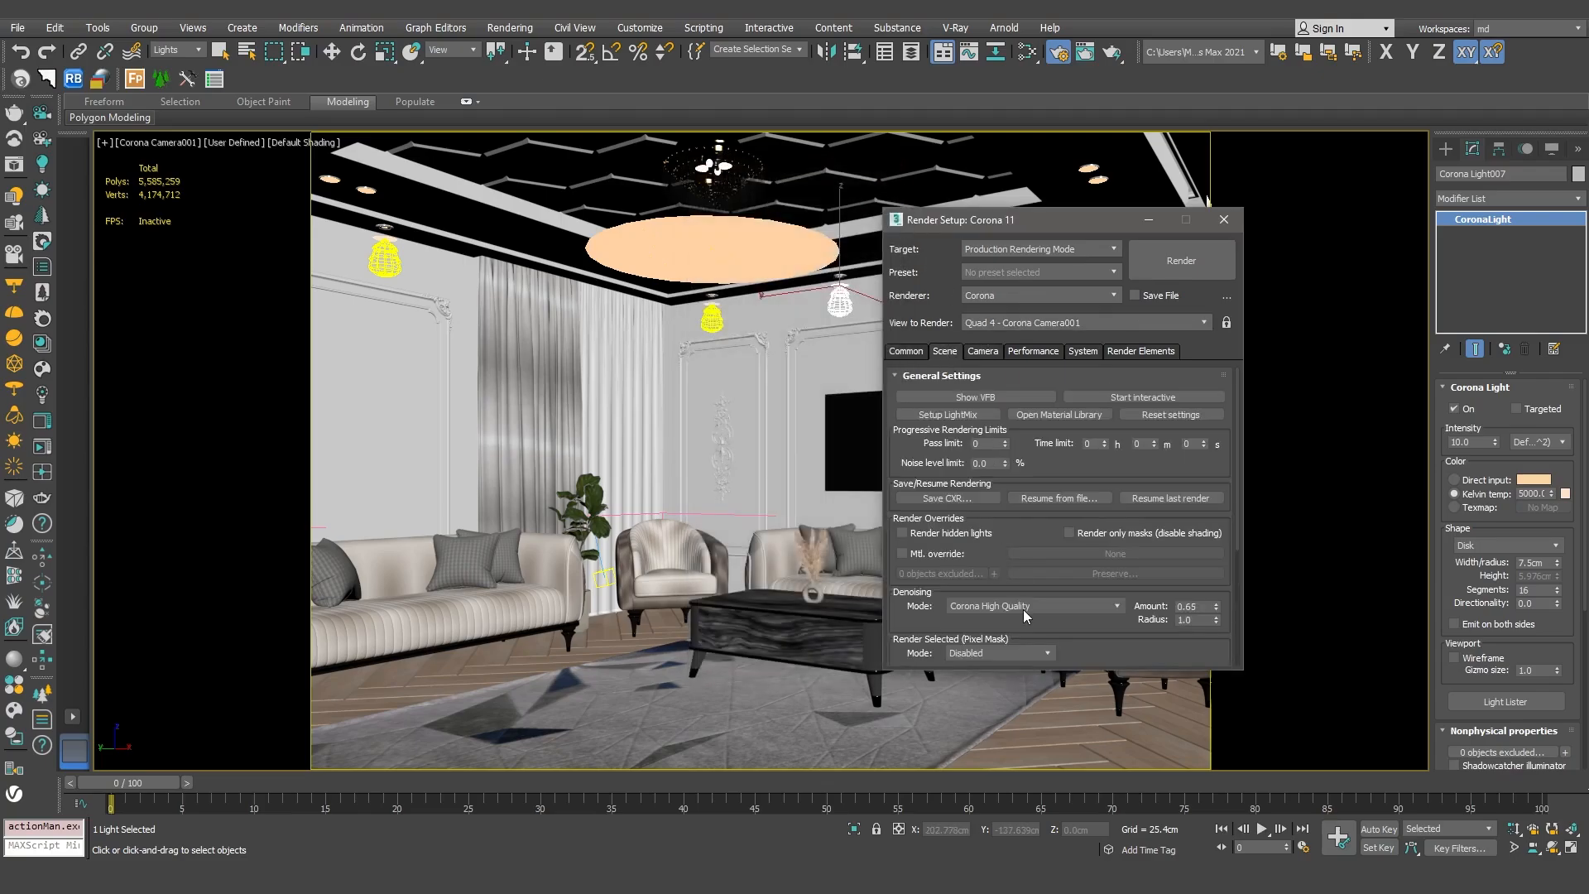
pyautogui.moveTo(961, 615)
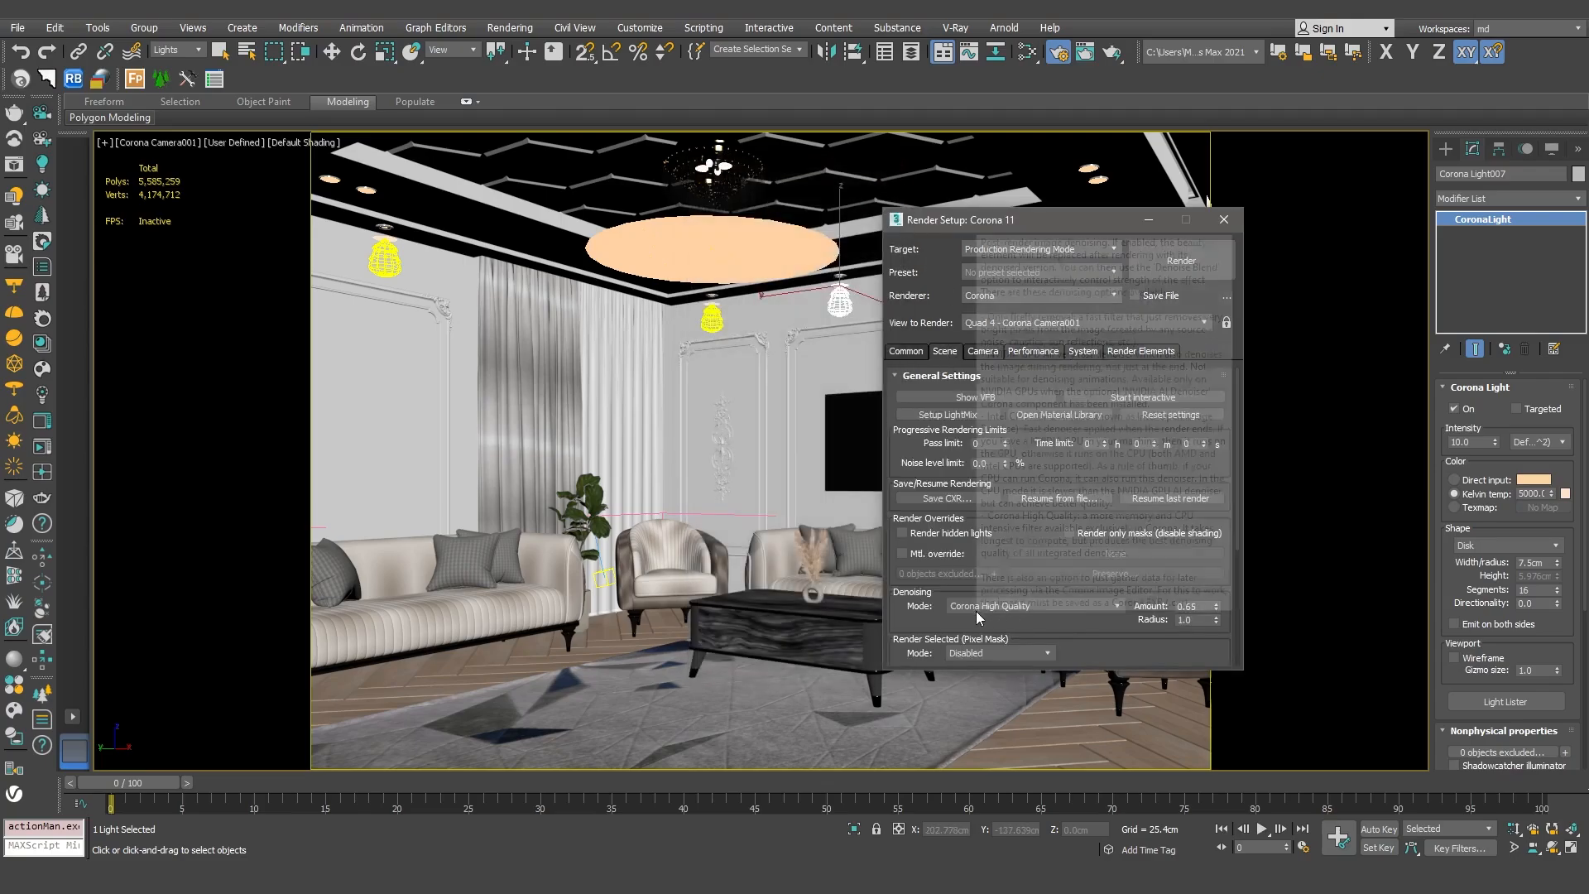
# Set the render output width to 3000 and render the Corona Camera001 view
pyautogui.click(907, 351)
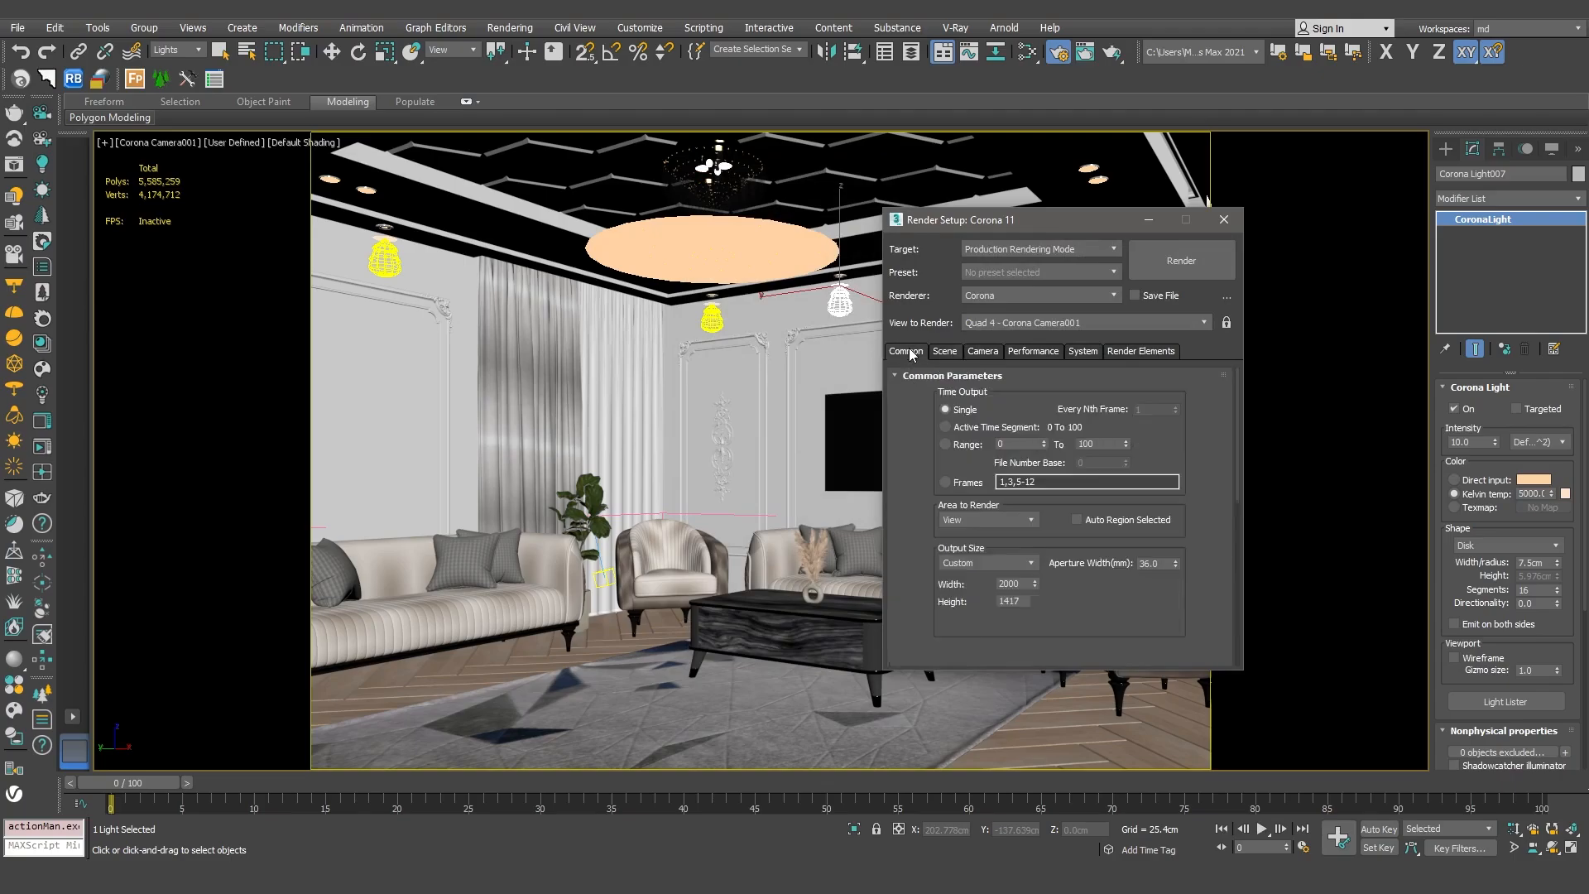
pyautogui.doubleClick(1018, 584)
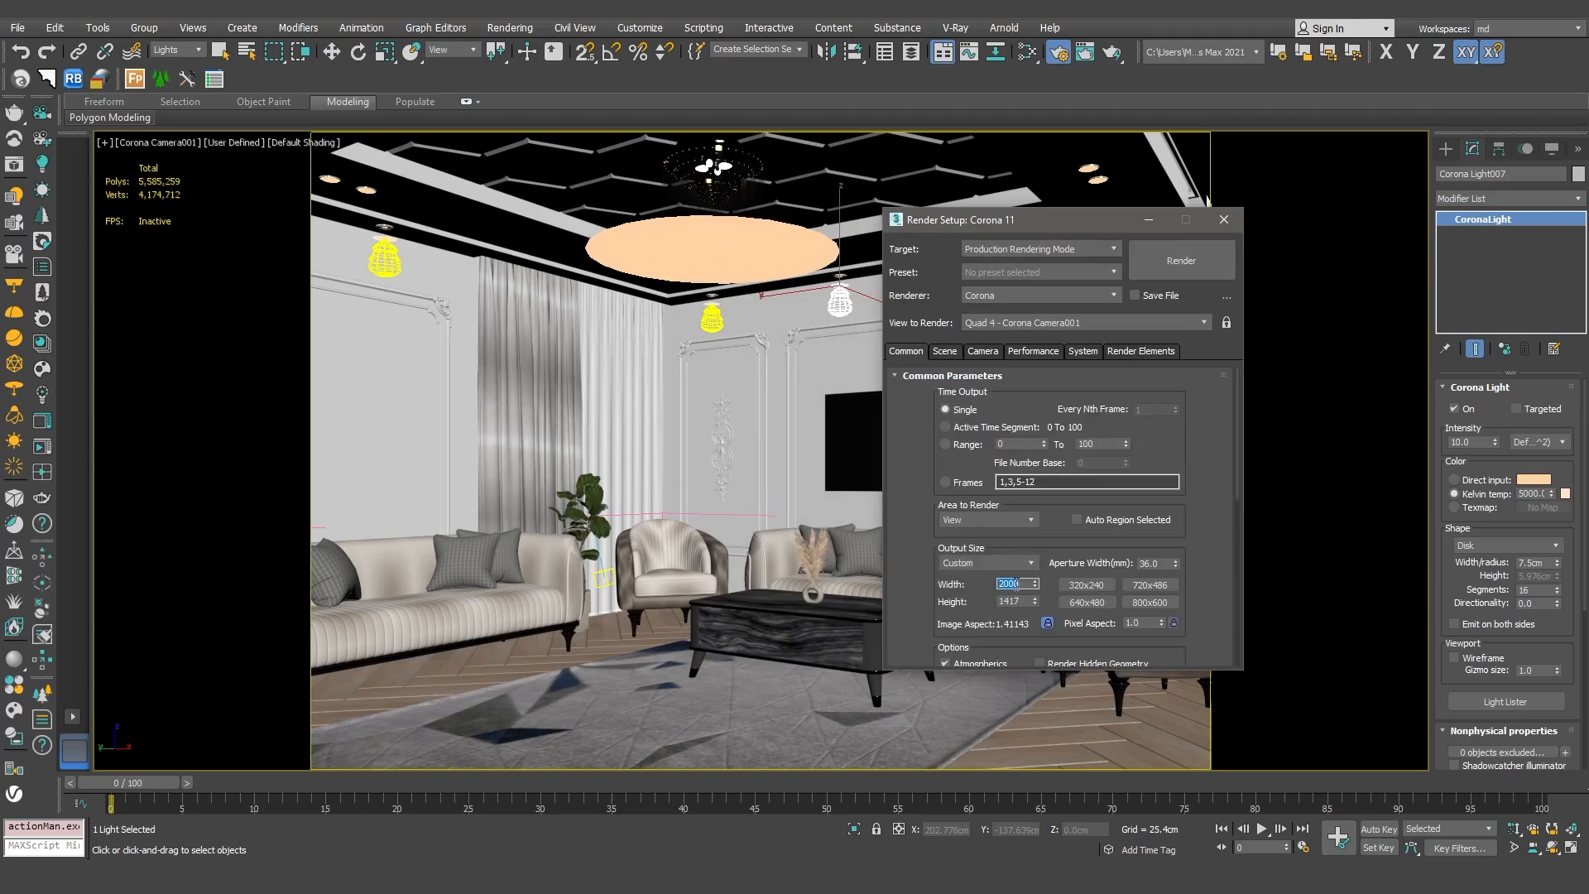
pyautogui.write('3000')
pyautogui.press('Return')
pyautogui.click(1182, 277)
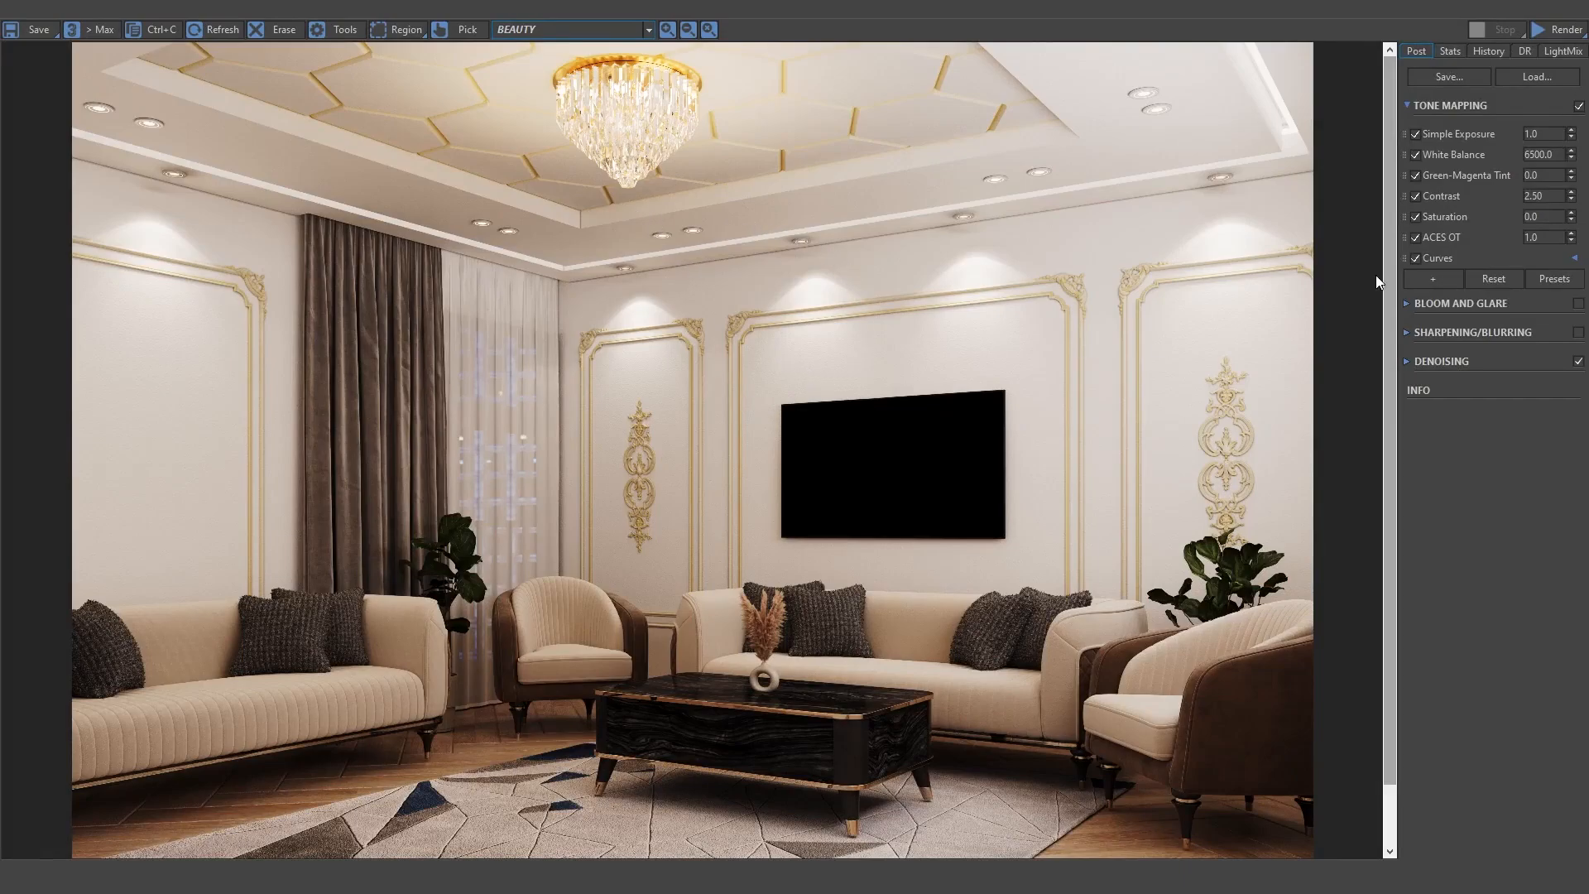
# Examine the rendered Alpha, CESSENTIAL_Direct, CESSENTIAL_Reflect and CESSENTIAL_Refract passes in the frame buffer
pyautogui.click(648, 30)
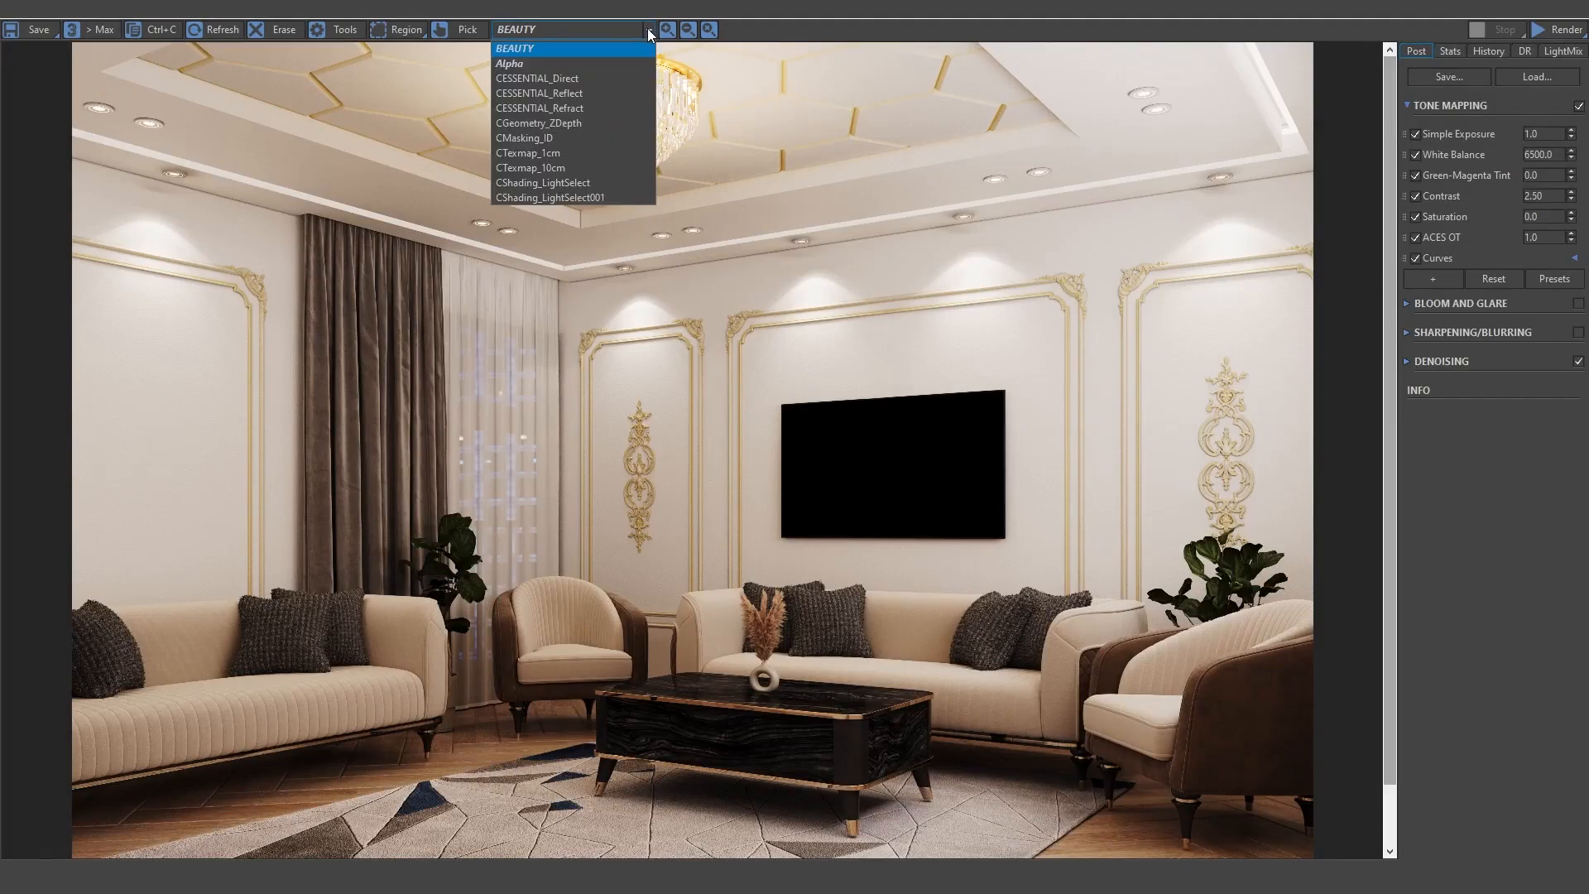
pyautogui.click(608, 58)
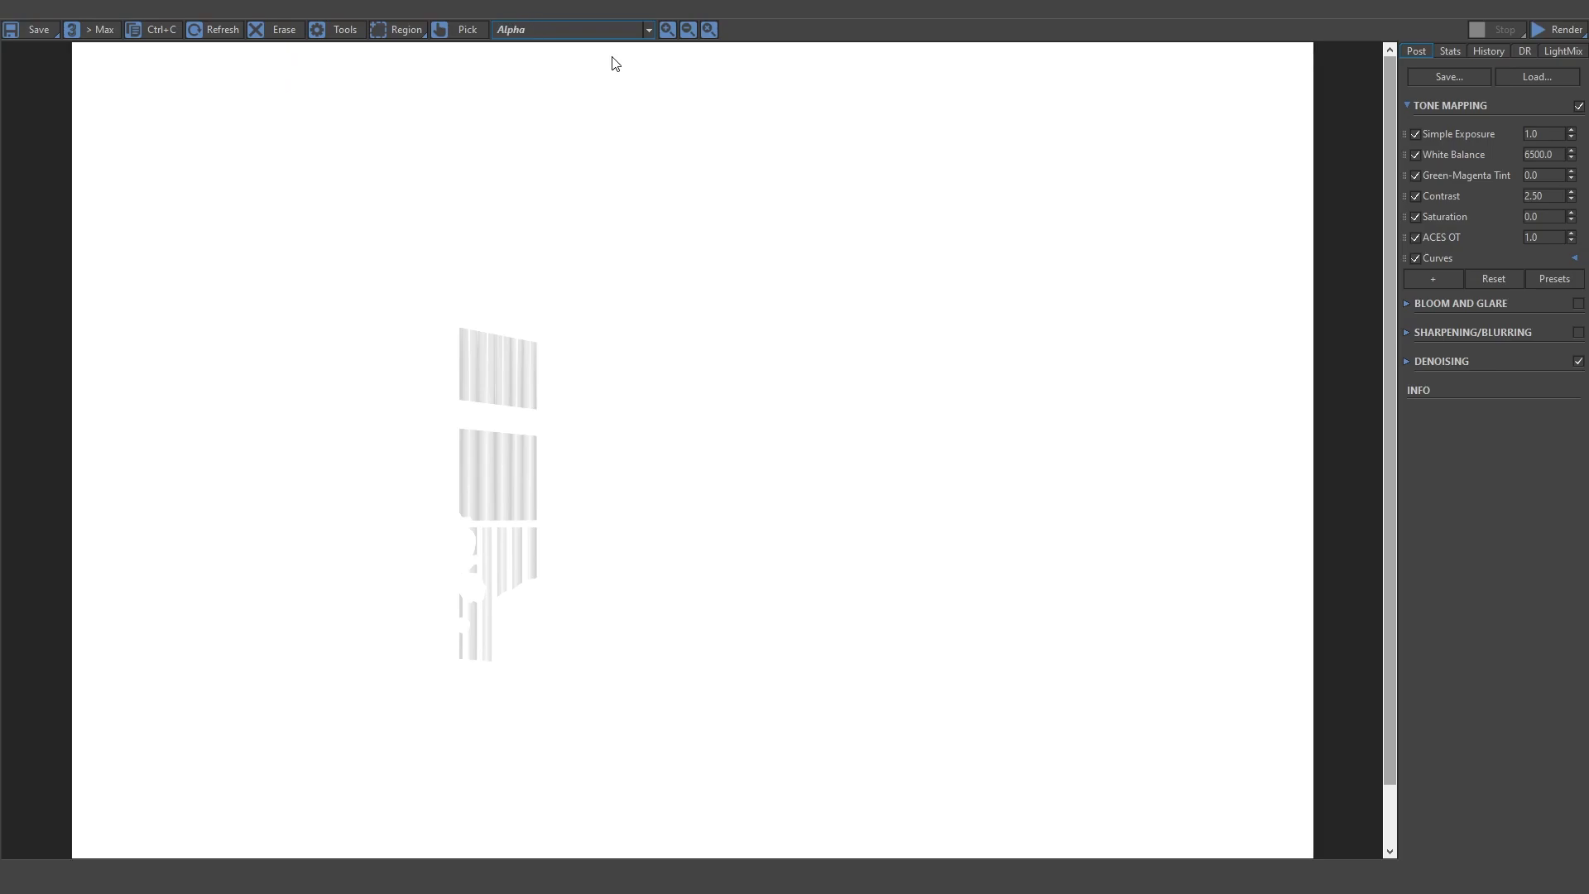
pyautogui.click(647, 30)
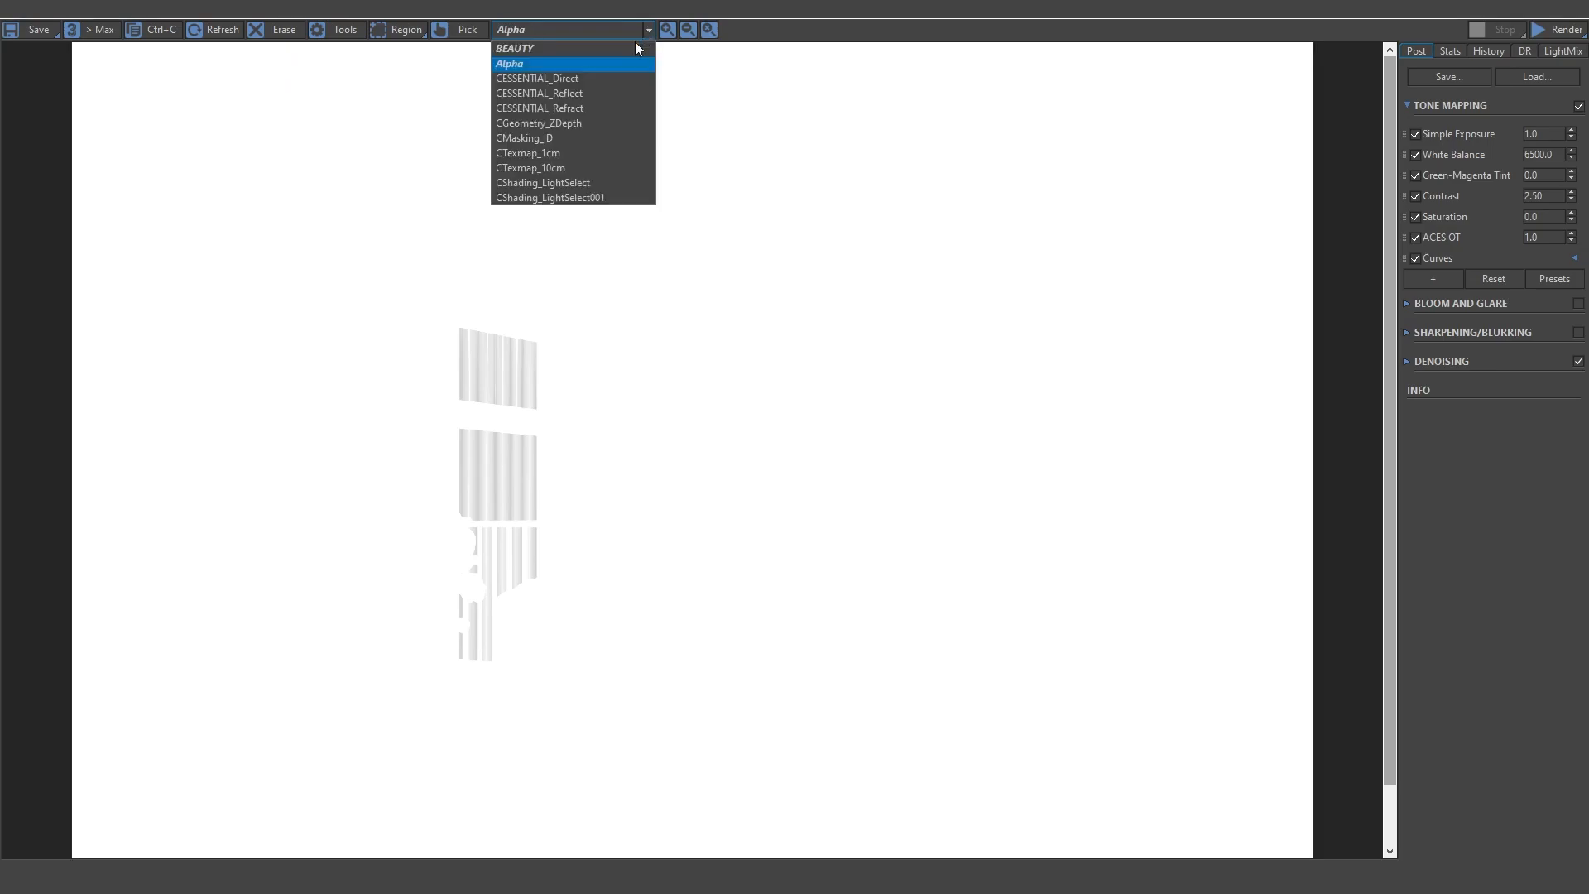
pyautogui.click(605, 74)
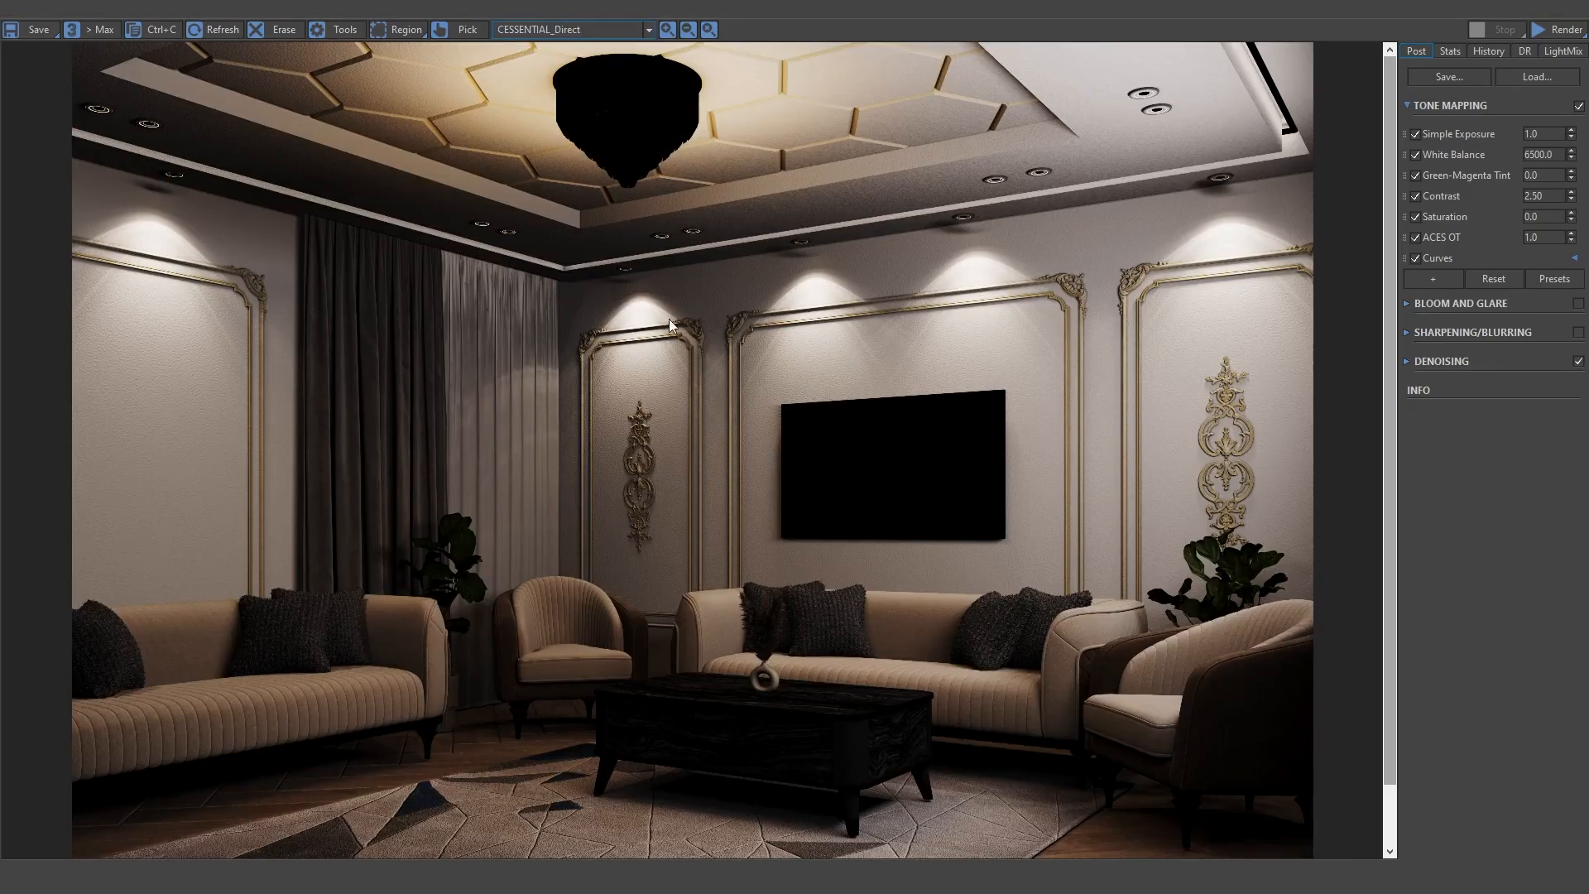
pyautogui.click(649, 29)
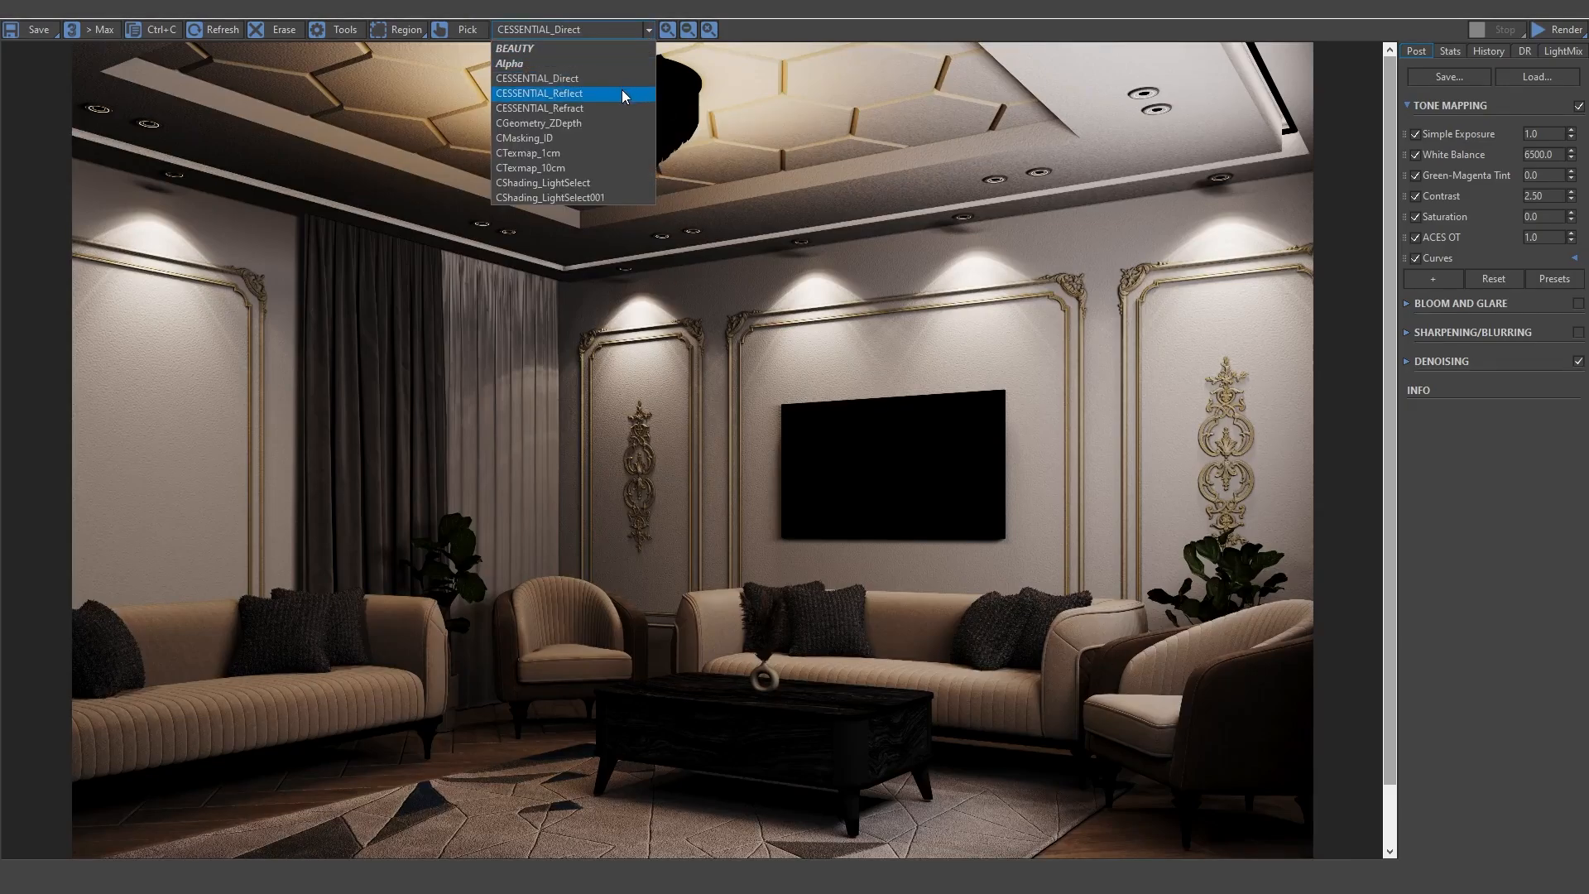
pyautogui.click(625, 91)
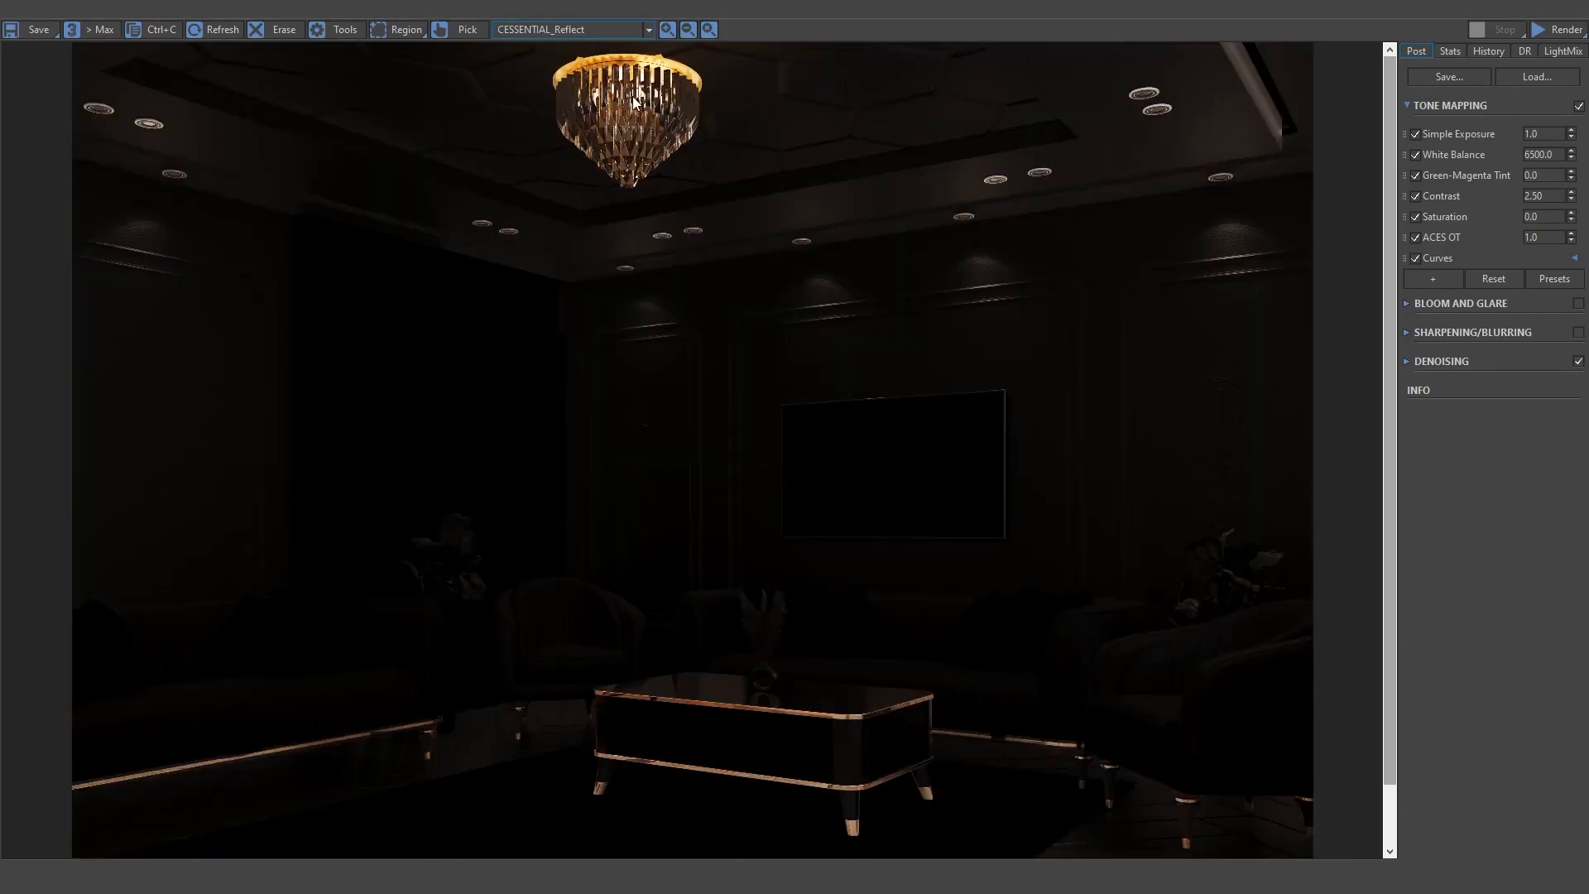
pyautogui.click(648, 29)
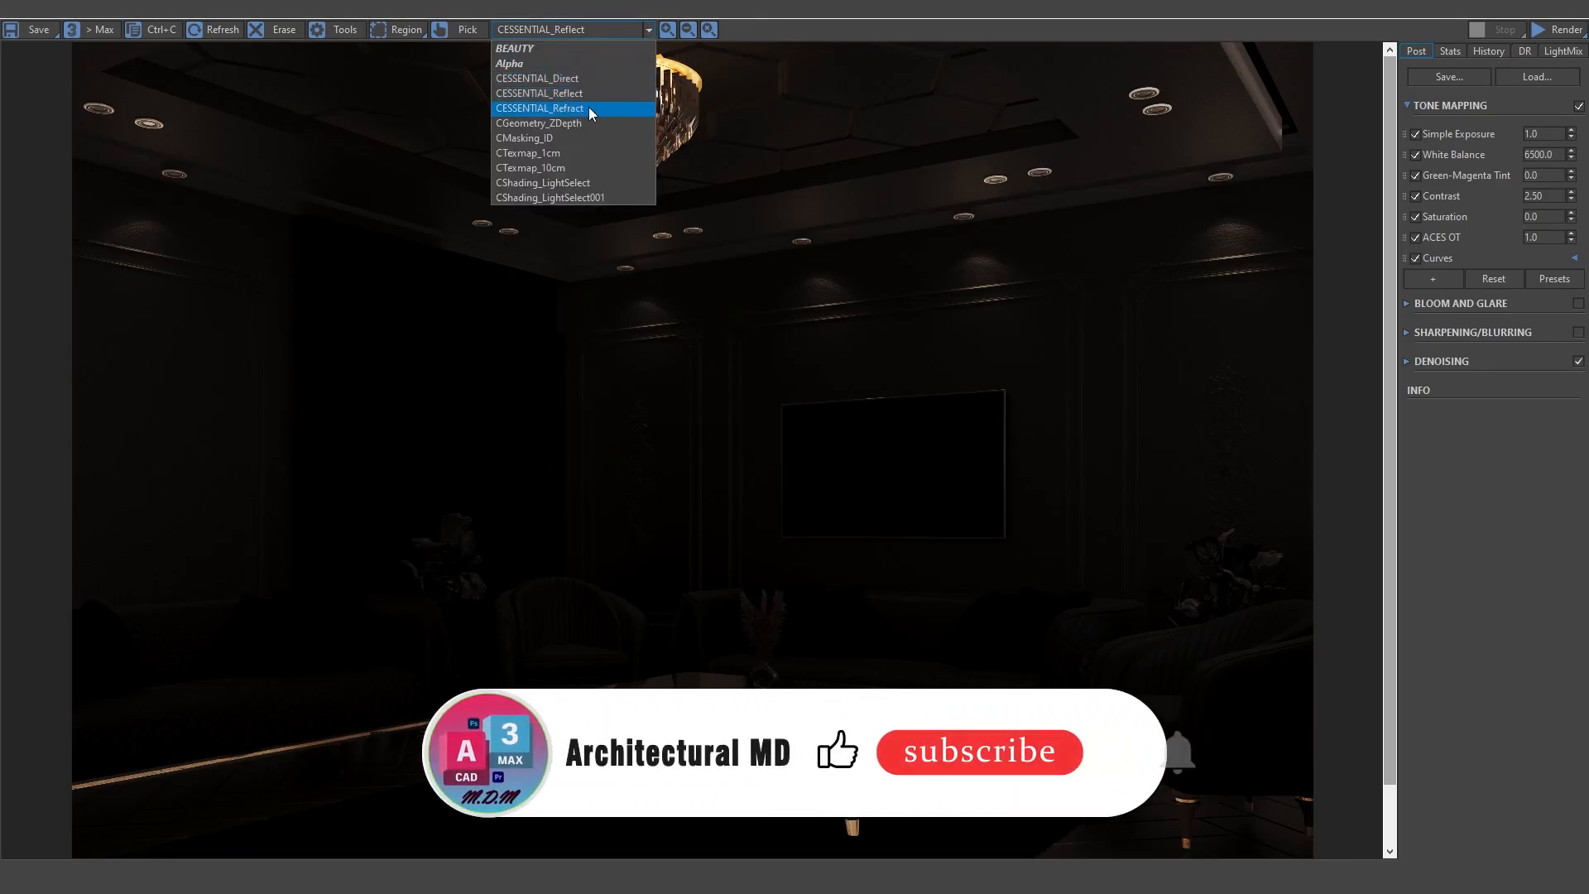
pyautogui.click(588, 107)
# Examine the rendered CGeometry_ZDepth, CMasking_ID and CTexmap_1cm passes in the frame buffer
pyautogui.click(651, 29)
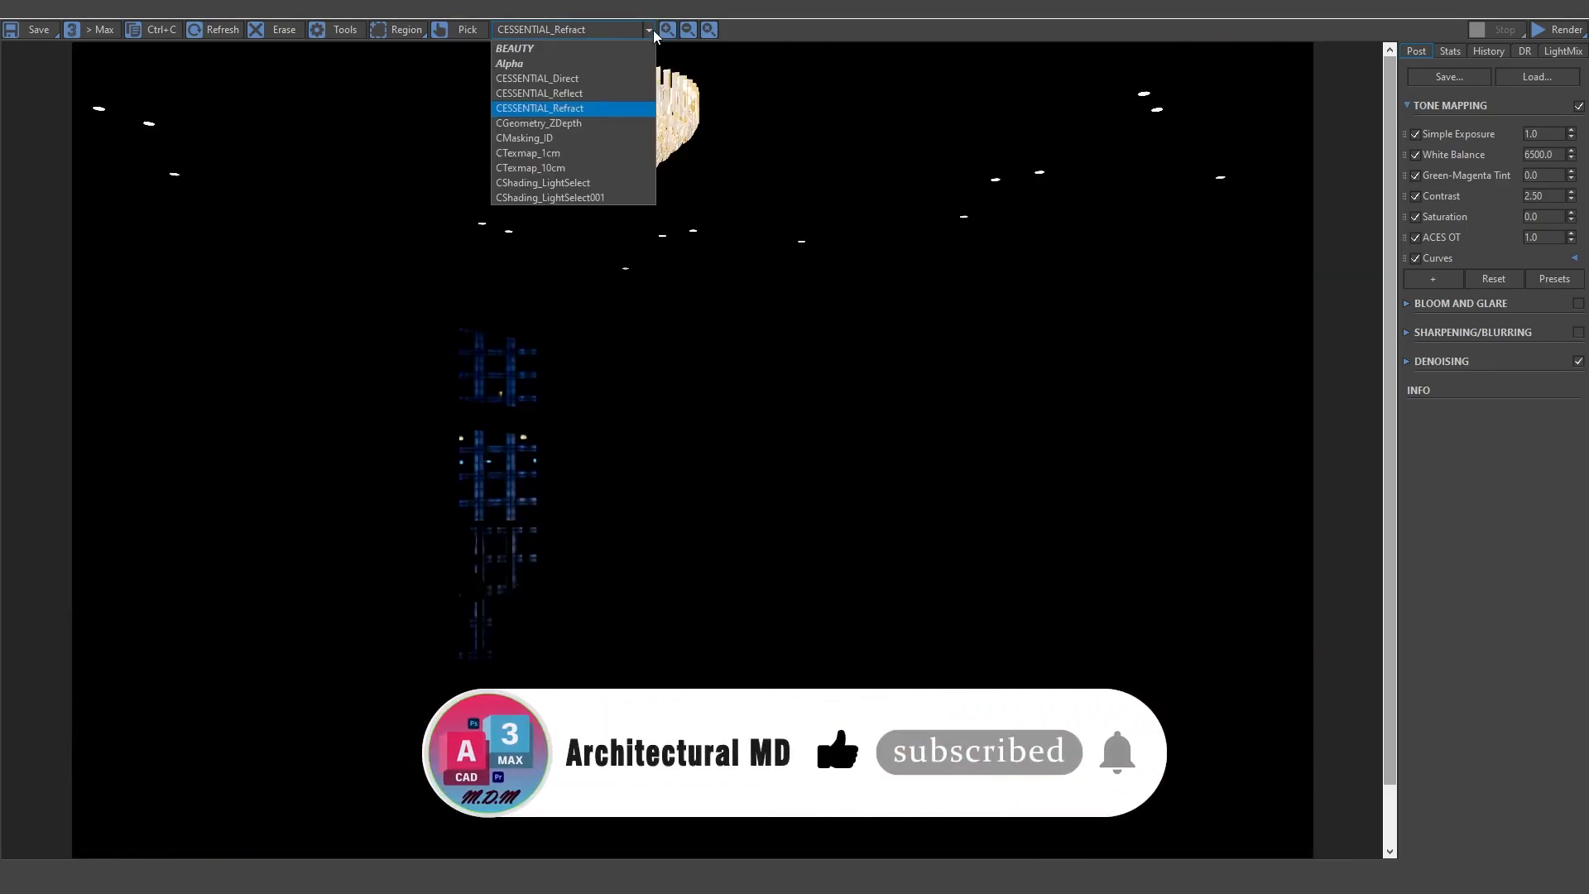
pyautogui.click(582, 124)
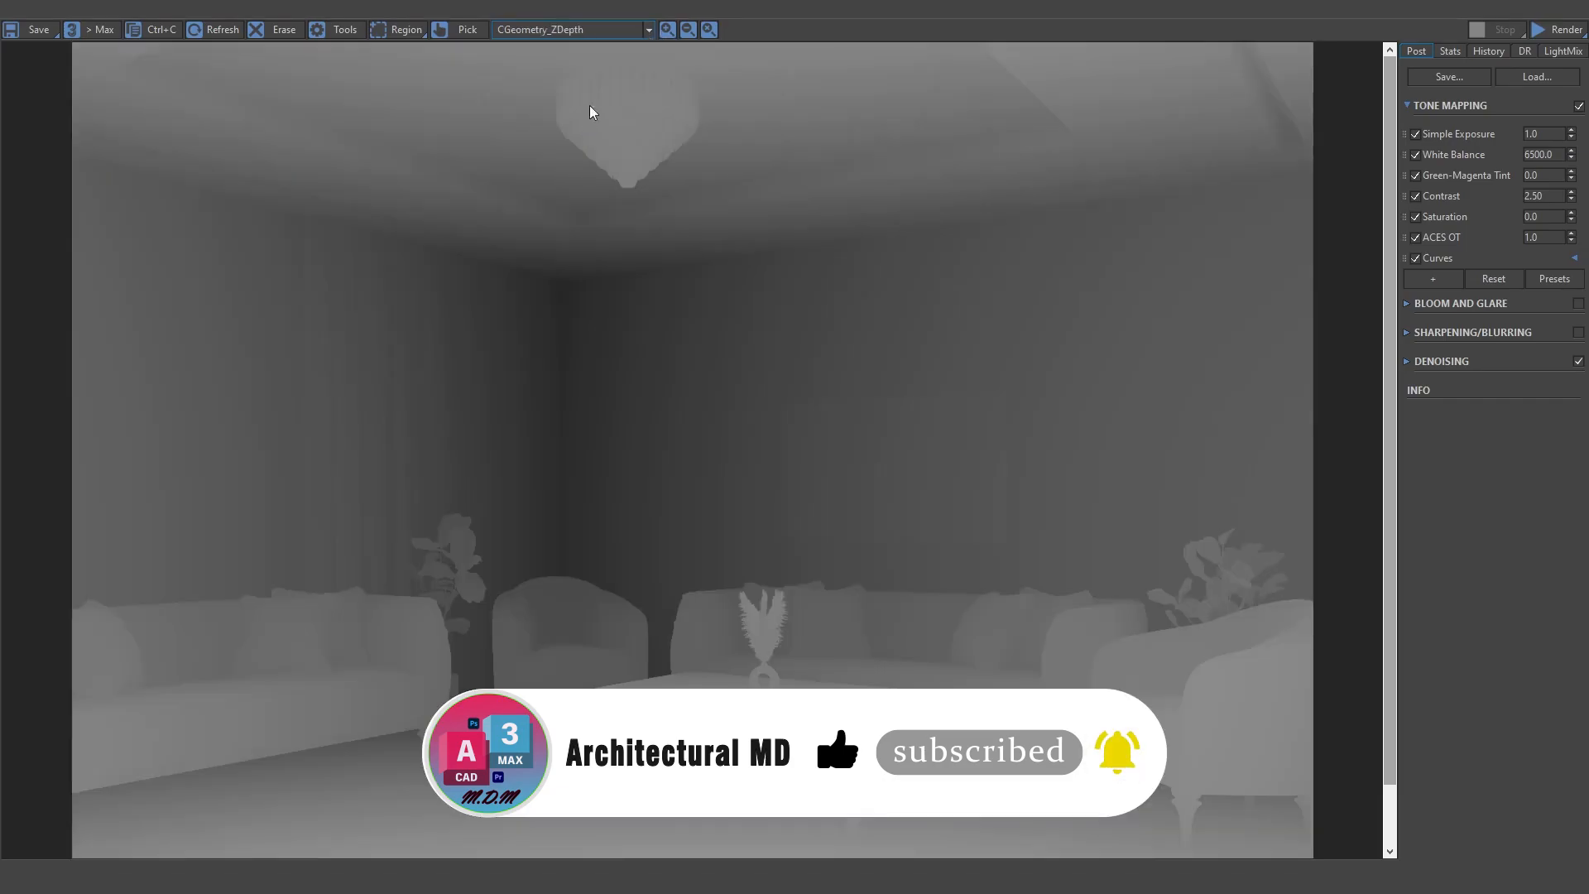
pyautogui.click(651, 29)
pyautogui.click(569, 137)
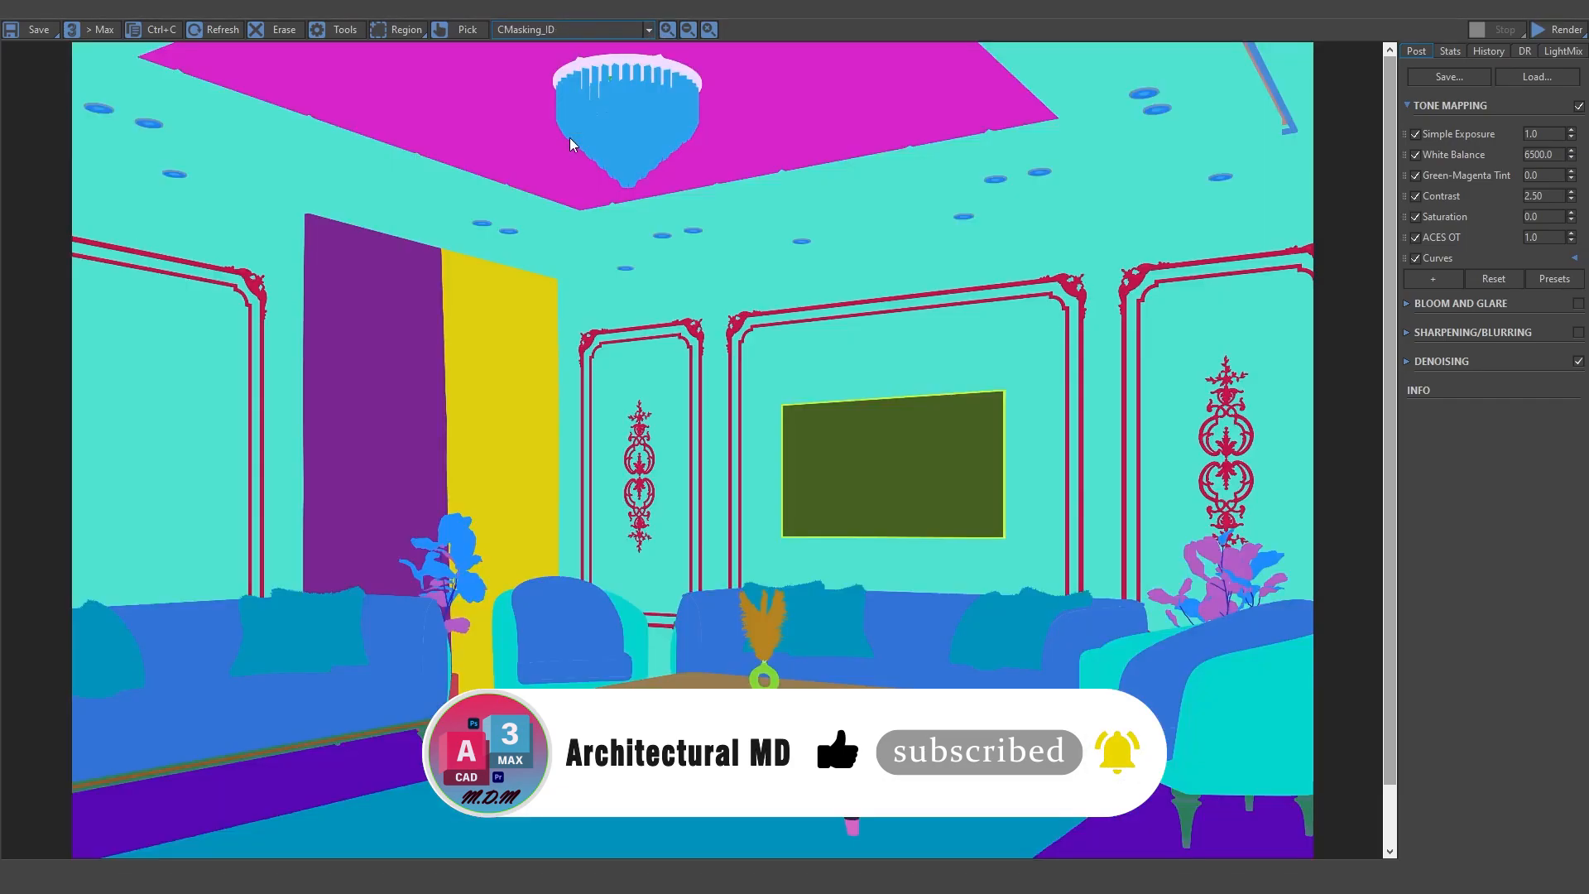
pyautogui.click(649, 30)
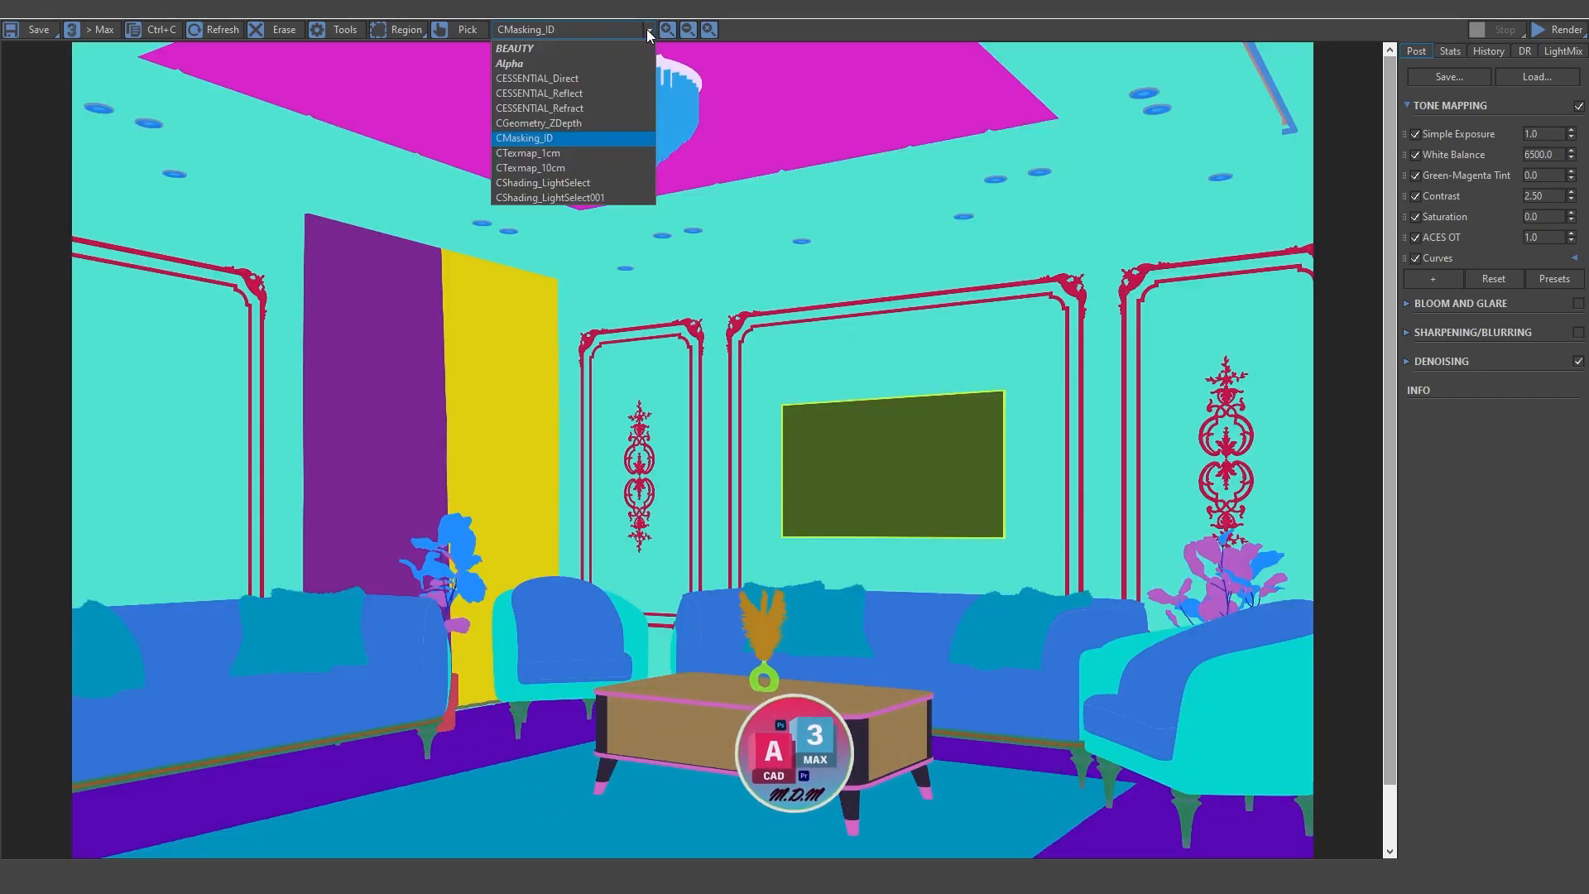
pyautogui.click(568, 154)
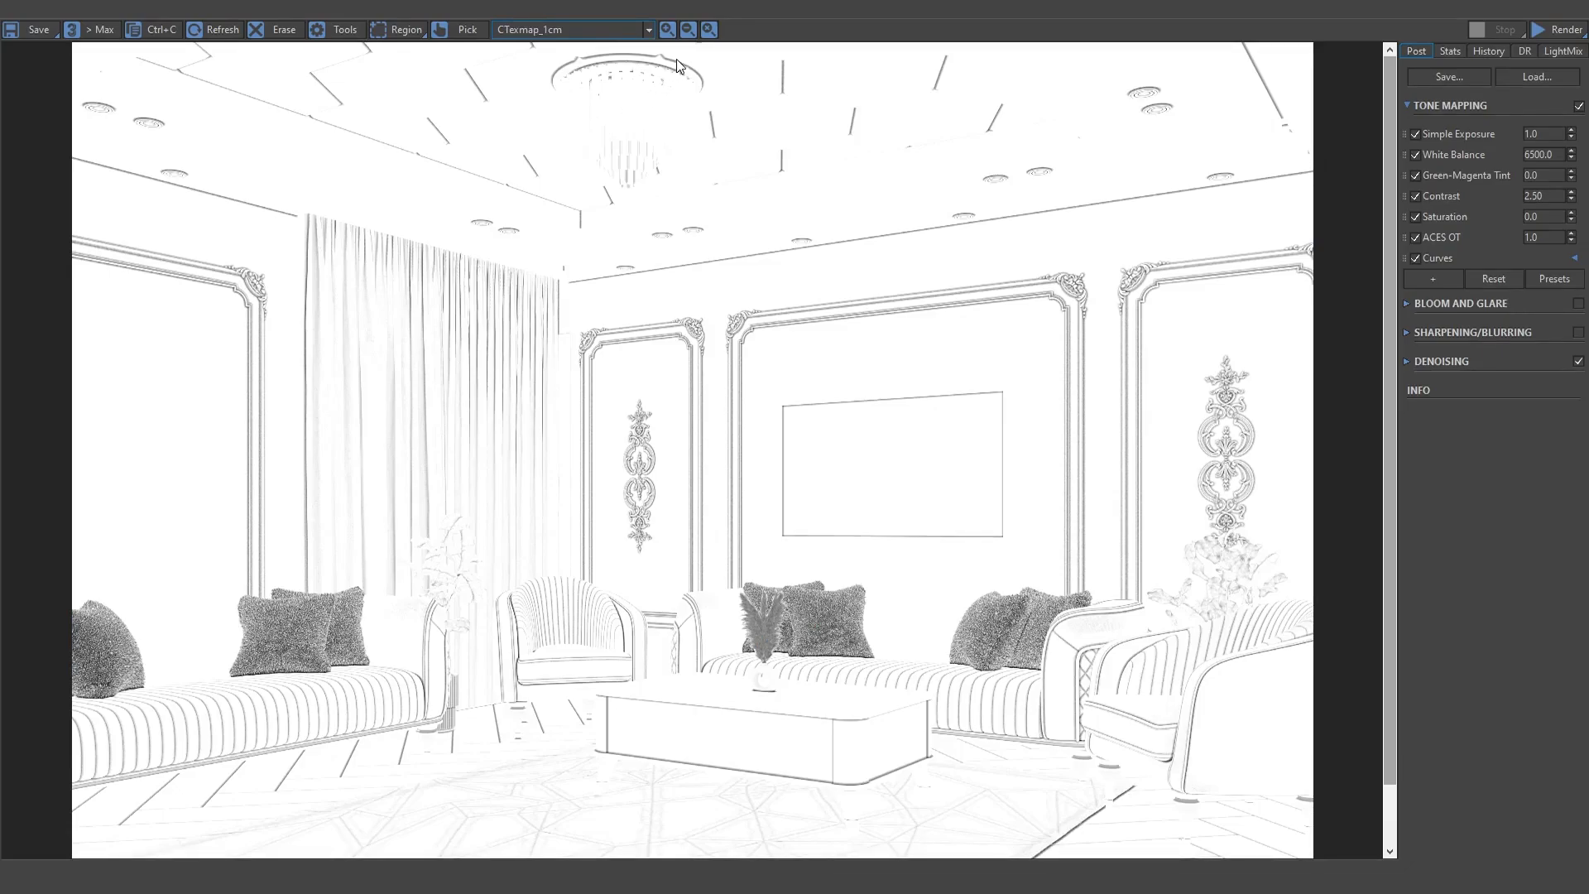
# Examine the rendered CTexmap_10cm and CShading_LightSelect passes and the light pass that follows them in the frame buffer
pyautogui.click(648, 31)
pyautogui.click(571, 165)
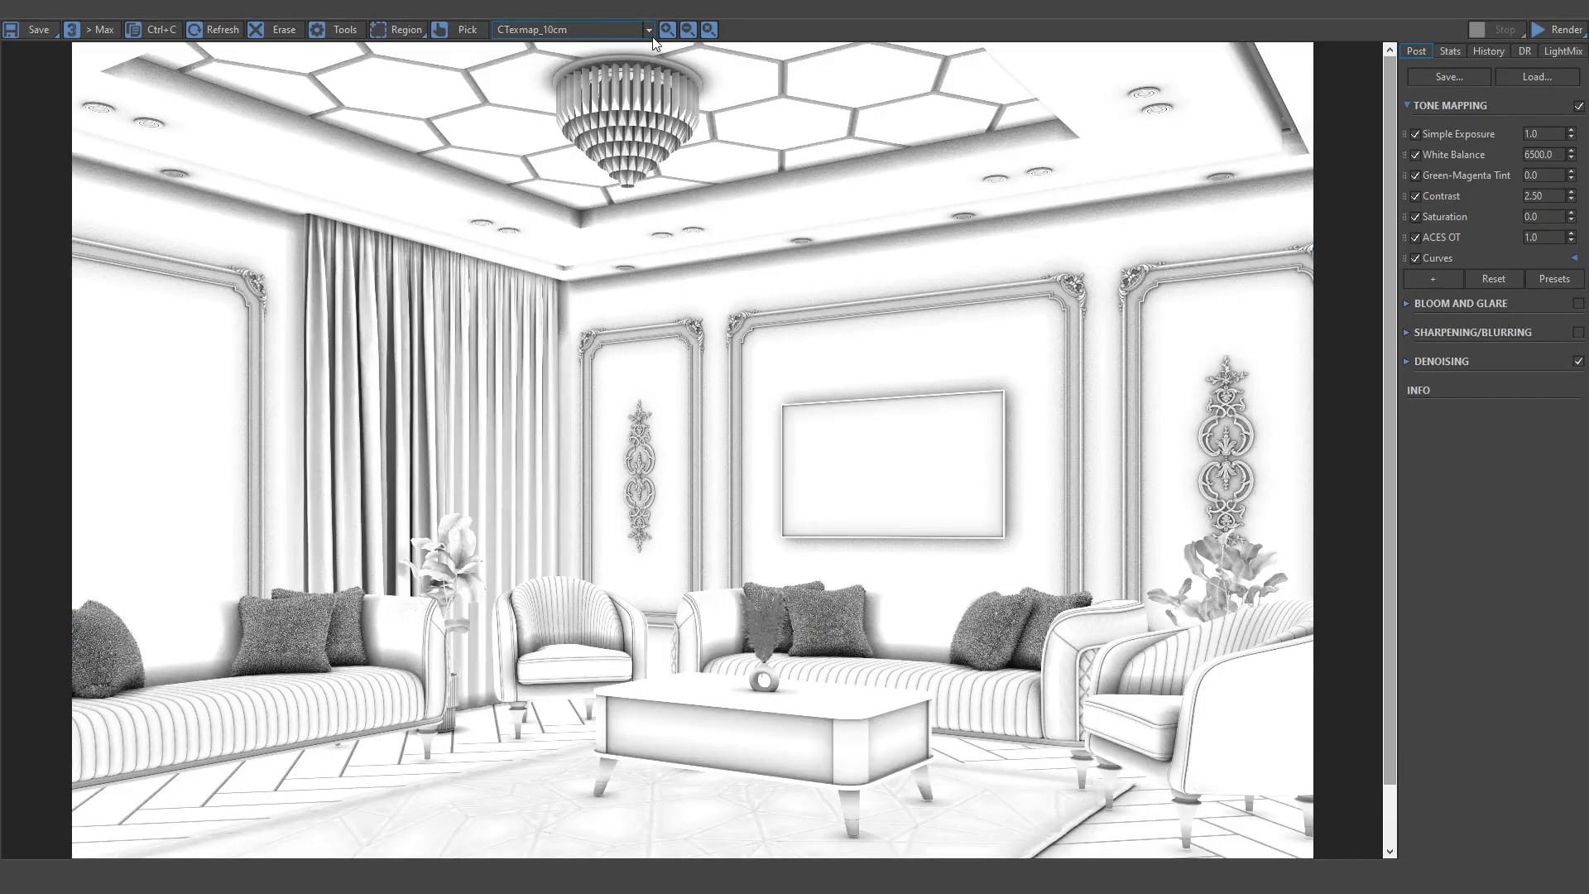
pyautogui.click(649, 32)
pyautogui.click(579, 186)
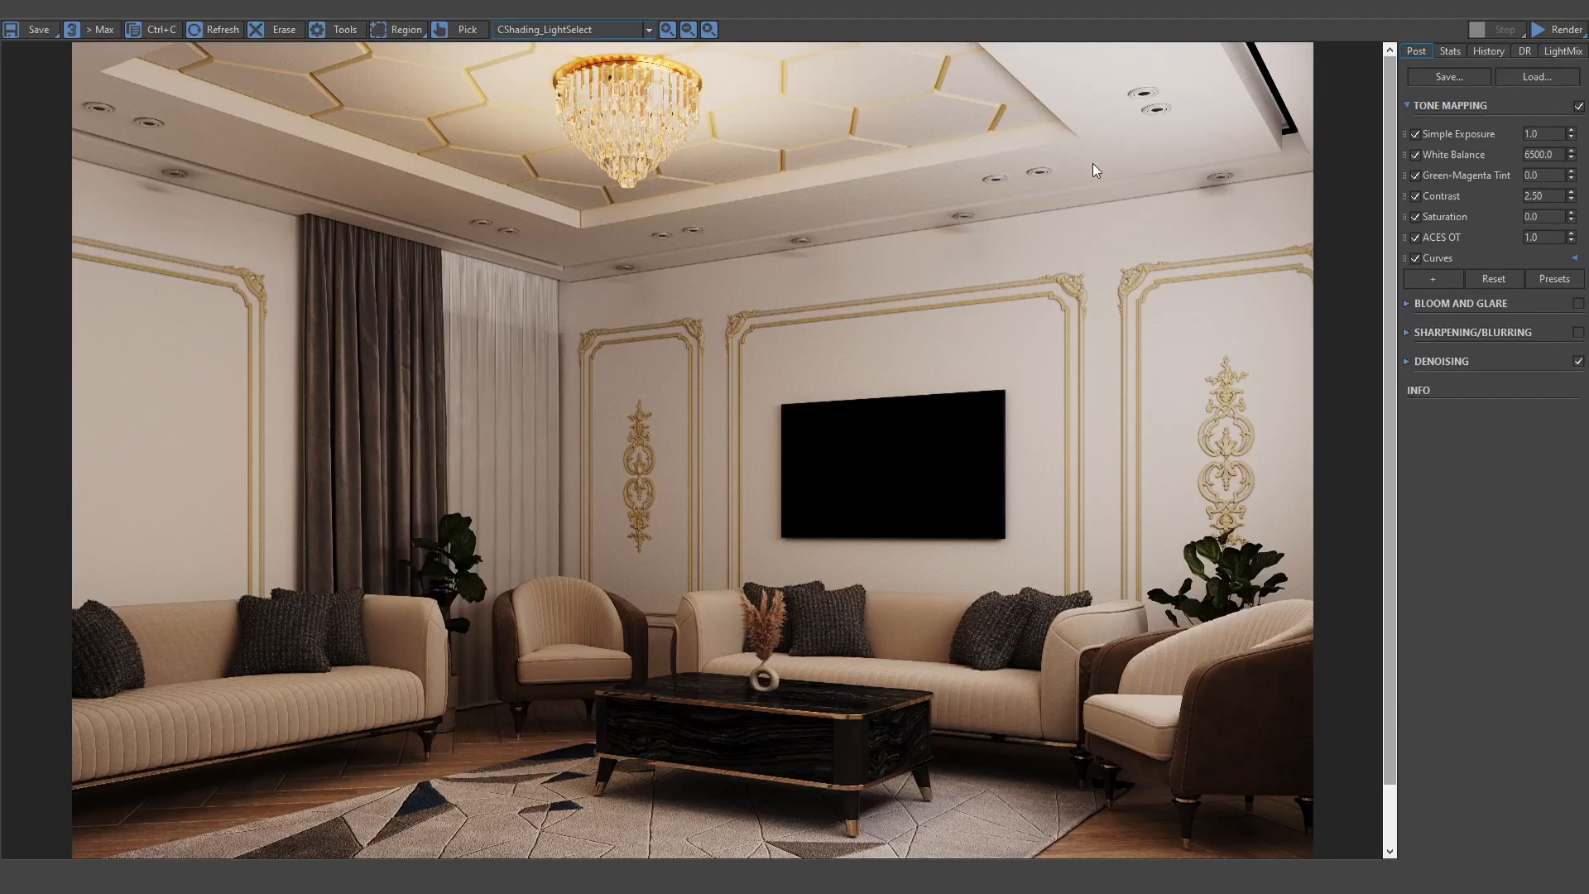
pyautogui.click(651, 30)
pyautogui.click(603, 197)
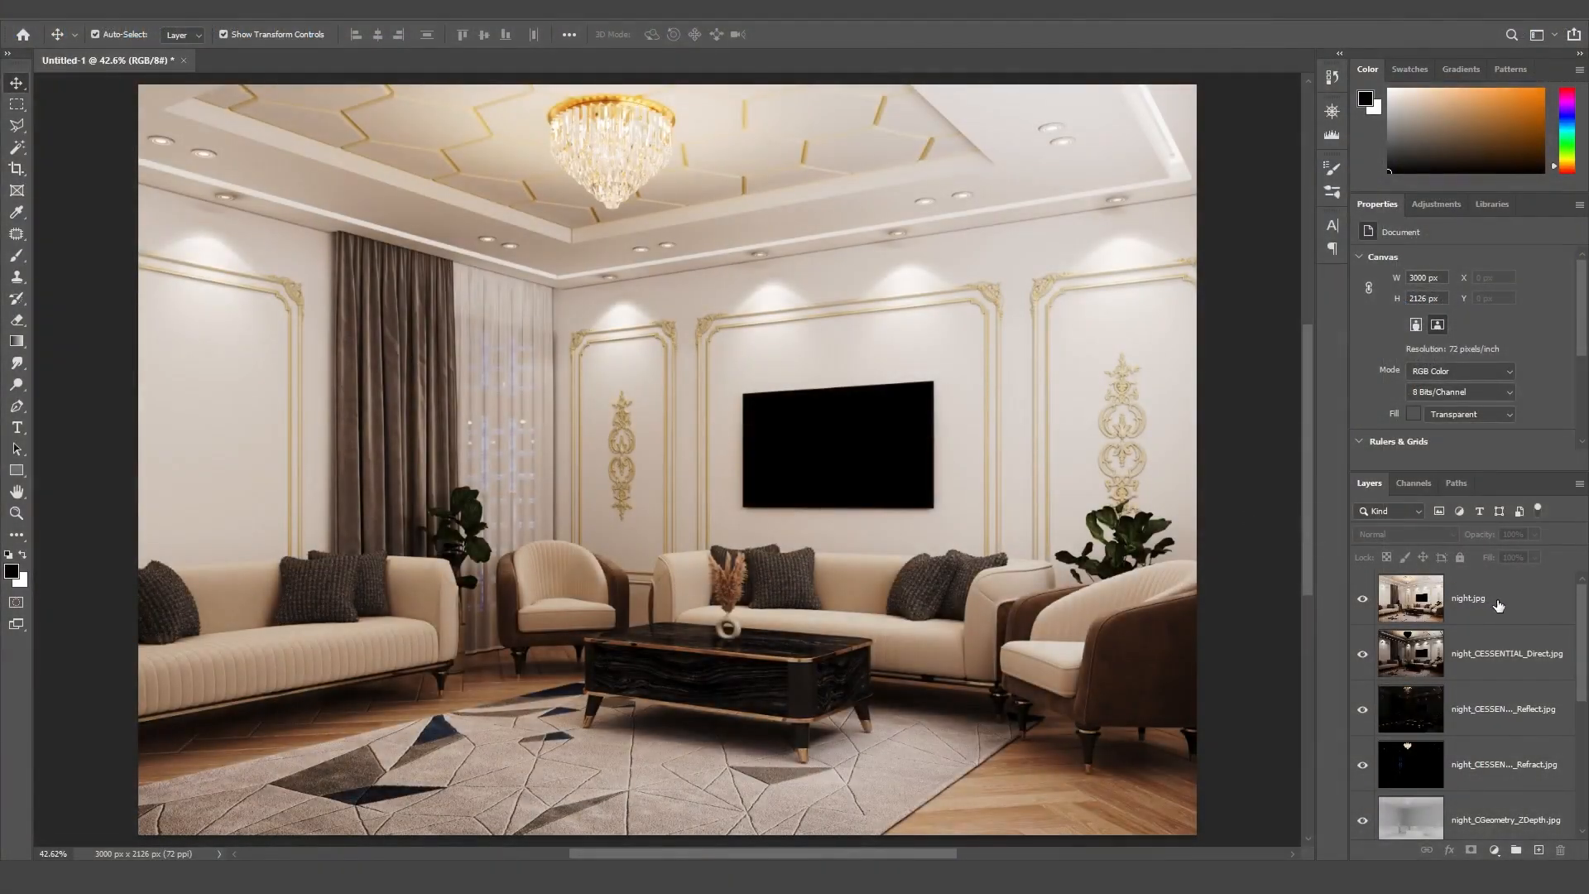
# In Photoshop, duplicate the night.jpg layer and send the copy to the bottom of the layer stack
pyautogui.click(1496, 601)
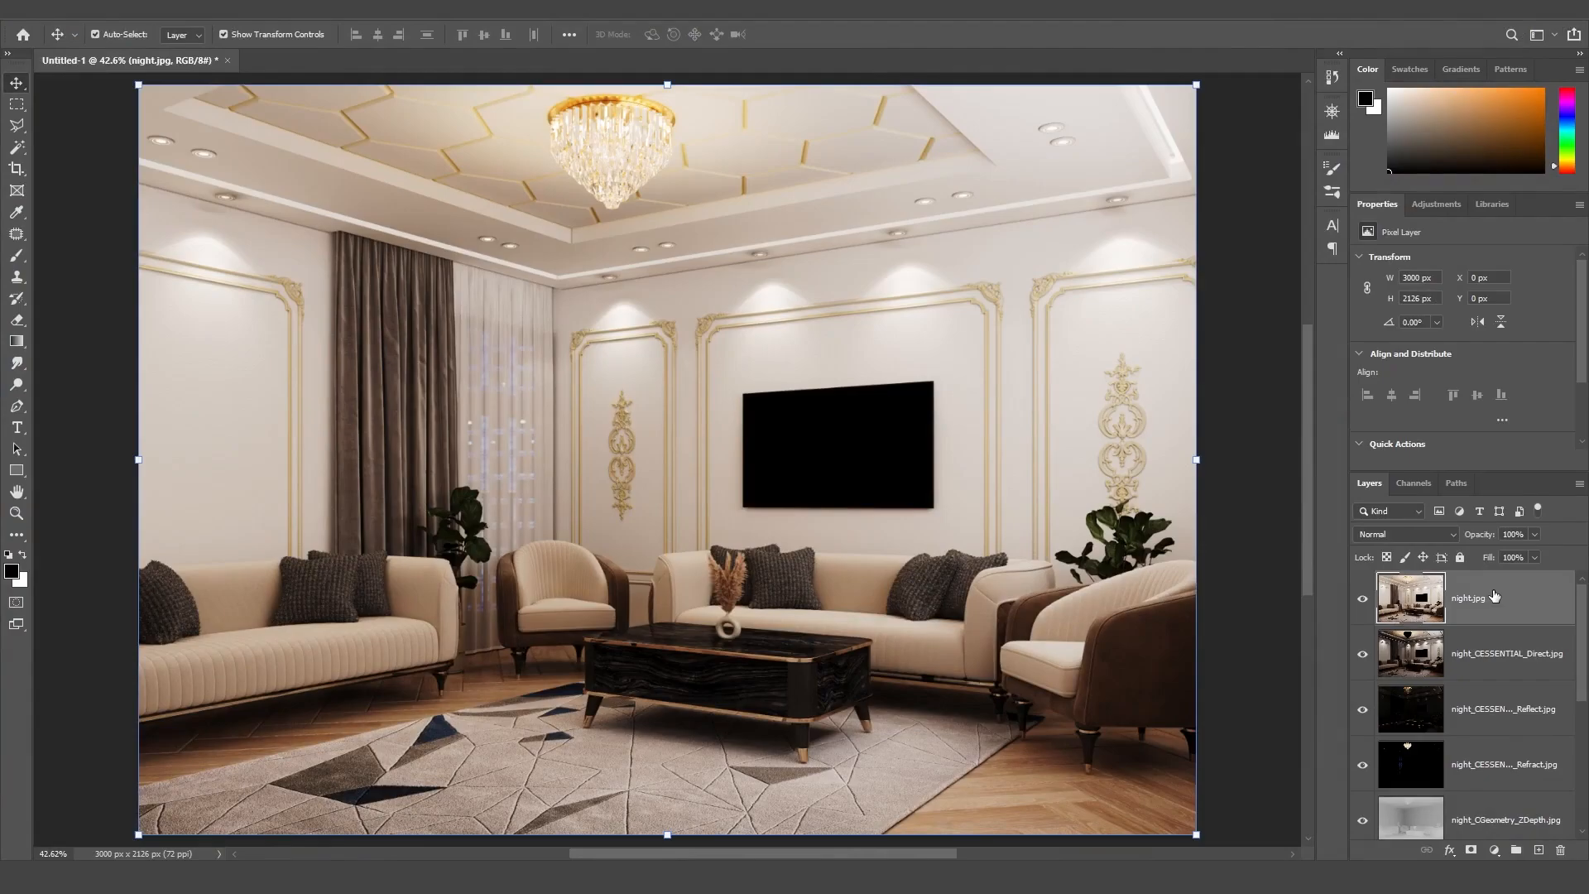
pyautogui.hotkey('ctrl', 'j')
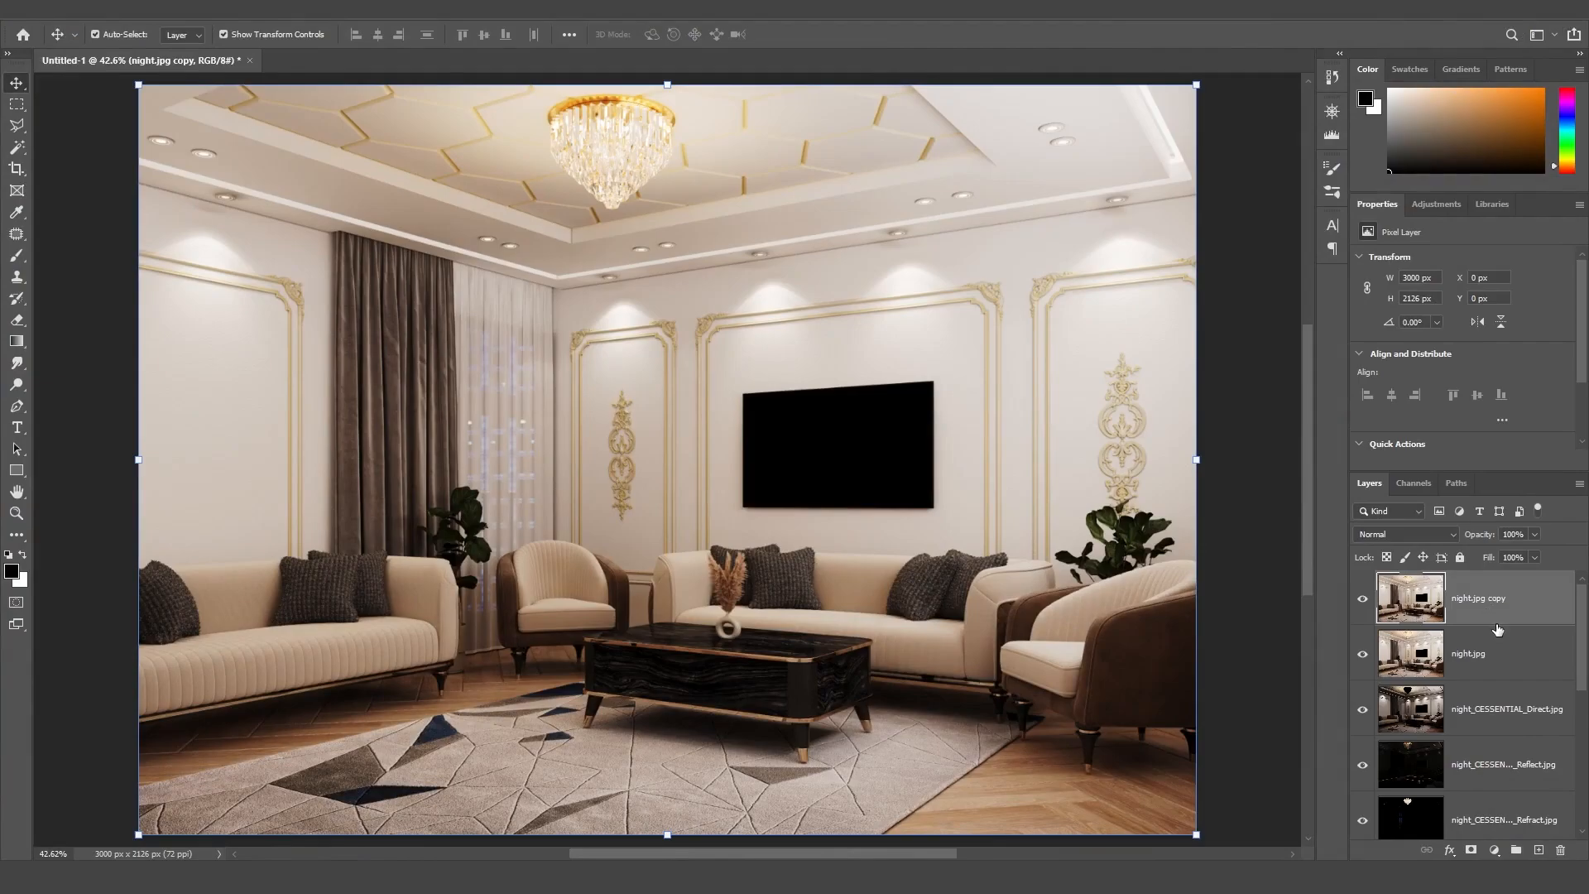
pyautogui.hotkey('ctrl', 'shift', '[')
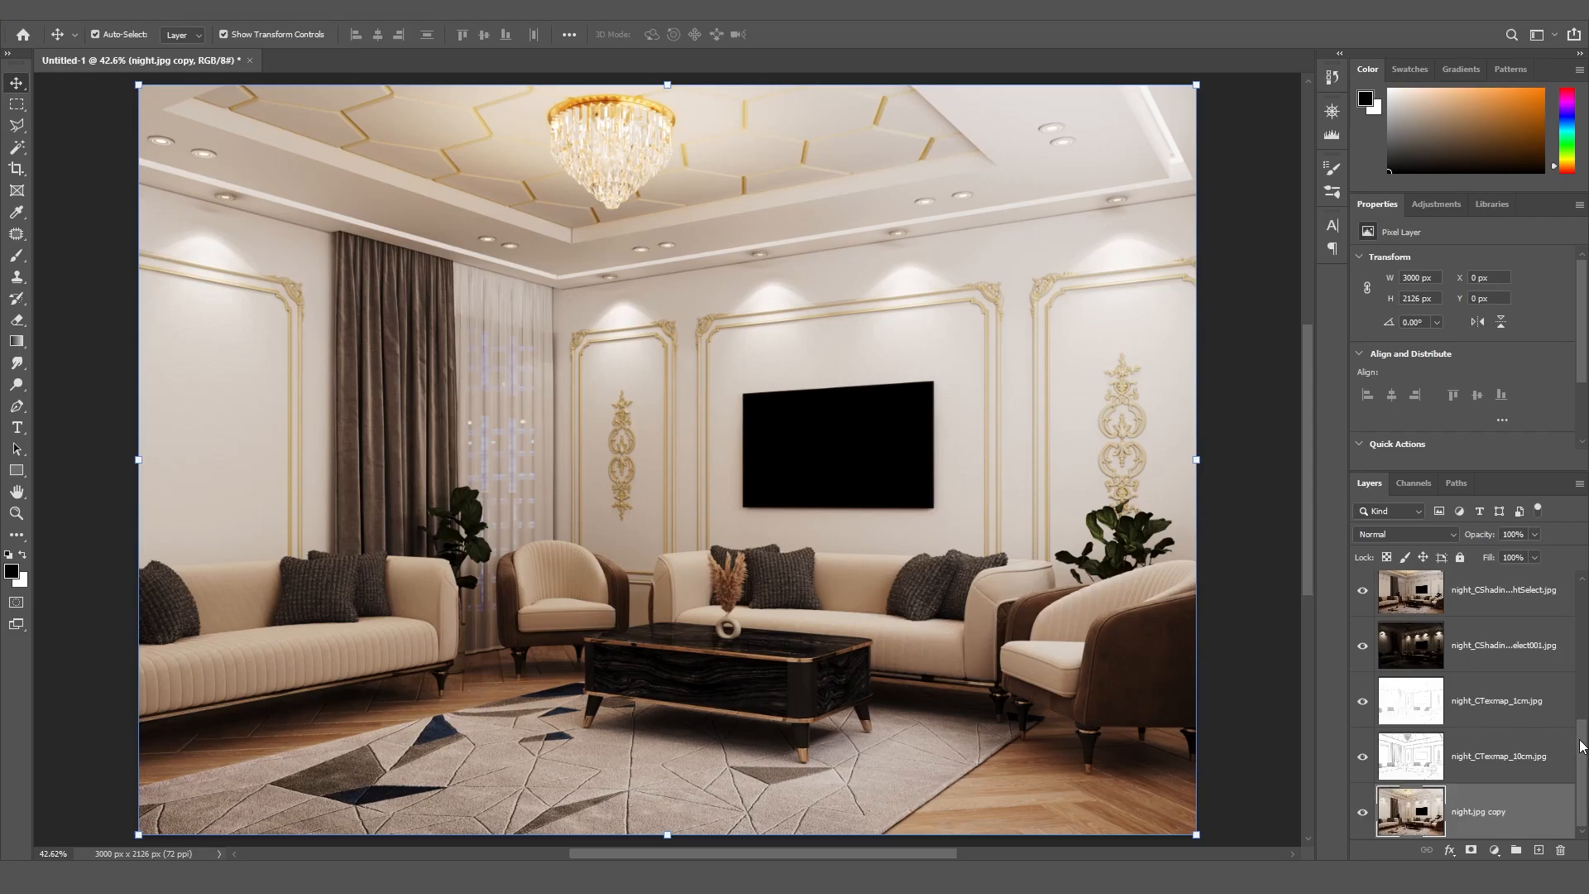
# Hide the original night.jpg layer and the Direct, Reflect, Refract, ZDepth, Masking_ID, LightSelect and LightSelect001 pass layers
pyautogui.moveTo(1581, 745); pyautogui.dragTo(1582, 608)
pyautogui.click(1362, 598)
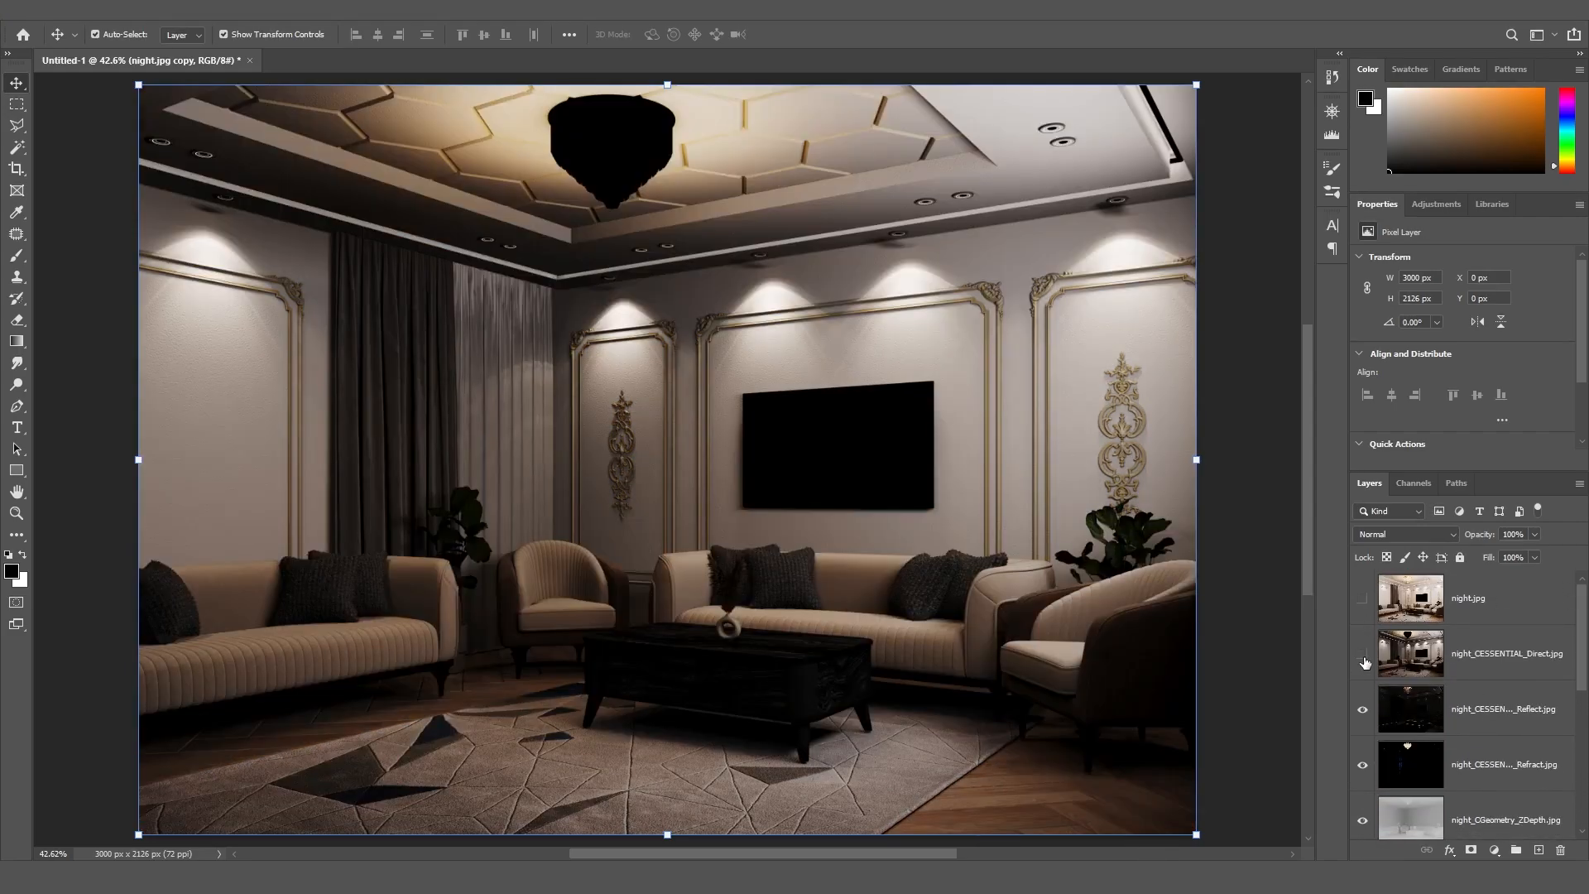
pyautogui.click(1363, 653)
pyautogui.click(1363, 708)
pyautogui.click(1362, 764)
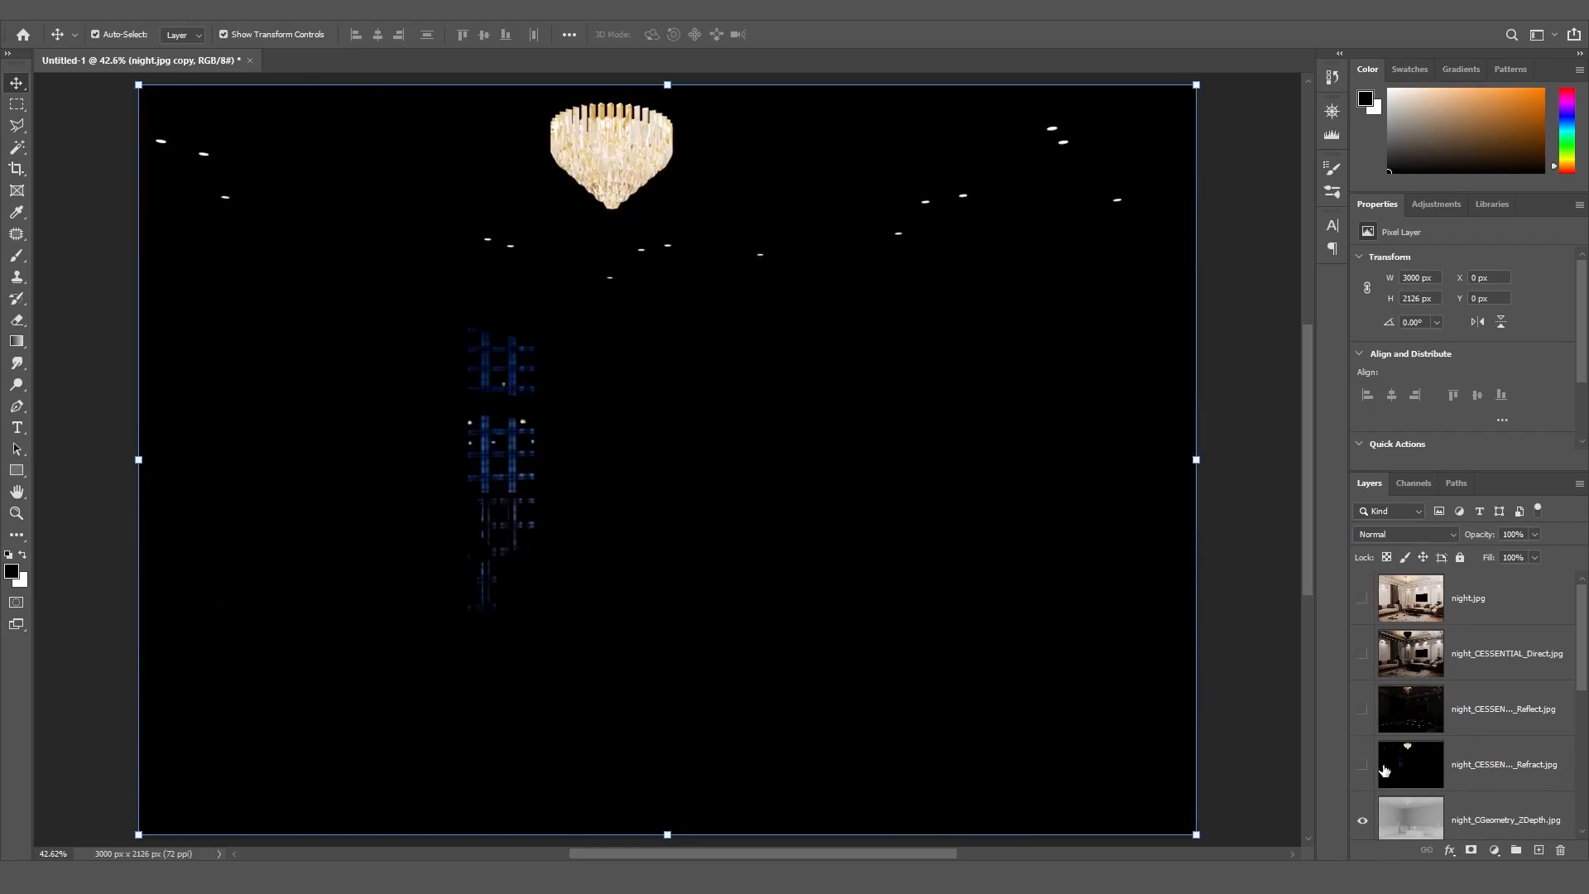
pyautogui.scroll(-4, 1531, 679)
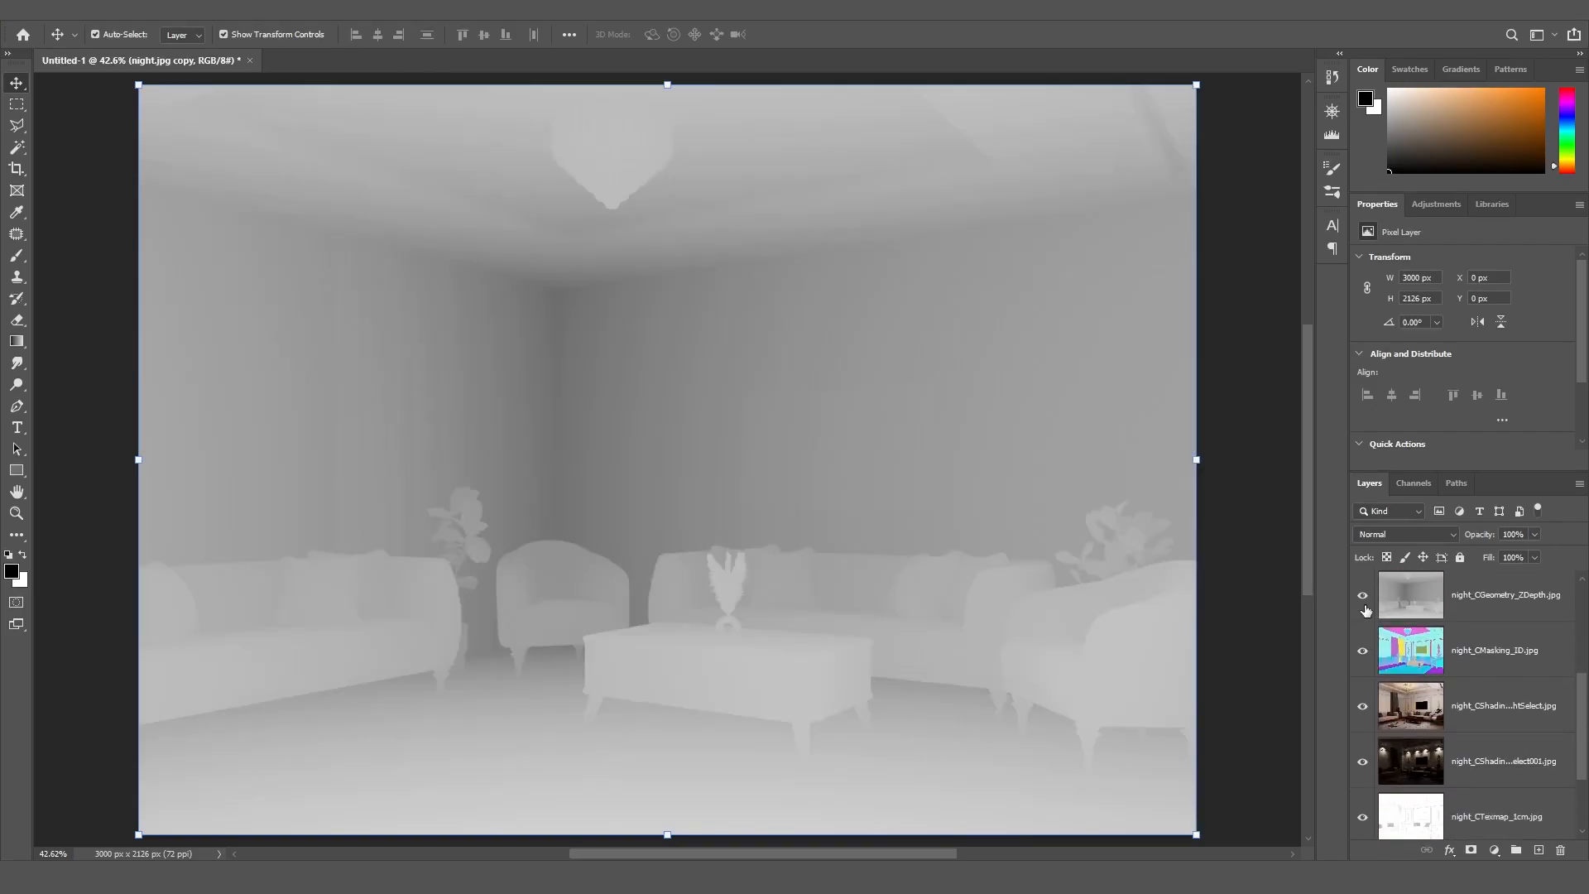
pyautogui.click(1362, 596)
pyautogui.click(1363, 652)
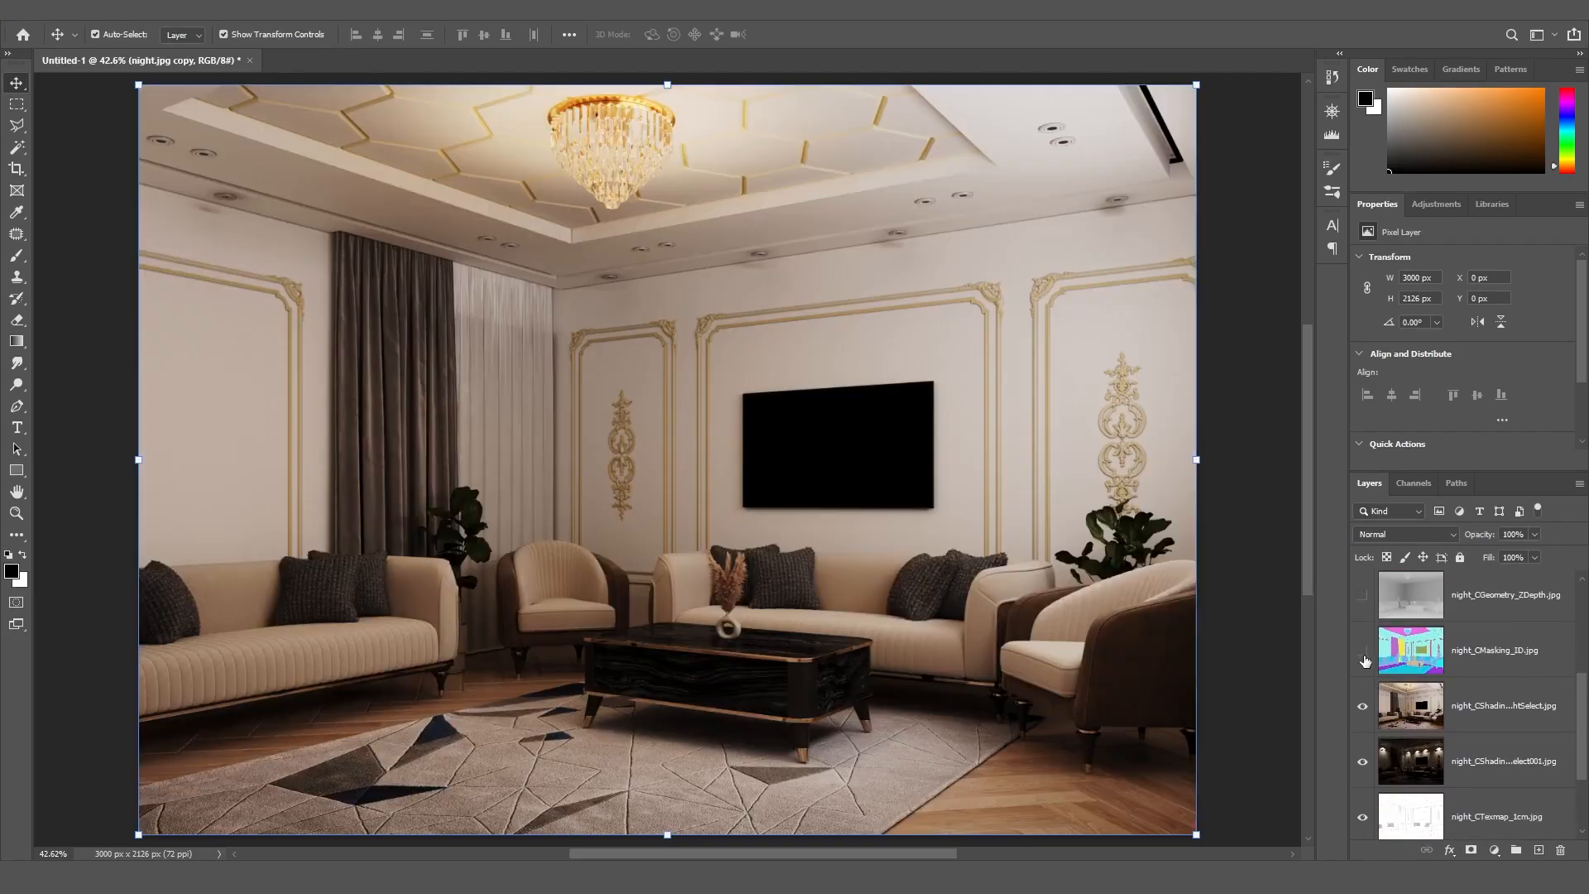
pyautogui.click(1362, 707)
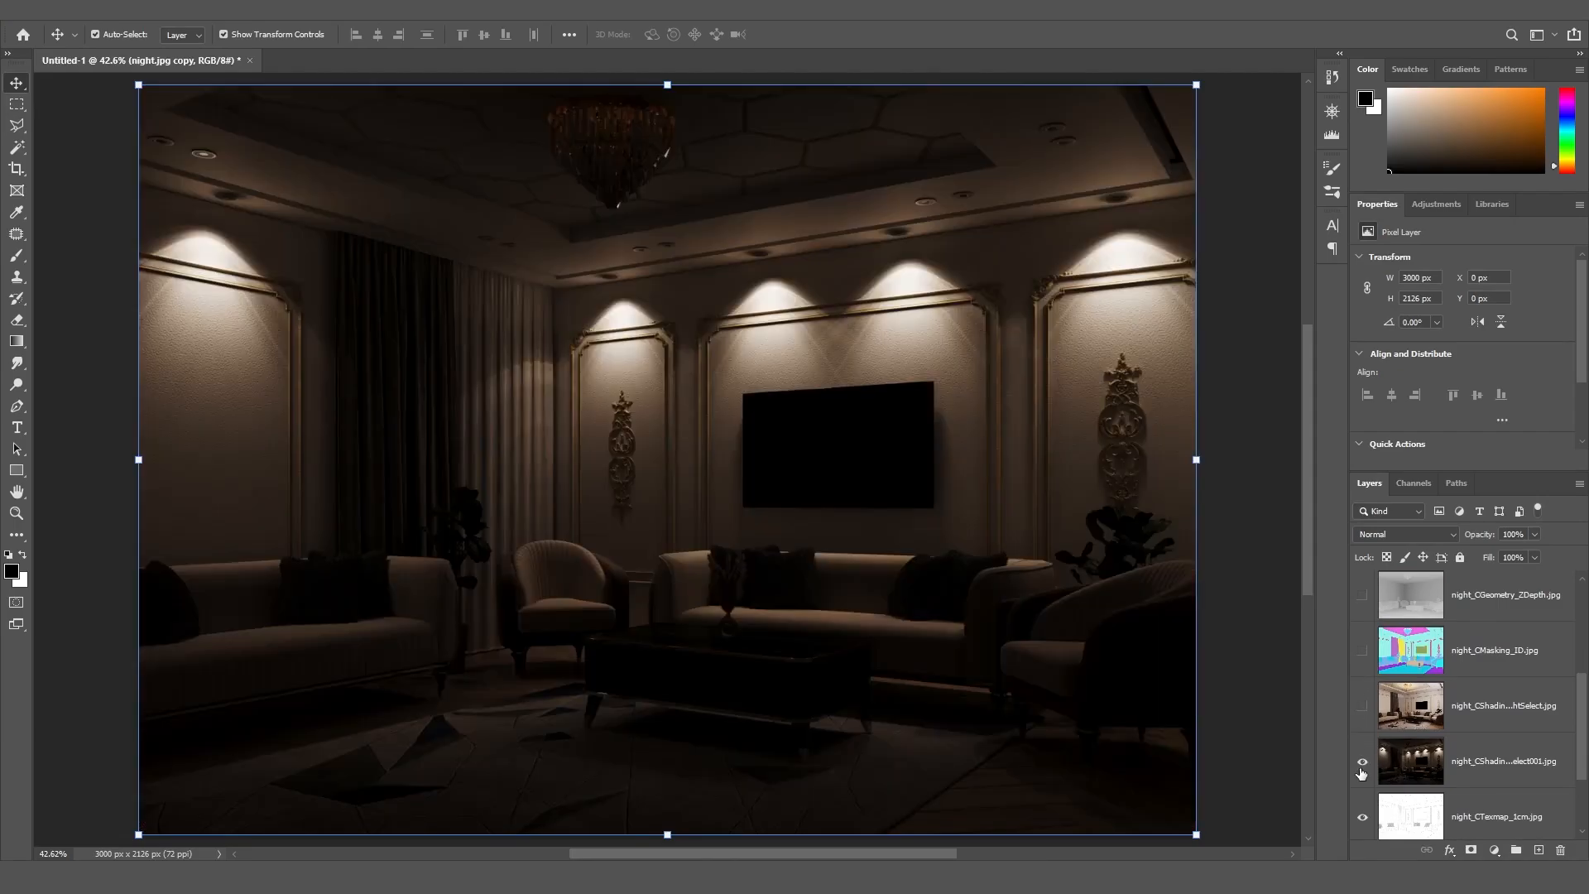
pyautogui.click(1362, 762)
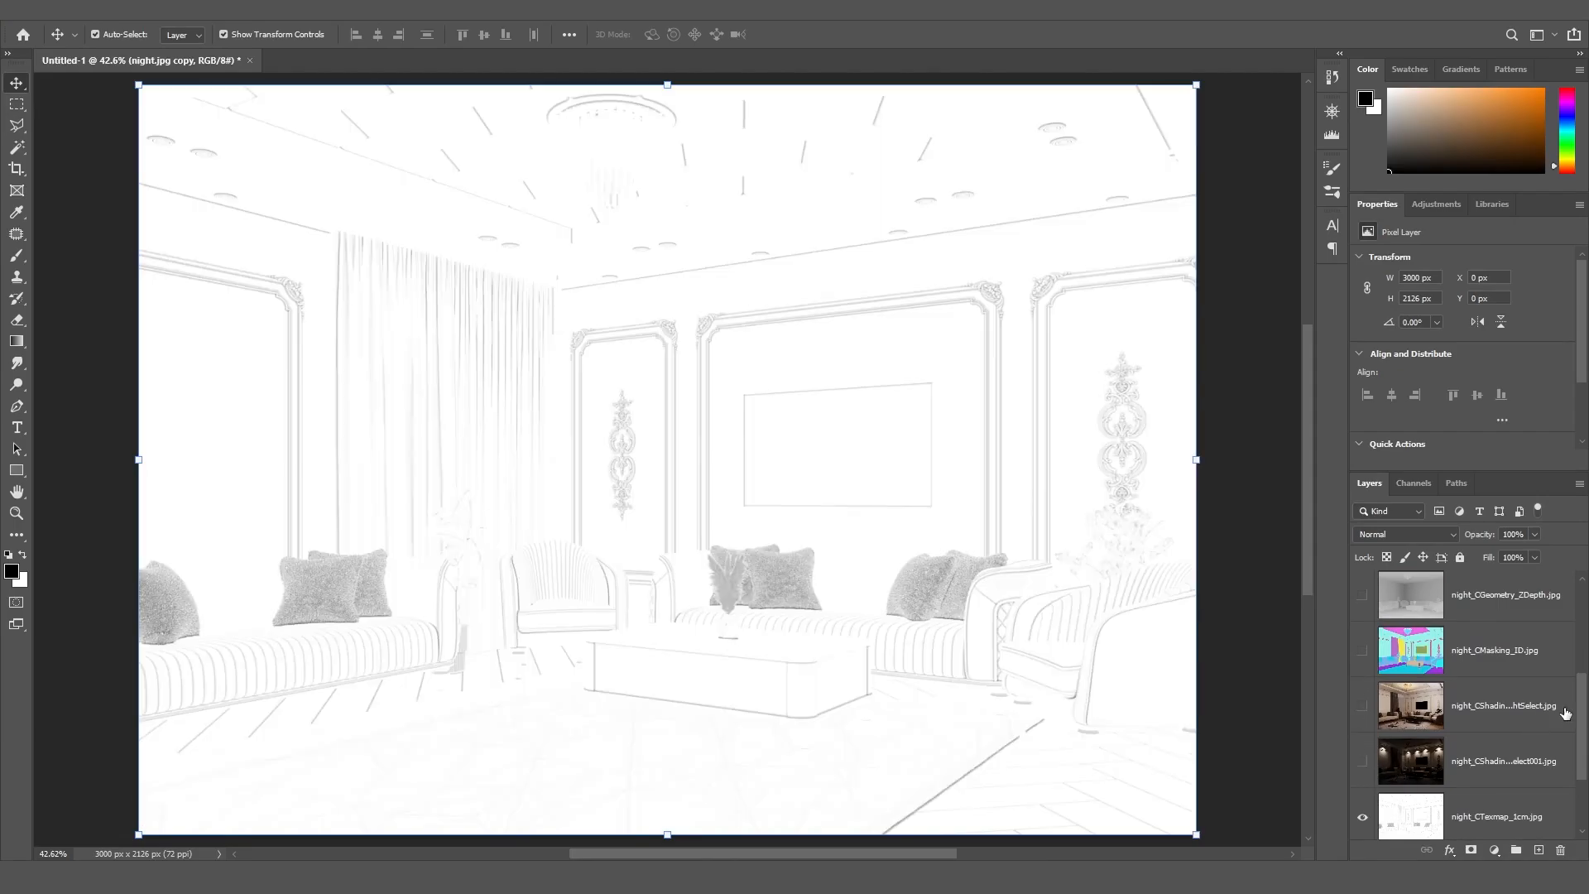
# Place the night_CTexmap_1cm.jpg layer directly above night.jpg copy and hide the night_CTexmap_10cm.jpg layer
pyautogui.moveTo(1577, 709); pyautogui.dragTo(1581, 775)
pyautogui.moveTo(1483, 723); pyautogui.dragTo(1478, 778)
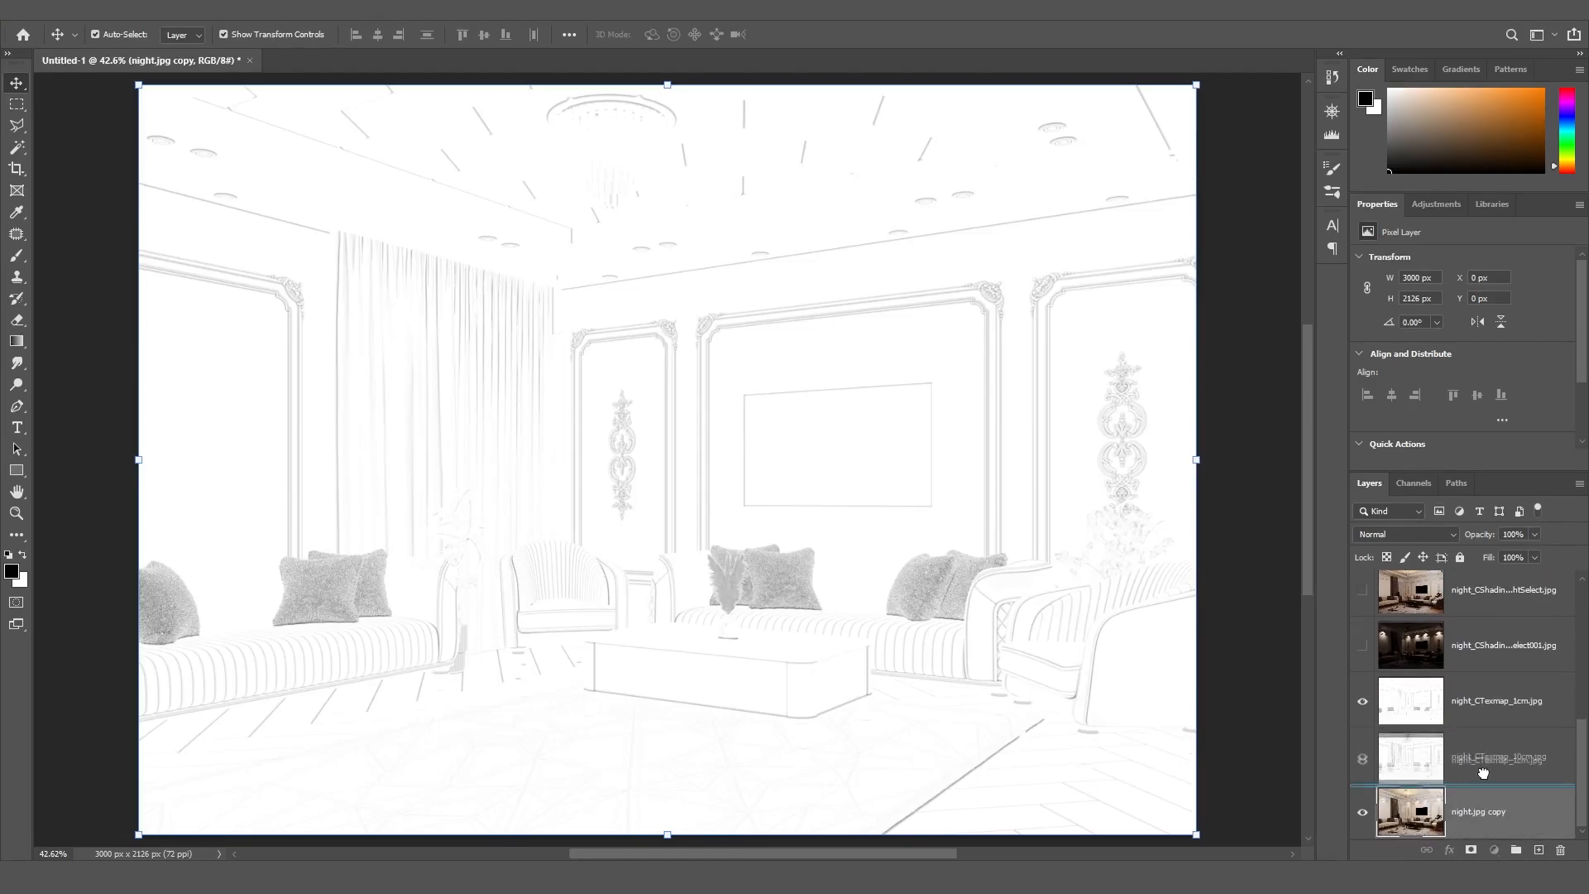
pyautogui.click(1364, 703)
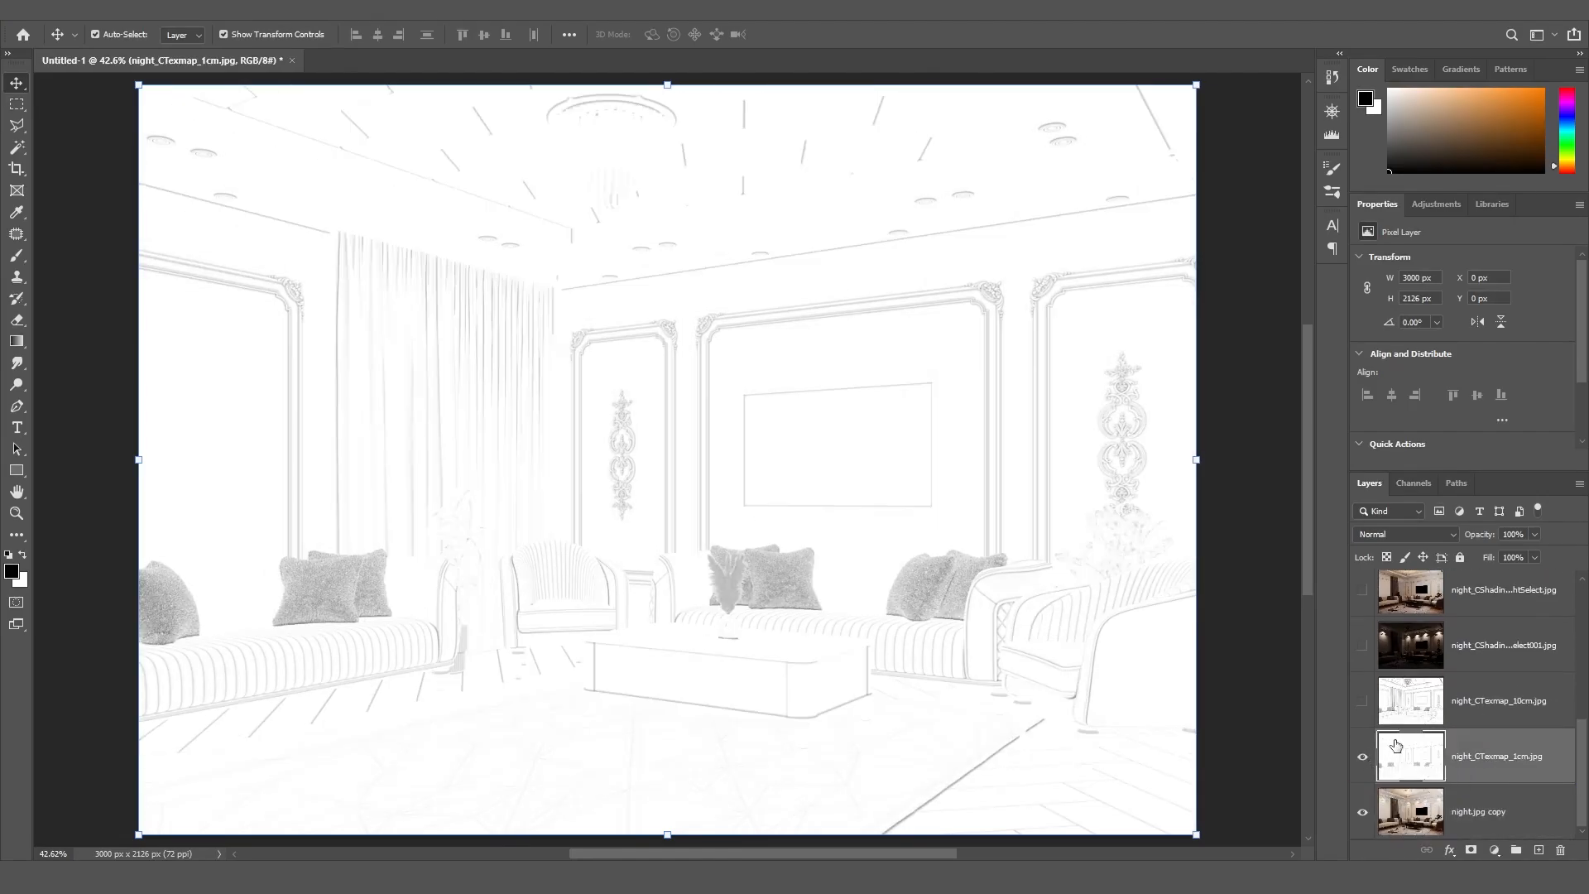
# Blend the night_CTexmap_1cm.jpg layer in Multiply mode at 70% opacity and add a layer mask to it
pyautogui.click(1443, 535)
pyautogui.click(1419, 512)
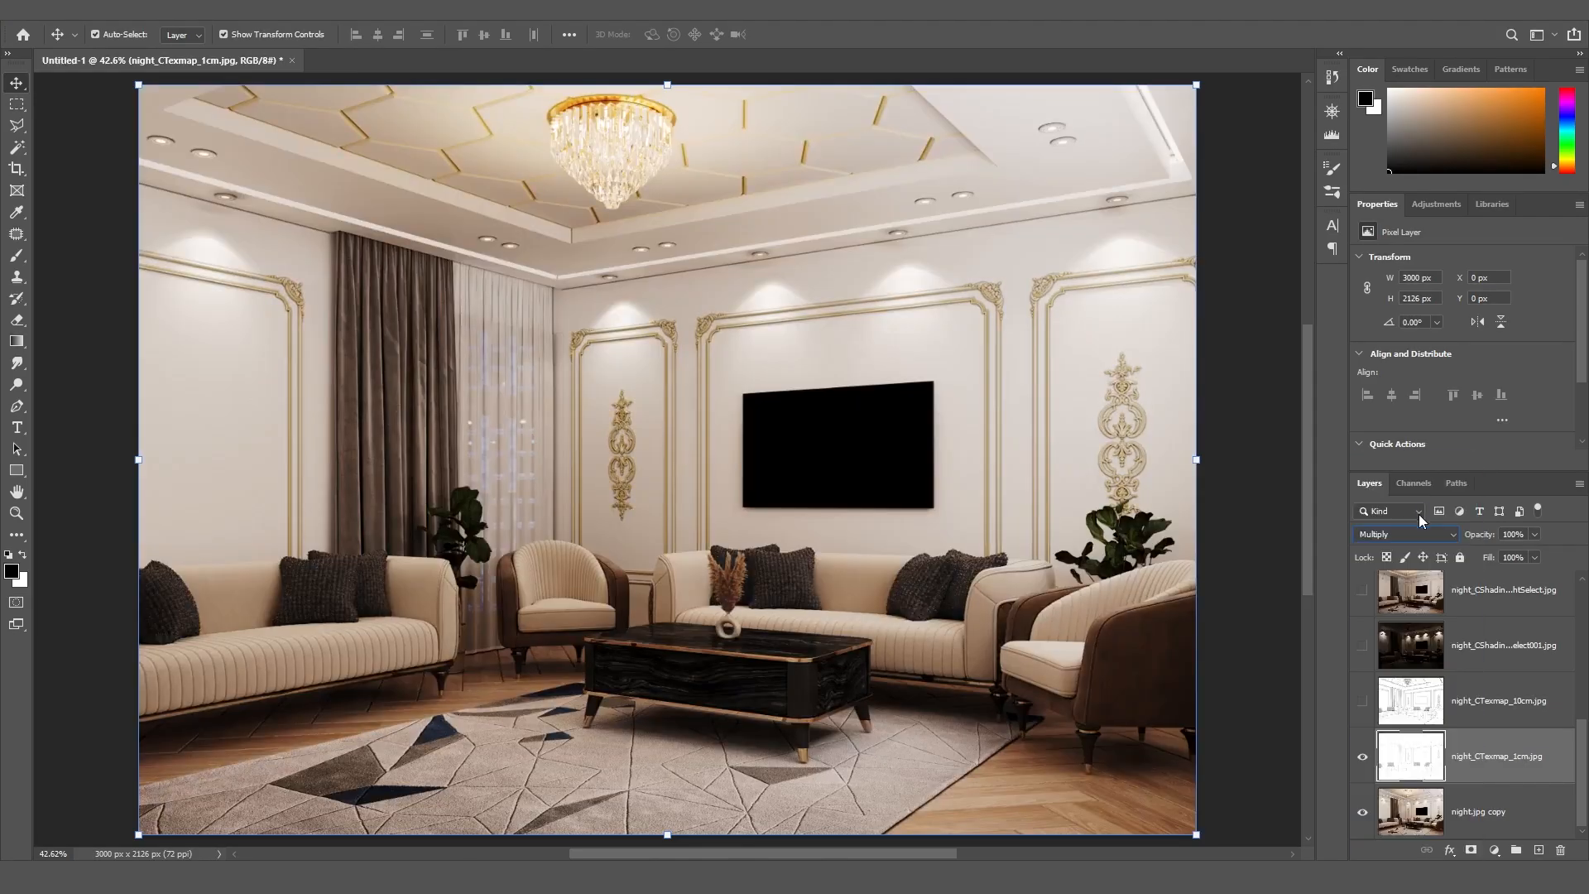
pyautogui.click(1362, 756)
pyautogui.click(1358, 762)
pyautogui.click(1361, 757)
pyautogui.click(1513, 535)
pyautogui.write('70')
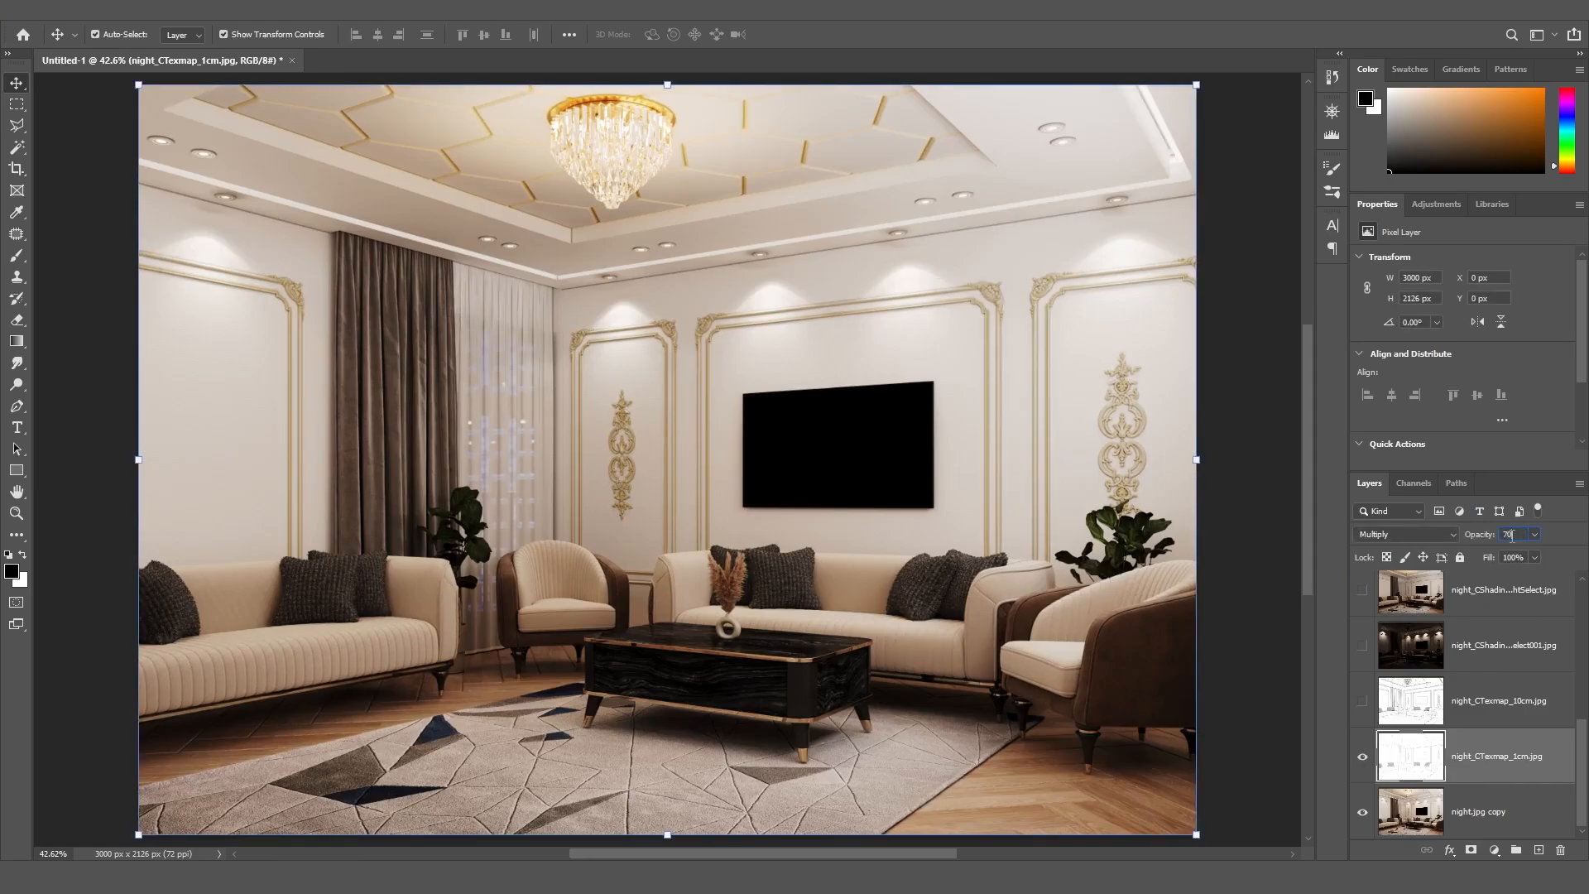
pyautogui.click(1472, 850)
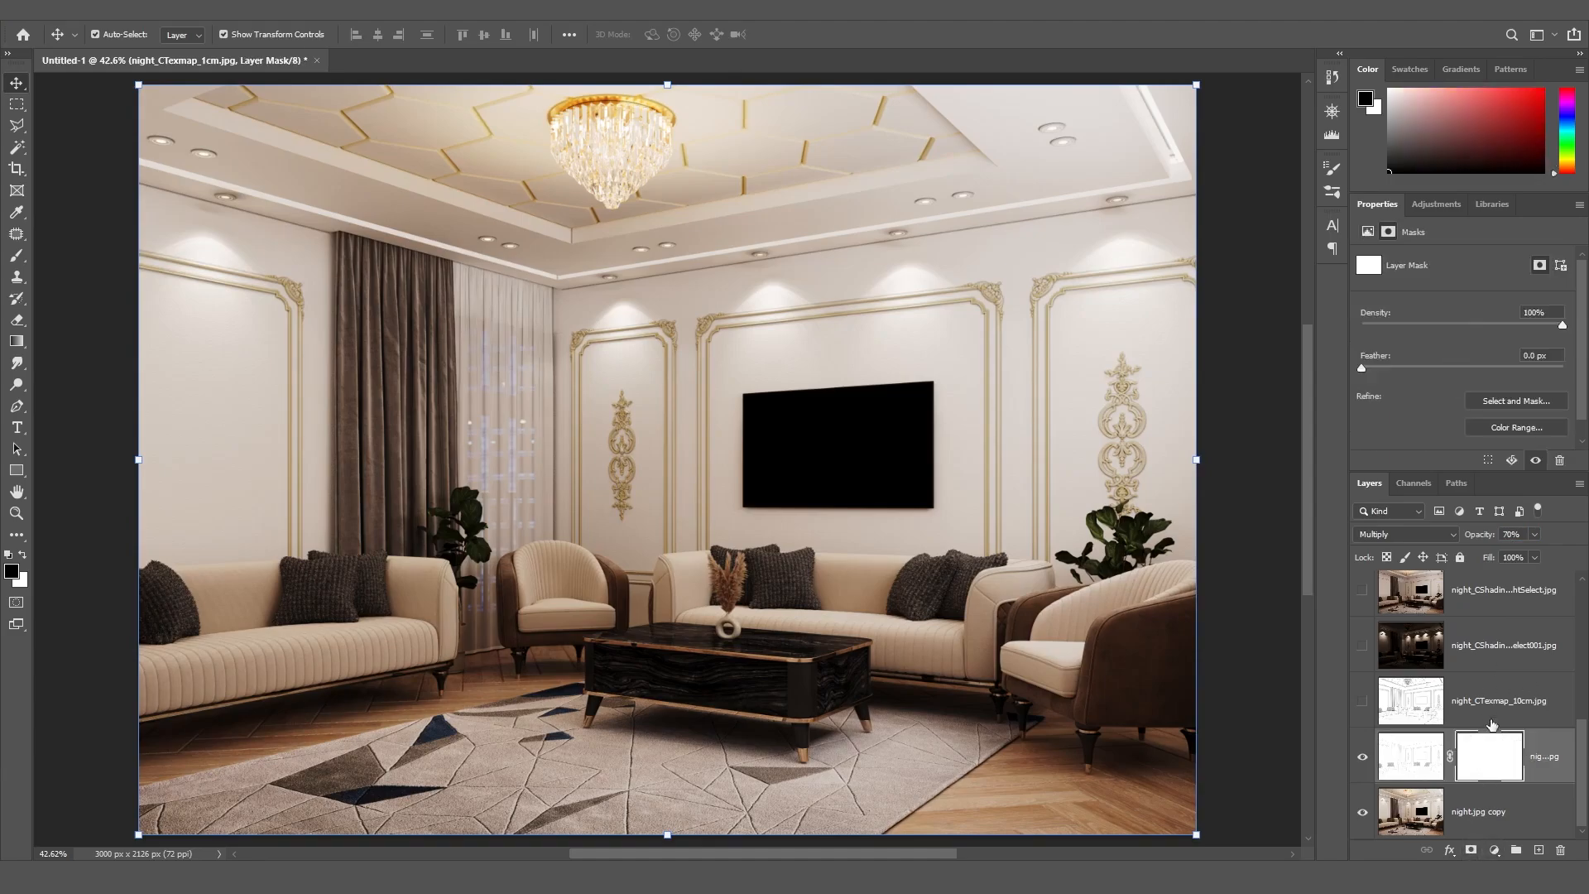
# Show the night_CTexmap_10cm.jpg layer, blended in Multiply mode at 40% opacity, and add a layer mask to it
pyautogui.click(1414, 705)
pyautogui.click(1364, 702)
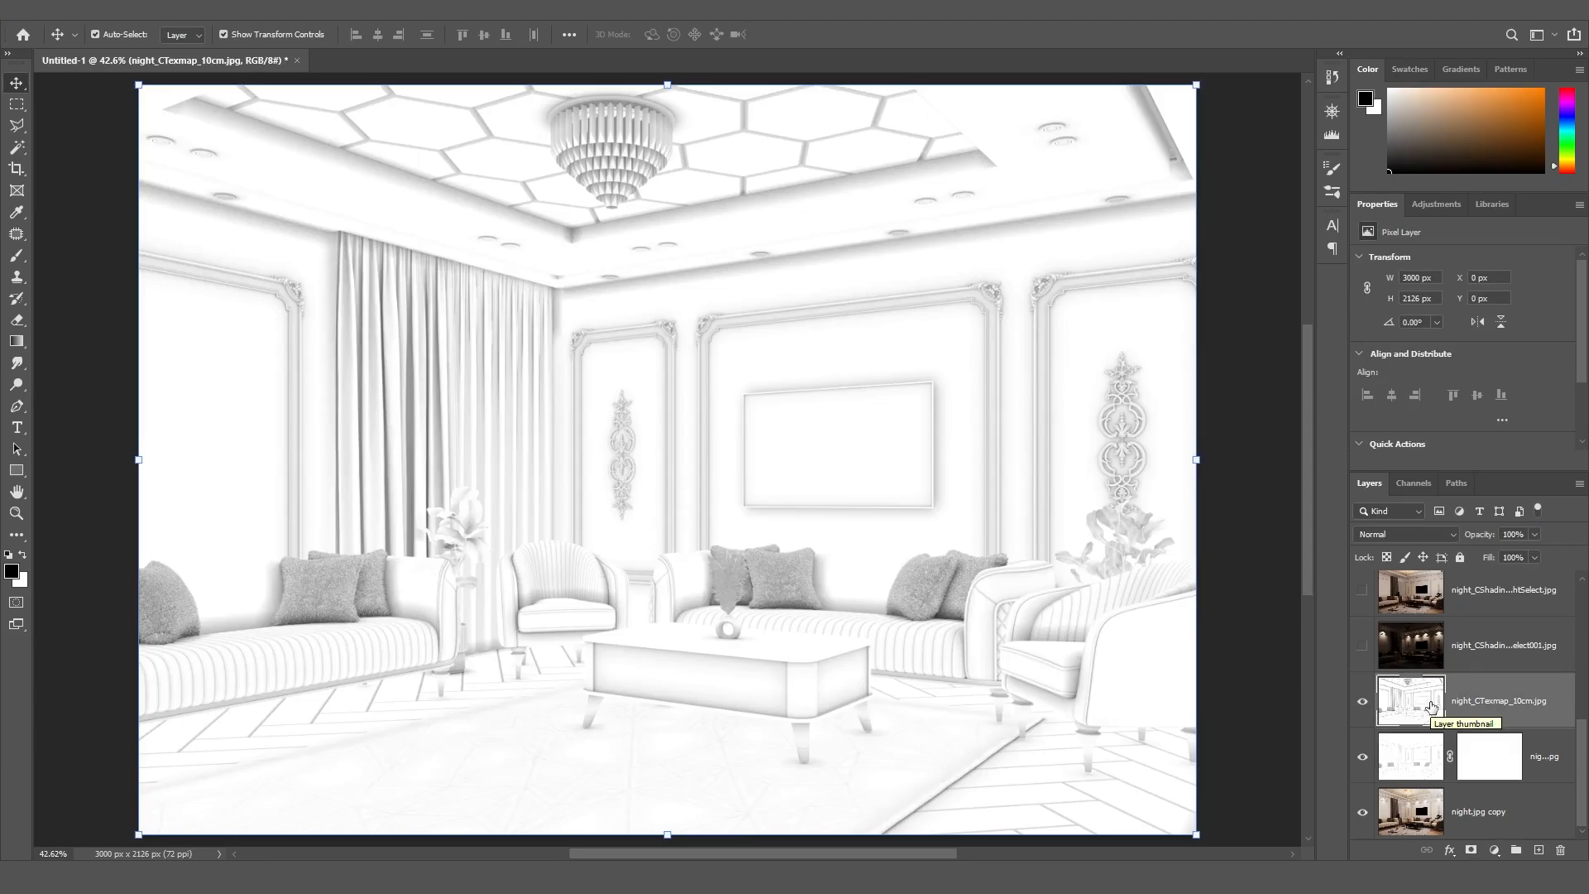
pyautogui.click(1447, 534)
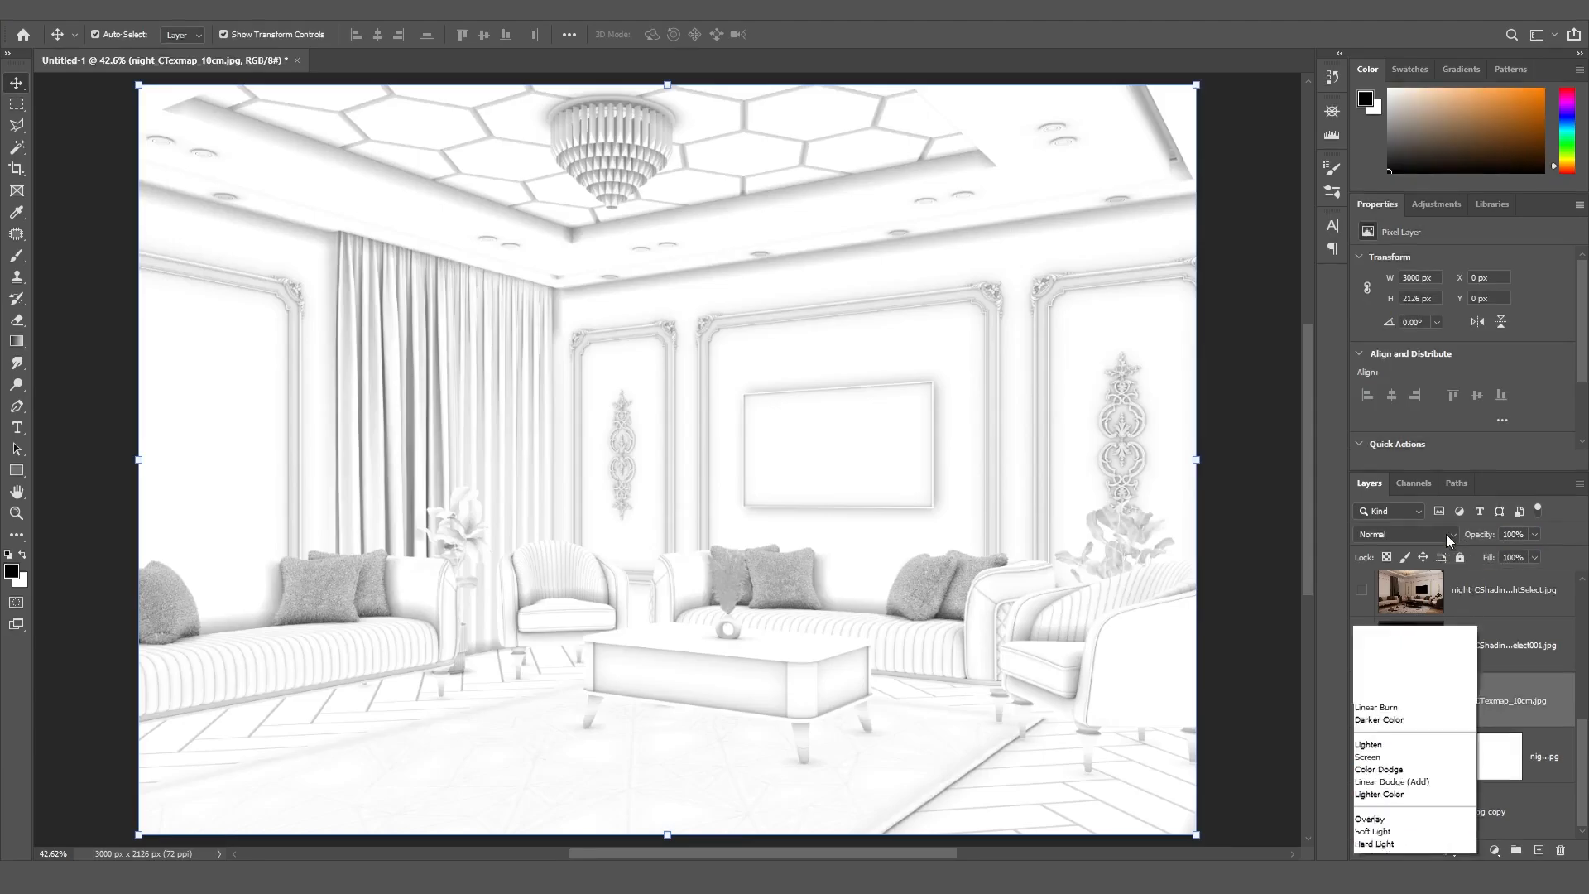
pyautogui.click(1413, 519)
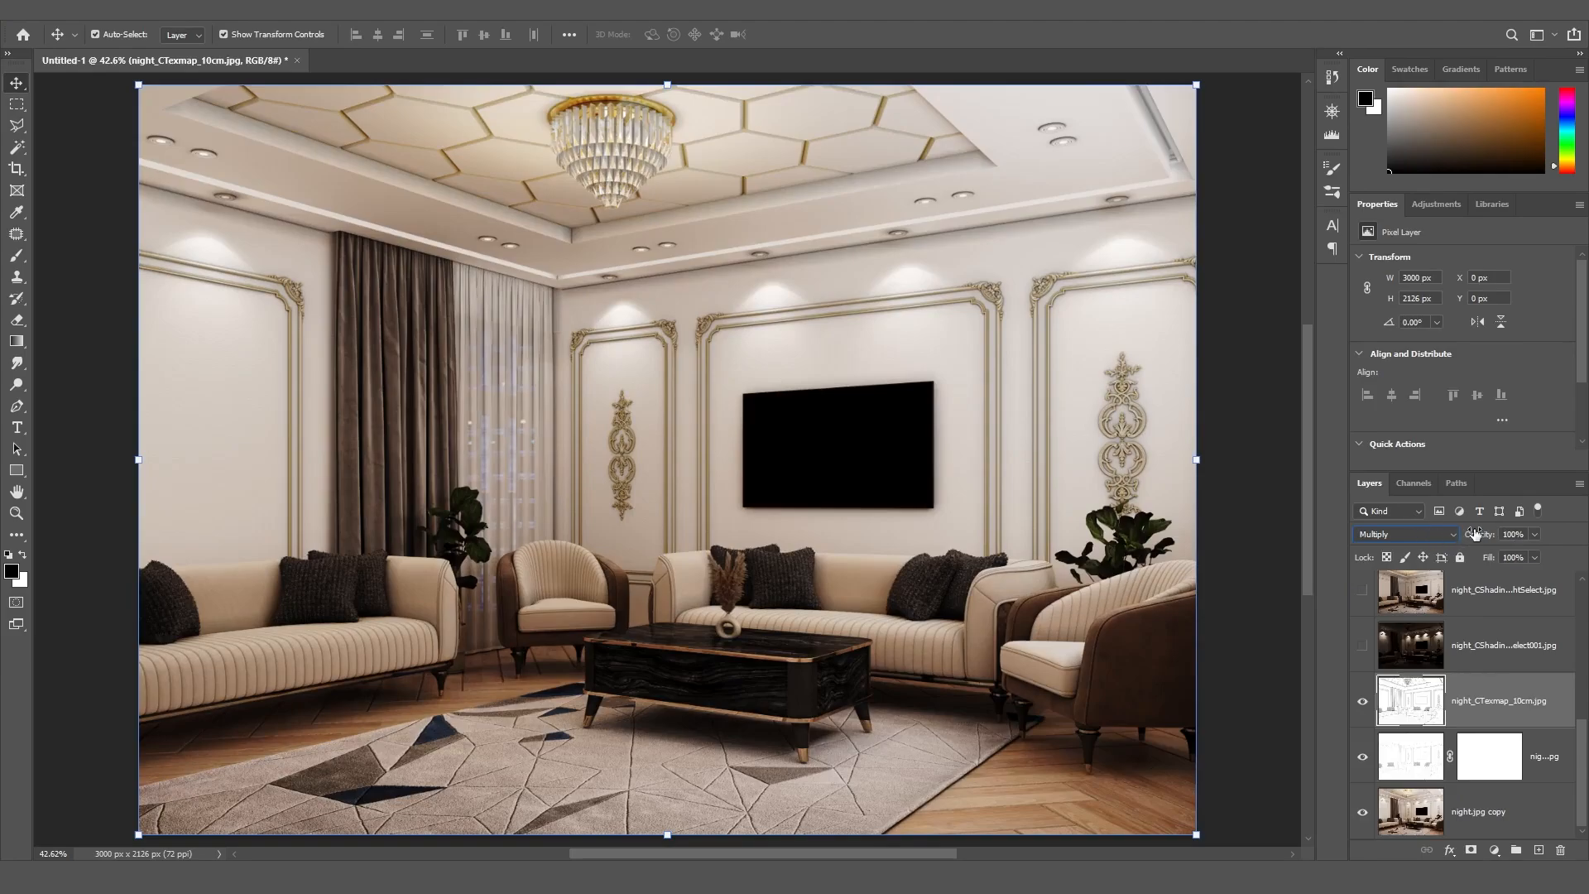
pyautogui.click(1520, 535)
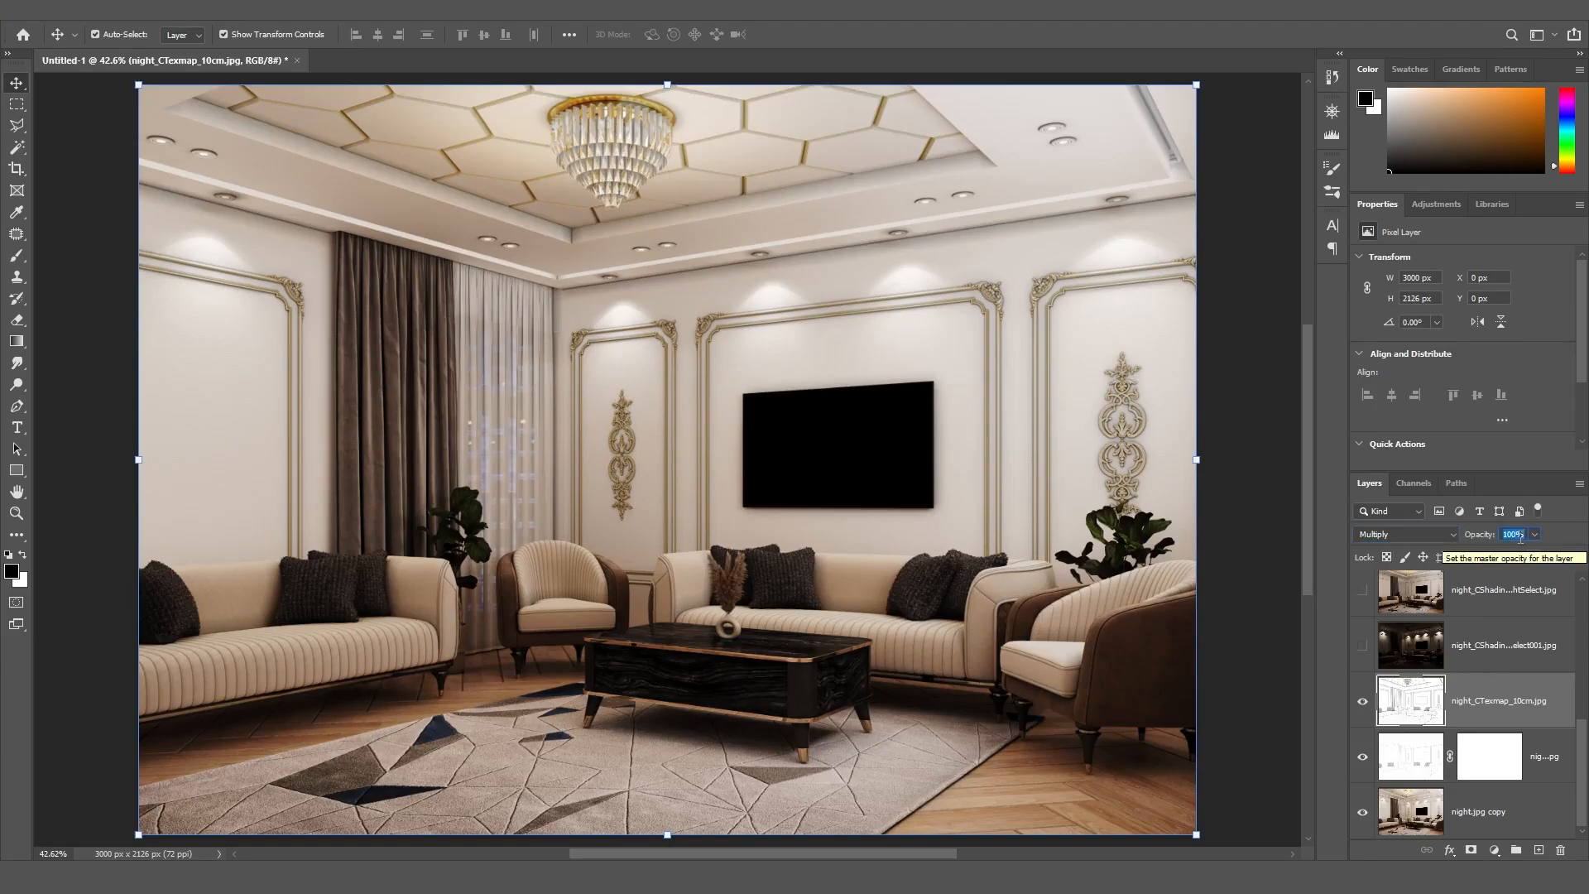
pyautogui.write('3')
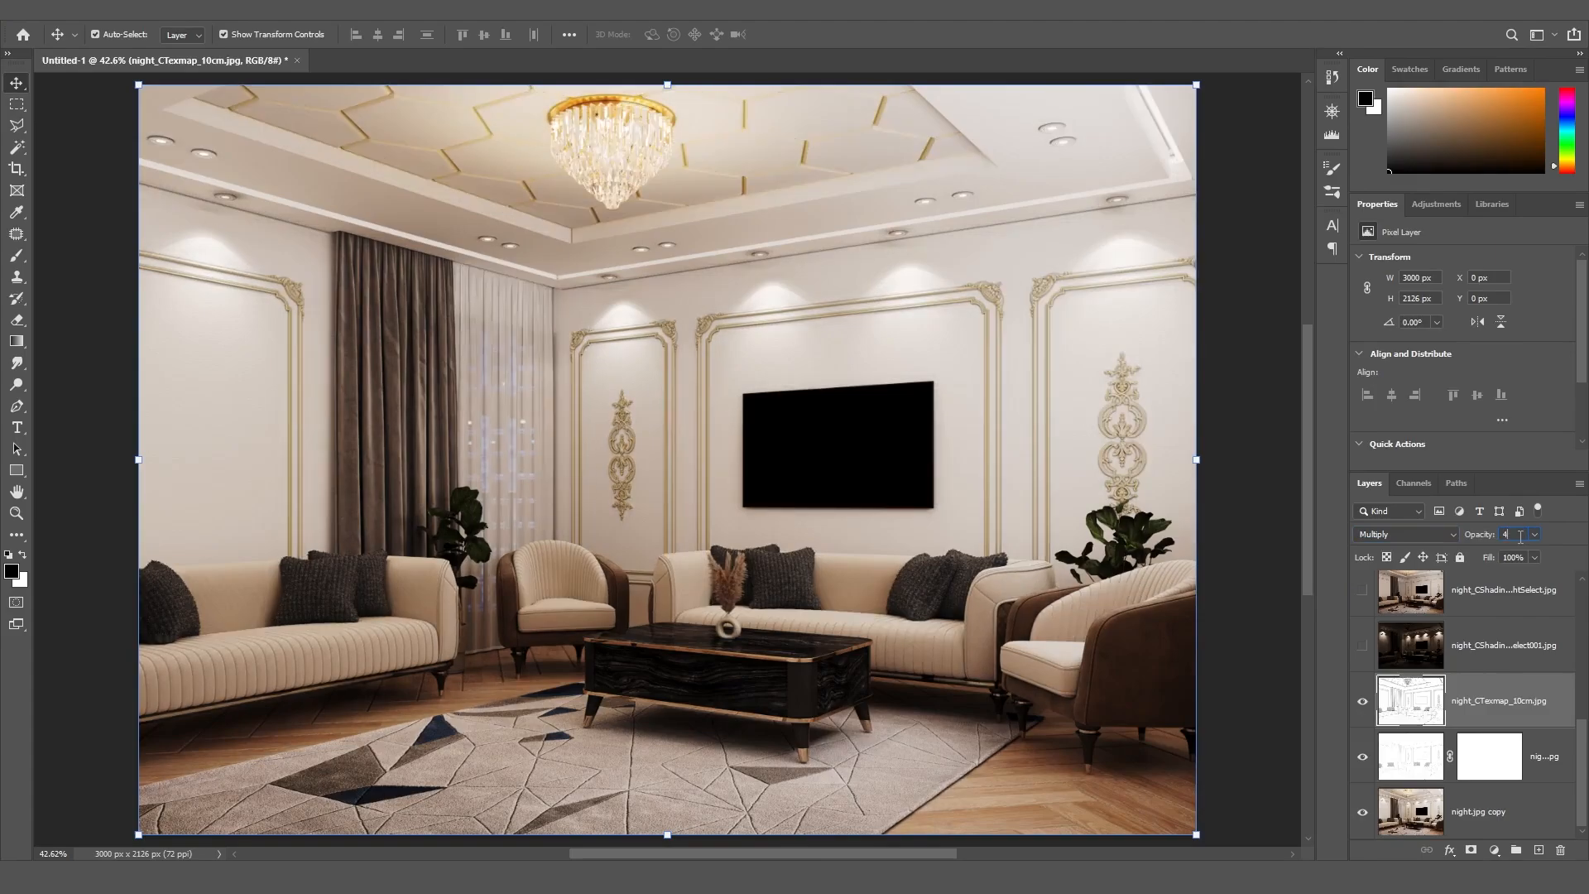
pyautogui.write('0')
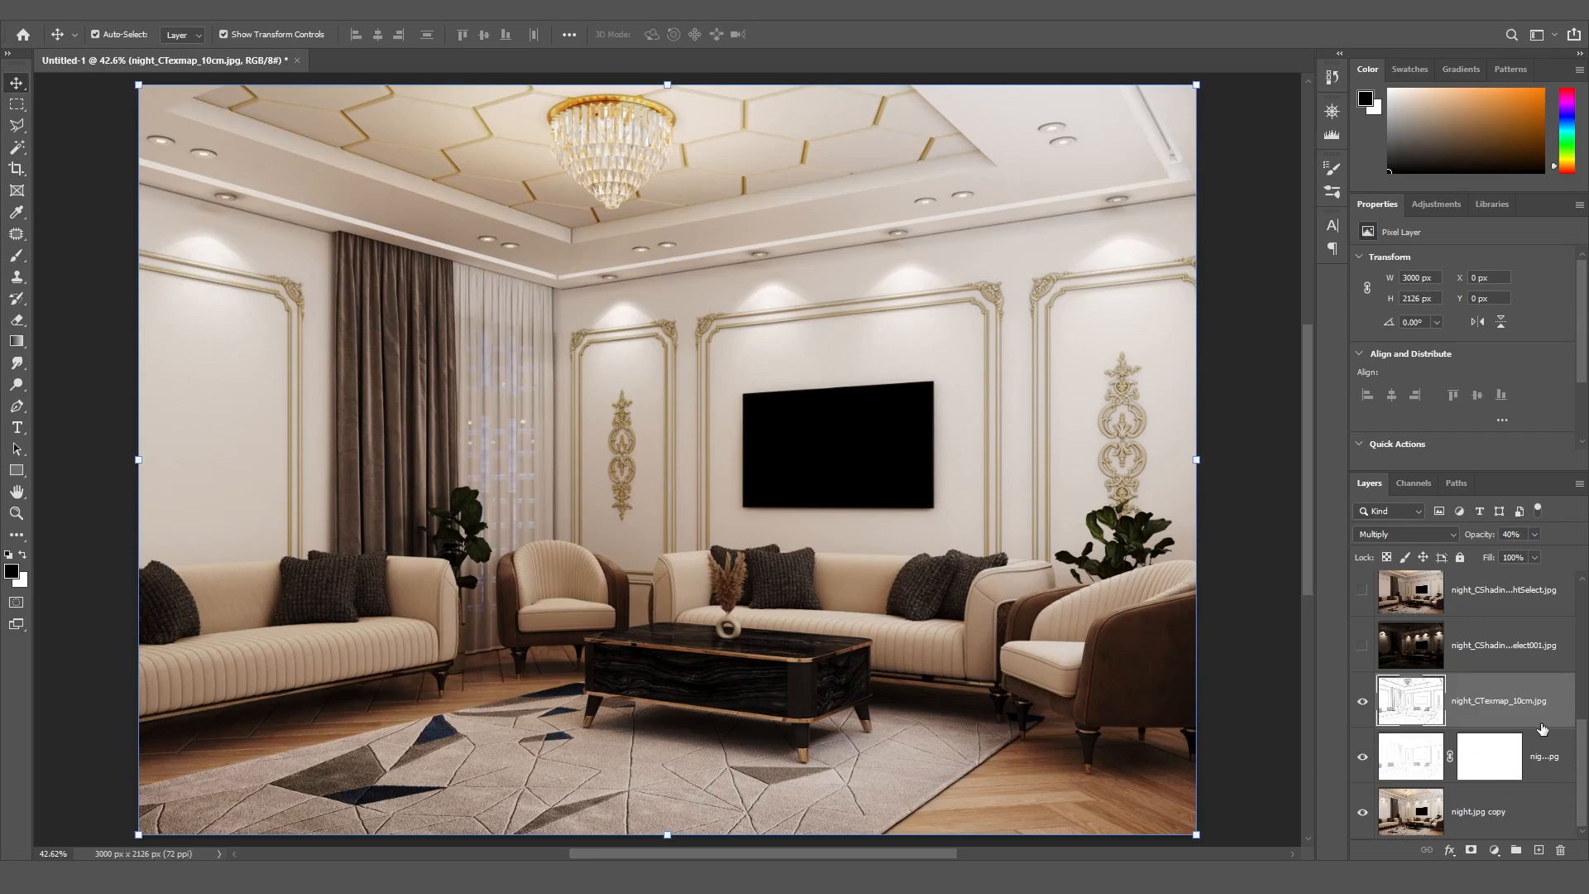
pyautogui.click(1475, 853)
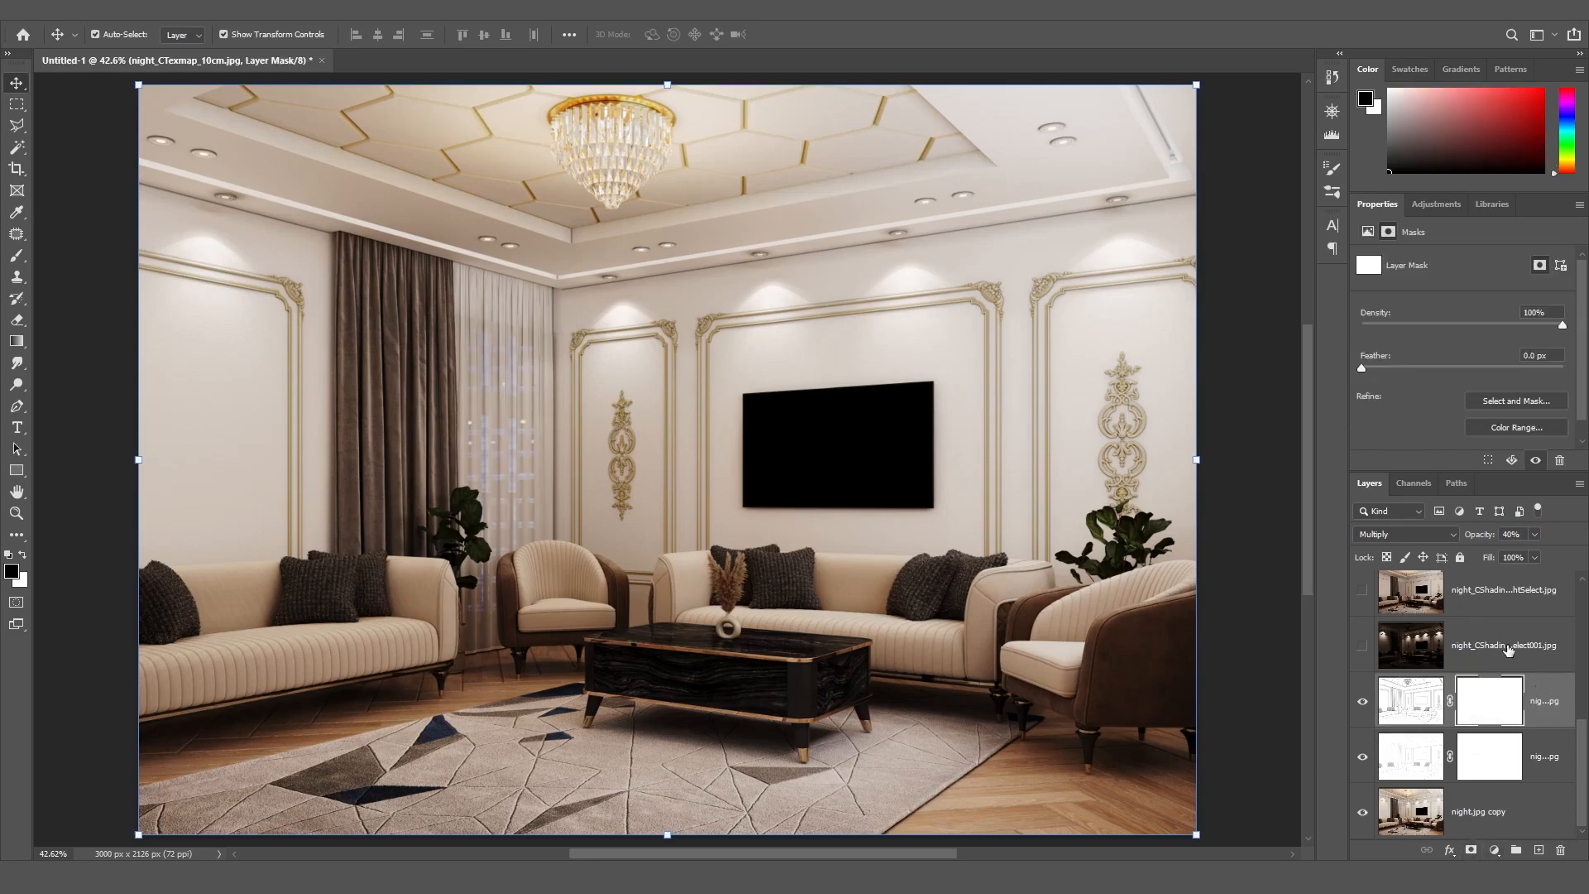
# Show the night_CShading_LightSelect001.jpg layer in Screen blend mode and compare the image with and without it
pyautogui.click(1508, 650)
pyautogui.click(1363, 645)
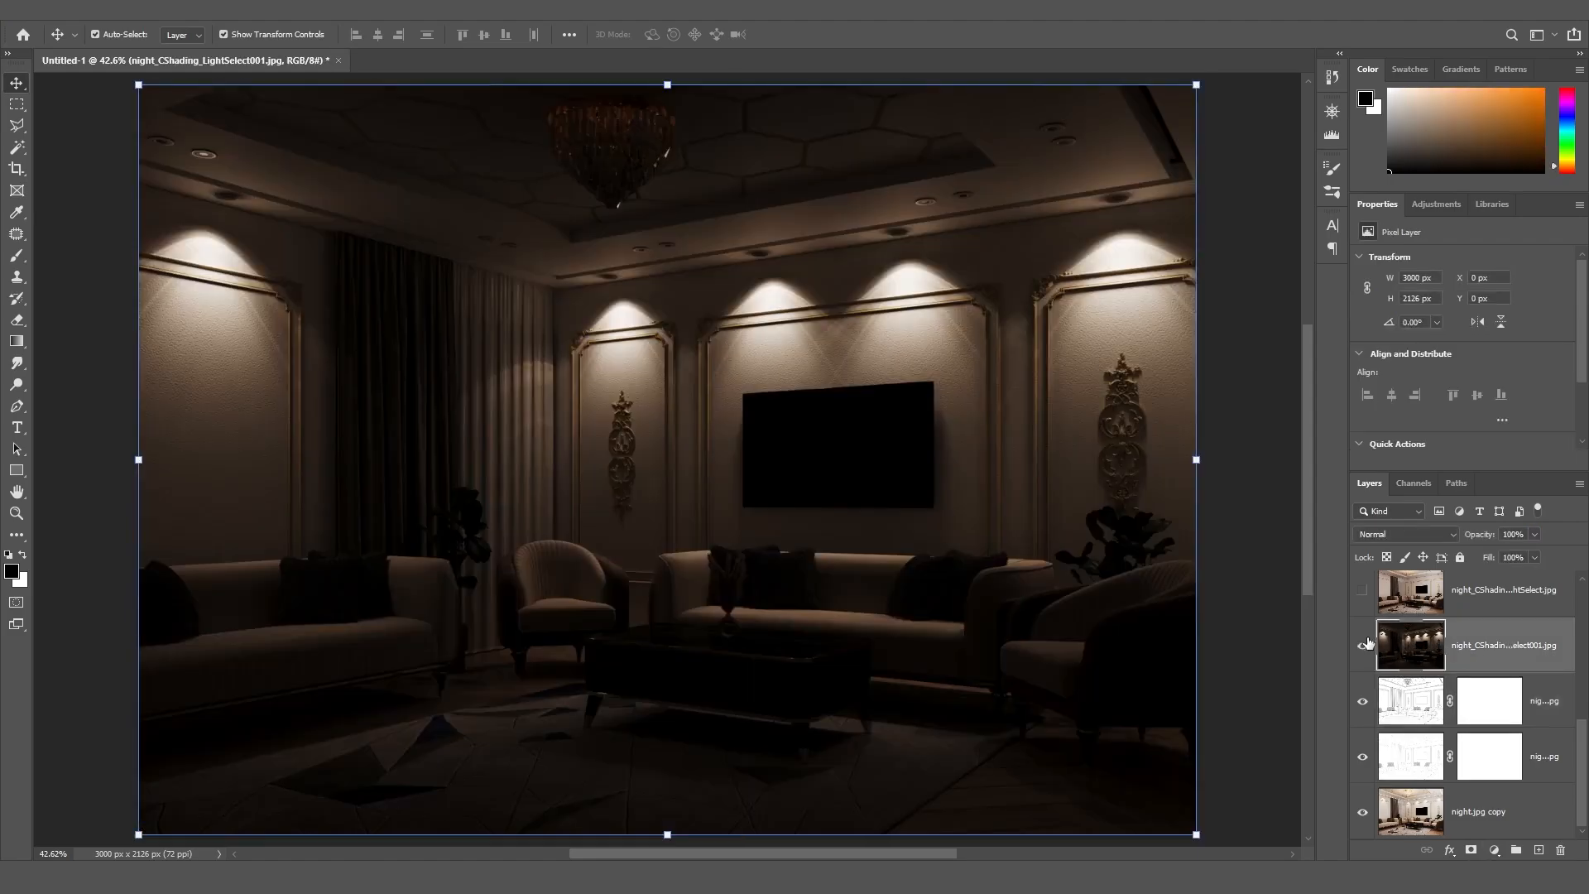
pyautogui.click(1442, 534)
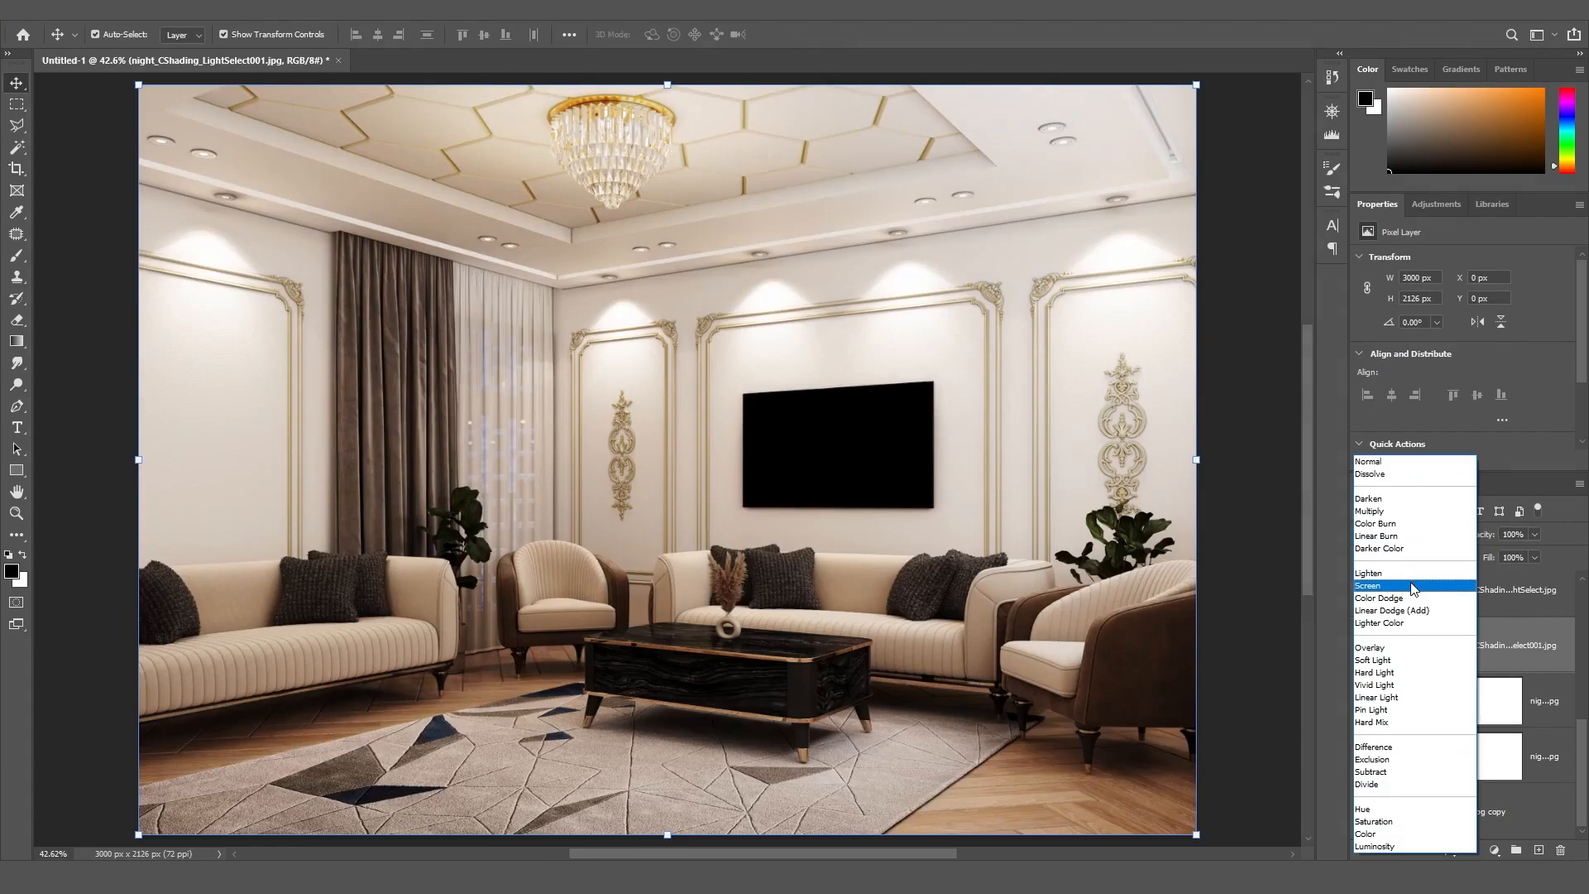
pyautogui.click(1412, 587)
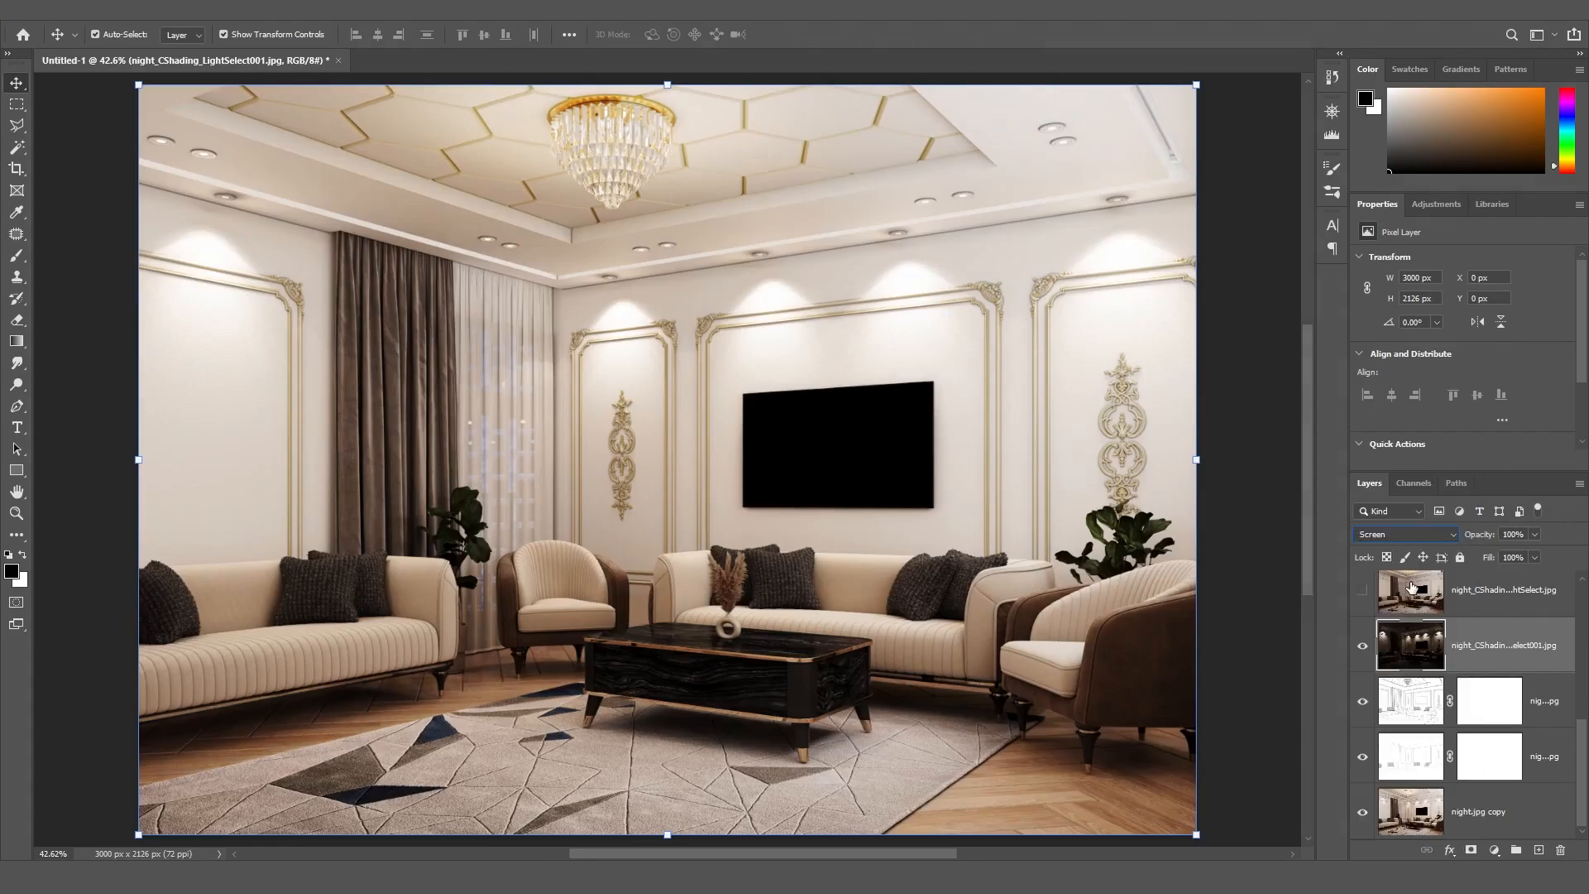
pyautogui.click(1365, 653)
pyautogui.click(1364, 650)
pyautogui.click(1364, 649)
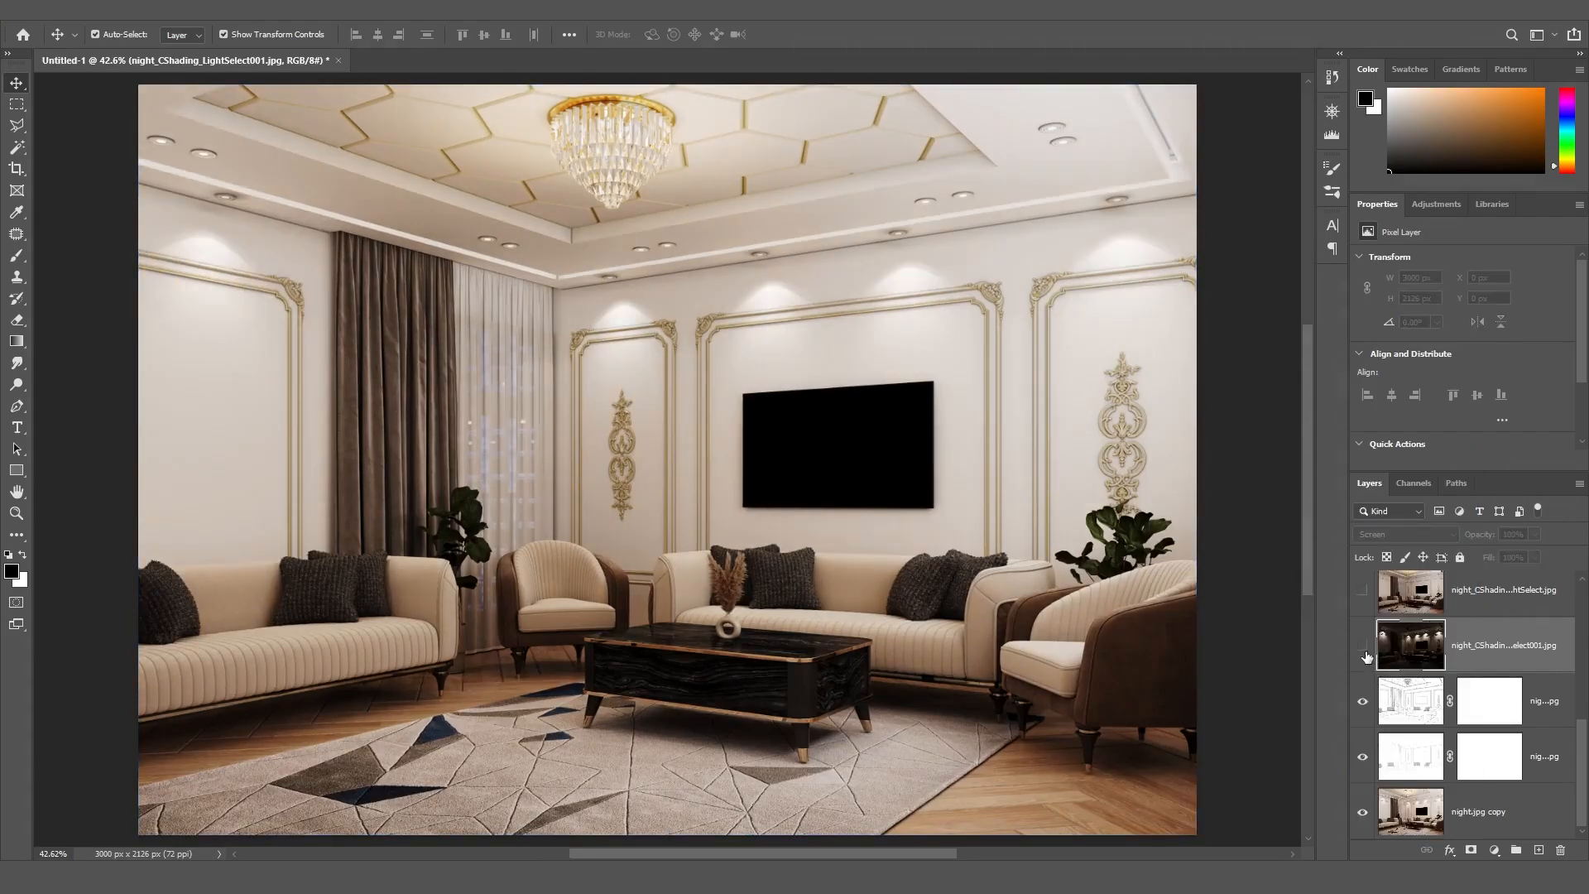
pyautogui.click(1365, 650)
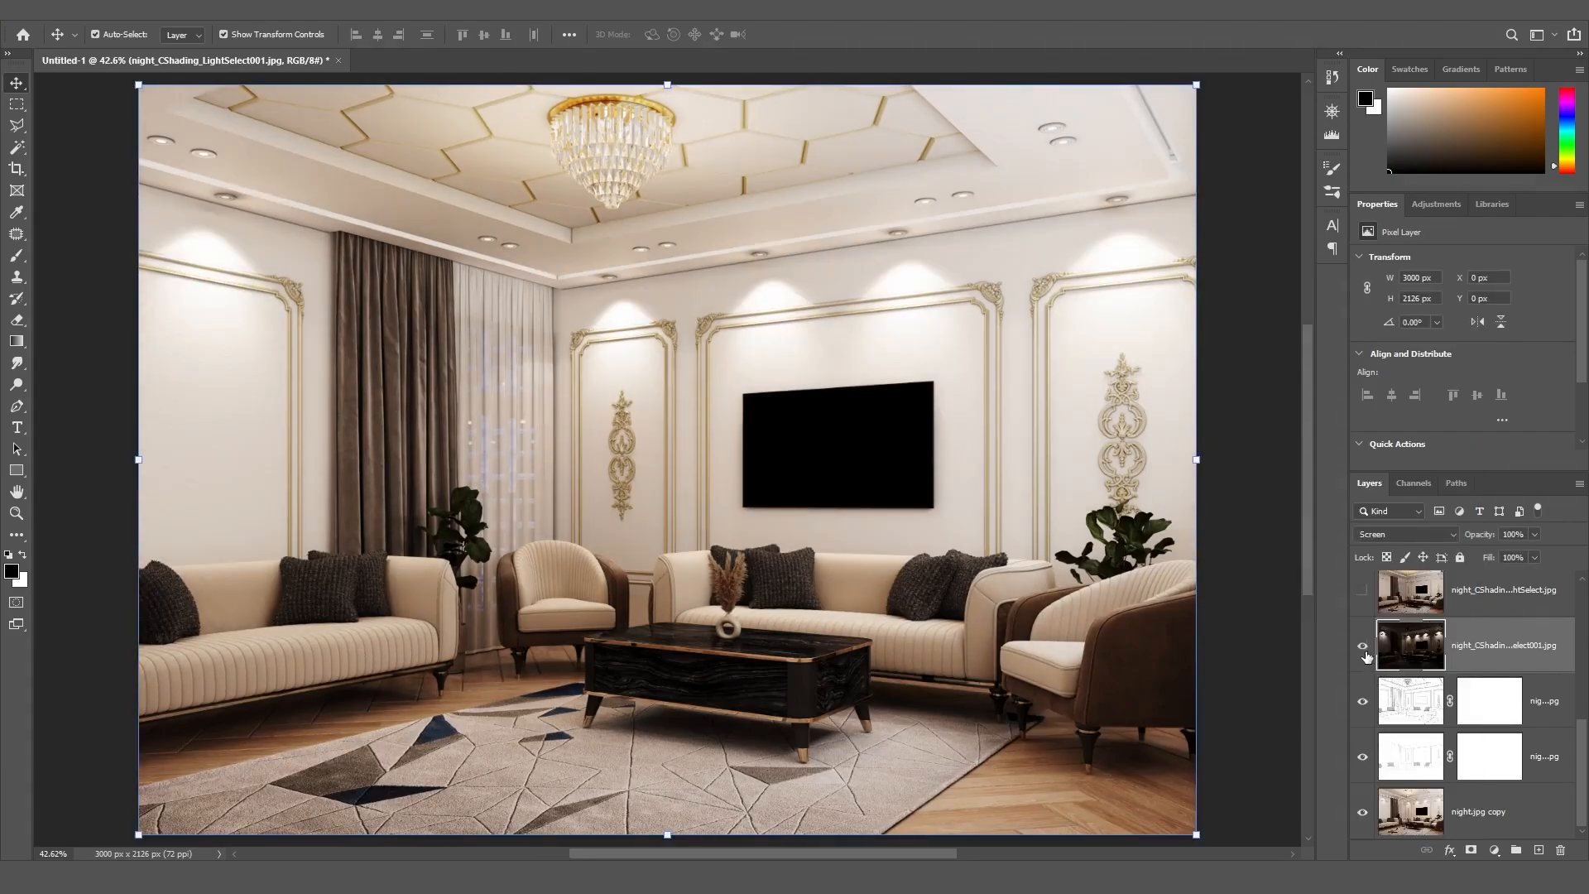
# Set the opacity of the night_CShading_LightSelect001.jpg layer to 60%
pyautogui.click(1514, 534)
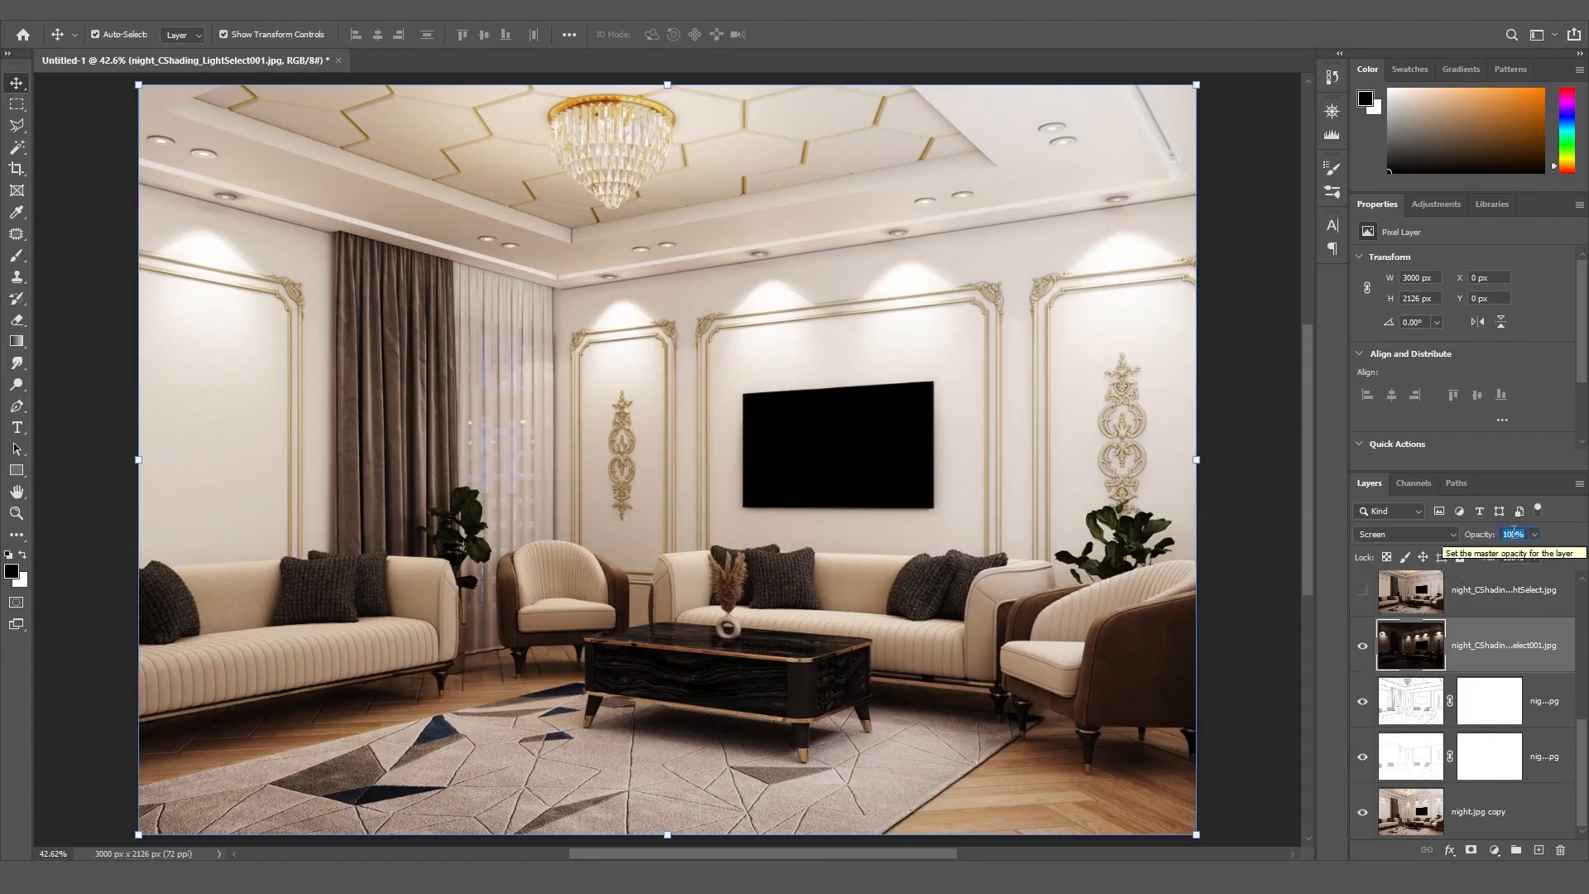
pyautogui.write('50')
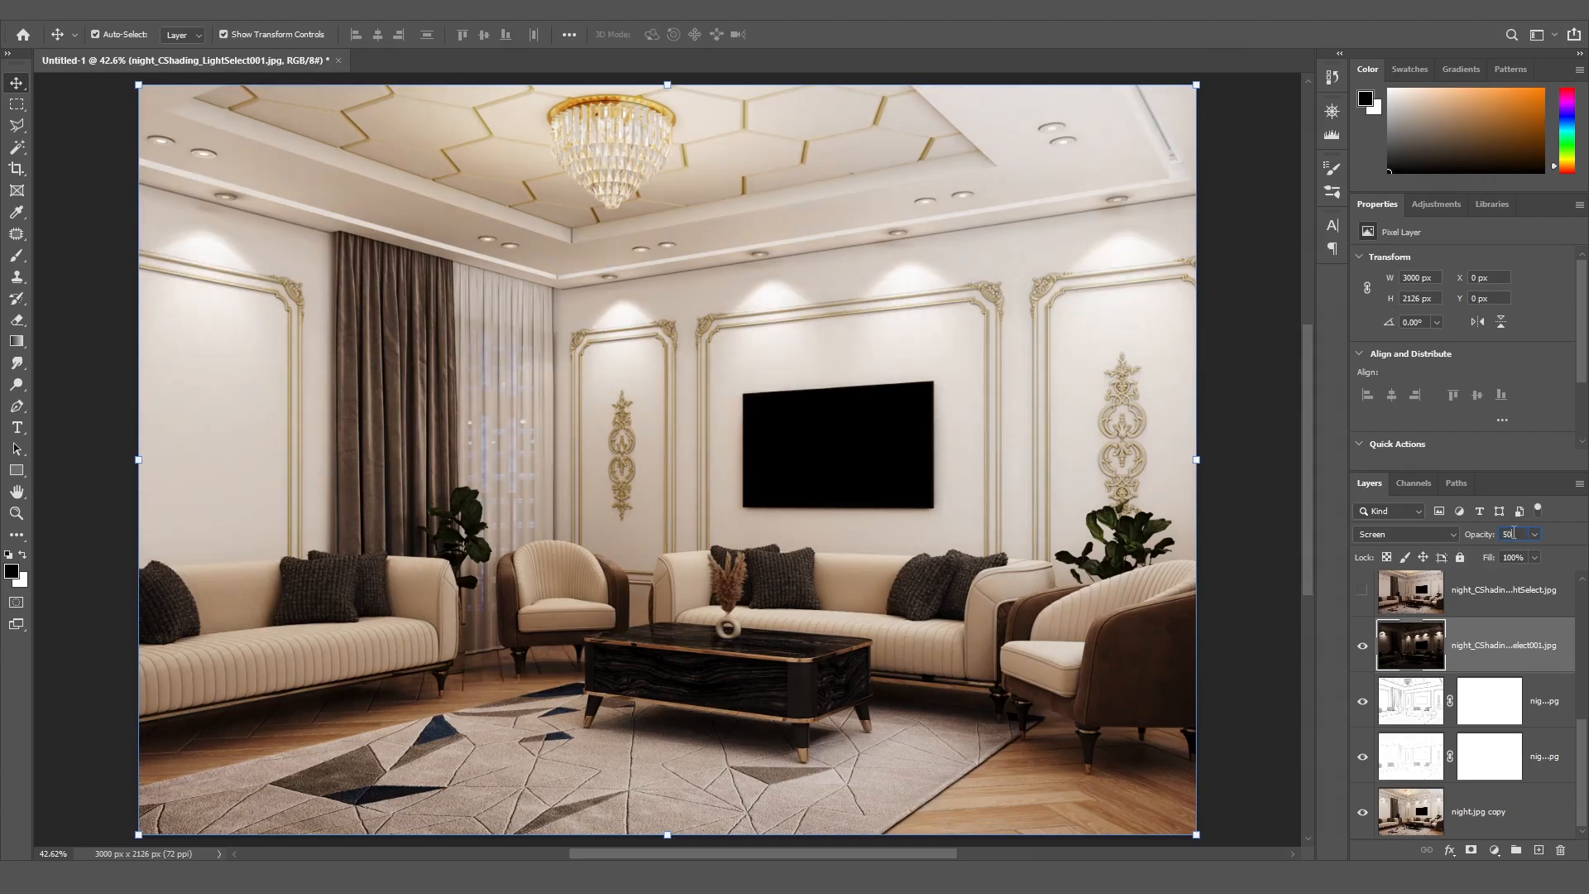
pyautogui.press('BackSpace')
pyautogui.write('6')
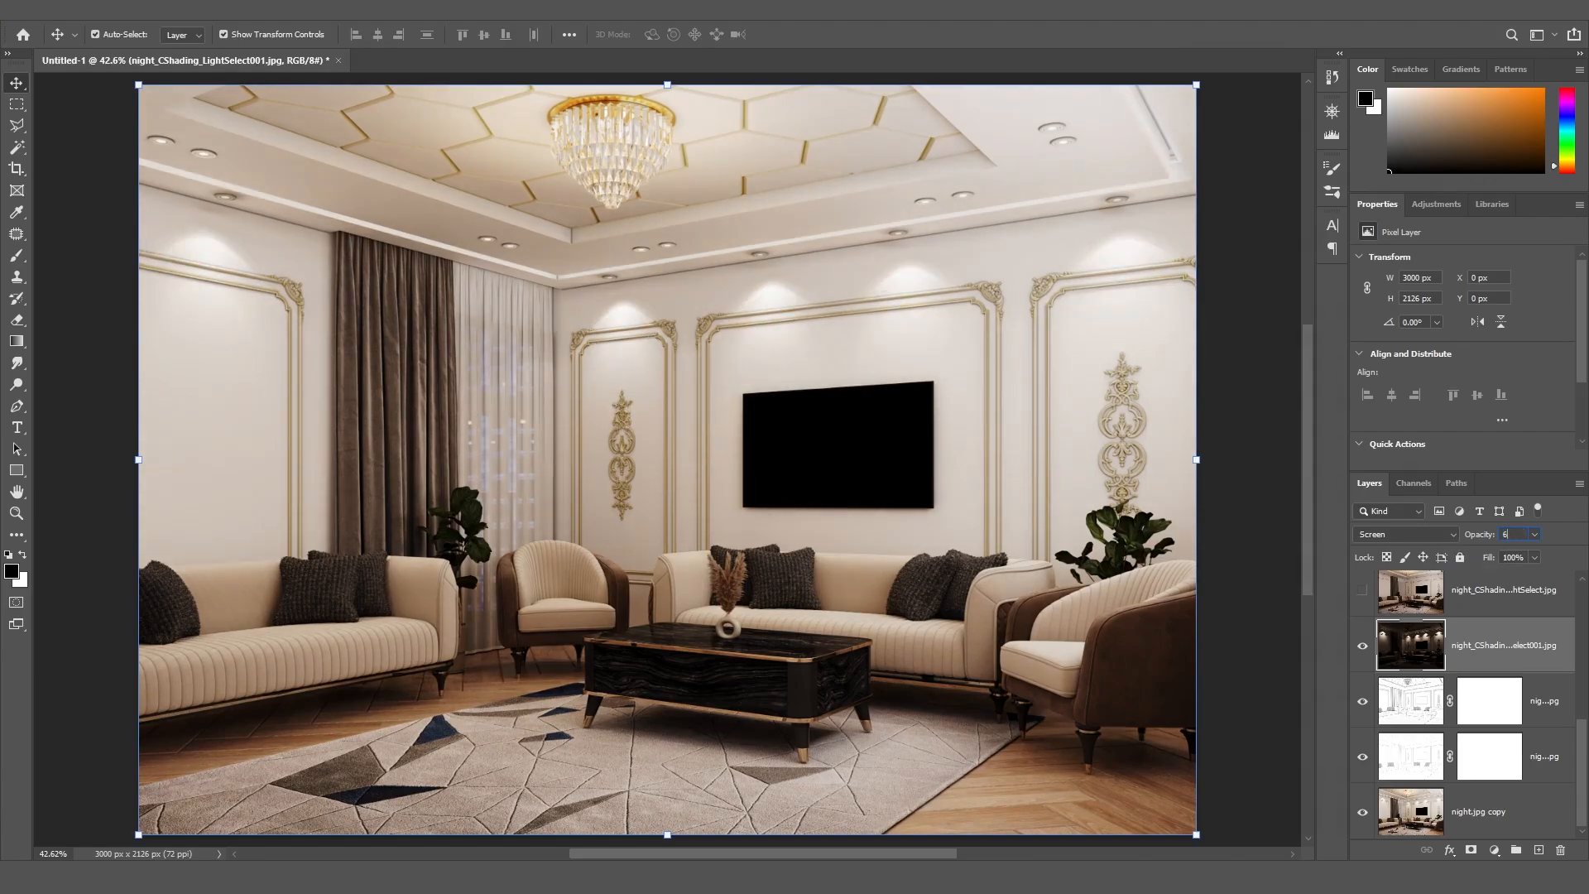
pyautogui.write('0')
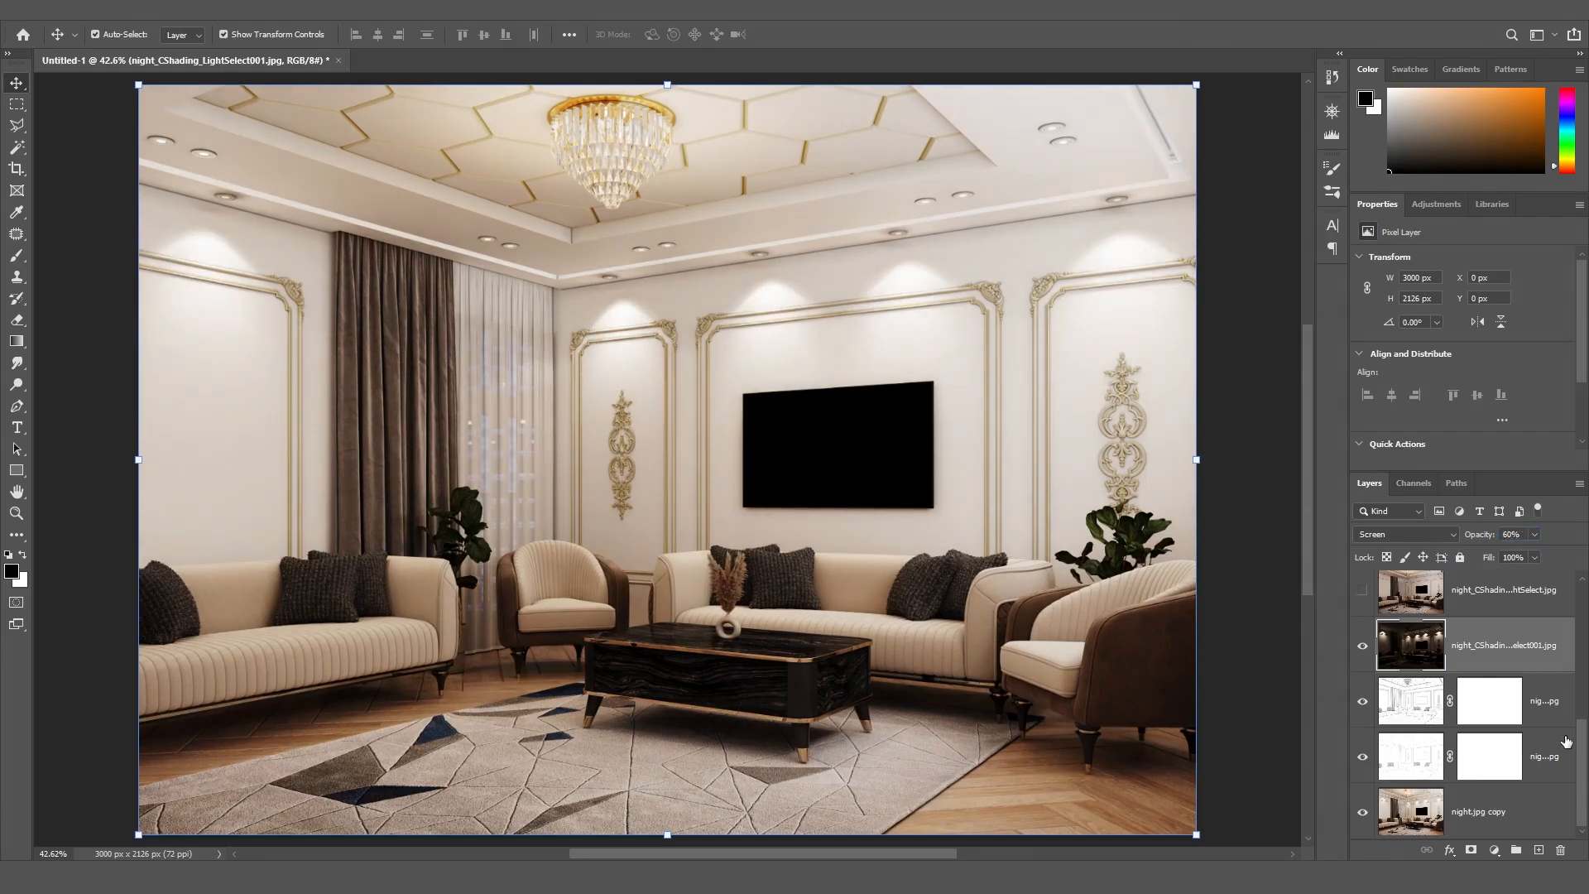
# Show the night_CShading_LightSelect.jpg layer and blend it in Screen mode at 20% opacity
pyautogui.scroll(2, 1581, 766)
pyautogui.click(1362, 675)
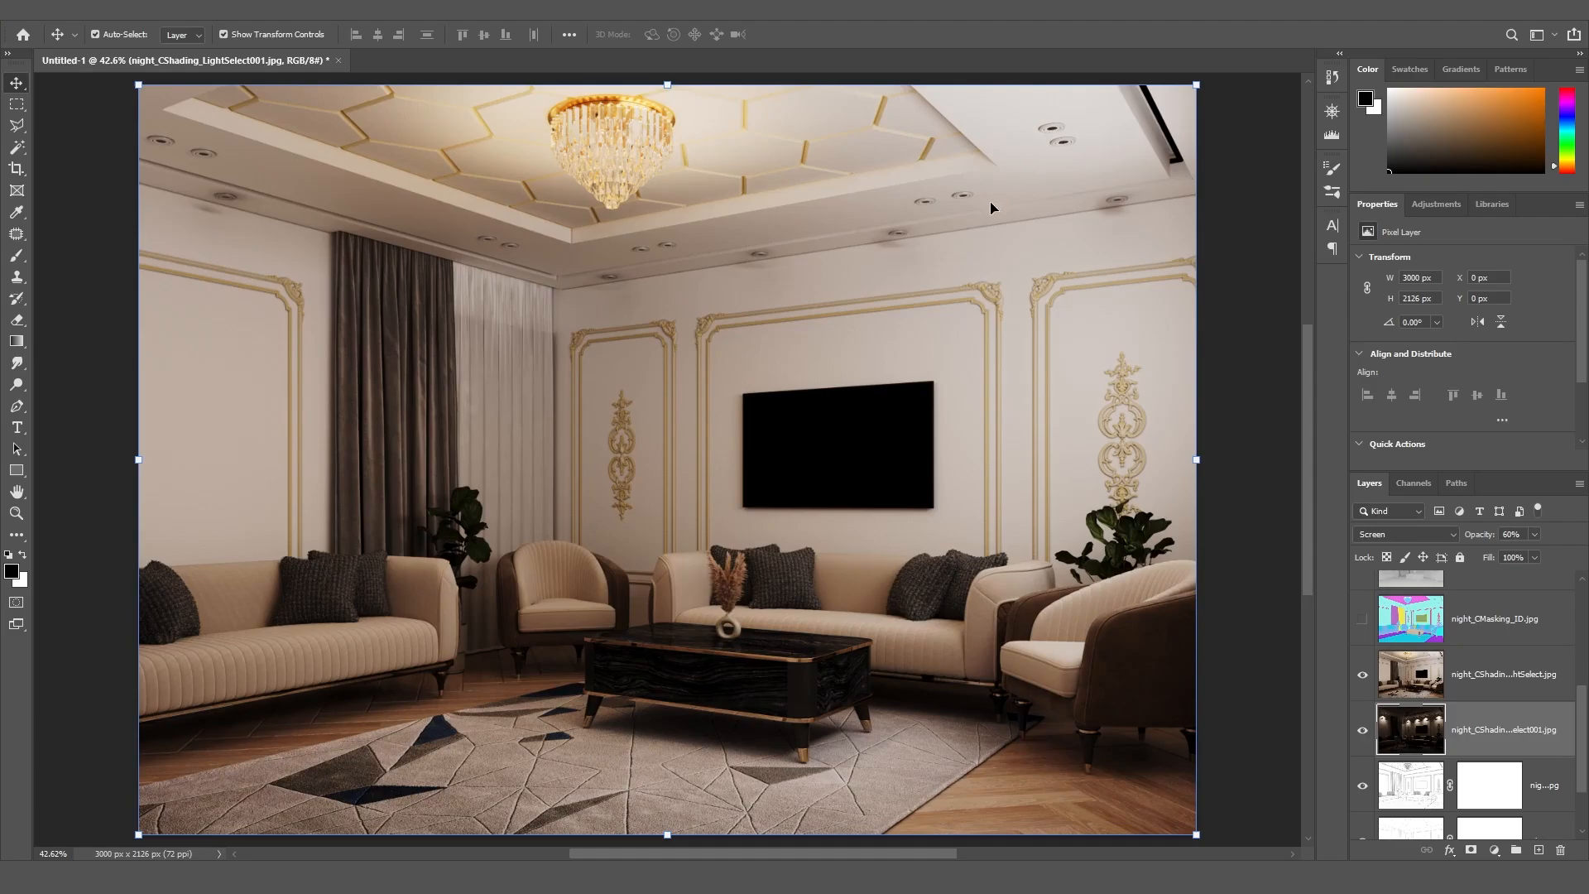
pyautogui.click(1500, 691)
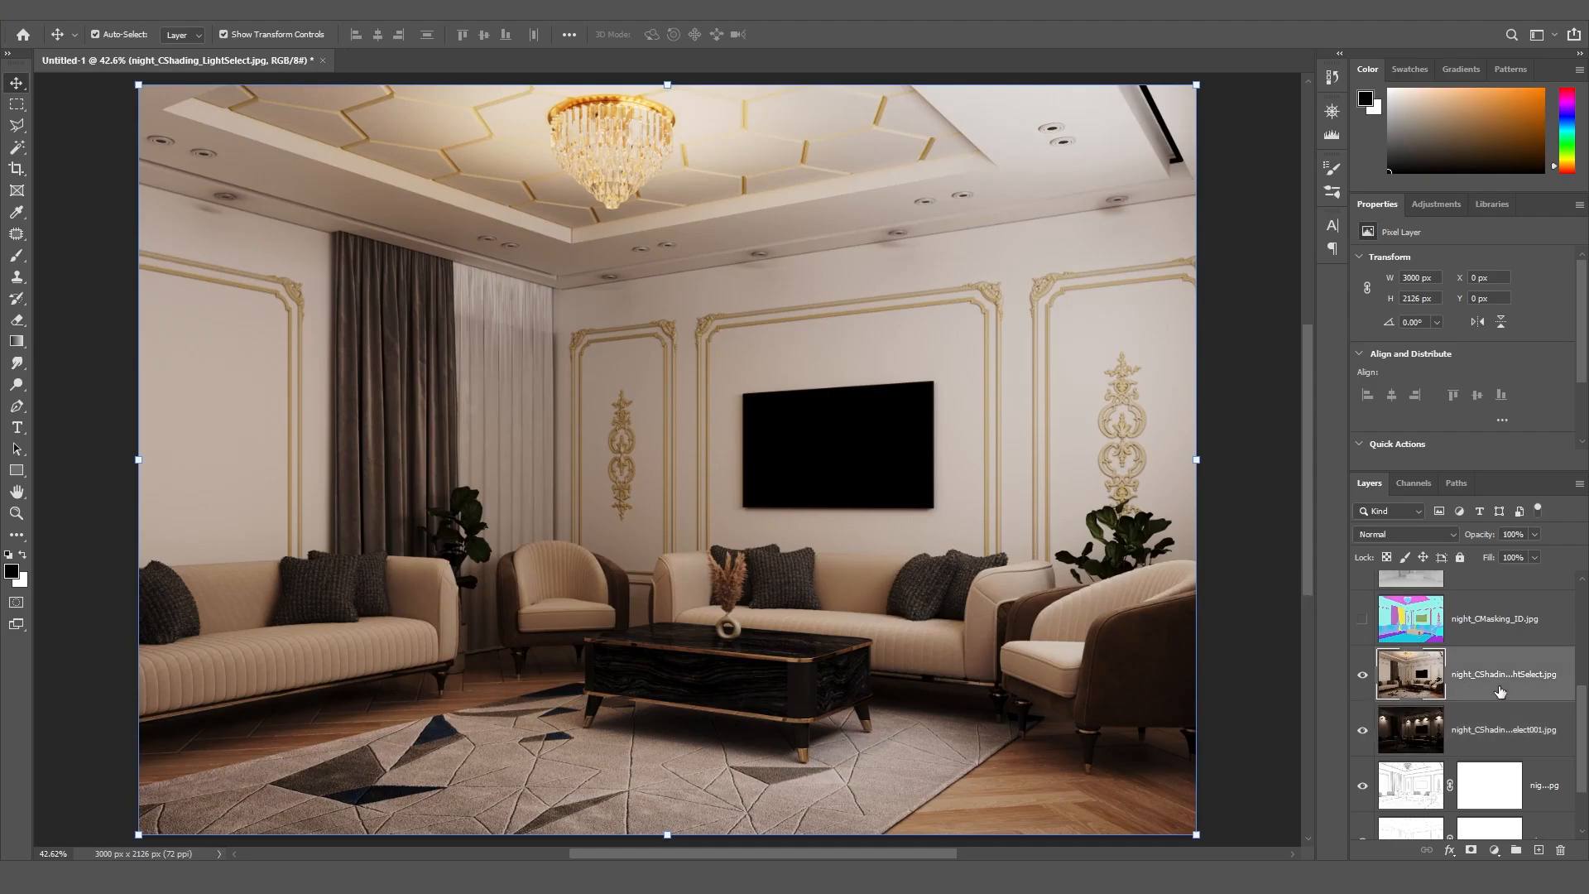
pyautogui.click(1431, 534)
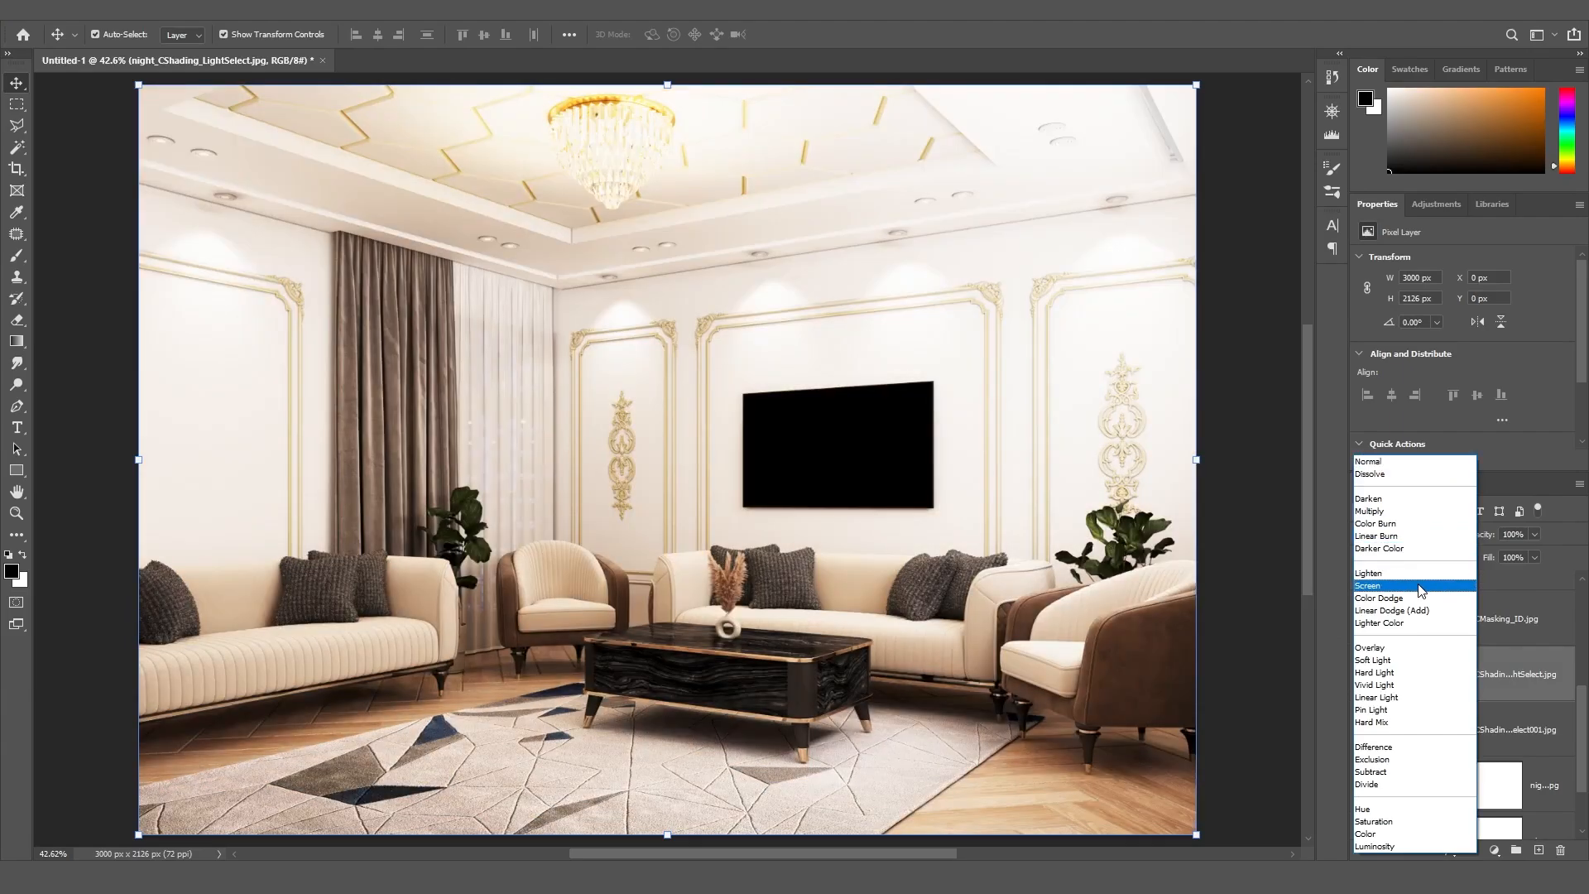
pyautogui.click(1420, 587)
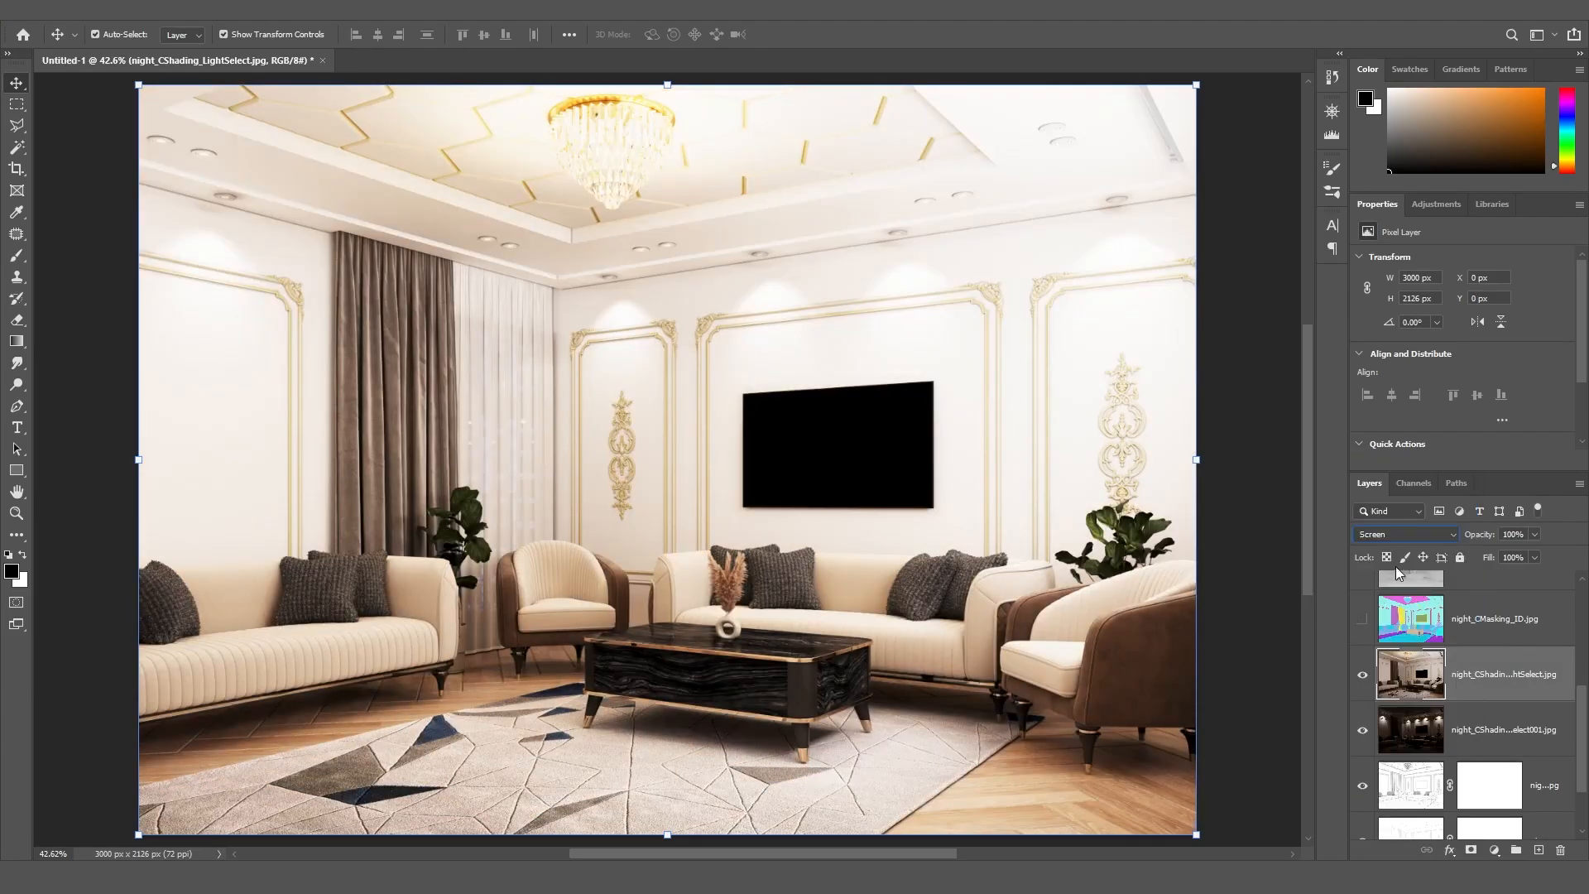
pyautogui.click(1515, 534)
pyautogui.write('20')
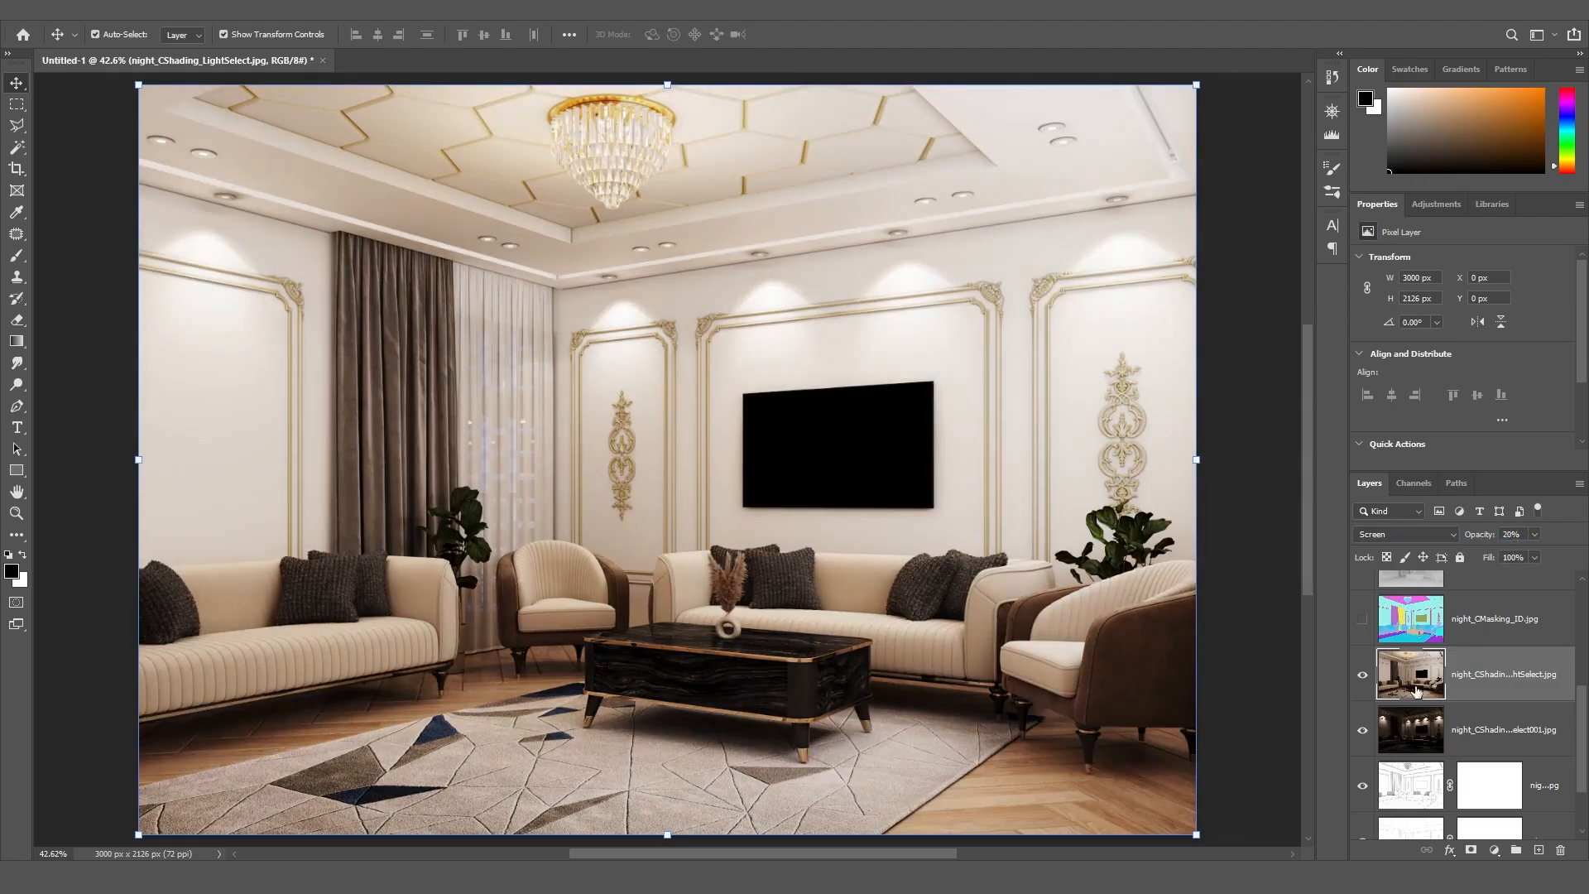
# Show the night_CGeometry_ZDepth.jpg layer
pyautogui.moveTo(1581, 703); pyautogui.dragTo(1581, 659)
pyautogui.click(1362, 678)
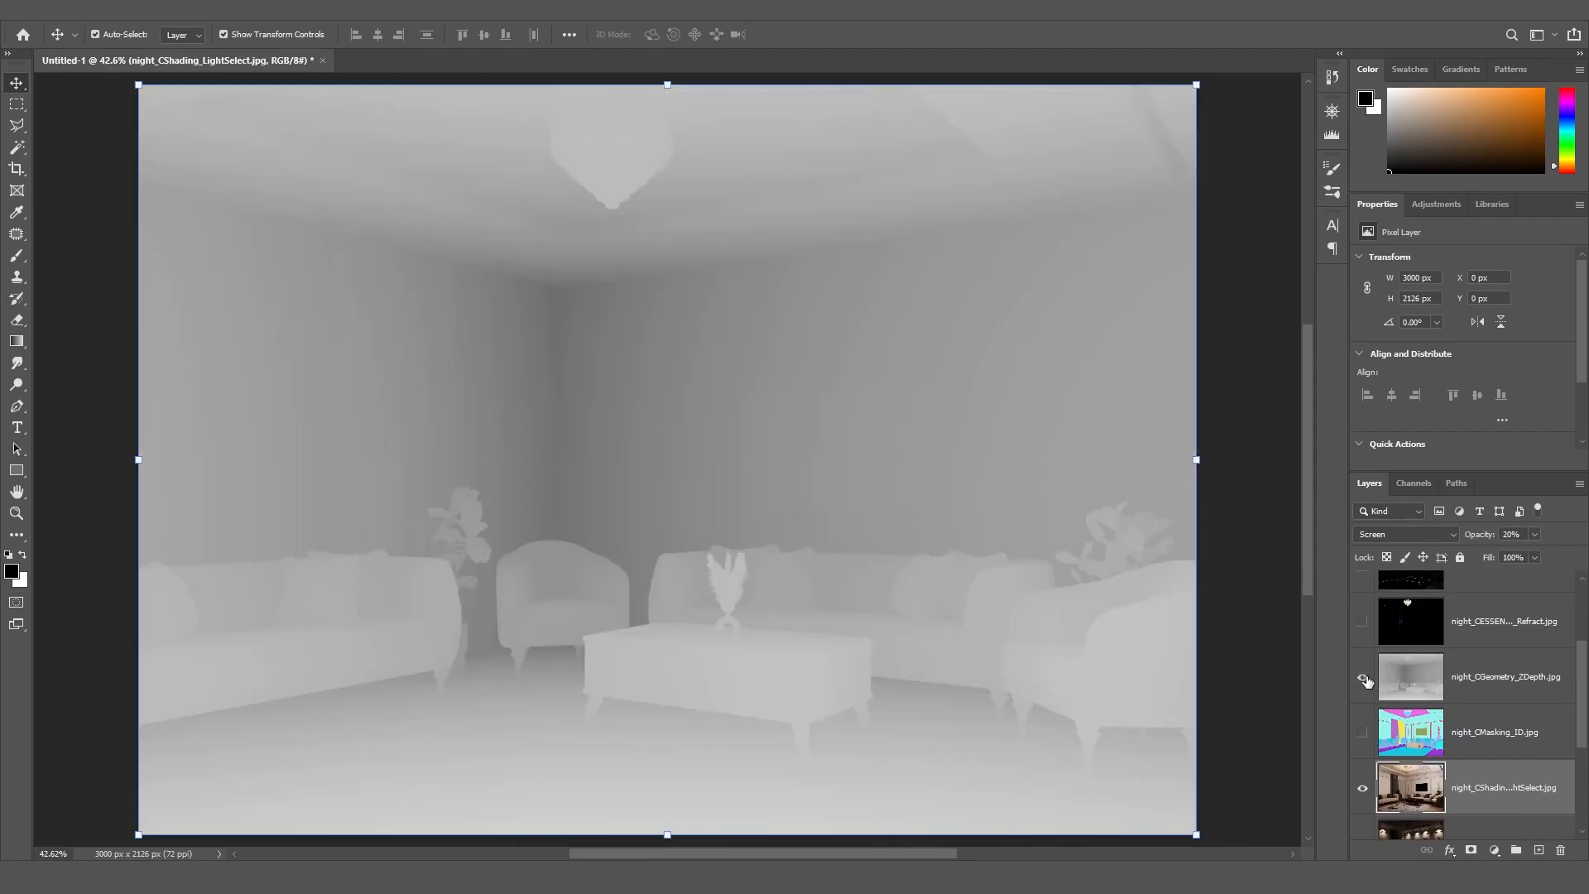
pyautogui.click(1411, 535)
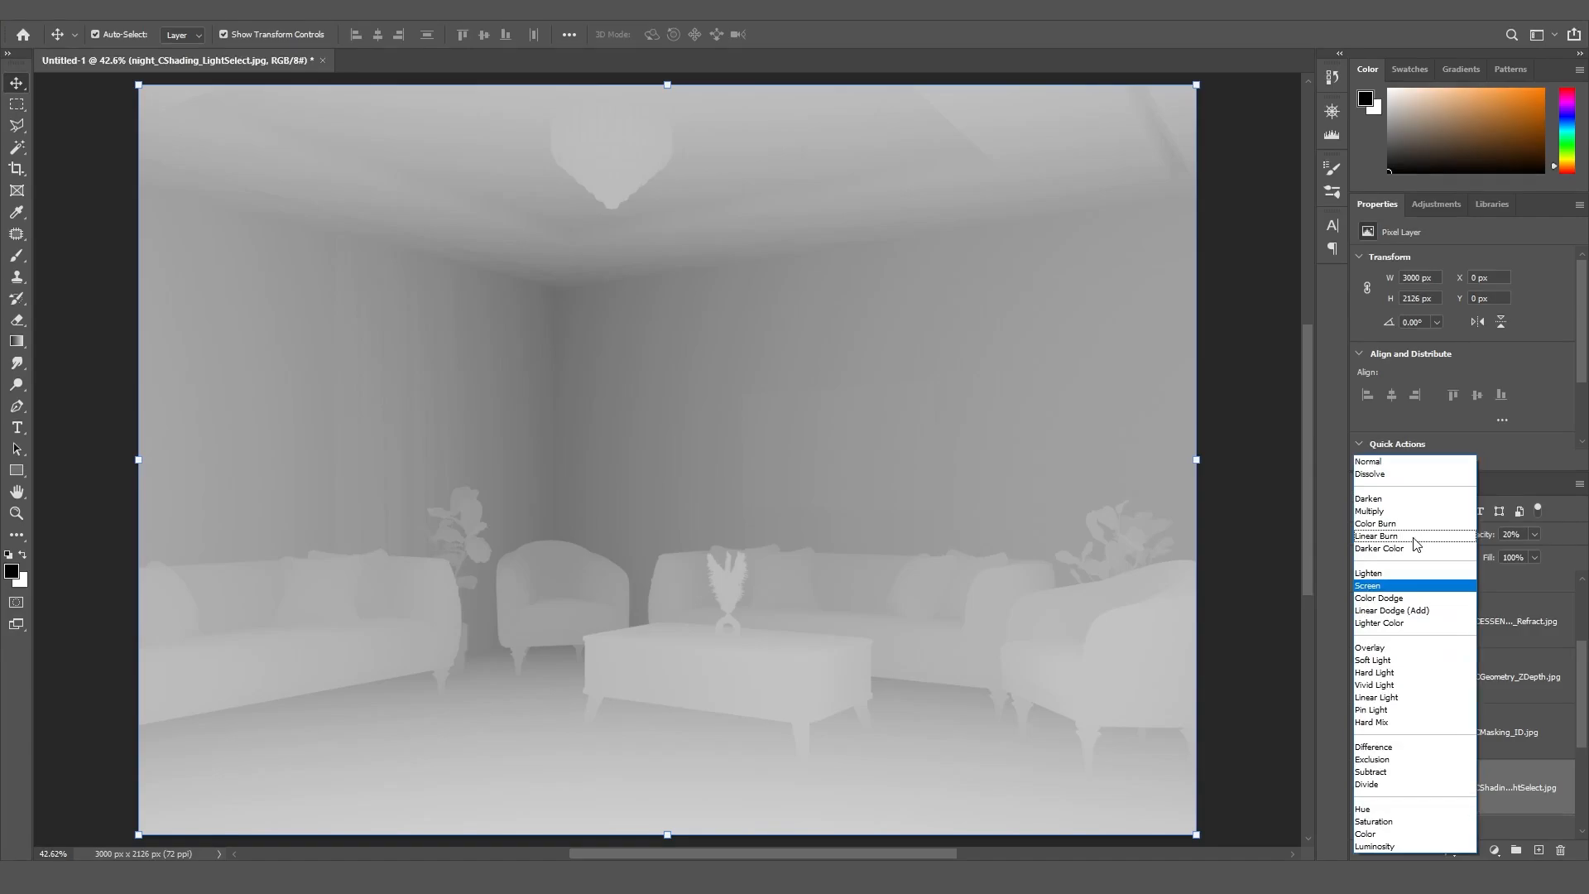
pyautogui.click(1403, 660)
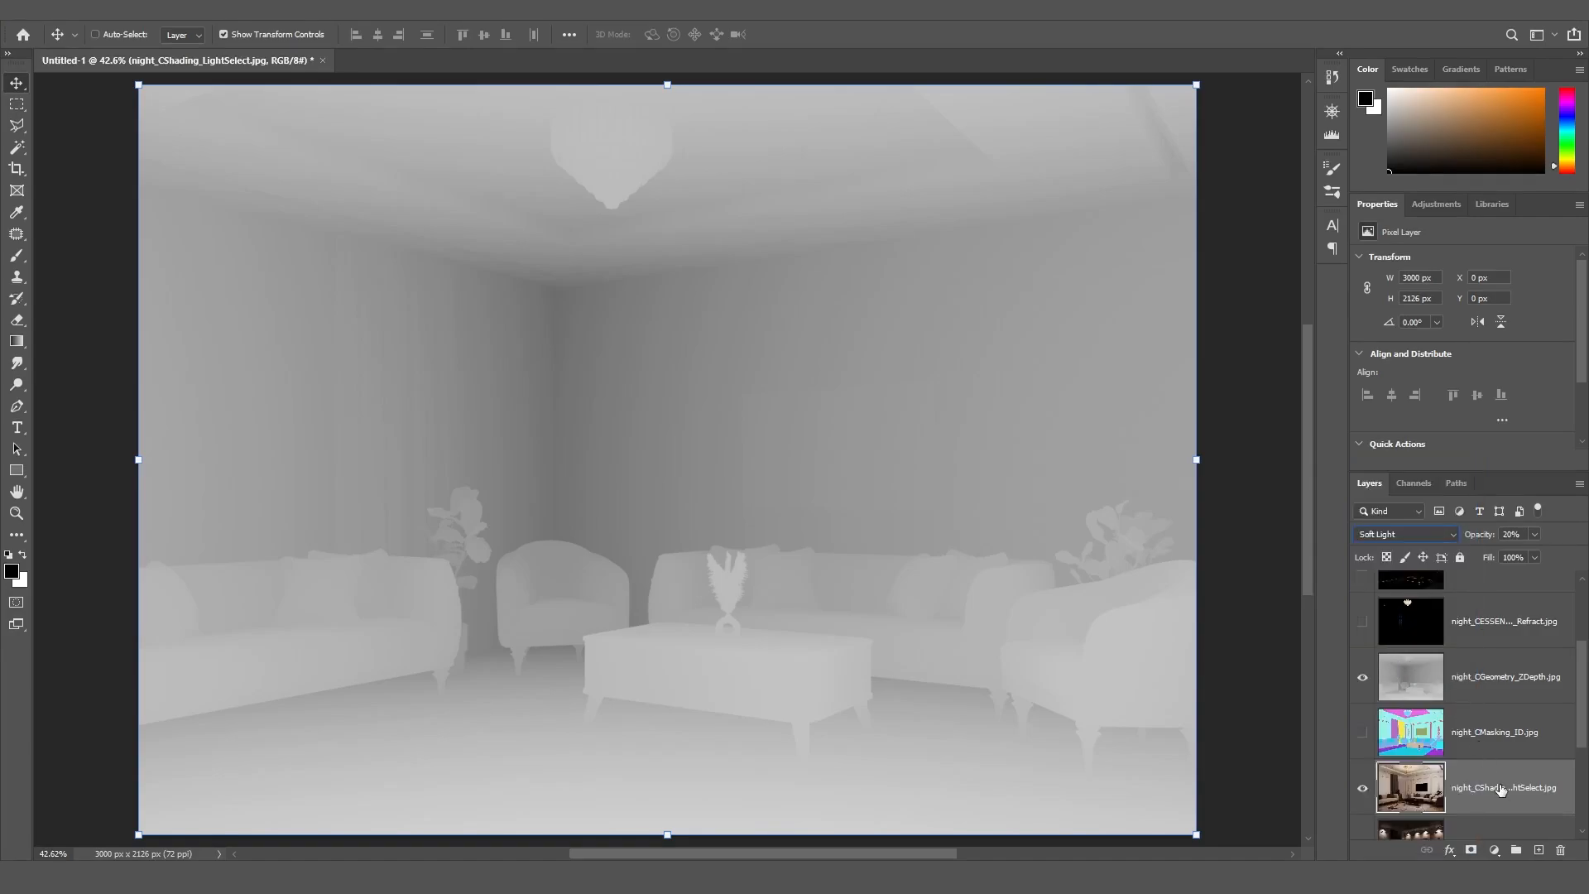
pyautogui.hotkey('ctrl', 'z')
# Blend the night_CGeometry_ZDepth.jpg layer in Soft Light mode at 20% opacity
pyautogui.click(1395, 672)
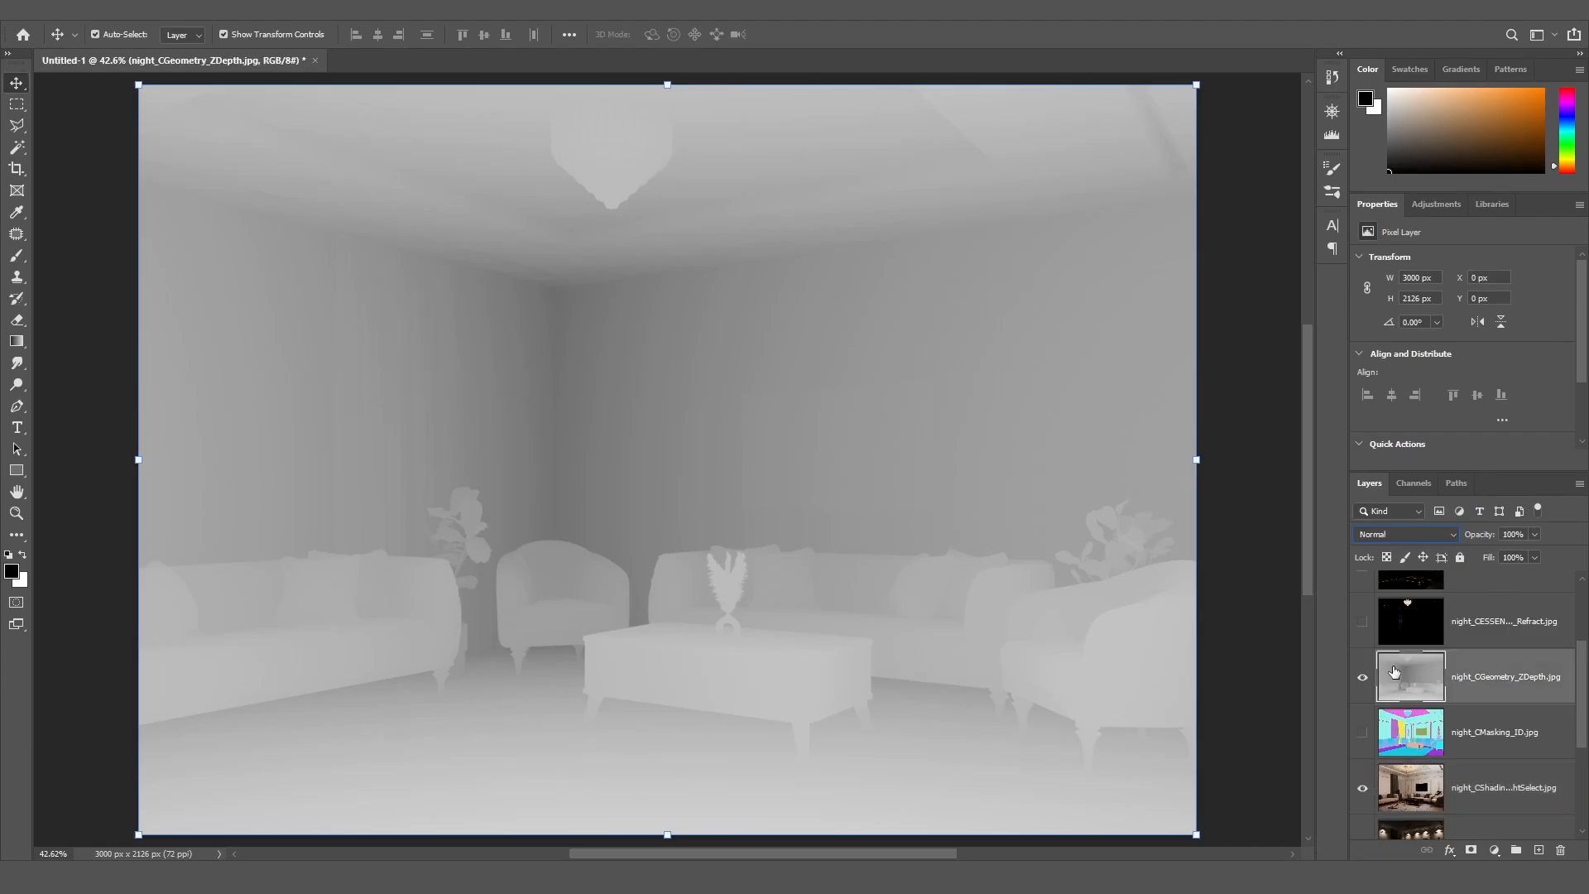
pyautogui.click(1421, 534)
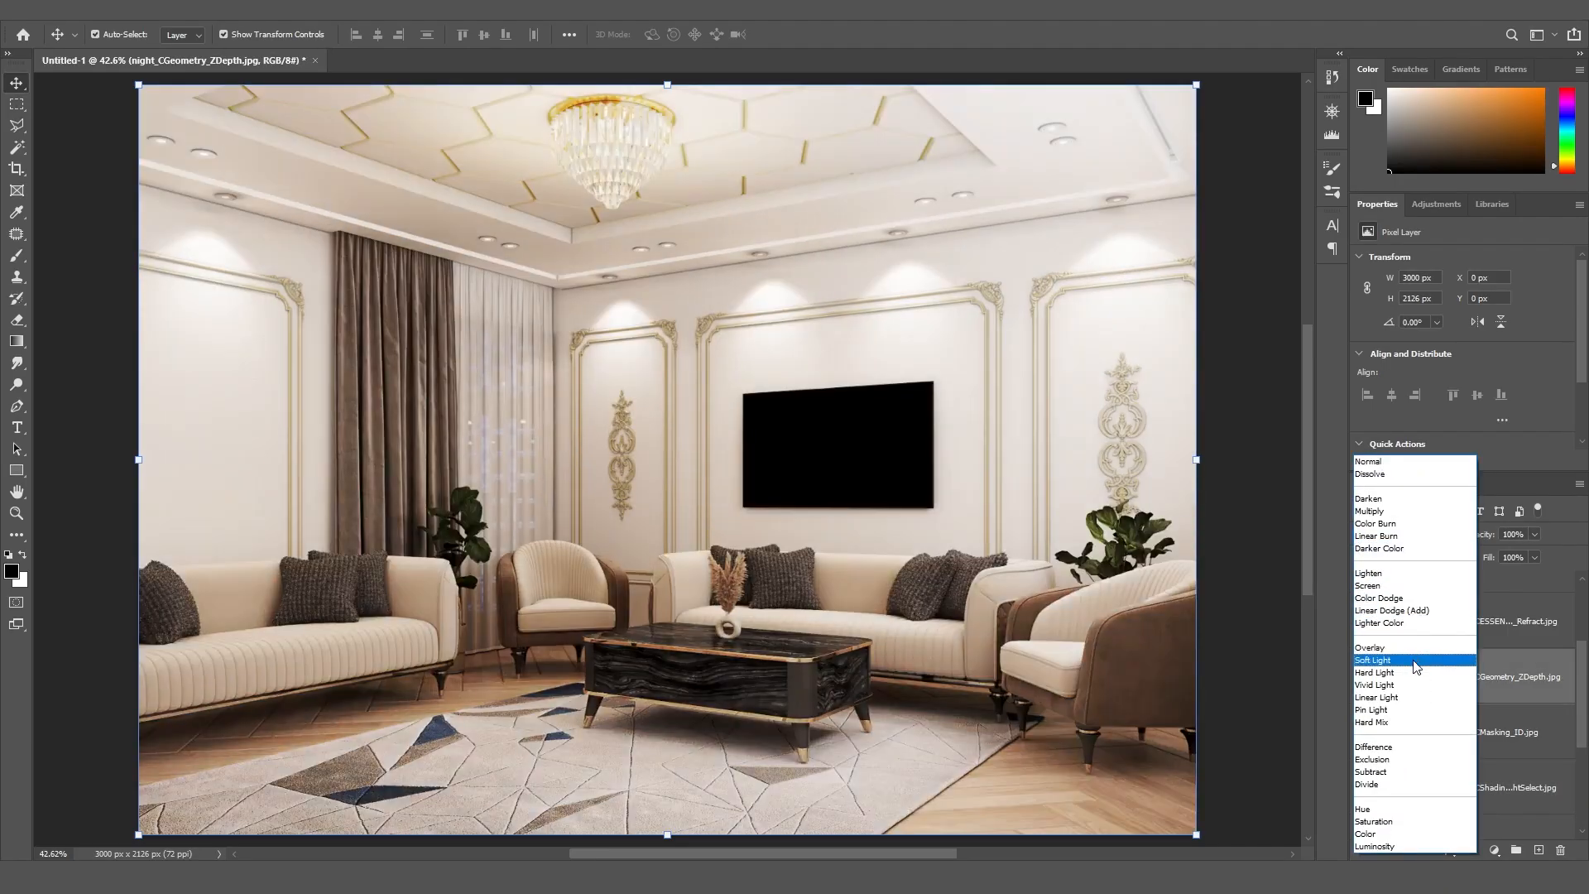
pyautogui.click(1416, 667)
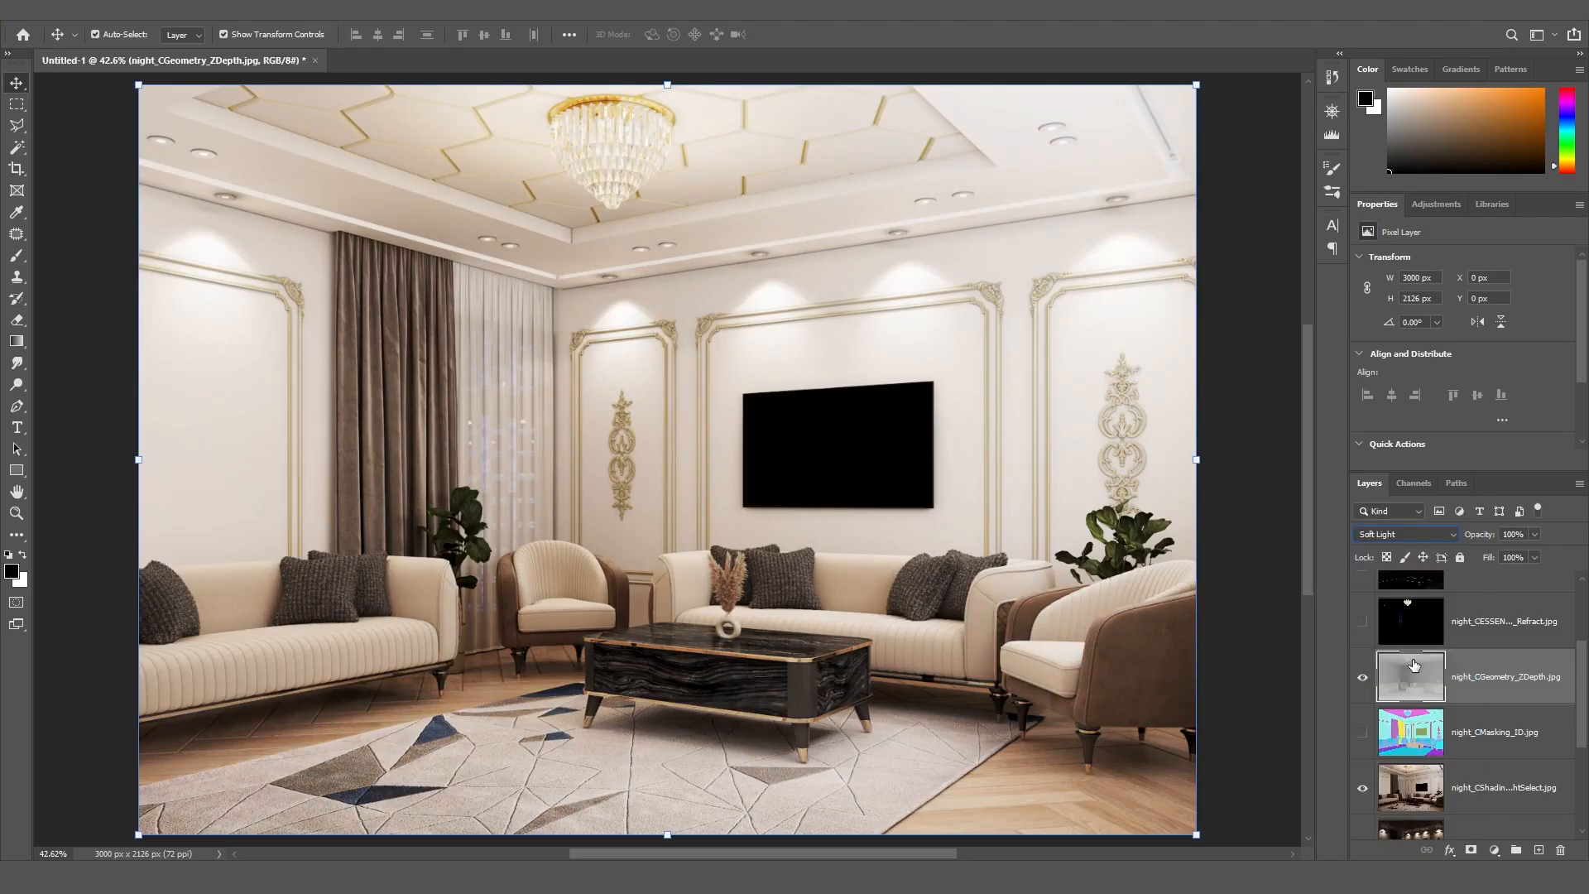
pyautogui.click(1514, 534)
pyautogui.write('20')
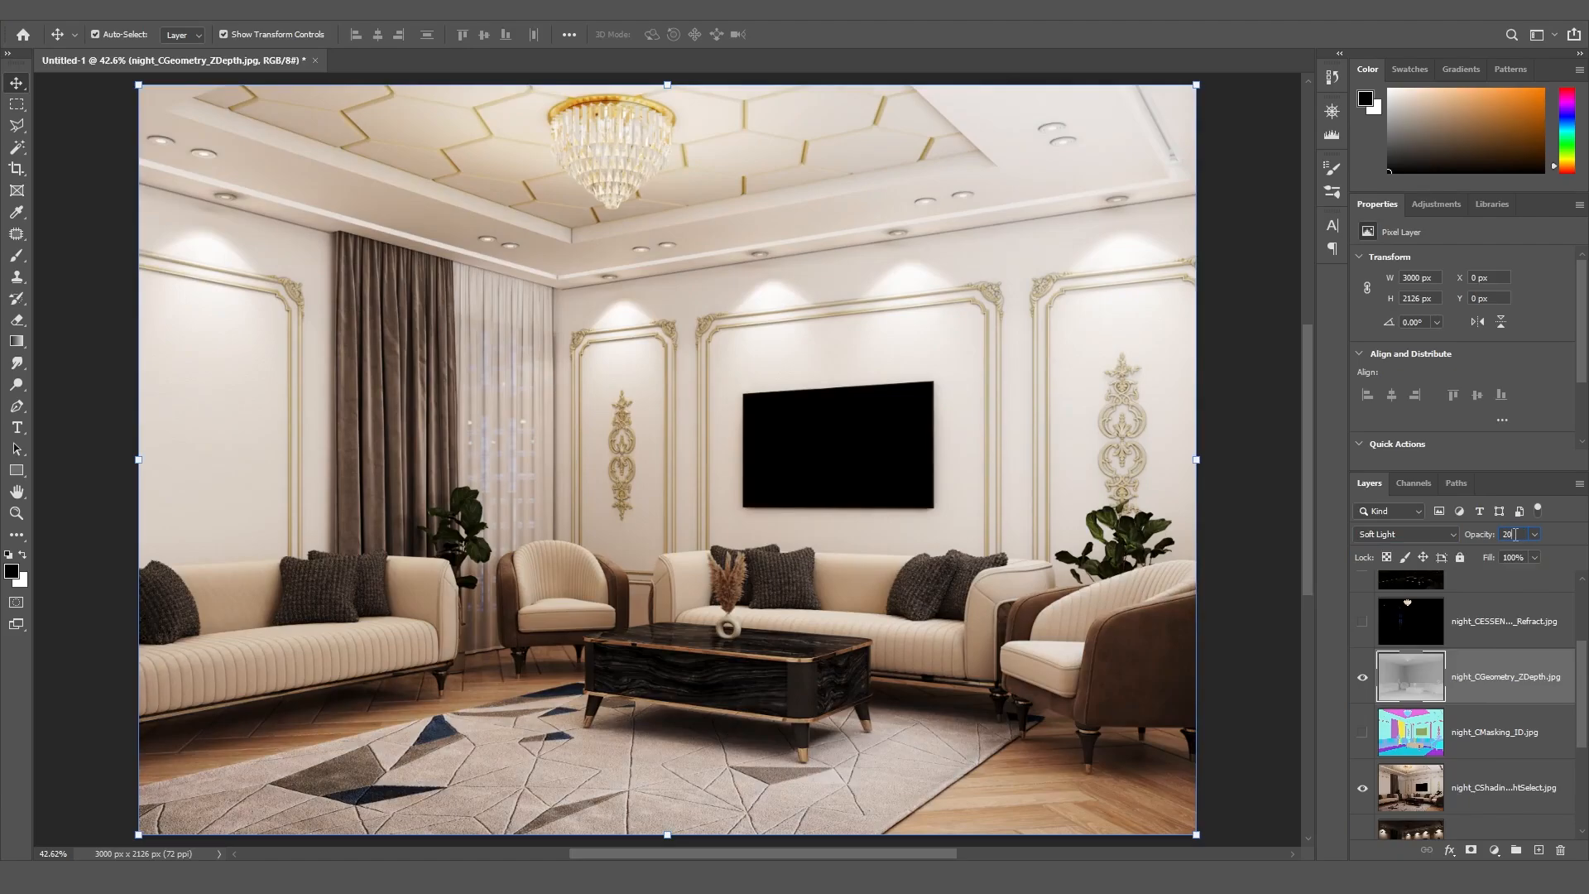
# Compare the image with and without the night_CGeometry_ZDepth.jpg layer, and leave that layer hidden
pyautogui.click(1363, 679)
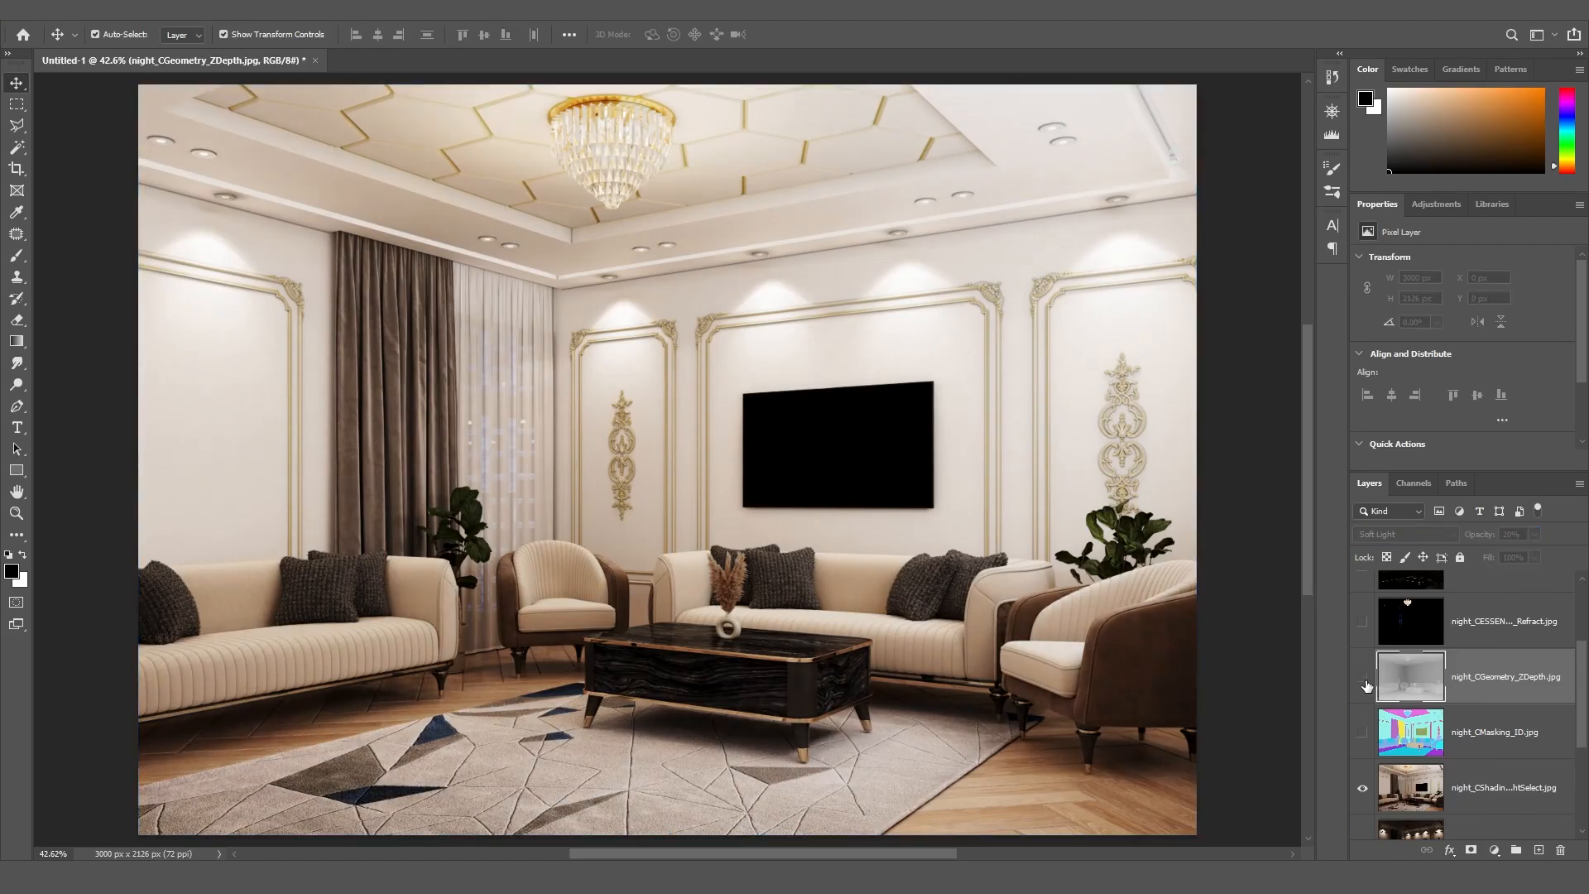
pyautogui.click(1364, 681)
pyautogui.click(1363, 681)
# Show the night_CESSENTIAL_Refract.jpg layer and blend it in Screen mode at 50% opacity
pyautogui.scroll(3, 1581, 689)
pyautogui.click(1364, 753)
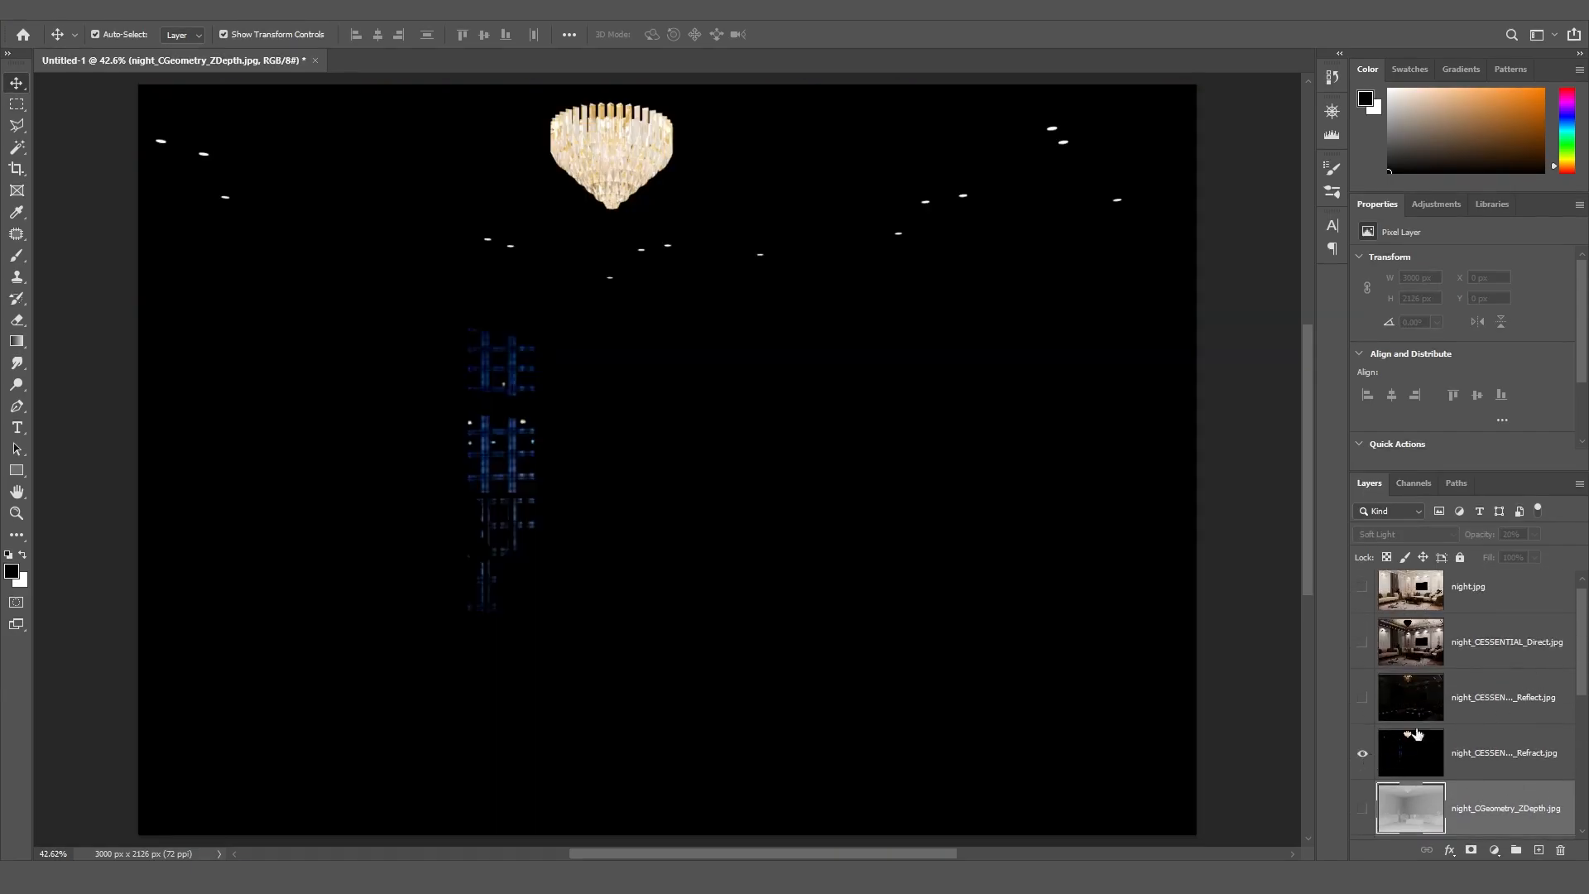
pyautogui.click(1465, 752)
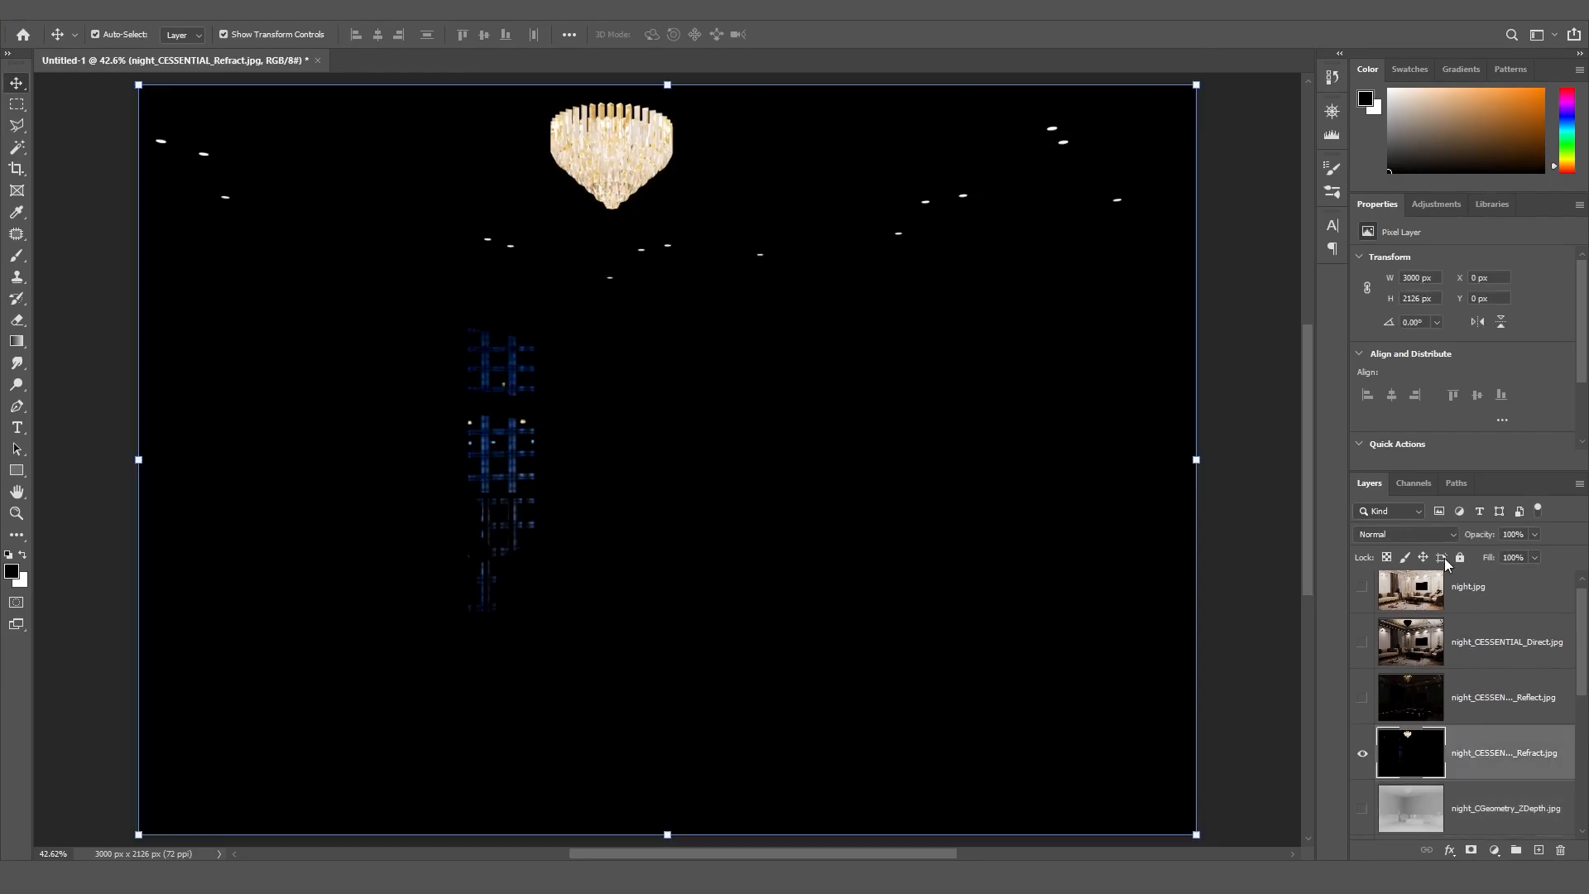
pyautogui.click(1426, 534)
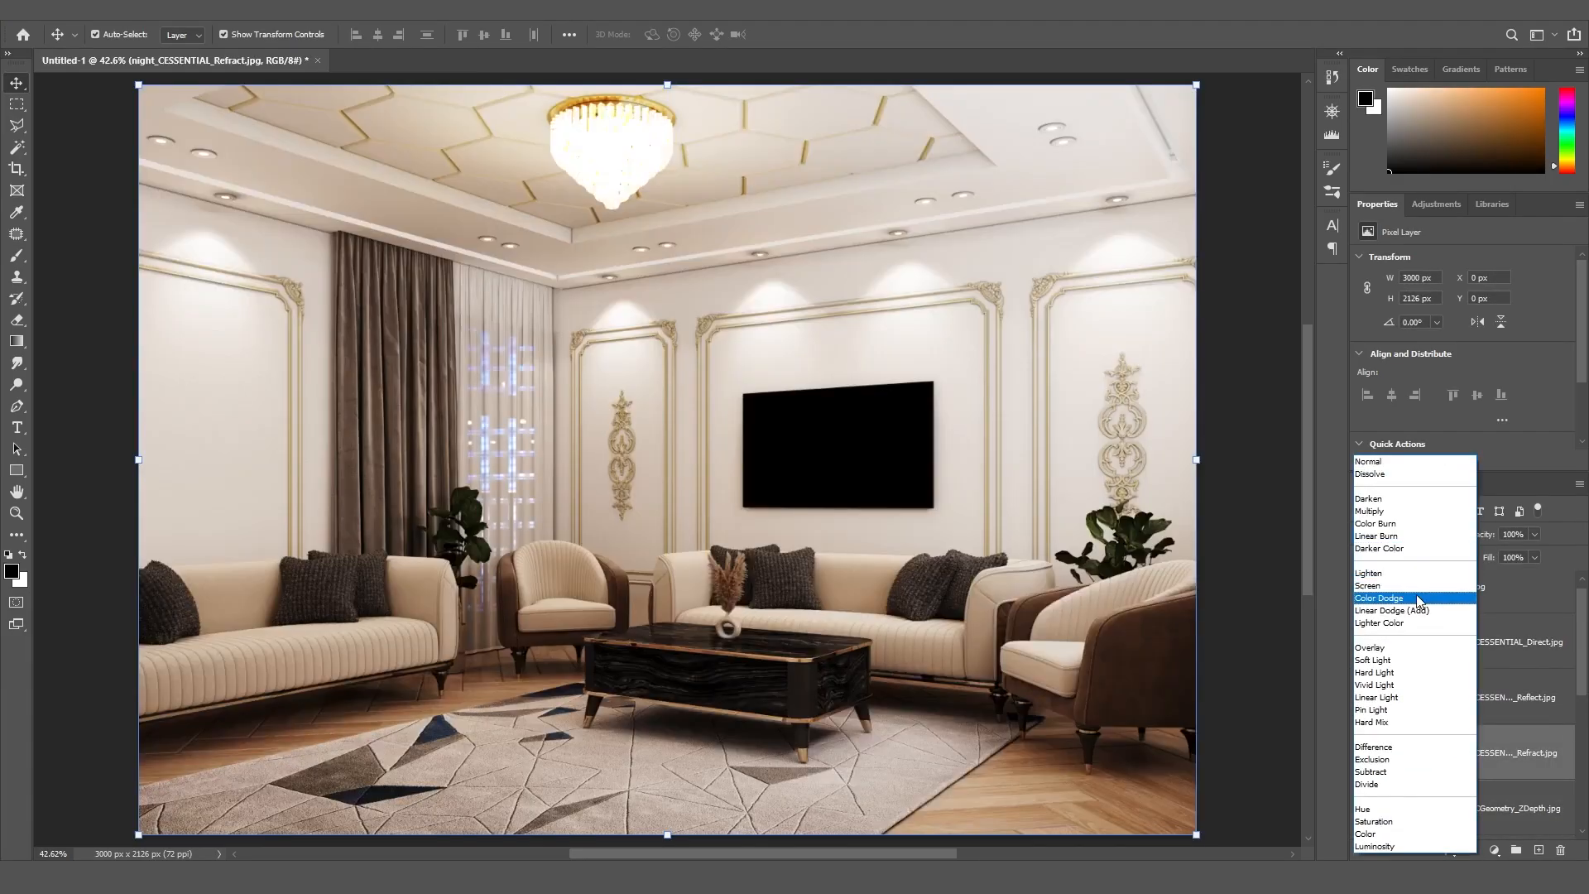
pyautogui.click(1417, 587)
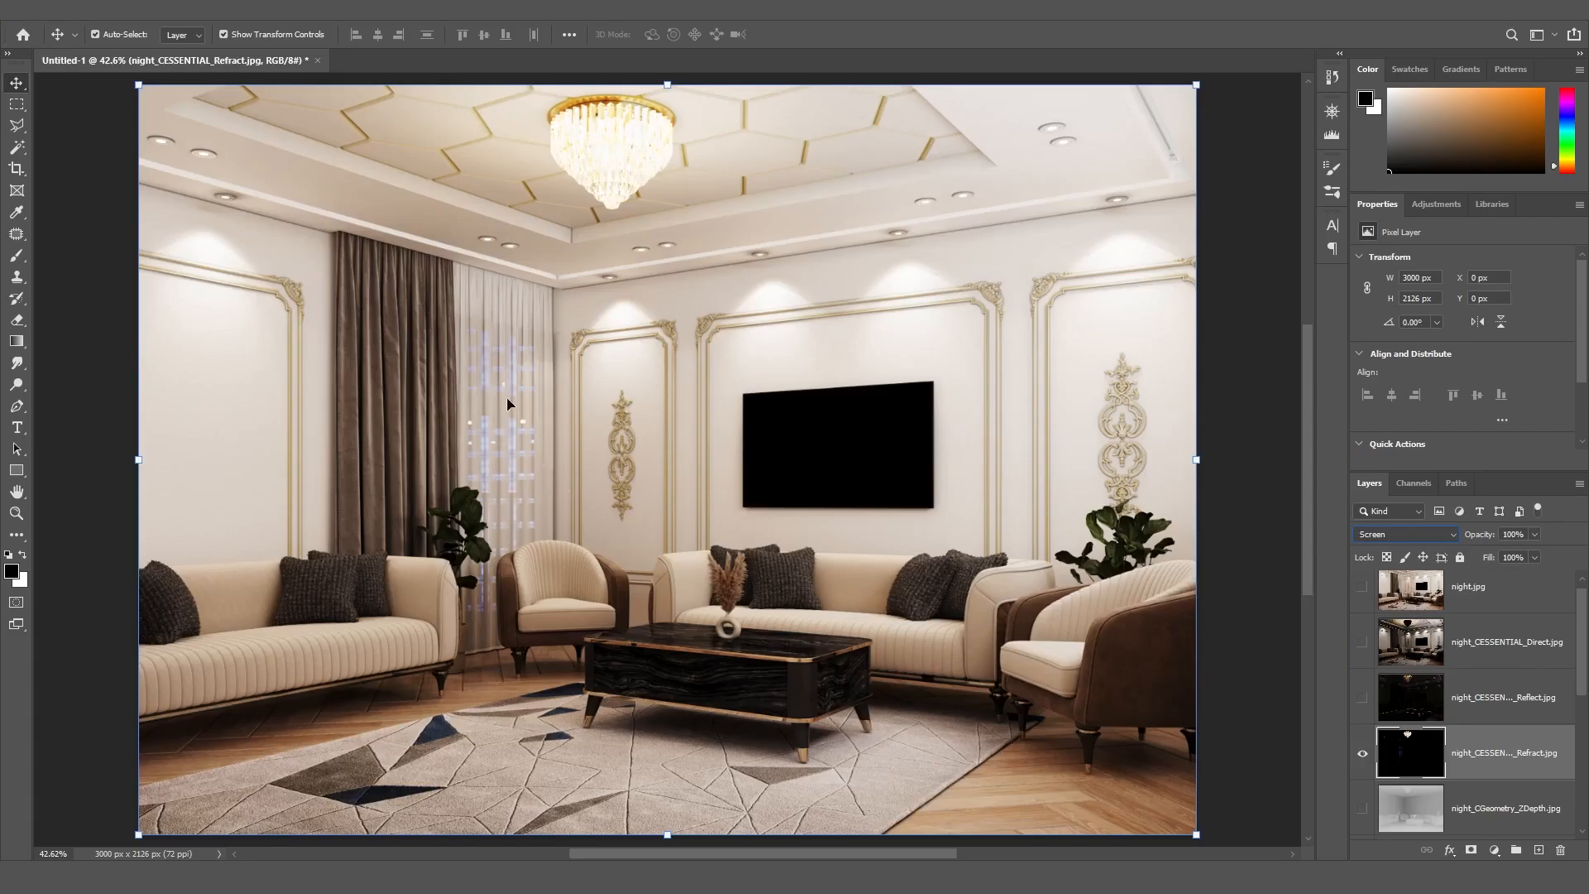
pyautogui.click(1514, 534)
pyautogui.write('50')
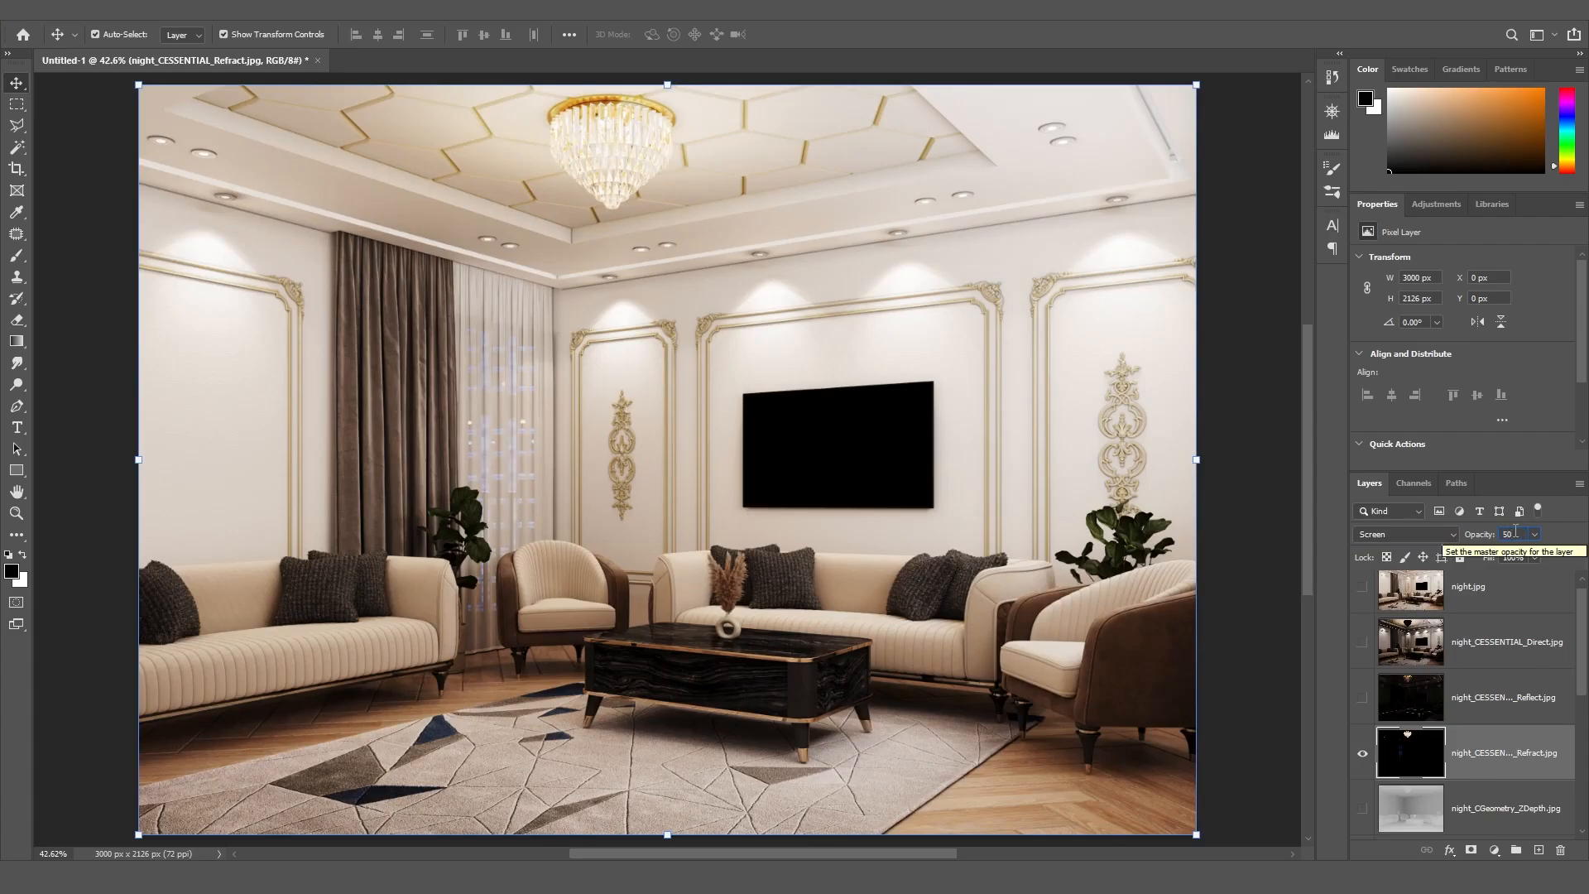
pyautogui.press('Return')
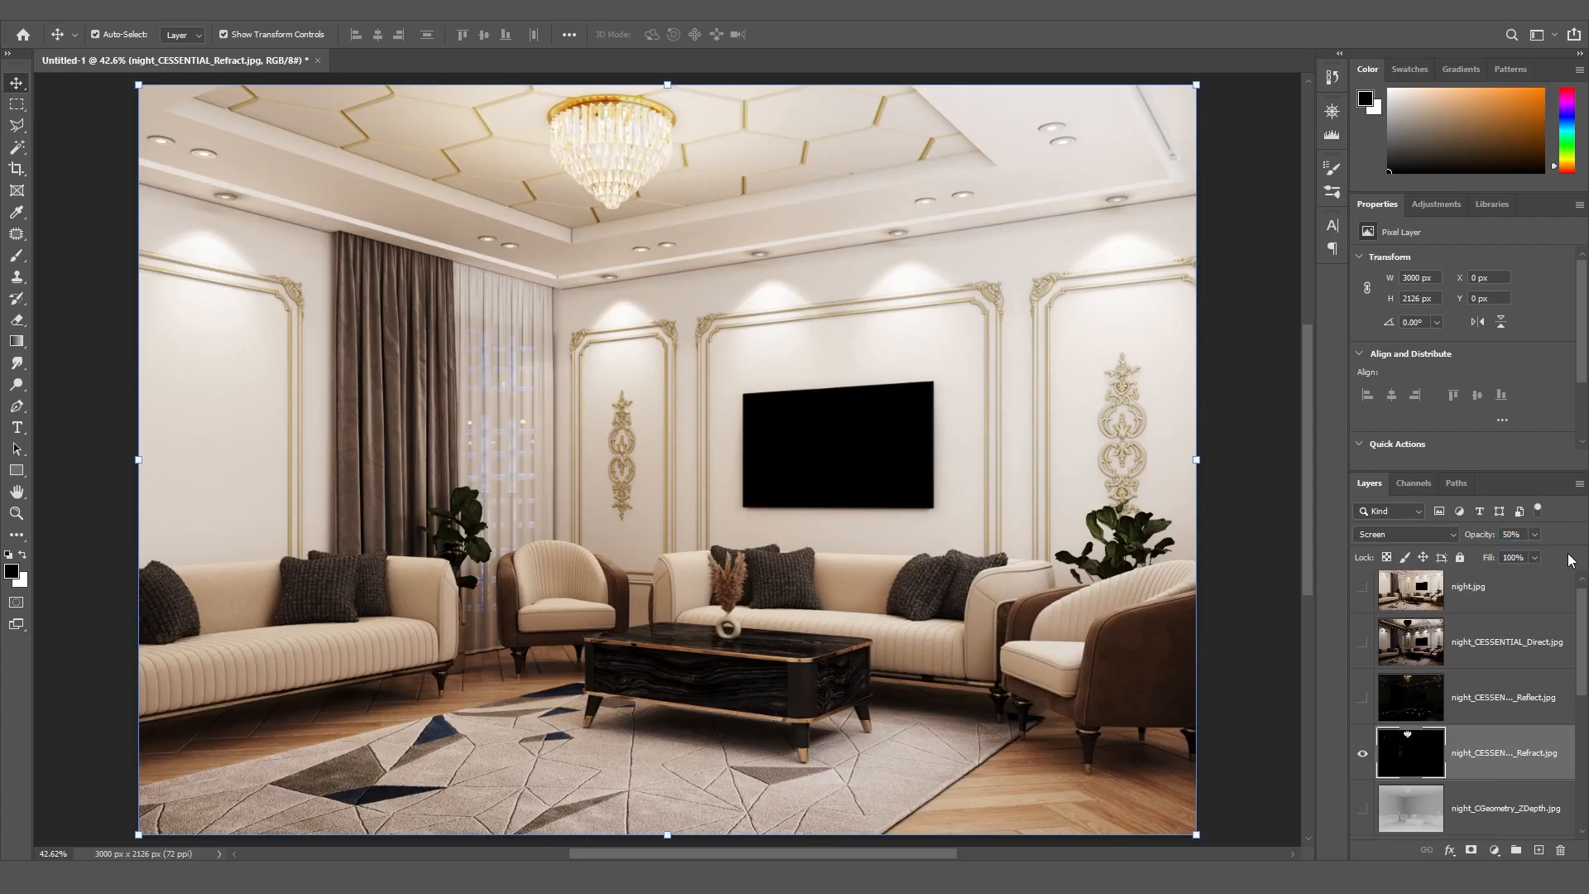
# Show the night_CESSENTIAL_Reflect.jpg layer and set its blend mode to Screen
pyautogui.moveTo(1586, 636); pyautogui.dragTo(1586, 617)
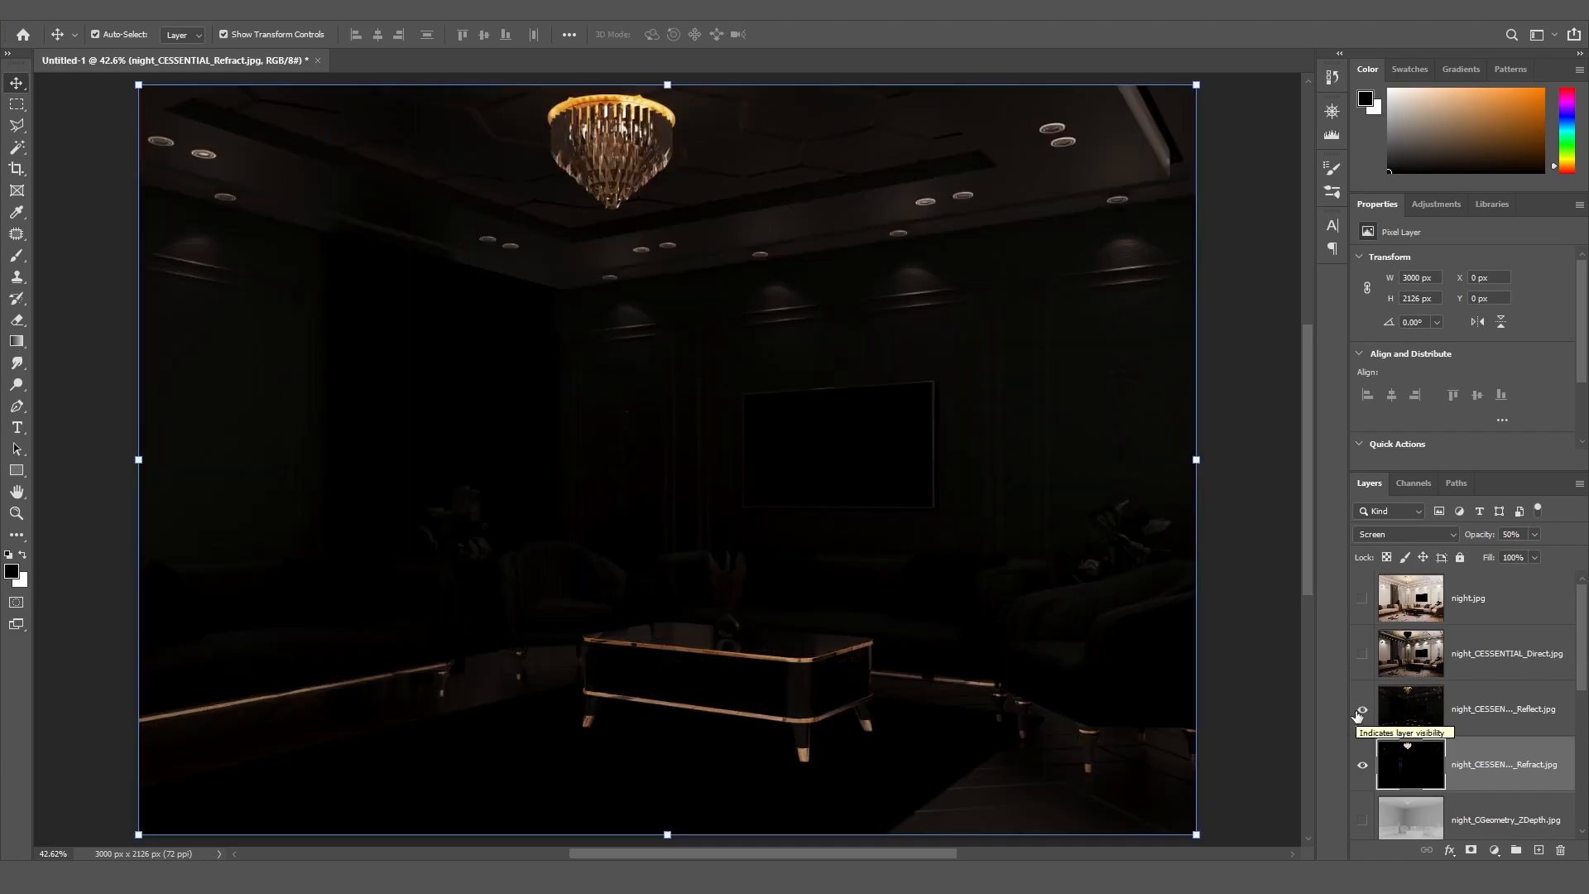
pyautogui.click(1503, 702)
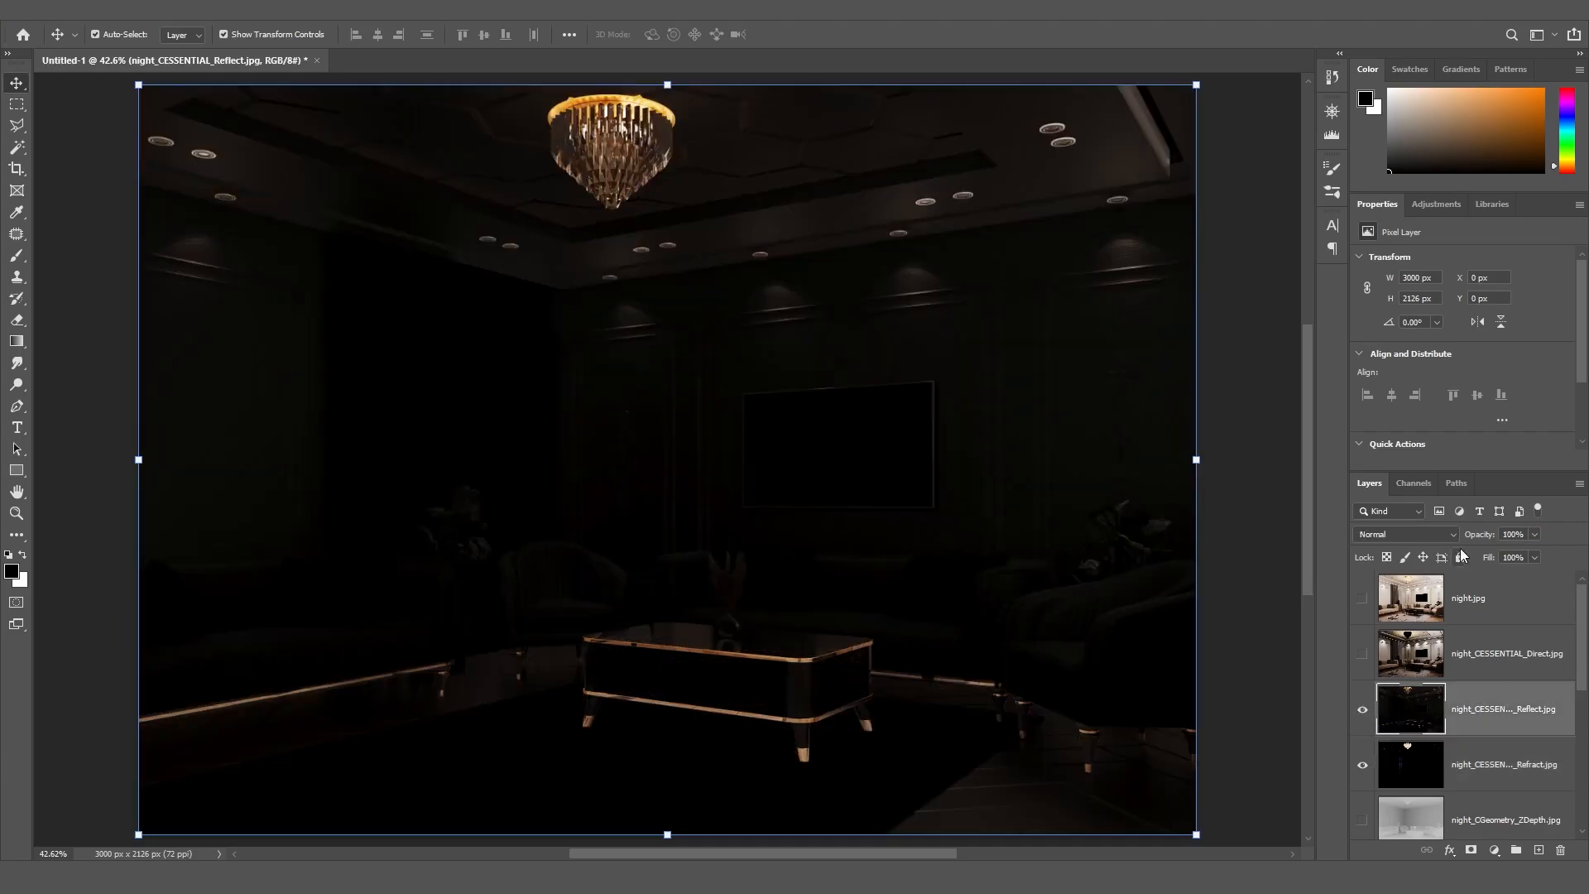
pyautogui.click(1440, 535)
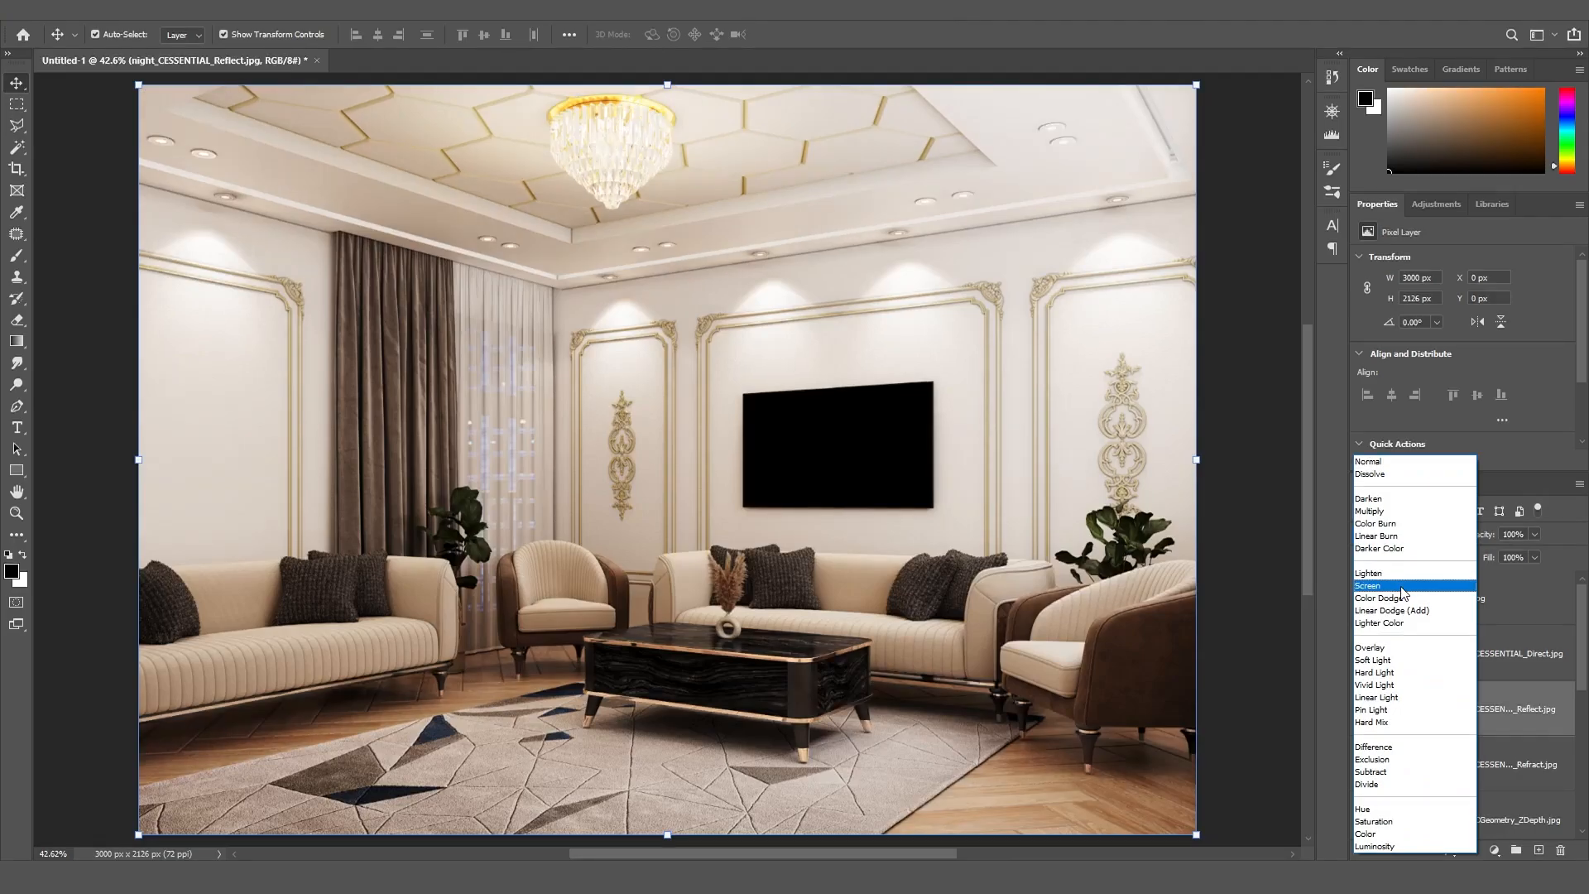
pyautogui.click(1402, 587)
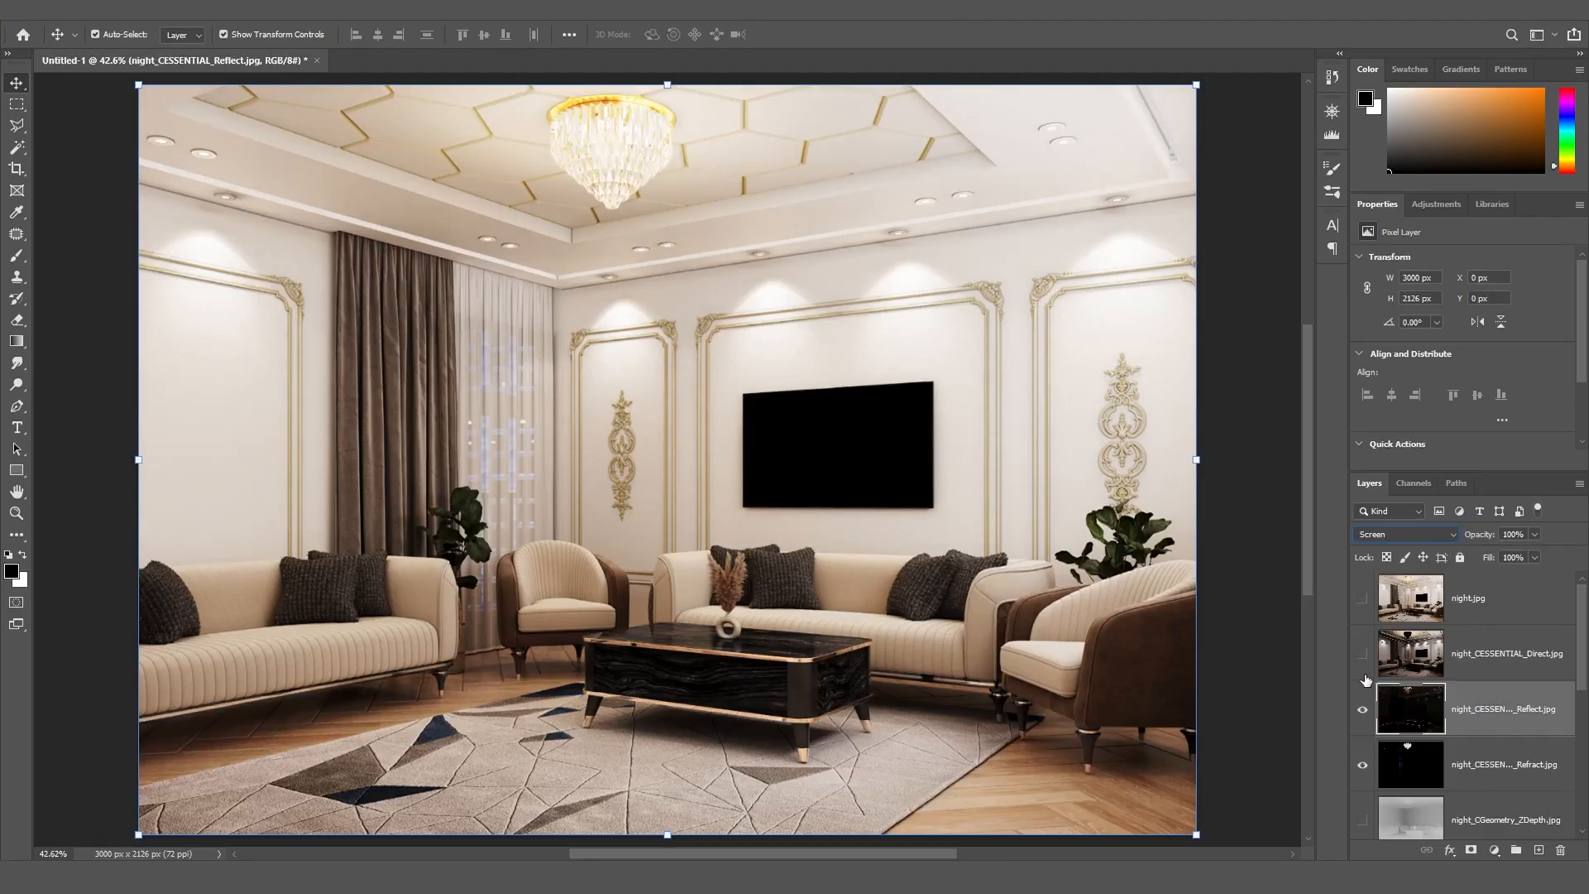
# Compare the image with and without the night_CESSENTIAL_Reflect.jpg layer, and set that layer's opacity to 70%
pyautogui.click(1362, 709)
pyautogui.click(1363, 709)
pyautogui.click(1363, 709)
pyautogui.click(1363, 709)
pyautogui.click(1362, 709)
pyautogui.click(1362, 708)
pyautogui.write('70')
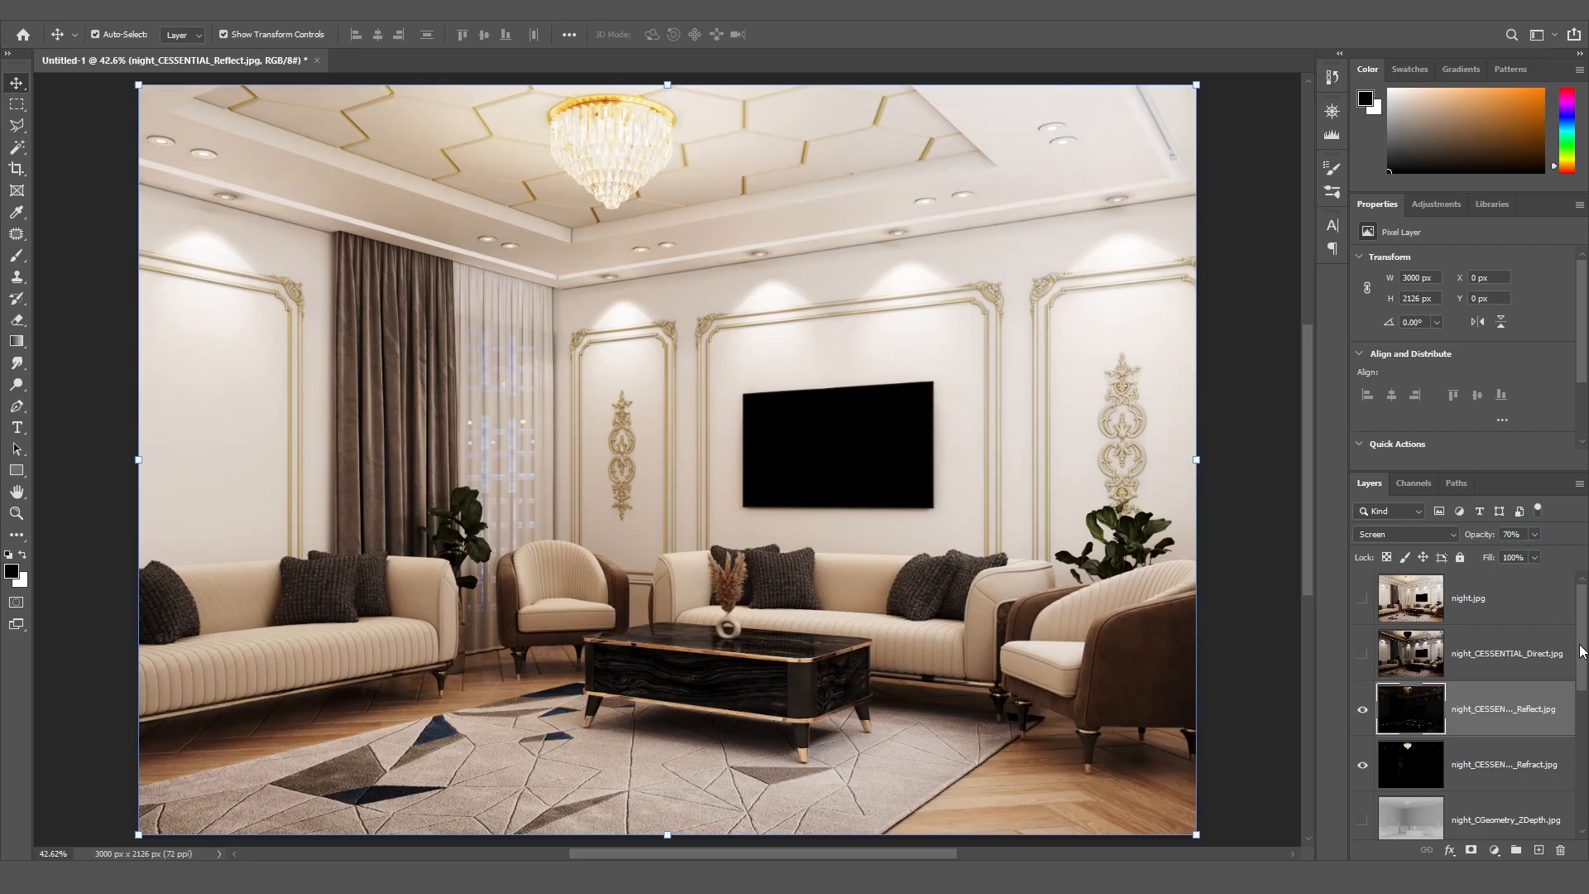
# Show the night_CESSENTIAL_Direct.jpg layer and set its blend mode to Soft Light
pyautogui.click(1362, 656)
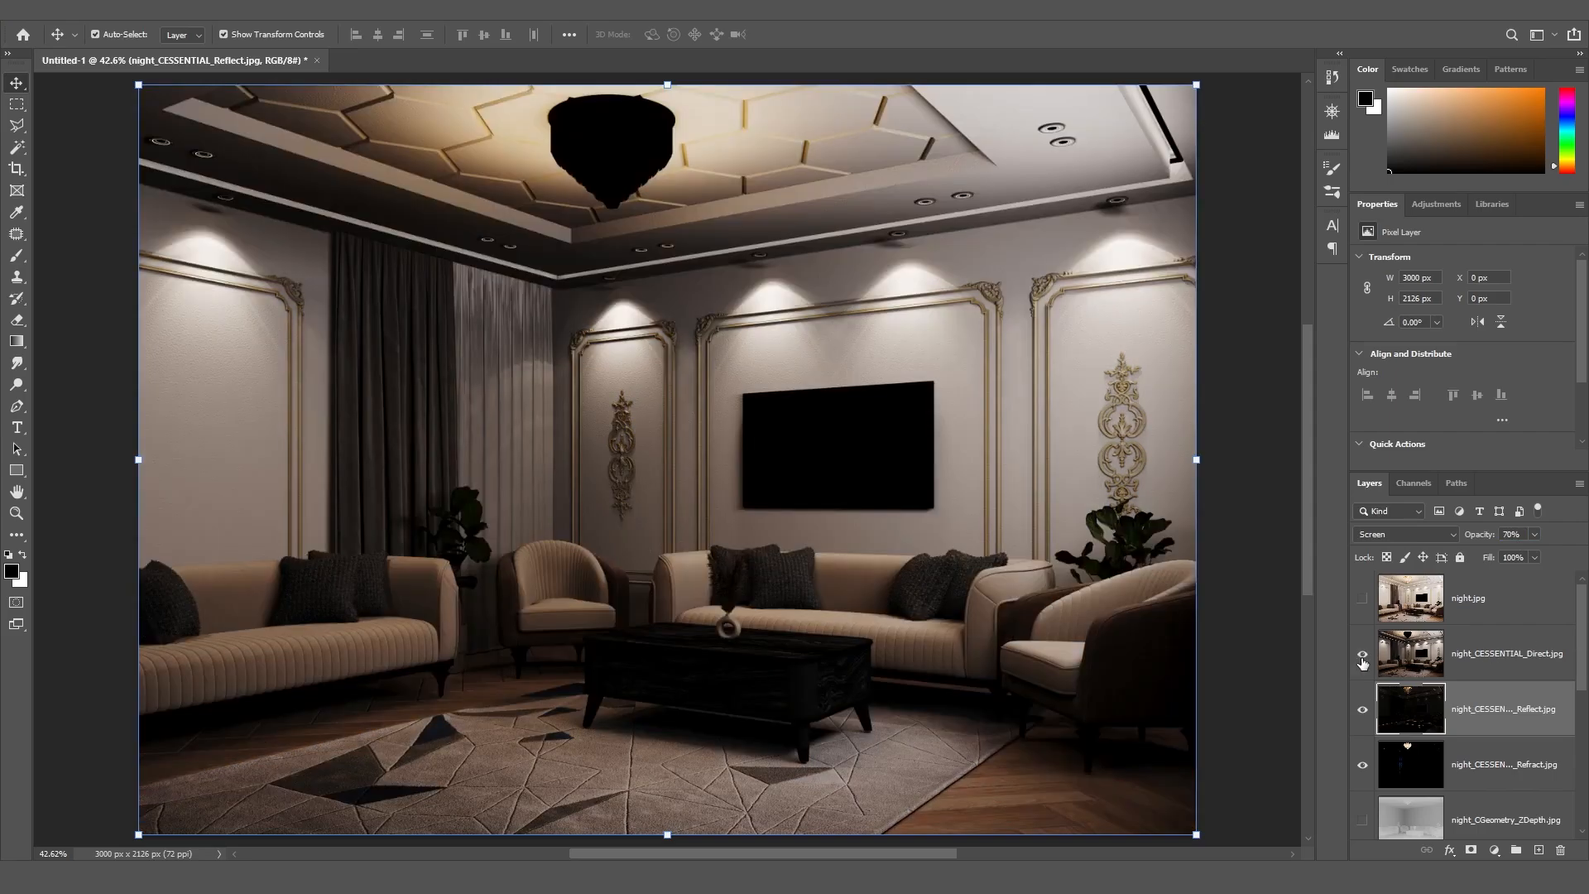
pyautogui.click(1363, 658)
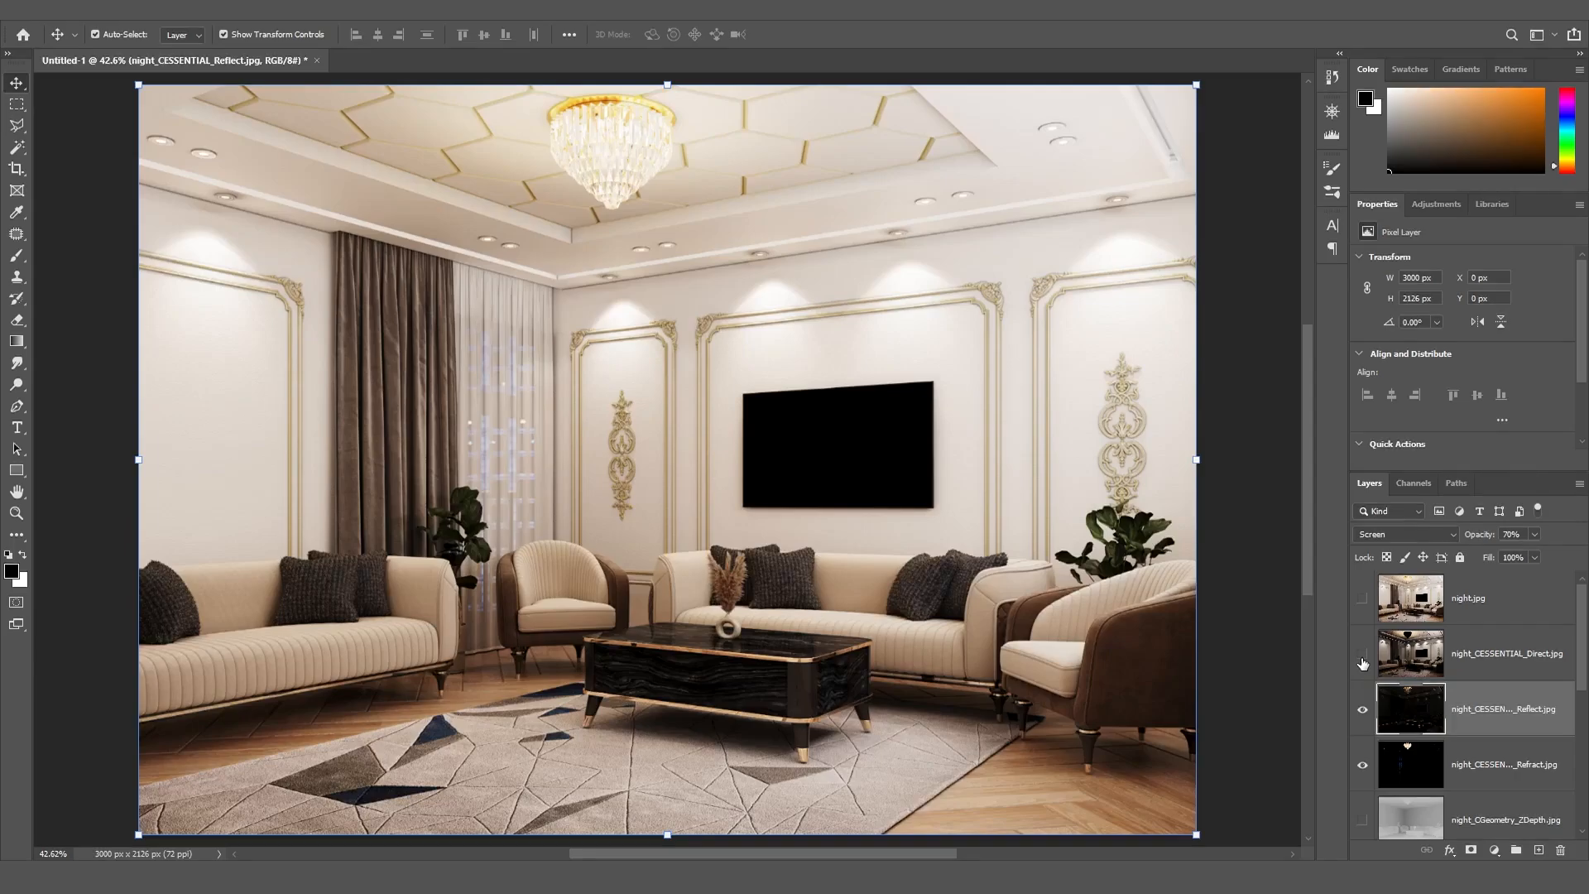
pyautogui.click(1363, 655)
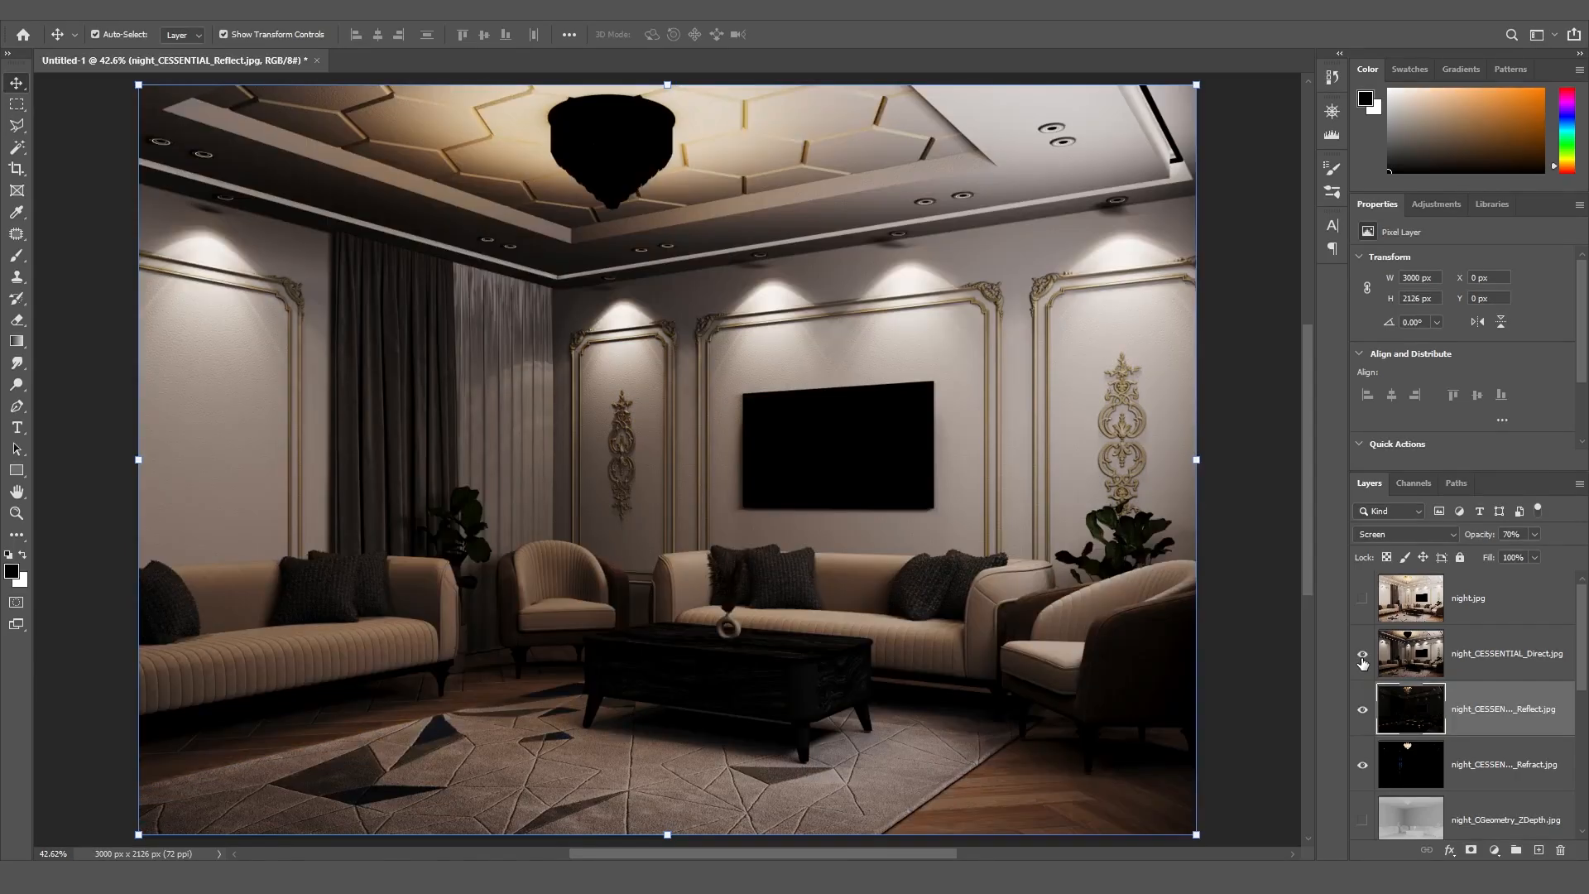
pyautogui.click(1463, 664)
pyautogui.click(1436, 533)
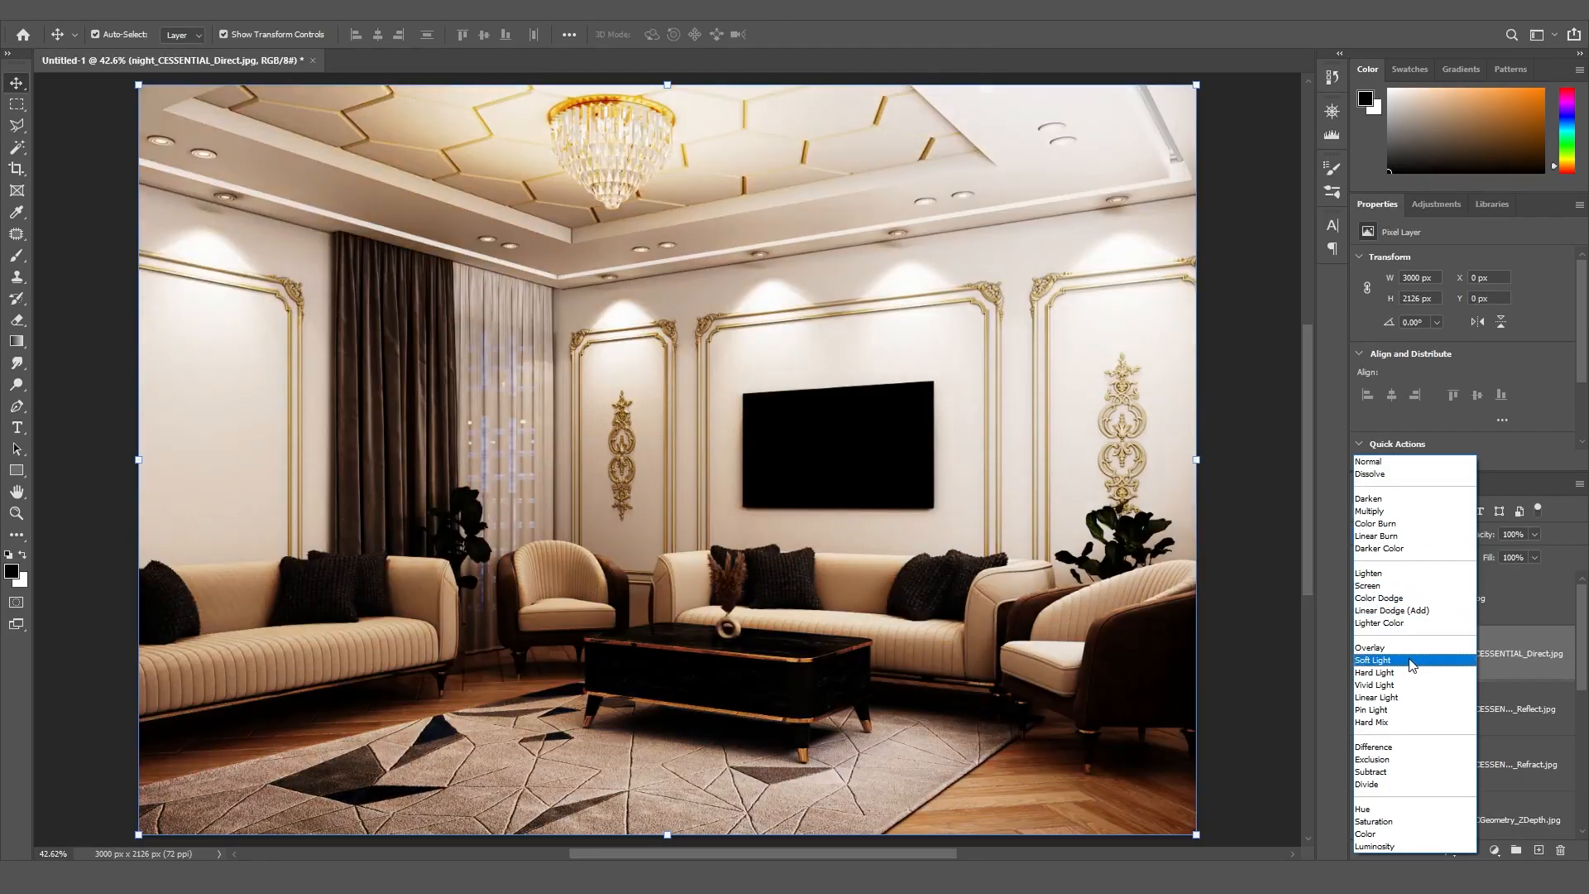
pyautogui.click(1412, 661)
# Set the night_CESSENTIAL_Direct.jpg layer's opacity to 70% and compare the image with and without the layer
pyautogui.click(1363, 661)
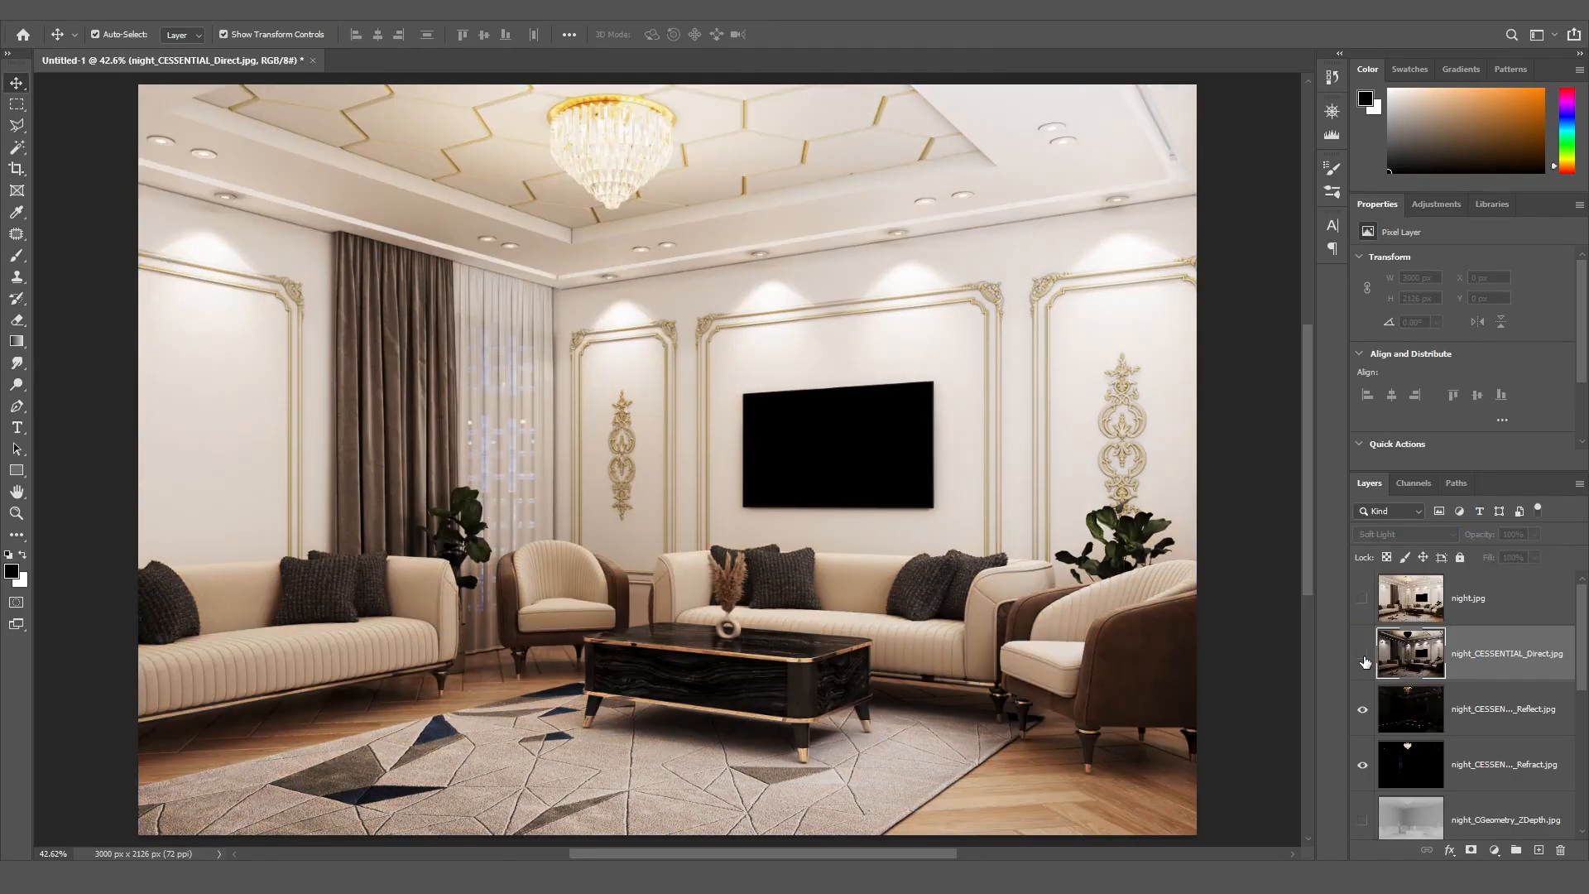
pyautogui.click(1363, 657)
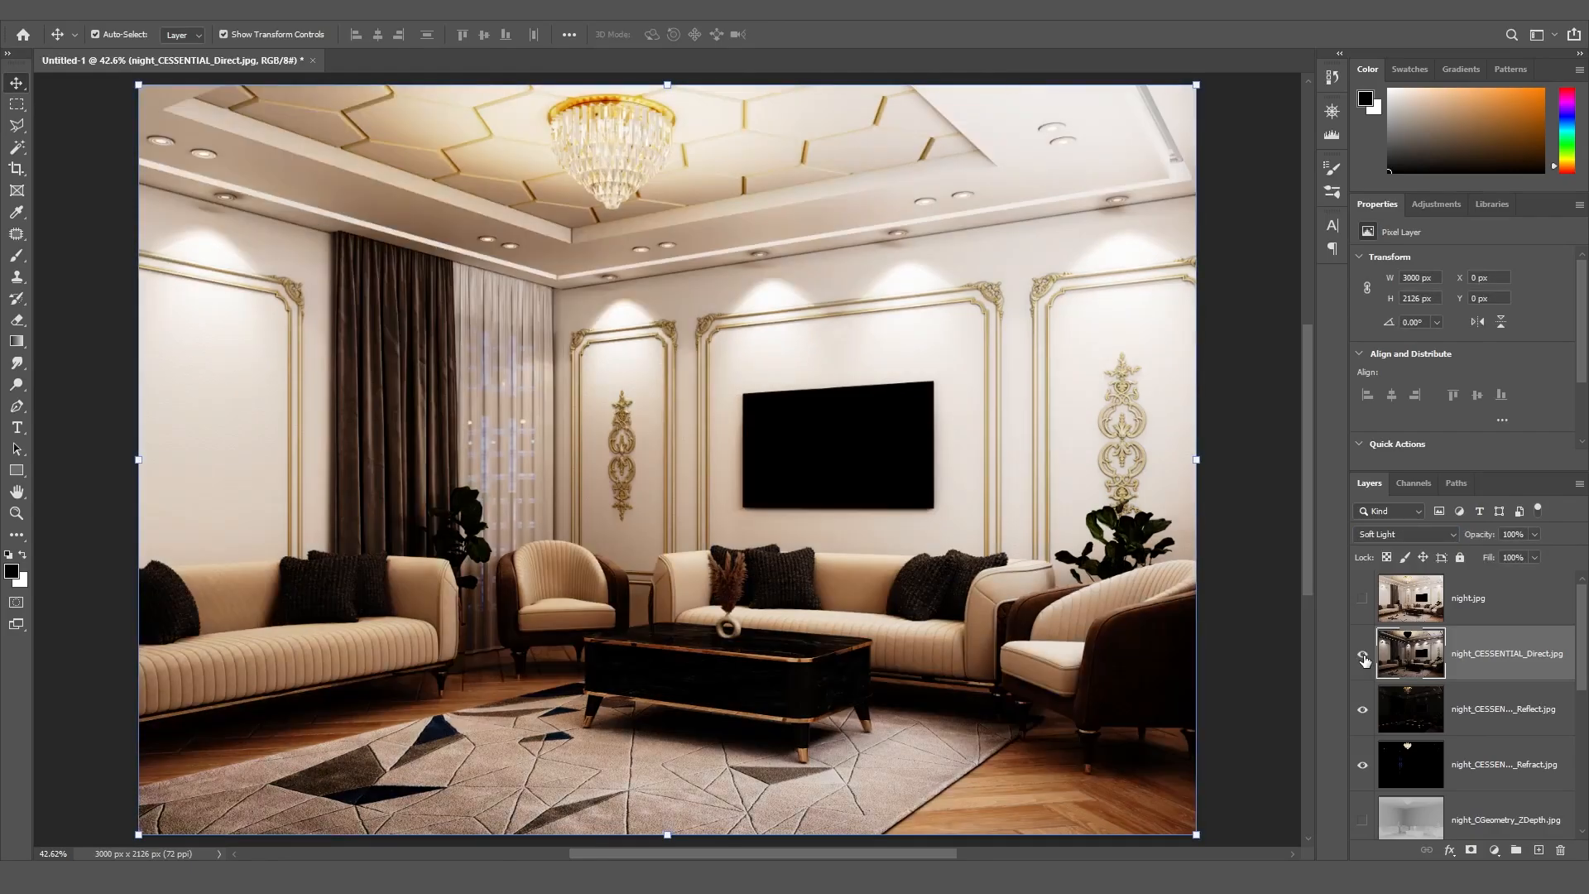
pyautogui.click(1365, 658)
pyautogui.click(1363, 658)
pyautogui.write('70')
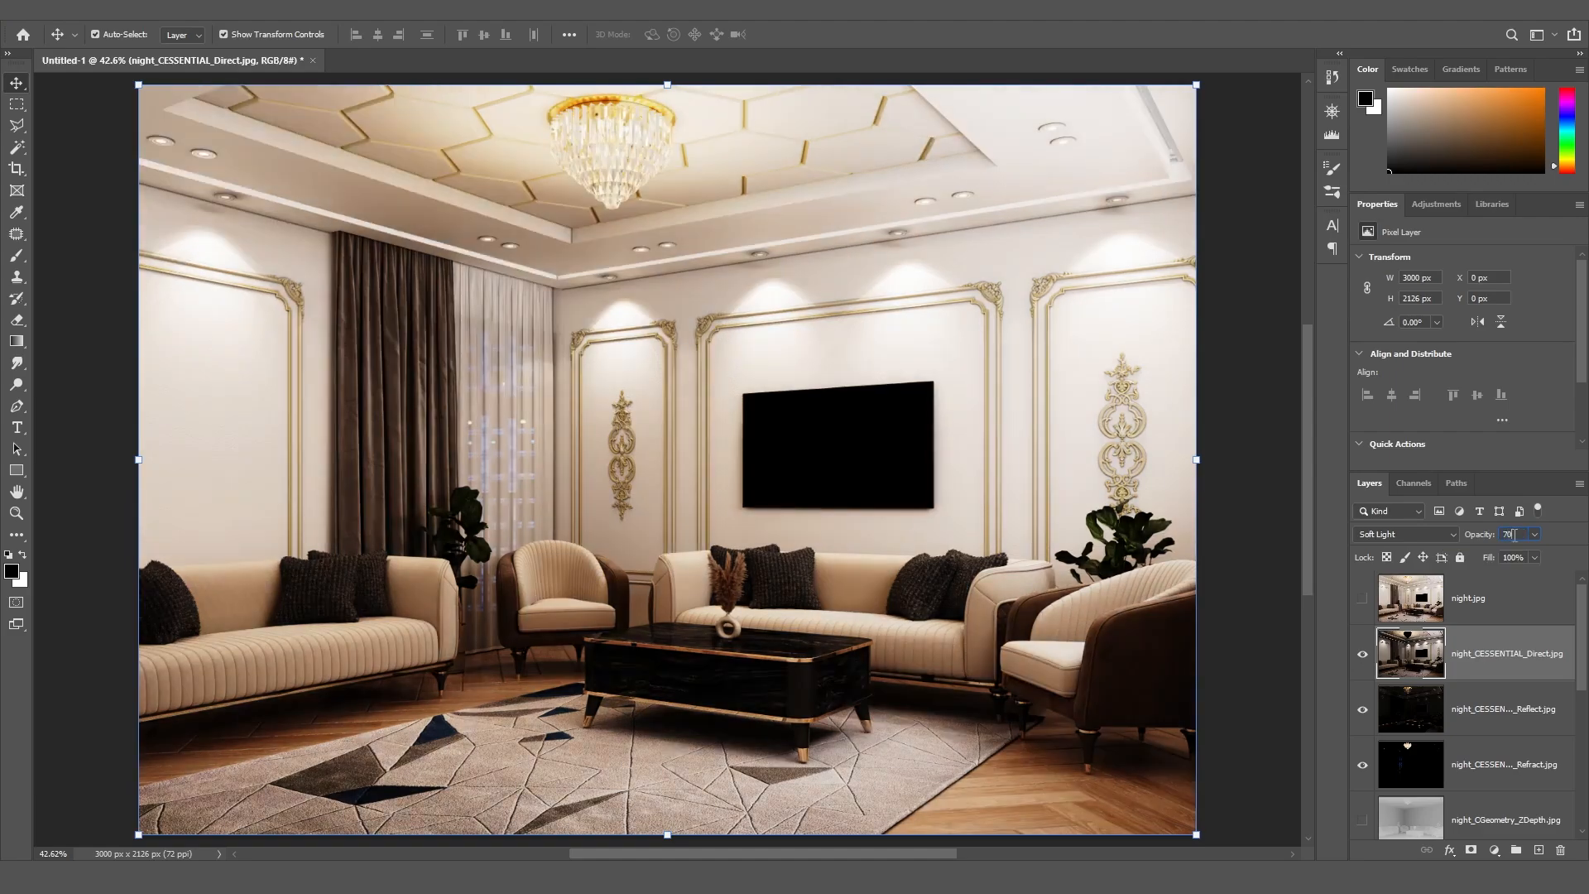
pyautogui.click(1362, 656)
pyautogui.click(1363, 657)
# Set the opacity of the night_CShading_LightSelect.jpg layer to 30%
pyautogui.scroll(-5, 1581, 613)
pyautogui.scroll(-2, 1507, 688)
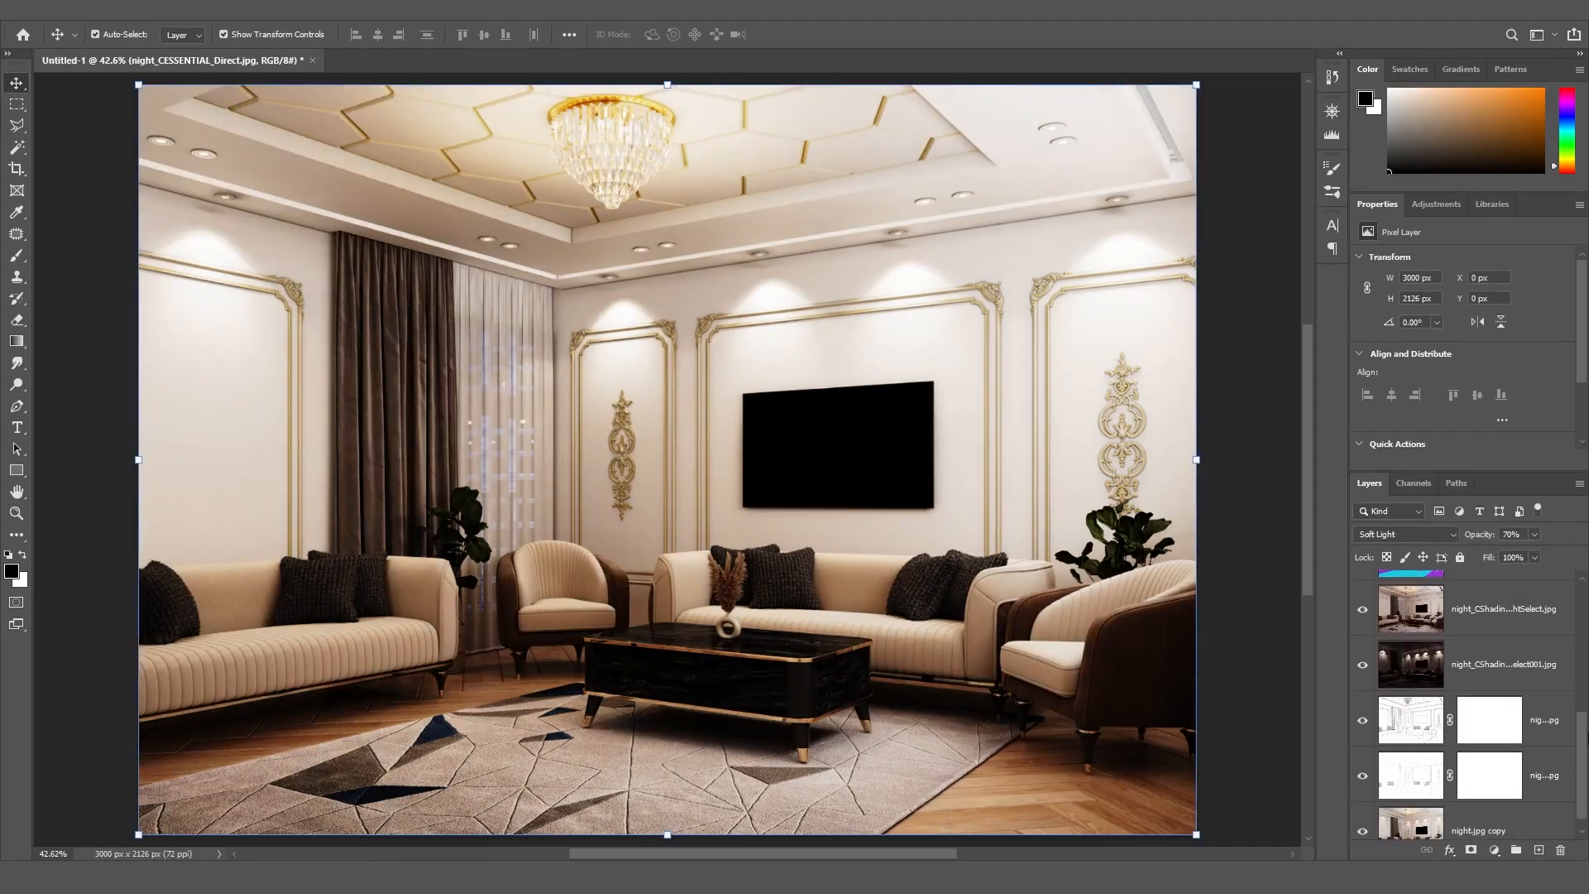
pyautogui.click(1463, 614)
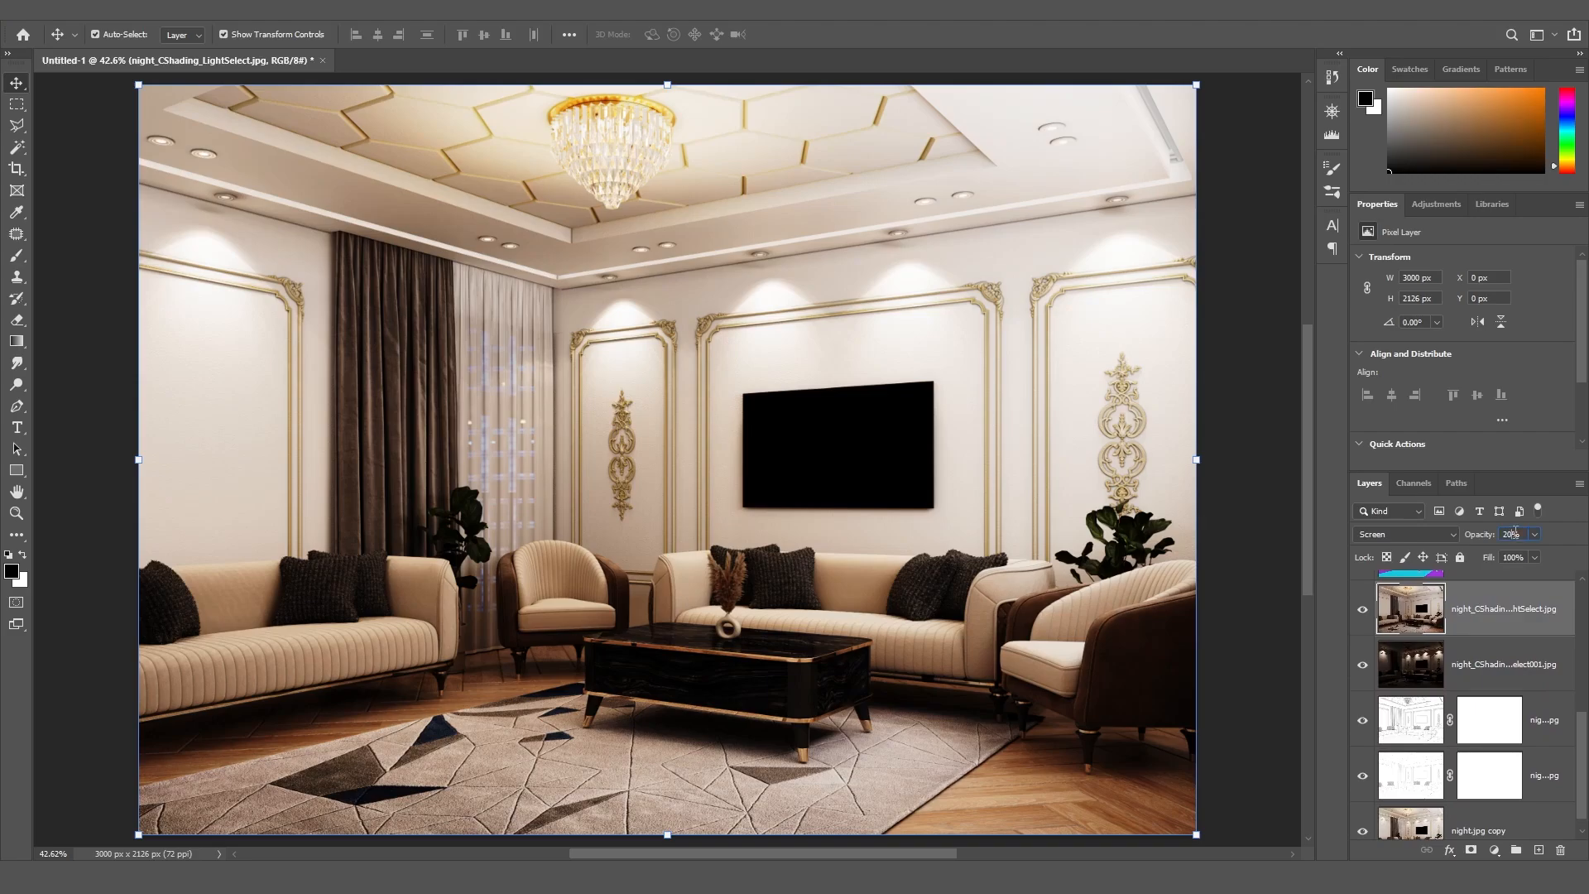
pyautogui.write('30')
# Set the opacity of the night_CESSENTIAL_Direct.jpg layer to 60%
pyautogui.moveTo(1586, 750); pyautogui.dragTo(1586, 613)
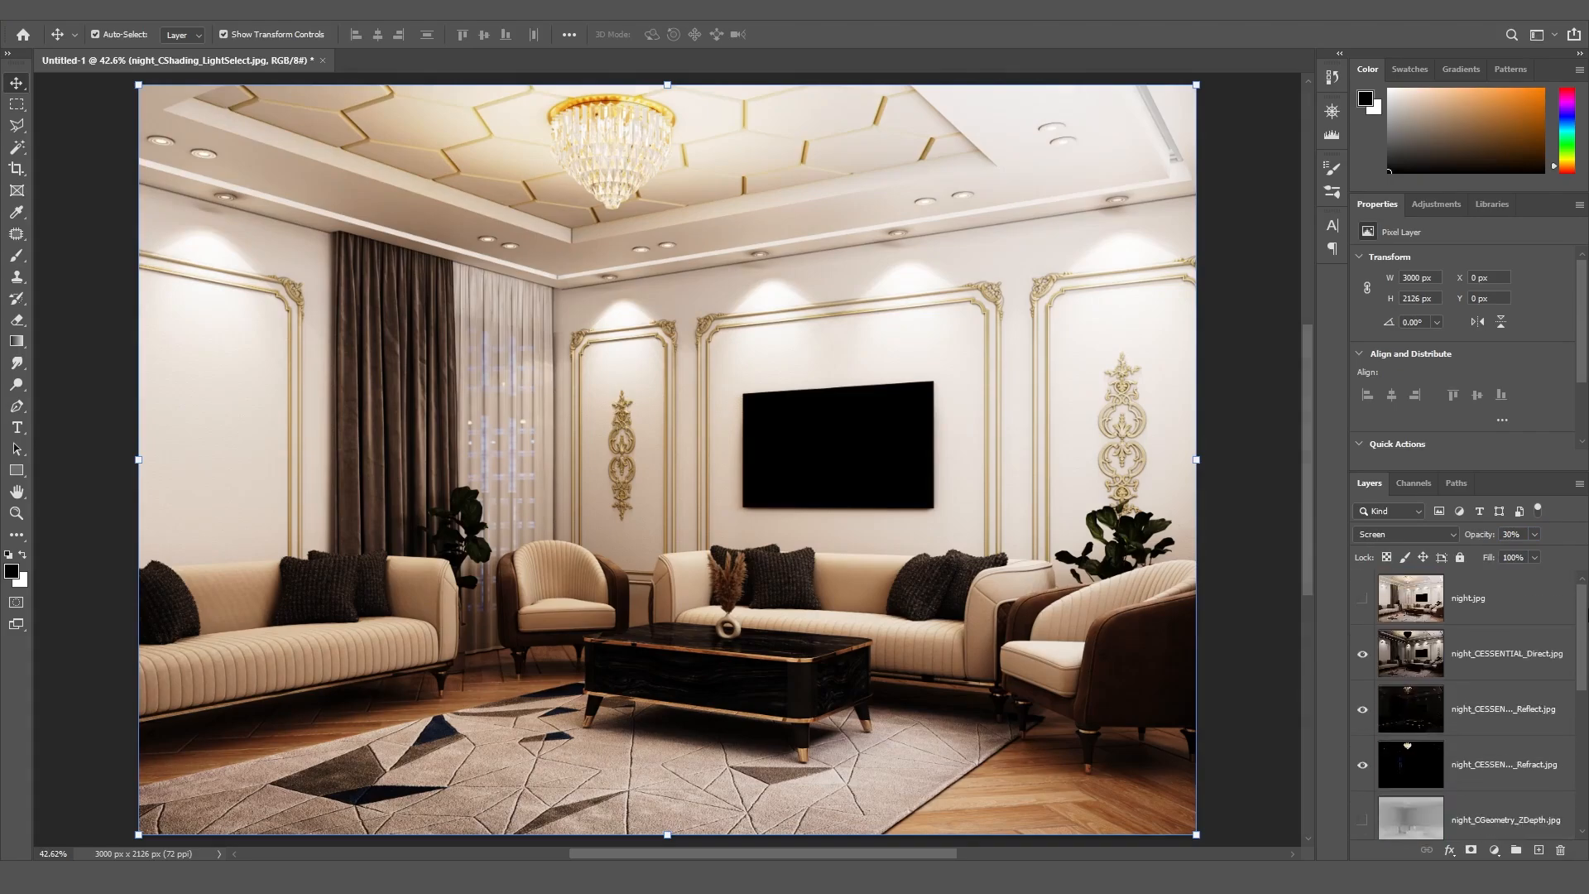
pyautogui.click(1410, 659)
pyautogui.write('60')
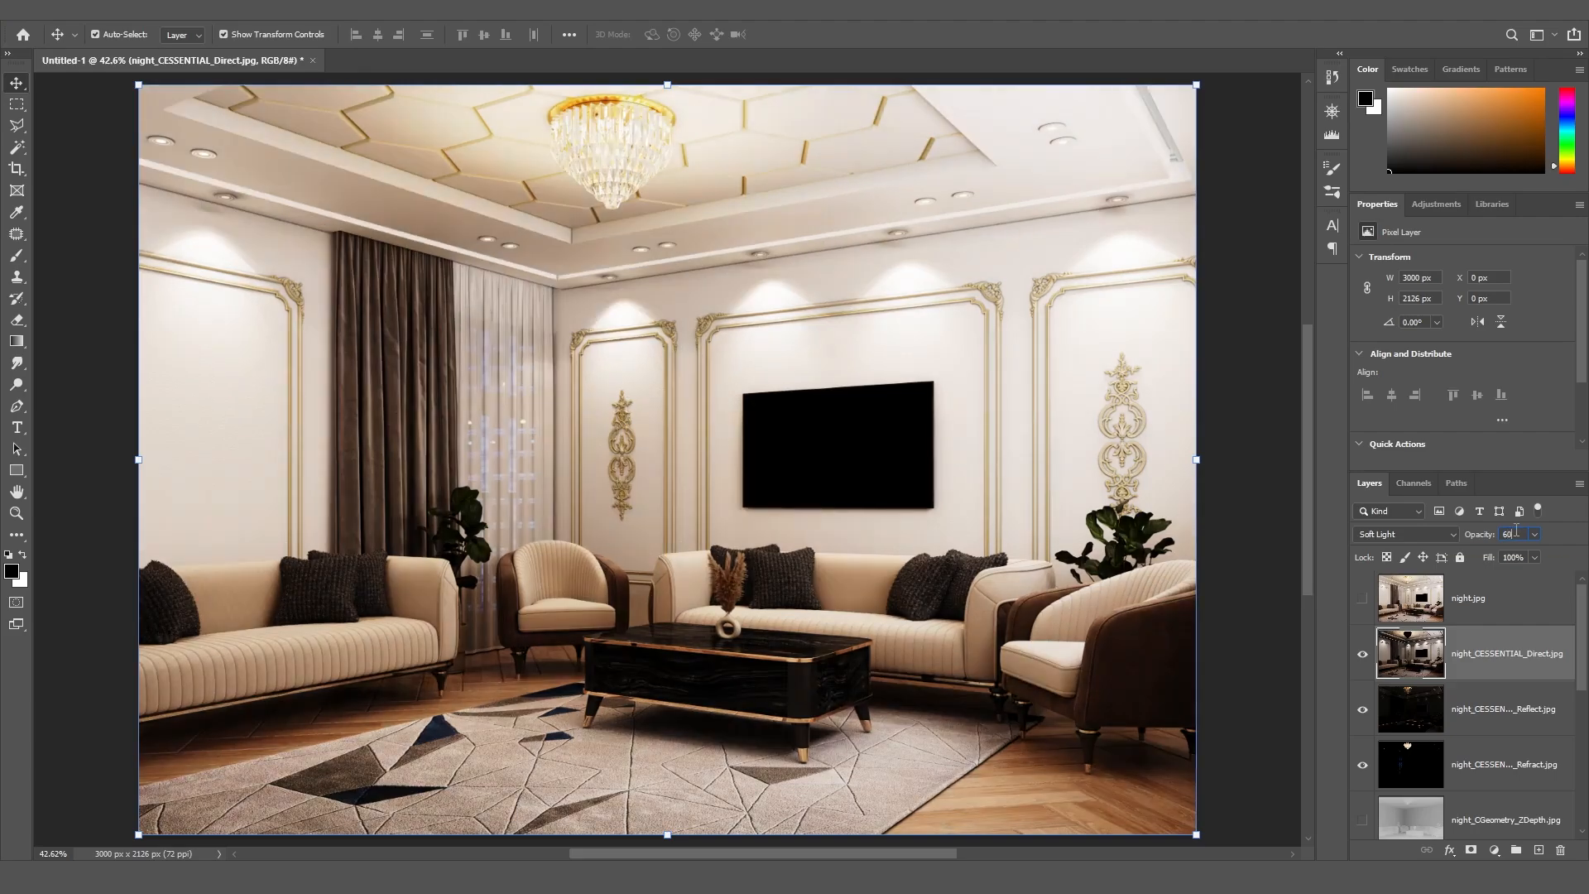
# Apply 60% opacity to the night_CESSENTIAL_Direct.jpg layer and compare the image with and without it
pyautogui.press('Return')
pyautogui.click(1366, 655)
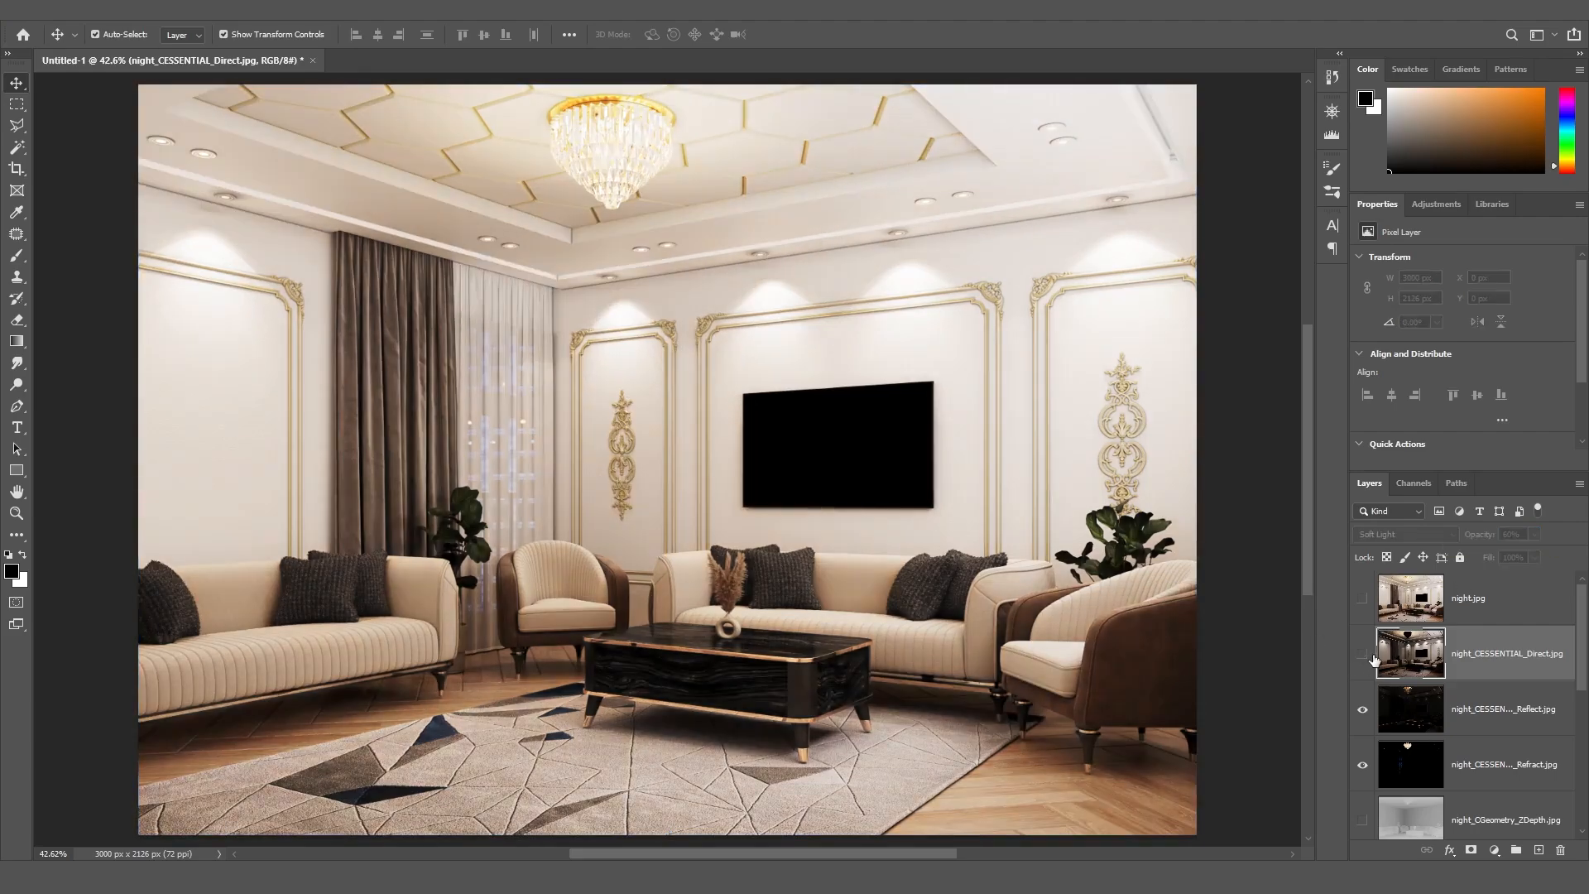
pyautogui.click(1365, 655)
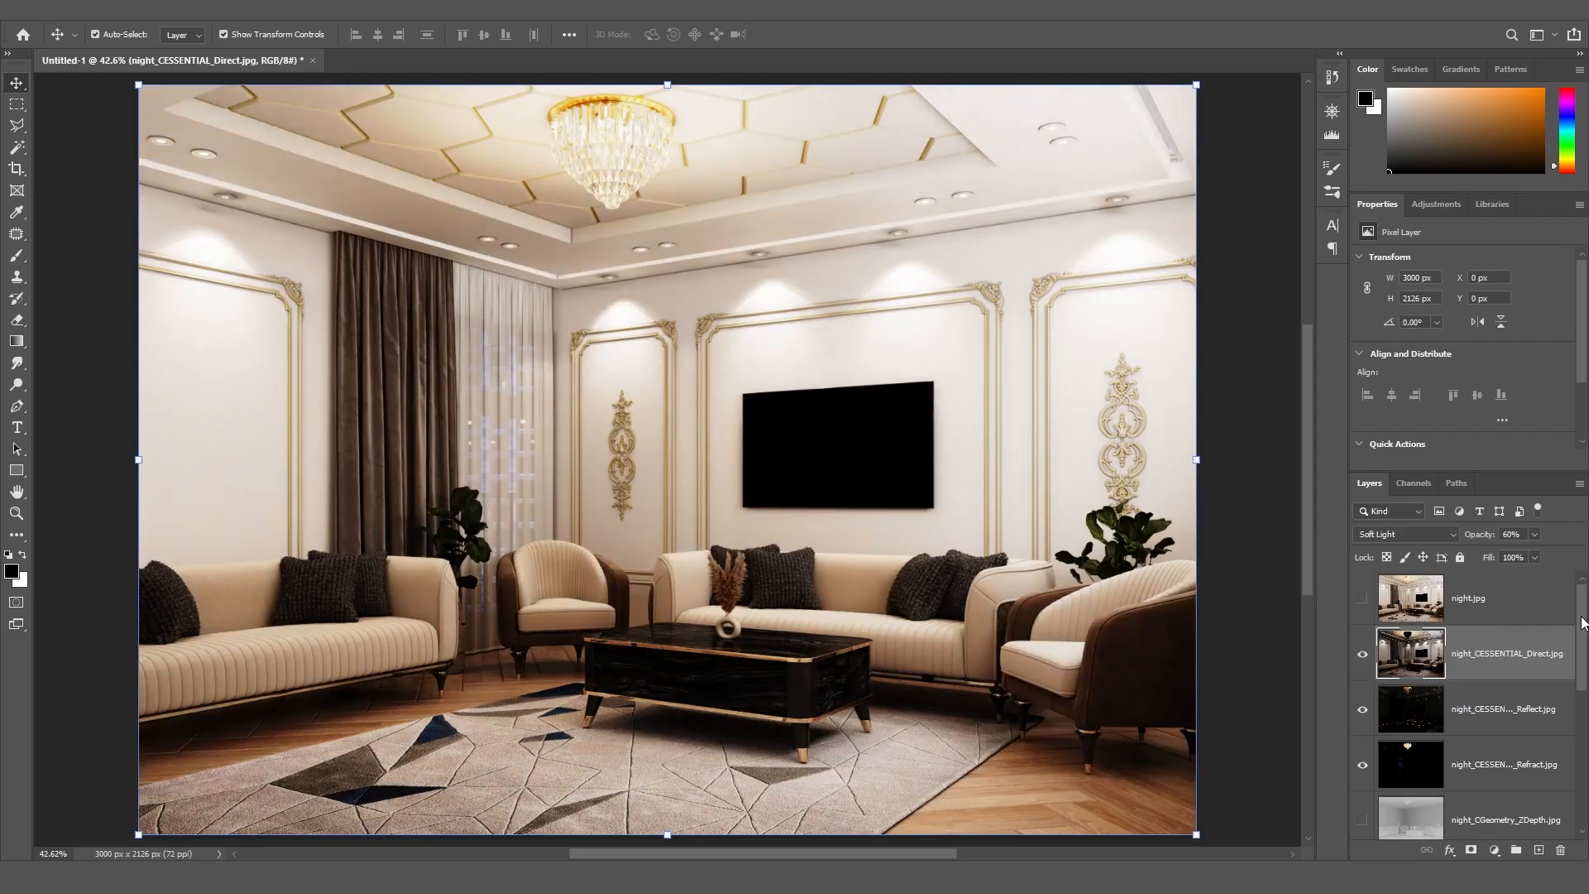
# Select the blue ceiling light strip and downlights by colour on the night_CMasking_ID.jpg layer with the Magic Wand, and hide that layer
pyautogui.moveTo(1582, 623); pyautogui.dragTo(1583, 757)
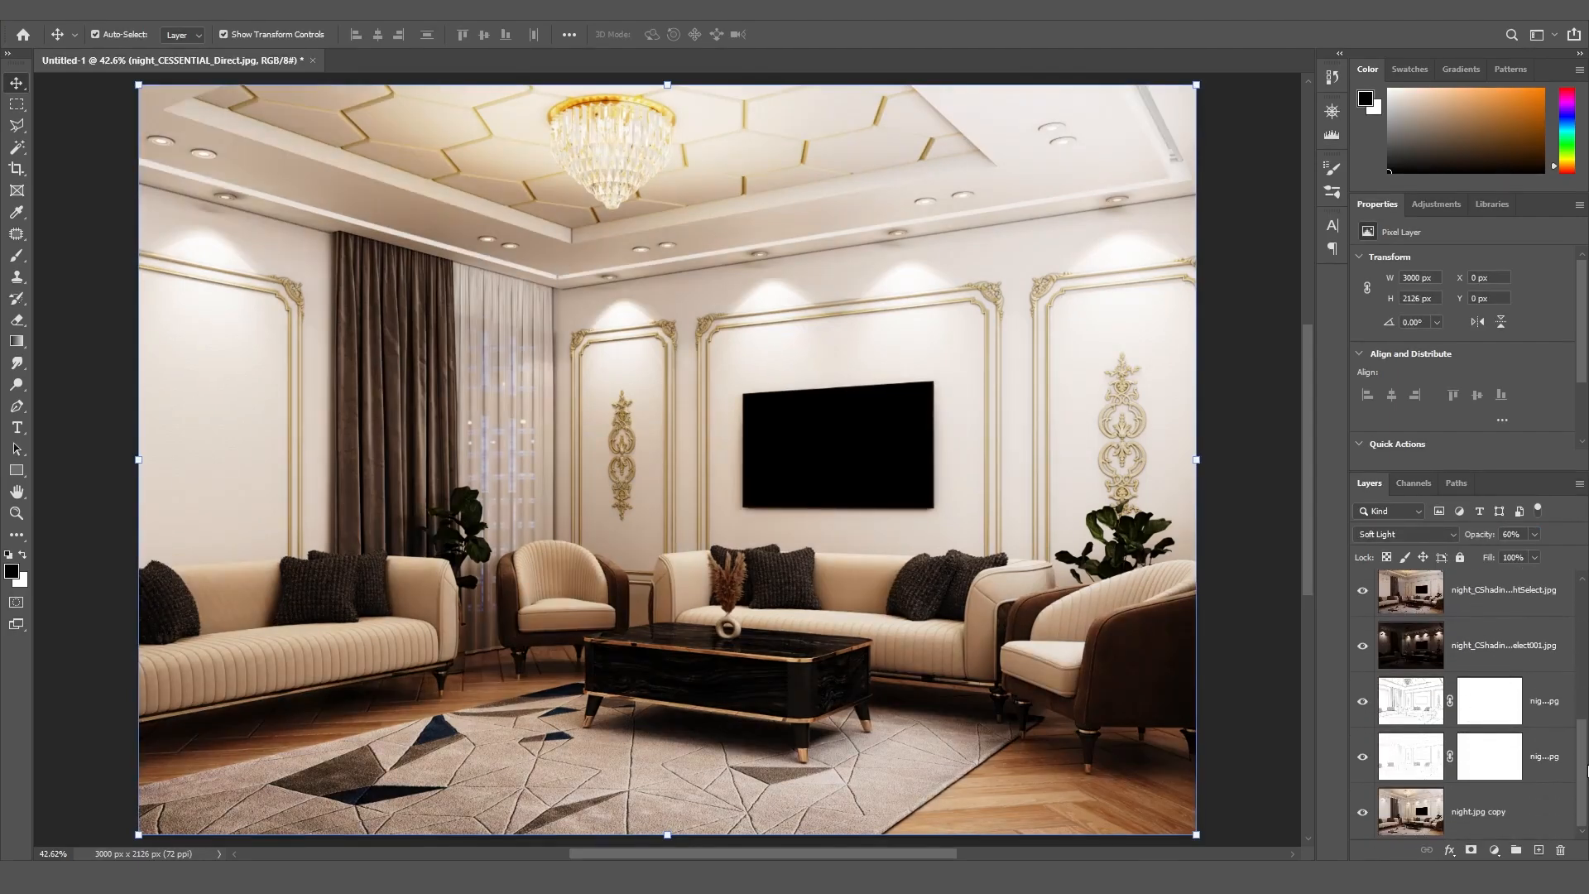
pyautogui.click(1479, 705)
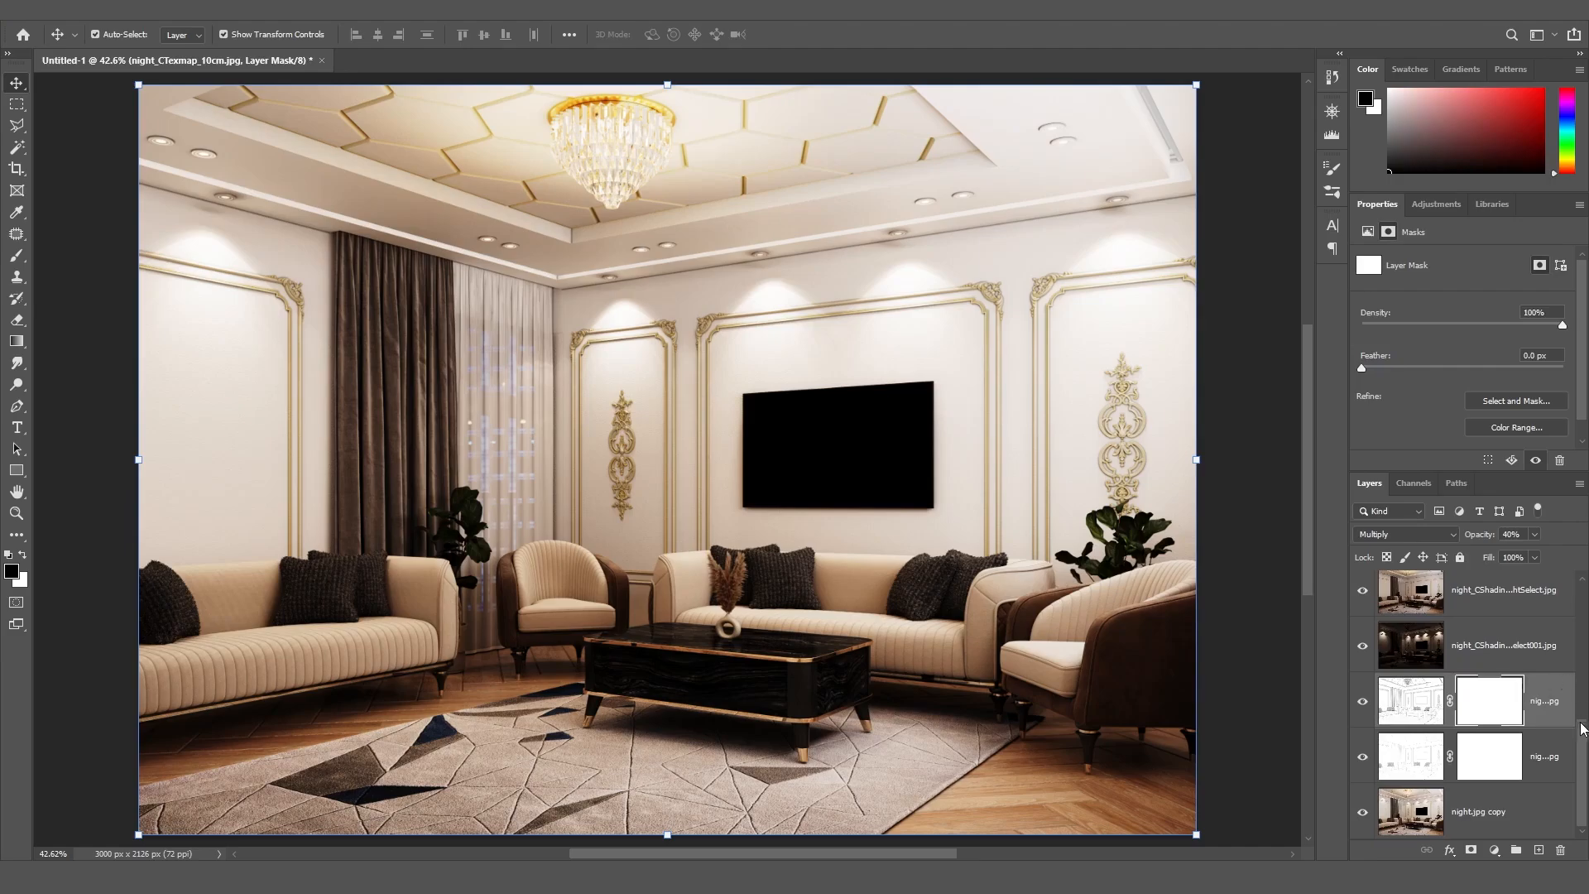
pyautogui.moveTo(1582, 729); pyautogui.dragTo(1584, 698)
pyautogui.click(1492, 644)
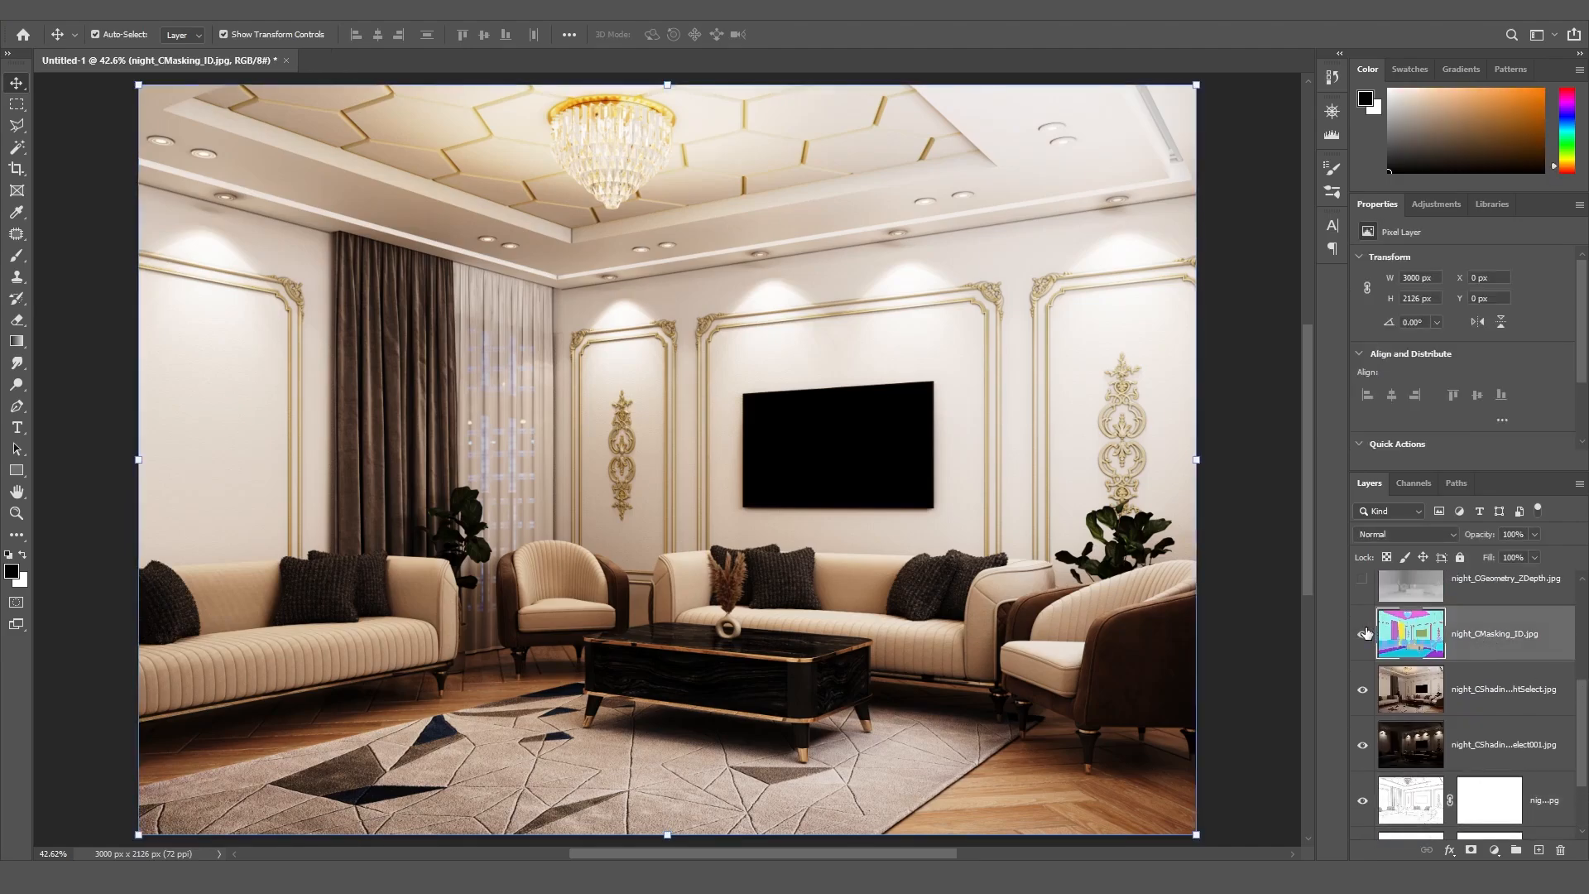
pyautogui.click(1363, 634)
pyautogui.press('w')
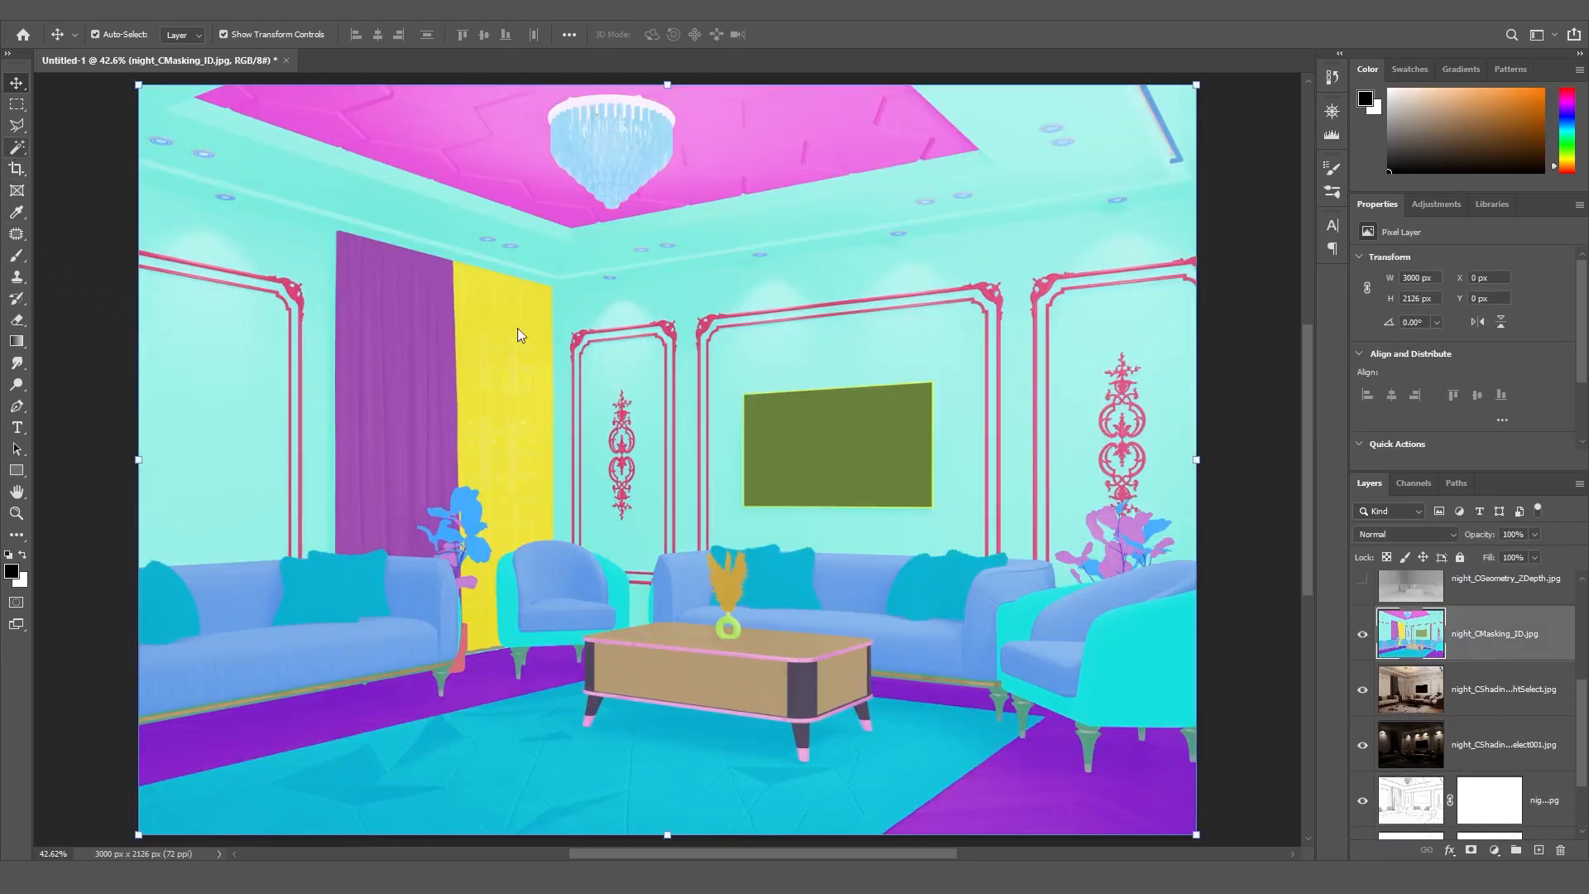
pyautogui.click(1161, 120)
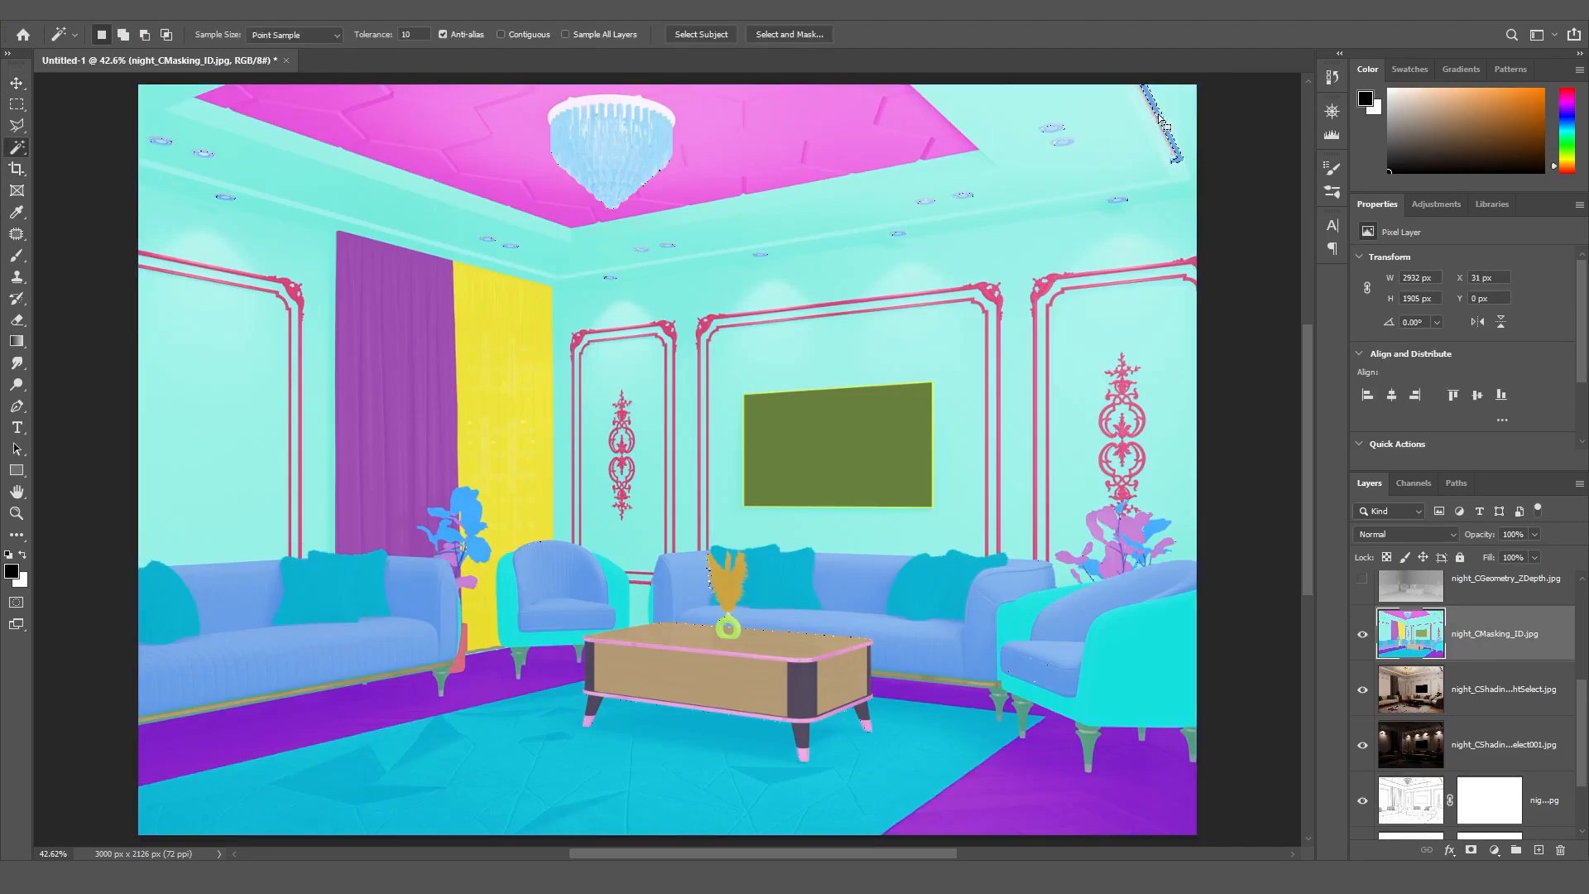
pyautogui.click(1363, 634)
# Paint over the selected ceiling light strip on the night_CTexmap_10cm.jpg and night_CTexmap_1cm.jpg layer masks with an 80 px black brush
pyautogui.scroll(-1, 1585, 742)
pyautogui.scroll(-1, 1585, 743)
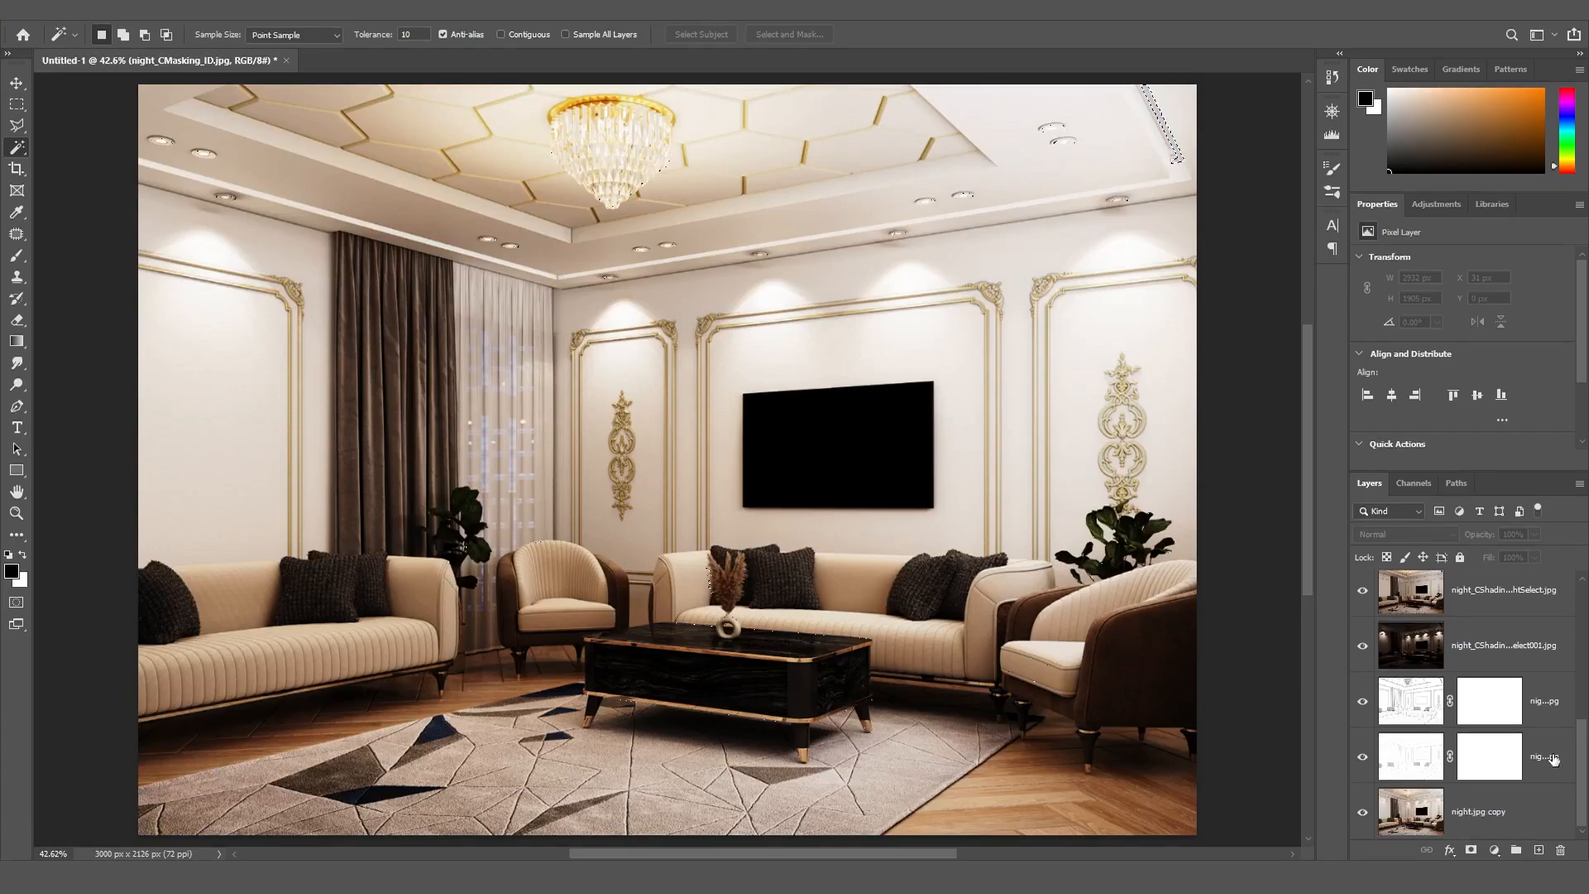
pyautogui.click(1499, 708)
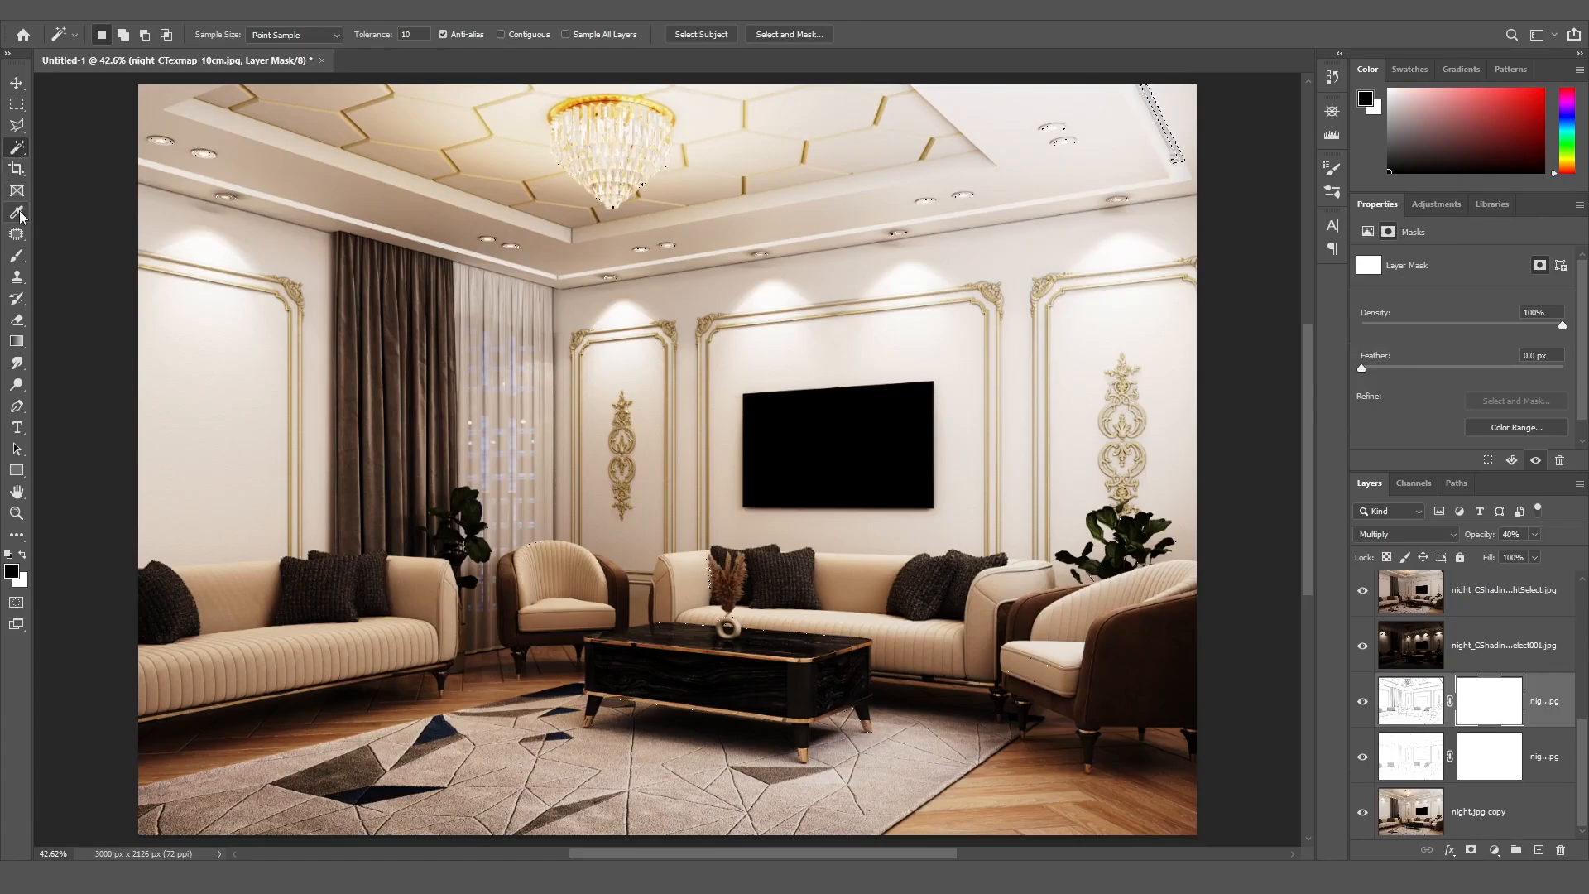
pyautogui.click(25, 252)
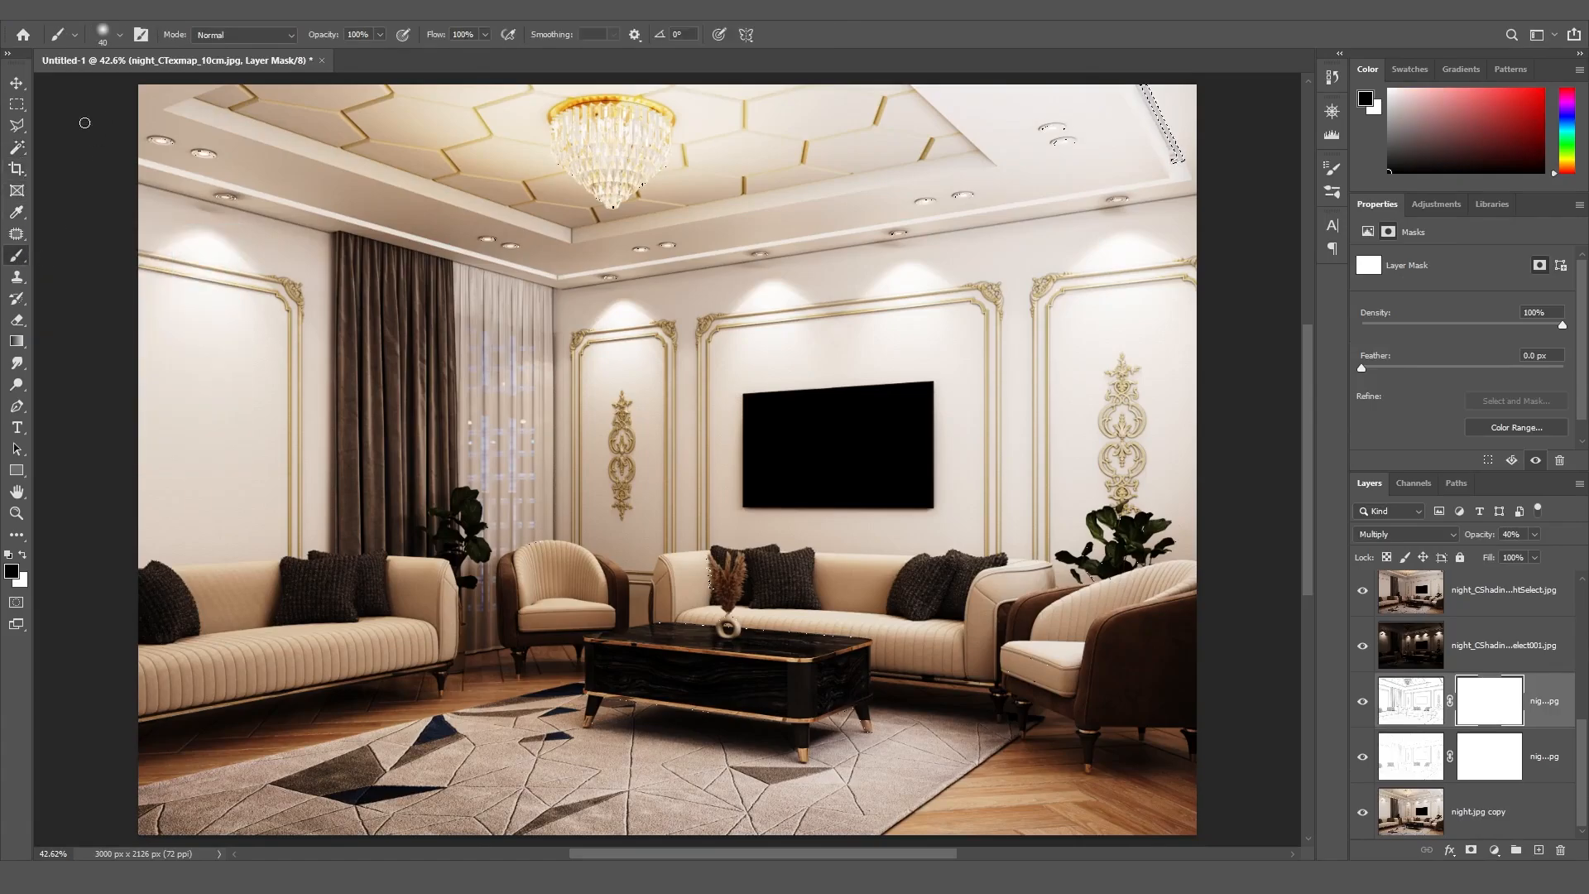
pyautogui.press(']')
pyautogui.press(']')
pyautogui.press(']')
pyautogui.press(']')
pyautogui.click(1518, 738)
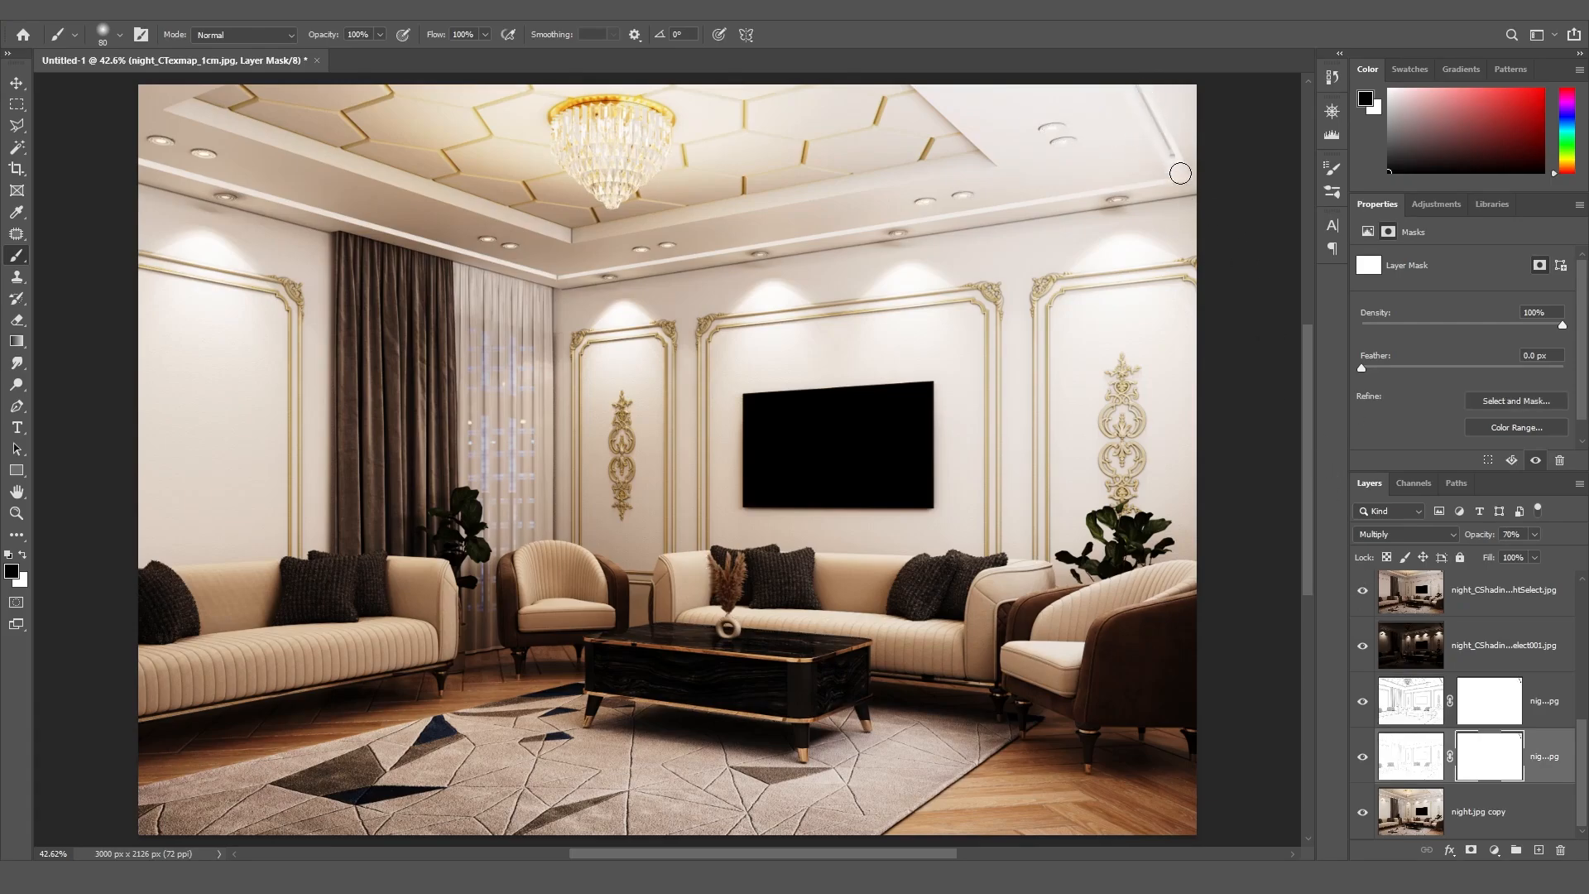
# Select the cyan ceiling area around the light strip by colour on the night_CMasking_ID.jpg layer, and hide that layer
pyautogui.keyDown('alt'); pyautogui.scroll(6, 1146, 114); pyautogui.keyUp('alt')
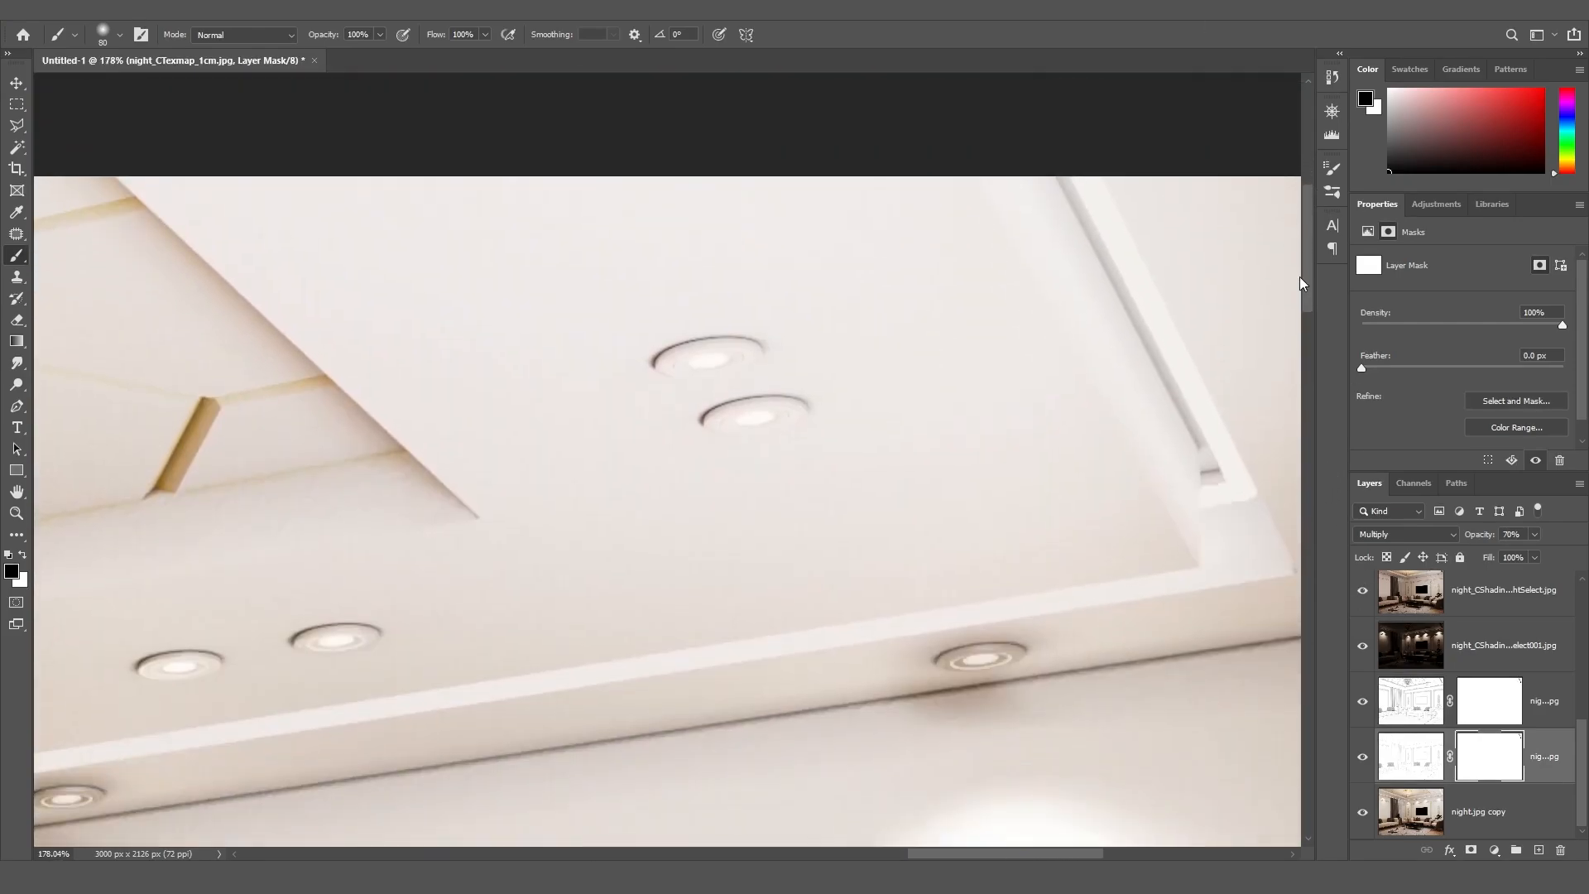
pyautogui.click(16, 148)
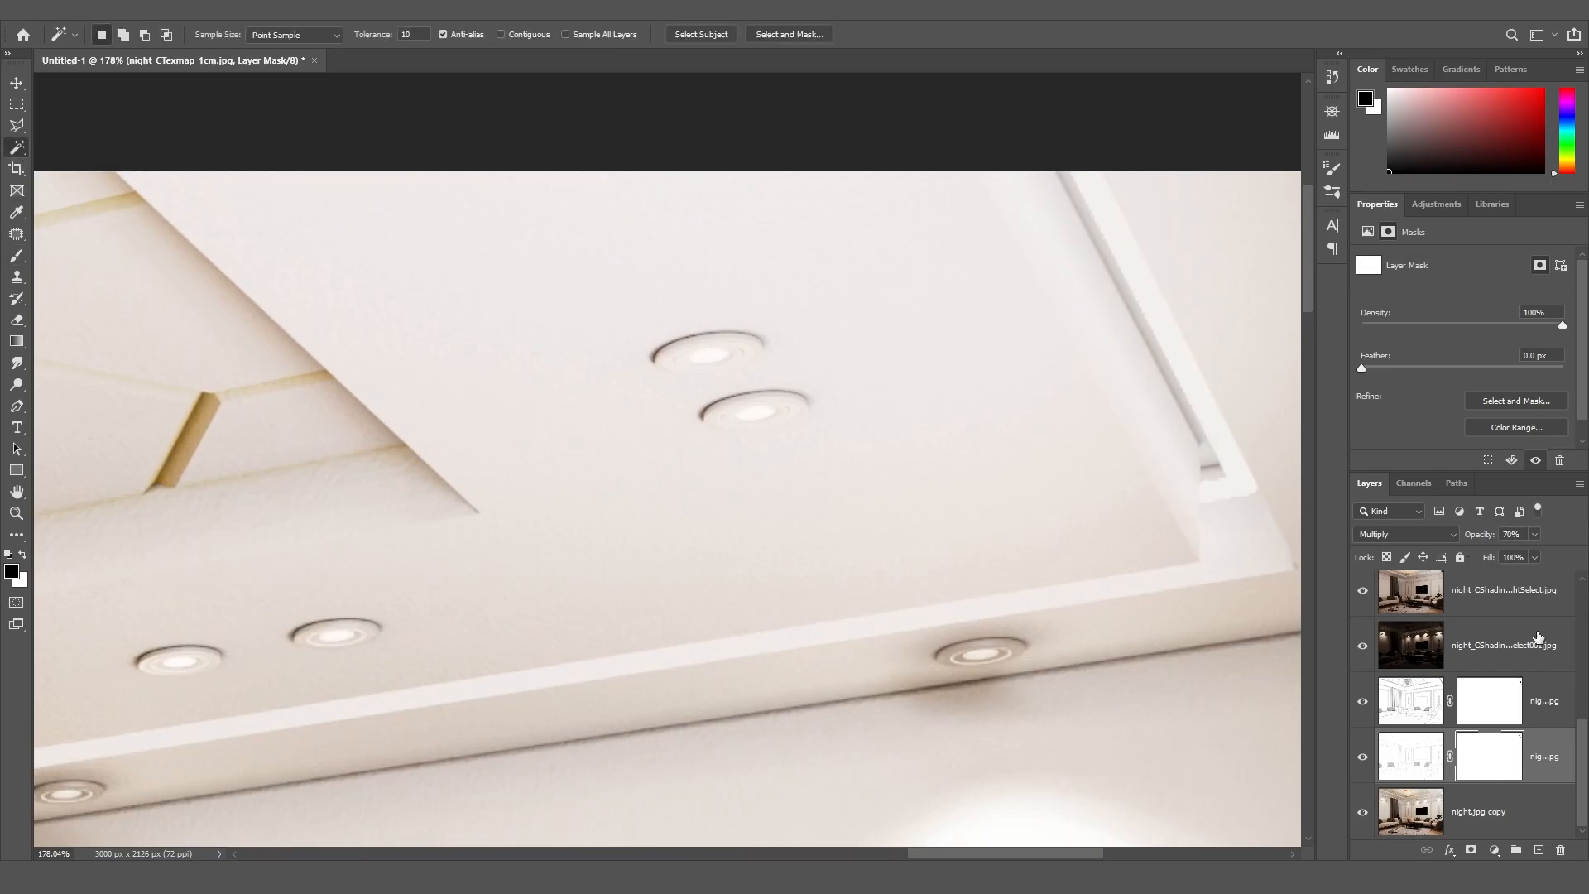
pyautogui.scroll(2, 1509, 702)
pyautogui.click(1495, 648)
pyautogui.click(1362, 647)
pyautogui.click(1173, 424)
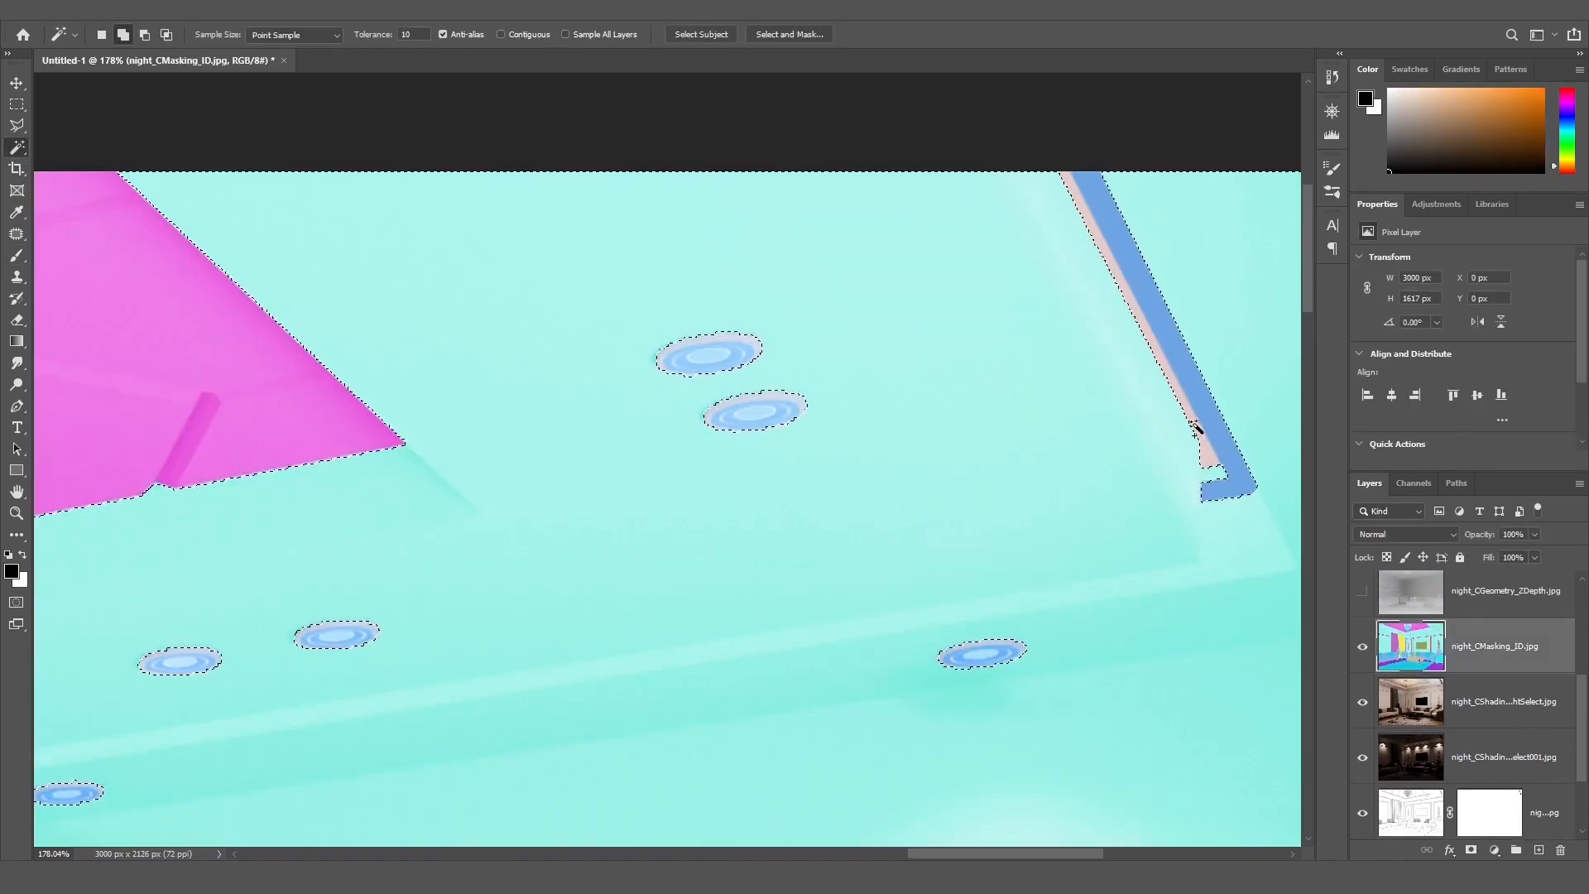
pyautogui.click(1363, 646)
# Paint black beside the light strip within the selection on both night_CTexmap layer masks, and clear the selection
pyautogui.click(1490, 812)
pyautogui.press('b')
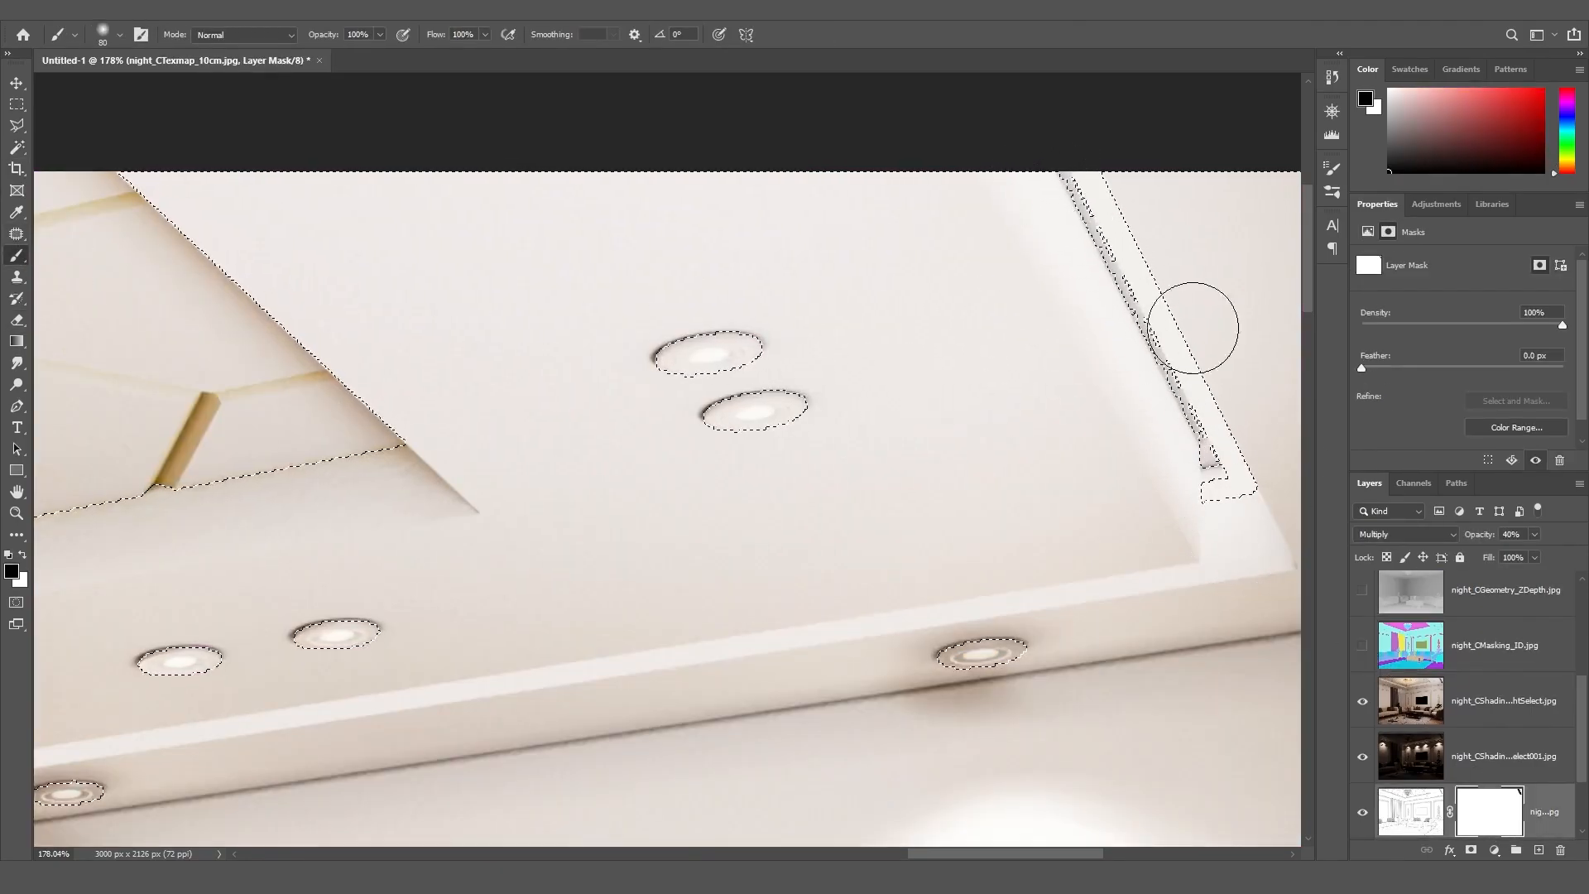
pyautogui.scroll(-2, 1585, 718)
pyautogui.click(1490, 756)
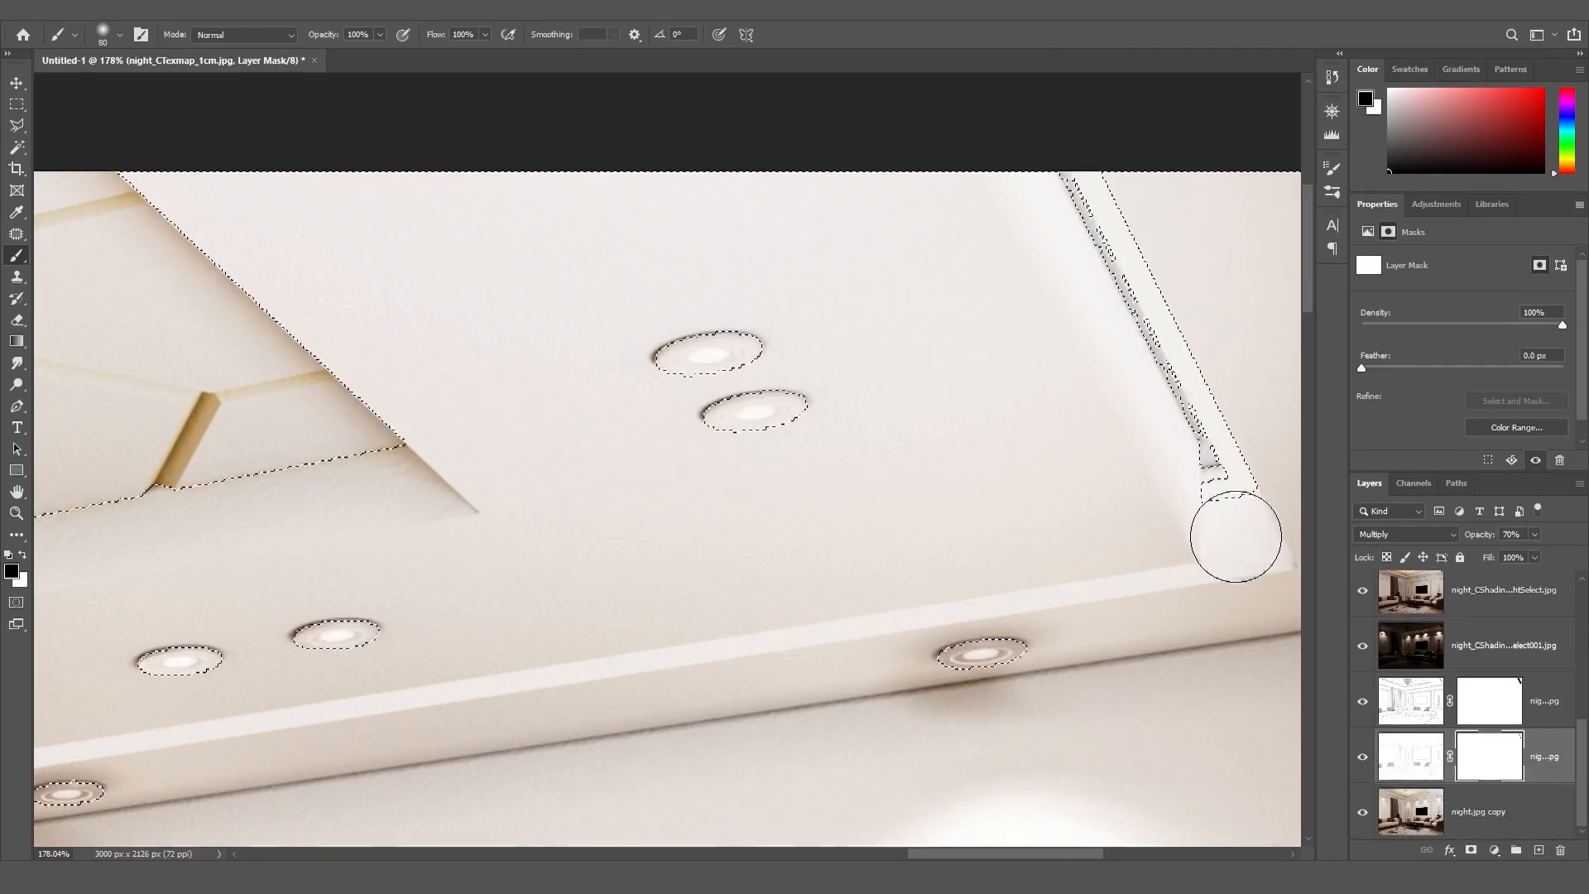
pyautogui.hotkey('ctrl', 'd')
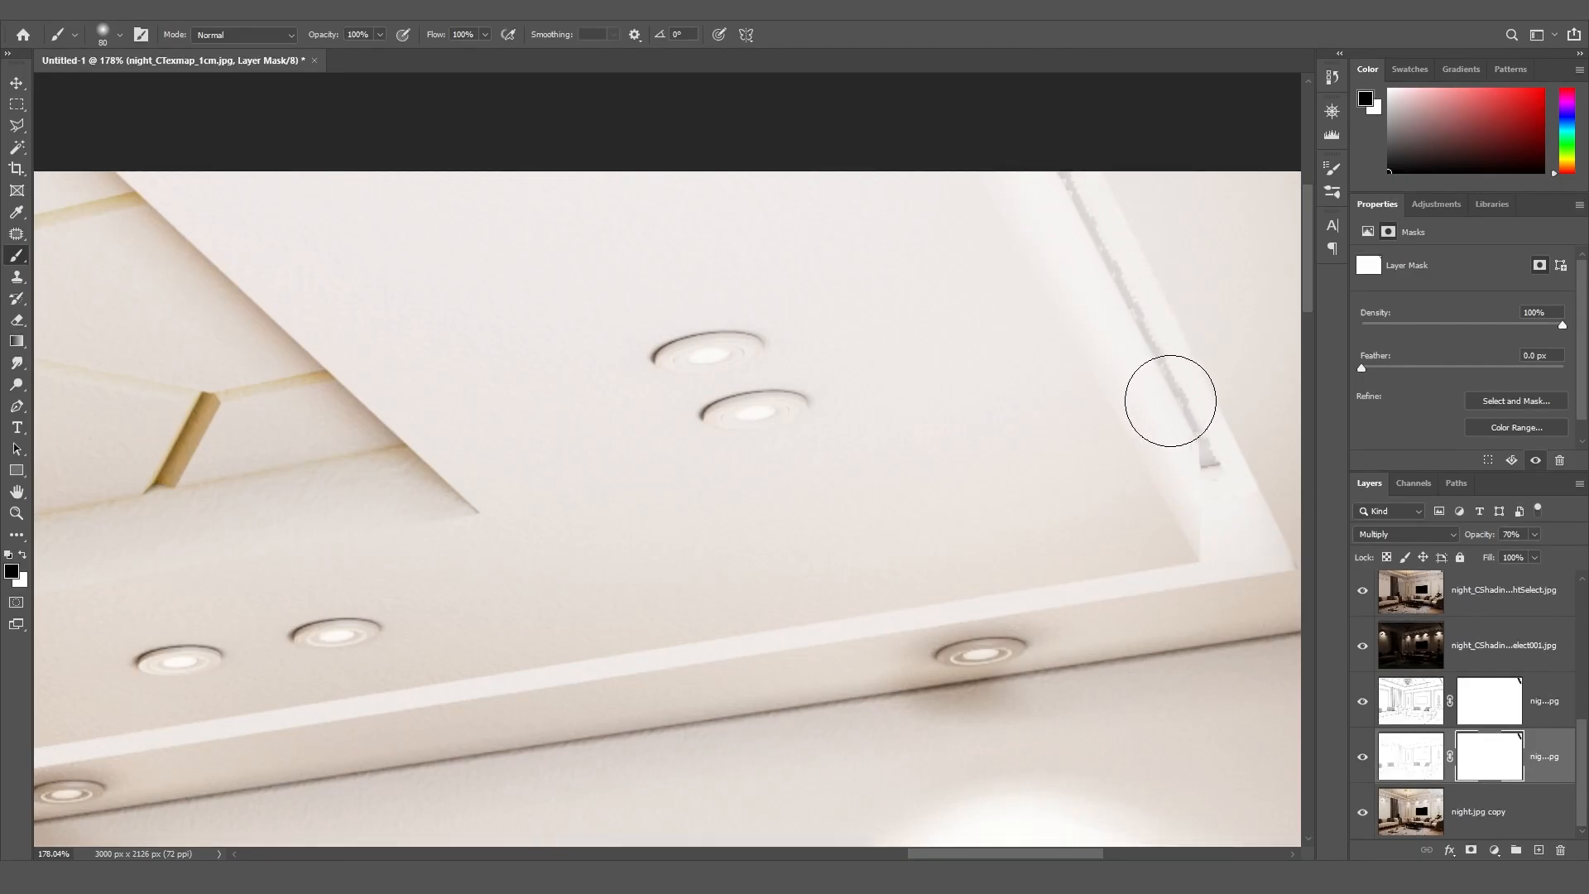
# Paint out the remaining shadow along the light strip on the night_CTexmap_10cm.jpg layer mask with a 50 px brush
pyautogui.click(1494, 707)
pyautogui.press('[')
pyautogui.press('[')
pyautogui.press('[')
pyautogui.moveTo(1189, 464); pyautogui.dragTo(1049, 174)
pyautogui.keyDown('alt'); pyautogui.scroll(-6, 866, 331); pyautogui.keyUp('alt')
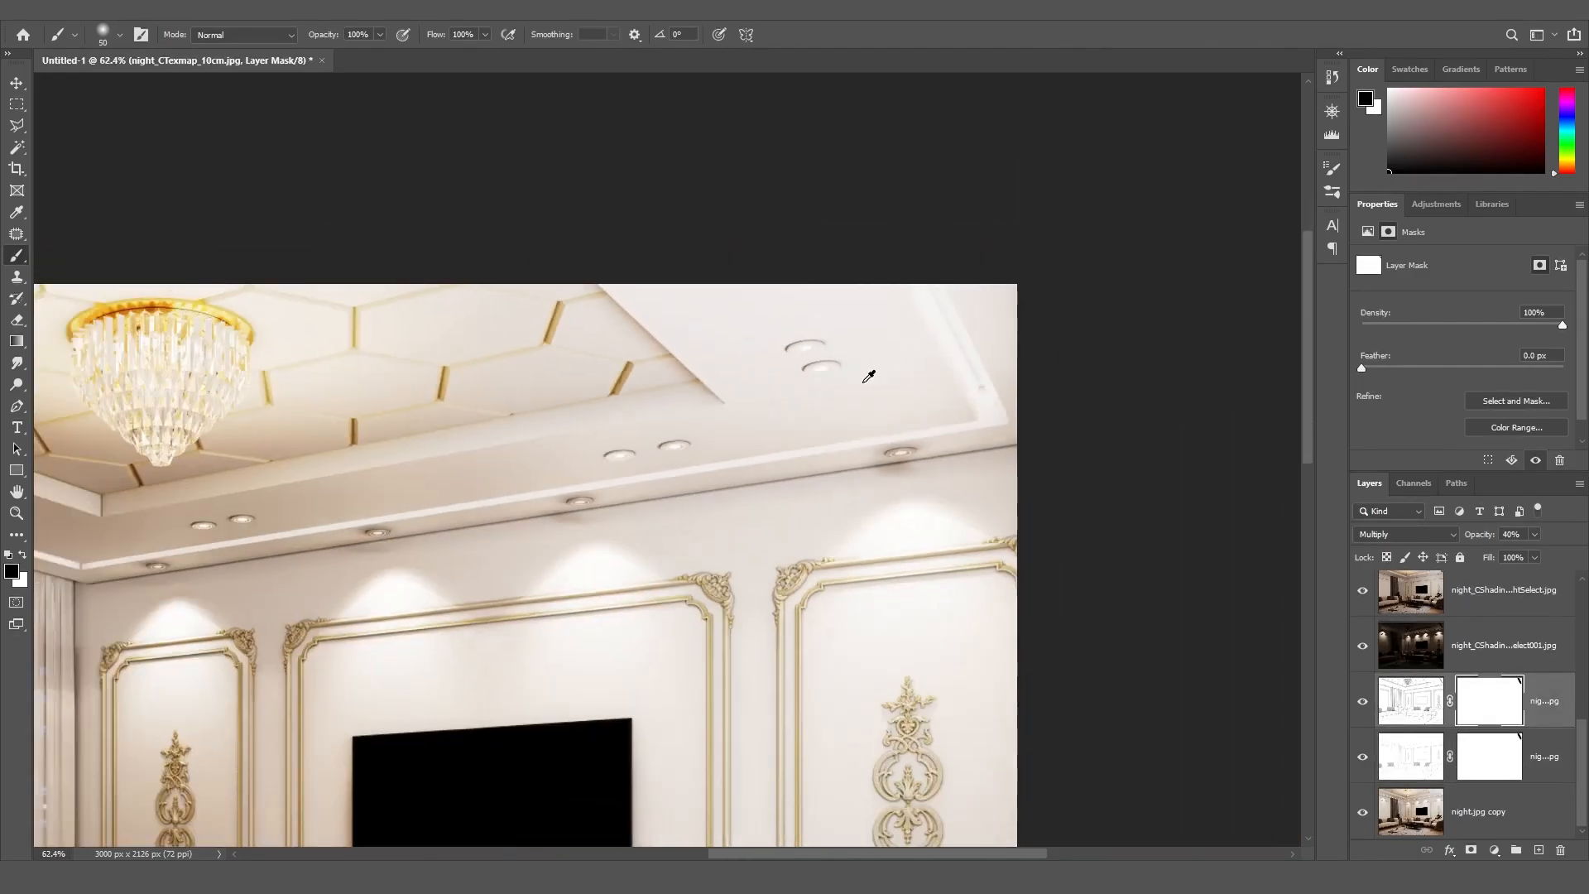
pyautogui.hotkey('ctrl', '0')
pyautogui.press('v')
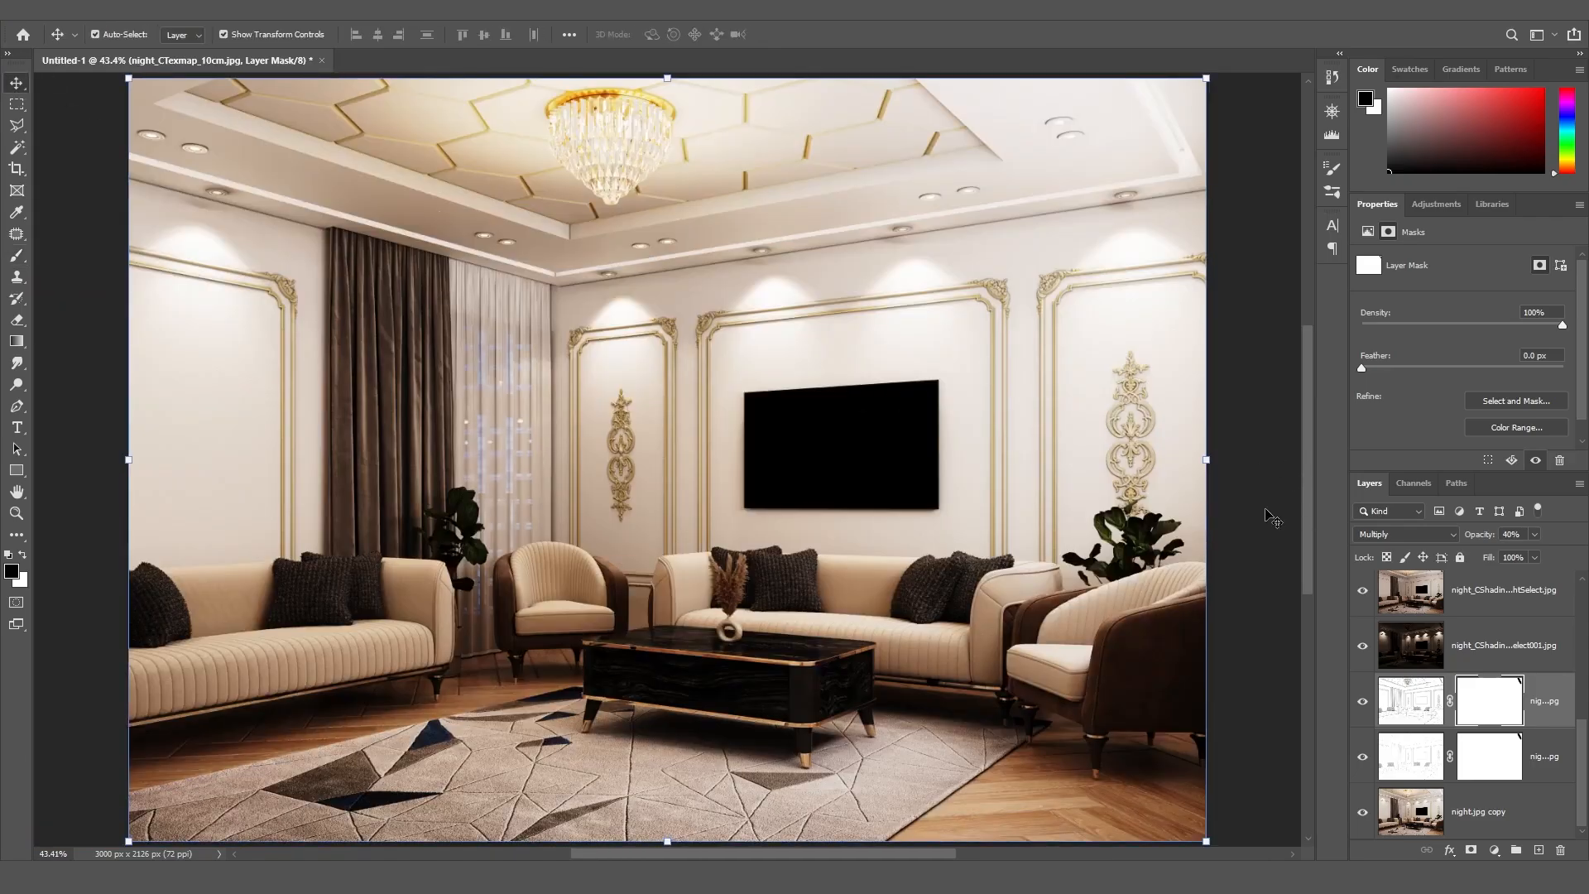
# Compare the composite with the original night.jpg render by toggling that layer's visibility
pyautogui.click(1270, 515)
pyautogui.moveTo(1583, 768); pyautogui.dragTo(1583, 627)
pyautogui.click(1362, 599)
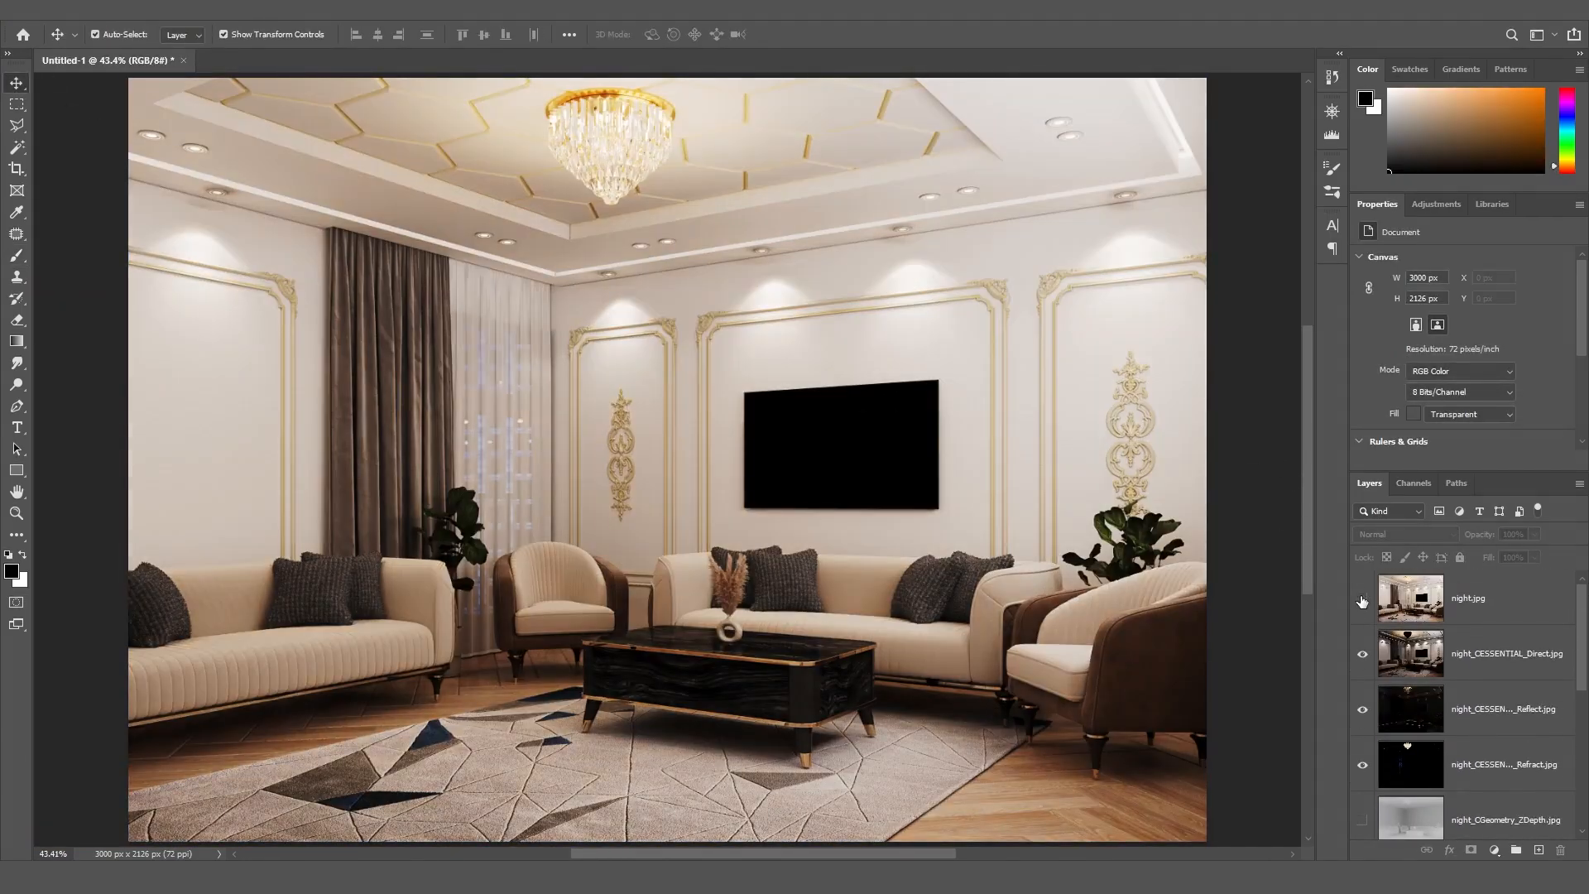
pyautogui.click(1361, 599)
pyautogui.click(1361, 600)
pyautogui.click(1362, 599)
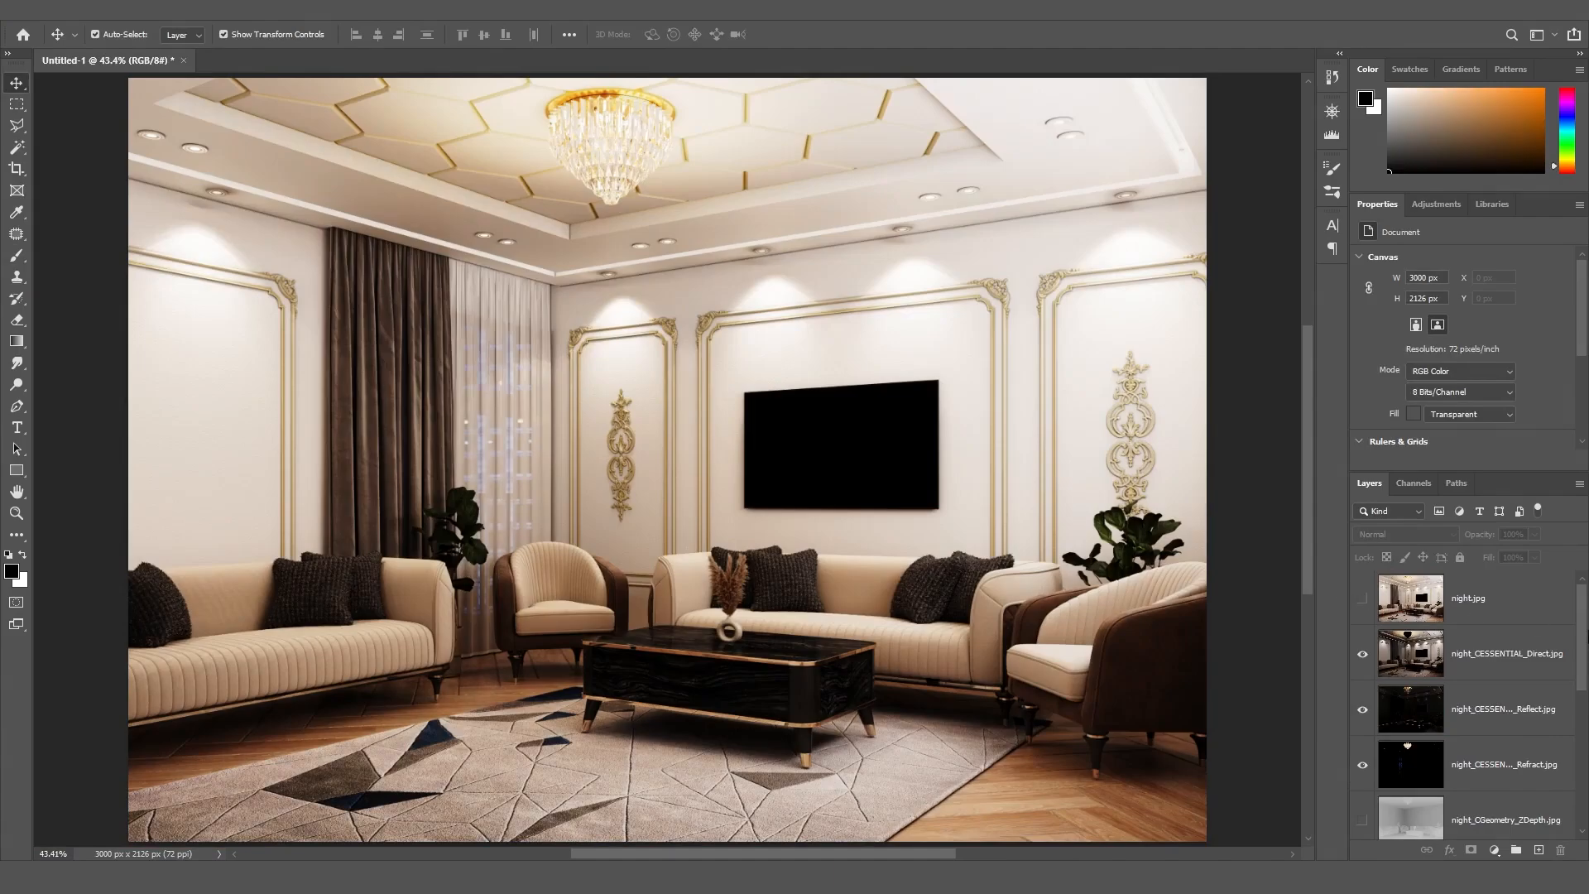
# Add a Levels adjustment above the night_CESSENTIAL_Direct.jpg layer with input levels of 20, 1.18 and 254
pyautogui.click(1523, 654)
pyautogui.click(1494, 850)
pyautogui.click(1482, 627)
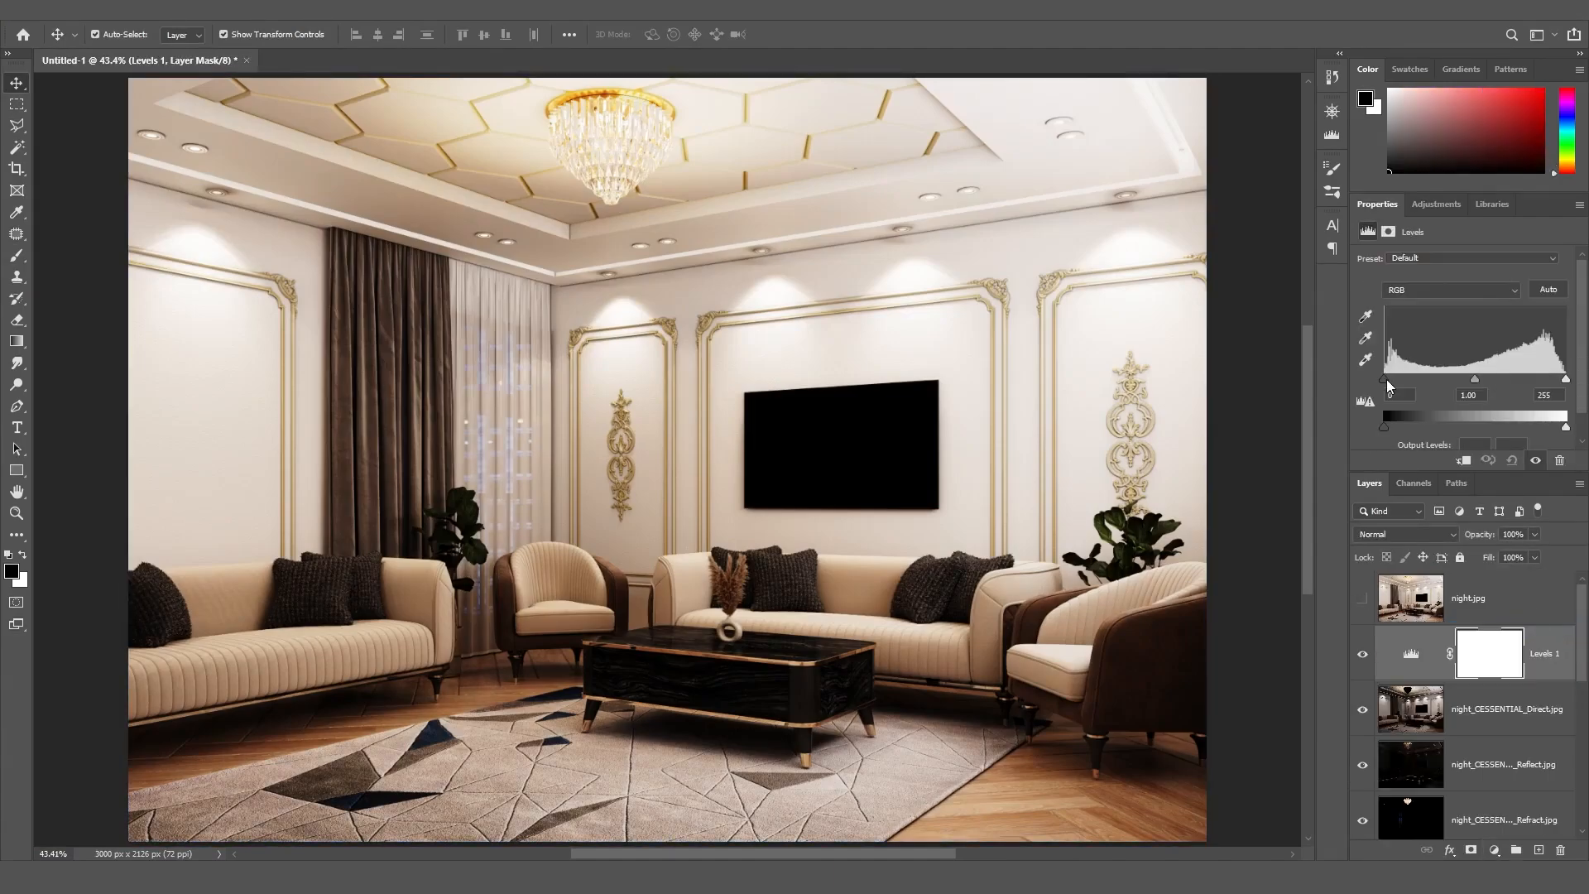
pyautogui.moveTo(1385, 379)
pyautogui.mouseDown()
pyautogui.moveTo(1478, 379)
pyautogui.moveTo(1393, 381)
pyautogui.mouseUp()
pyautogui.moveTo(1565, 379)
pyautogui.mouseDown()
pyautogui.moveTo(1401, 380)
pyautogui.moveTo(1472, 379)
pyautogui.mouseUp()
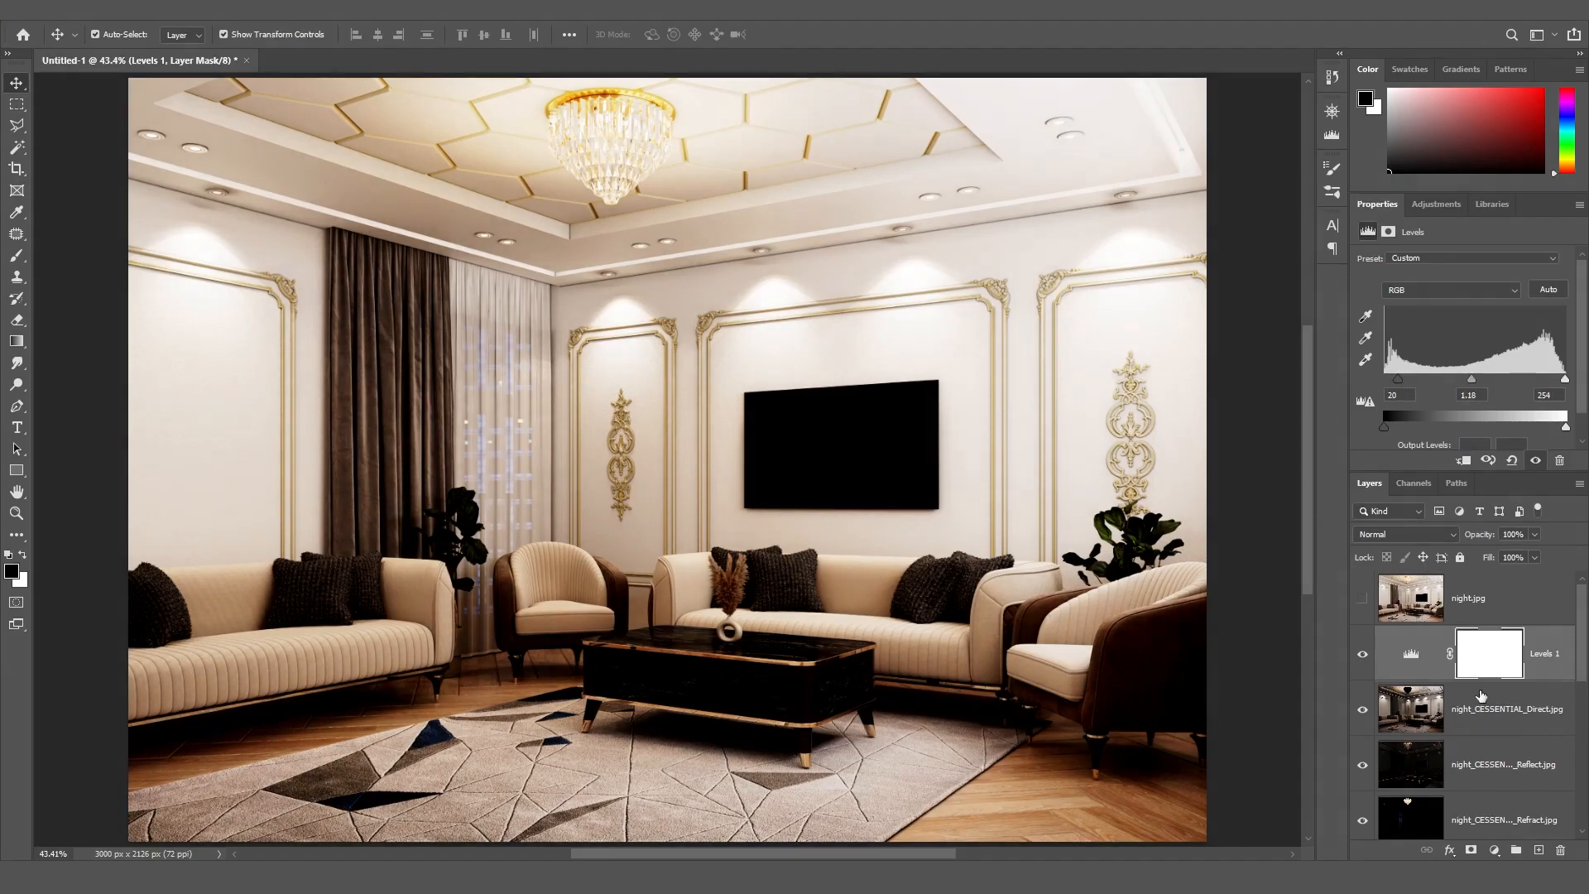
# Add a Brightness/Contrast adjustment above the Levels layer with brightness -5 and contrast 10
pyautogui.click(1494, 850)
pyautogui.click(1407, 606)
pyautogui.moveTo(1462, 306); pyautogui.dragTo(1473, 354)
pyautogui.click(1564, 287)
pyautogui.write('-5')
pyautogui.press('Return')
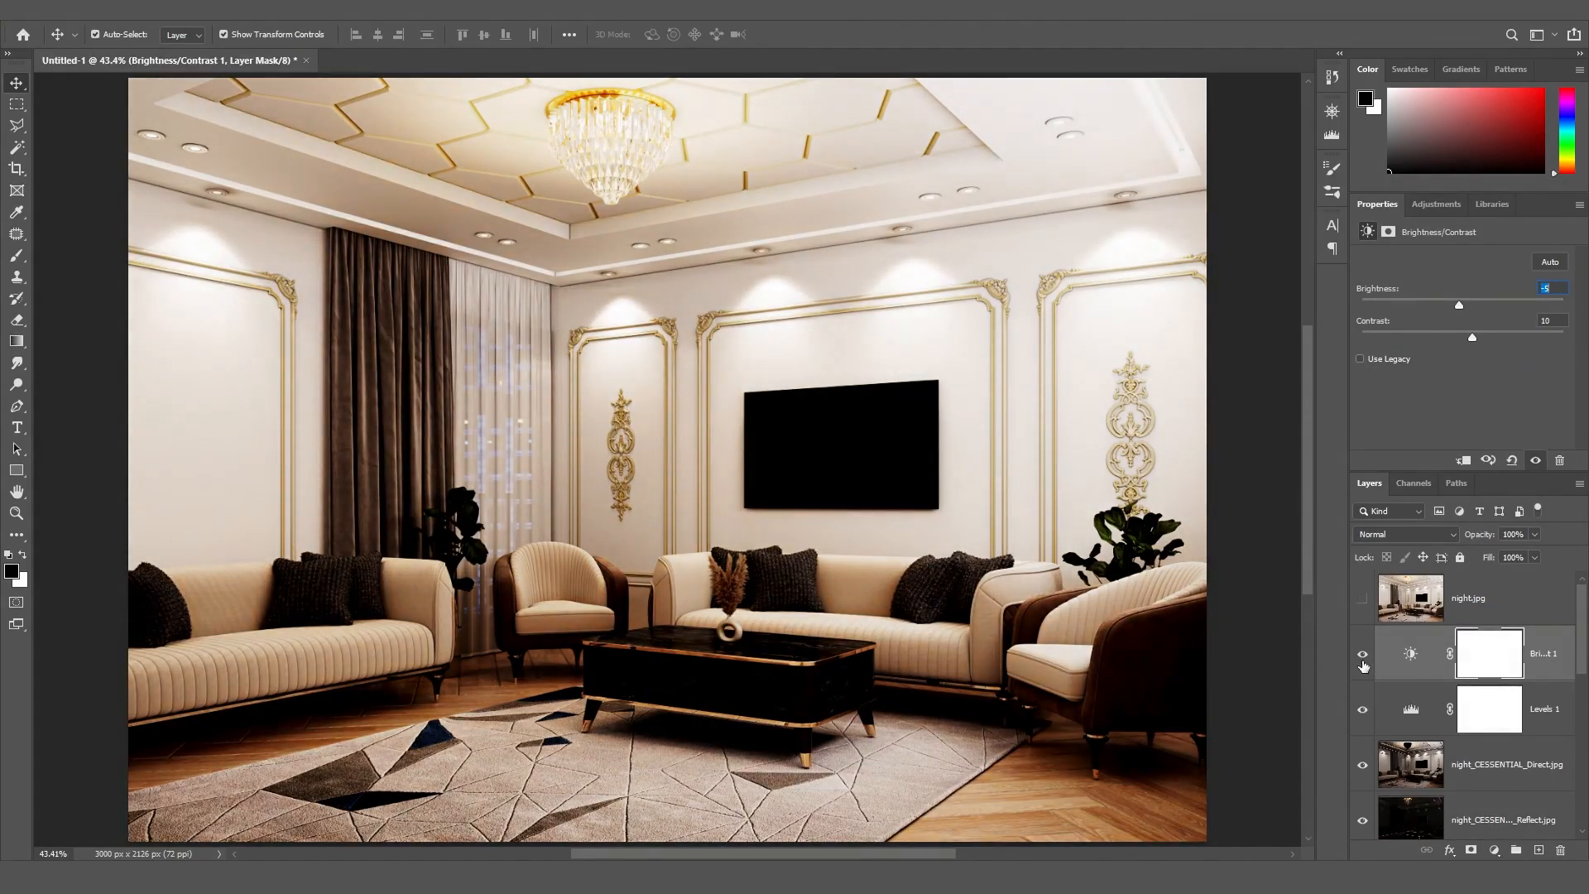
# Compare the image with and without the Brightness/Contrast and Levels adjustment layers
pyautogui.click(1362, 655)
pyautogui.click(1362, 655)
pyautogui.scroll(-1, 1391, 680)
pyautogui.click(1364, 694)
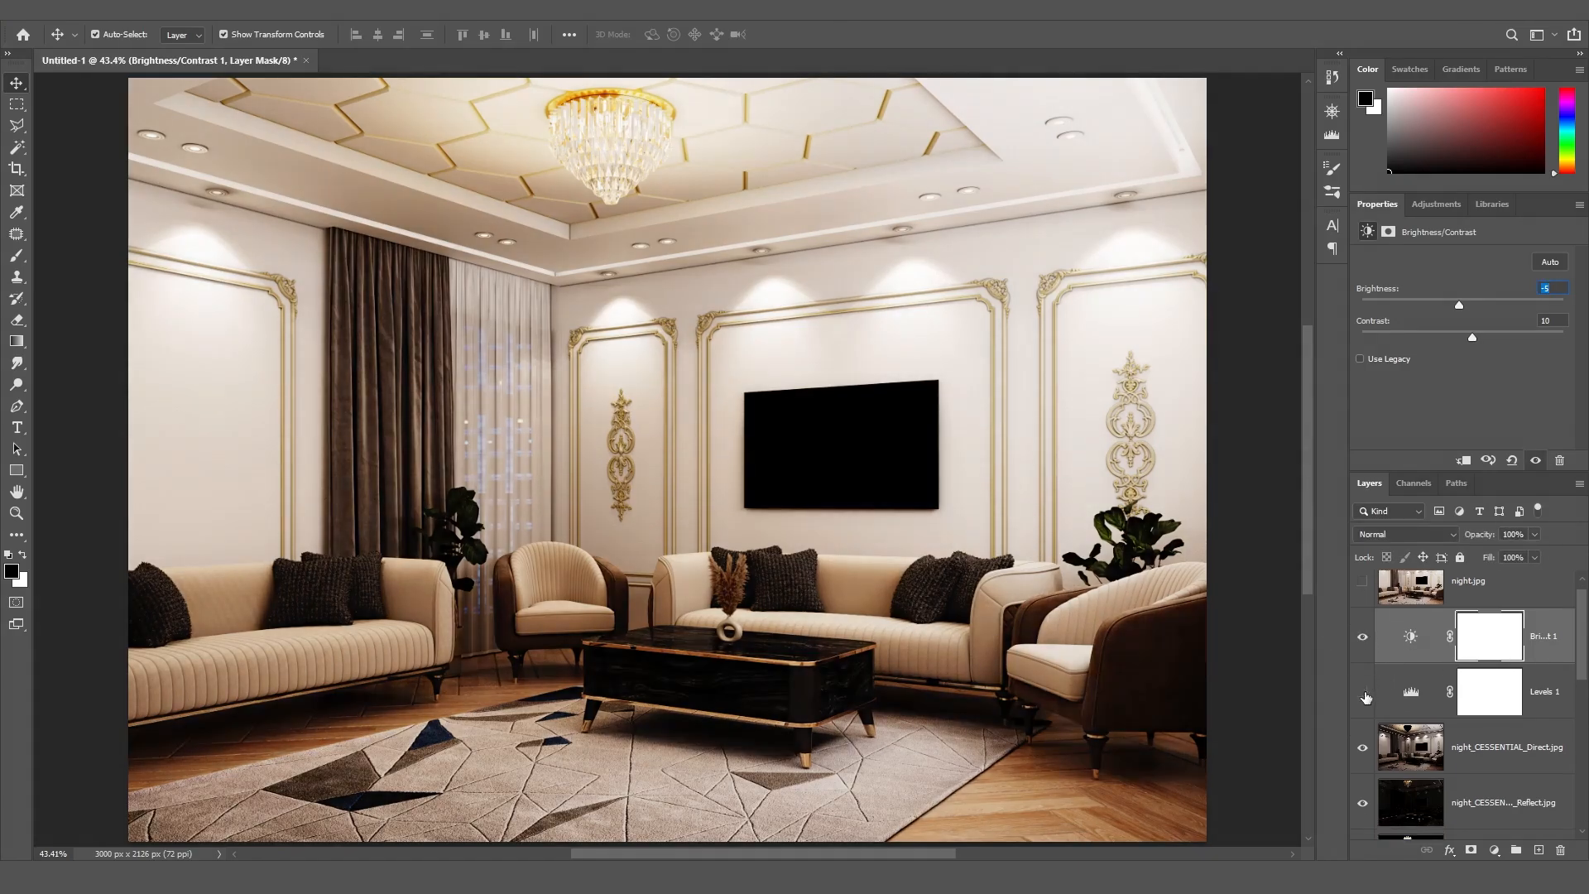
pyautogui.click(1364, 694)
pyautogui.click(1365, 694)
pyautogui.click(1362, 638)
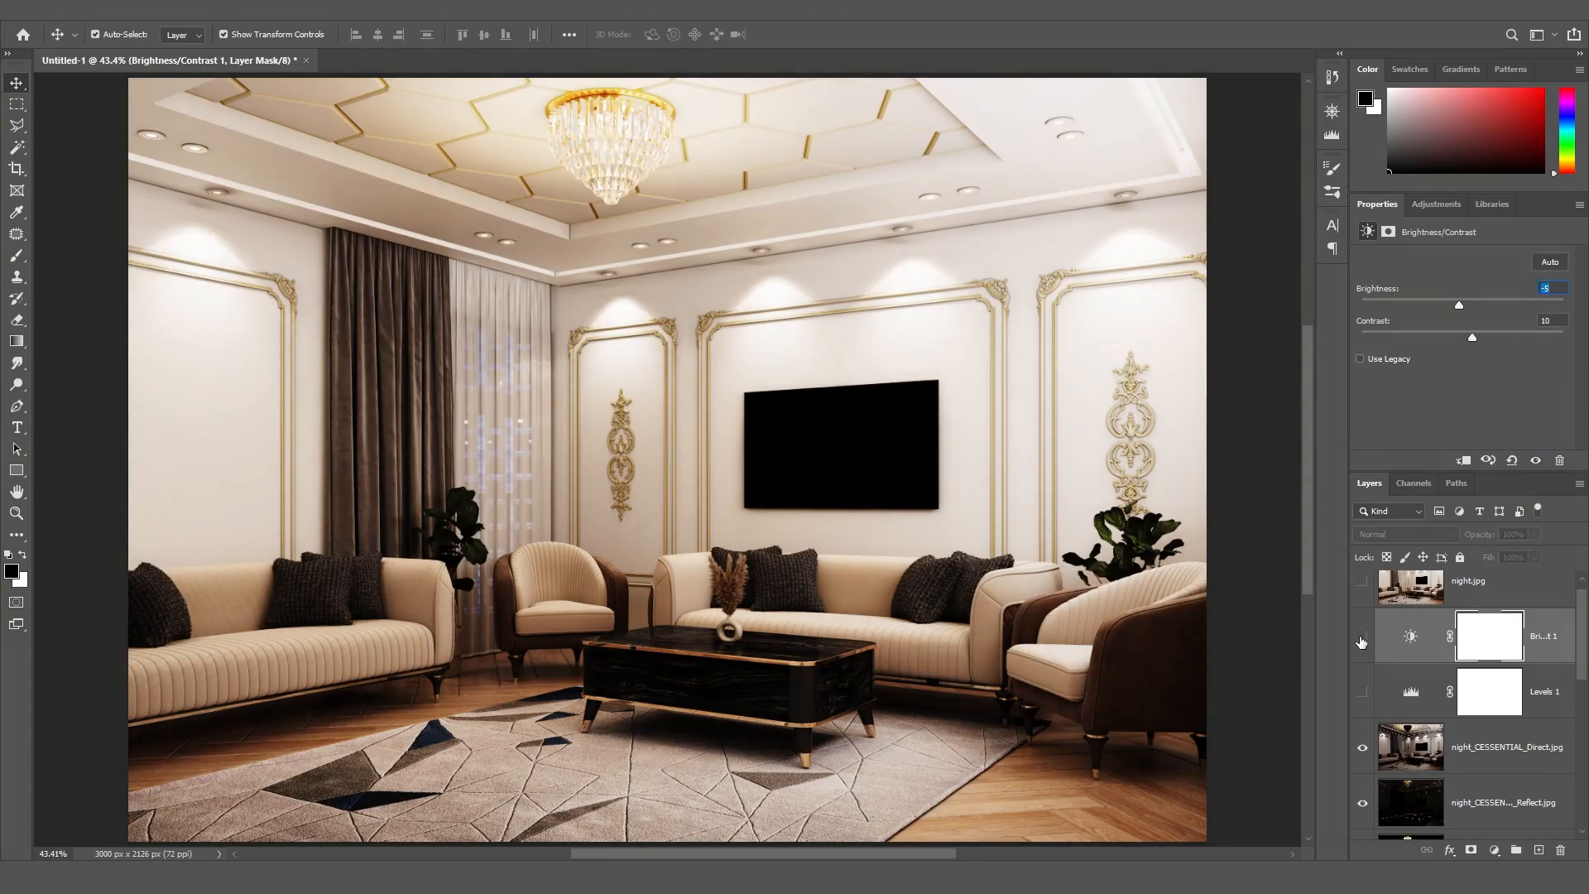
pyautogui.click(1362, 639)
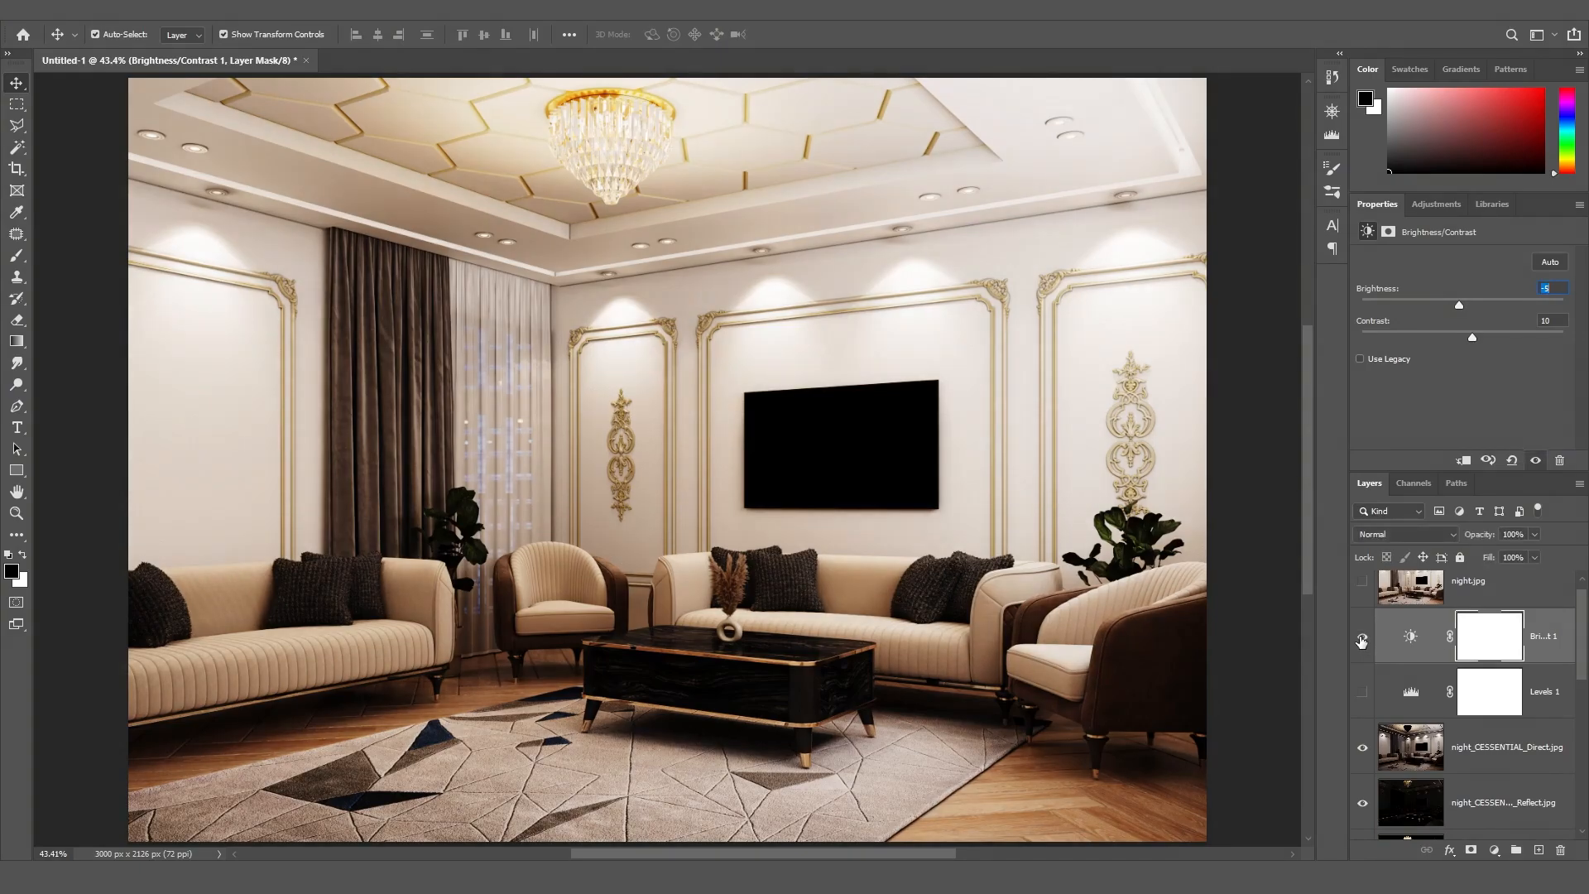
# Show the Levels adjustment layer again and set the night_CESSENTIAL_Direct.jpg layer's opacity to 40%
pyautogui.click(1428, 757)
pyautogui.click(1363, 692)
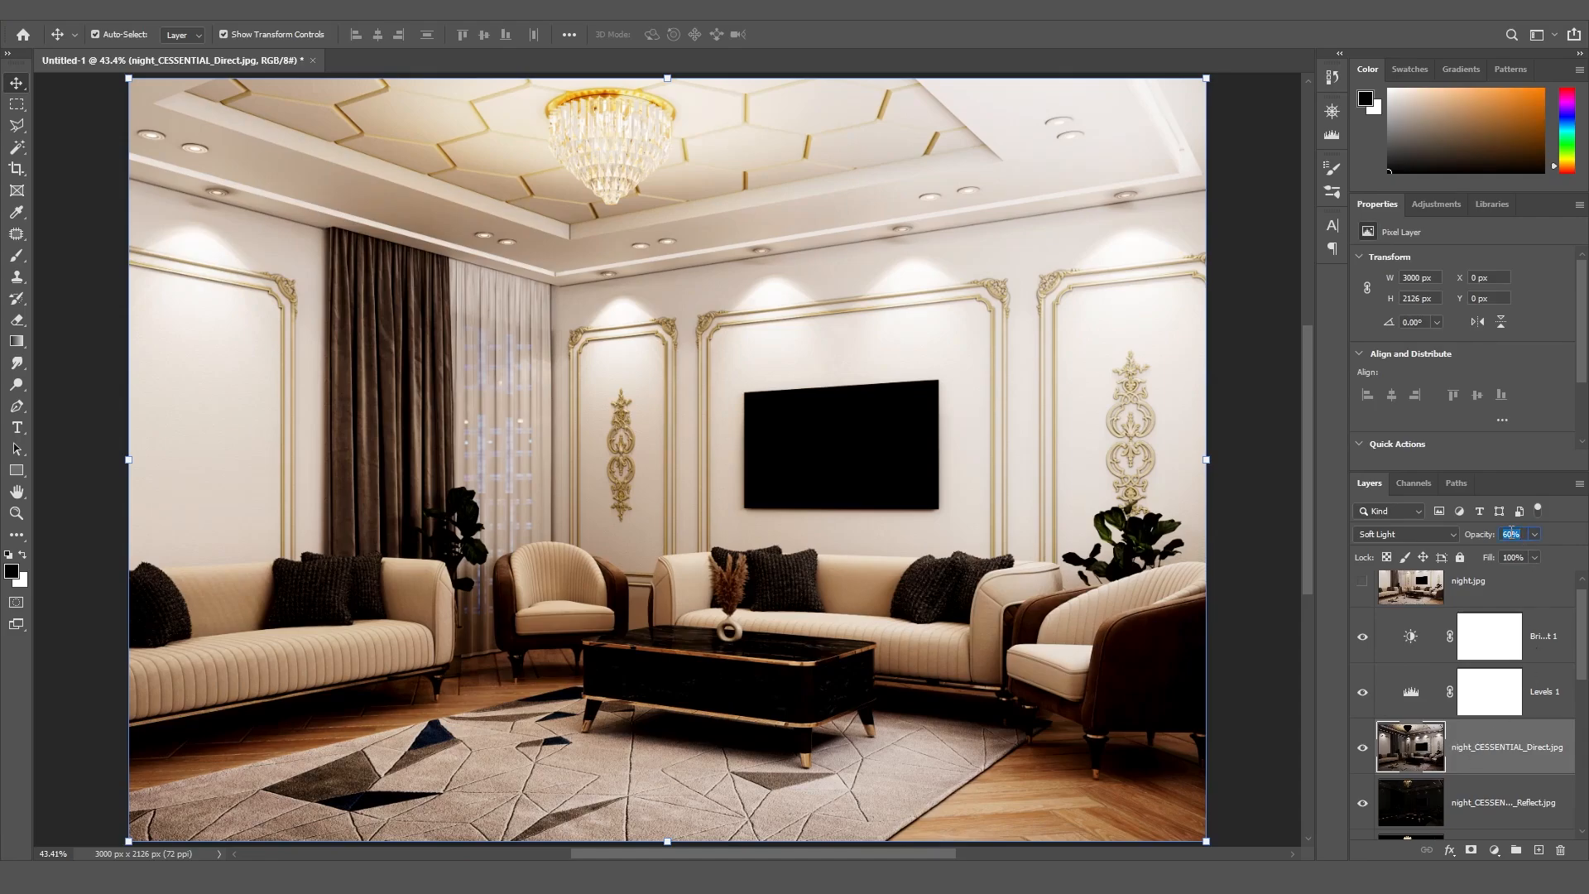
pyautogui.write('80')
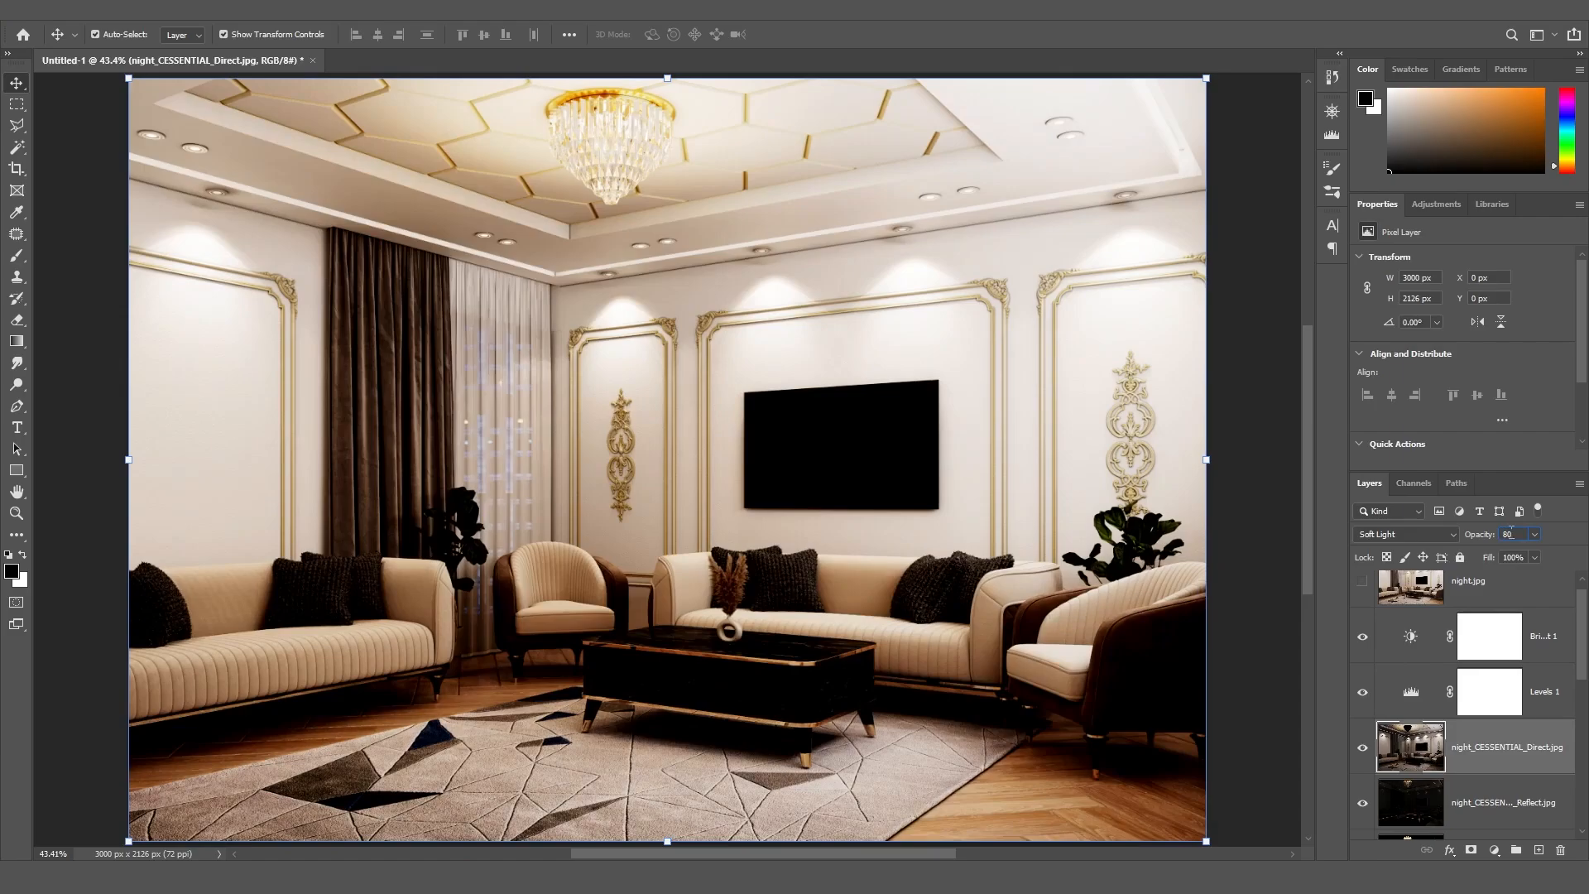
pyautogui.press('BackSpace')
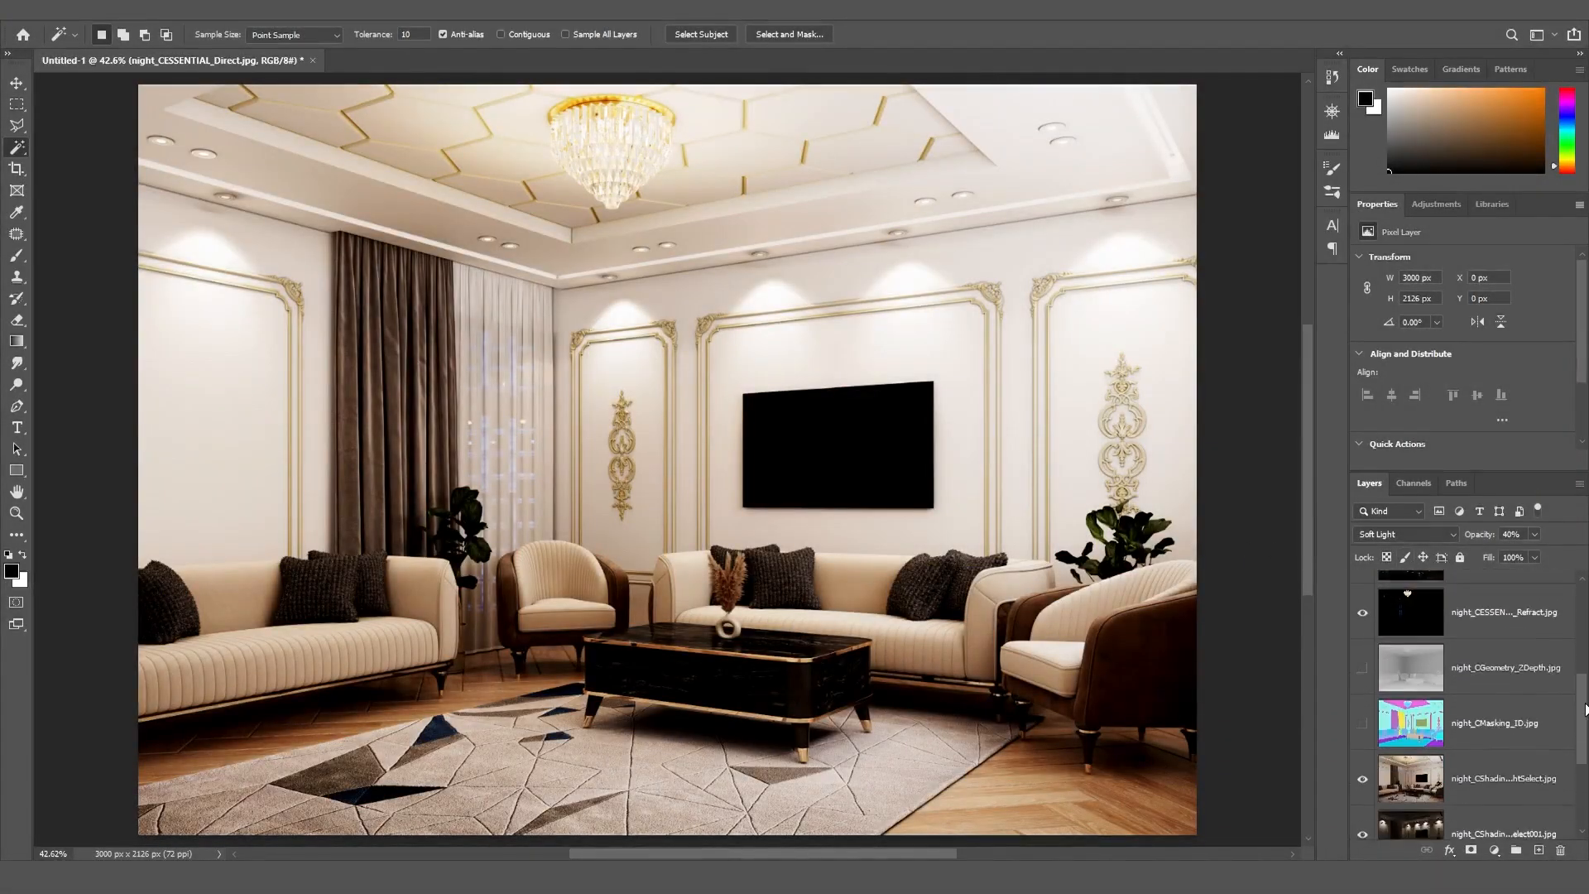
# Show the night_CMasking_ID.jpg layer and select its cushion, rug, coffee table and blue plant leaf colour areas together
pyautogui.moveTo(1586, 710); pyautogui.dragTo(1586, 737)
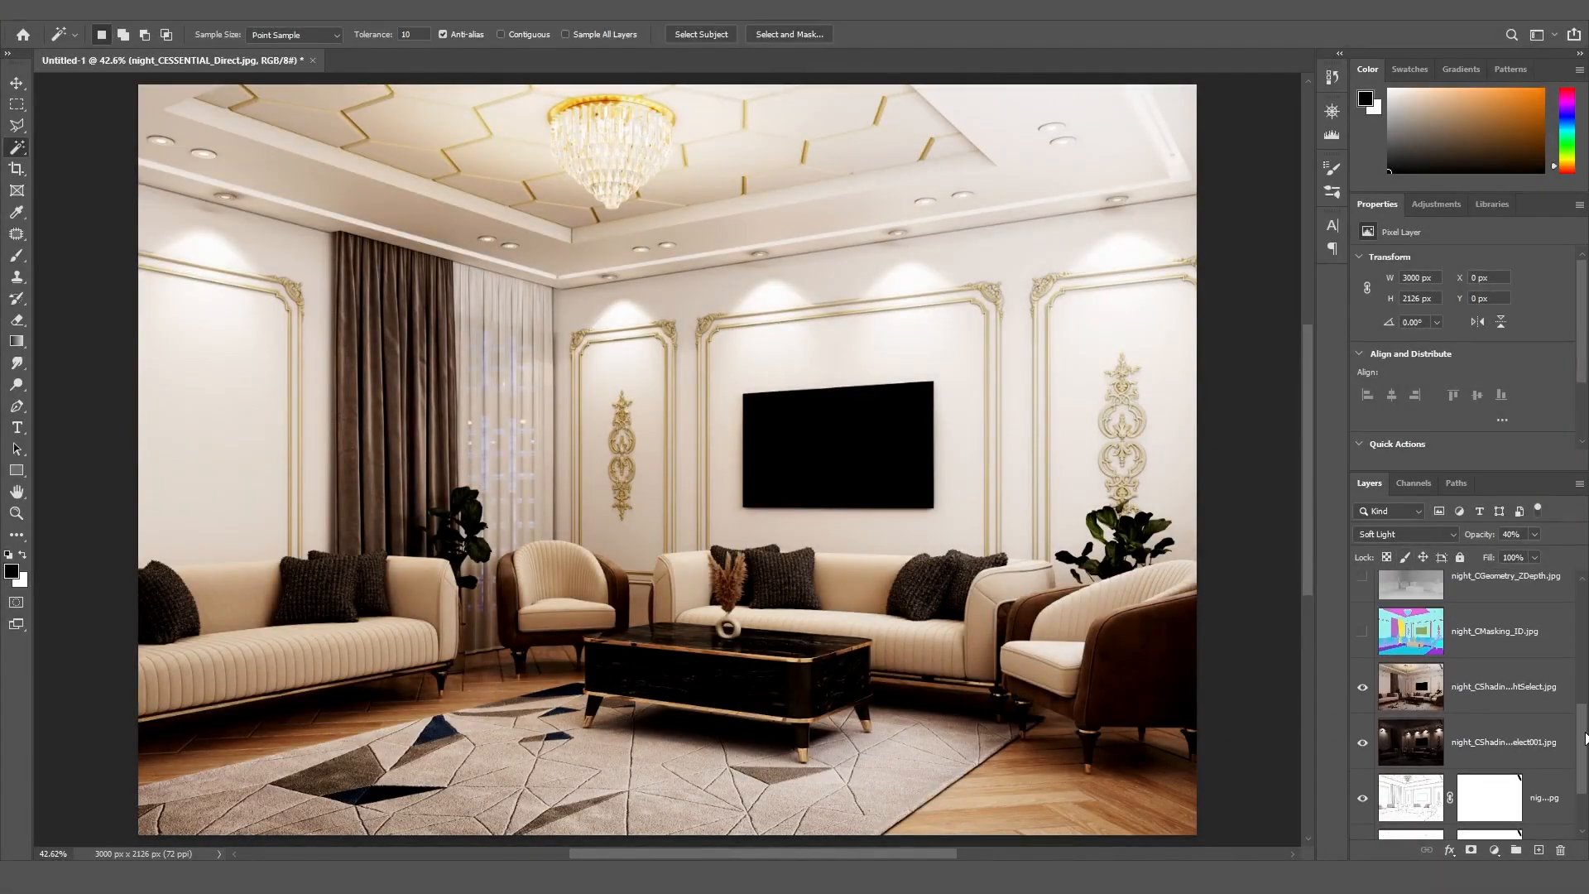
pyautogui.click(1362, 634)
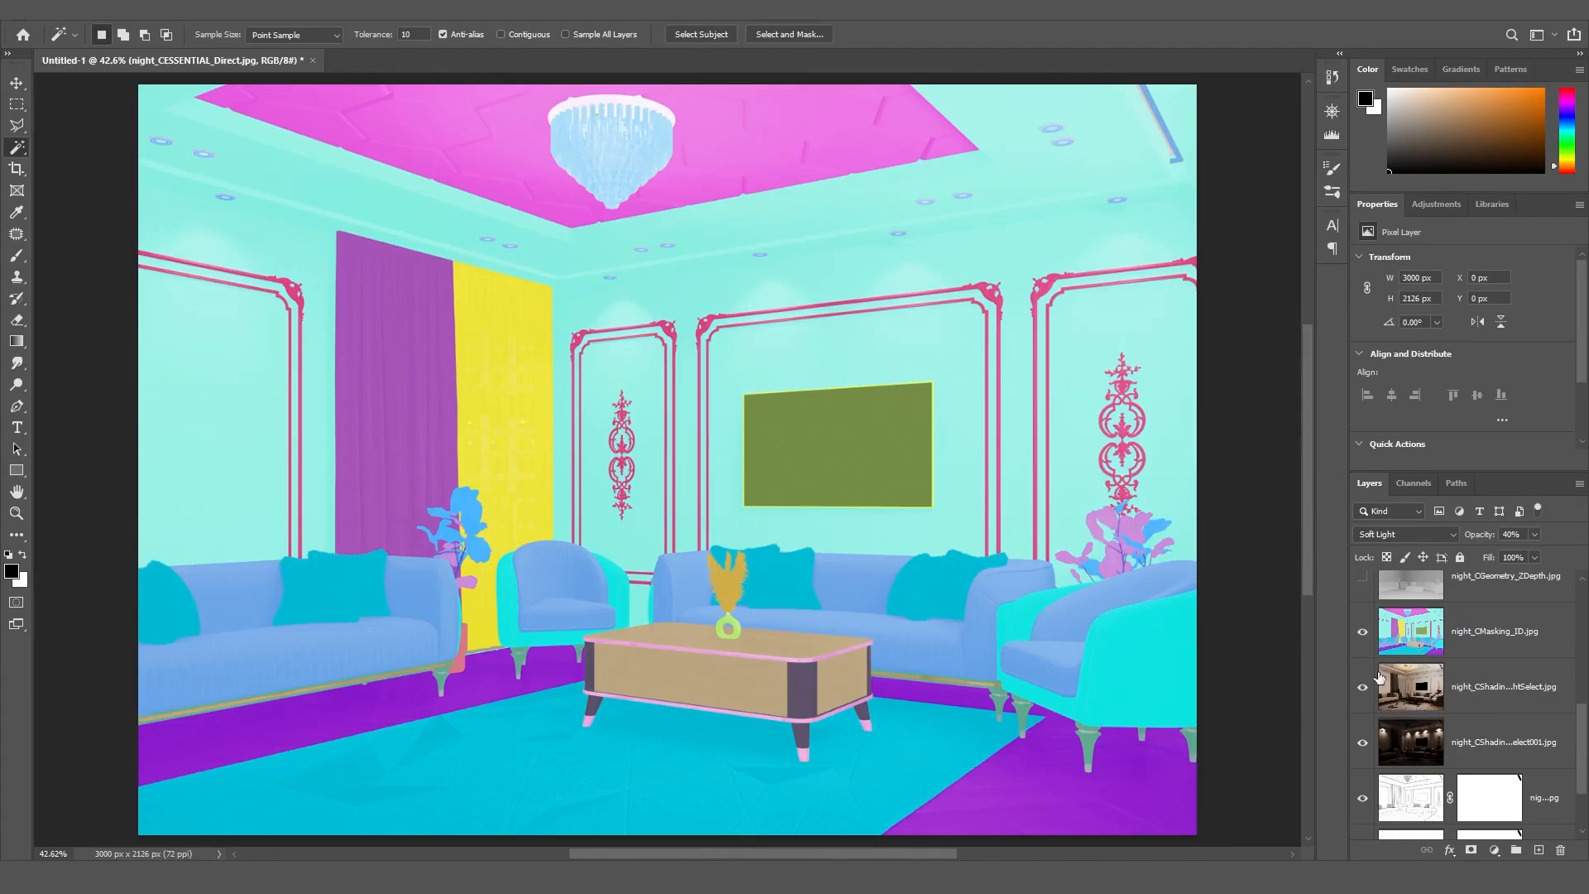
pyautogui.click(930, 586)
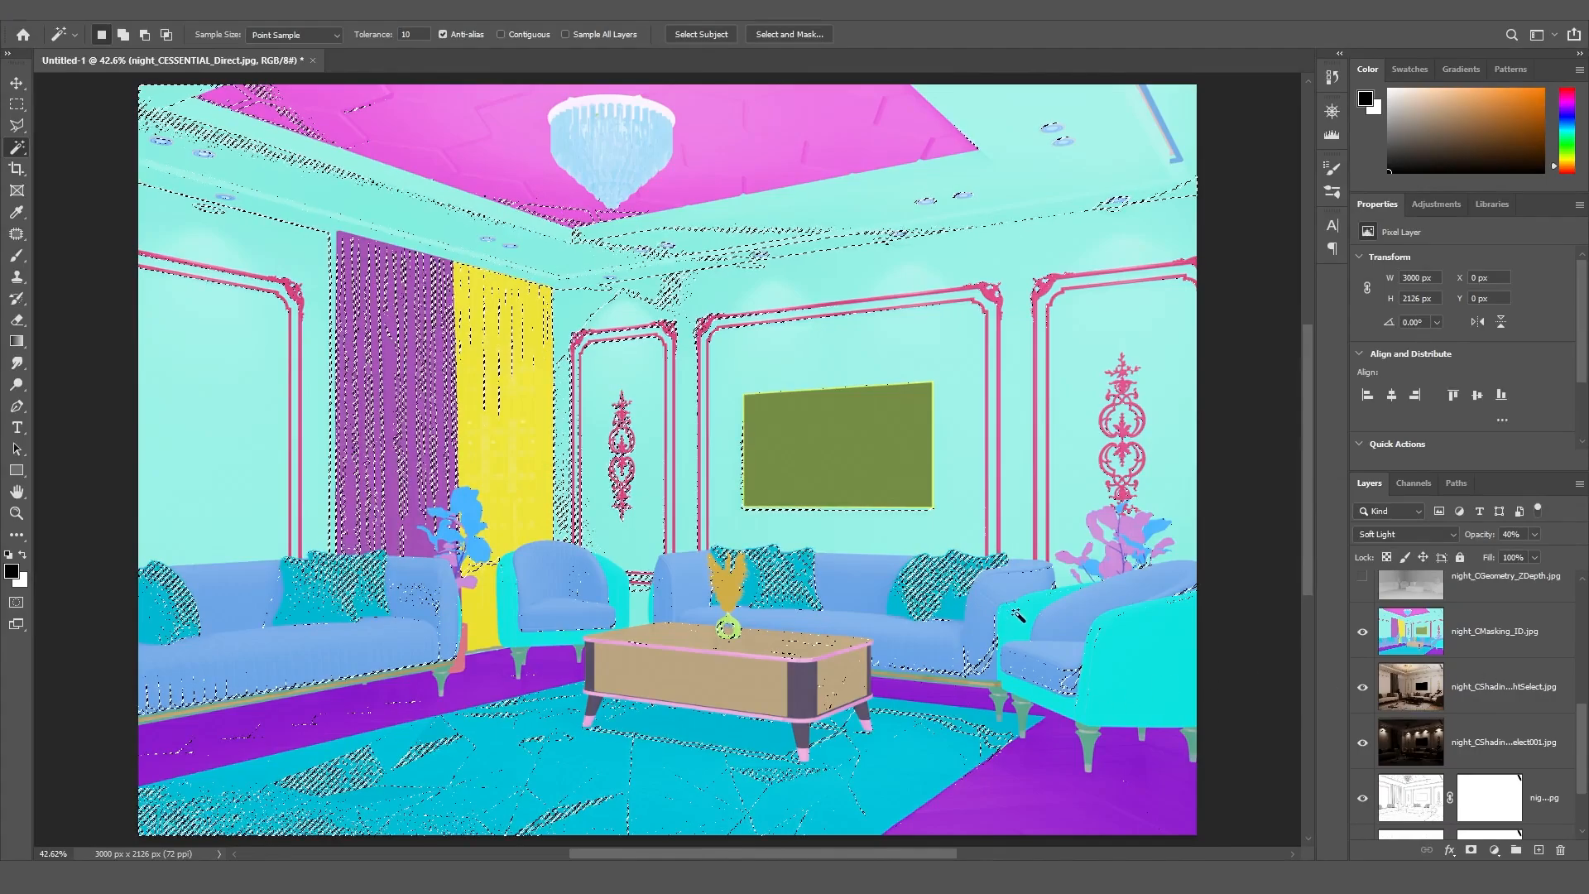
pyautogui.hotkey('ctrl', 'd')
pyautogui.click(1431, 625)
pyautogui.click(927, 591)
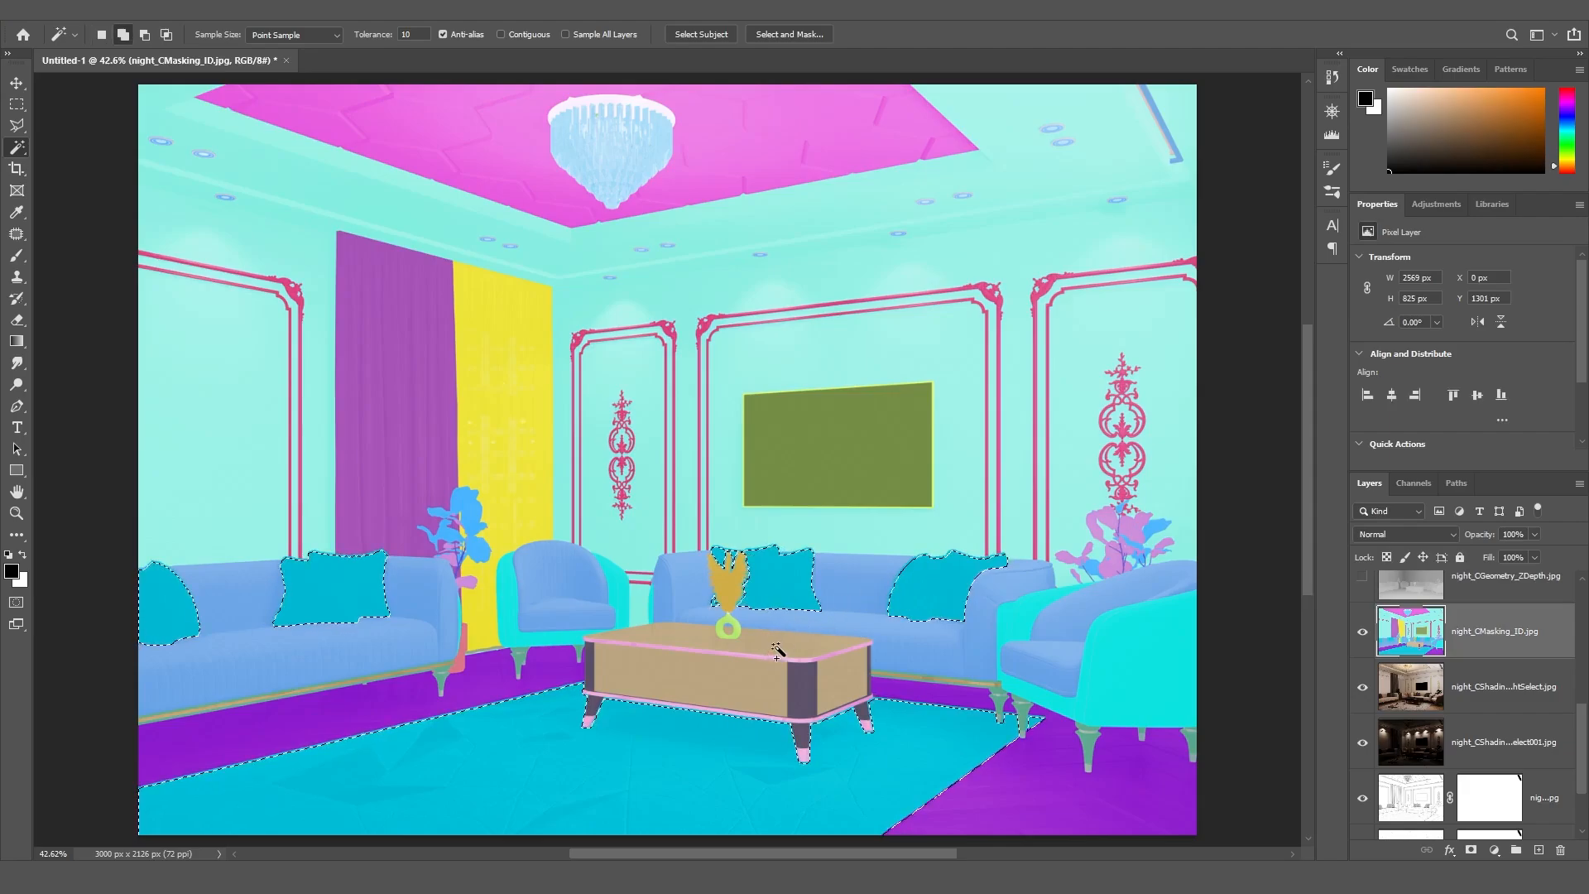
pyautogui.click(836, 684)
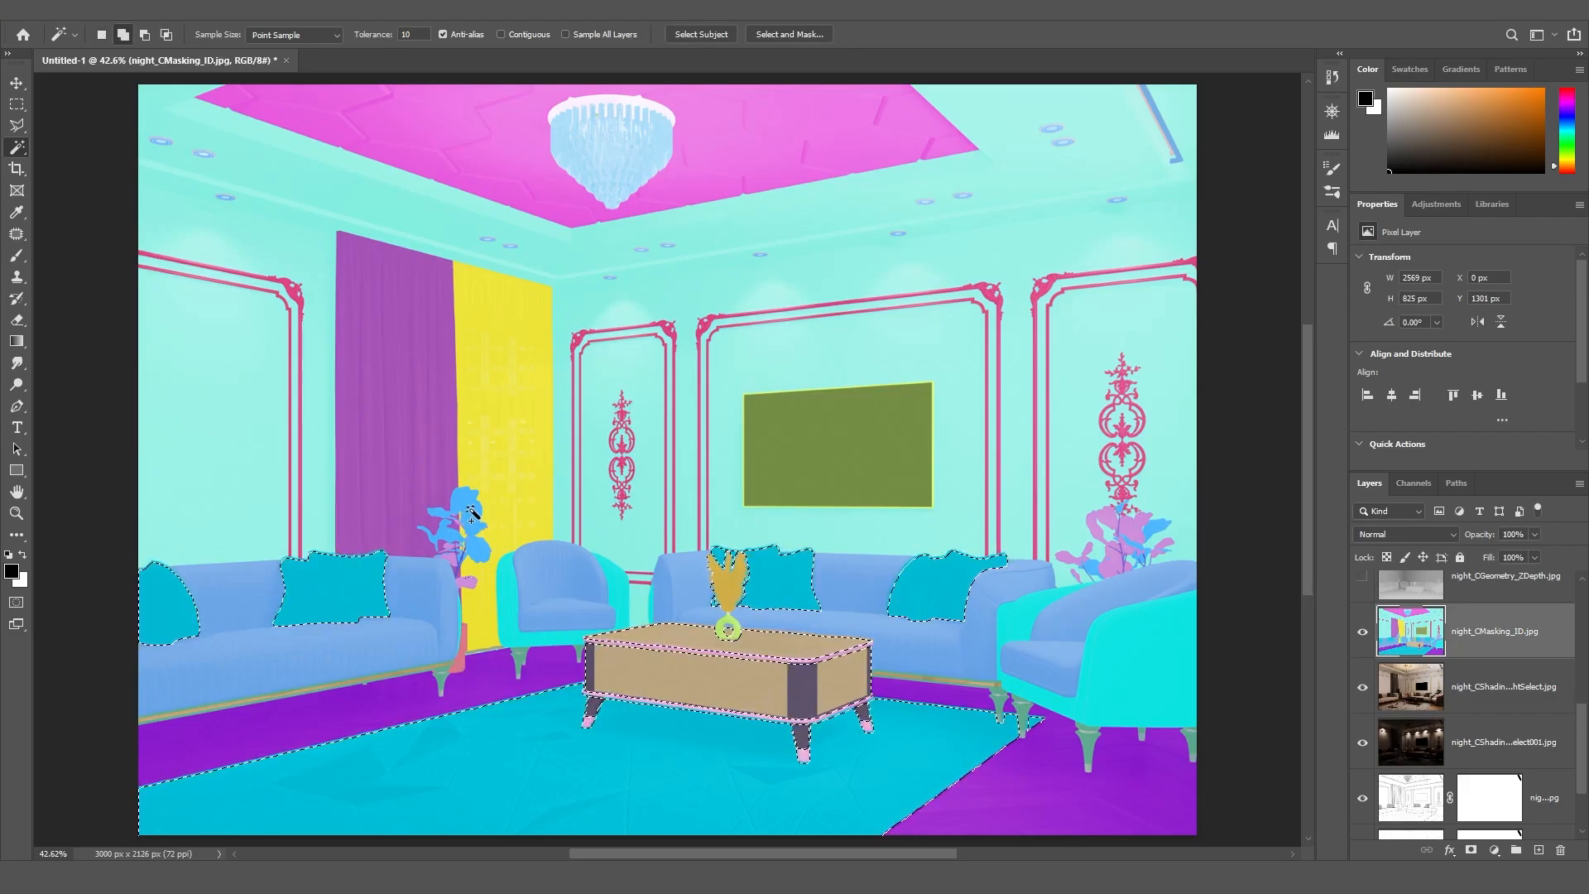
pyautogui.keyDown('shift'); pyautogui.click(471, 523); pyautogui.keyUp('shift')
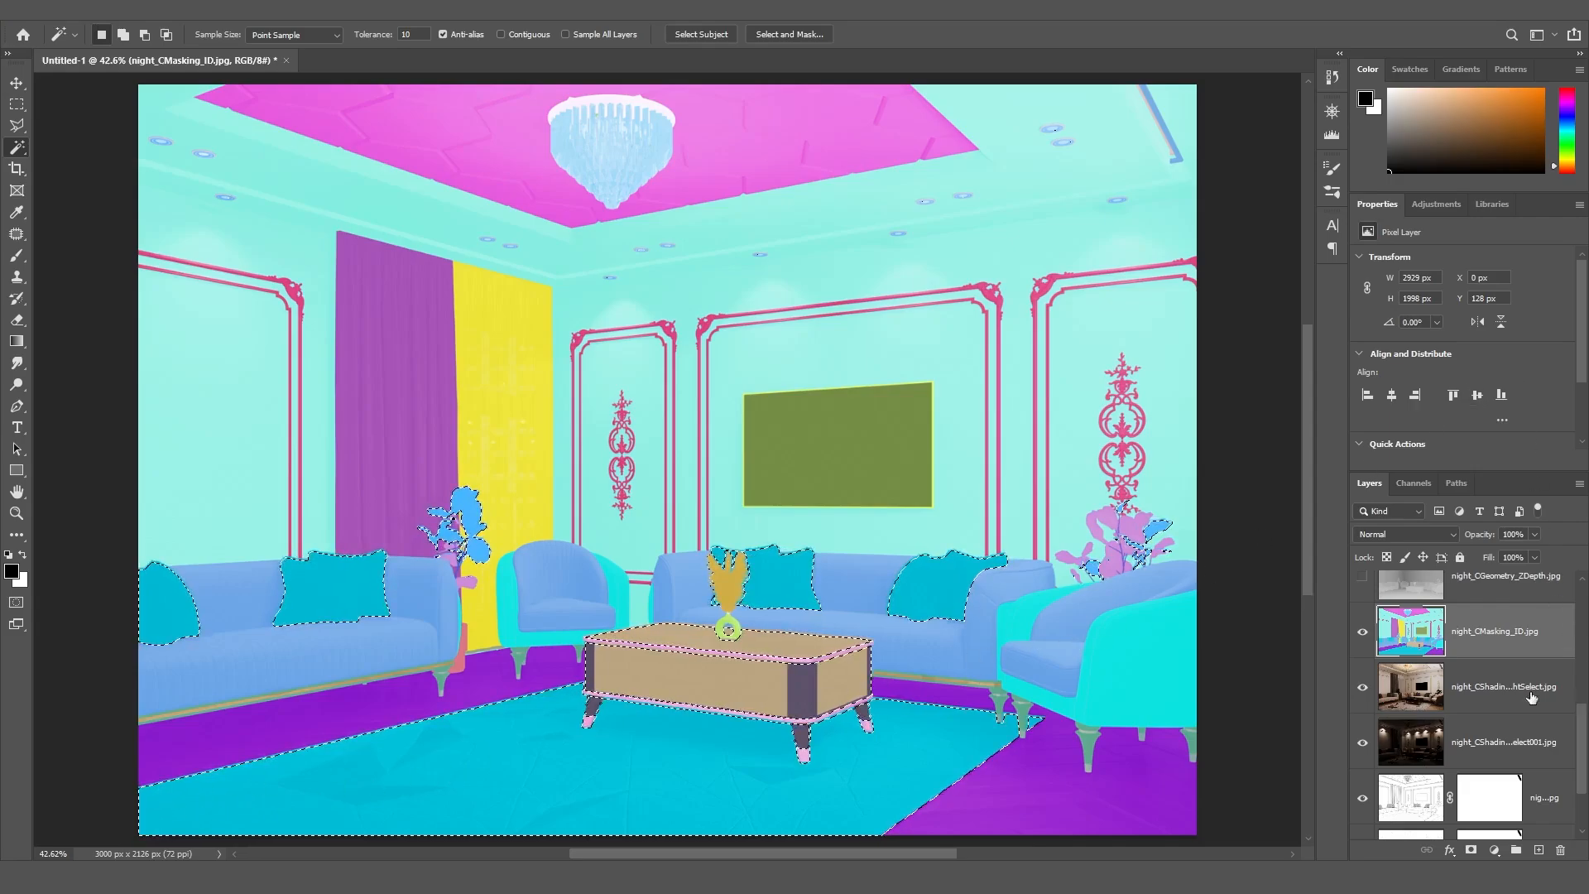
# Hide the ID layer, invert the selection and add it as a layer mask to the night_CESSENTIAL_Direct.jpg layer
pyautogui.click(1363, 632)
pyautogui.moveTo(1586, 758); pyautogui.dragTo(1586, 629)
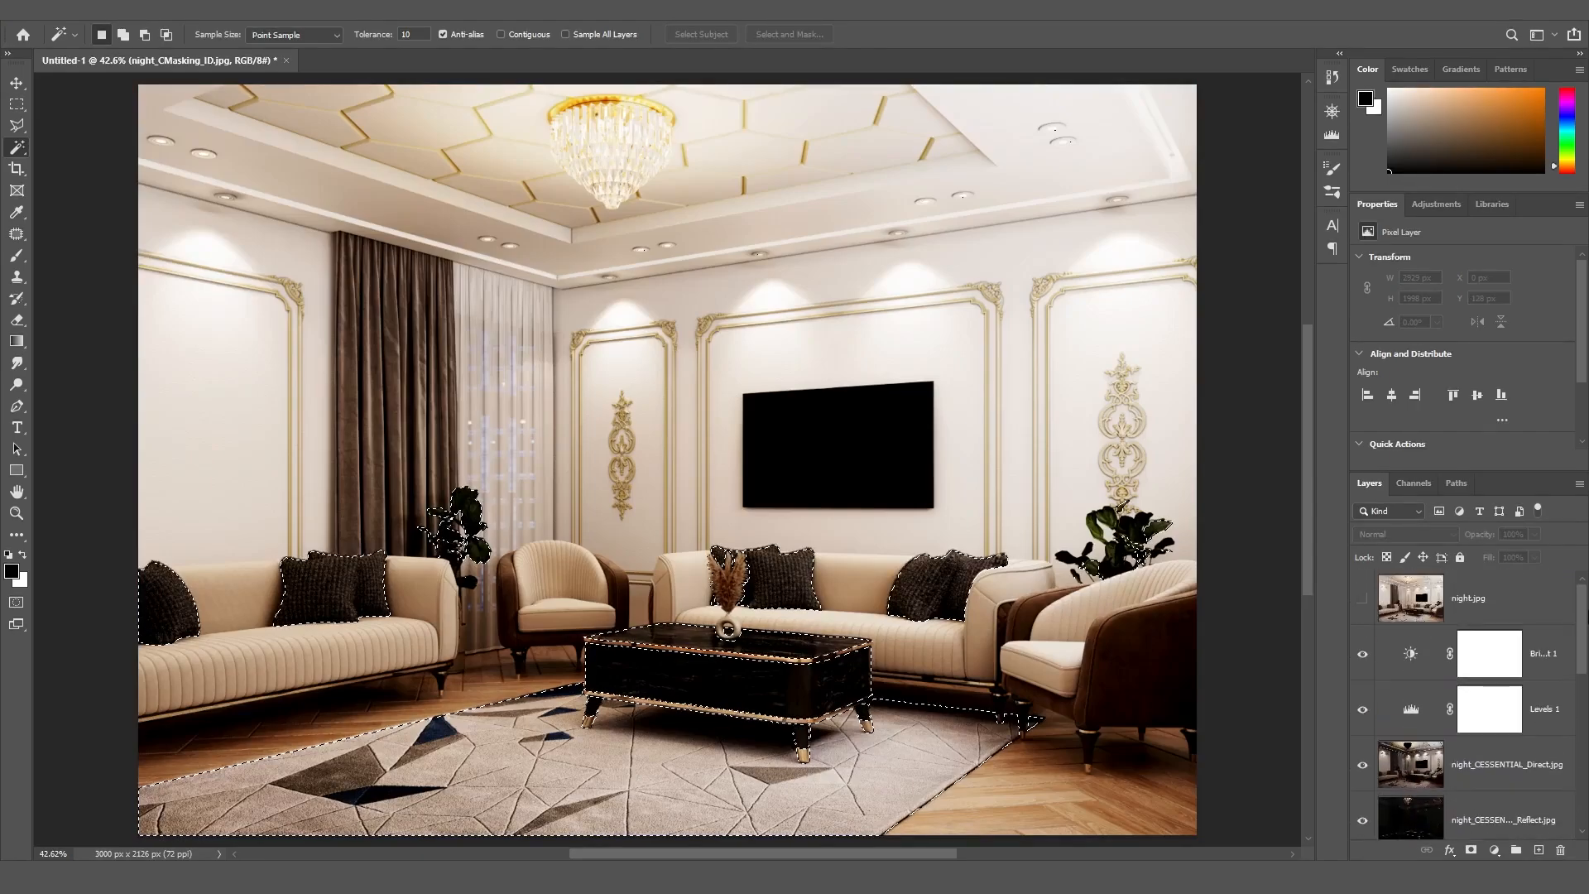
pyautogui.rightClick(833, 304)
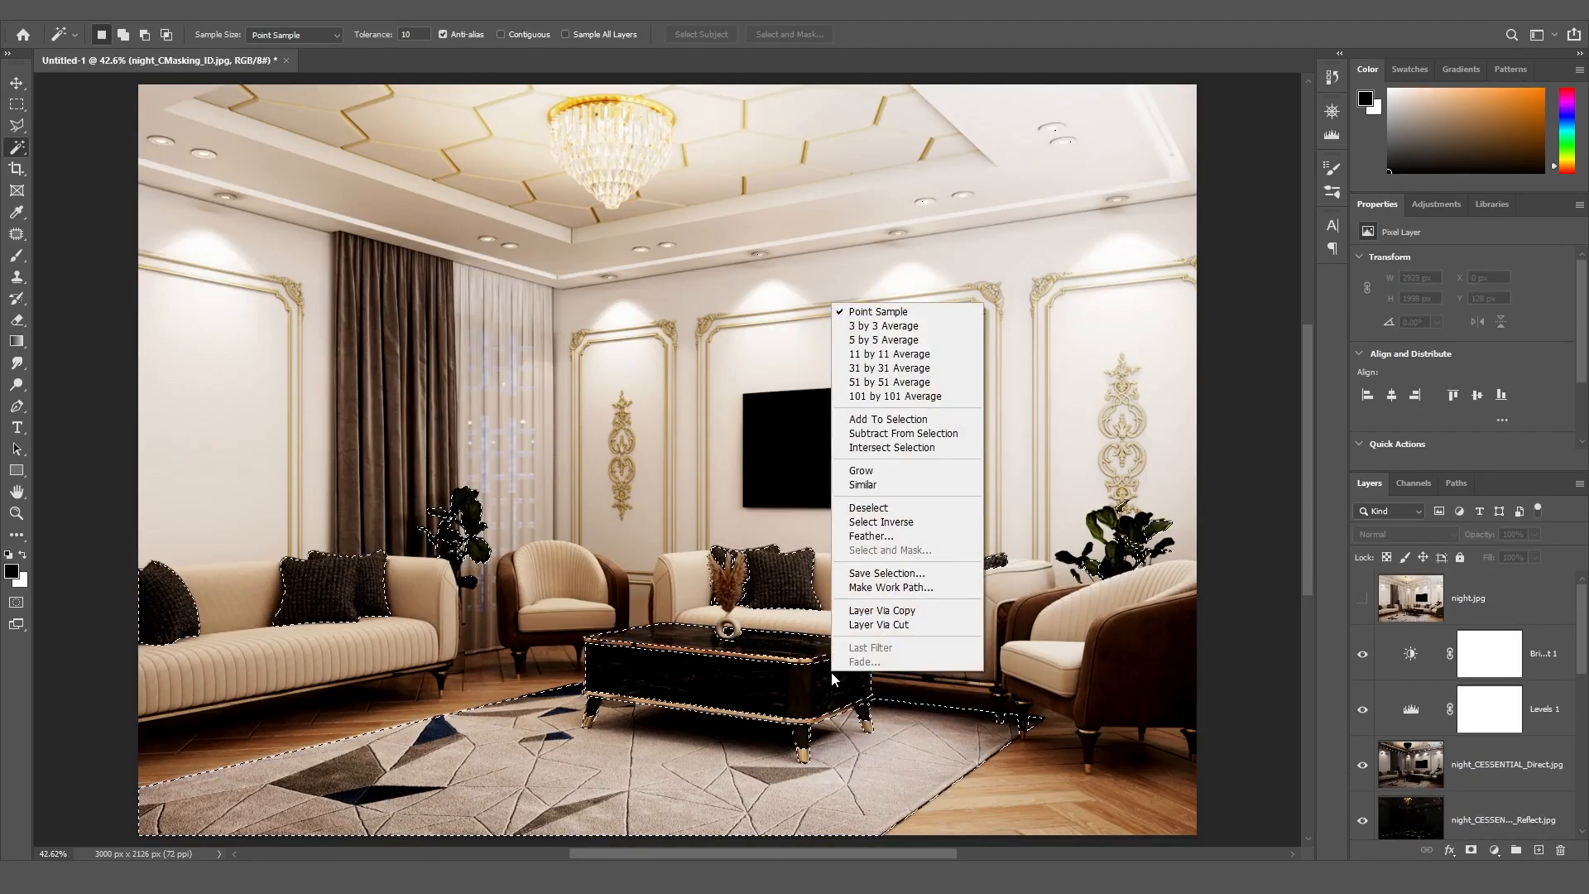
pyautogui.click(883, 522)
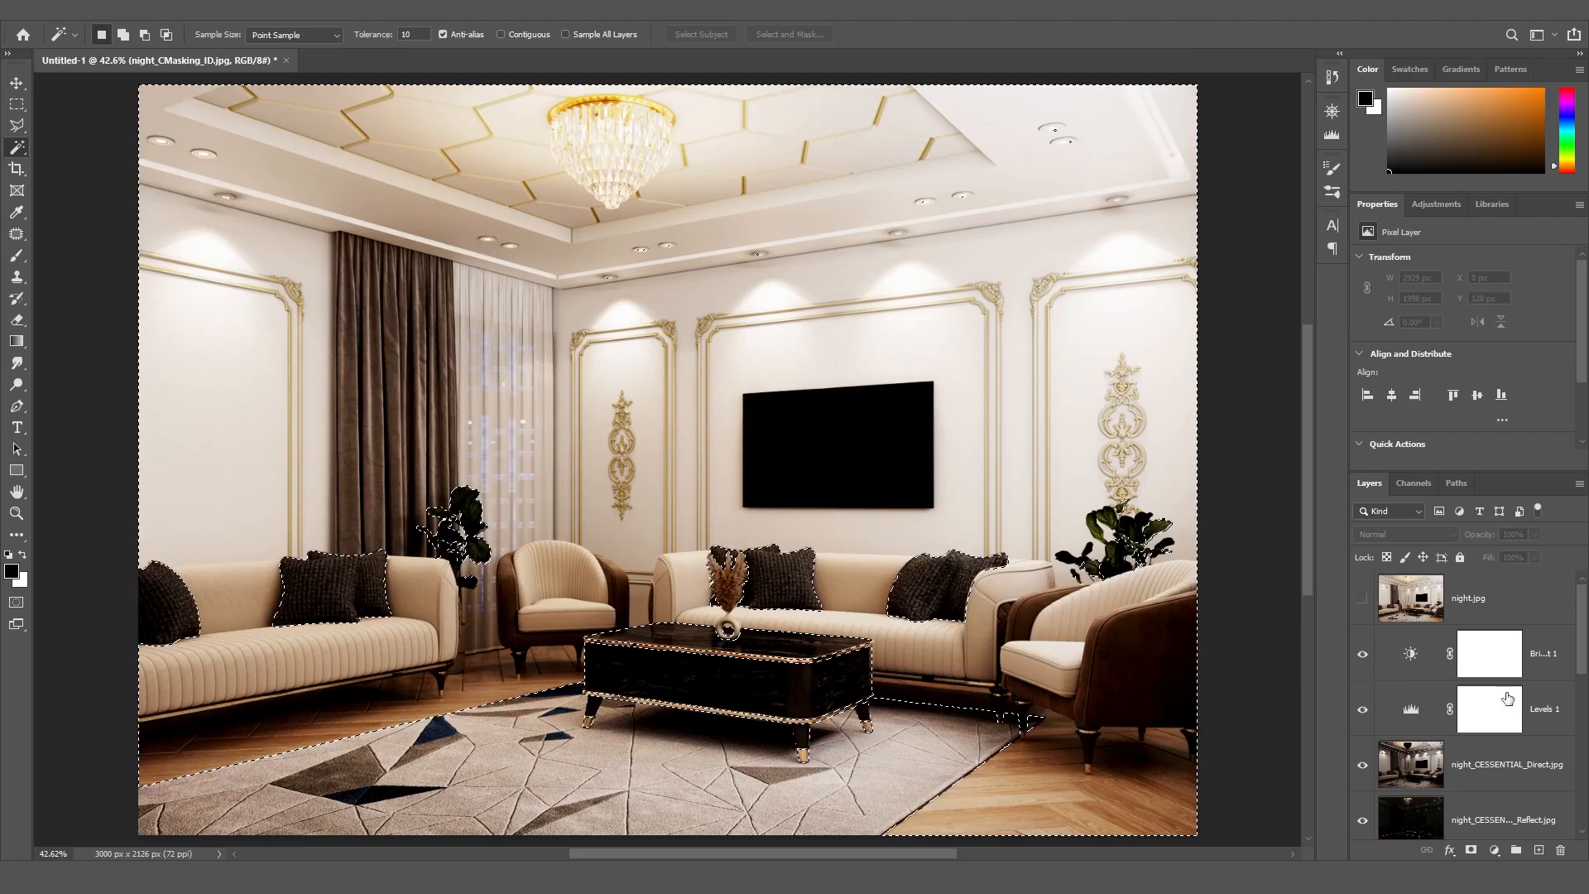
pyautogui.click(1524, 744)
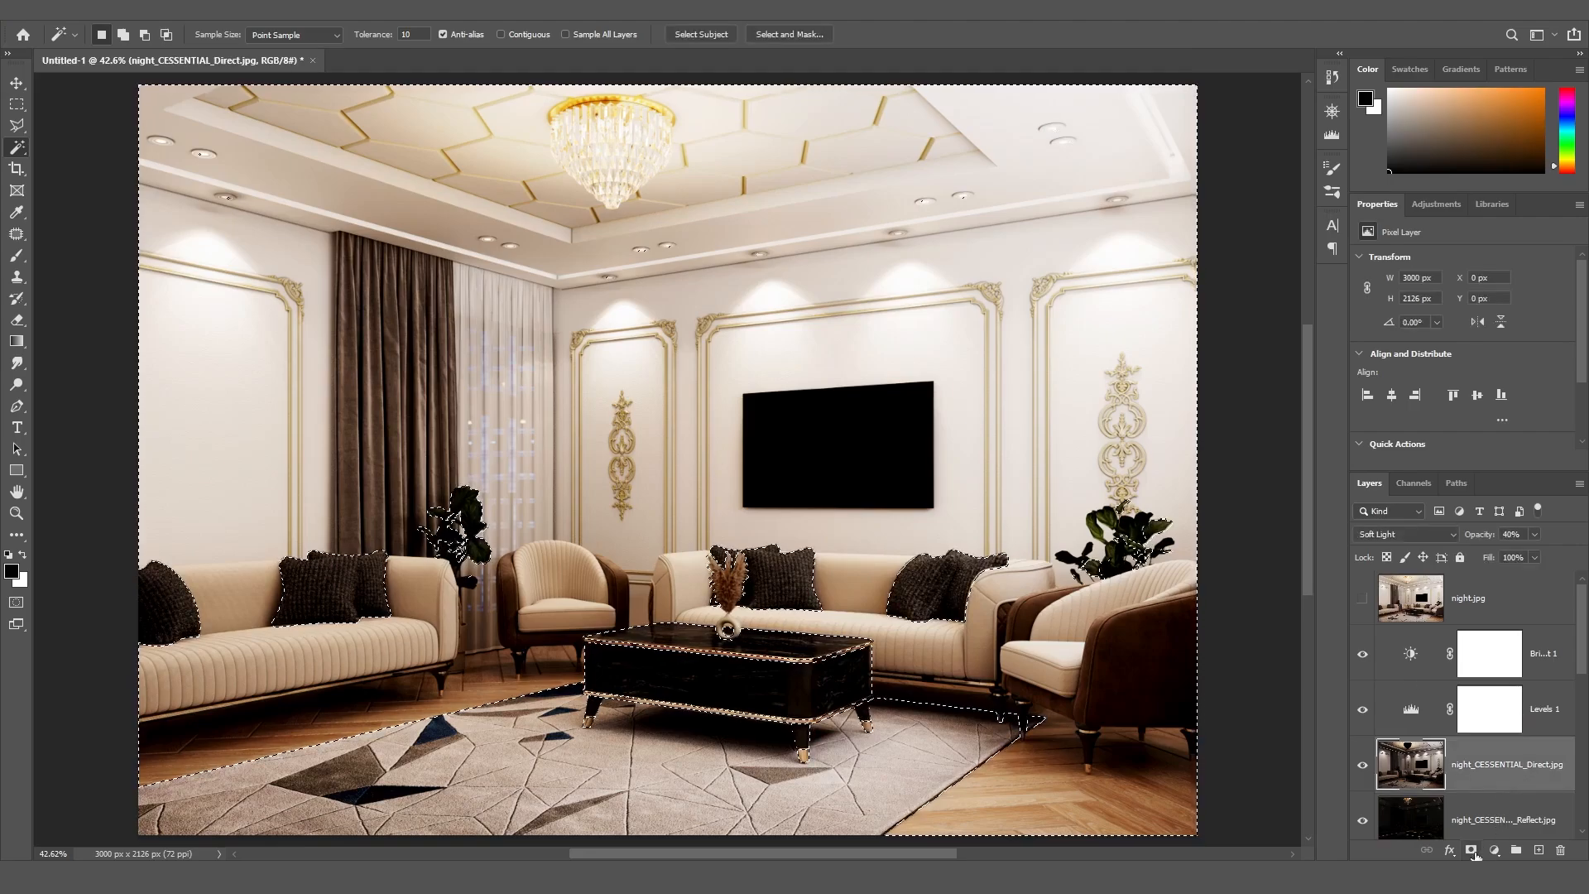
pyautogui.click(1473, 851)
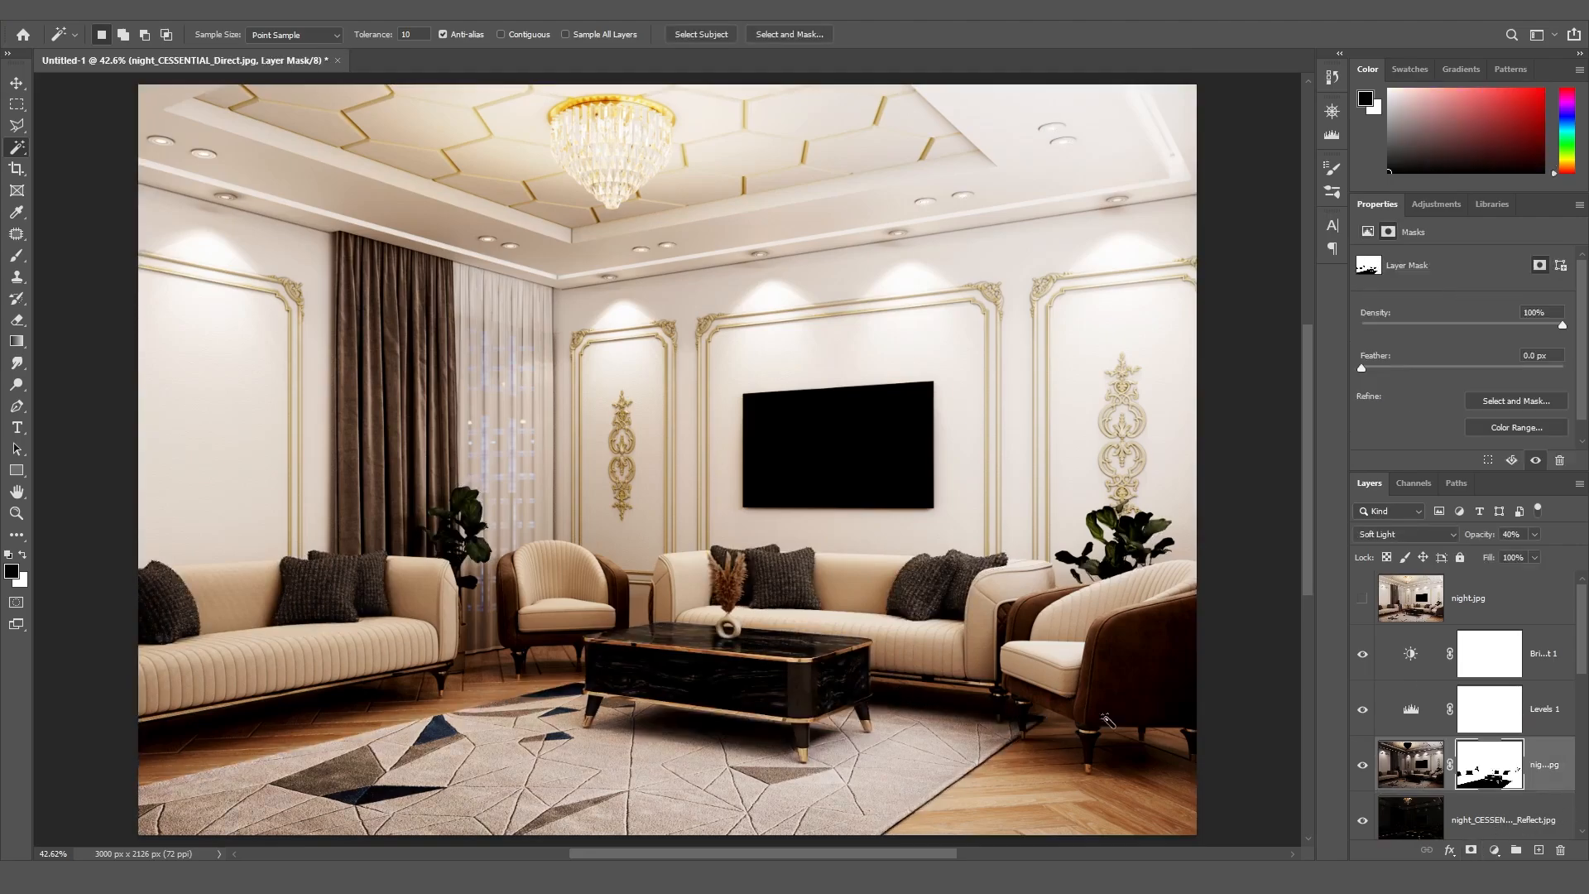
# Compare the image with and without the masked night_CESSENTIAL_Direct.jpg layer
pyautogui.click(1363, 766)
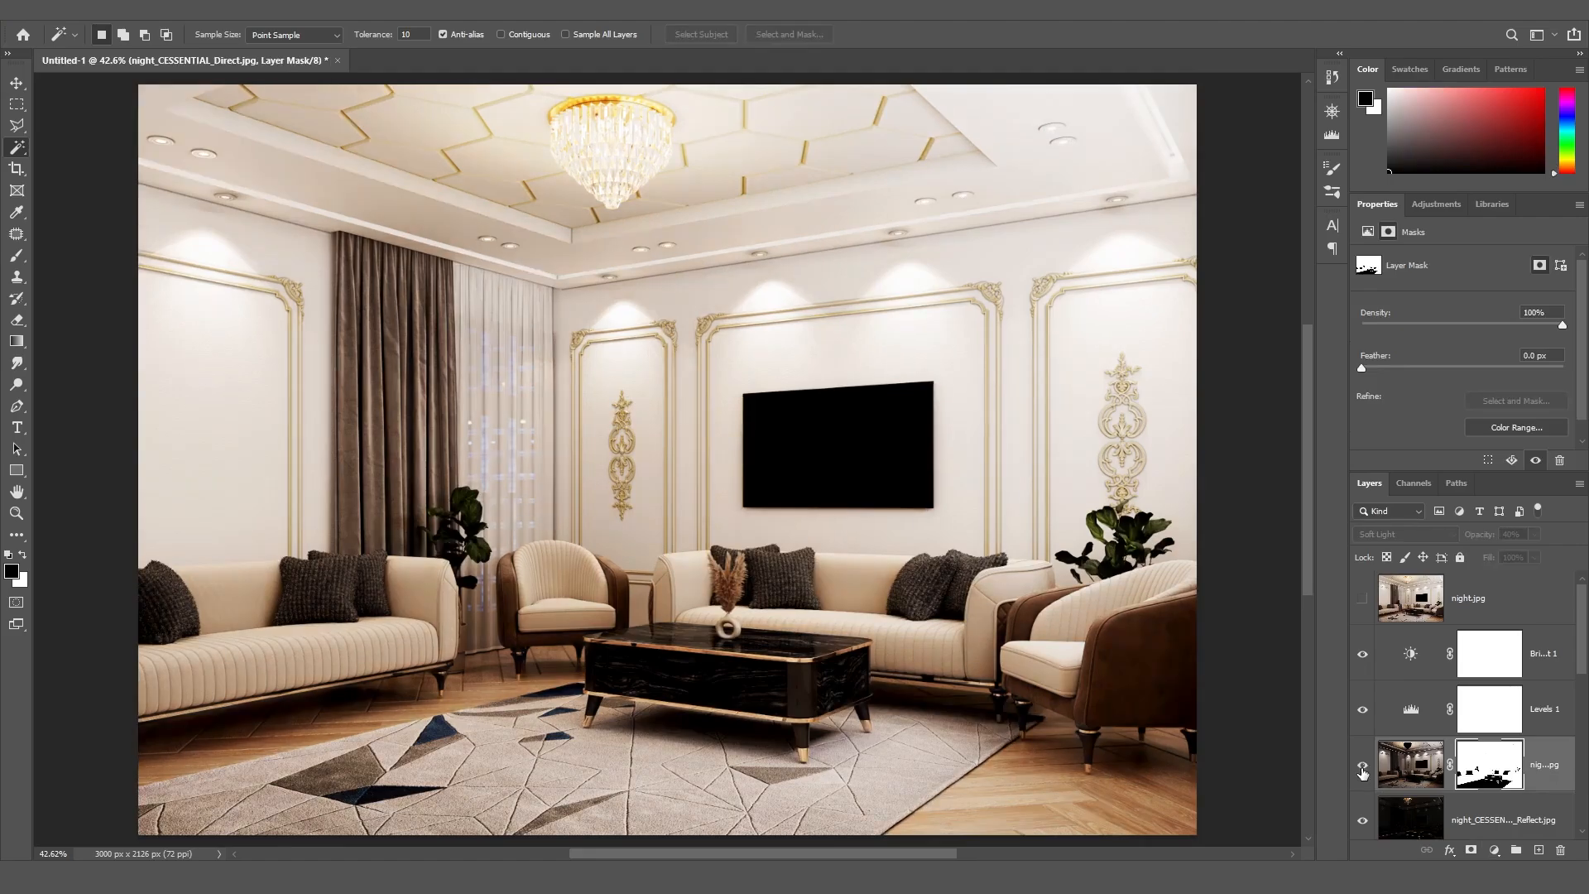
pyautogui.click(1362, 770)
pyautogui.click(1363, 770)
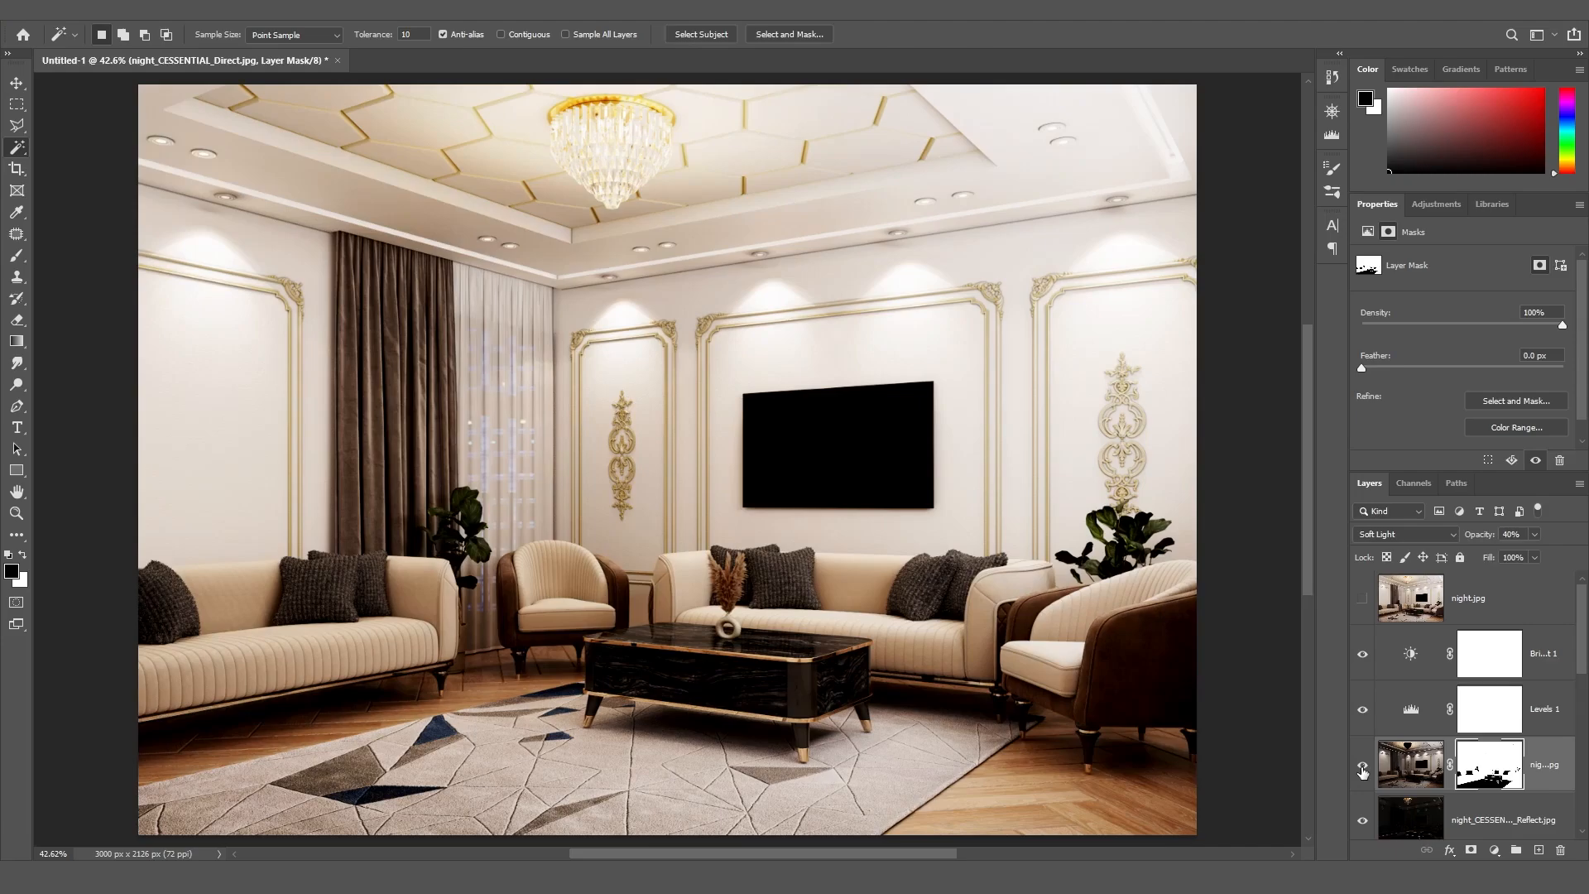
# Set the masked night_CESSENTIAL_Direct.jpg layer's opacity to 50% and check its effect on the image
pyautogui.click(1409, 770)
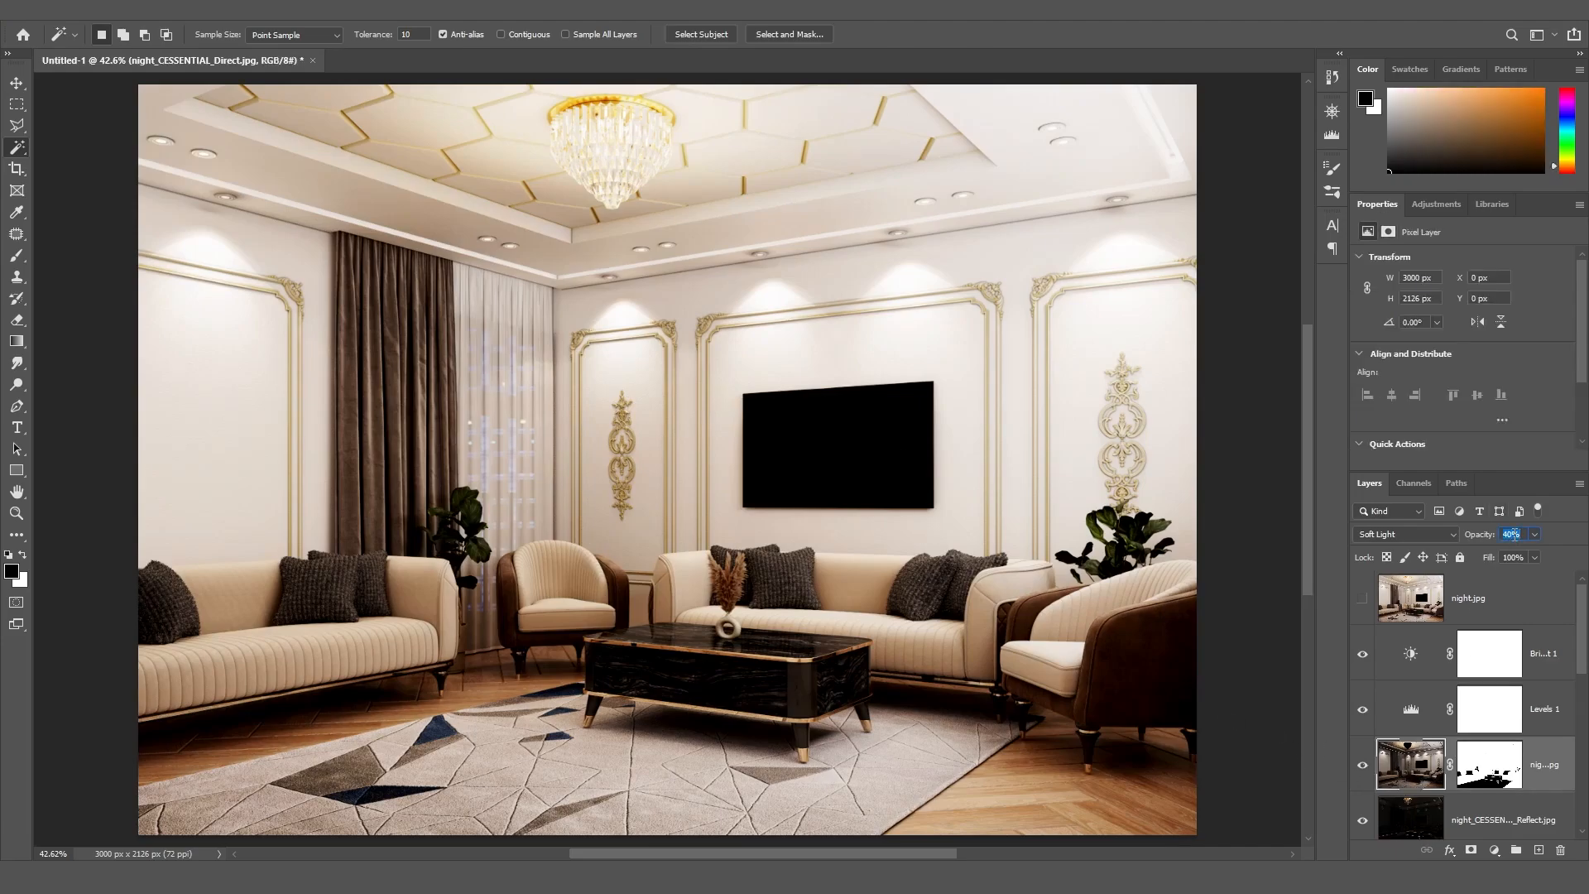
pyautogui.write('50')
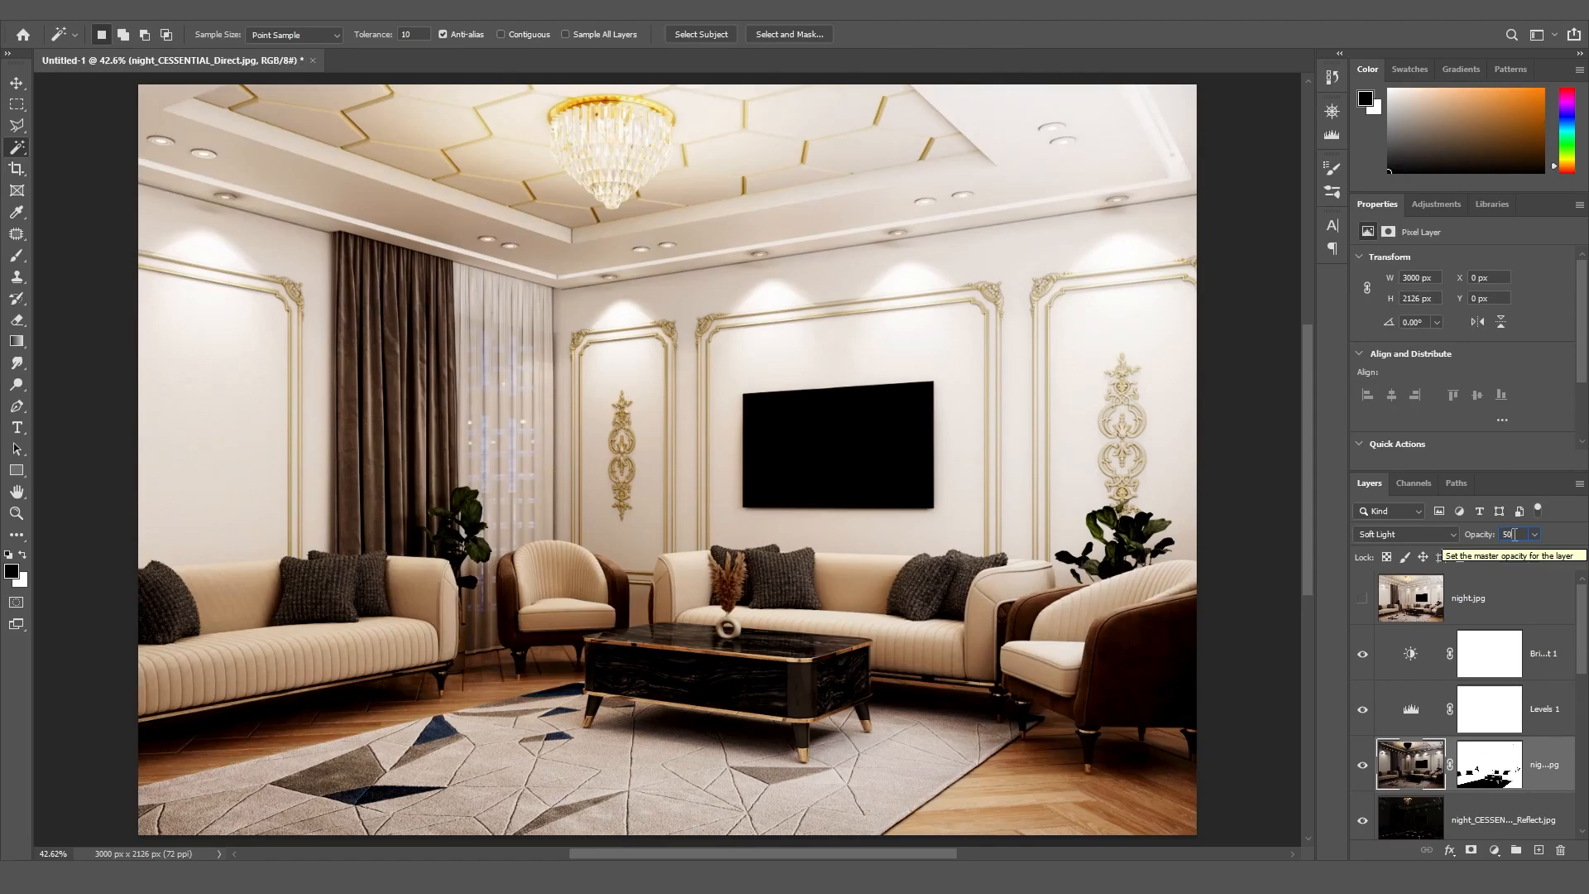
pyautogui.press('Return')
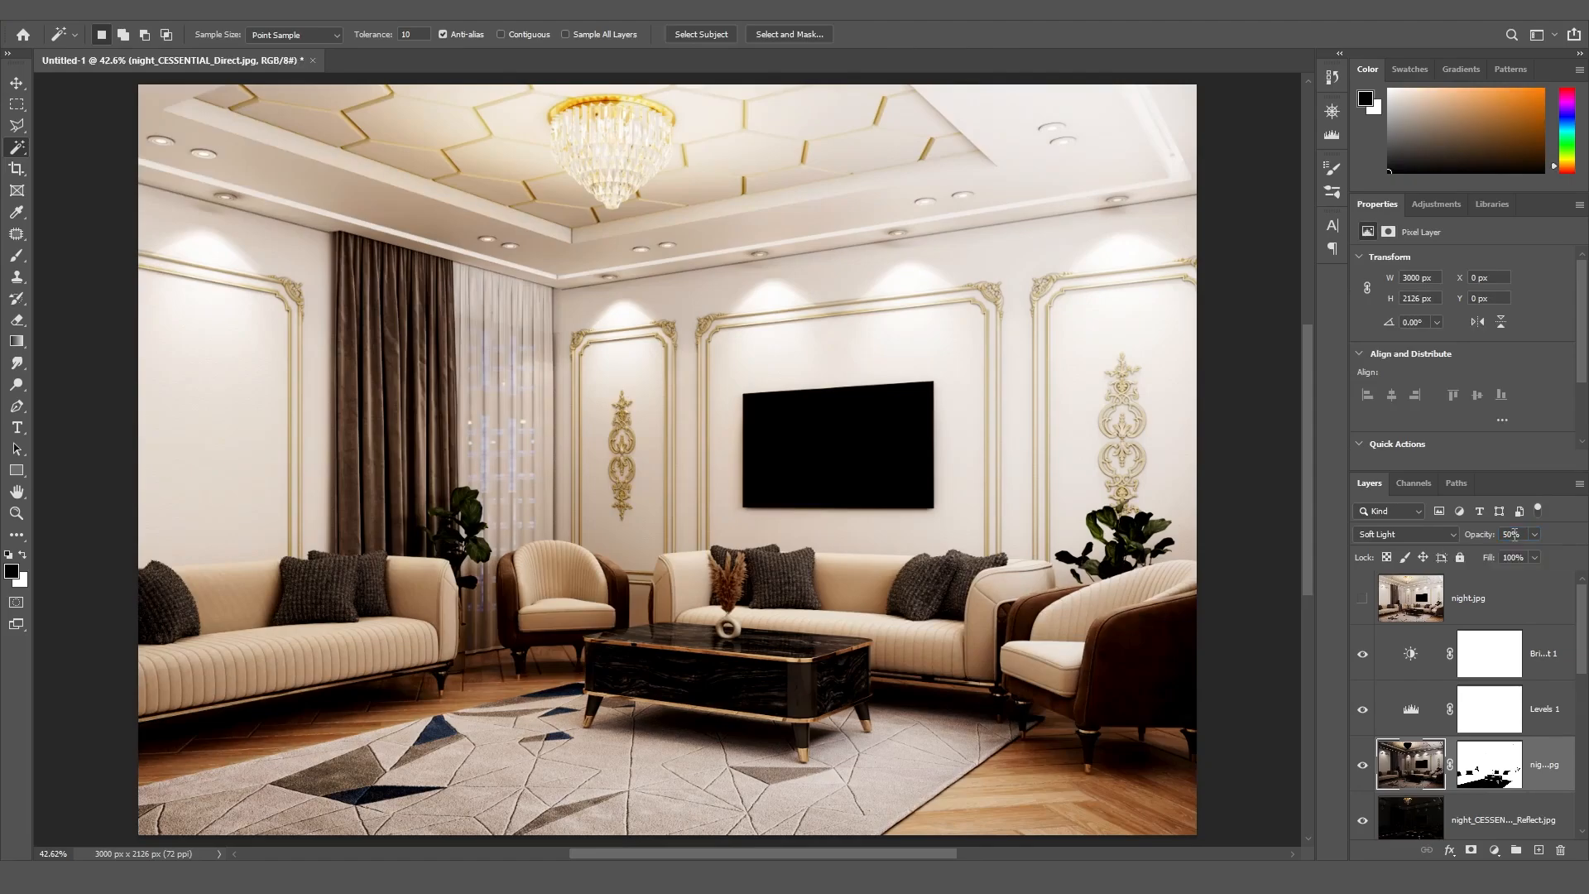
pyautogui.click(1363, 765)
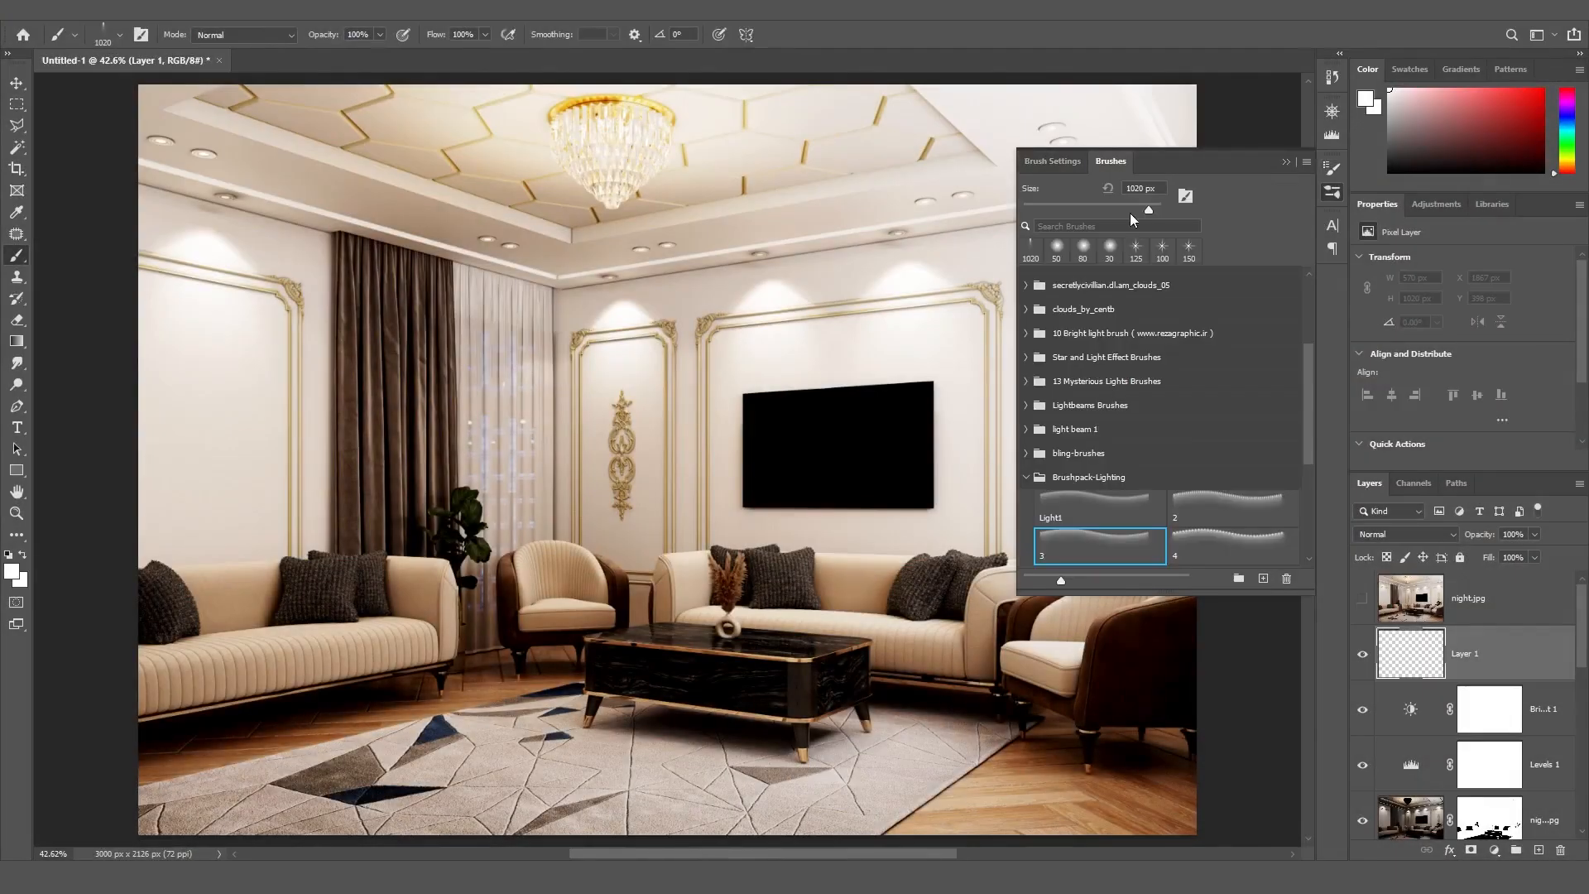
# Try out the Brushpack-Lighting brushes on Layer 1 and choose brush 9
pyautogui.scroll(-1, 1130, 212)
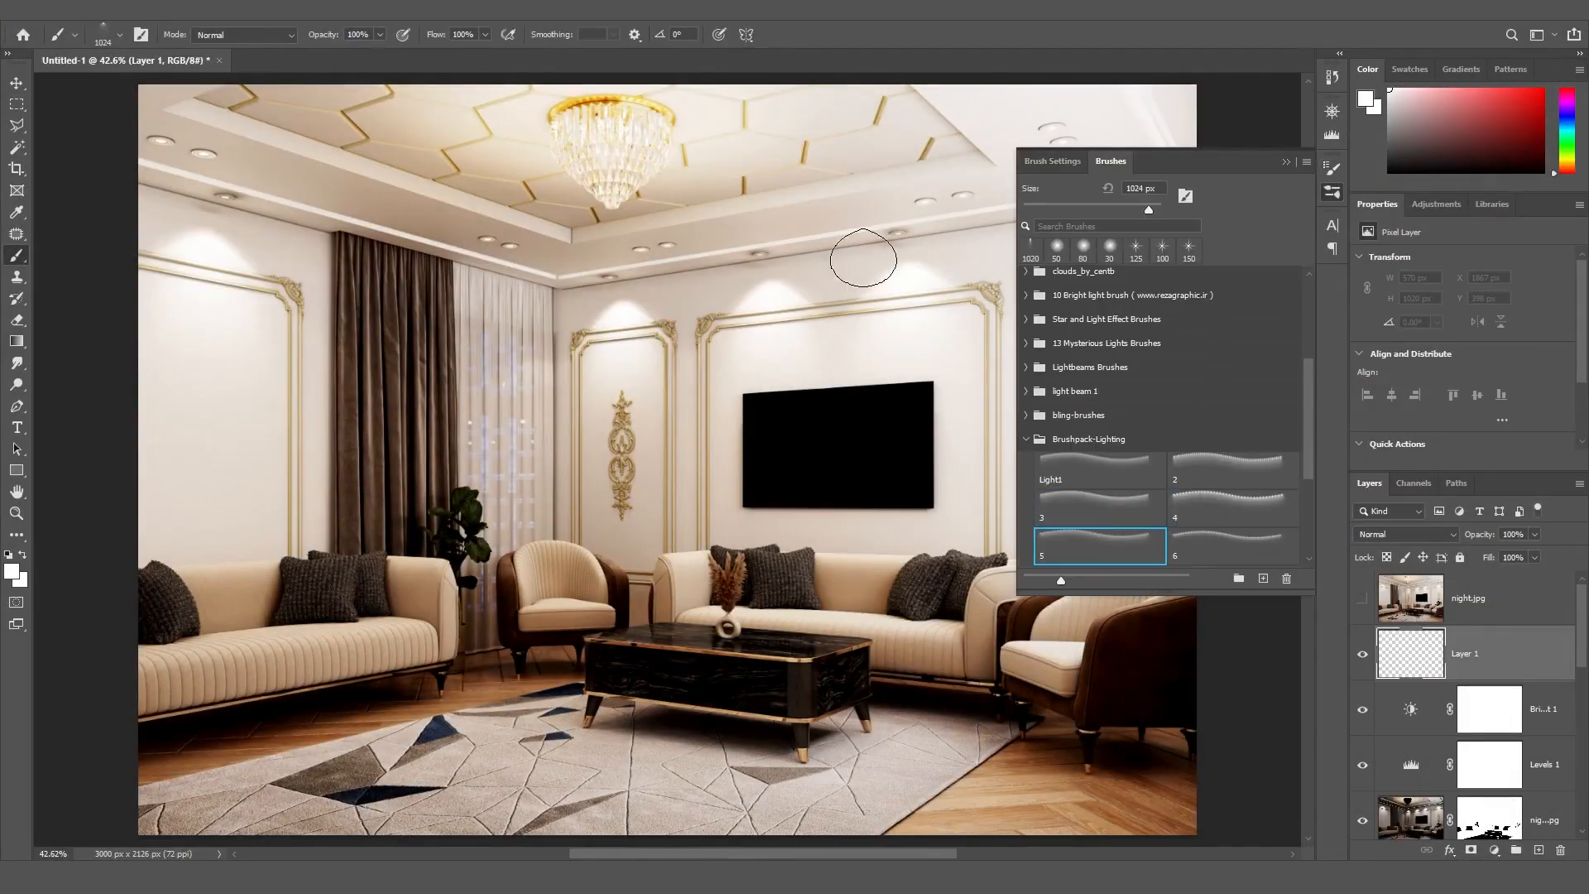
pyautogui.click(1233, 546)
pyautogui.scroll(-1, 901, 272)
pyautogui.press('.')
pyautogui.press('.')
pyautogui.press('.')
pyautogui.press('.')
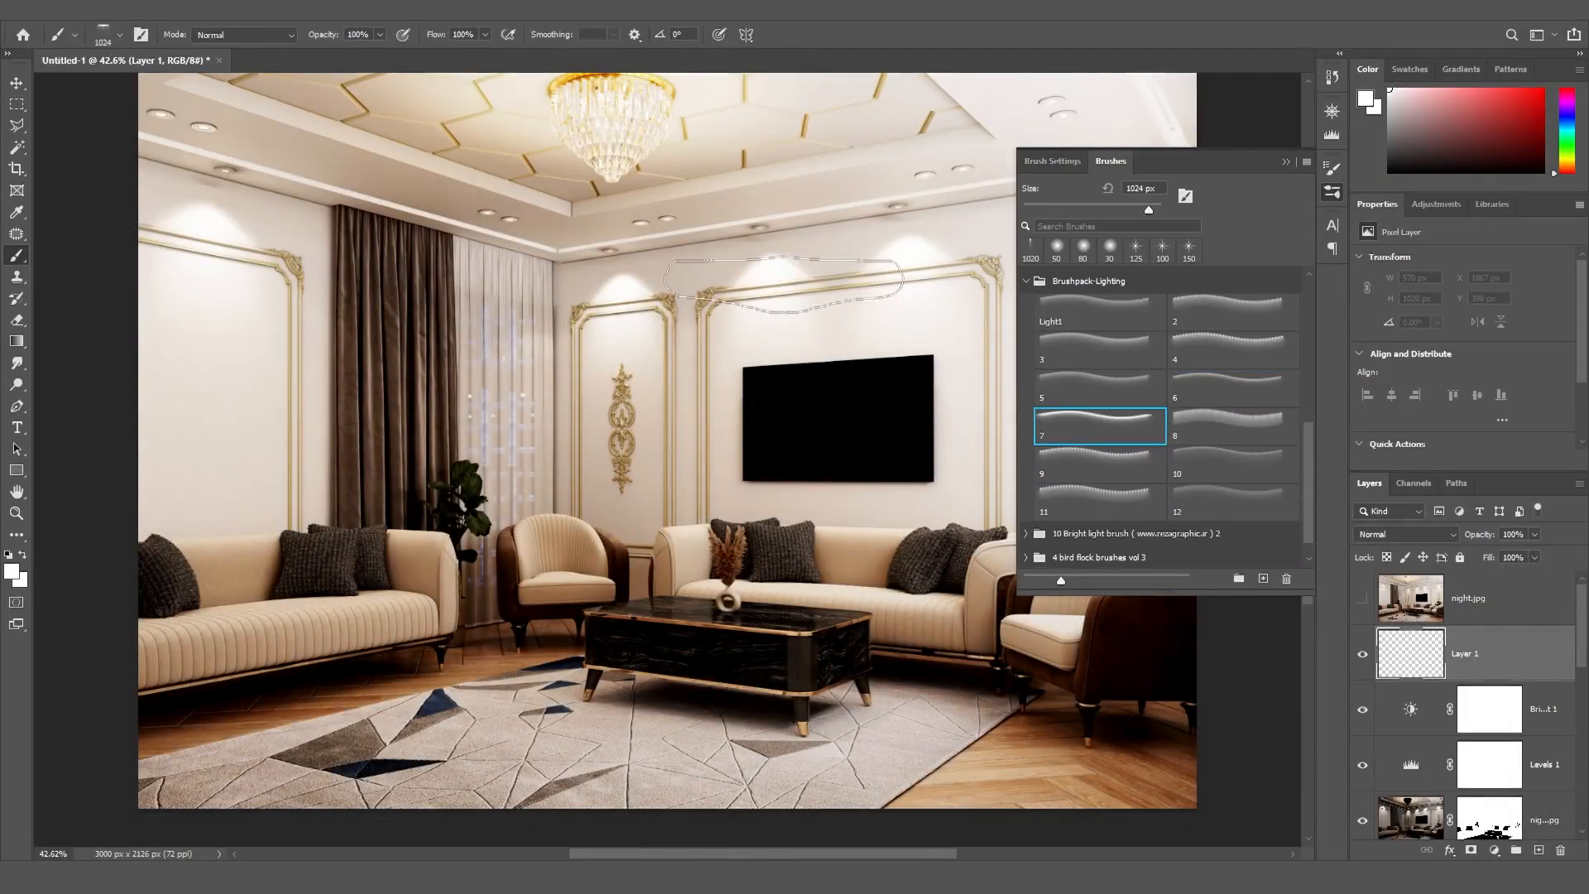
pyautogui.press(',')
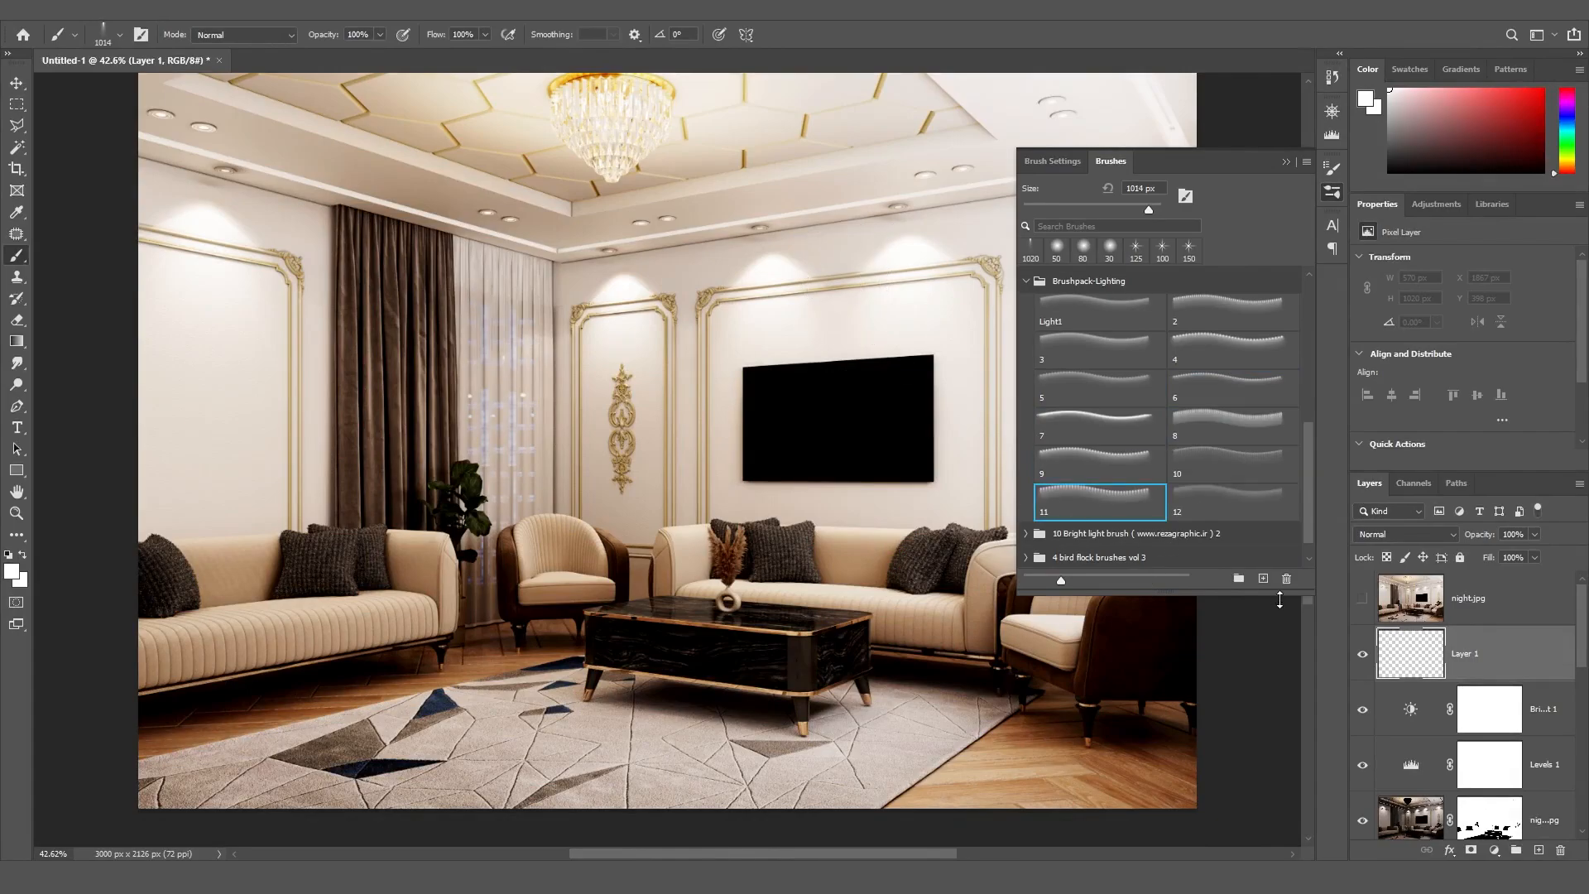
pyautogui.click(897, 243)
pyautogui.hotkey('ctrl', 'z')
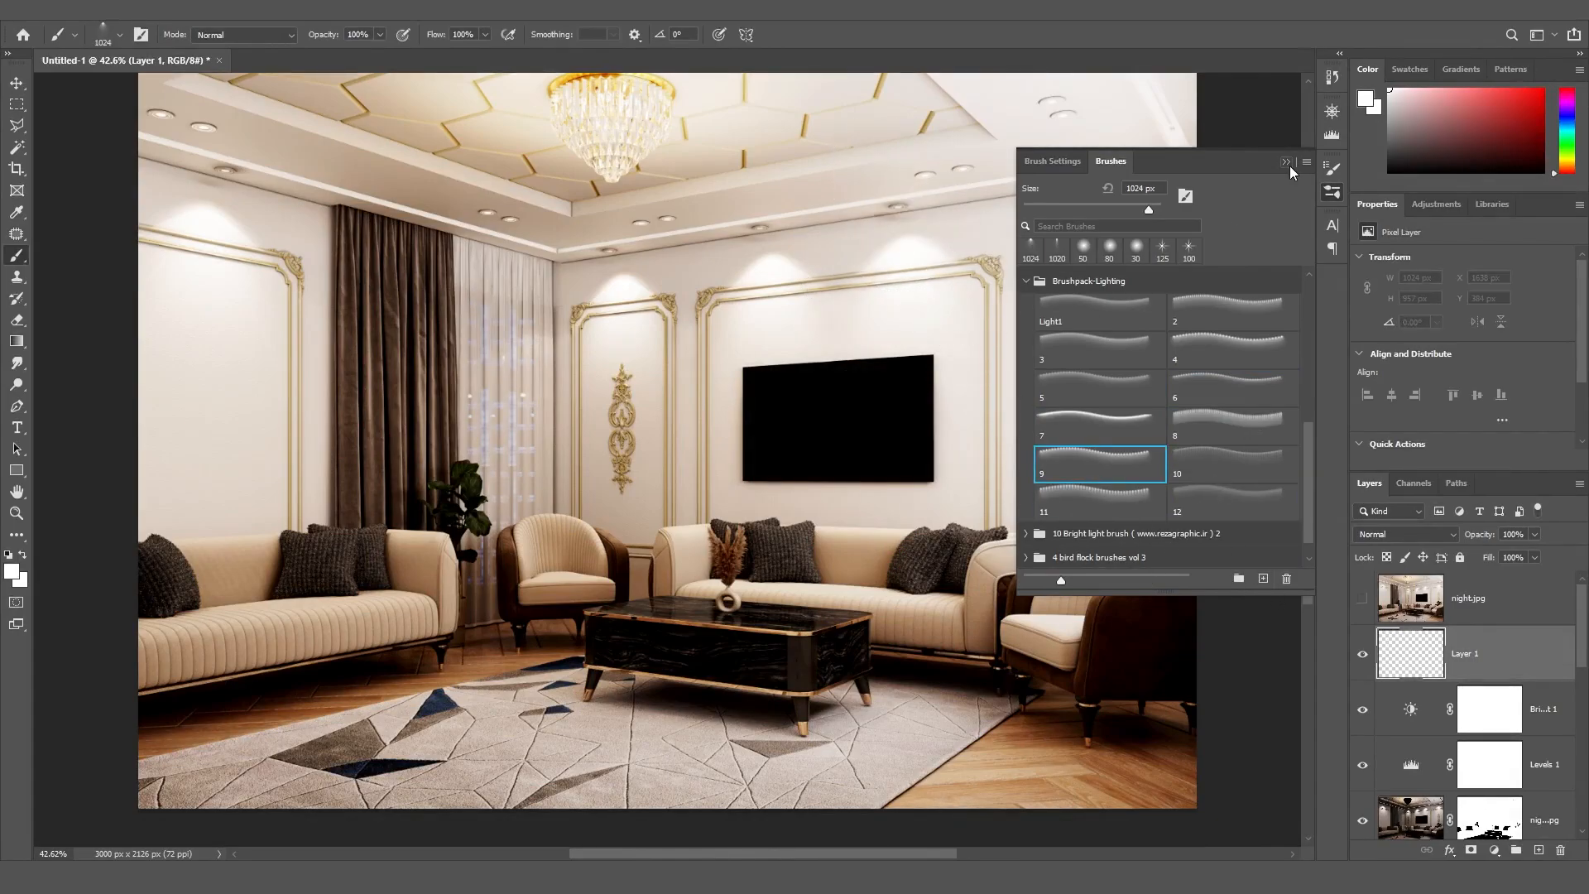
# Put the brush list away and reduce the light brush to 400 px
pyautogui.click(1286, 163)
pyautogui.press('[')
pyautogui.press('[')
pyautogui.press('[')
pyautogui.press('[')
pyautogui.press('[')
pyautogui.press('[')
pyautogui.press('[')
pyautogui.press('[')
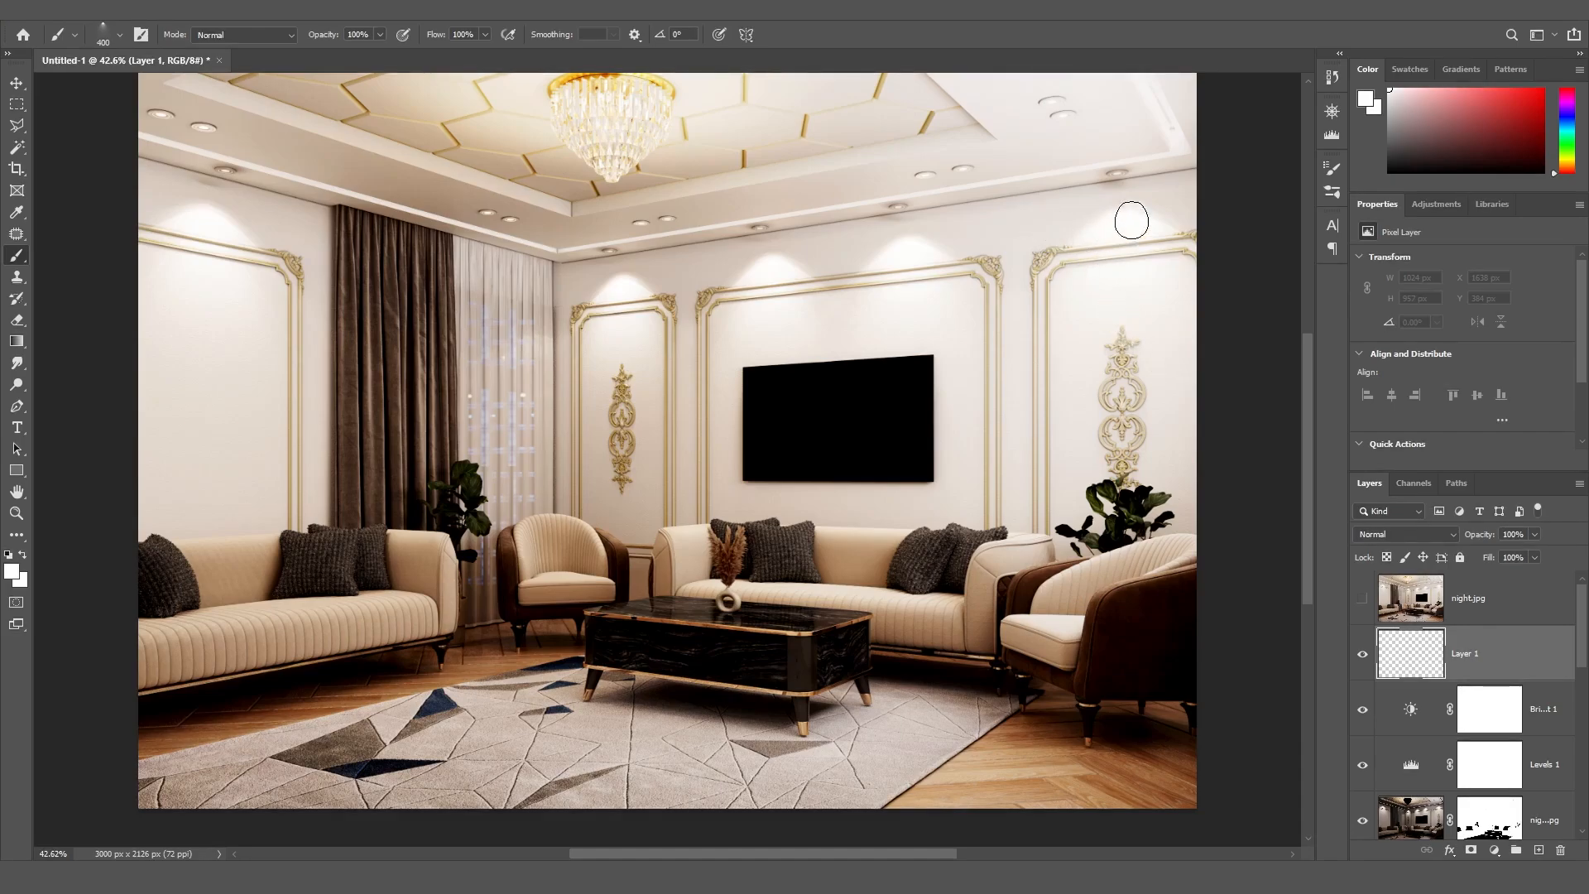
# Try a 400 px light glow under the downlight above the right wall panel, and undo it
pyautogui.keyDown('alt'); pyautogui.scroll(14, 1117, 177); pyautogui.keyUp('alt')
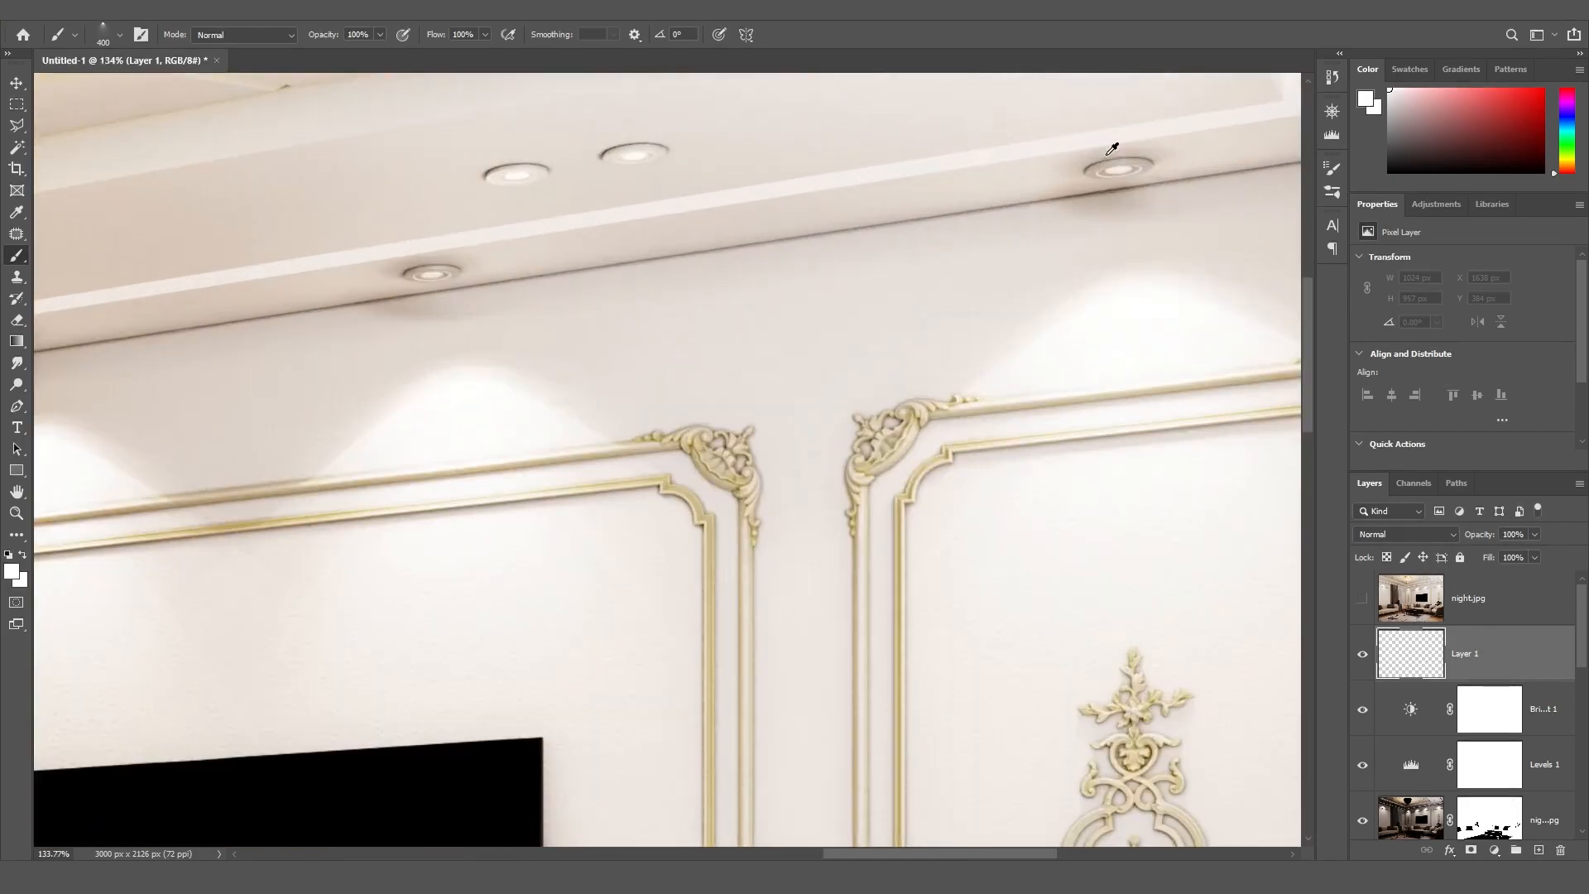
pyautogui.click(1118, 221)
pyautogui.hotkey('ctrl', 'z')
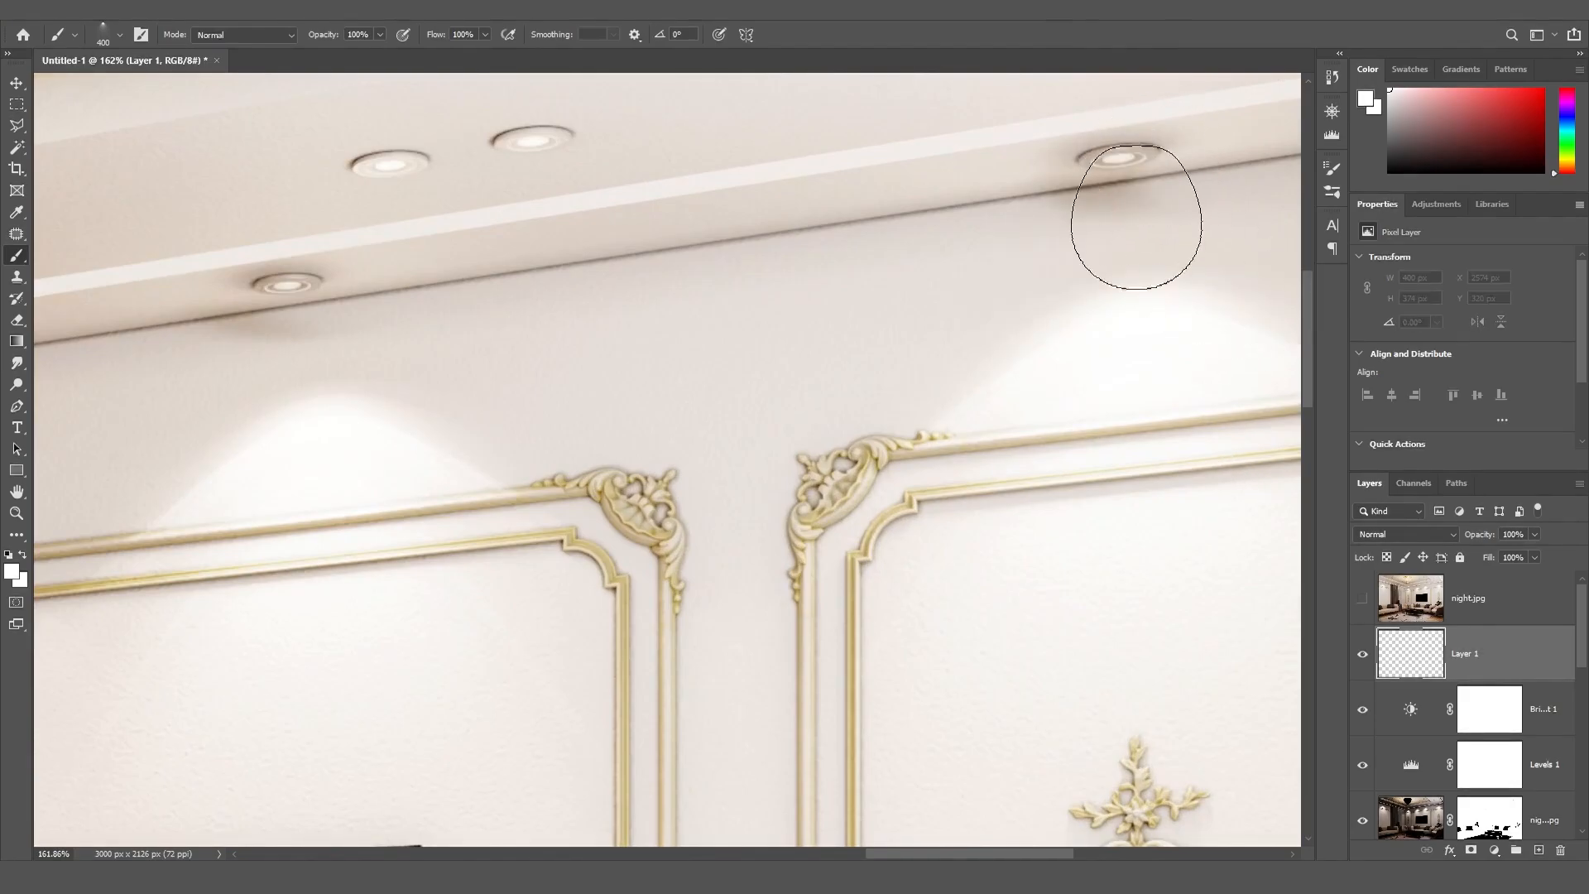
# Reduce the brush to 300 px and stamp white glows under the downlights above the TV wall's right half and on the ceiling
pyautogui.press('[')
pyautogui.click(1121, 202)
pyautogui.click(532, 188)
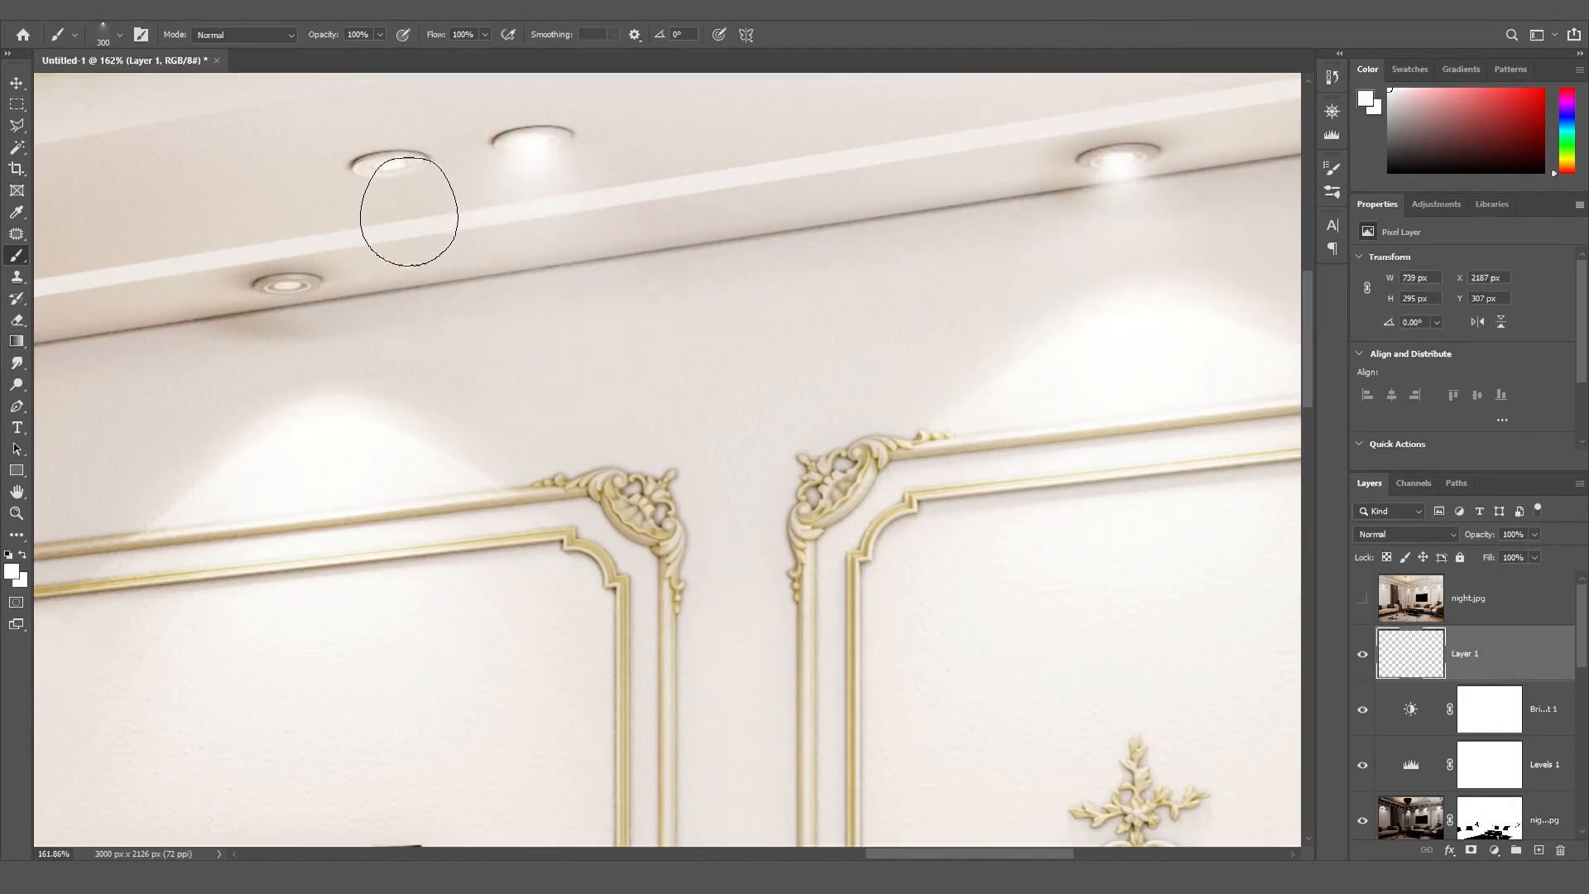
pyautogui.click(396, 212)
pyautogui.click(291, 335)
pyautogui.keyDown('alt'); pyautogui.scroll(-9, 894, 240); pyautogui.keyUp('alt')
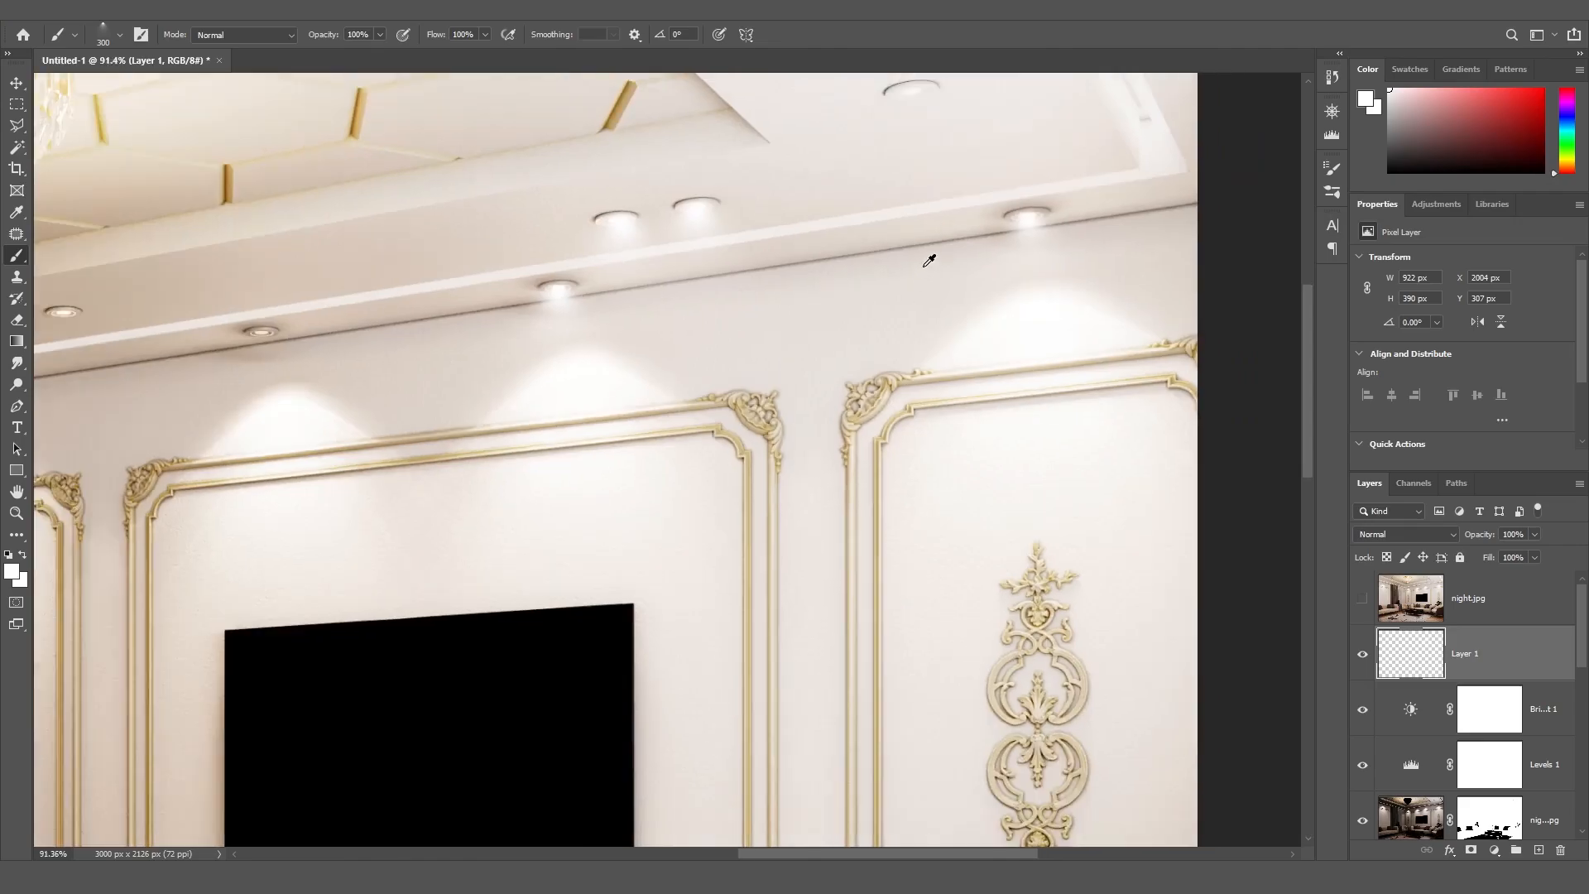
pyautogui.click(914, 142)
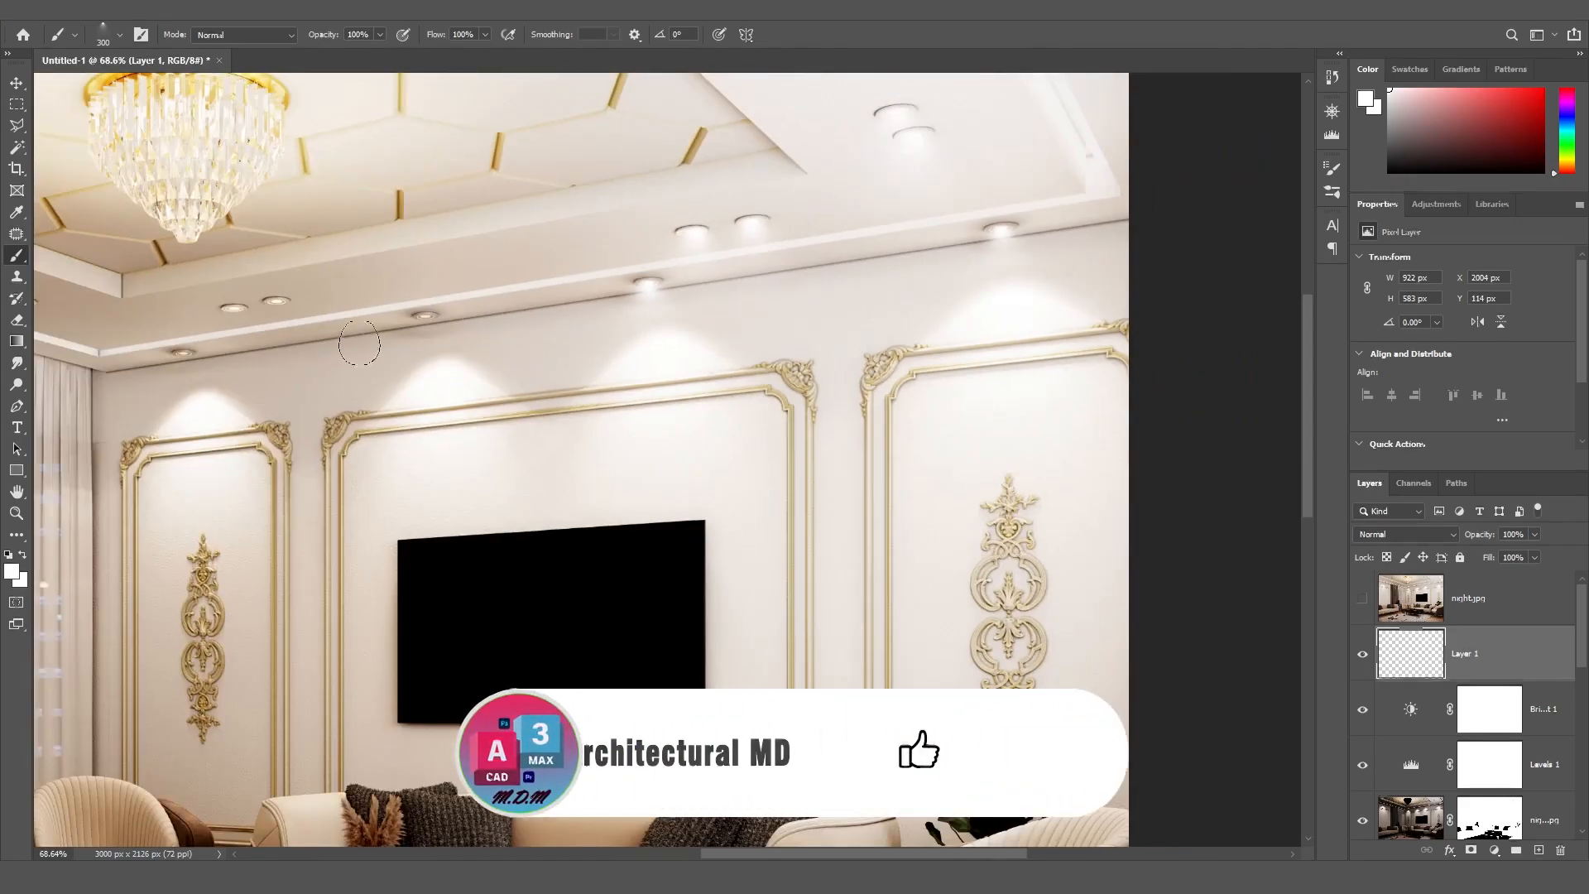
# Stamp white glows under the paired downlights and the wall downlight near the narrow panel beside the TV wall
pyautogui.keyDown('alt'); pyautogui.scroll(11, 426, 329); pyautogui.keyUp('alt')
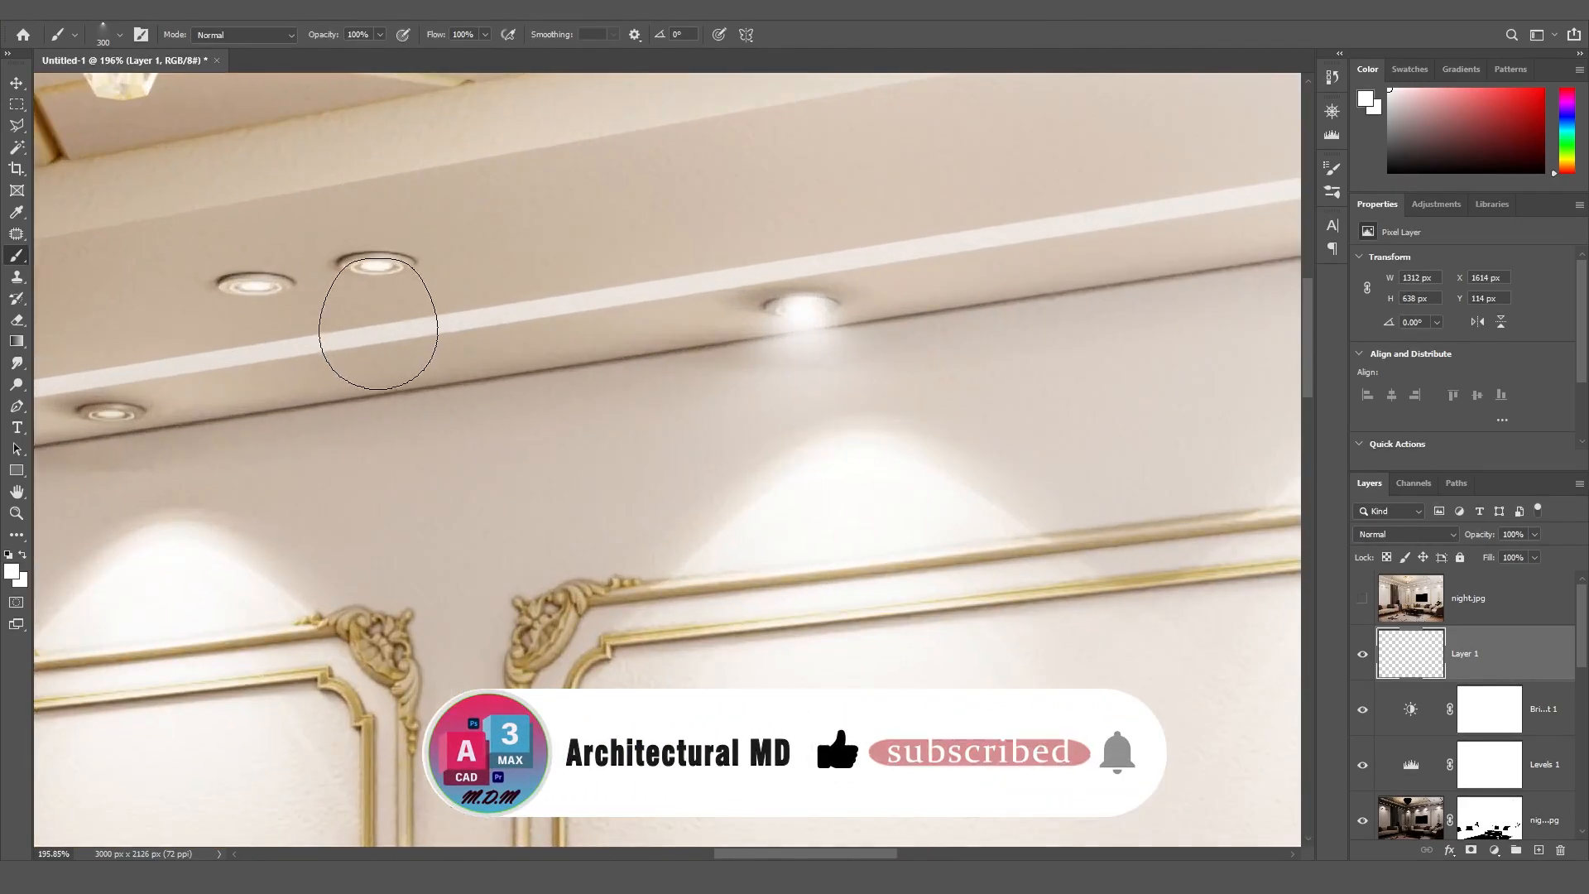
pyautogui.click(374, 305)
pyautogui.click(256, 348)
pyautogui.click(108, 474)
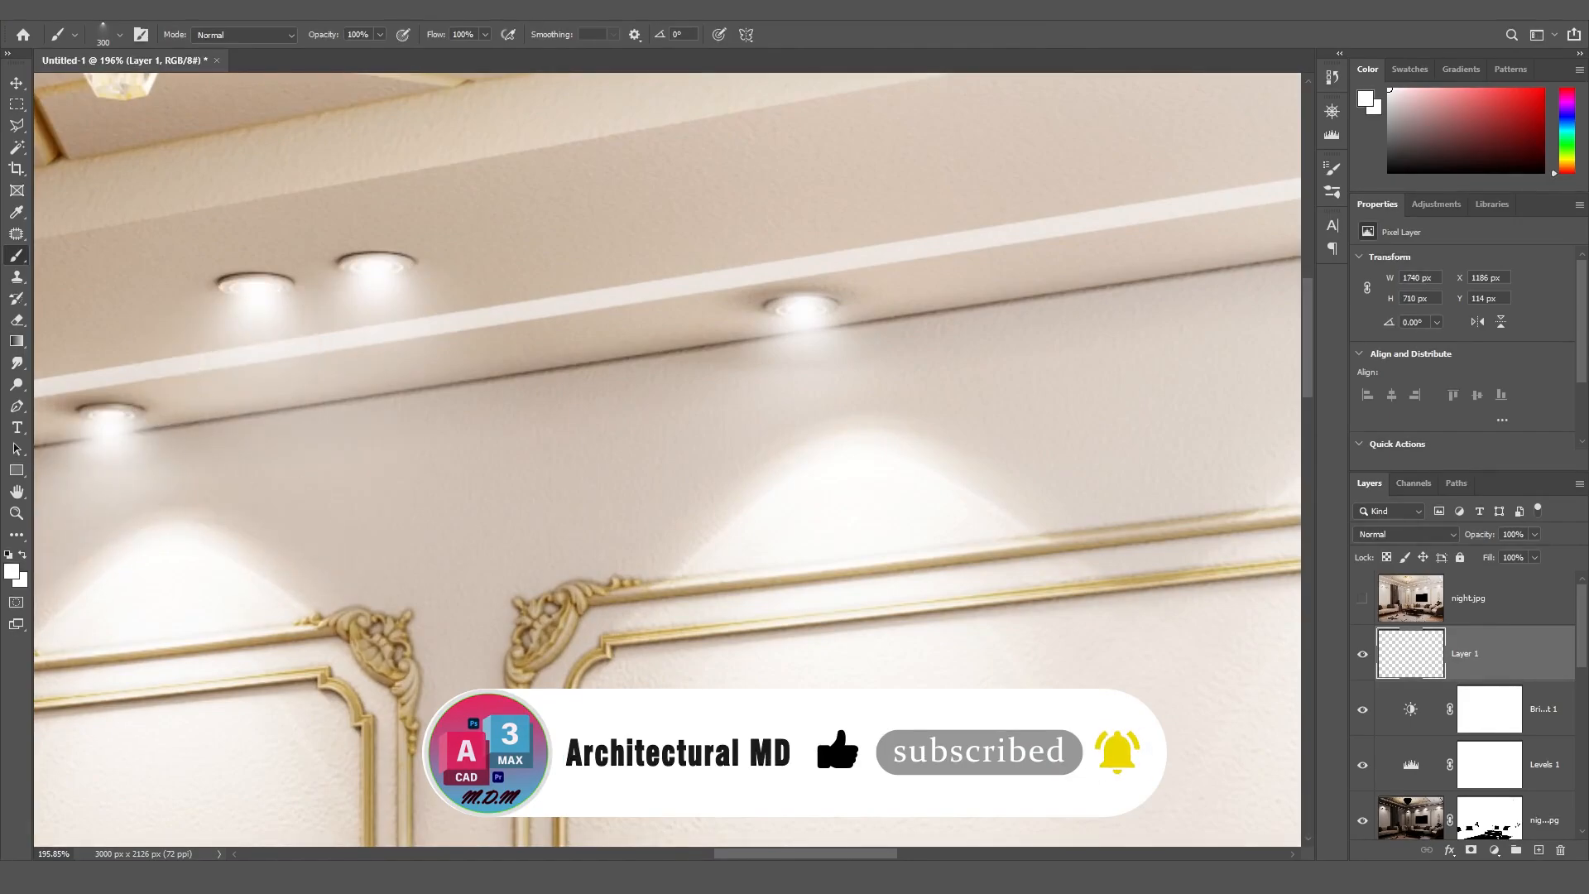
# Stamp white glows under the downlights in front of the curtains and the remaining ceiling downlights above the left wall
pyautogui.keyDown('ctrl'); pyautogui.hscroll(-10, 735, 327); pyautogui.keyUp('ctrl')
pyautogui.click(752, 328)
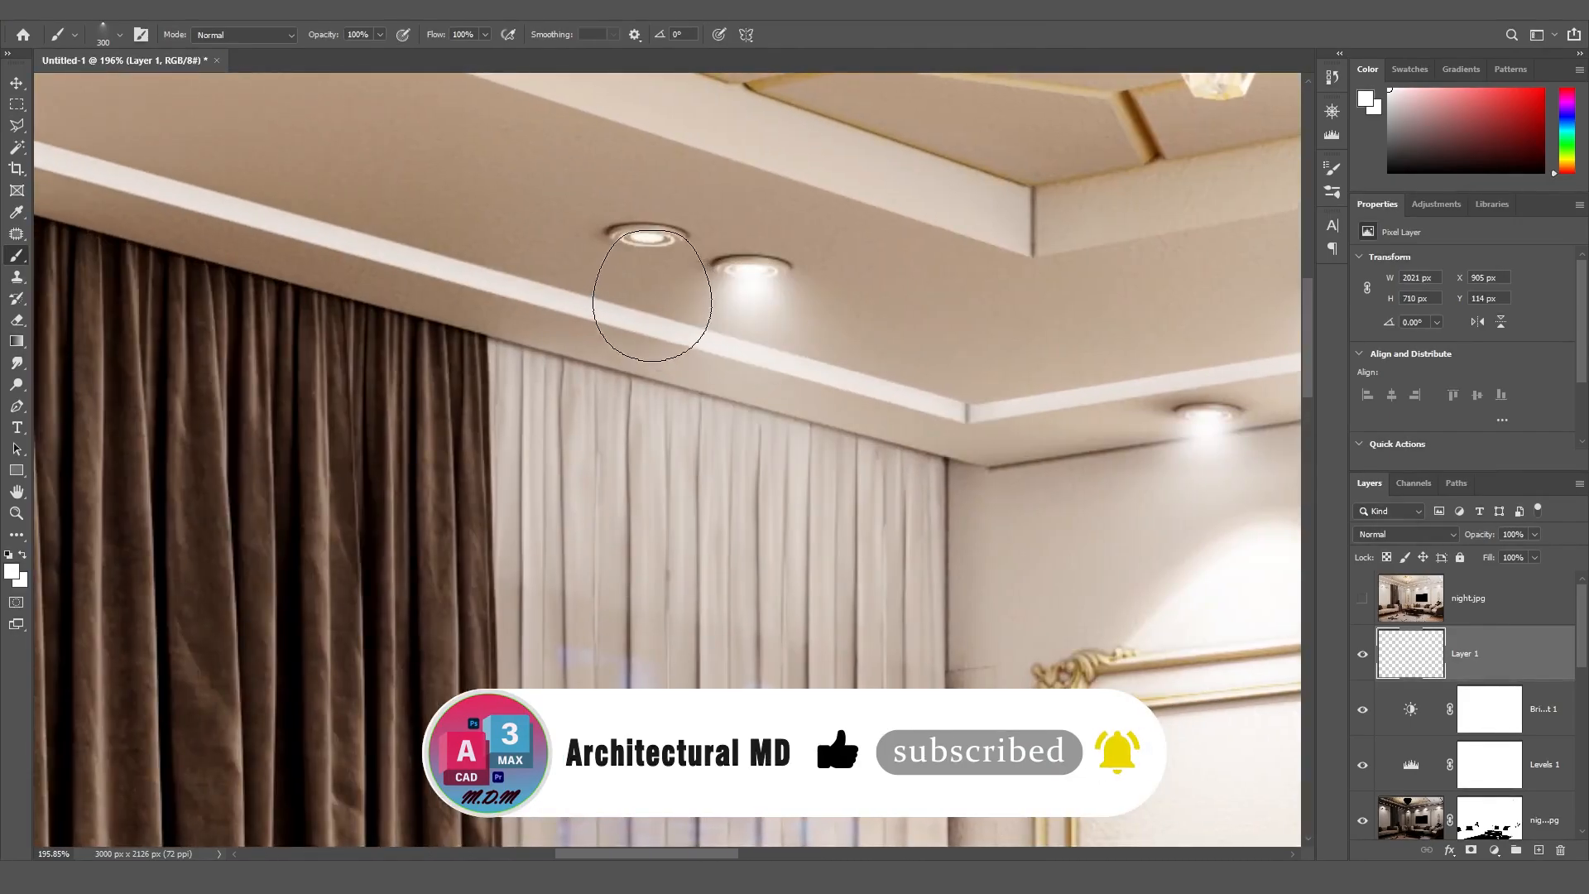
pyautogui.click(649, 301)
pyautogui.keyDown('alt'); pyautogui.scroll(-10, 649, 301); pyautogui.keyUp('alt')
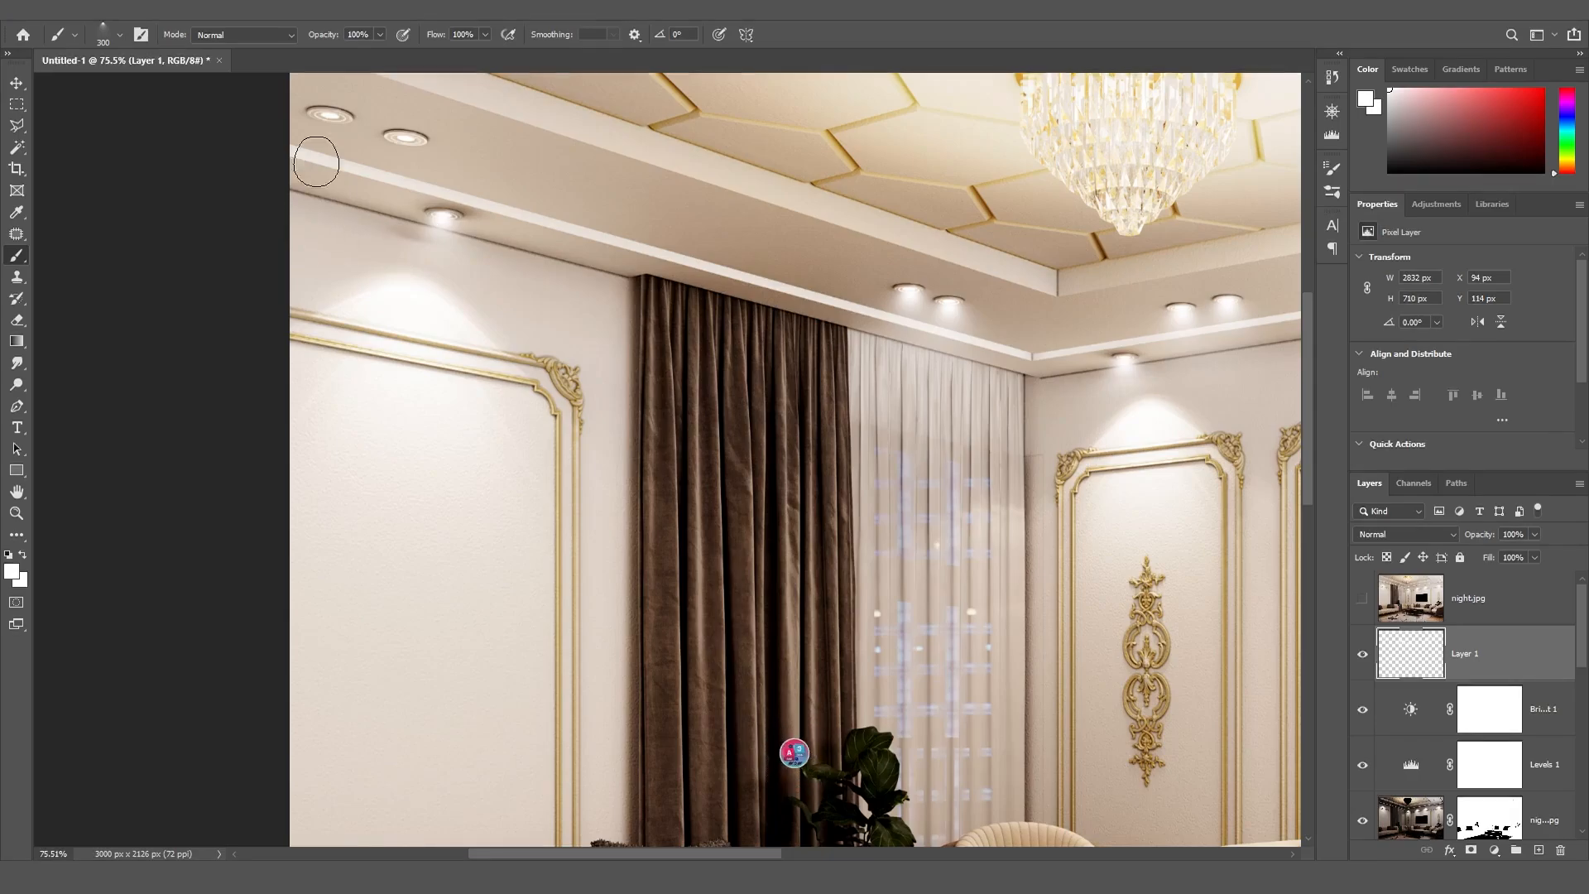
pyautogui.click(406, 159)
pyautogui.click(332, 134)
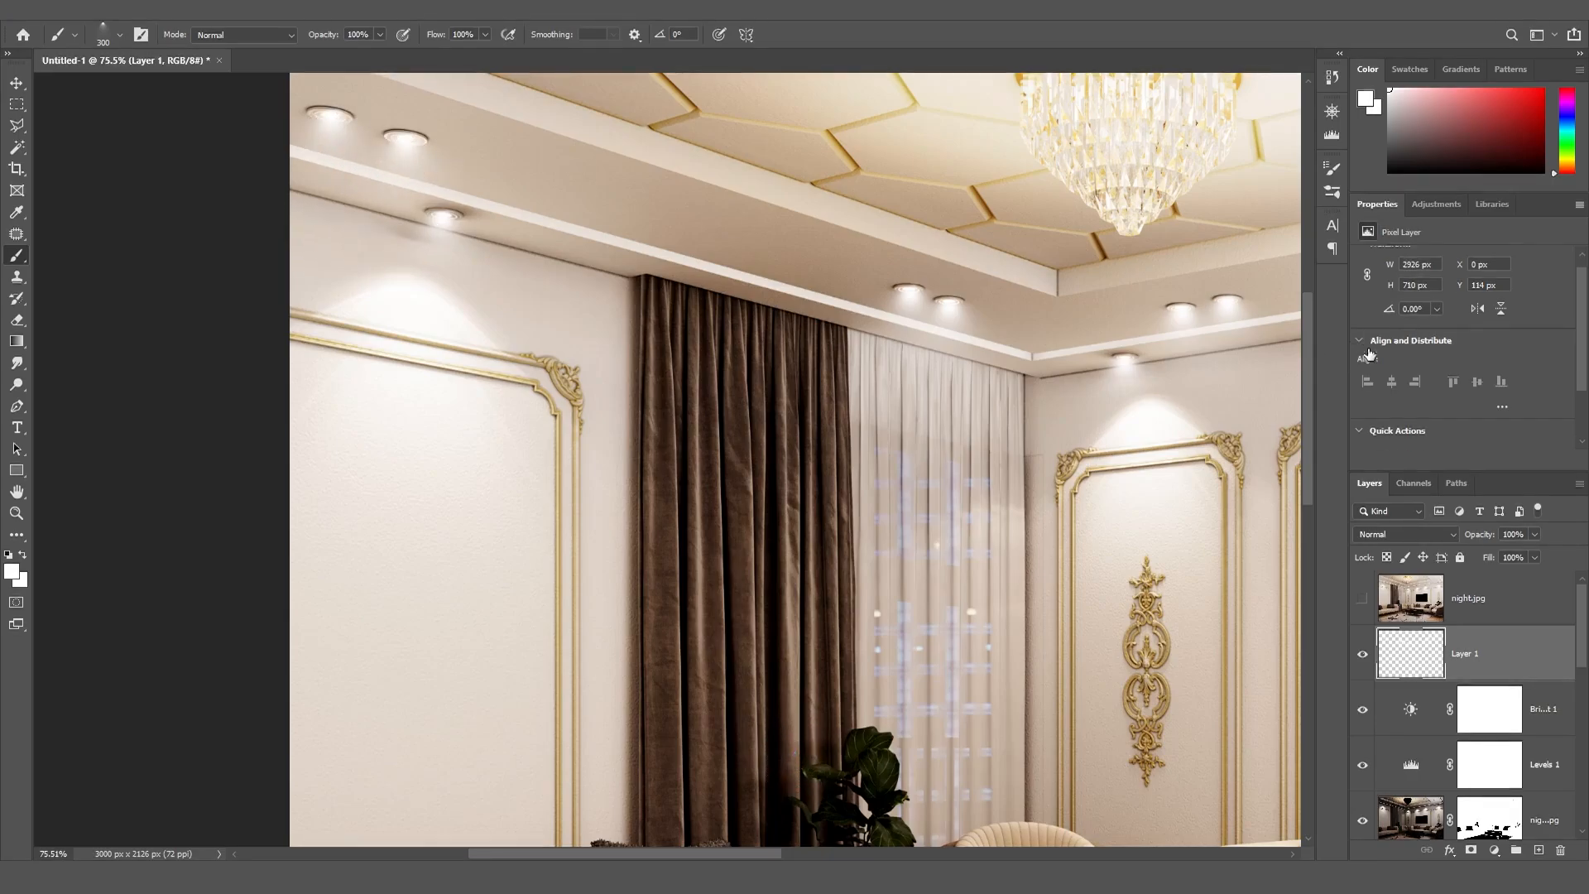
# Choose the light-ray brush at 200 px and stamp white flares on the downlights above the right half of the TV wall
pyautogui.keyDown('alt'); pyautogui.scroll(-3, 1117, 414); pyautogui.keyUp('alt')
pyautogui.moveTo(765, 853); pyautogui.dragTo(900, 853)
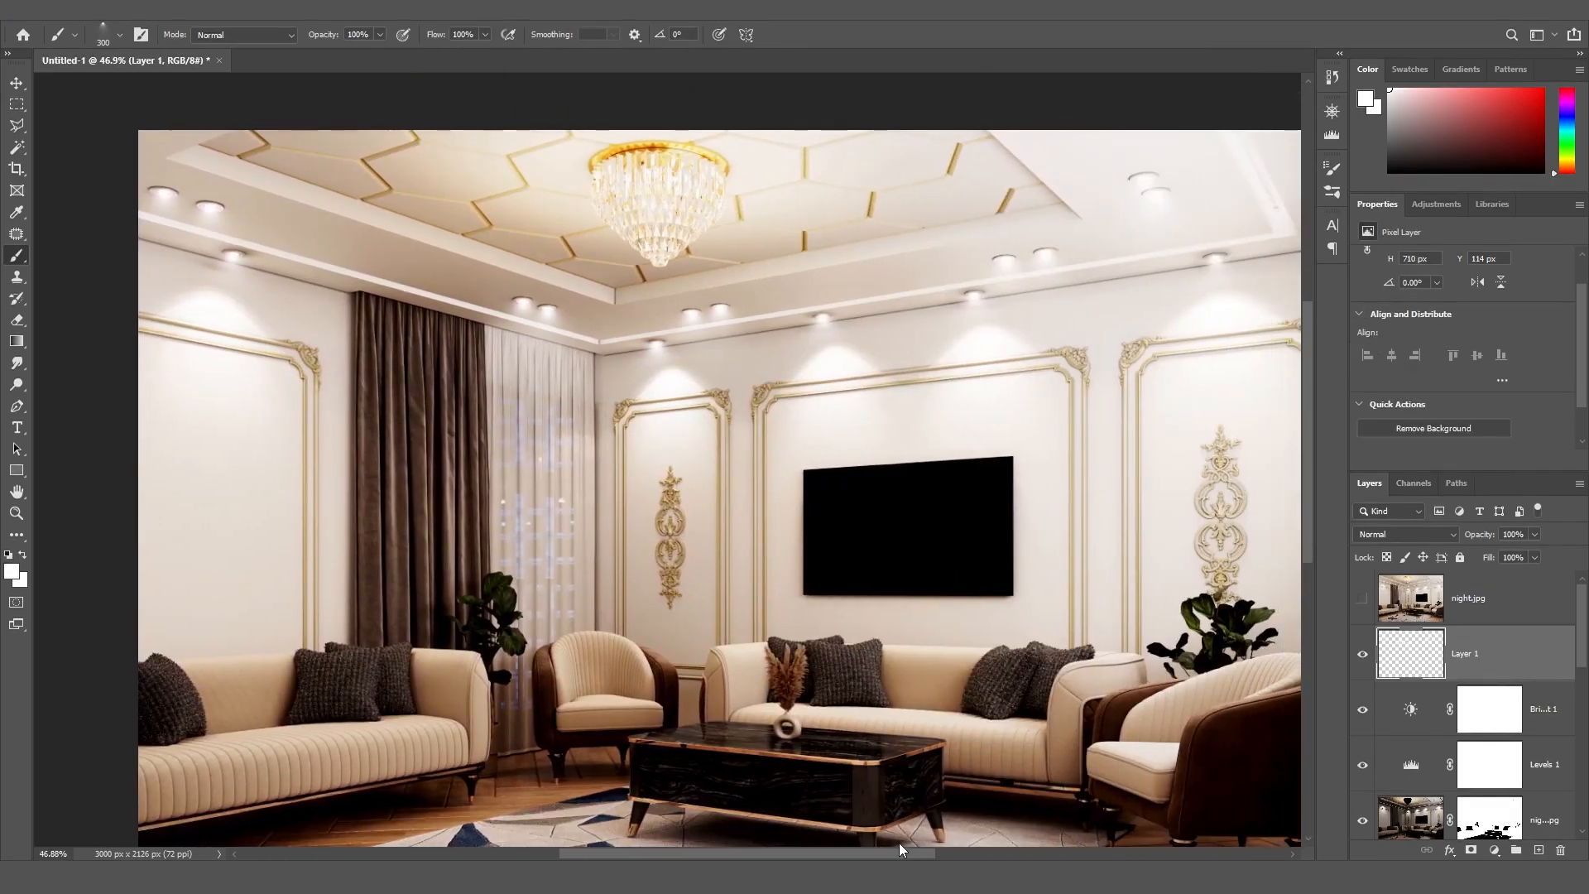
pyautogui.click(1332, 168)
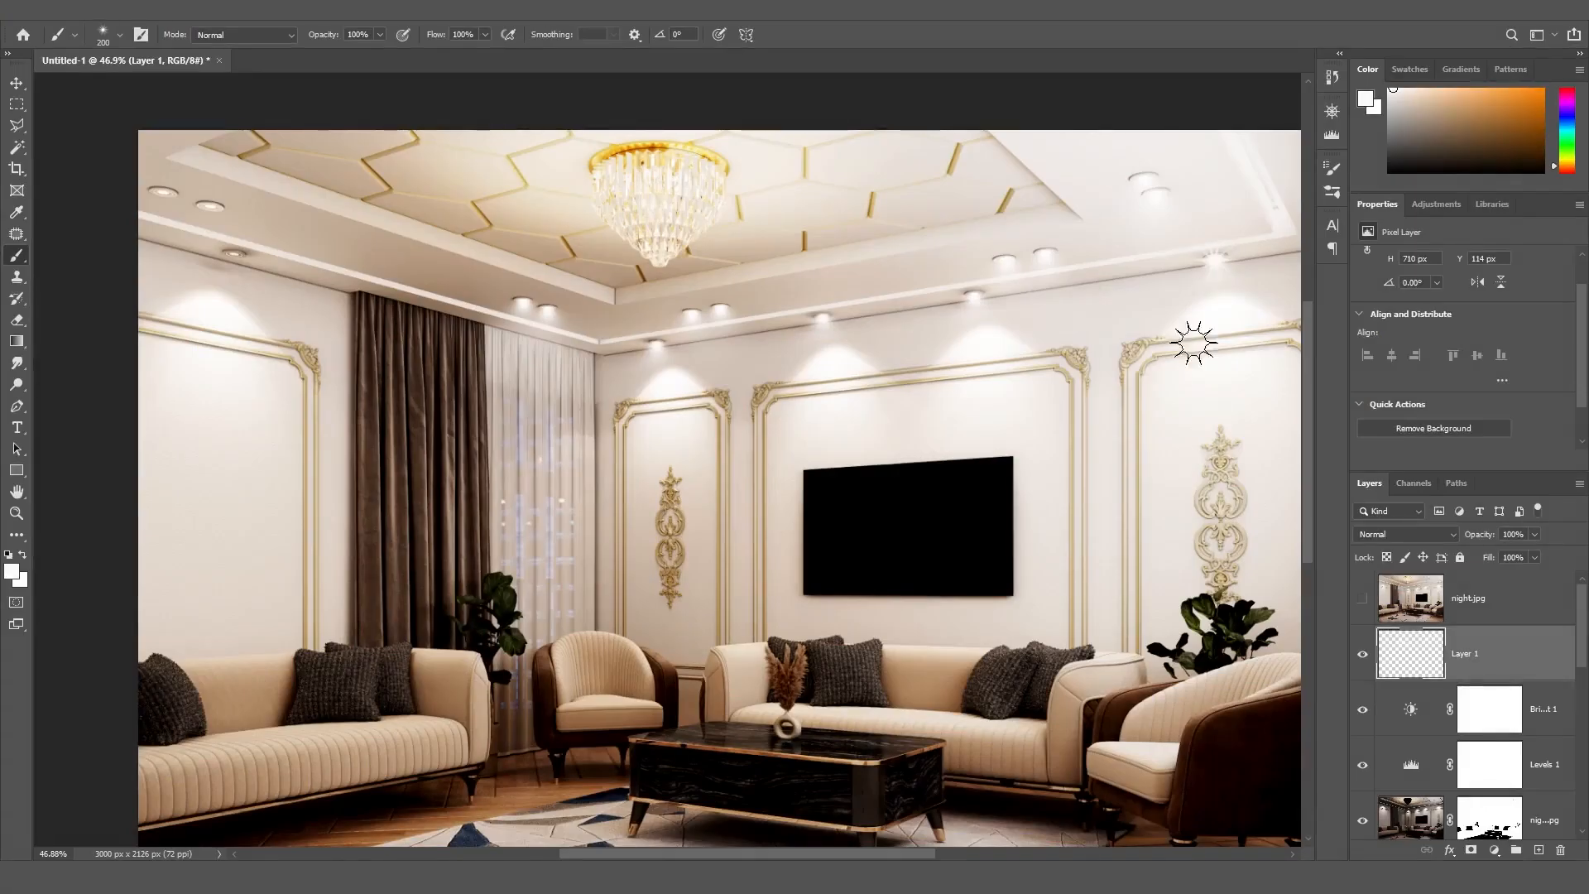
pyautogui.press('[')
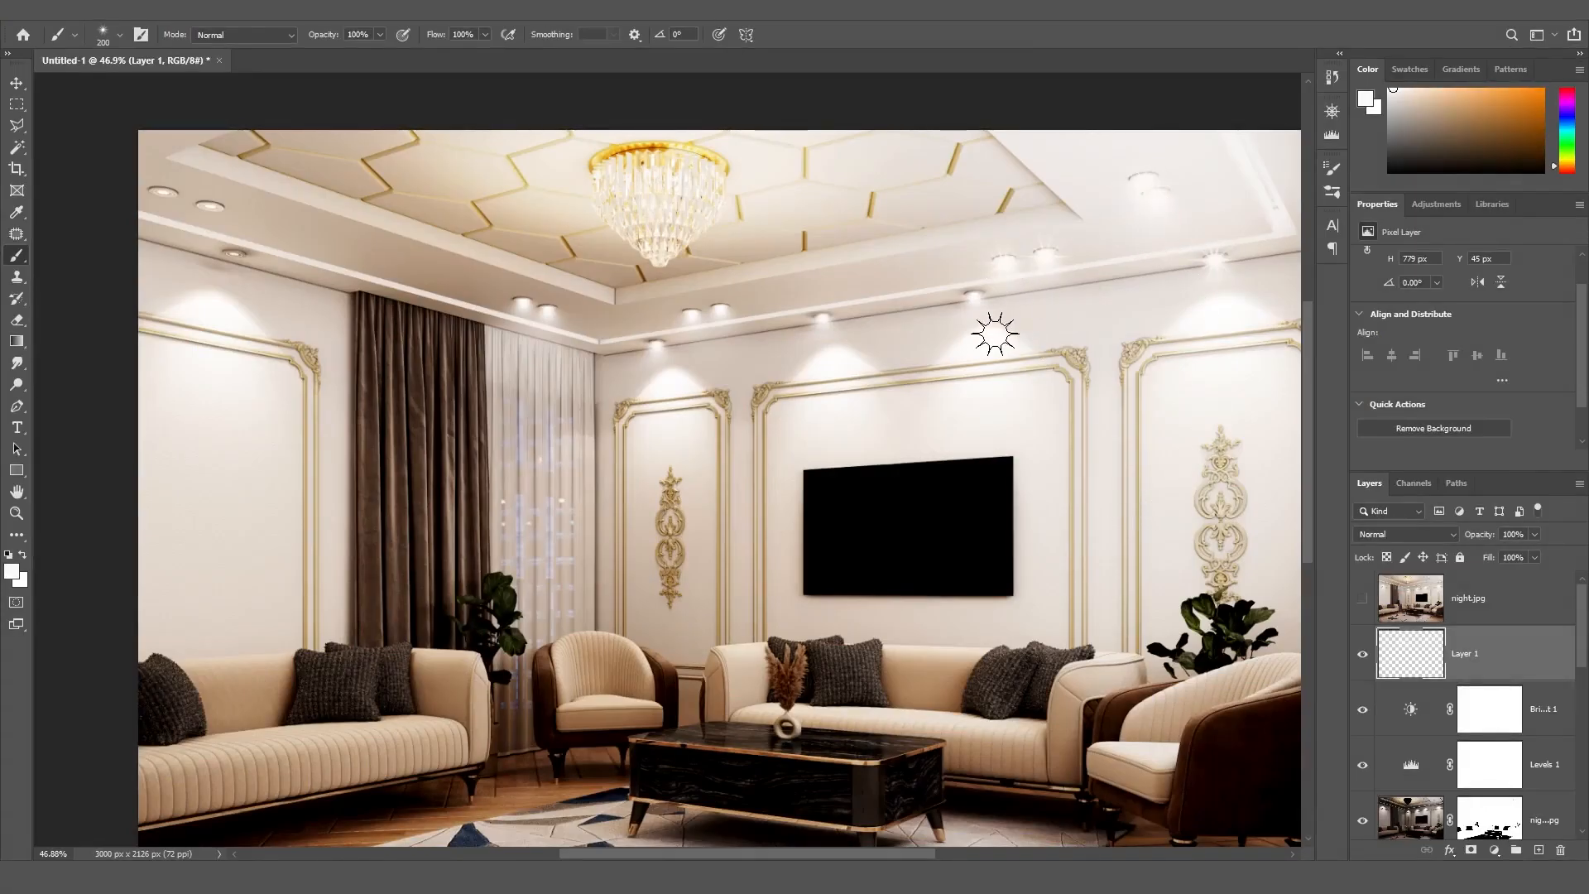
# Reduce the brush to 150 px and stamp white flares on the paired downlights by the curtains and above the left wall
pyautogui.press('[')
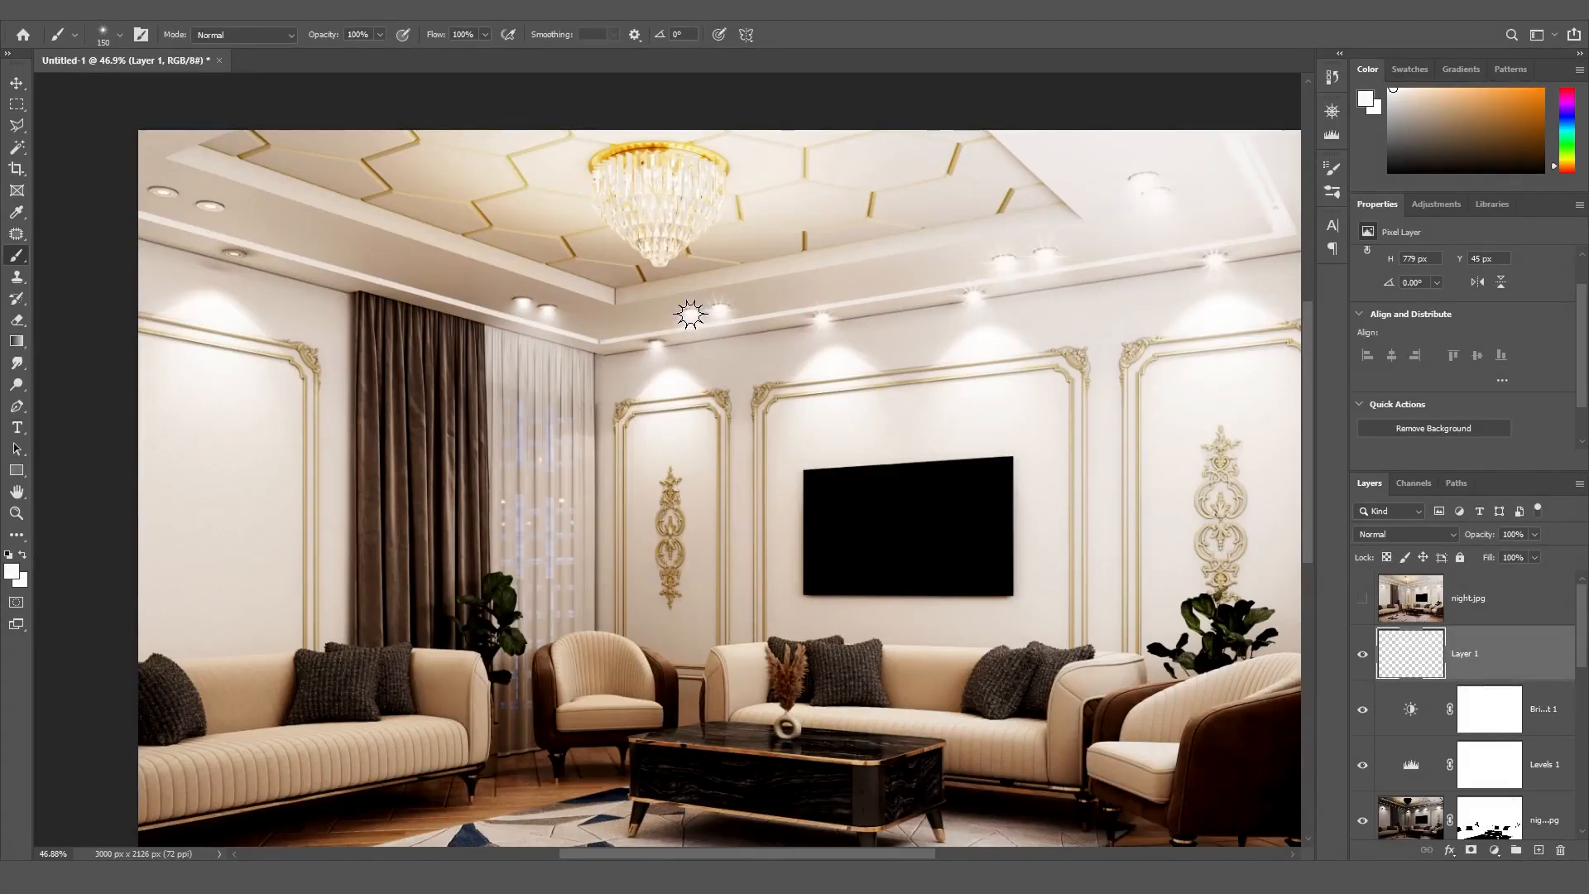
pyautogui.click(546, 308)
pyautogui.click(521, 303)
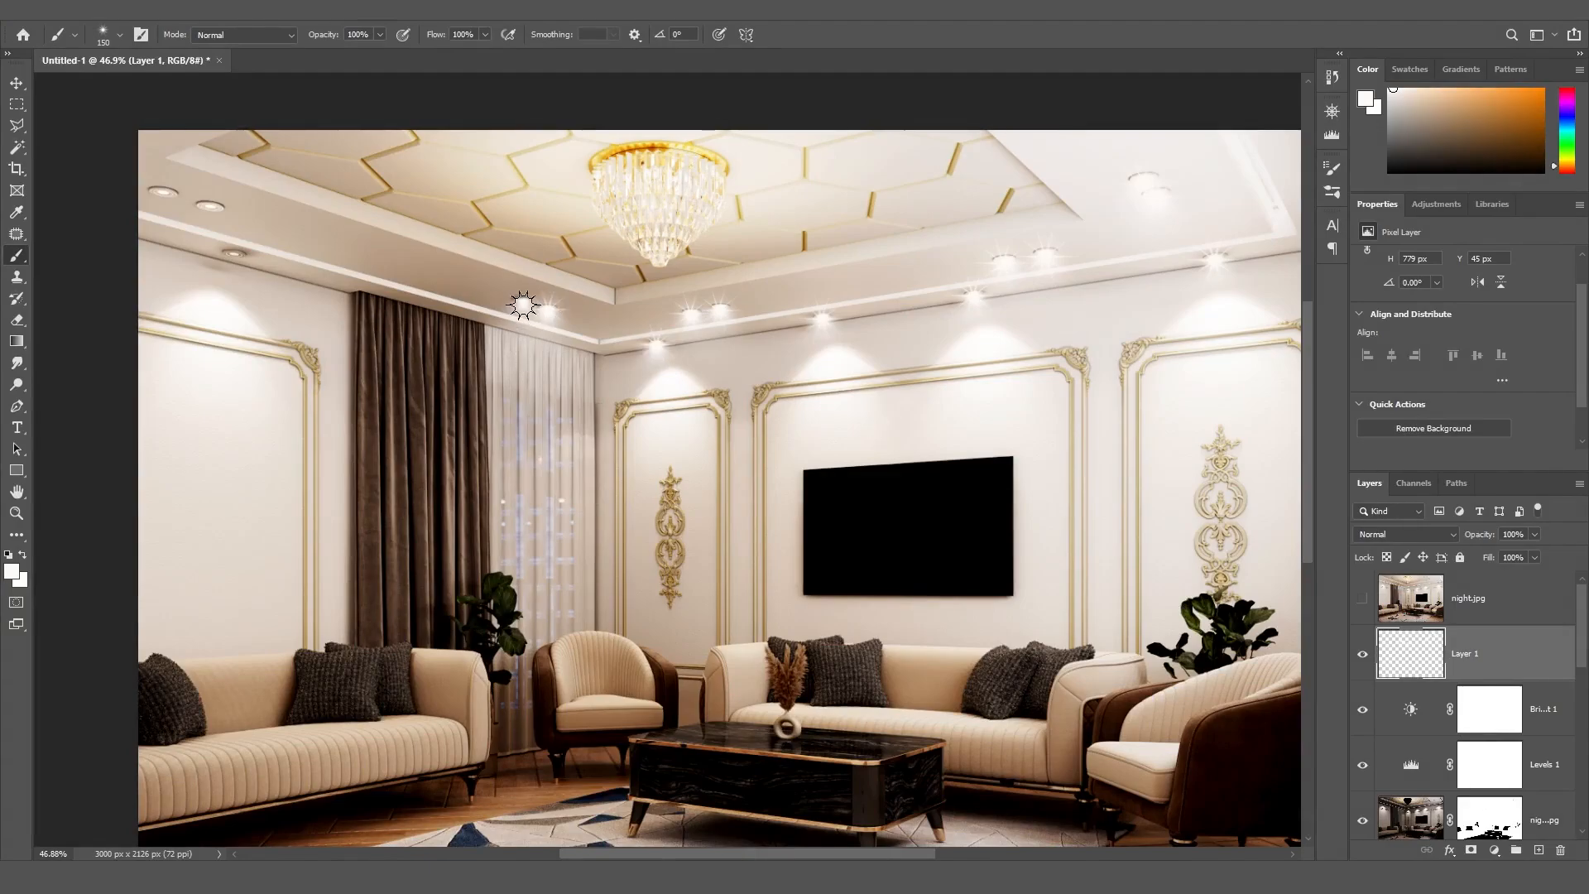
pyautogui.click(211, 205)
pyautogui.click(233, 252)
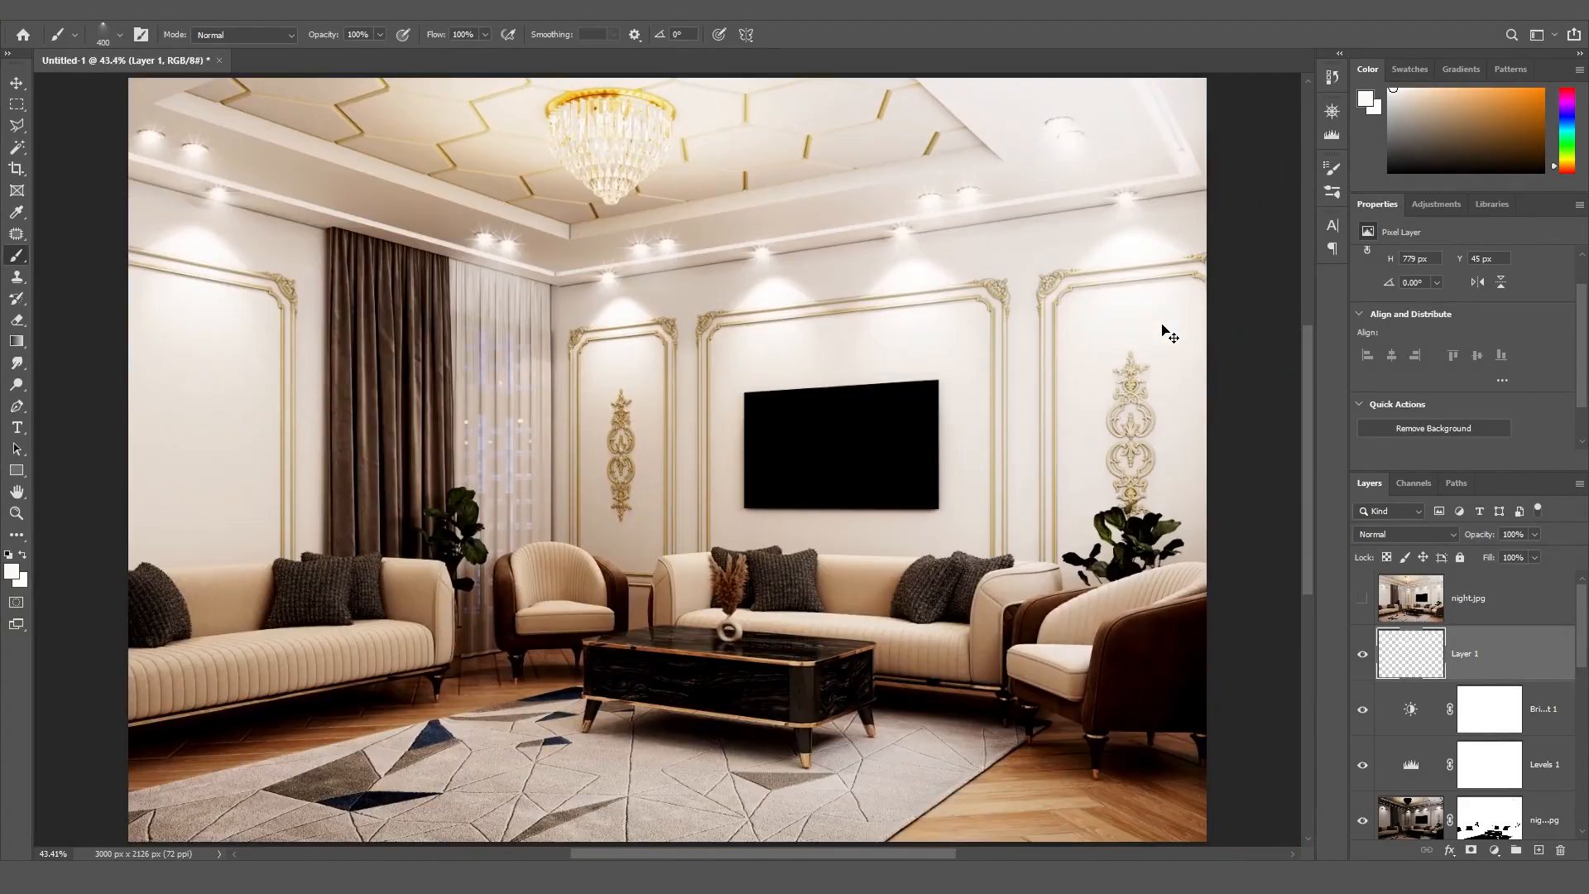
# Compare the composite with the original night.jpg render, and lower Layer 1's opacity to 80%
pyautogui.click(1363, 599)
pyautogui.click(1363, 600)
pyautogui.click(1364, 599)
pyautogui.click(1363, 599)
pyautogui.write('80')
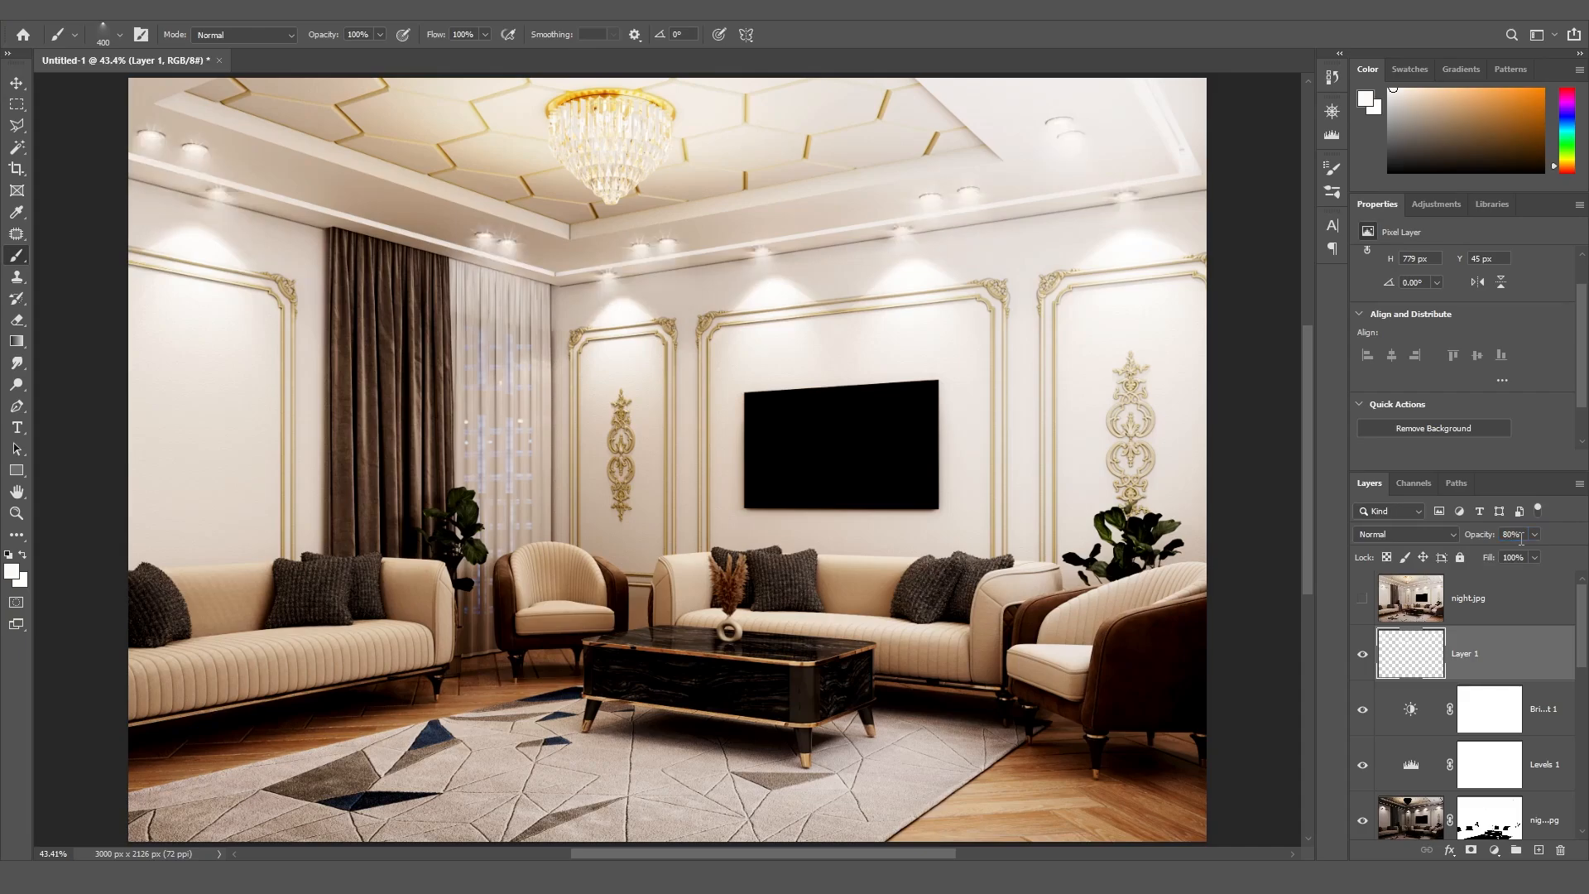
# Compare the image with and without the Layer 1 glows and against the night.jpg render, and clear the layer selection
pyautogui.click(1361, 656)
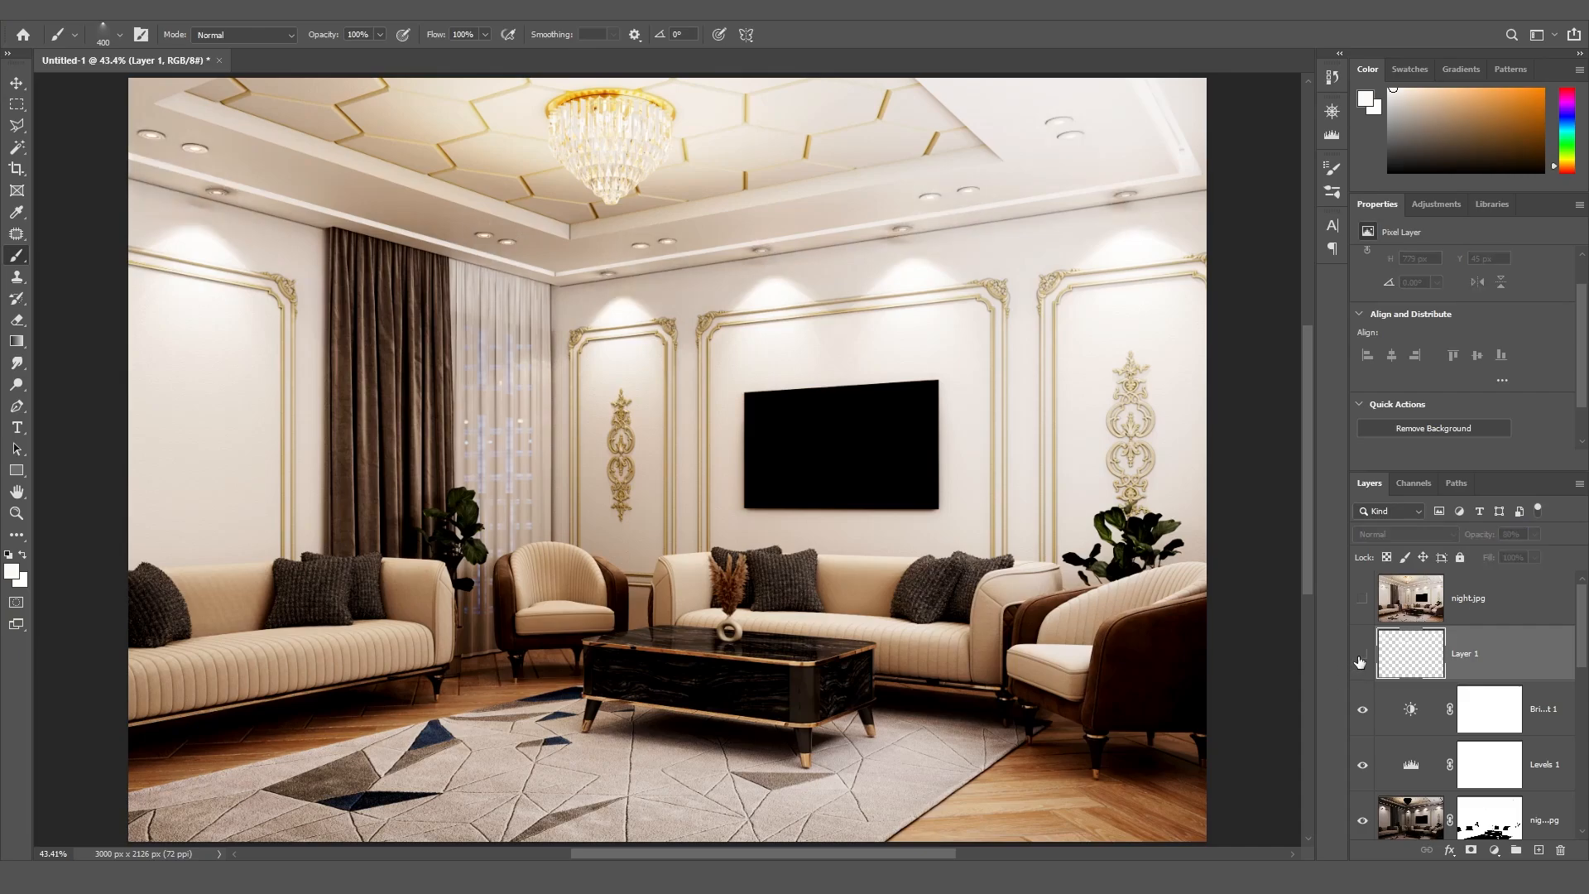
pyautogui.click(1362, 655)
pyautogui.click(1362, 656)
pyautogui.click(1361, 655)
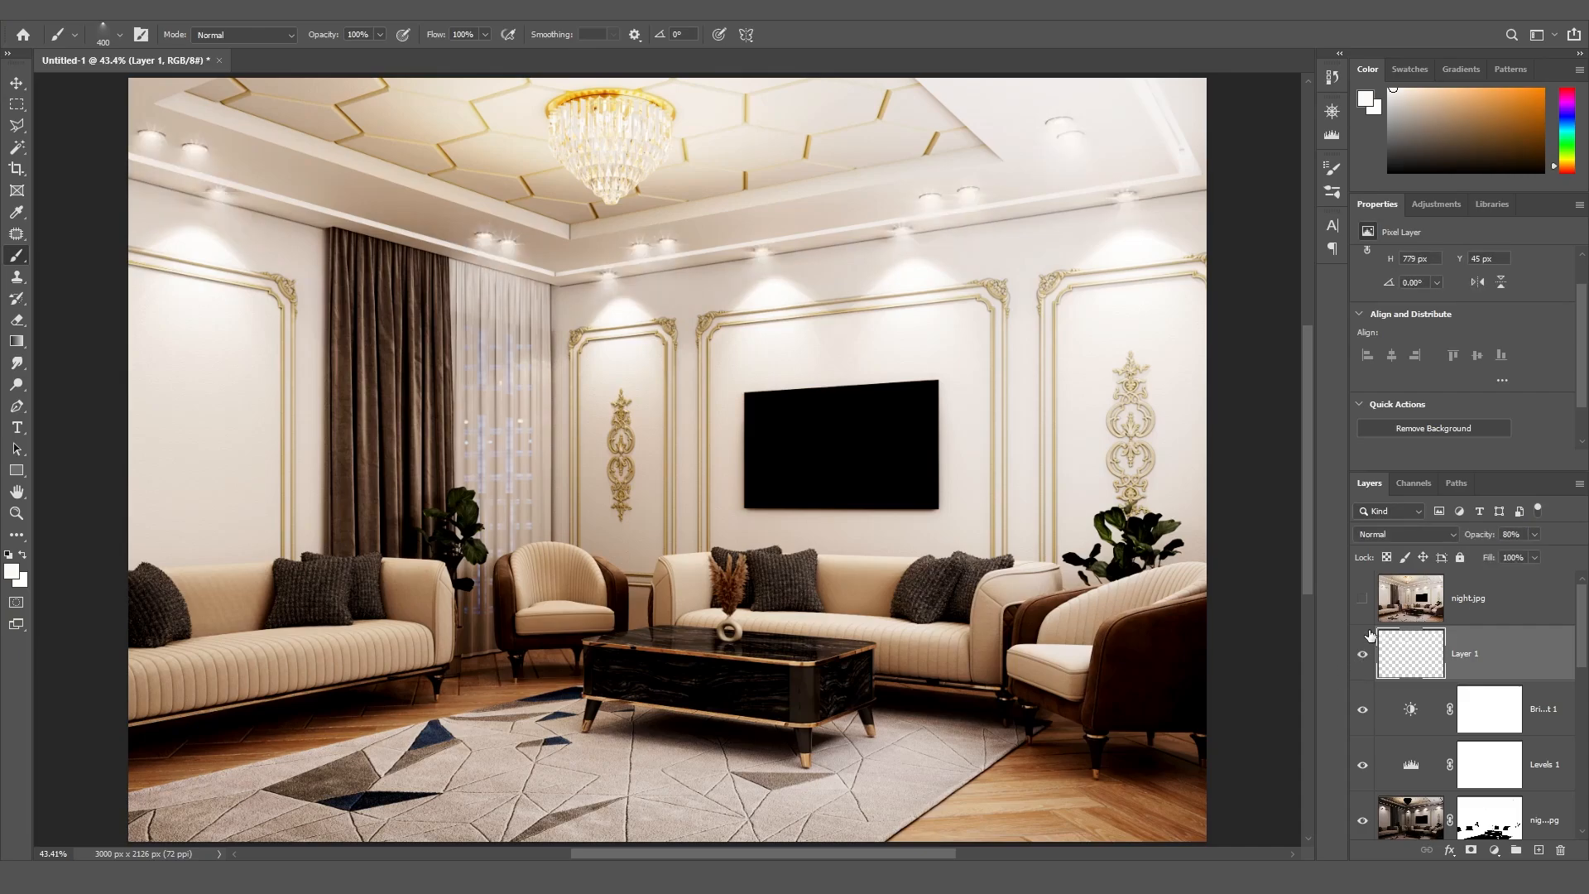
pyautogui.click(1363, 608)
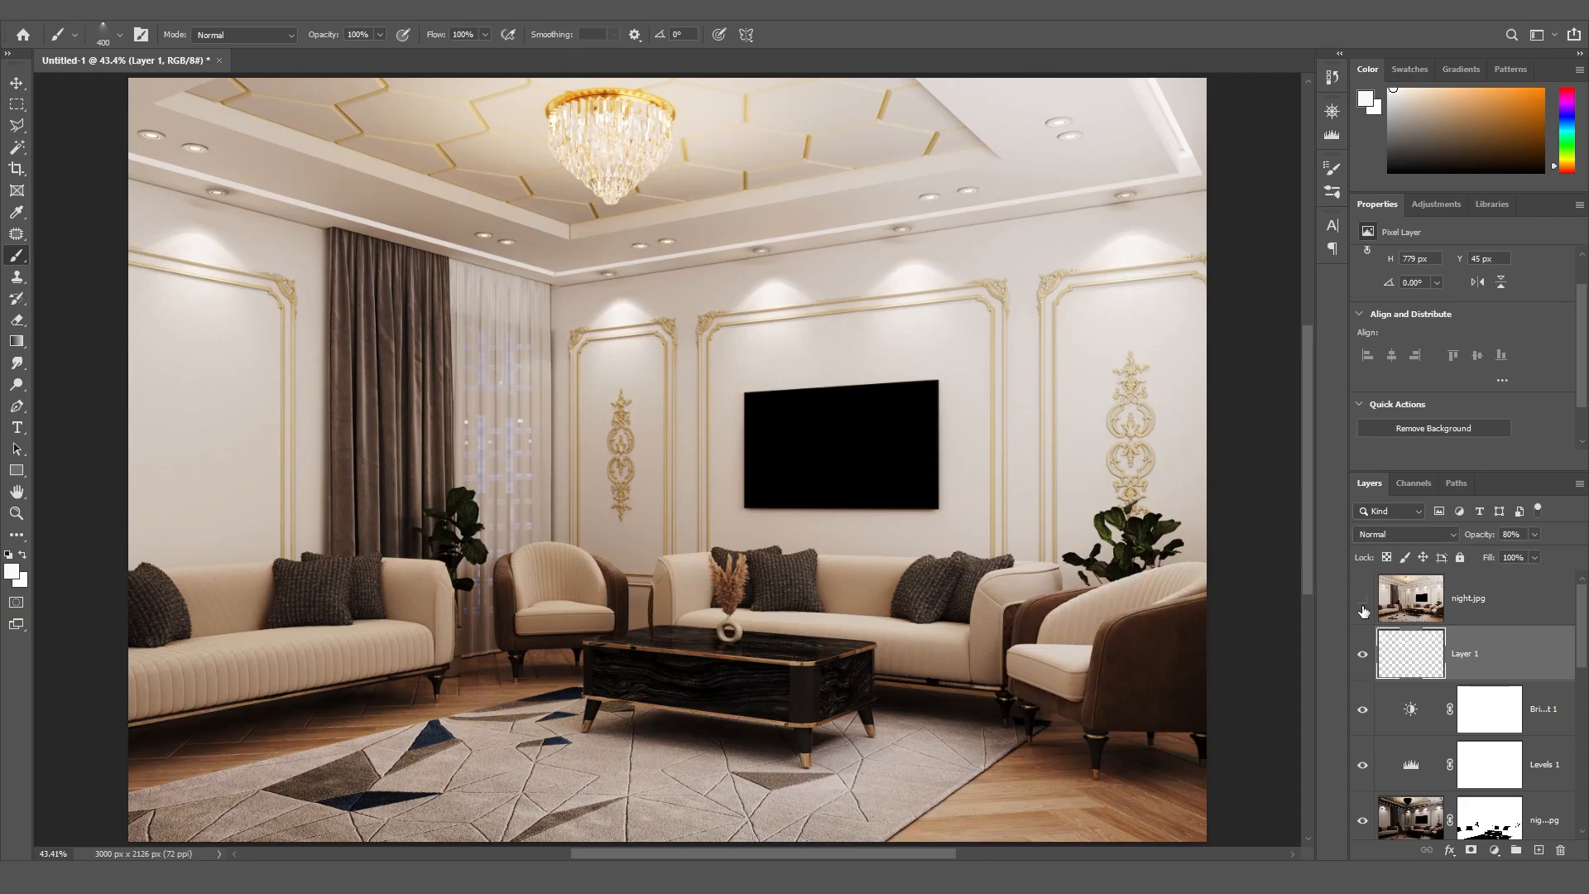
pyautogui.click(1363, 609)
pyautogui.press('v')
pyautogui.click(1285, 673)
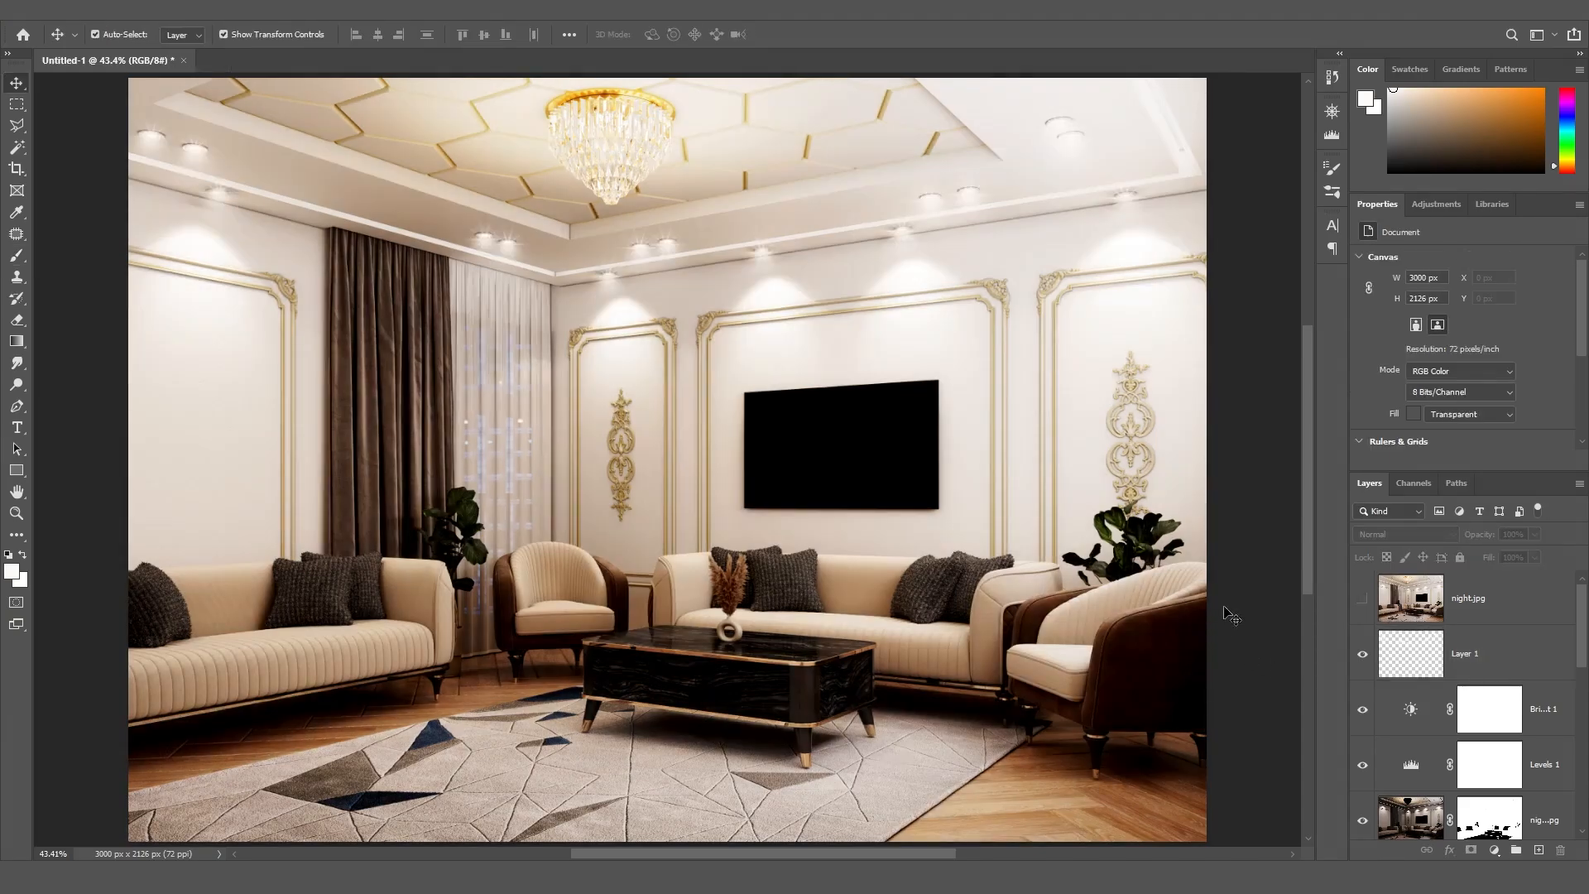
# Set the Brightness/Contrast layer's brightness to -10 and the Levels 1 input levels to 30, 1.29 and 255
pyautogui.click(1439, 719)
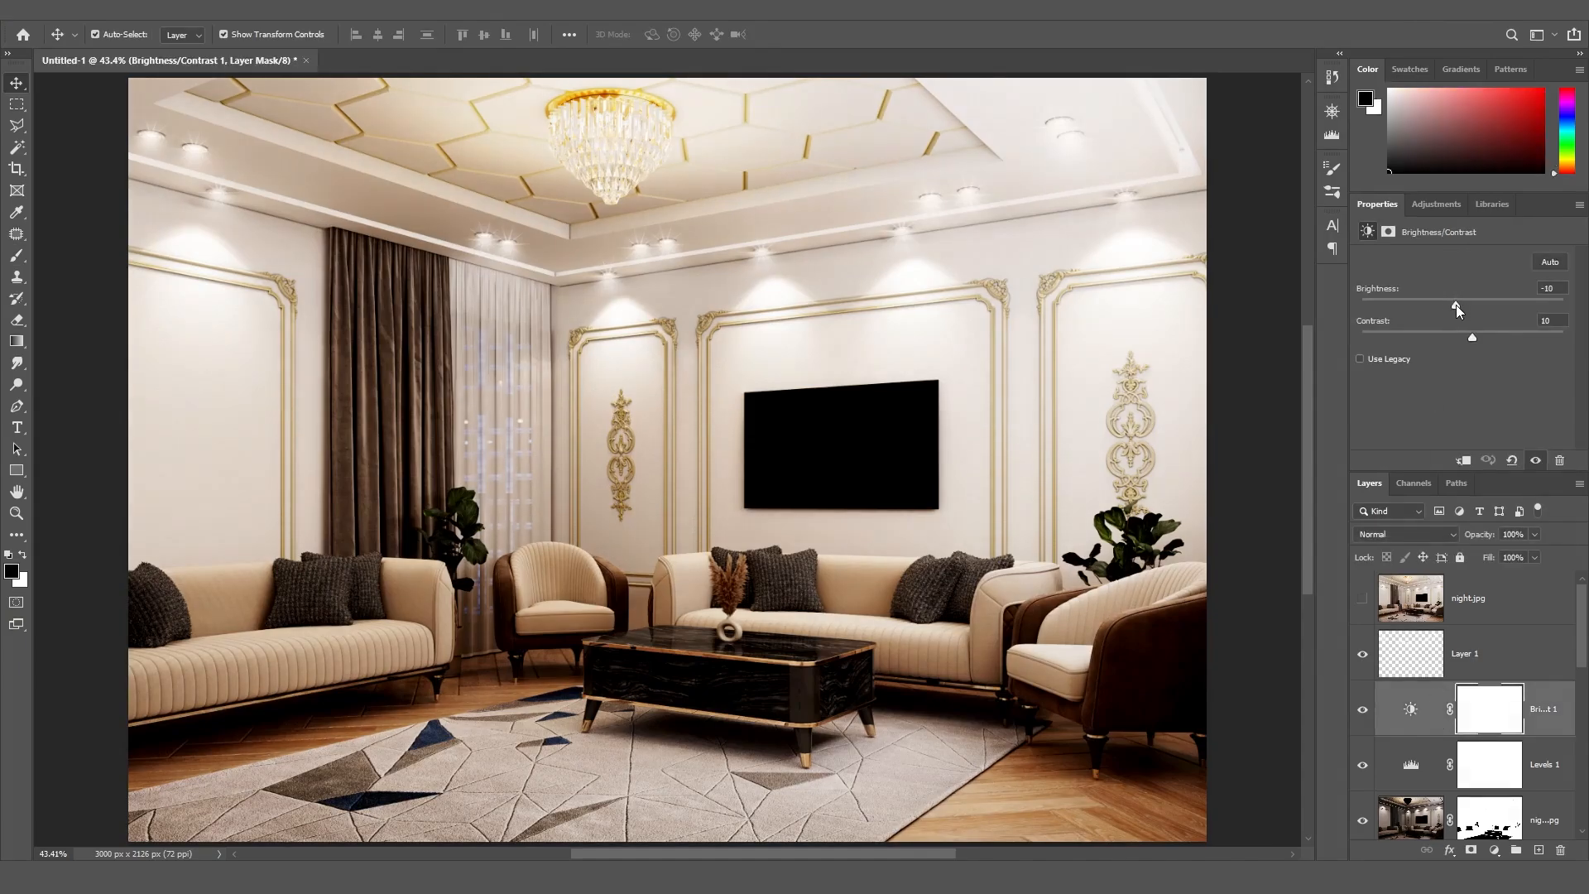
pyautogui.click(1429, 771)
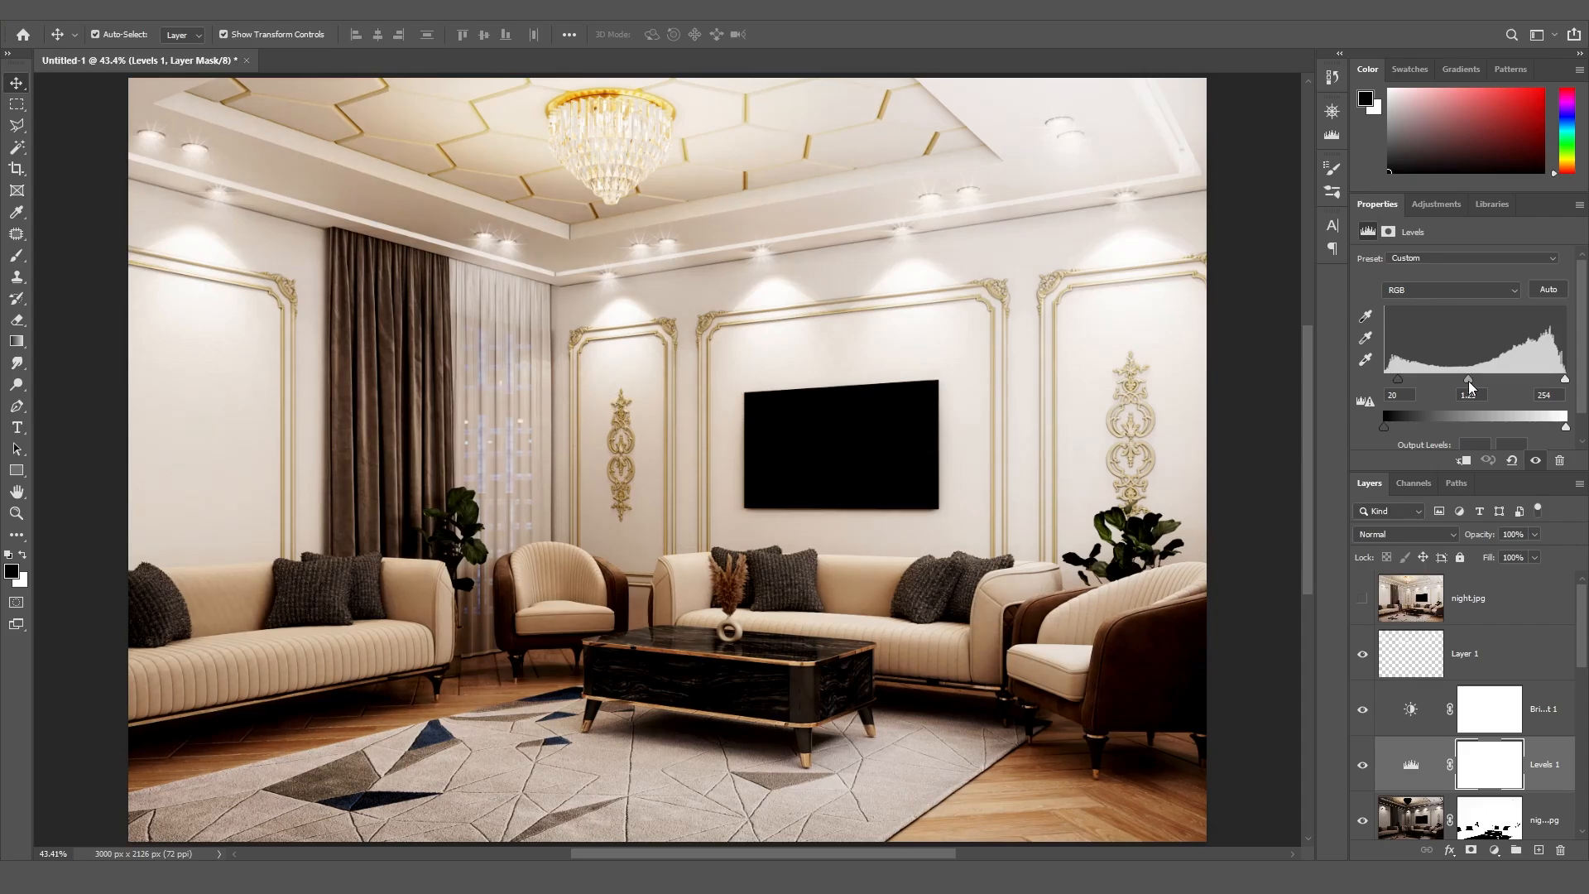
pyautogui.moveTo(1468, 381); pyautogui.dragTo(1467, 380)
pyautogui.moveTo(1564, 380); pyautogui.dragTo(1571, 380)
pyautogui.moveTo(1403, 381); pyautogui.dragTo(1407, 381)
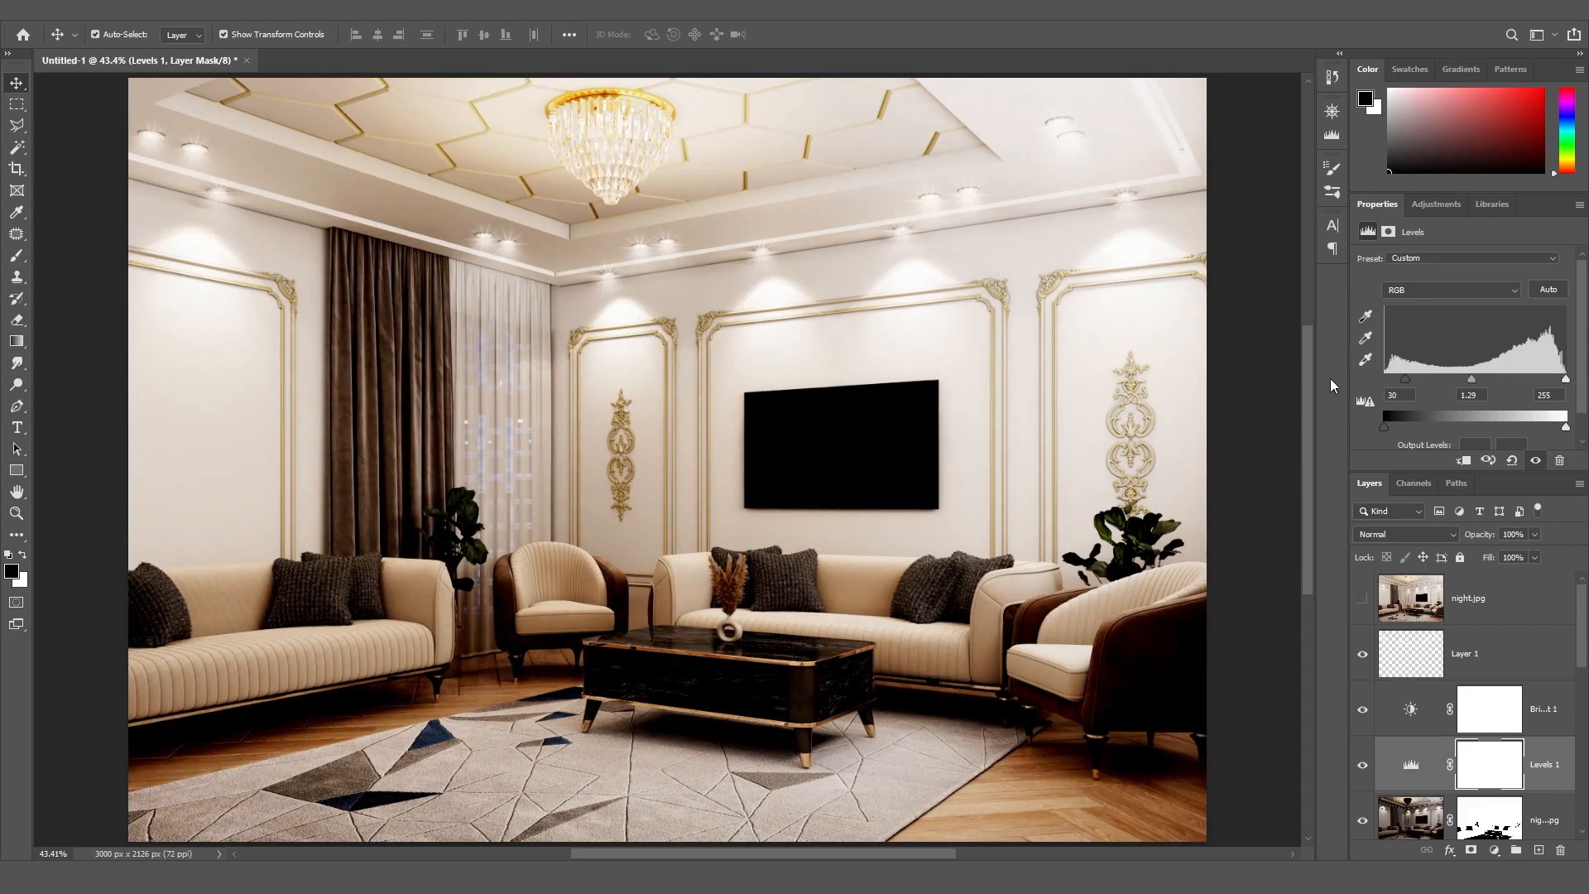
pyautogui.click(1258, 483)
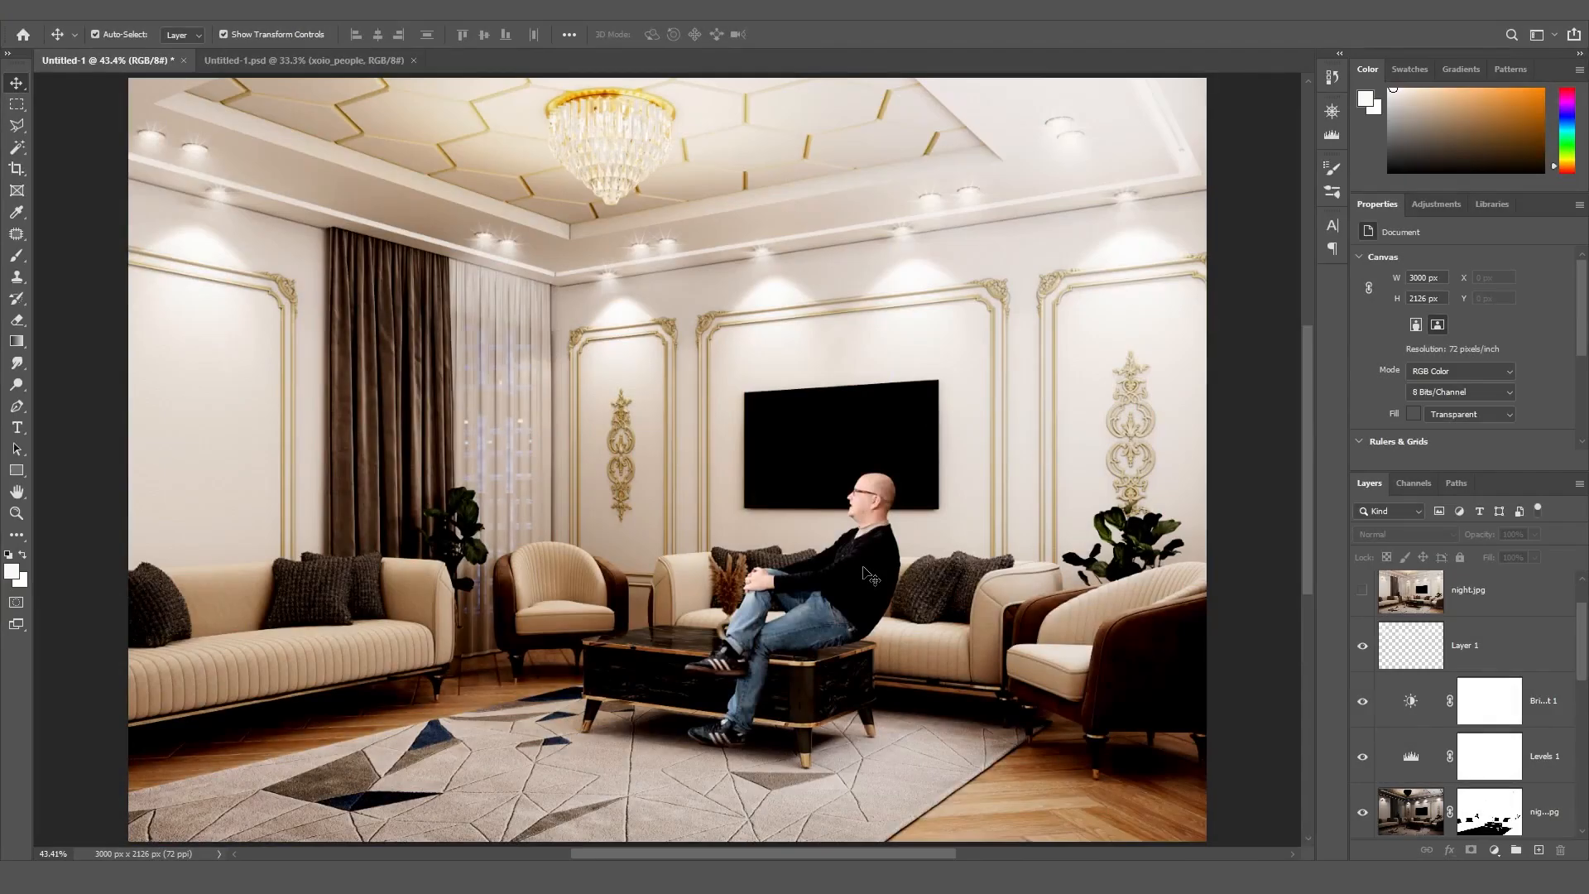
# Move the xoio_people cutout onto the armchair beside the plant and nudge it slightly so the man sits on the seat
pyautogui.moveTo(860, 577); pyautogui.dragTo(1144, 592)
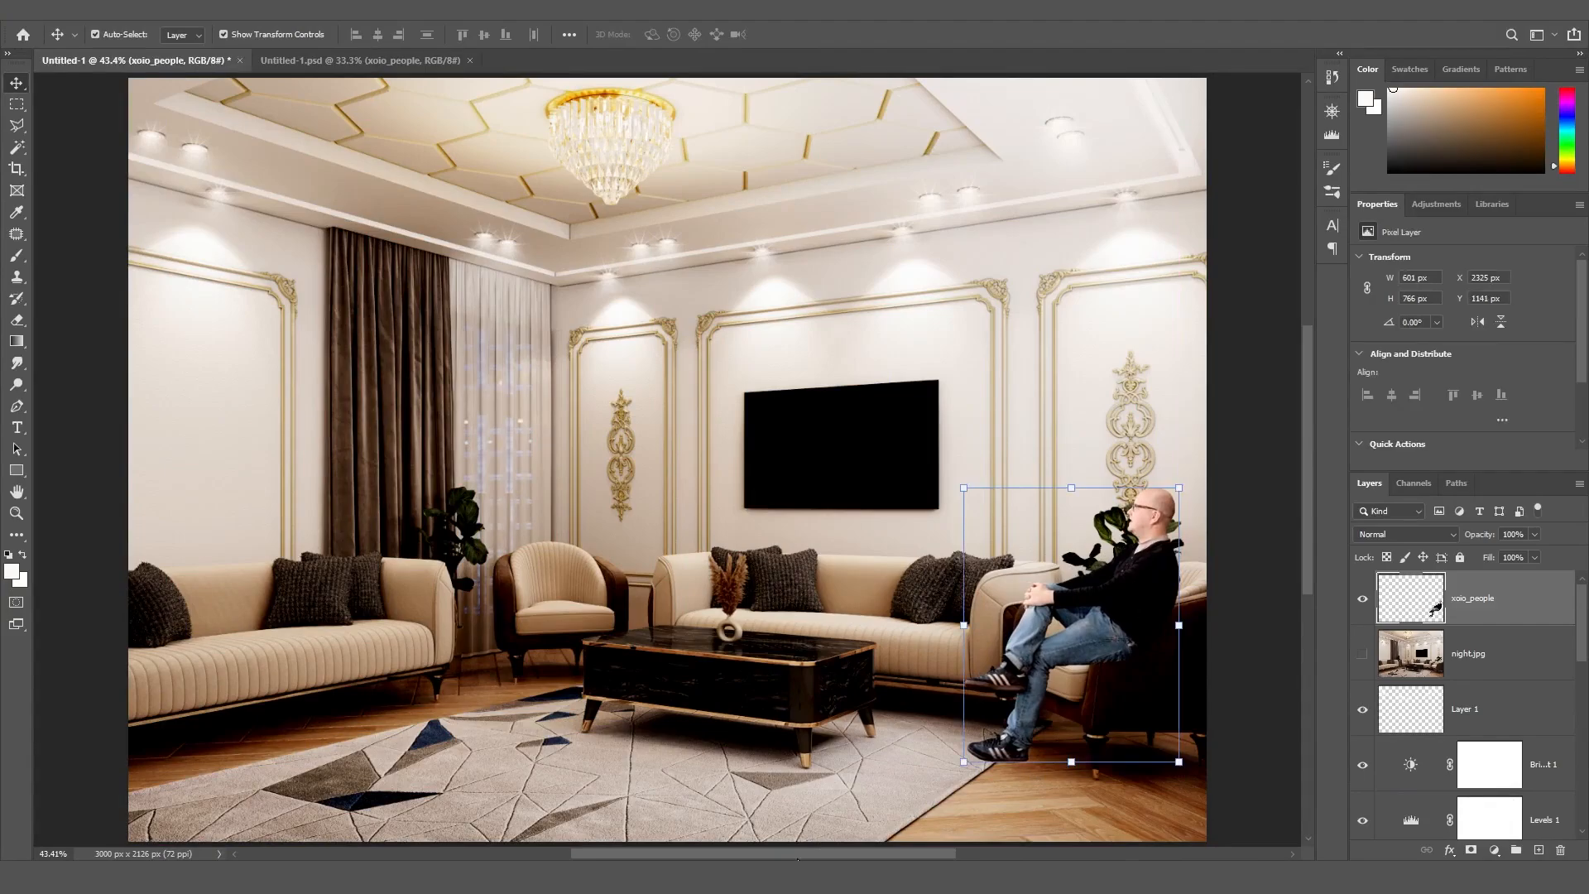
pyautogui.moveTo(798, 857); pyautogui.dragTo(870, 857)
pyautogui.keyDown('alt'); pyautogui.scroll(6, 888, 588); pyautogui.keyUp('alt')
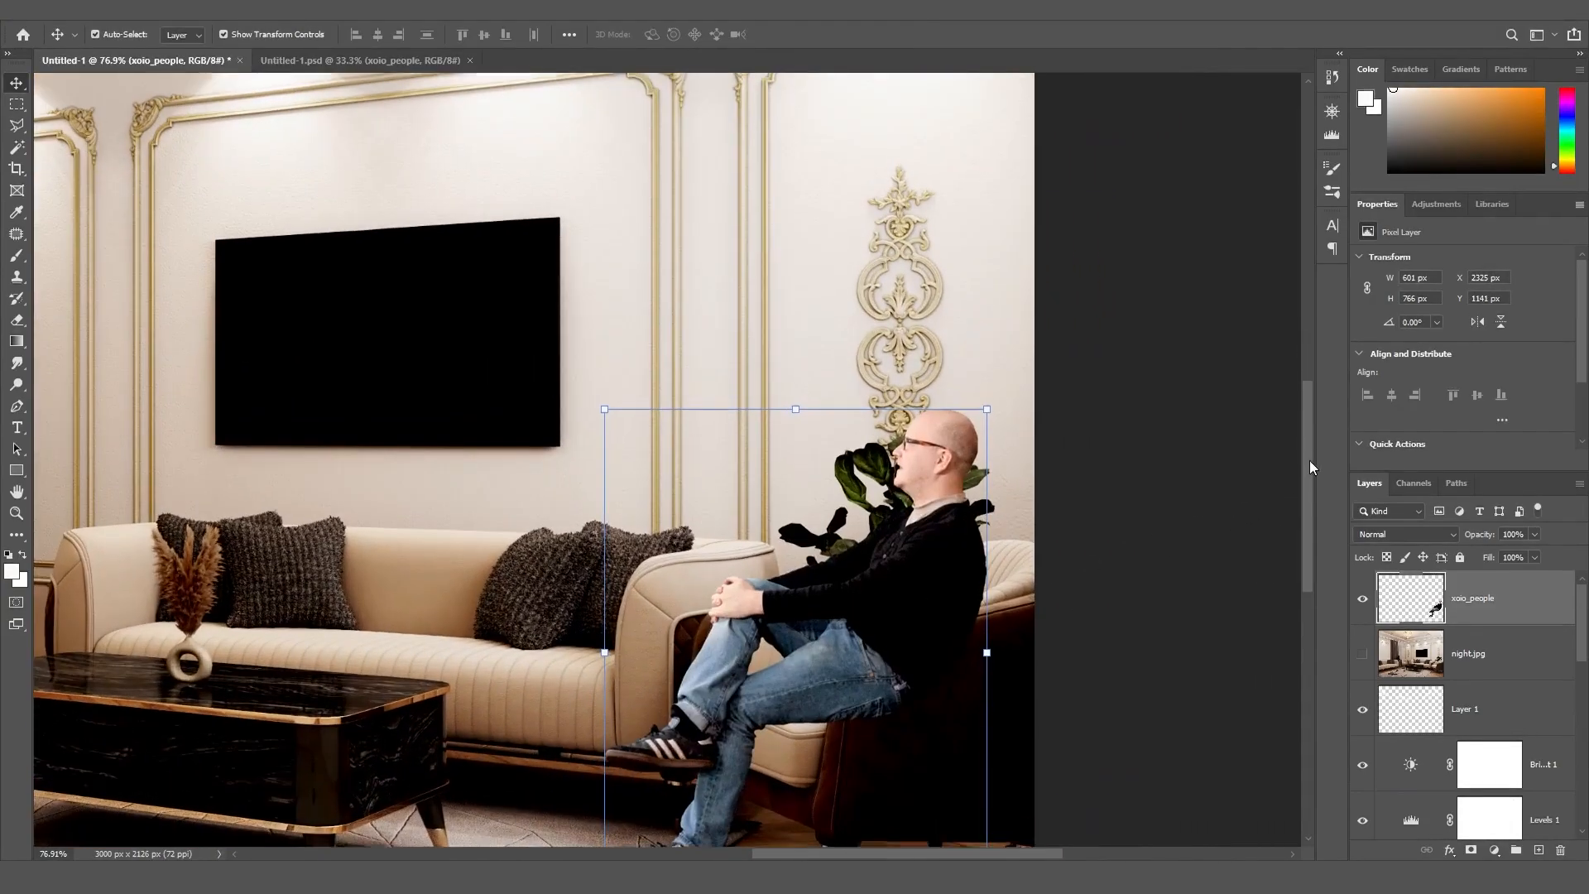
pyautogui.moveTo(1309, 460); pyautogui.dragTo(1311, 505)
pyautogui.moveTo(915, 434); pyautogui.dragTo(913, 435)
pyautogui.press('Right')
pyautogui.press('Right')
pyautogui.press('Right')
pyautogui.press('Right')
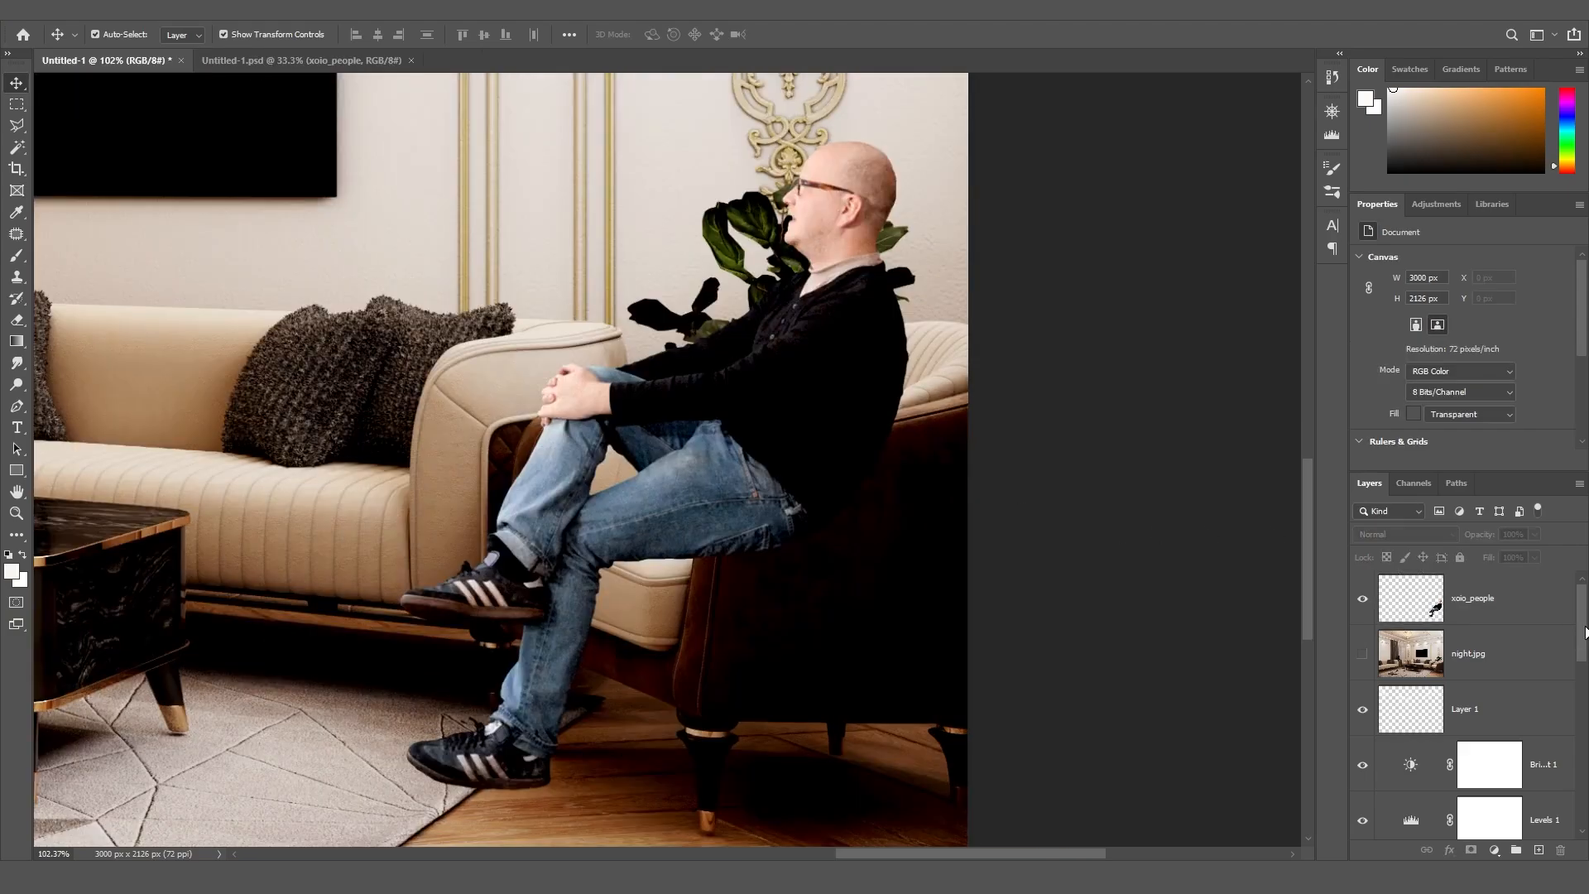
# Show the night_CMasking_ID.jpg pass and select the armchair's cyan shell on it with the Magic Wand
pyautogui.scroll(-5, 1465, 687)
pyautogui.click(1363, 676)
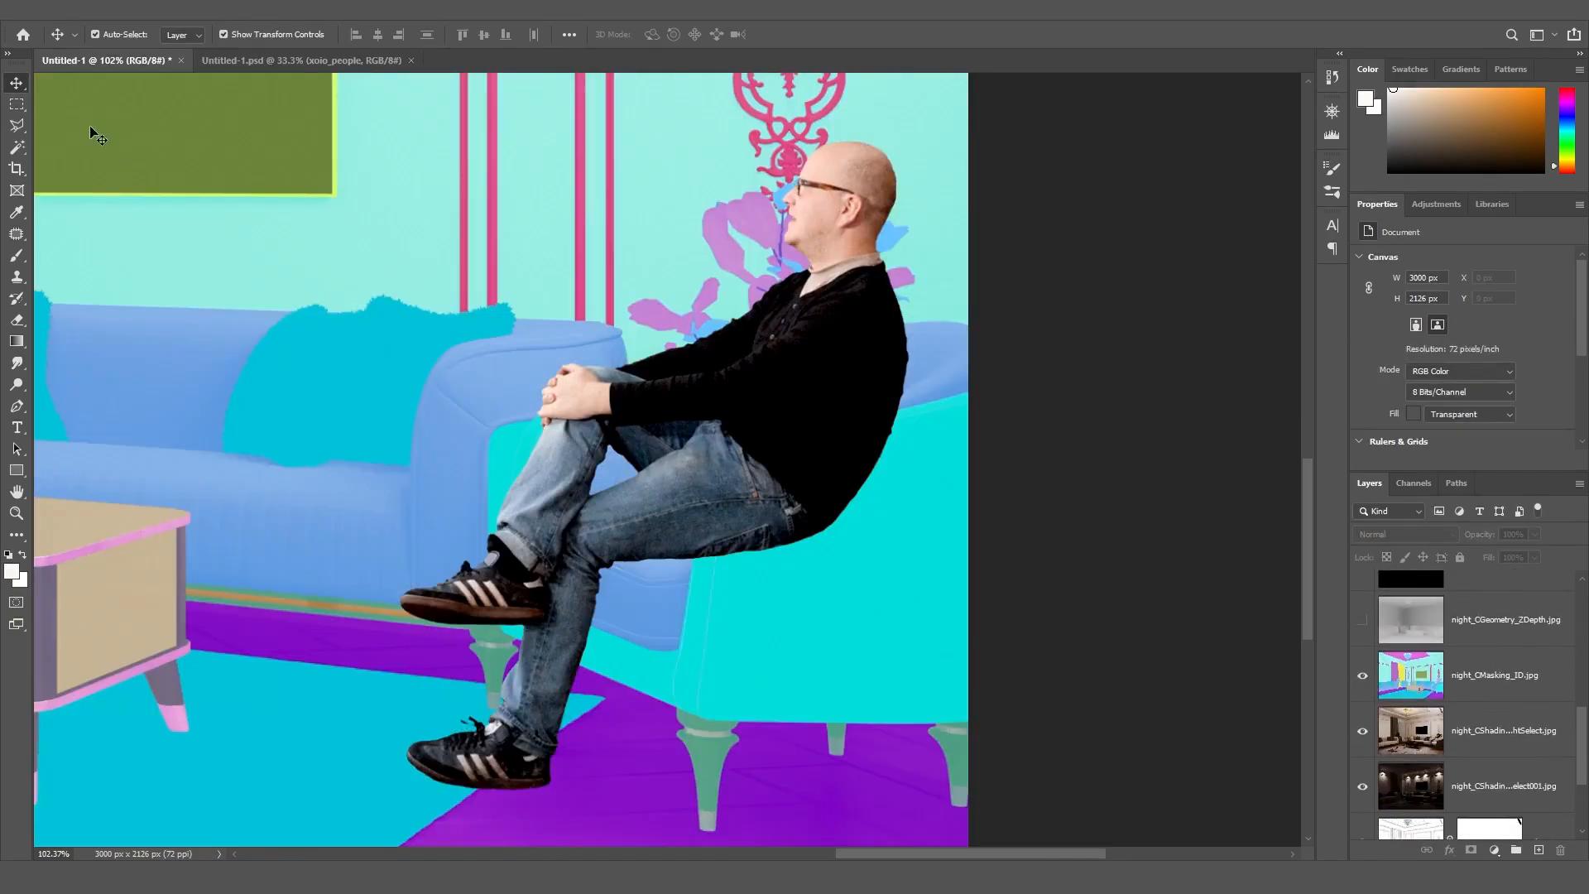
pyautogui.press('w')
pyautogui.click(1399, 676)
pyautogui.click(921, 514)
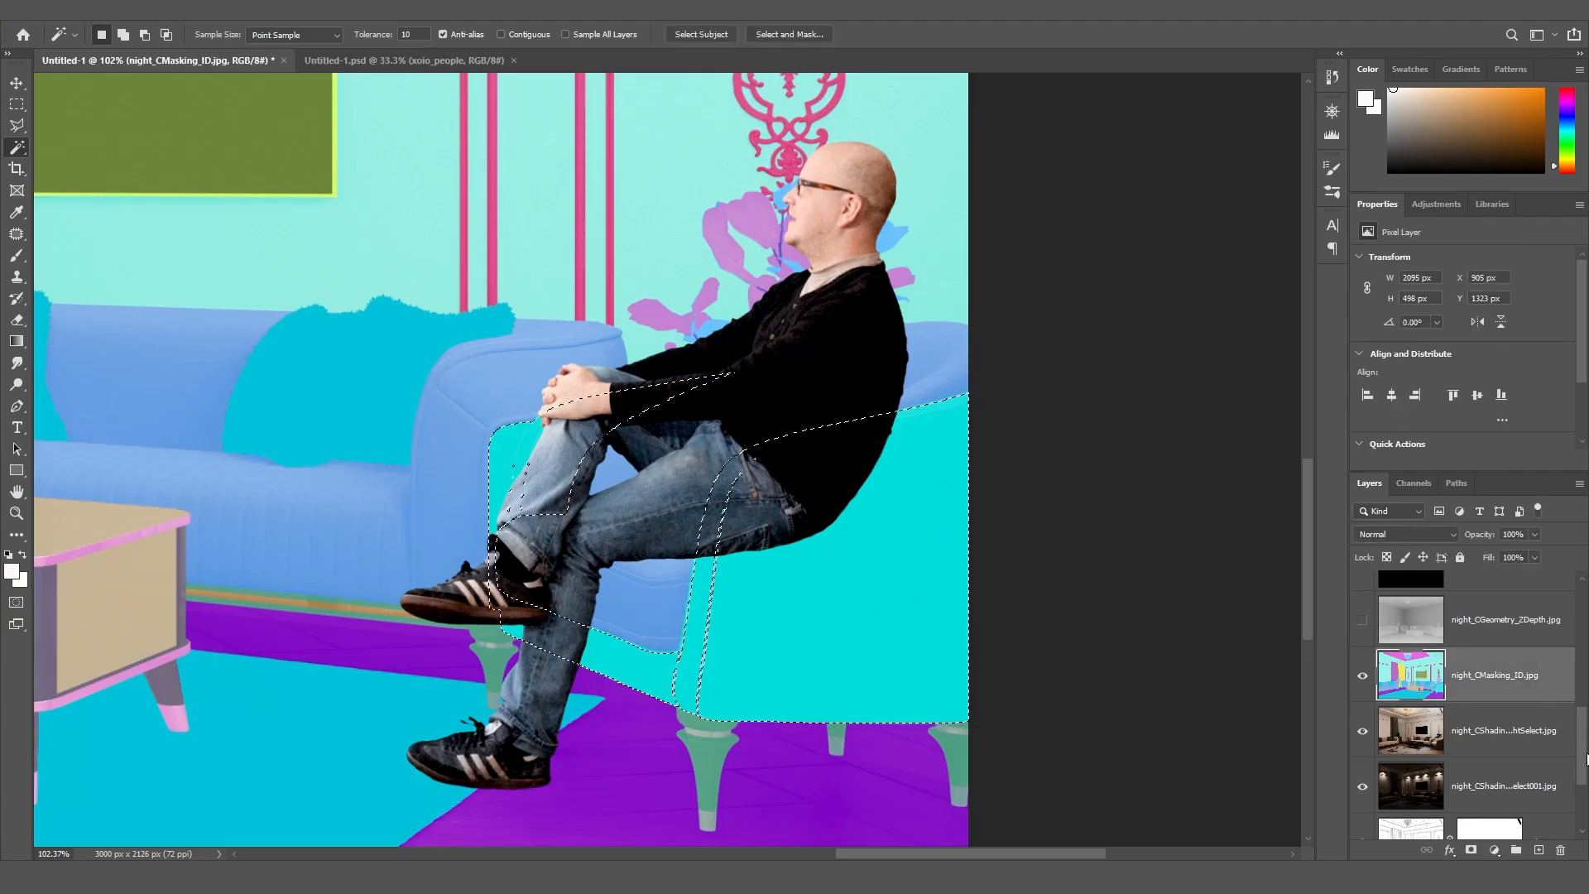
# Hide the night_CMasking_ID.jpg pass and the xoio_people layer, keeping the armchair selection active
pyautogui.scroll(5, 1440, 613)
pyautogui.scroll(-5, 1424, 638)
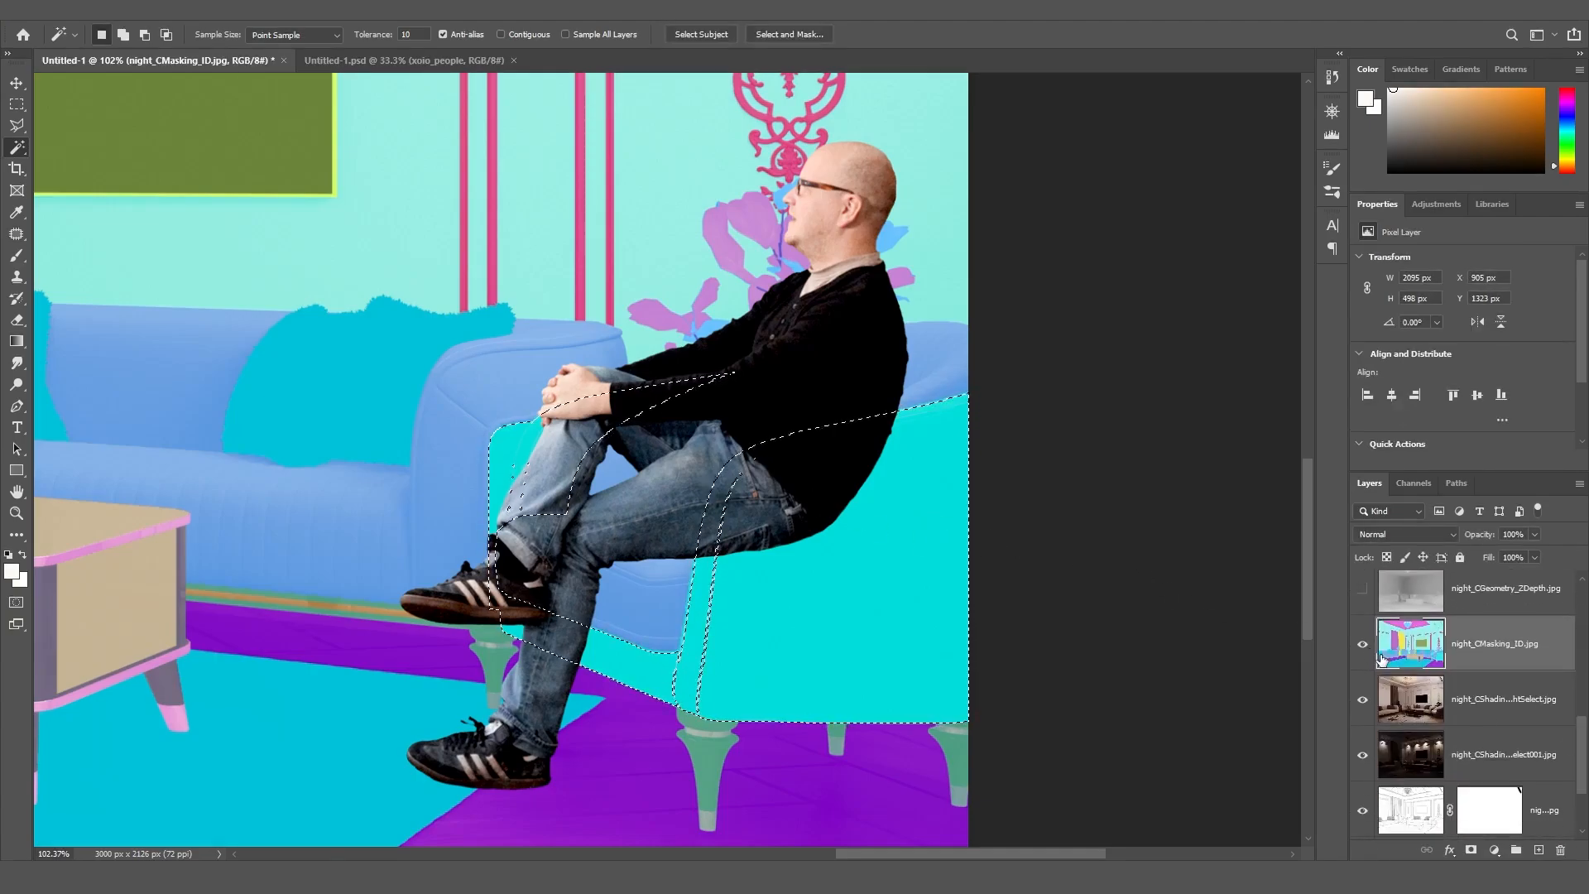
pyautogui.click(1363, 644)
pyautogui.scroll(5, 1408, 662)
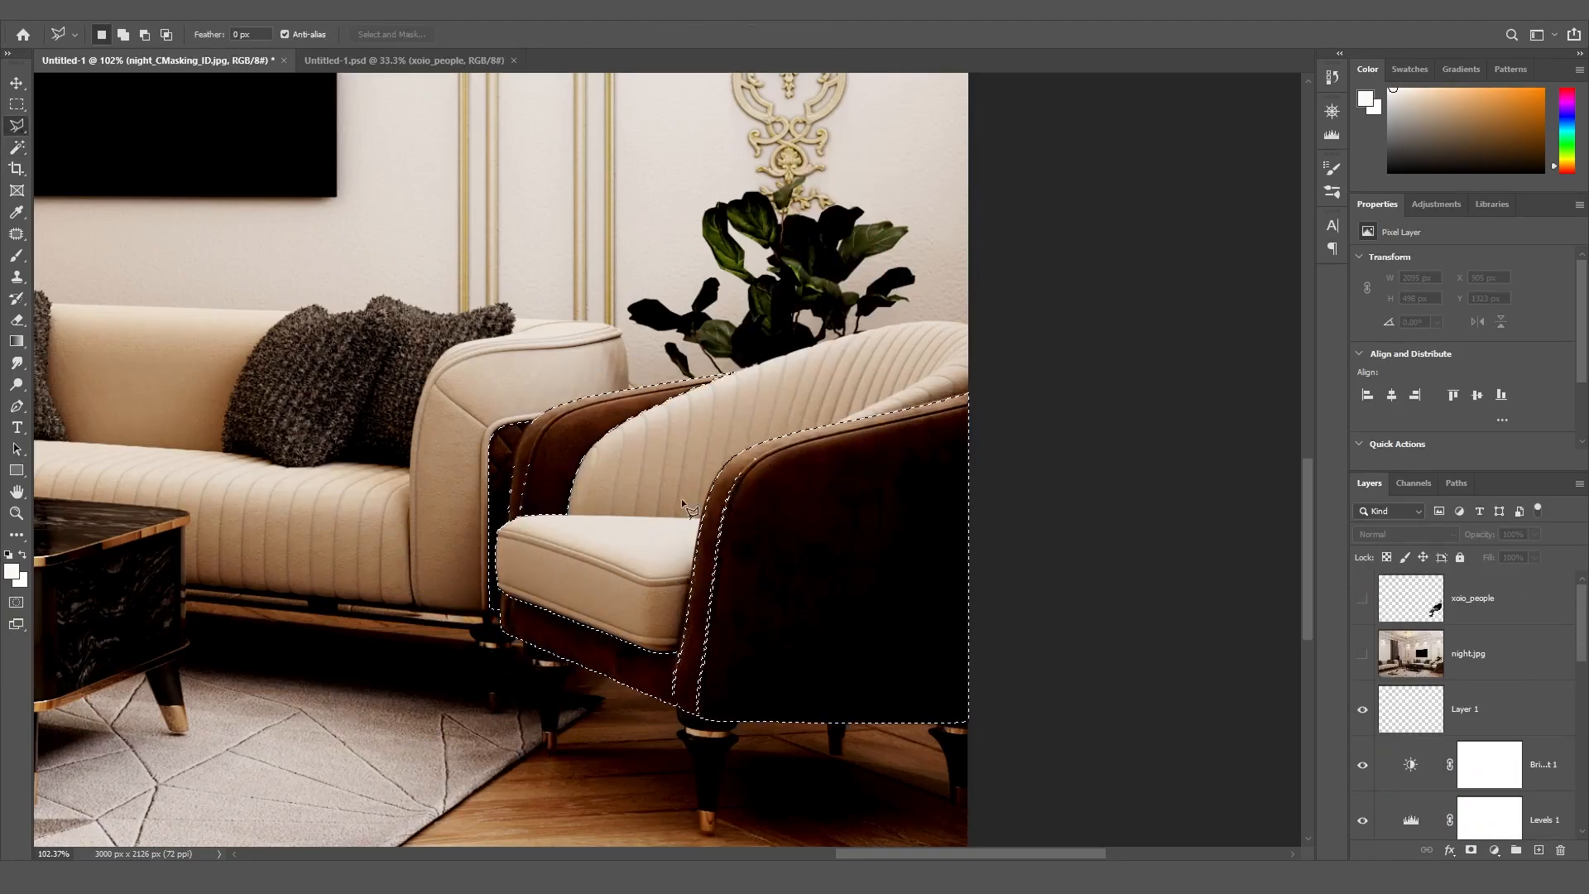
# Add the cream cushion strip behind the armchair's near armrest to the selection with the Polygonal Lasso
pyautogui.press('l')
pyautogui.scroll(1, 881, 456)
pyautogui.keyDown('alt'); pyautogui.scroll(6, 881, 455); pyautogui.keyUp('alt')
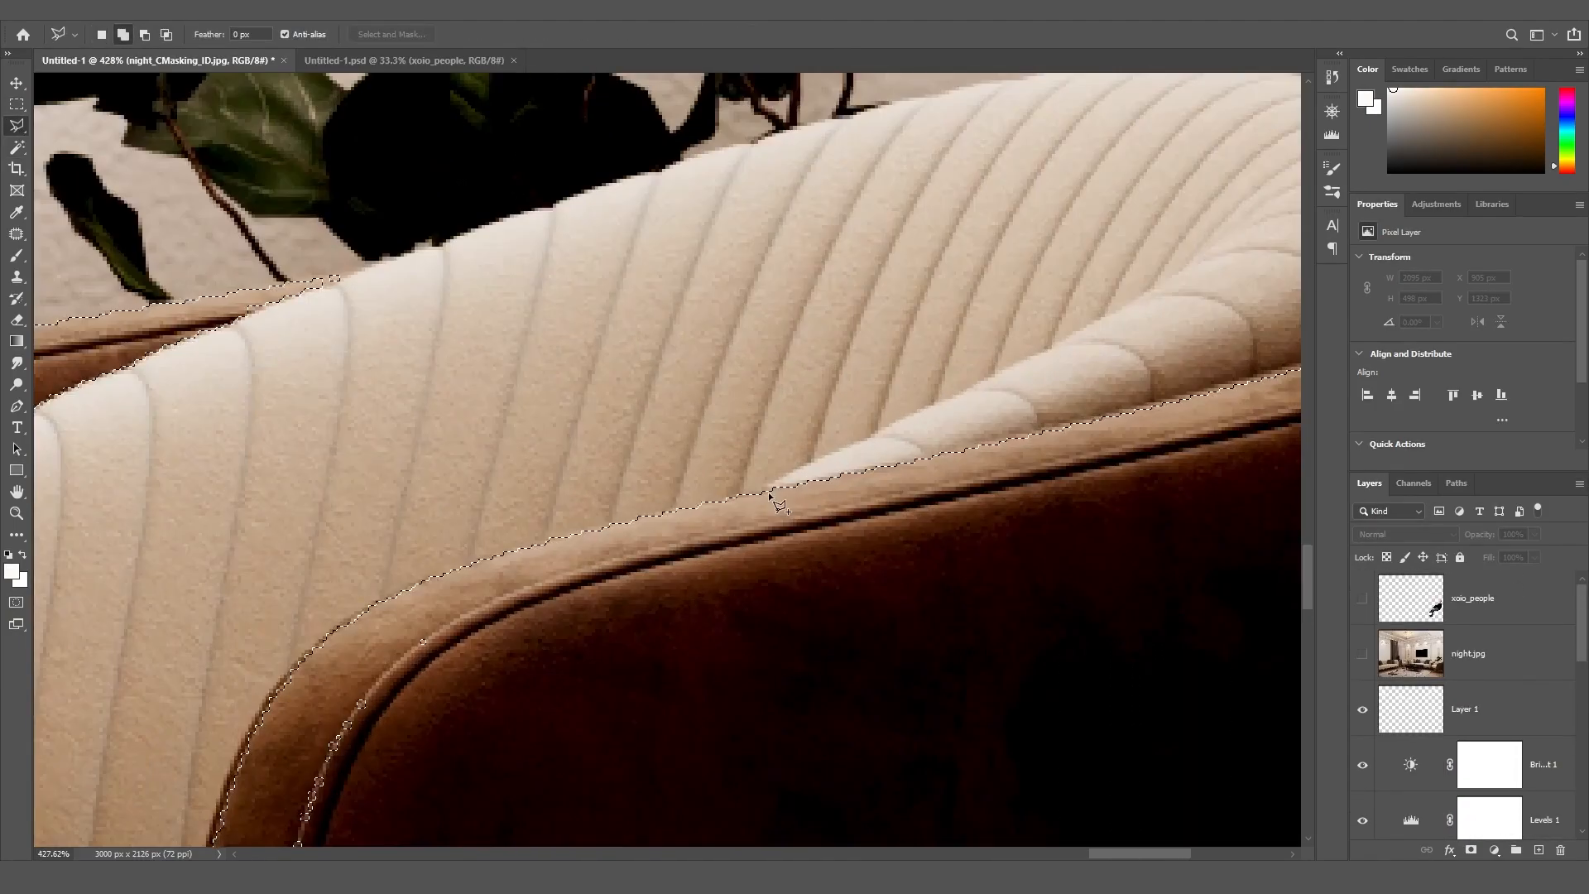
pyautogui.click(764, 488)
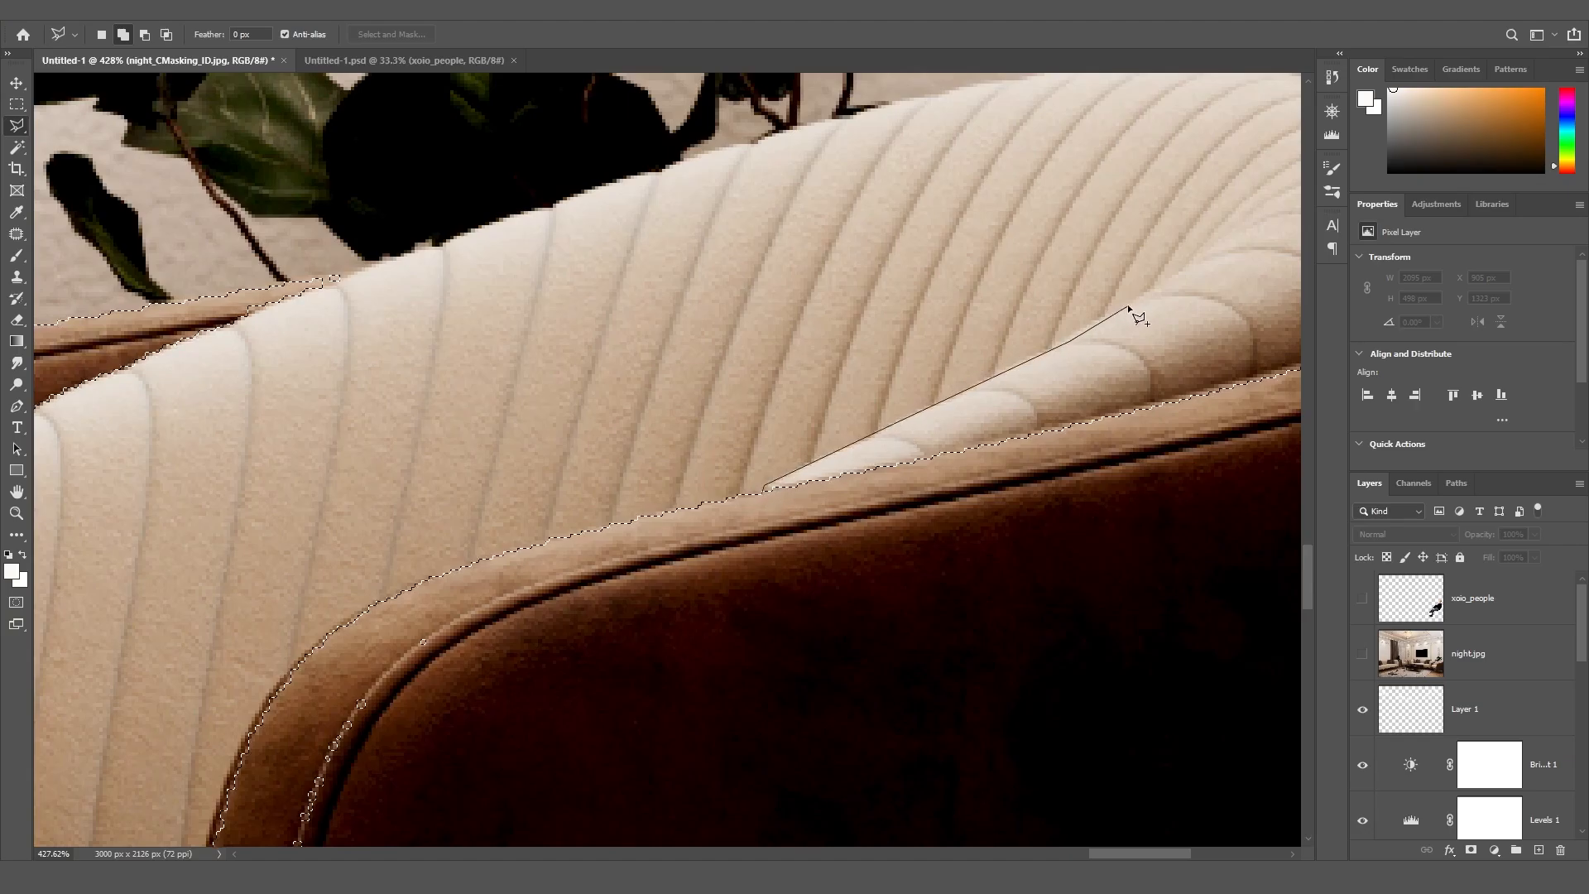
pyautogui.click(1185, 265)
pyautogui.click(1223, 365)
pyautogui.click(1225, 461)
pyautogui.click(662, 500)
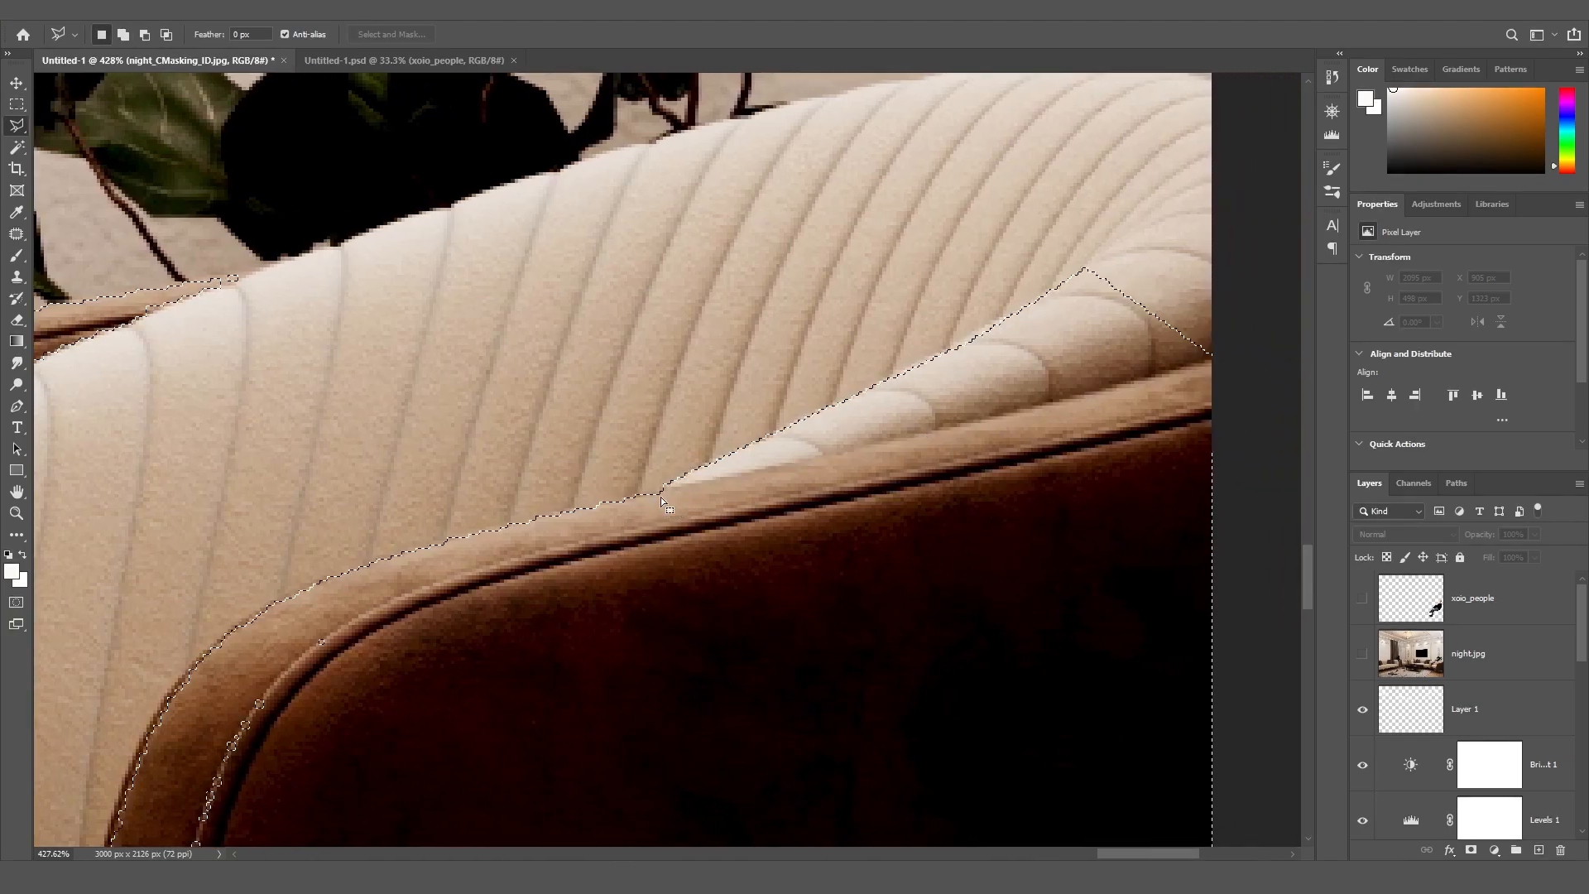
# Subtract the armchair's far armrest, front base and adjoining sofa area from the selection with the Polygonal Lasso, keeping the near armrest
pyautogui.keyDown('alt'); pyautogui.scroll(-4, 490, 513); pyautogui.keyUp('alt')
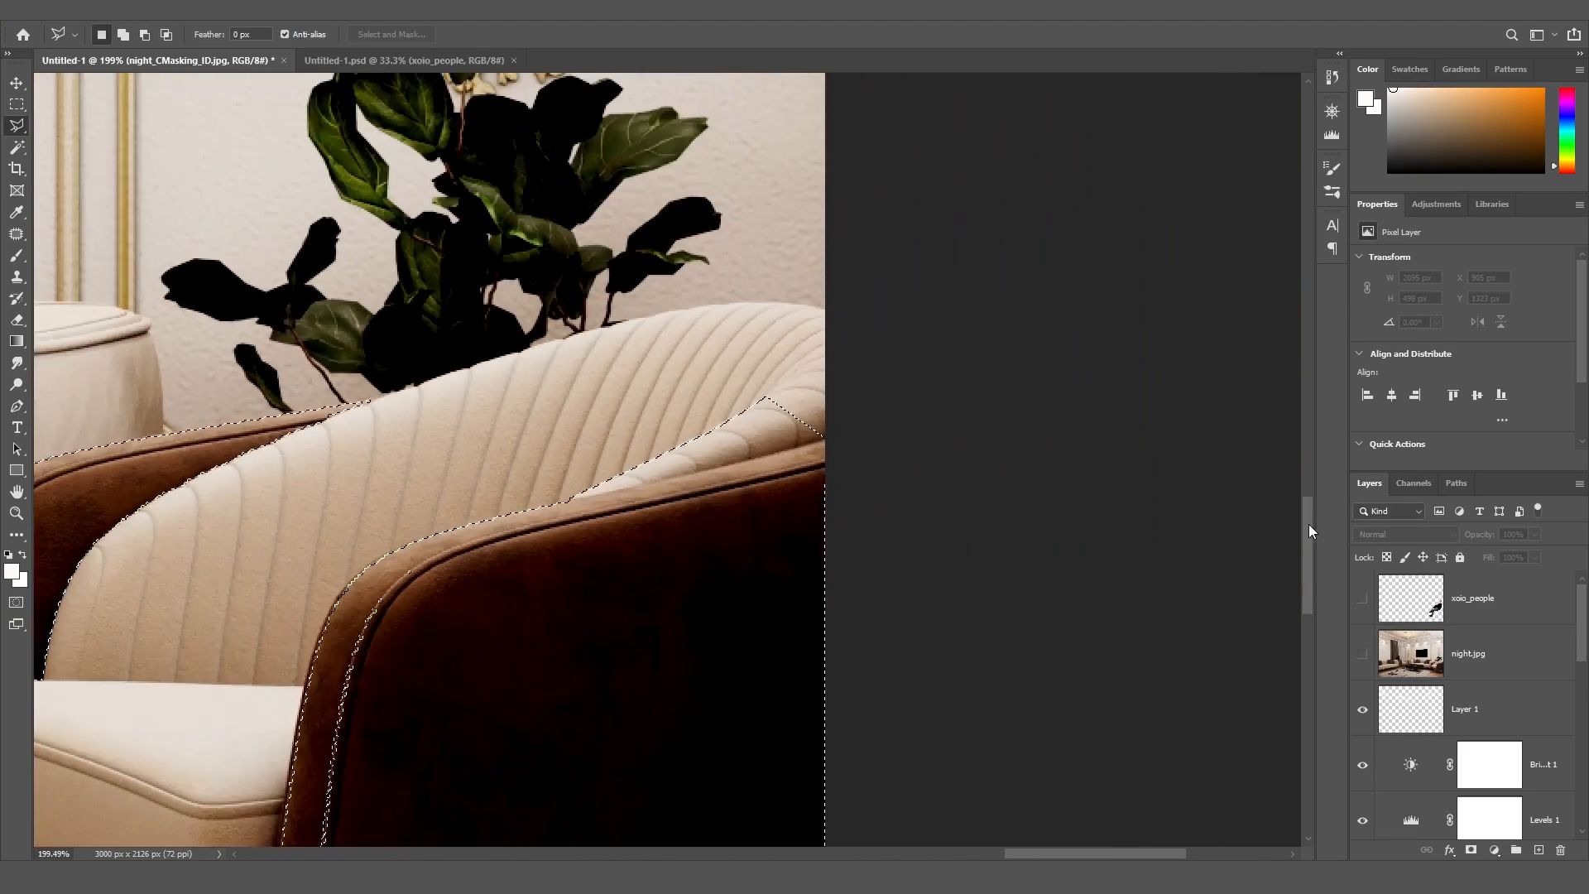
pyautogui.scroll(-3, 1309, 530)
pyautogui.moveTo(1125, 851); pyautogui.dragTo(1059, 852)
pyautogui.scroll(-1, 1308, 554)
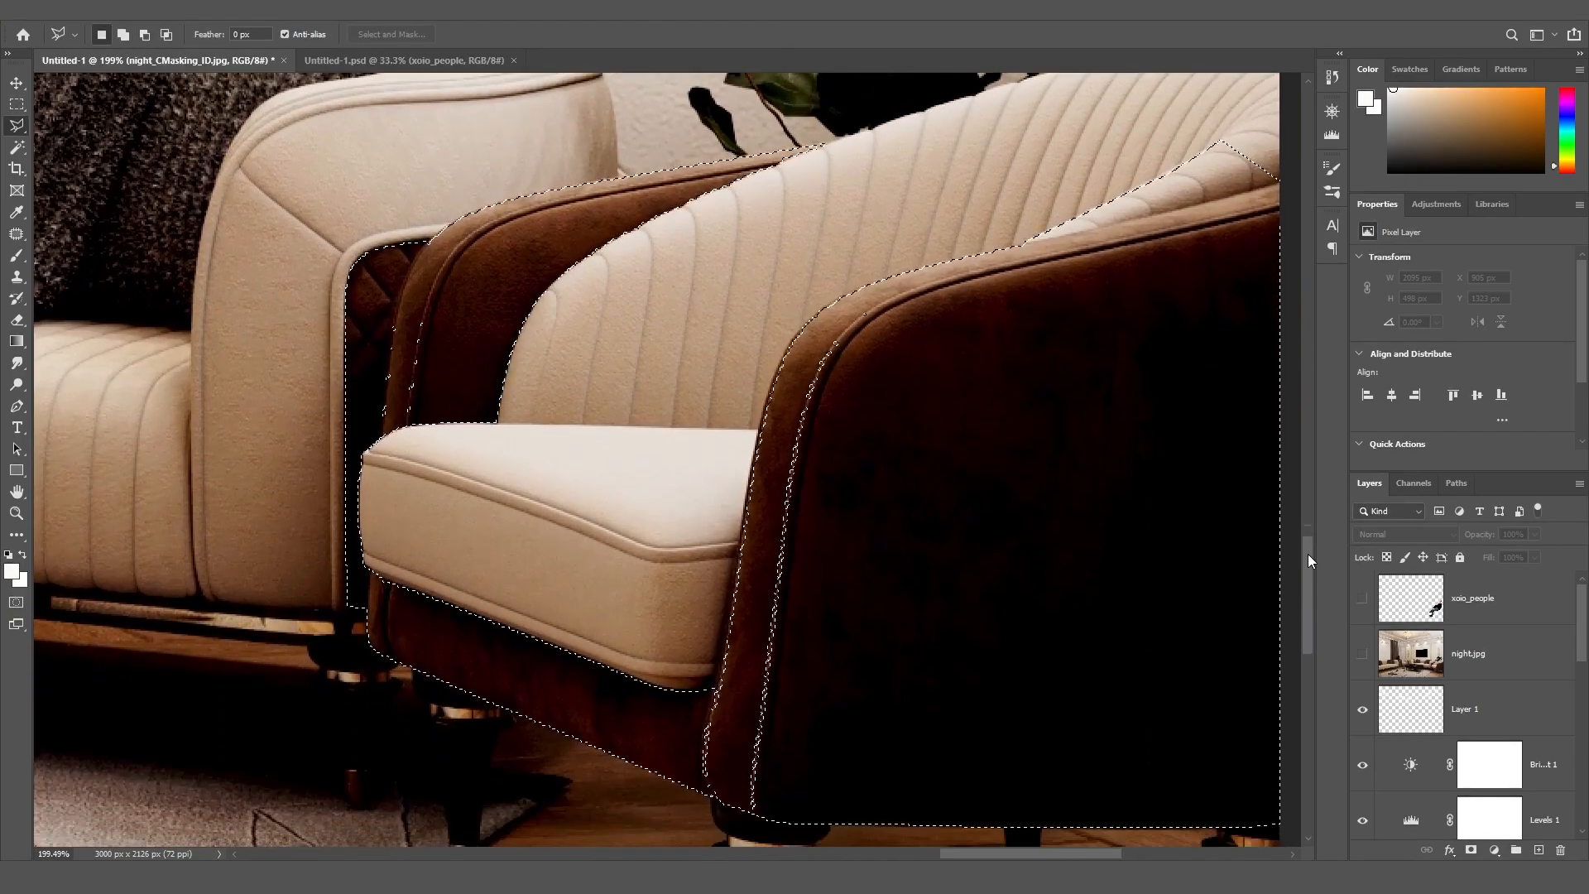
pyautogui.keyDown('alt'); pyautogui.click(712, 672); pyautogui.keyUp('alt')
pyautogui.click(702, 801)
pyautogui.click(495, 780)
pyautogui.click(227, 692)
pyautogui.click(211, 290)
pyautogui.click(230, 262)
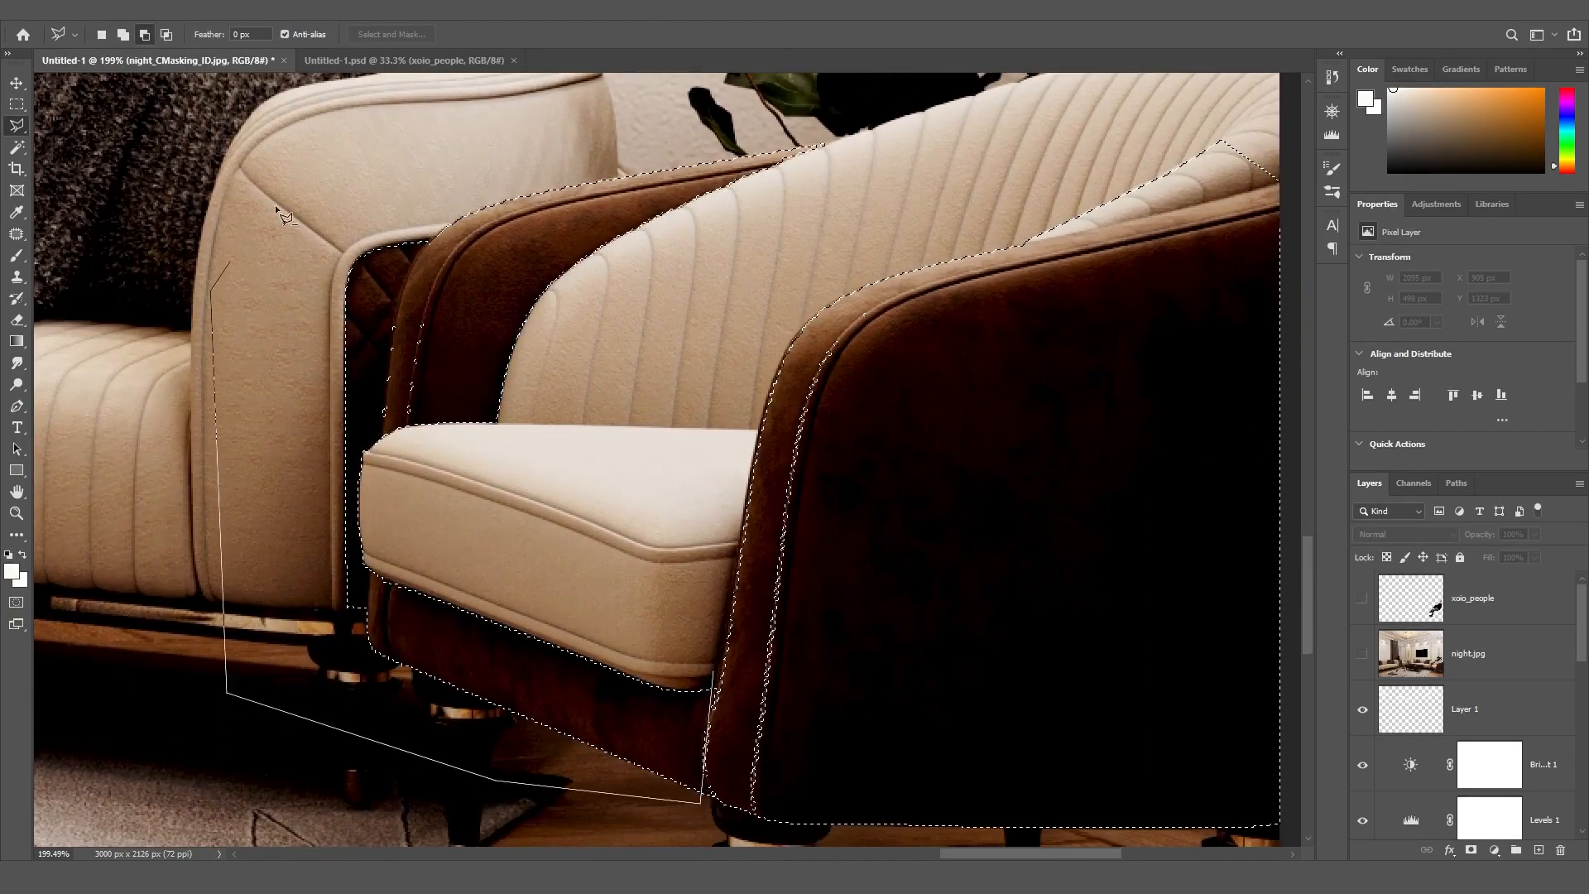
pyautogui.click(594, 117)
pyautogui.click(914, 105)
pyautogui.click(765, 246)
pyautogui.click(705, 393)
pyautogui.click(712, 672)
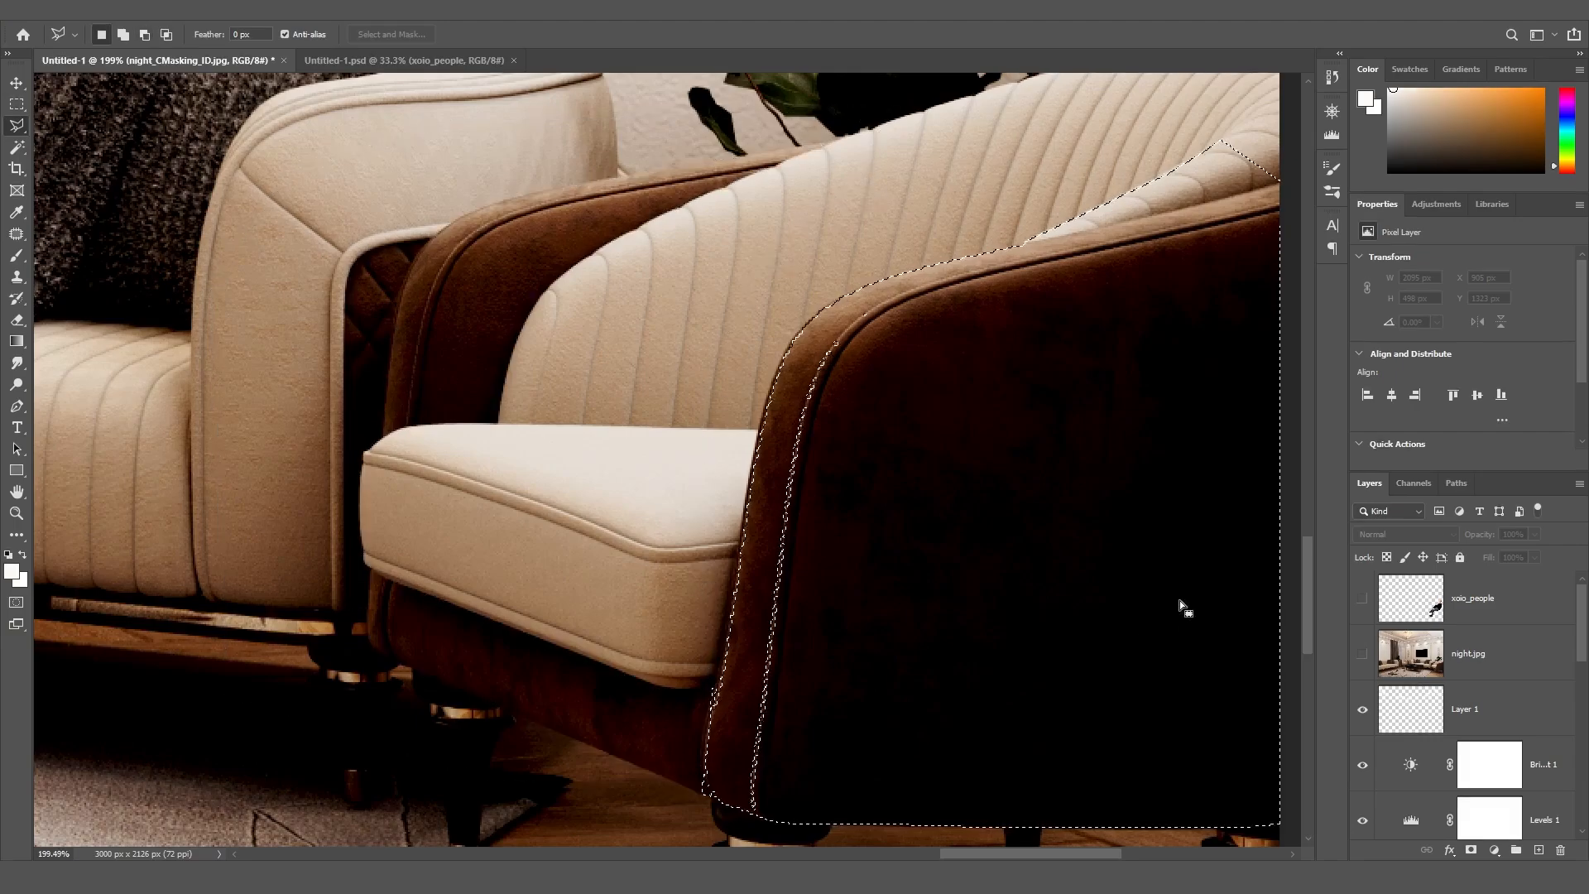
# Show the xoio_people layer, invert the selection, and add it as a layer mask that hides the man behind the near armrest
pyautogui.keyDown('alt'); pyautogui.scroll(-3, 1184, 607); pyautogui.keyUp('alt')
pyautogui.click(1363, 597)
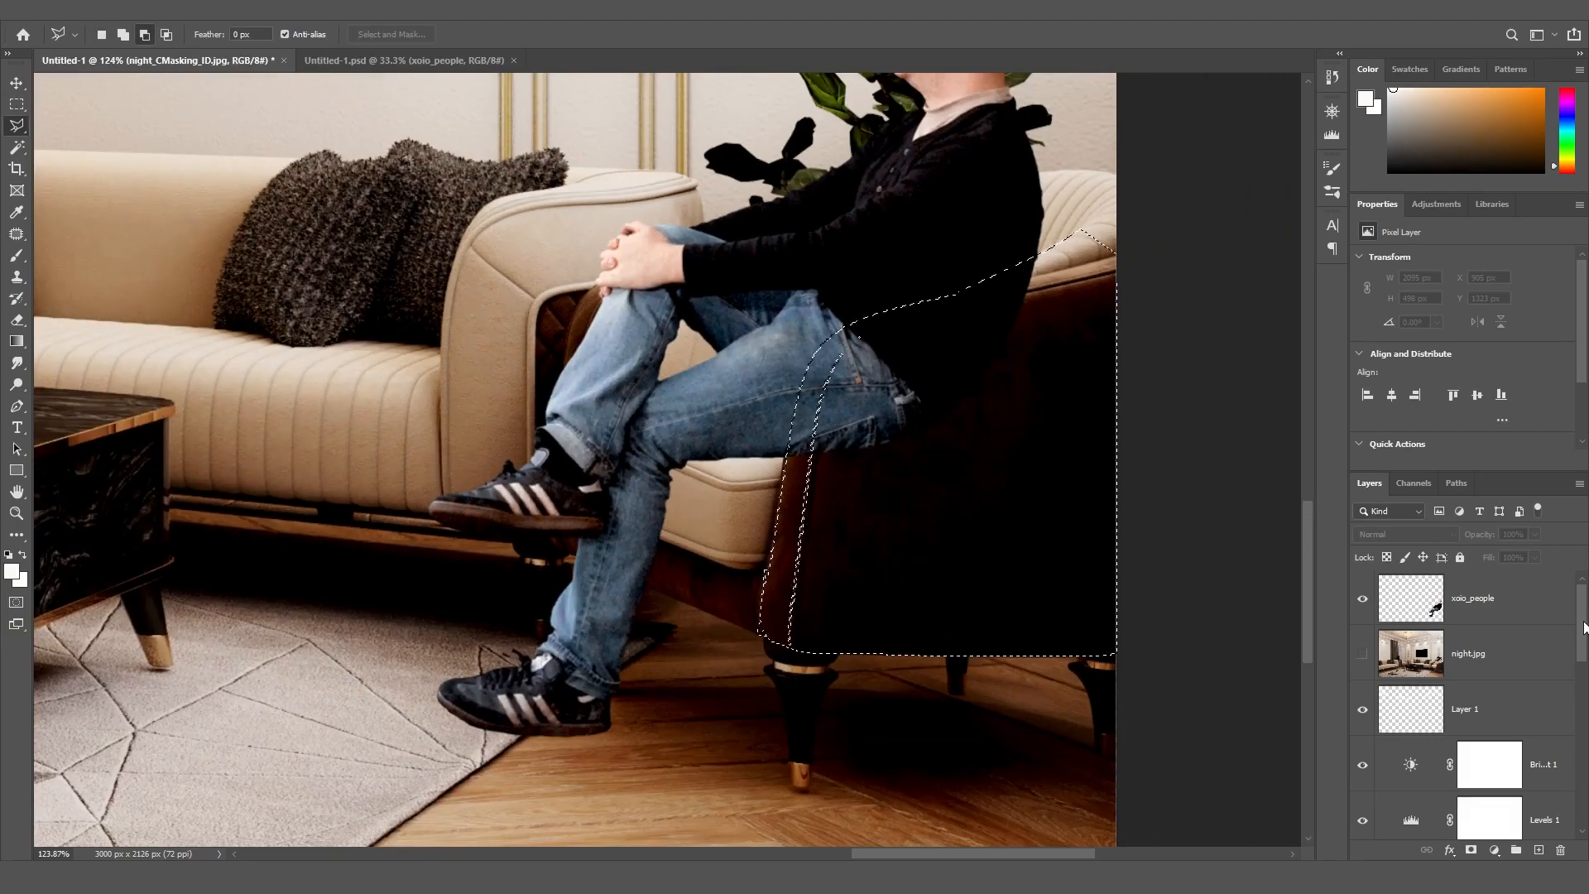
pyautogui.click(1473, 597)
pyautogui.keyDown('alt'); pyautogui.scroll(-3, 1305, 560); pyautogui.keyUp('alt')
pyautogui.rightClick(996, 592)
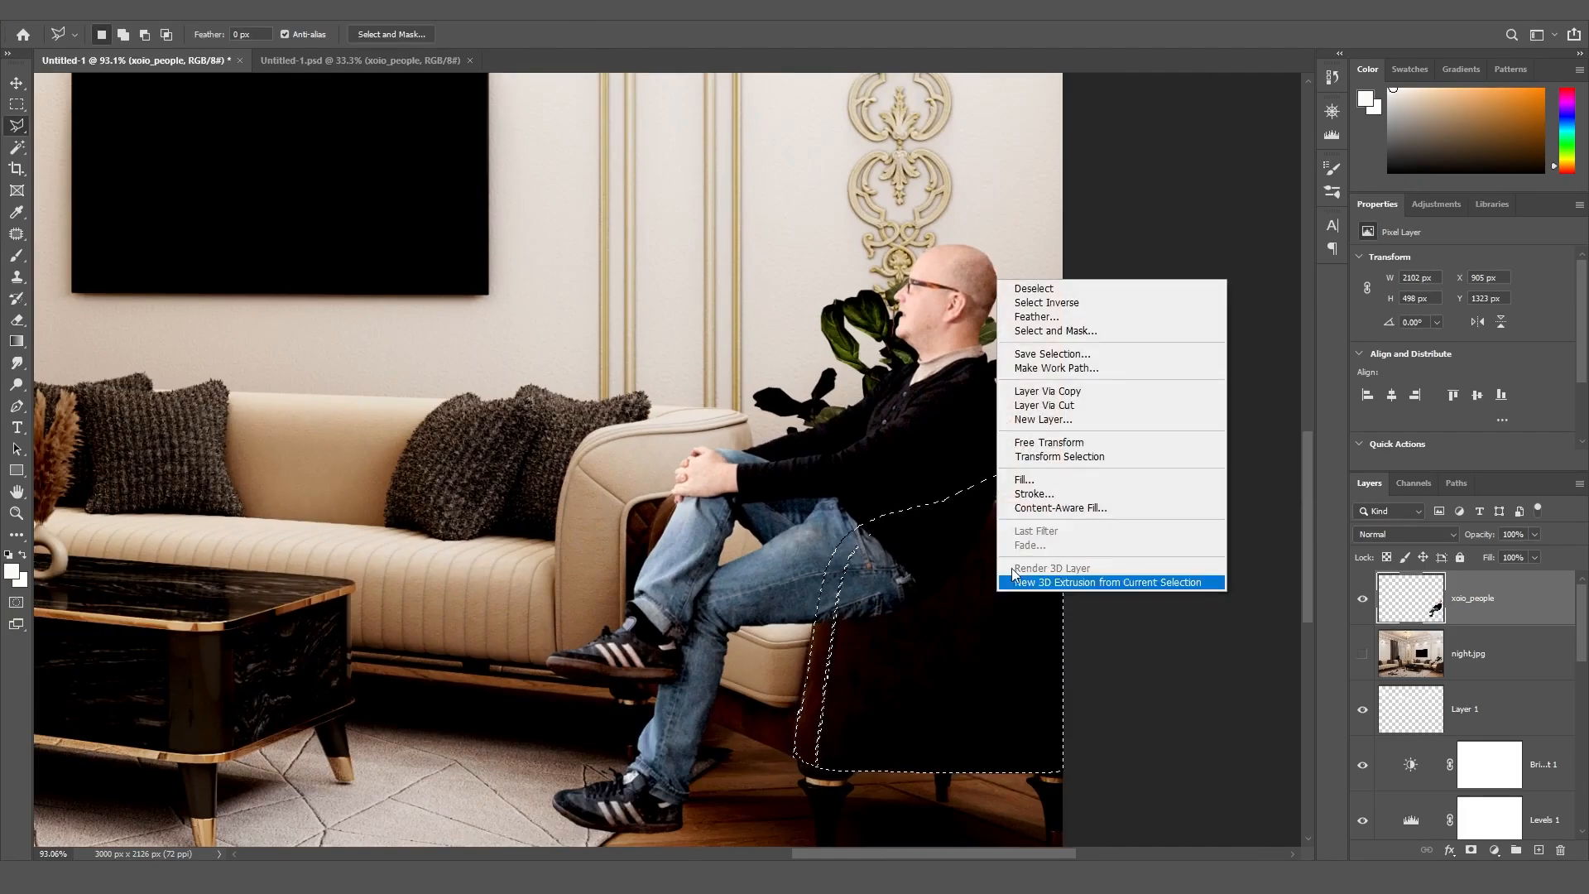
pyautogui.click(1083, 302)
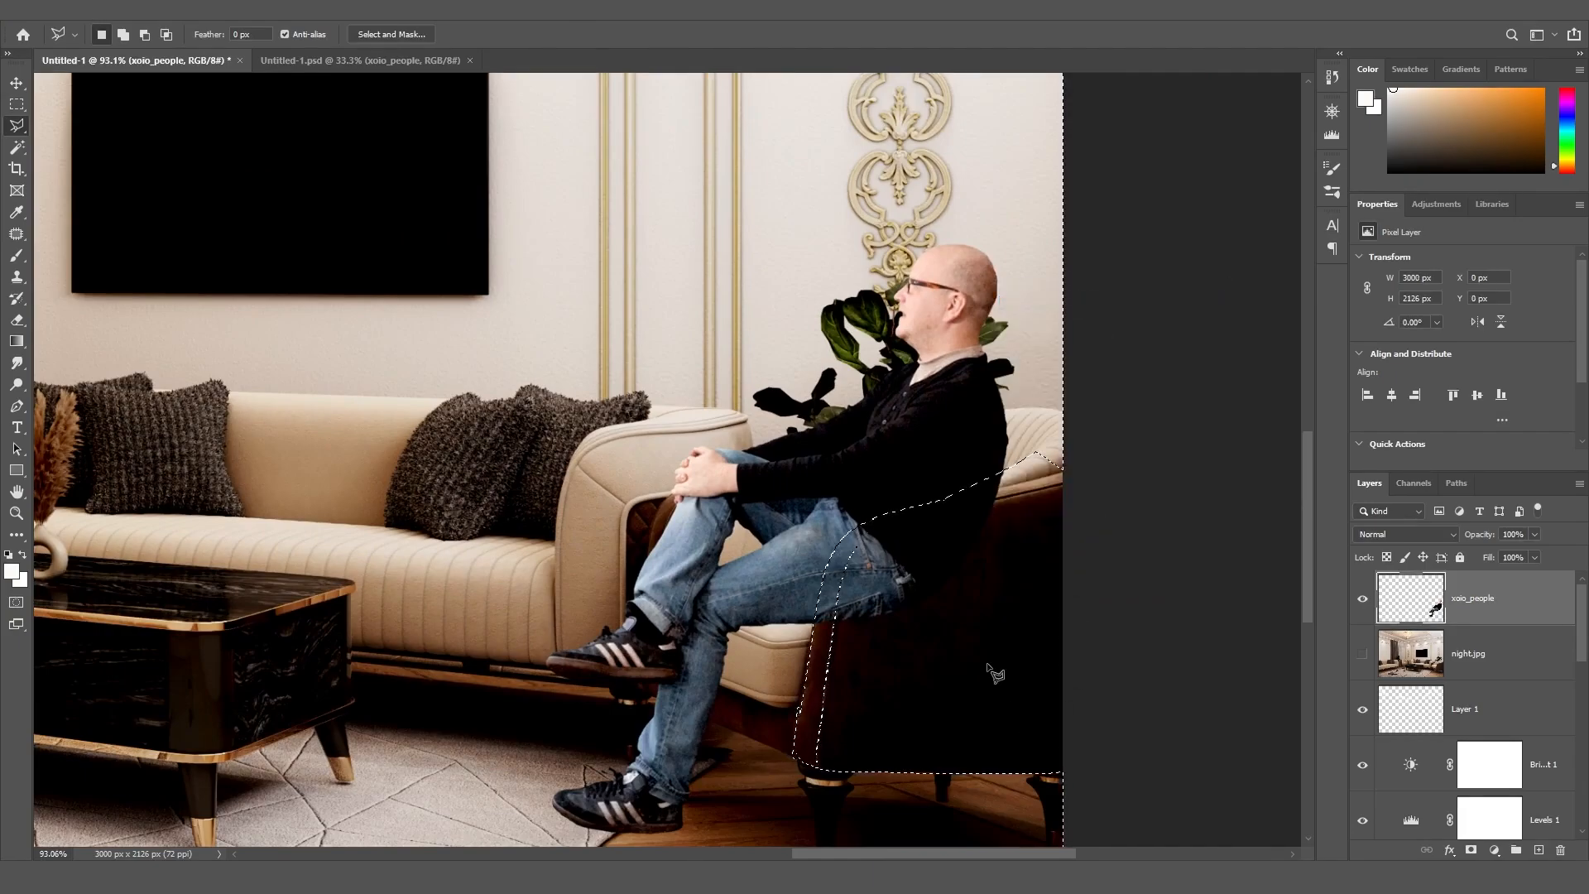
pyautogui.click(1471, 850)
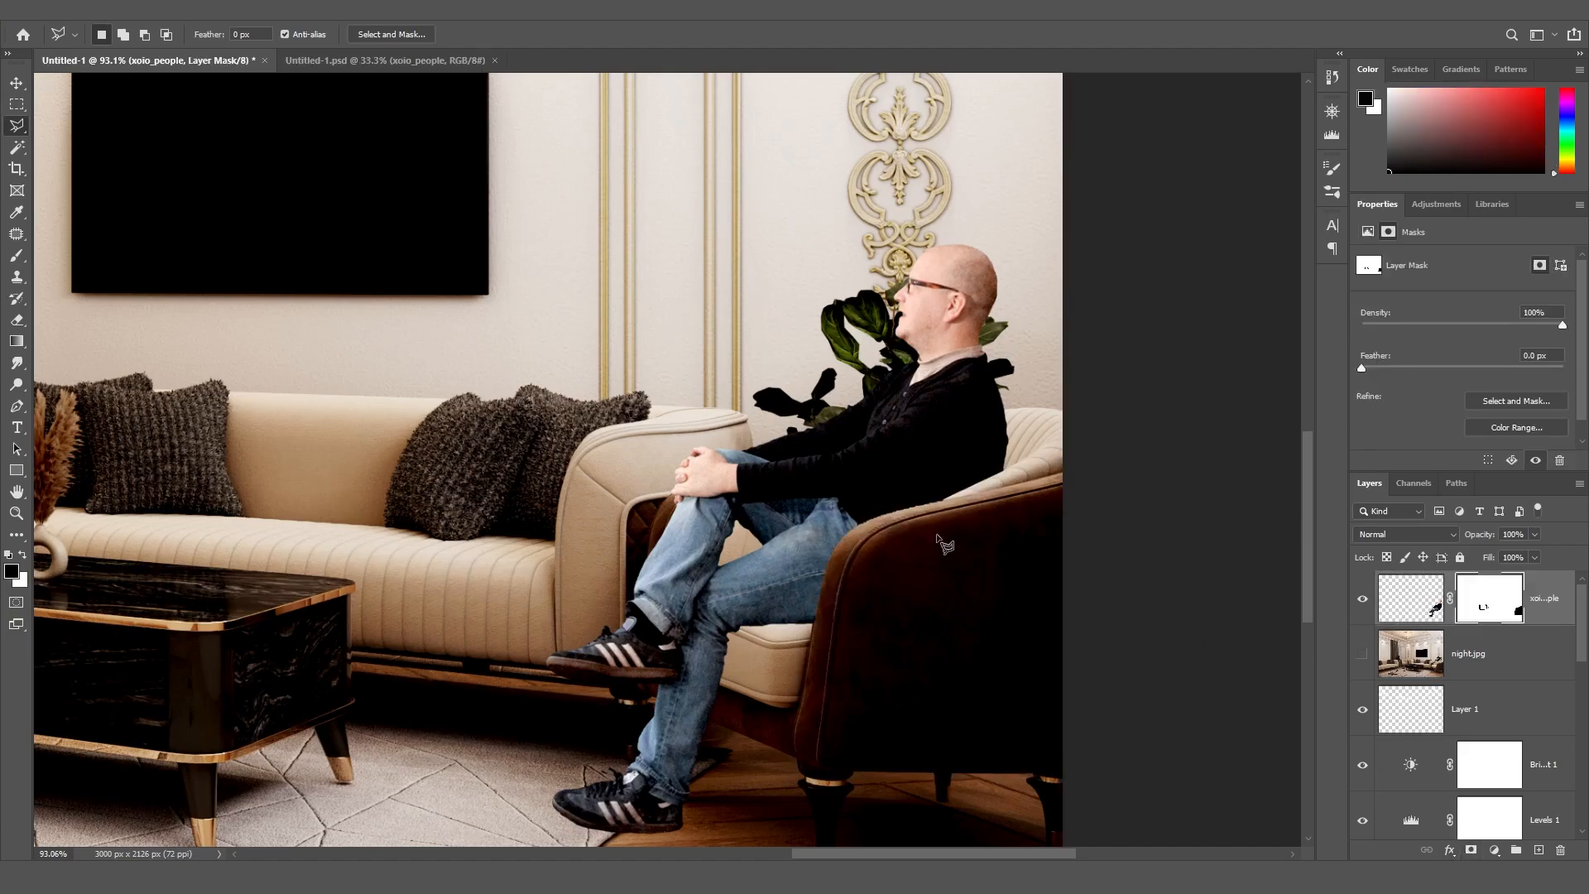
pyautogui.press('v')
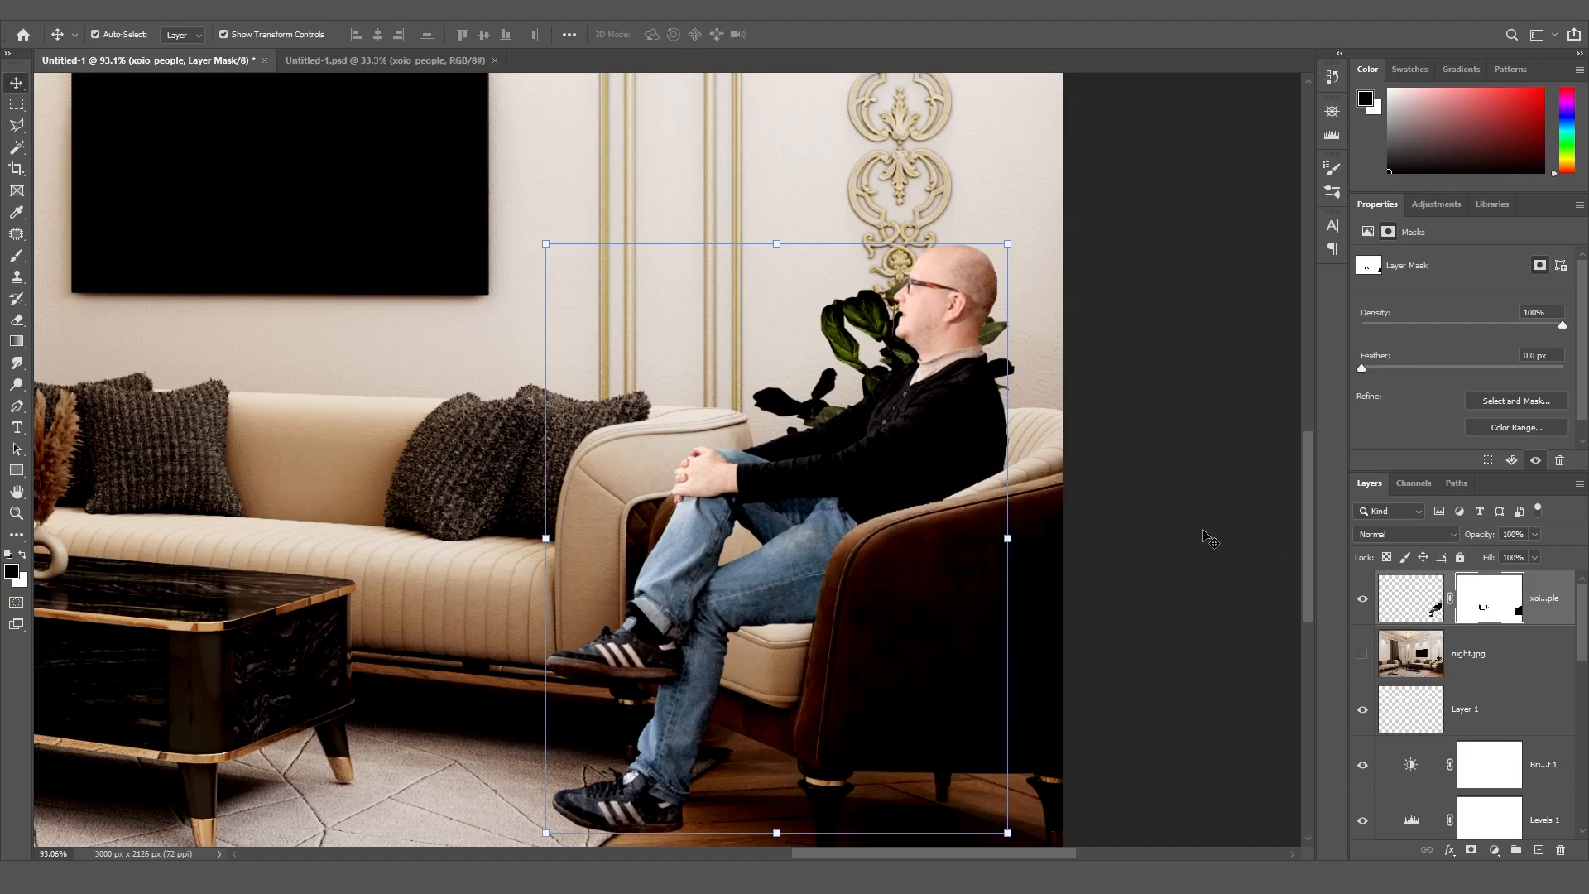
pyautogui.click(1201, 560)
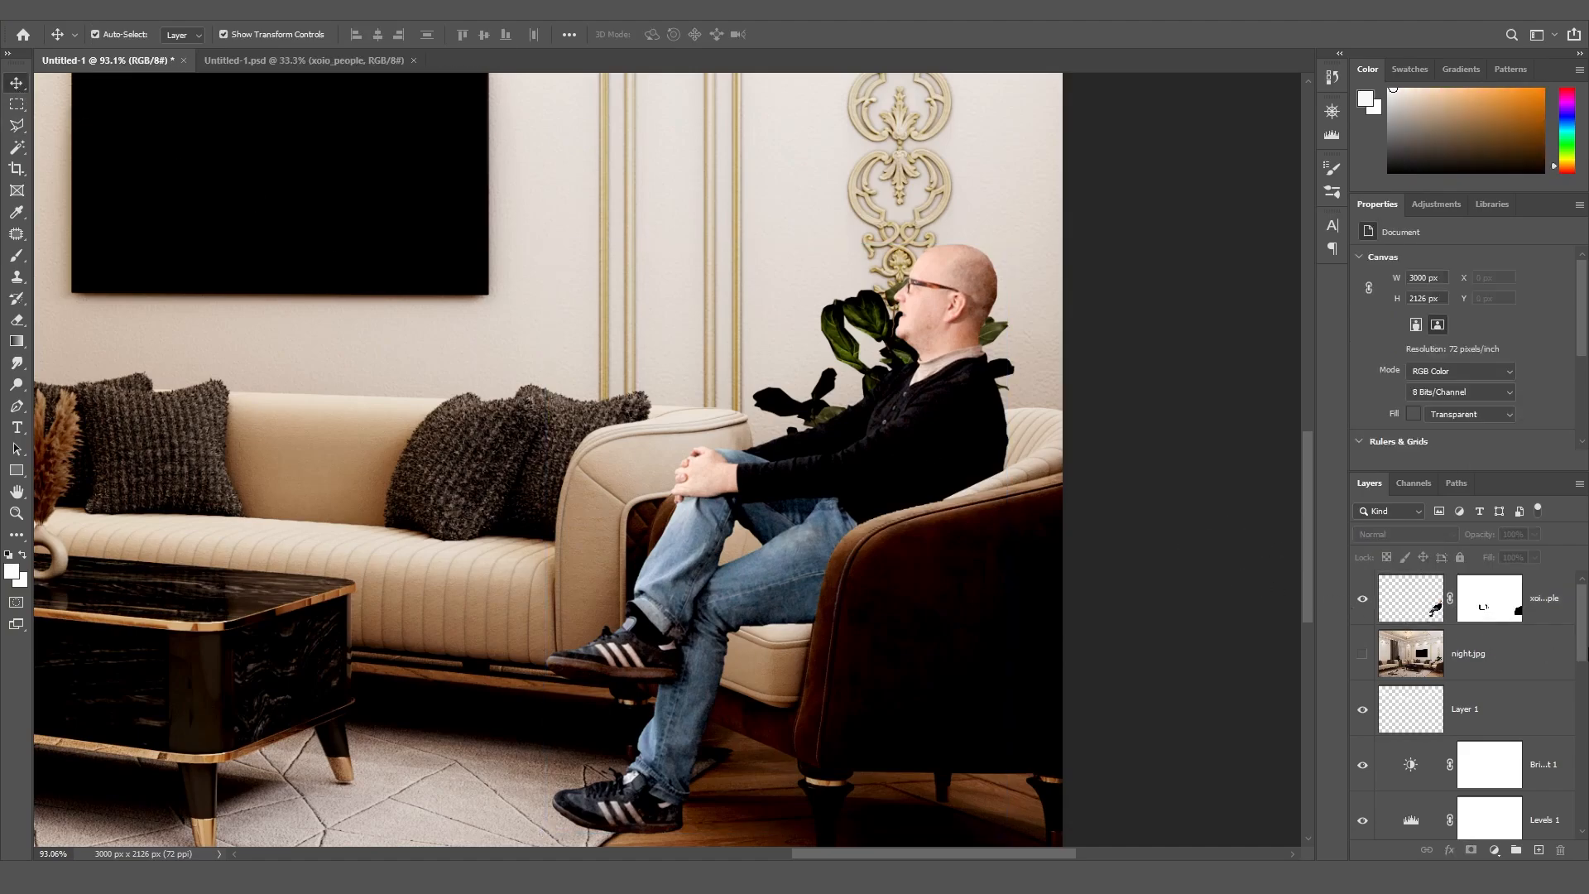
# Add a new layer directly beneath the xoio_people layer and set the Brush tool's foreground color to #1d1d1d
pyautogui.click(1540, 851)
pyautogui.moveTo(1494, 605); pyautogui.dragTo(1518, 673)
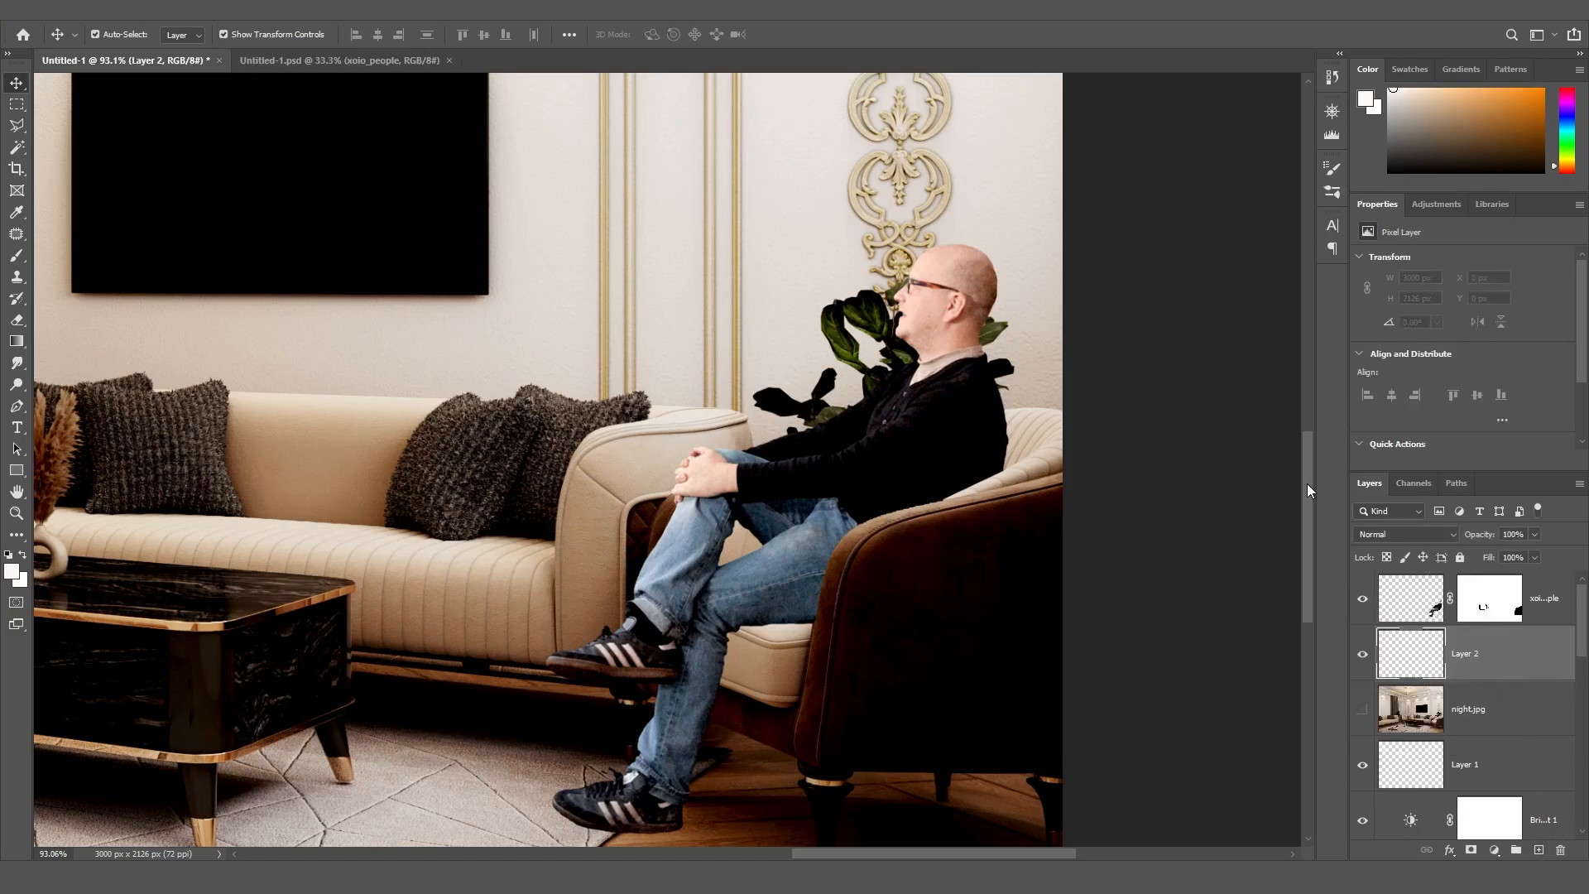
pyautogui.keyDown('alt'); pyautogui.scroll(-5, 1304, 446); pyautogui.keyUp('alt')
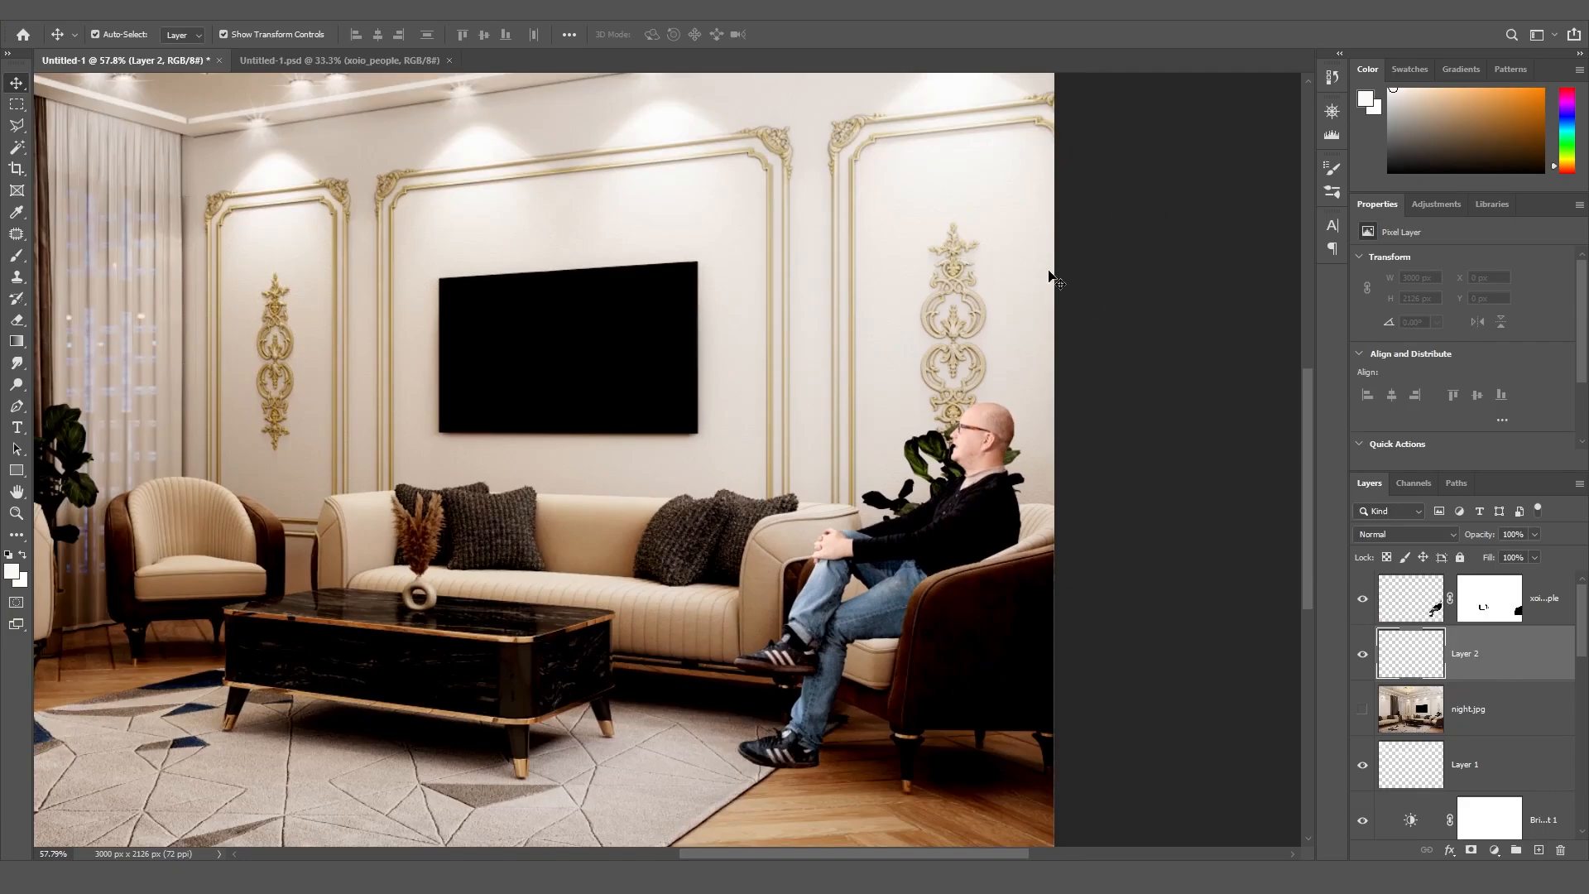
pyautogui.keyDown('alt'); pyautogui.scroll(5, 1031, 480); pyautogui.keyUp('alt')
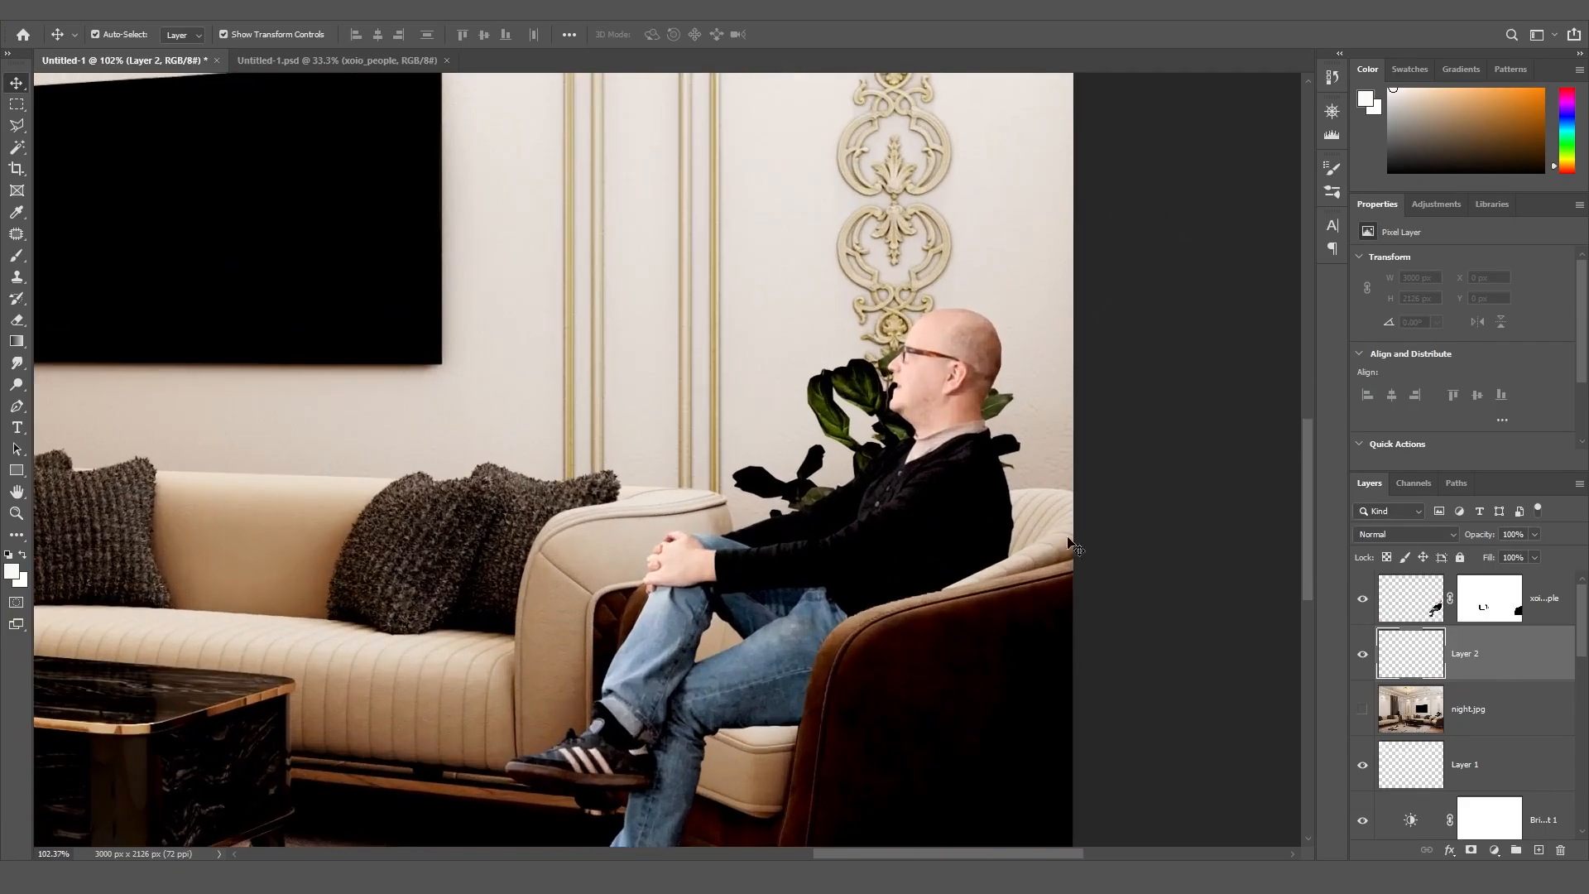
pyautogui.keyDown('alt'); pyautogui.scroll(1, 1103, 539); pyautogui.keyUp('alt')
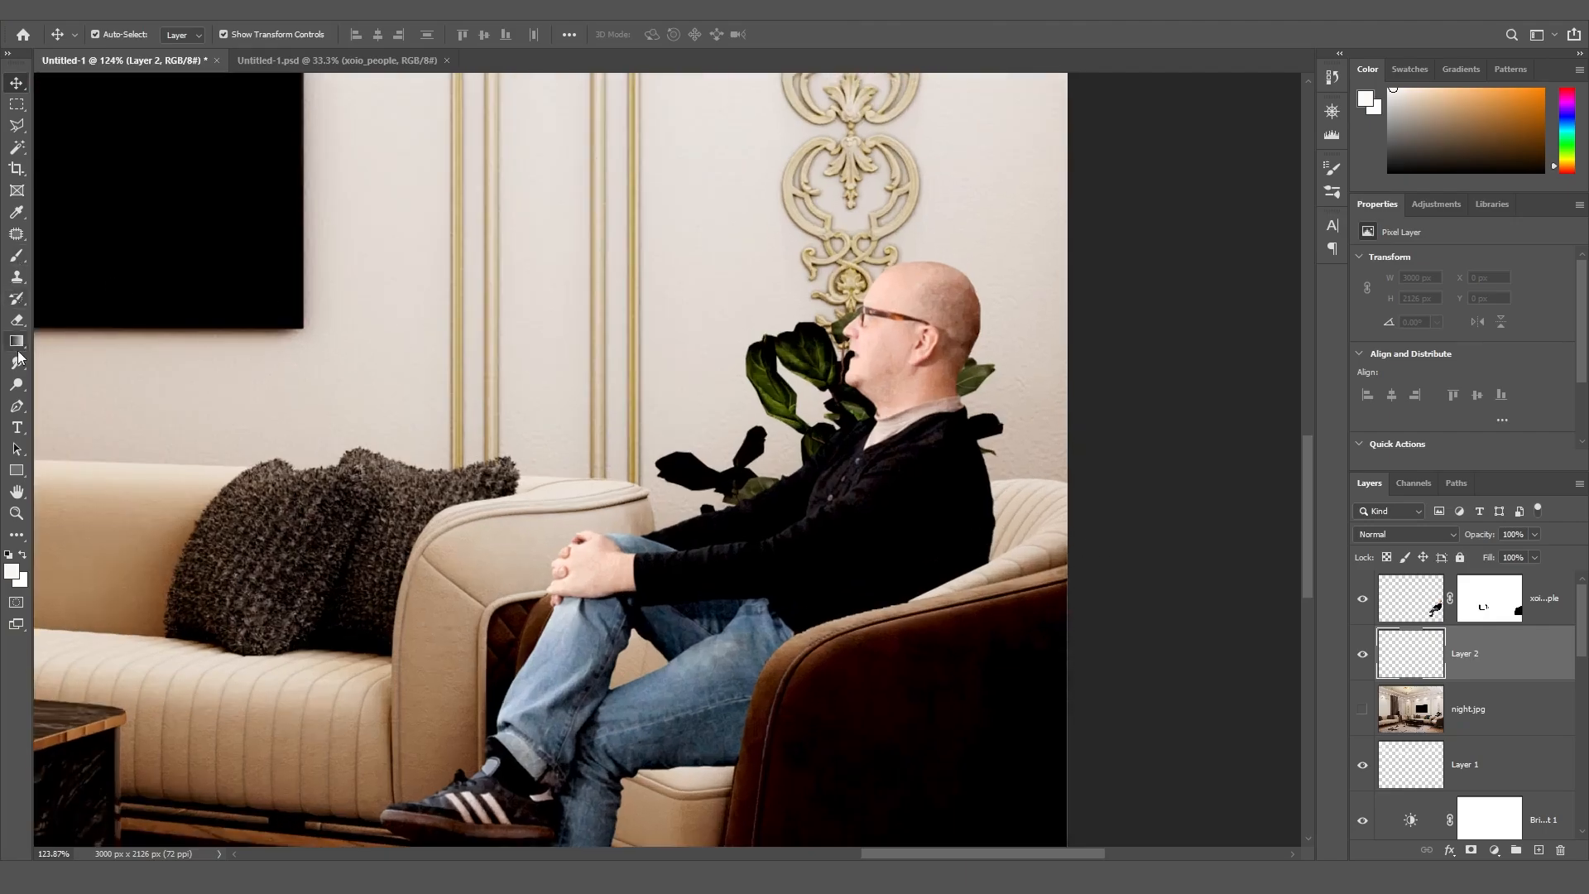
pyautogui.click(17, 257)
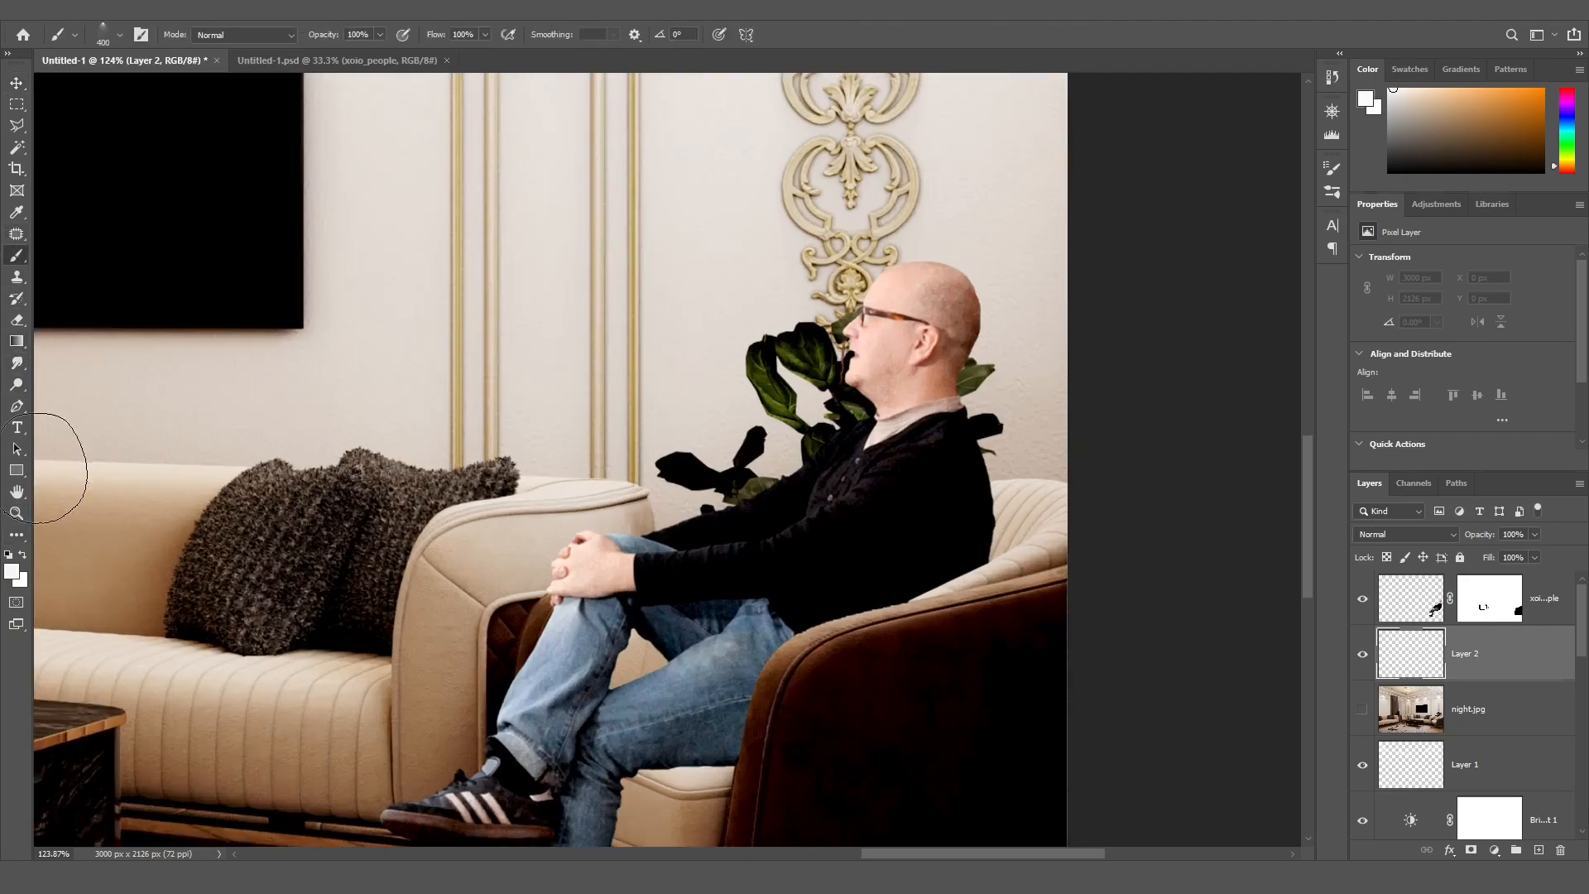
pyautogui.click(11, 570)
pyautogui.moveTo(569, 380); pyautogui.dragTo(442, 420)
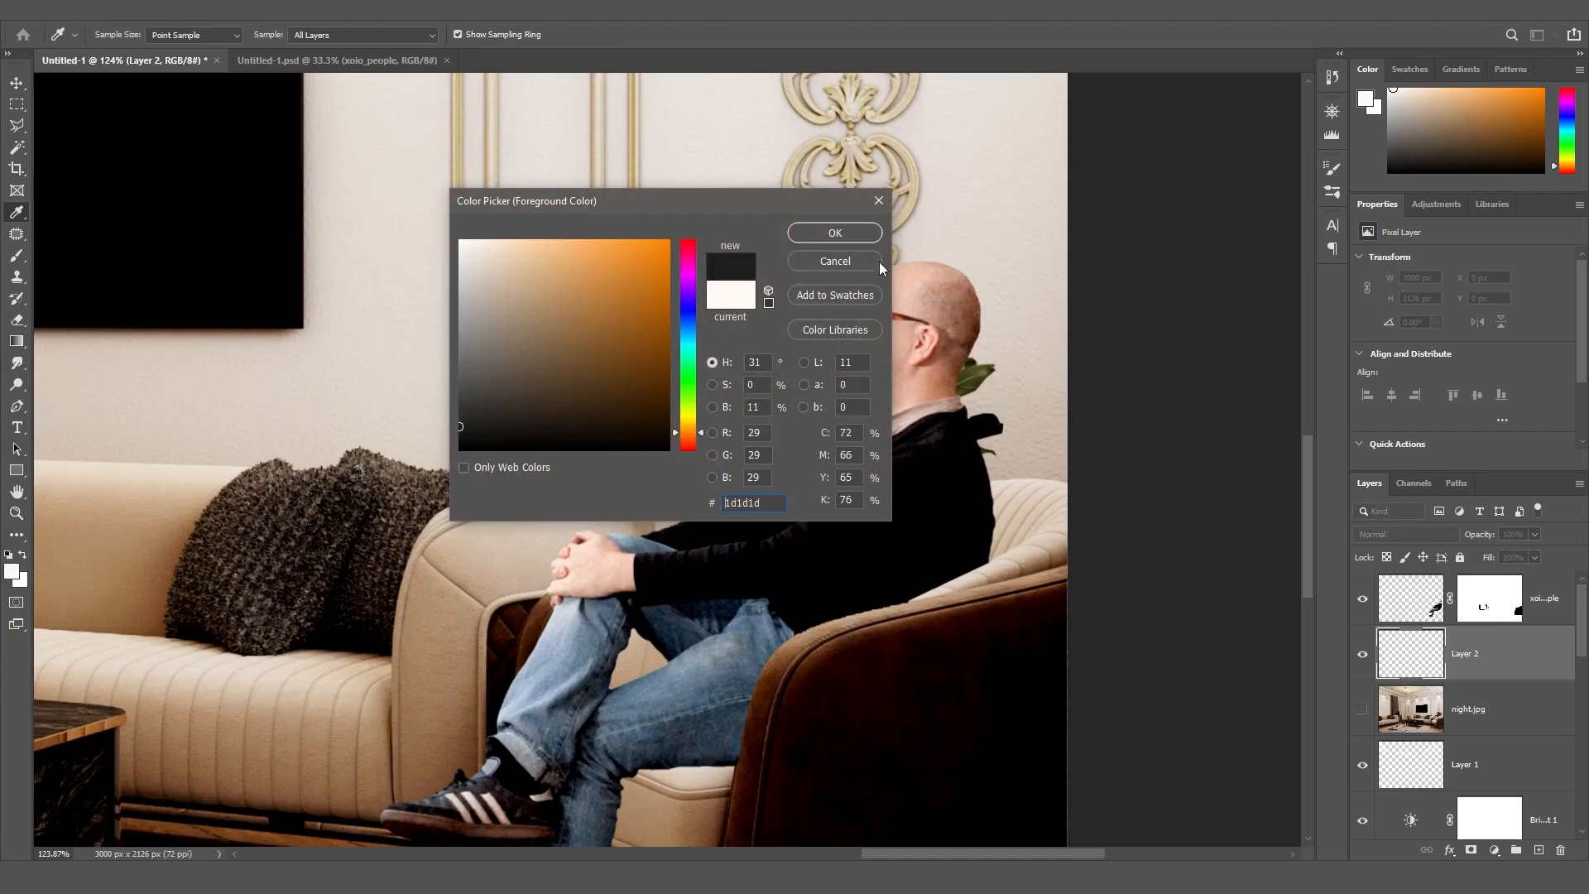
pyautogui.click(844, 235)
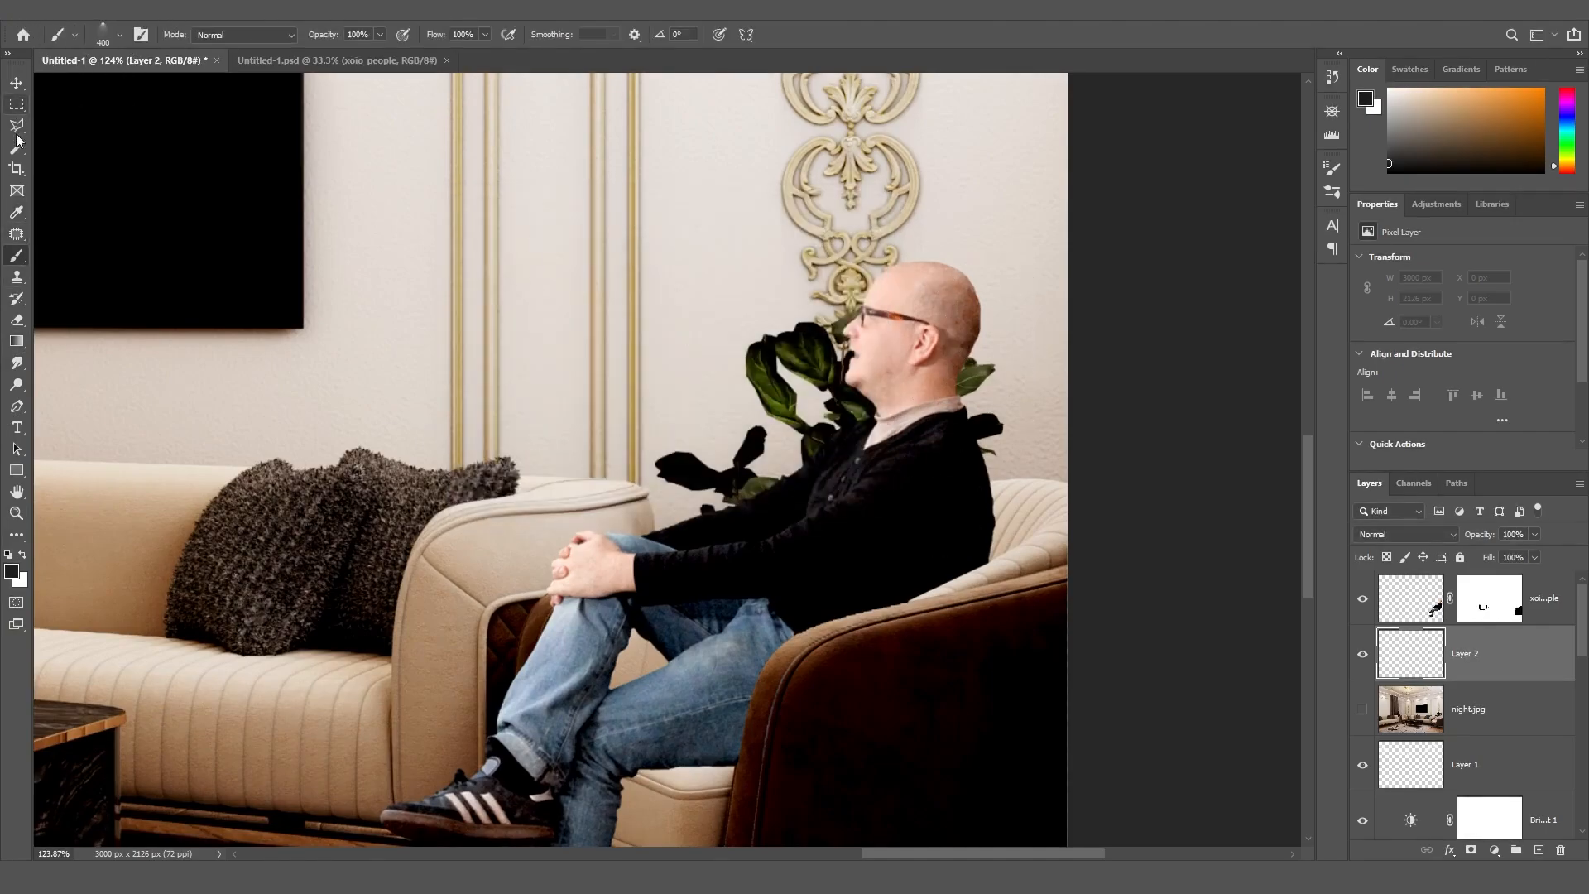
# Choose the Soft Round preset from the General Brushes for the Brush tool
pyautogui.click(1334, 168)
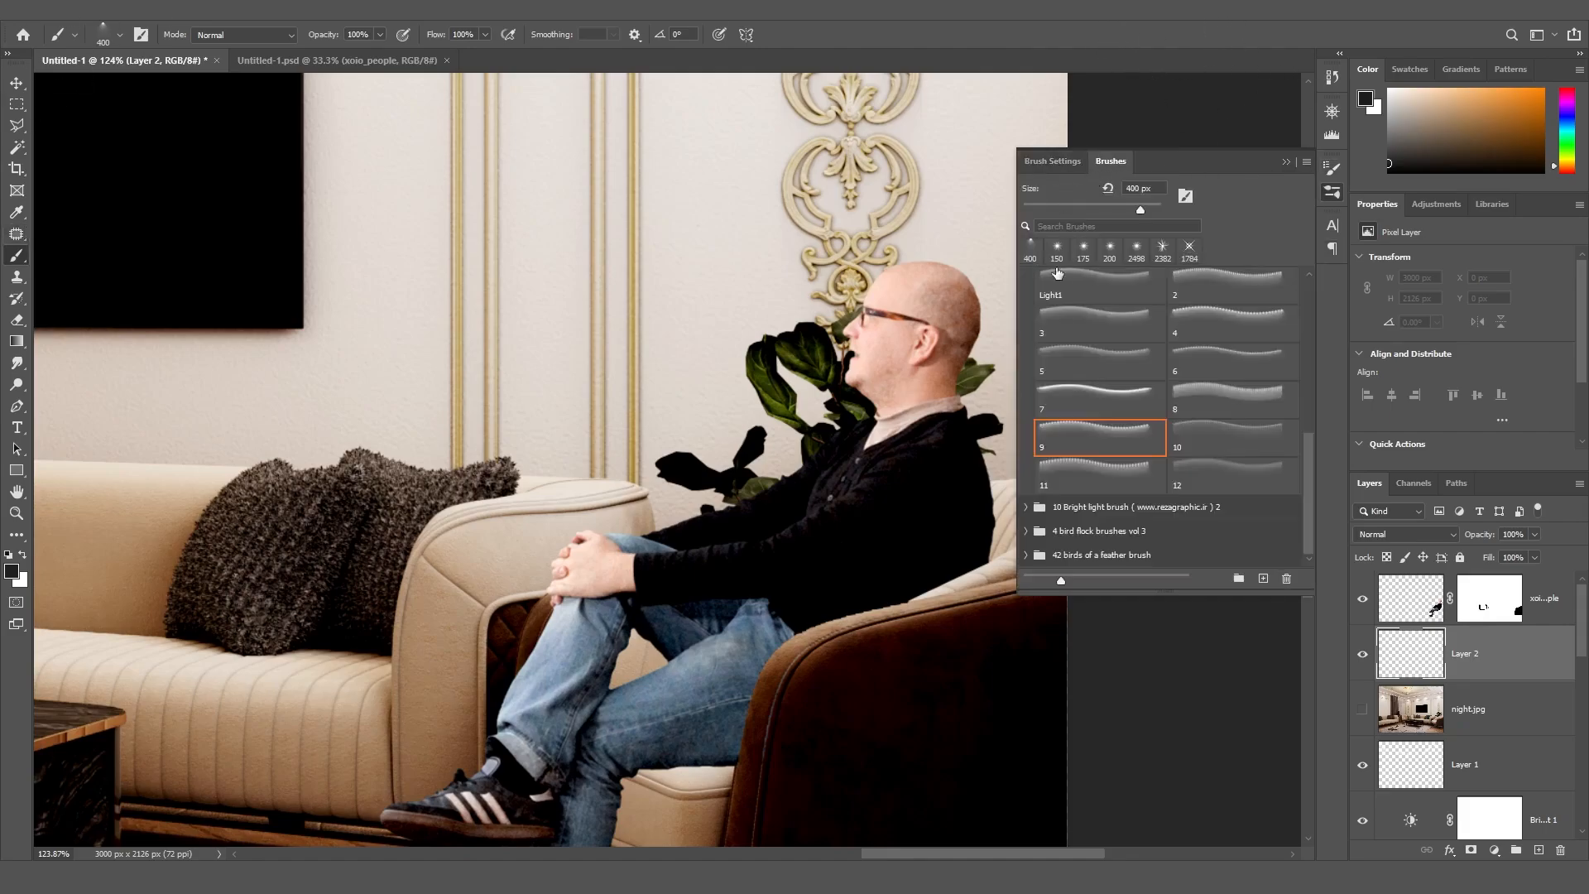
pyautogui.moveTo(1306, 476); pyautogui.dragTo(1306, 281)
pyautogui.click(1027, 277)
pyautogui.click(1096, 304)
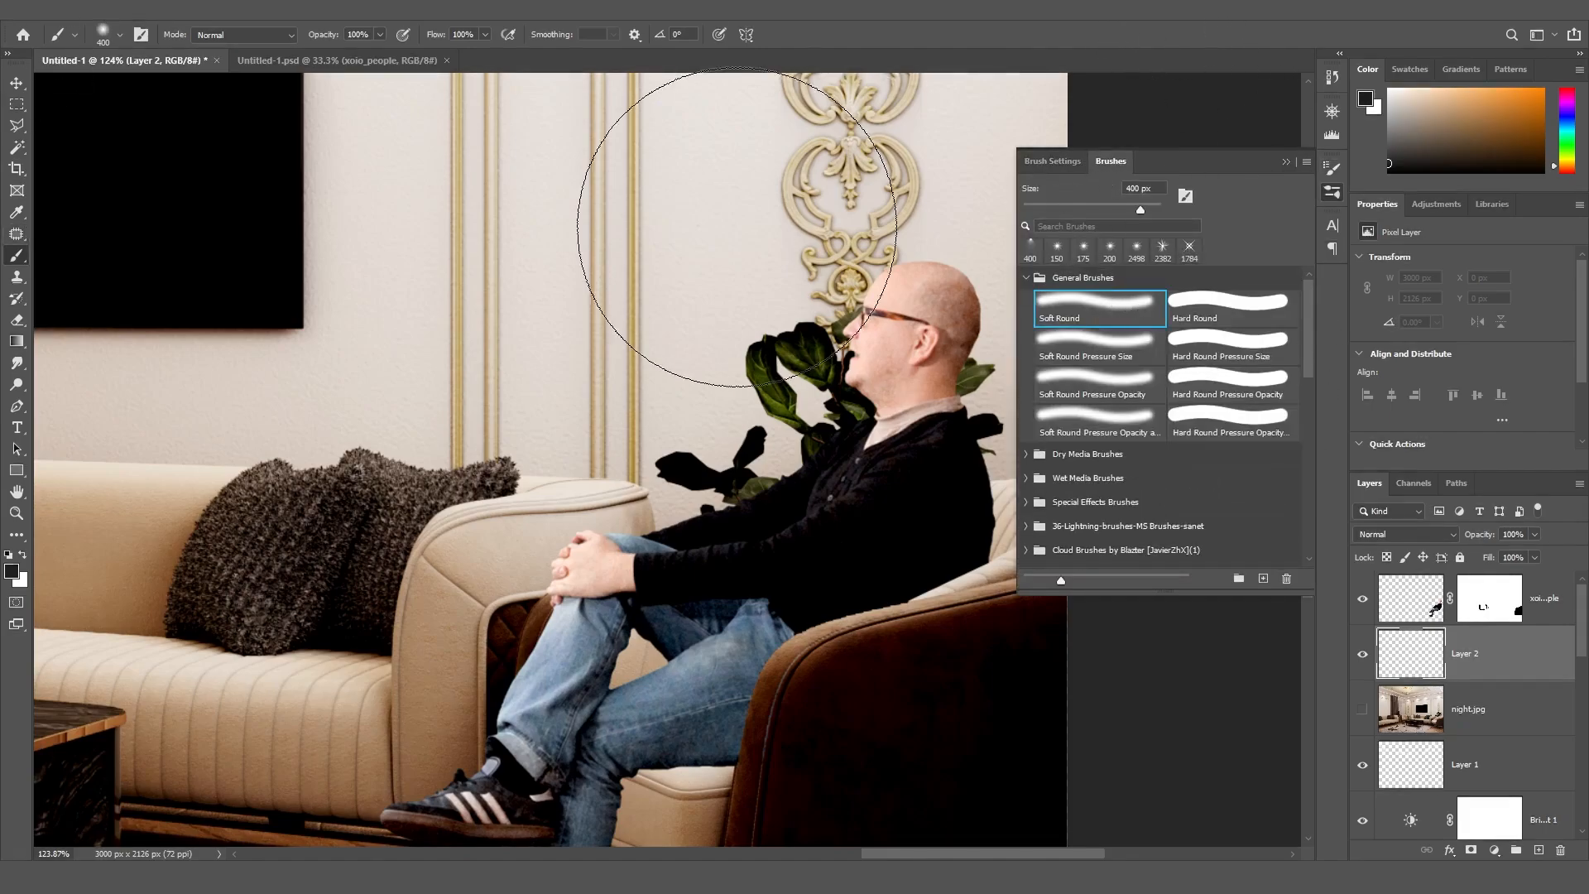
pyautogui.click(1286, 164)
# Reduce the brush to 100 px and paint a soft dark shadow on the armchair backrest behind the man's back
pyautogui.press('[')
pyautogui.press('[')
pyautogui.press('[')
pyautogui.press('[')
pyautogui.press('[')
pyautogui.press('[')
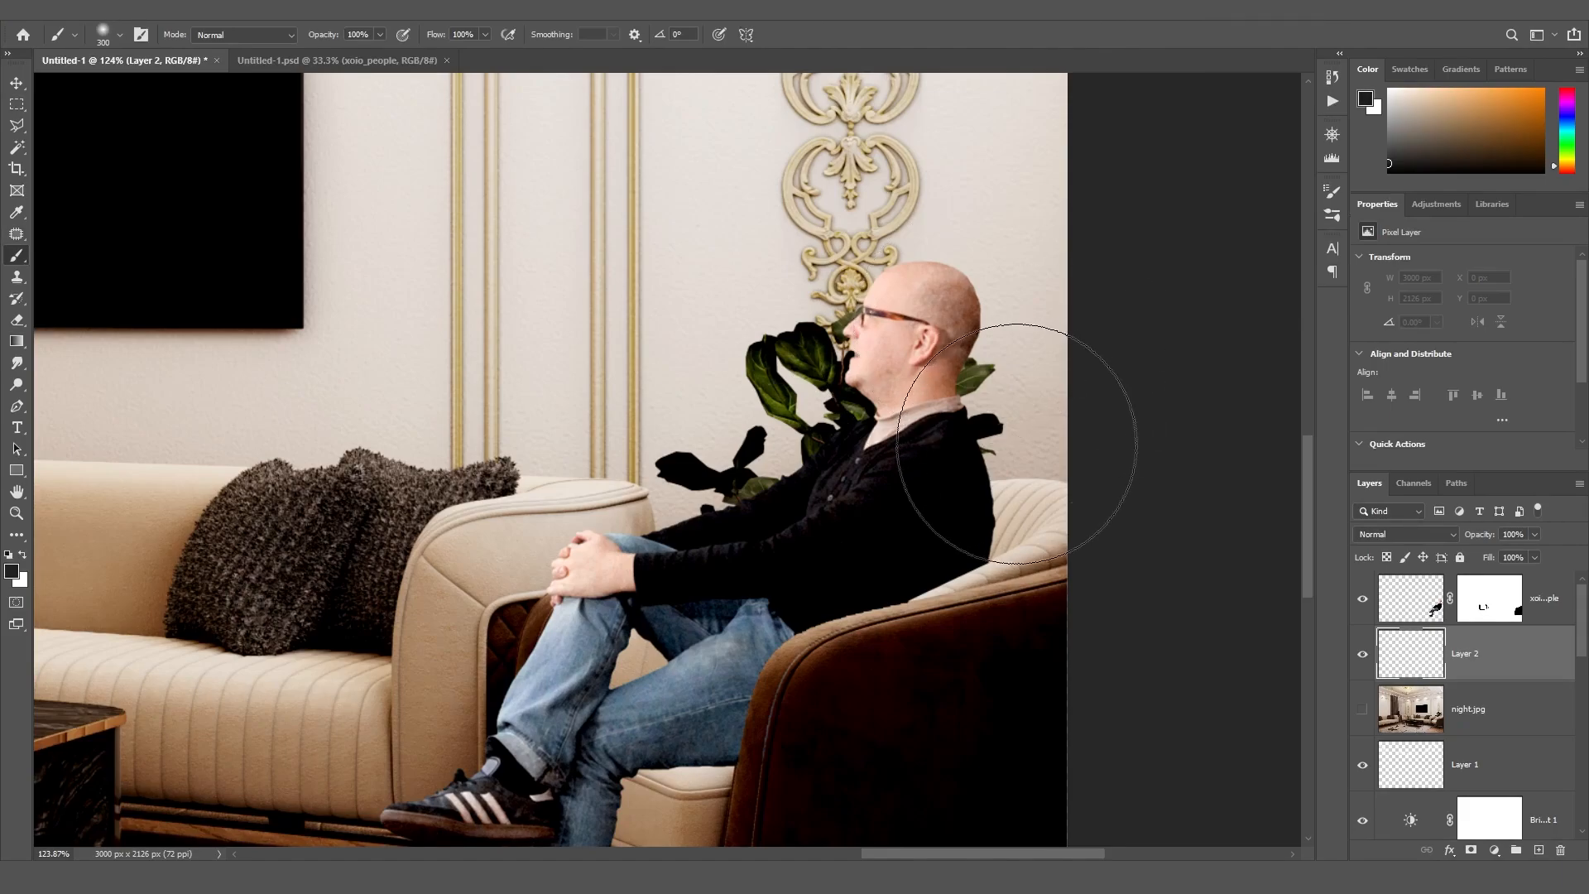
pyautogui.press('[')
pyautogui.moveTo(965, 507); pyautogui.dragTo(1016, 516)
pyautogui.click(1018, 513)
pyautogui.click(1015, 517)
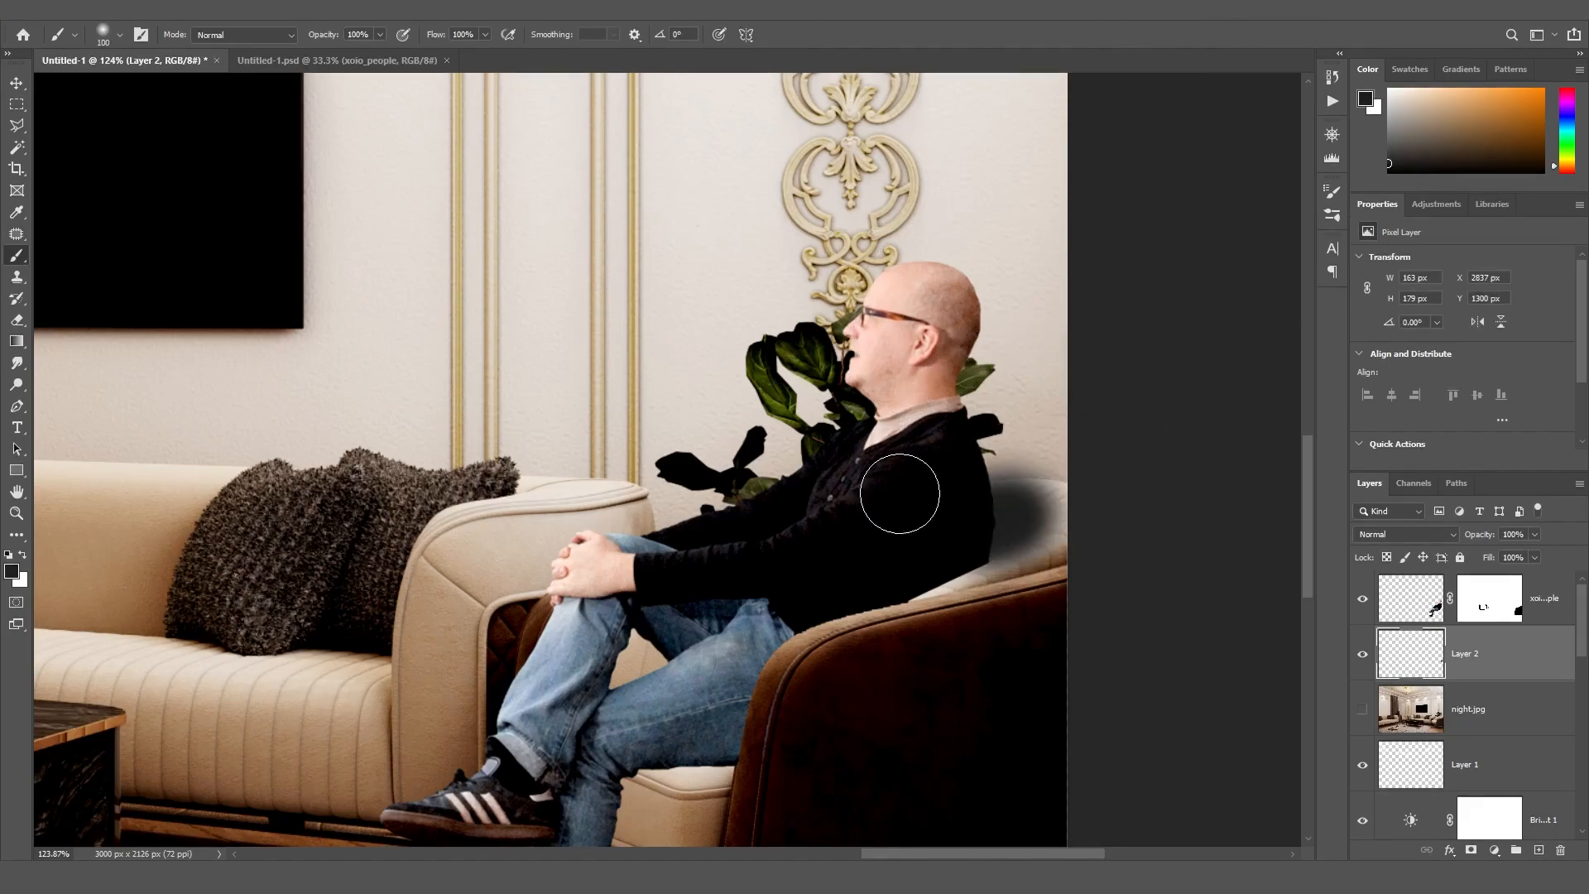
# Paint a soft shadow on the armchair's seat cushion along the underside of the man's thigh and calf
pyautogui.keyDown('alt'); pyautogui.scroll(-3, 625, 488); pyautogui.keyUp('alt')
pyautogui.moveTo(1307, 473); pyautogui.dragTo(1307, 555)
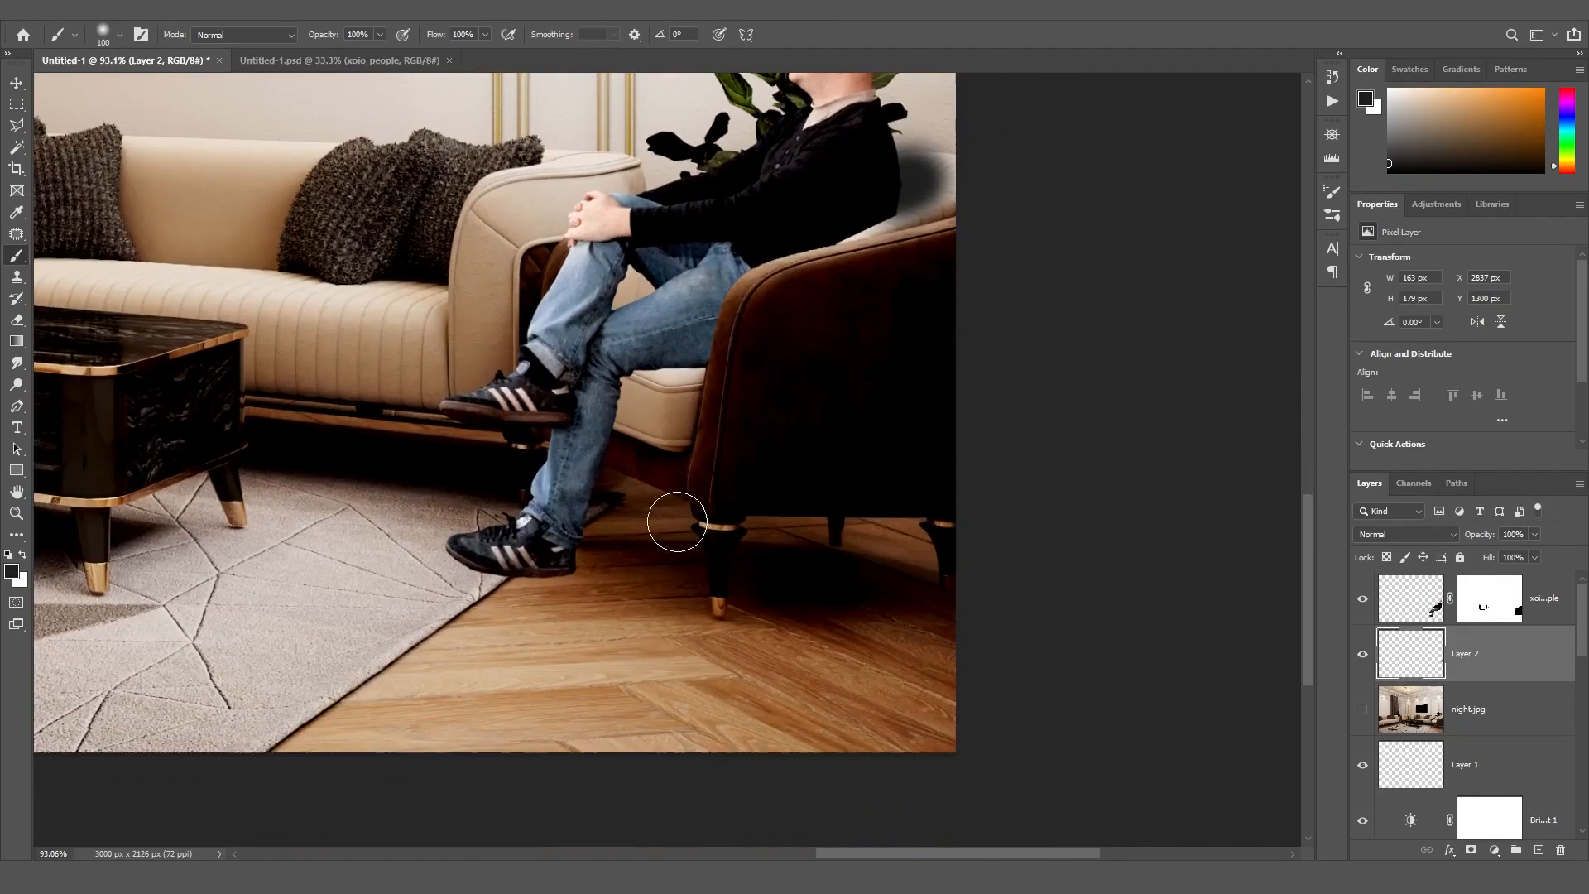
pyautogui.keyDown('alt'); pyautogui.scroll(3, 642, 356); pyautogui.keyUp('alt')
pyautogui.keyDown('alt'); pyautogui.scroll(2, 684, 357); pyautogui.keyUp('alt')
pyautogui.moveTo(703, 319)
pyautogui.mouseDown()
pyautogui.moveTo(543, 367)
pyautogui.moveTo(525, 419)
pyautogui.moveTo(540, 455)
pyautogui.moveTo(578, 344)
pyautogui.moveTo(684, 313)
pyautogui.mouseUp()
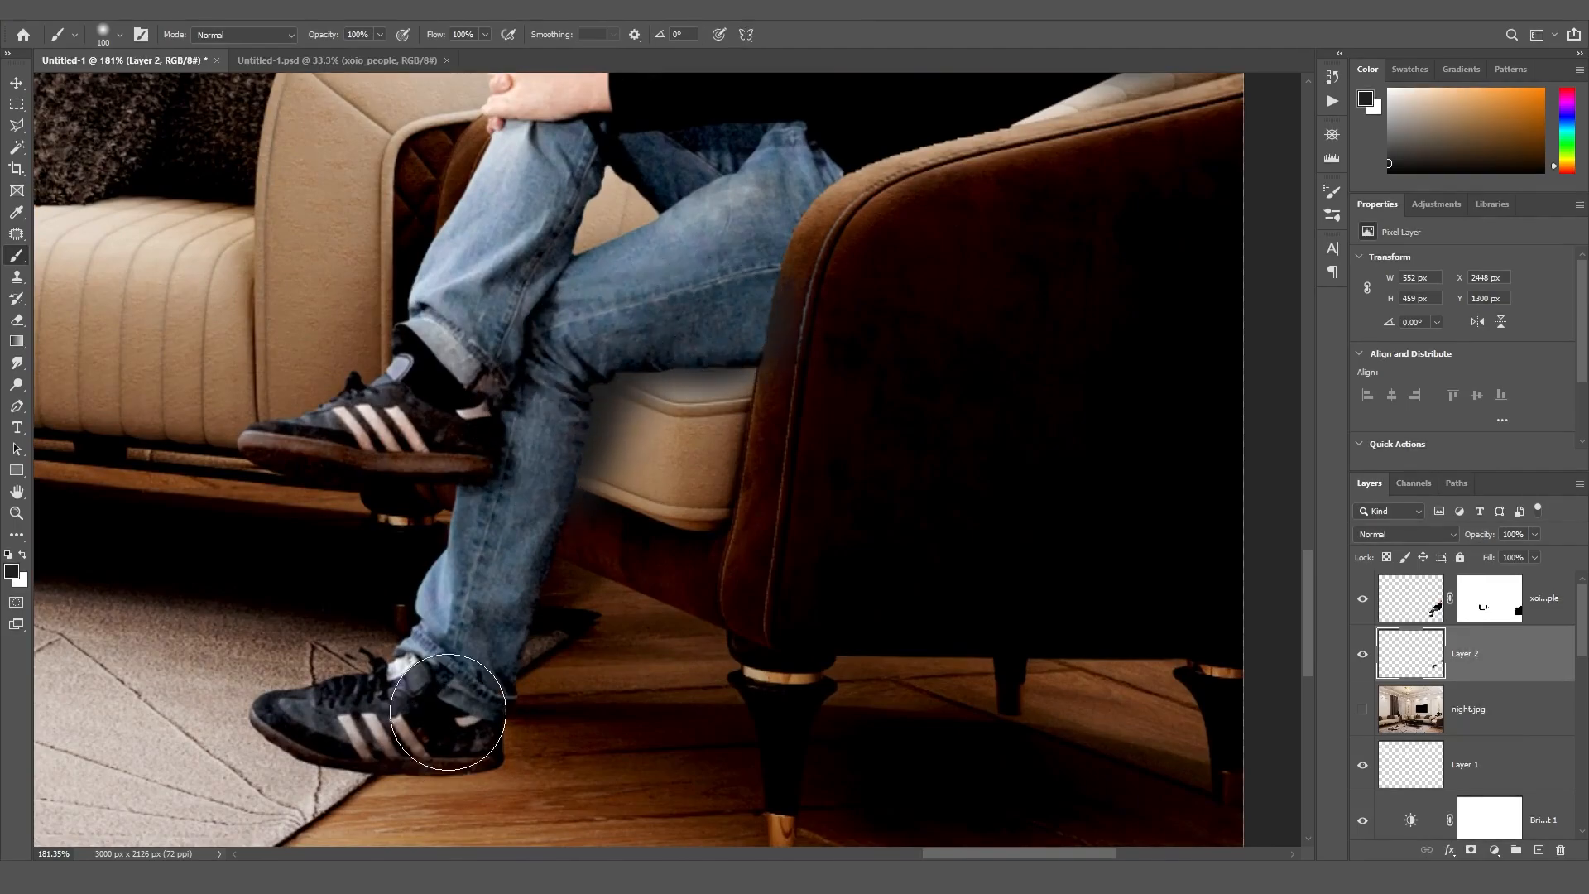
# Reduce the brush to 45 px and paint contact shadows around the man's grounded shoe and along his leg beside the seat cushion
pyautogui.moveTo(961, 853); pyautogui.dragTo(889, 853)
pyautogui.press('[')
pyautogui.press('[')
pyautogui.press('[')
pyautogui.press('[')
pyautogui.press('[')
pyautogui.press('[')
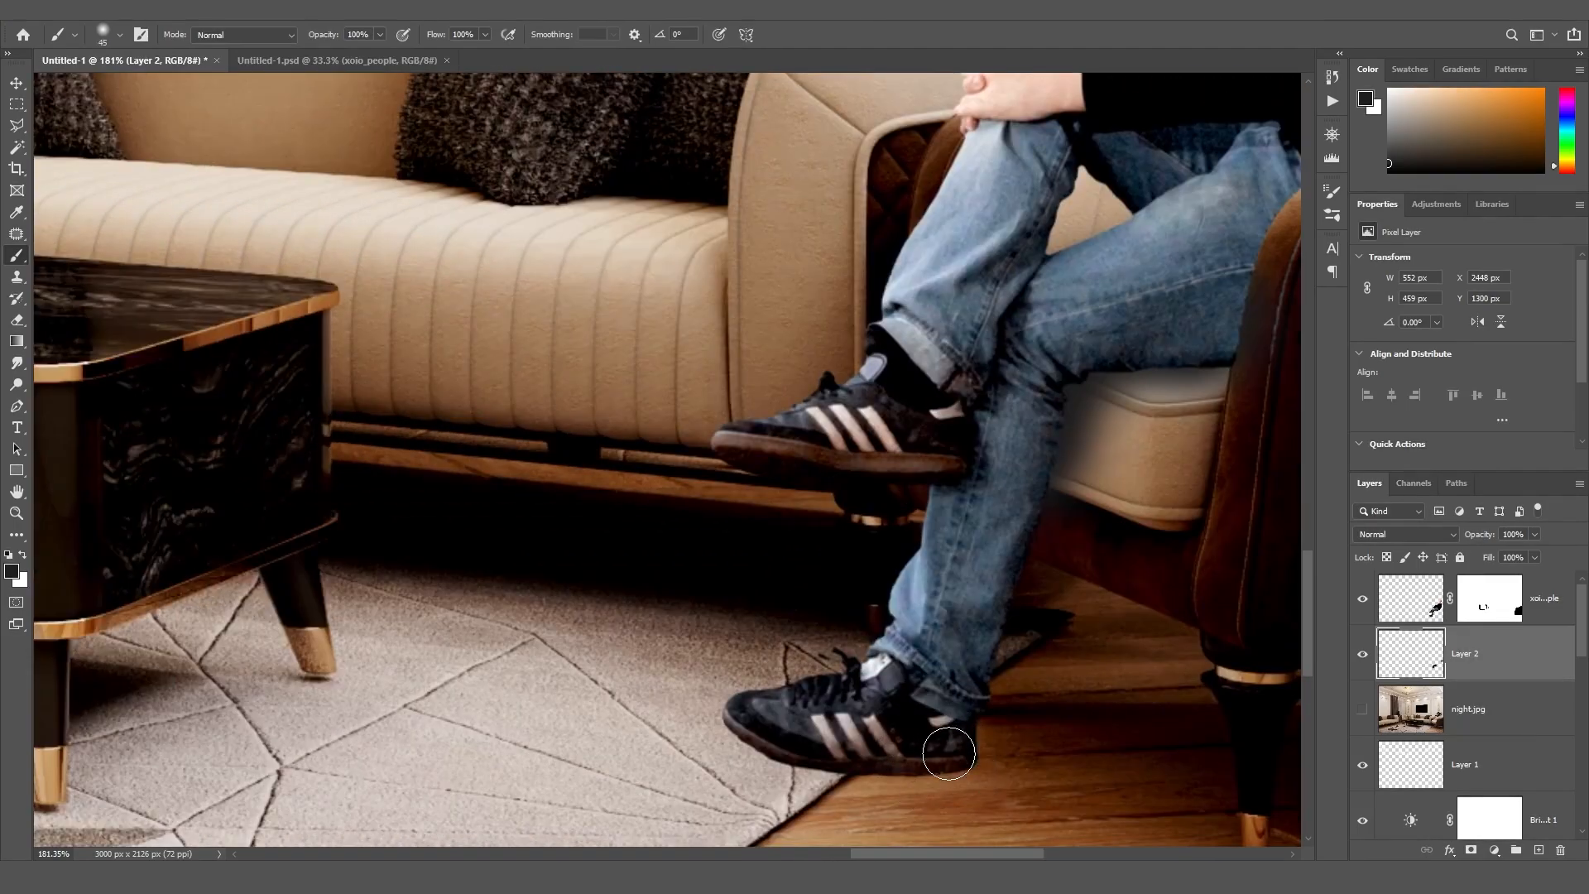
pyautogui.moveTo(954, 754)
pyautogui.mouseDown()
pyautogui.moveTo(766, 748)
pyautogui.moveTo(729, 720)
pyautogui.moveTo(790, 744)
pyautogui.moveTo(954, 754)
pyautogui.moveTo(831, 749)
pyautogui.mouseUp()
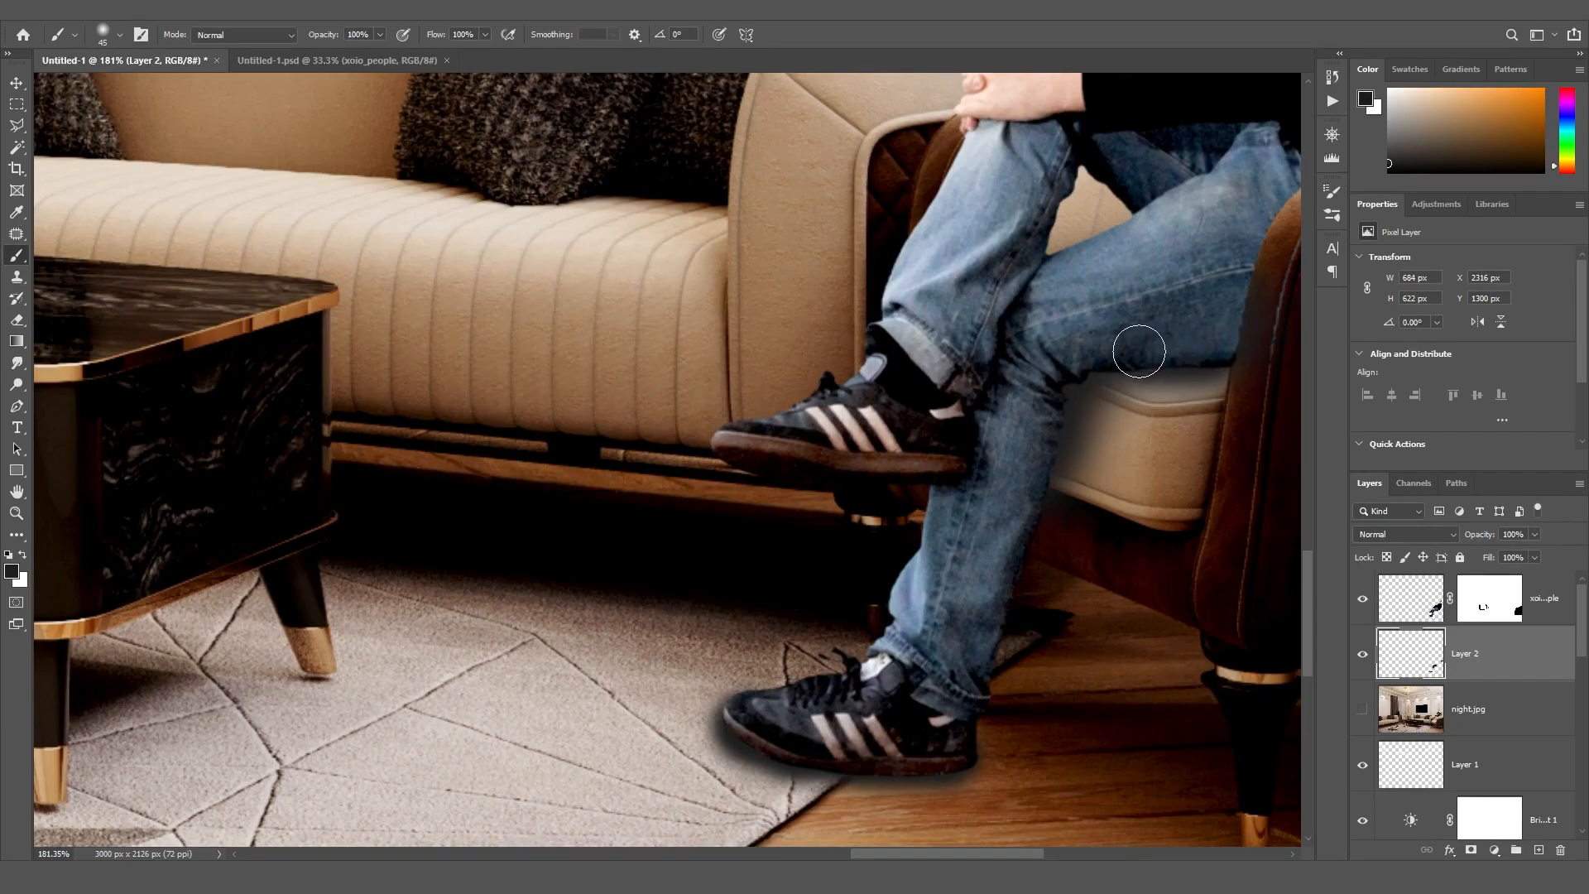
pyautogui.moveTo(1049, 415)
pyautogui.mouseDown()
pyautogui.moveTo(1044, 483)
pyautogui.moveTo(1022, 472)
pyautogui.mouseUp()
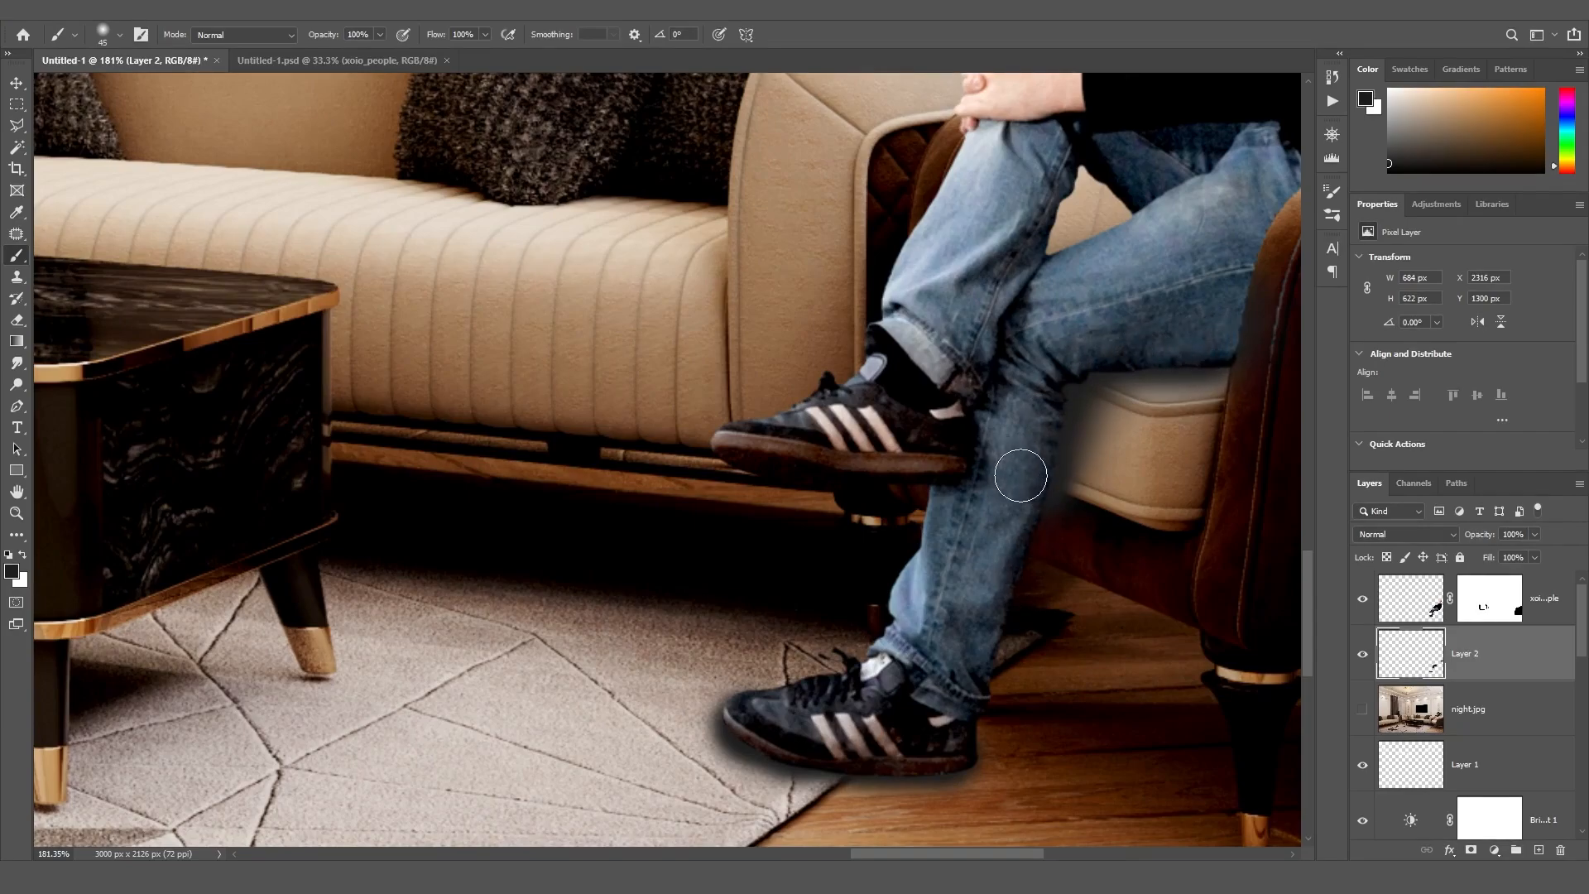
# Set the opacity of the painted shadow layer, Layer 2, to 70%
pyautogui.keyDown('alt'); pyautogui.scroll(-5, 811, 508); pyautogui.keyUp('alt')
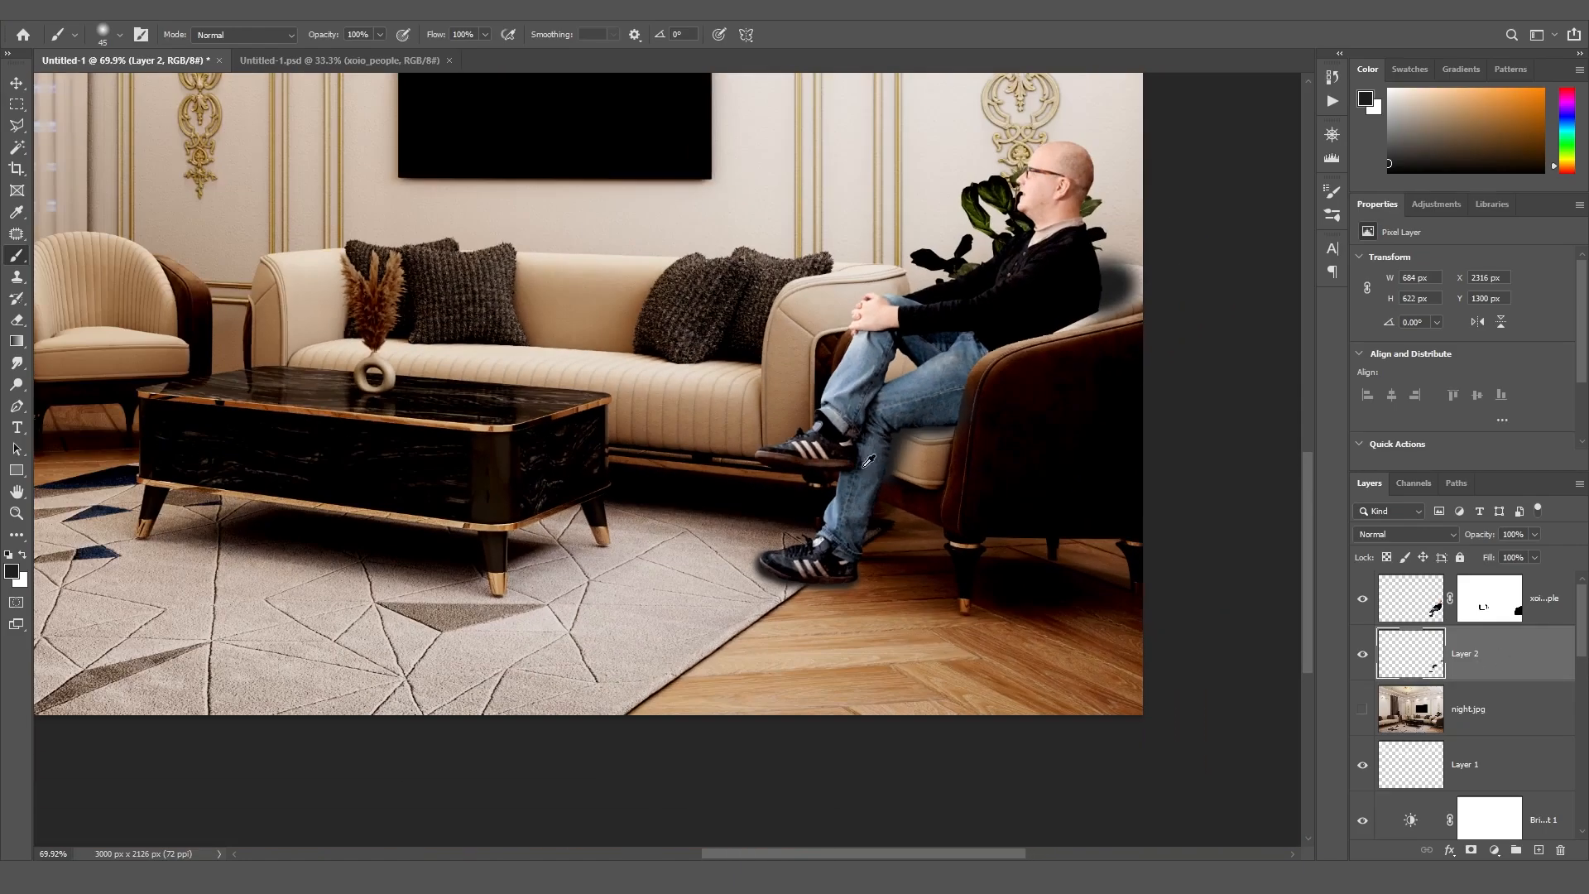
pyautogui.click(1511, 534)
pyautogui.write('50')
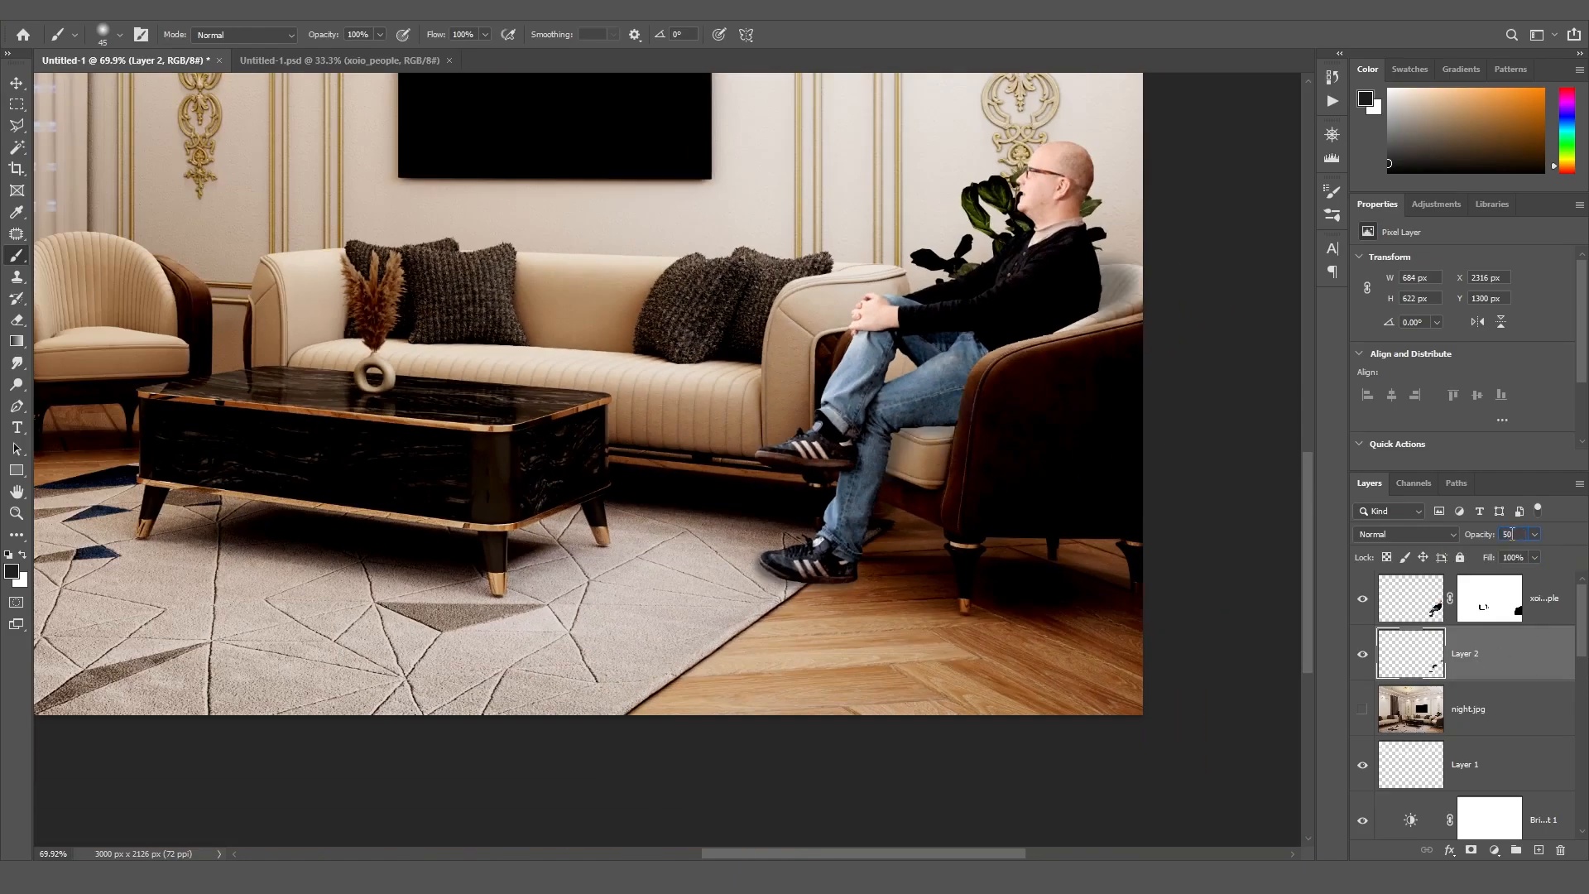
pyautogui.press('BackSpace')
pyautogui.write('70')
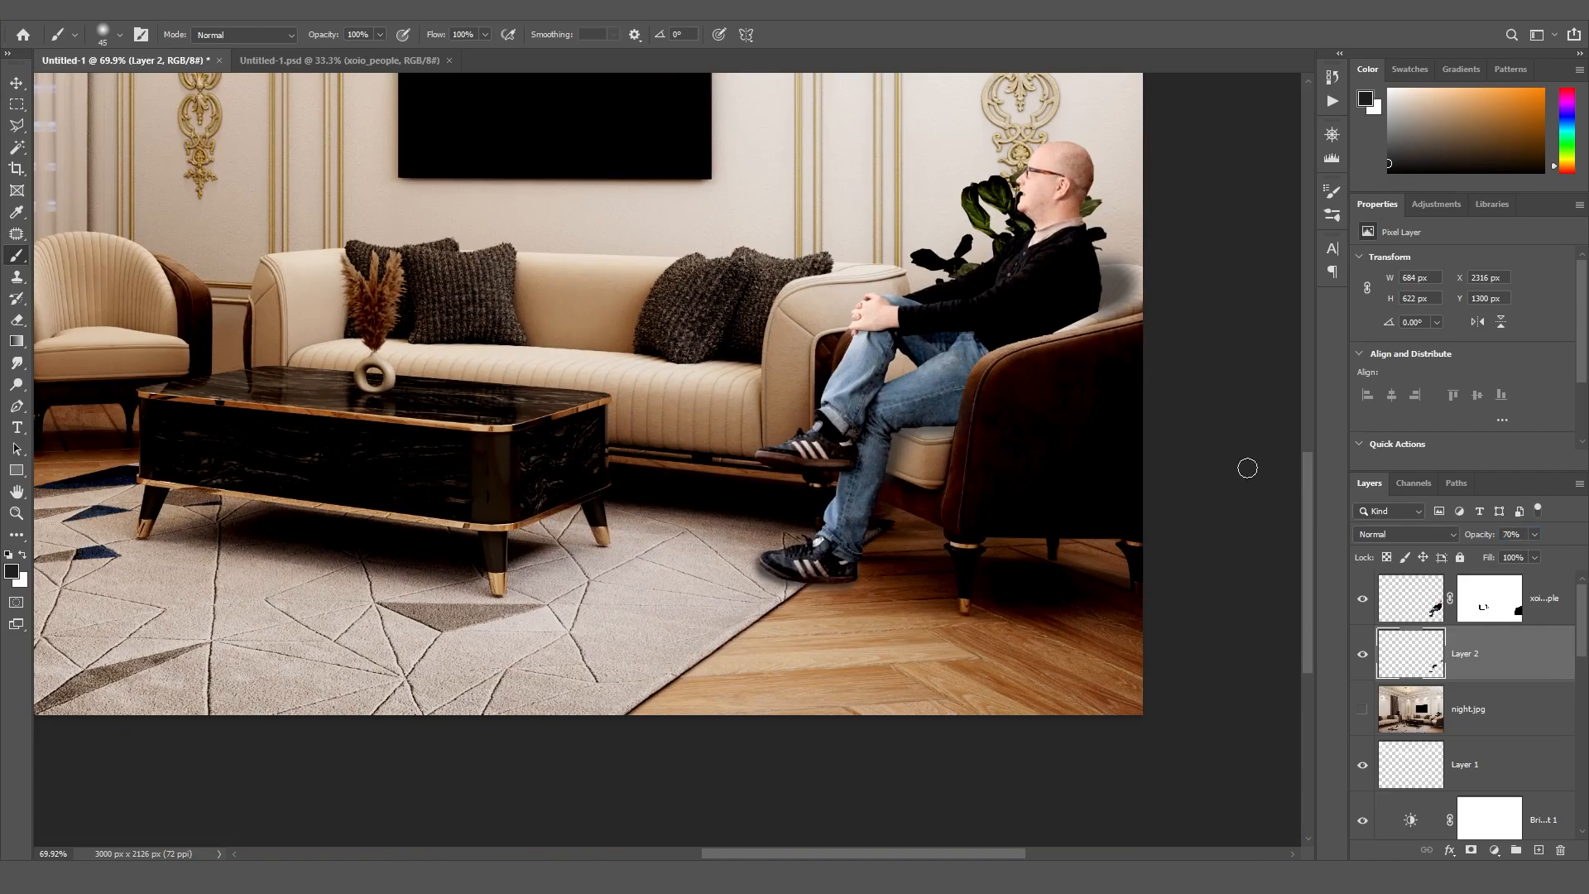
# Add a layer mask to Layer 2 and mask out the shadow spilling onto the wall above the armchair's backrest
pyautogui.keyDown('alt'); pyautogui.scroll(6, 1092, 269); pyautogui.keyUp('alt')
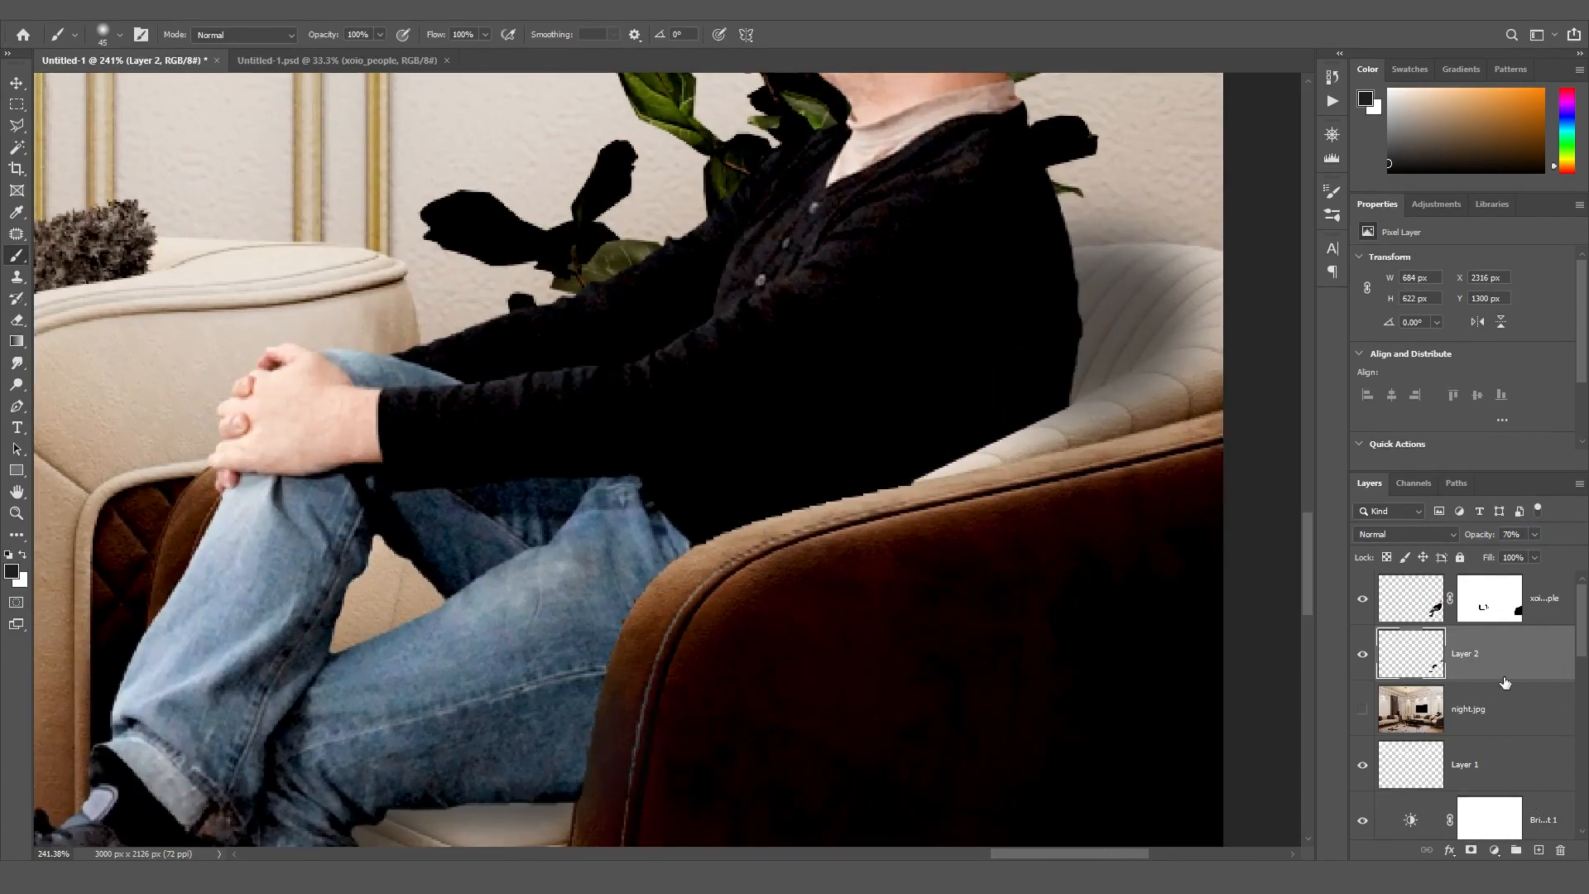
pyautogui.click(1472, 851)
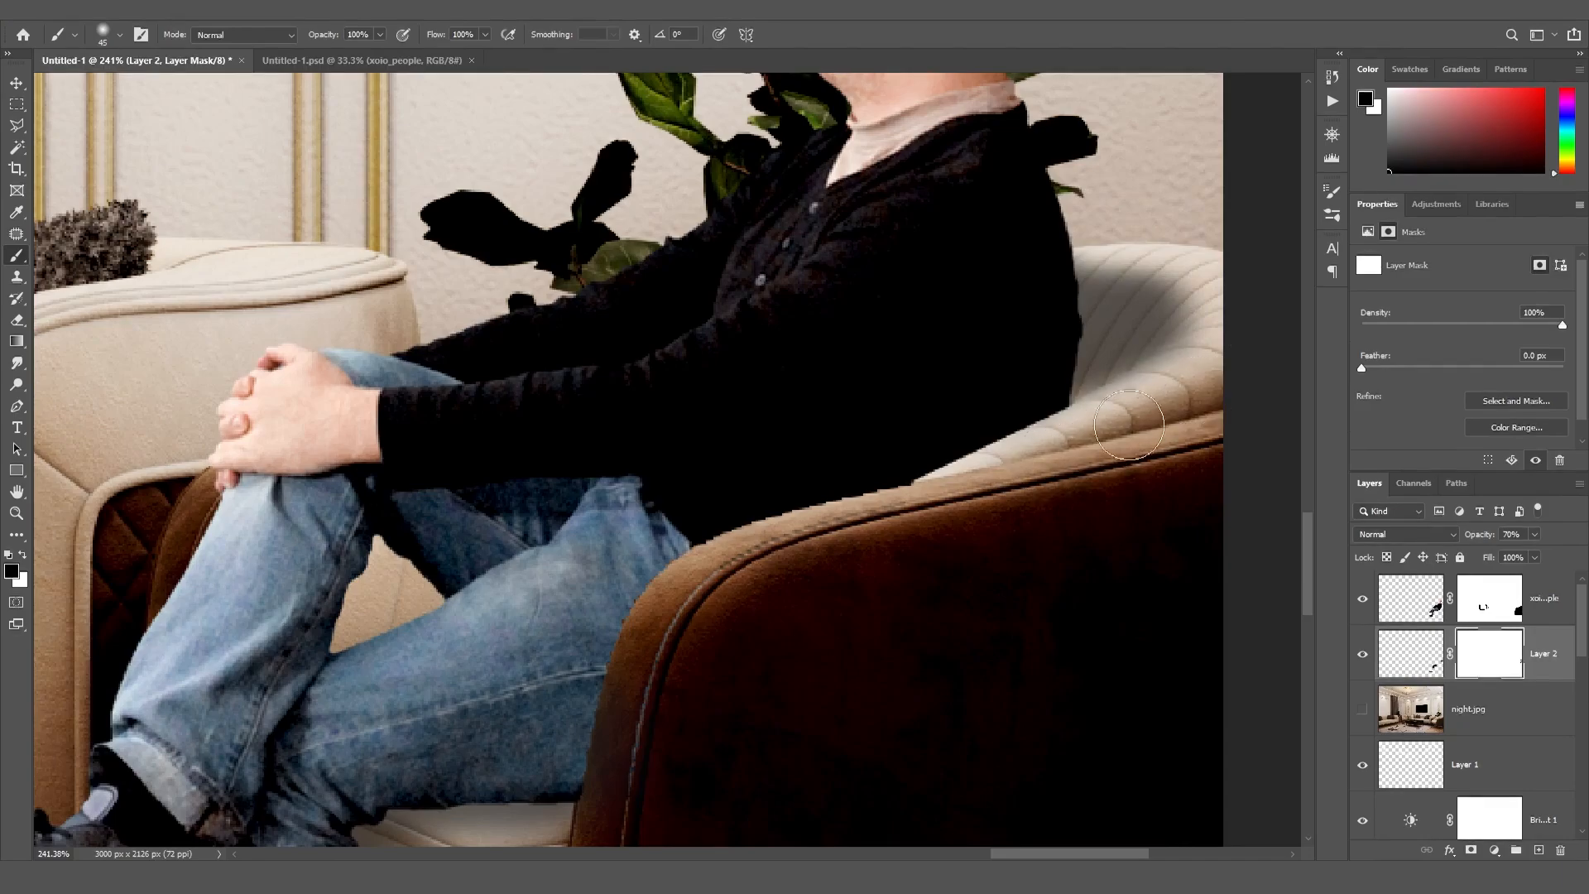
pyautogui.keyDown('alt'); pyautogui.scroll(-8, 687, 278); pyautogui.keyUp('alt')
pyautogui.keyDown('alt'); pyautogui.scroll(-2, 548, 295); pyautogui.keyUp('alt')
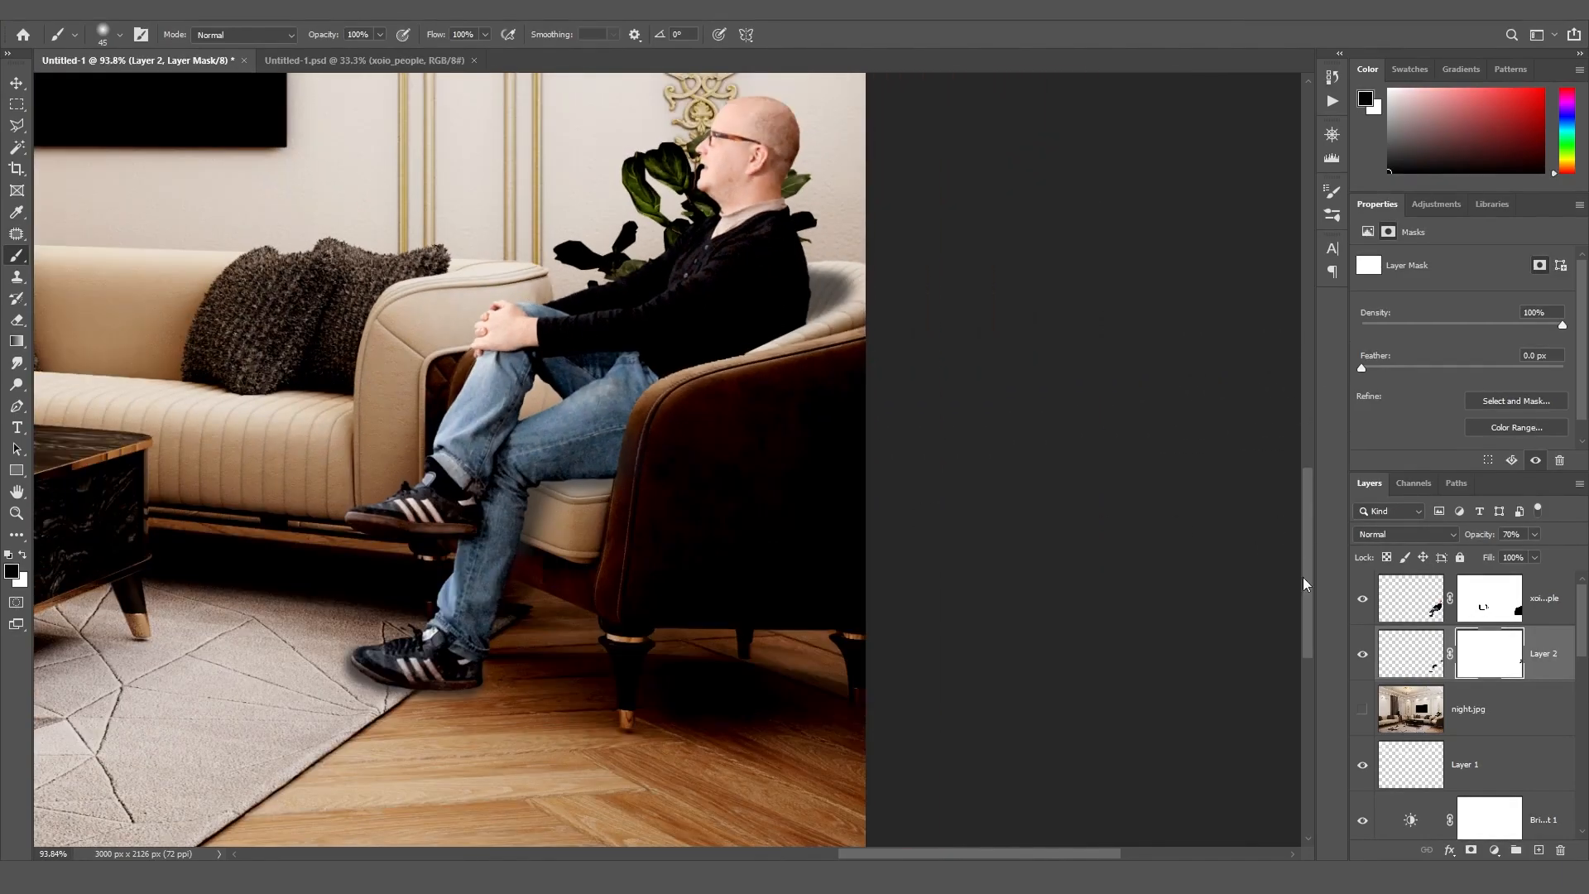
pyautogui.moveTo(1004, 855); pyautogui.dragTo(985, 856)
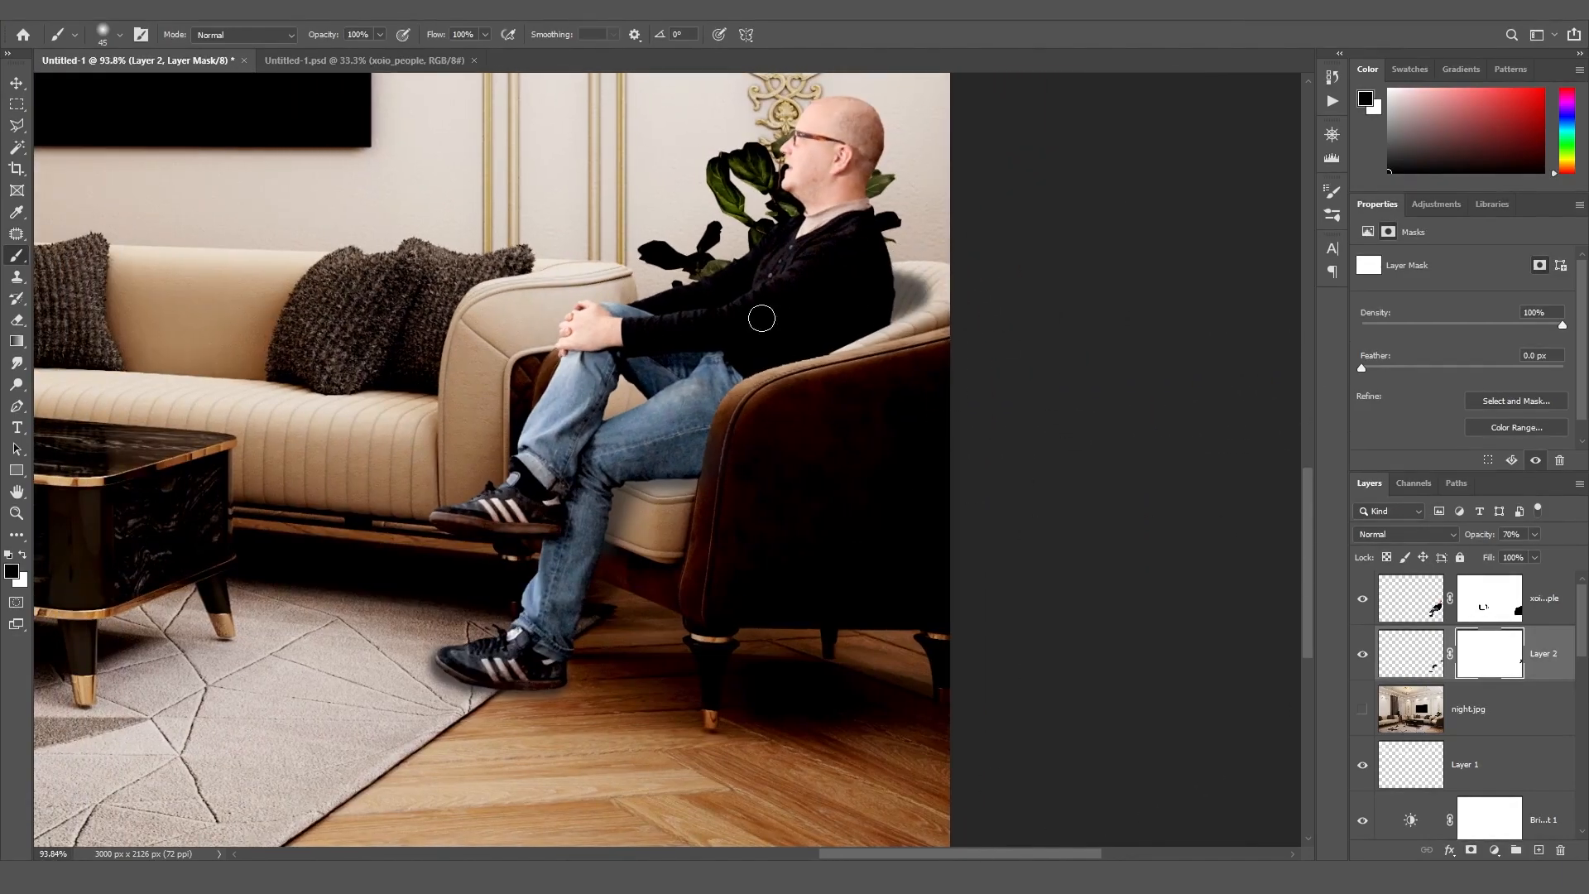
pyautogui.keyDown('alt'); pyautogui.scroll(-4, 786, 335); pyautogui.keyUp('alt')
pyautogui.moveTo(916, 855); pyautogui.dragTo(857, 855)
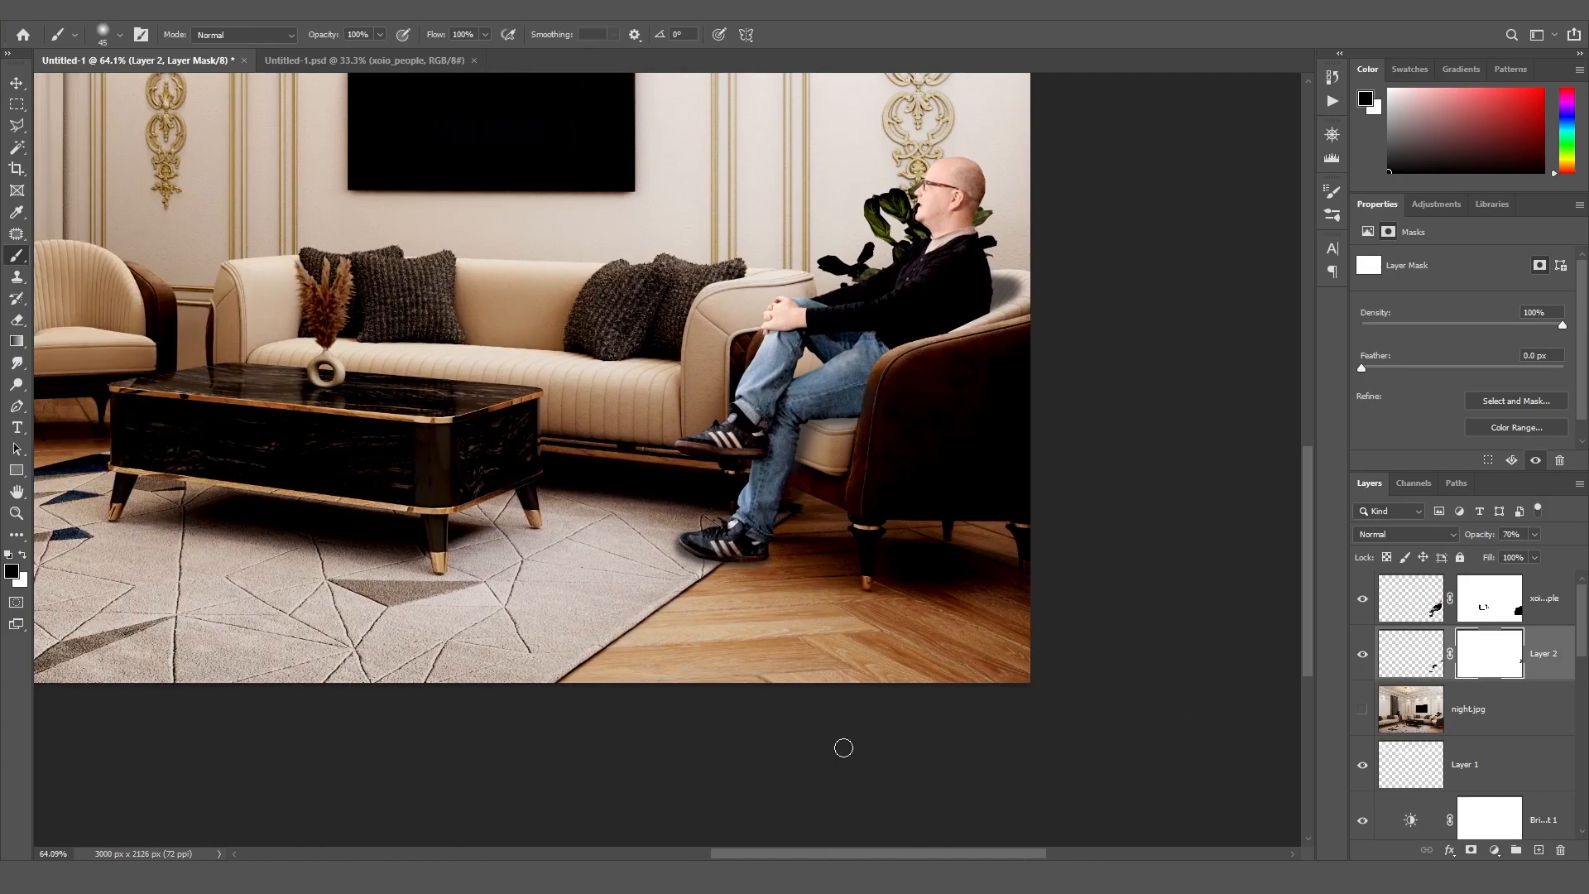
pyautogui.keyDown('alt'); pyautogui.scroll(-4, 841, 749); pyautogui.keyUp('alt')
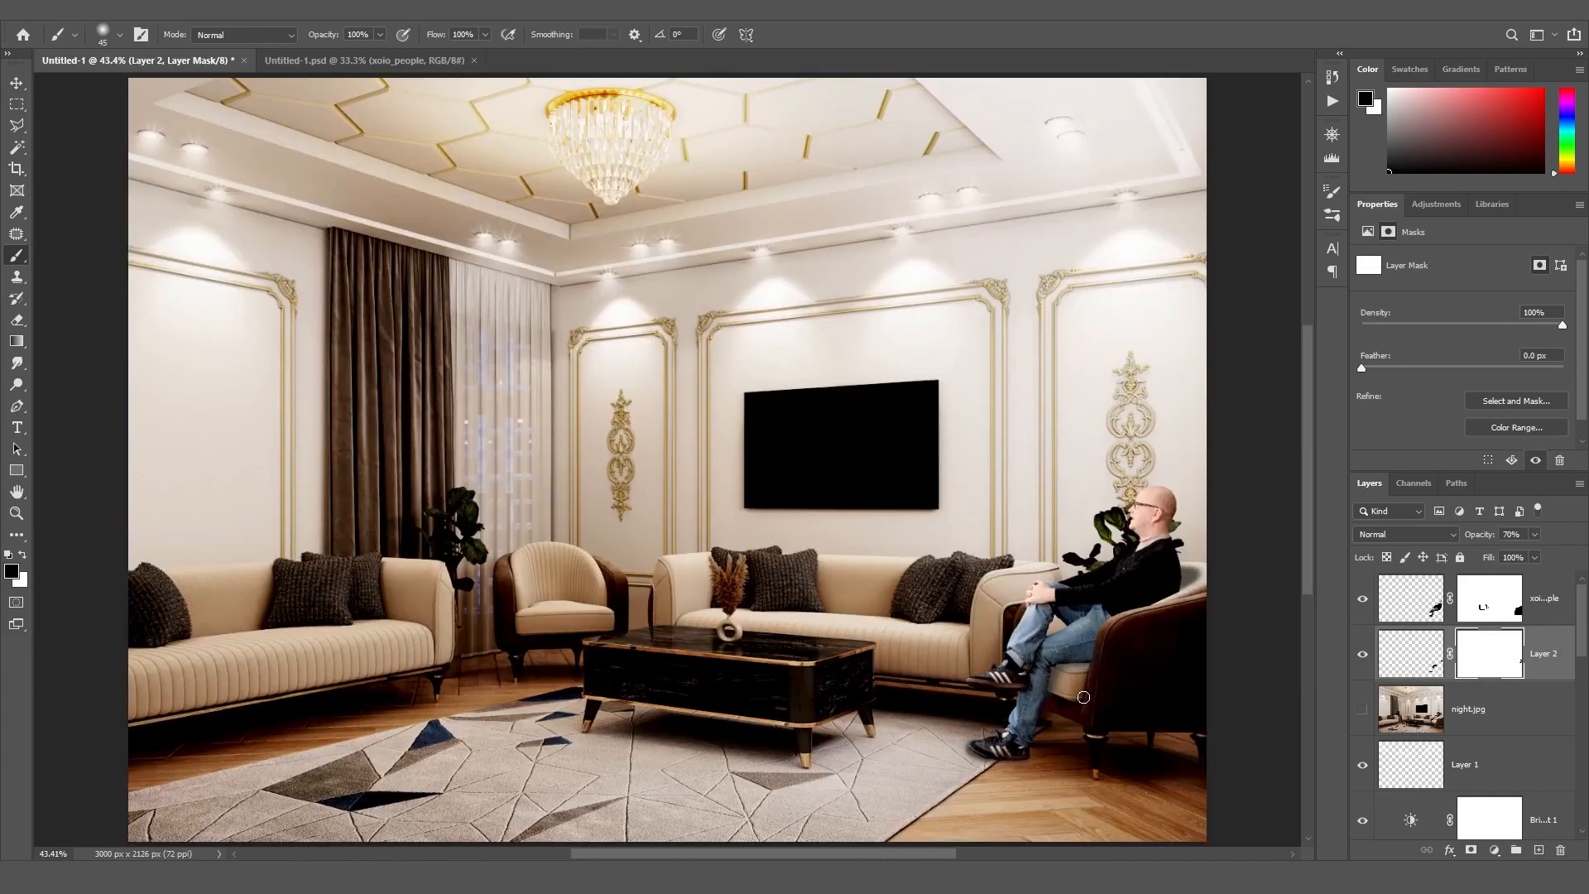
# Add a new layer above Layer 2 and paint a darker contact shadow on the seat cushion beneath the man's thigh and beside his calf
pyautogui.click(1539, 850)
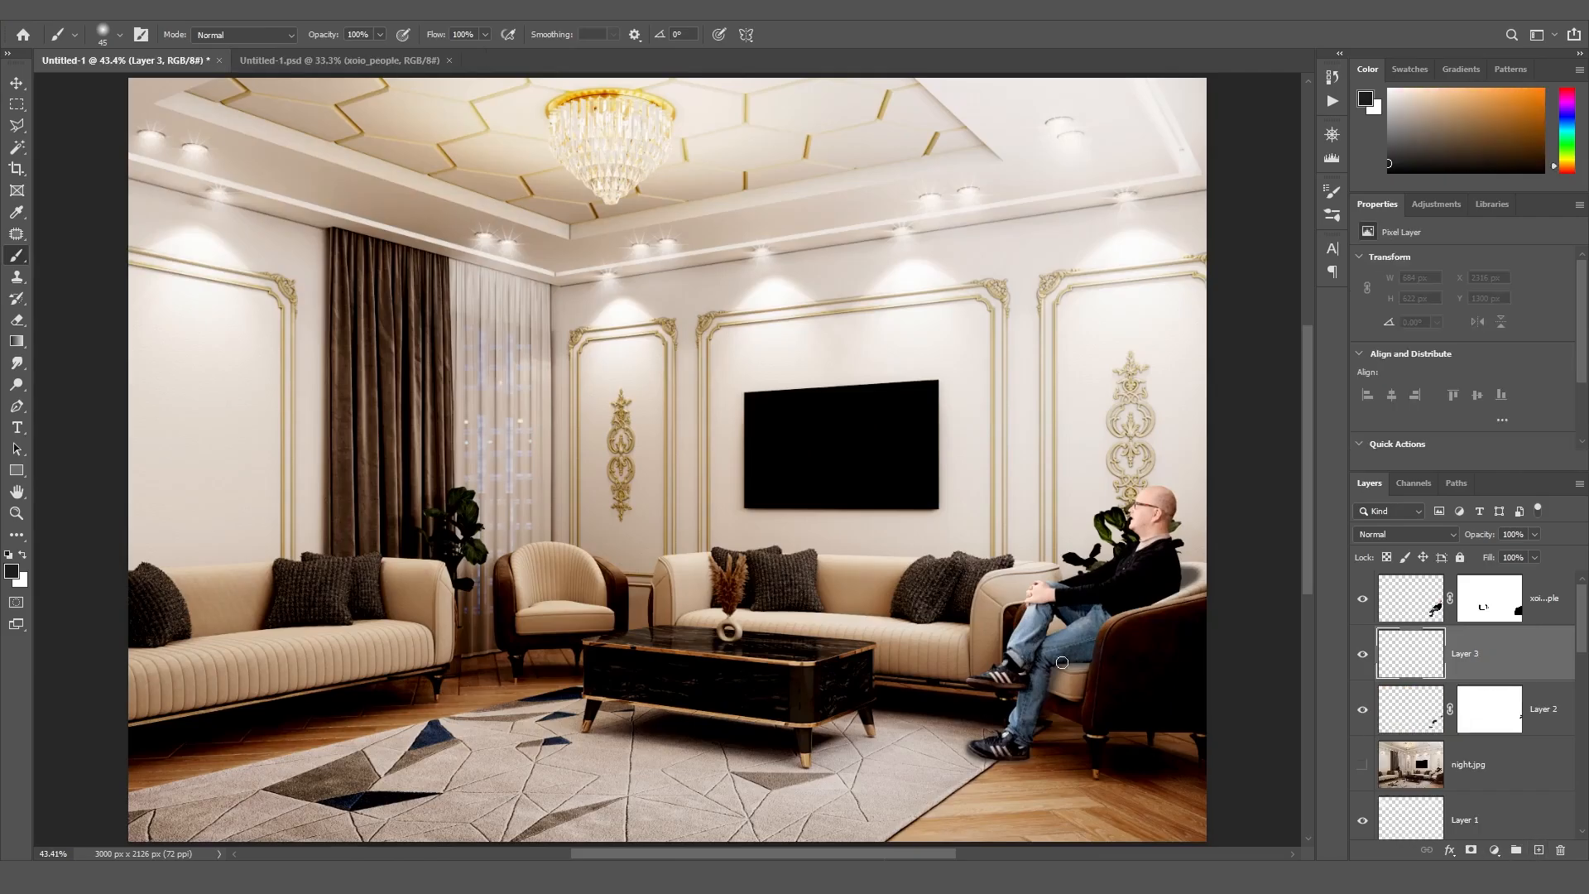
pyautogui.keyDown('alt'); pyautogui.scroll(15, 1067, 670); pyautogui.keyUp('alt')
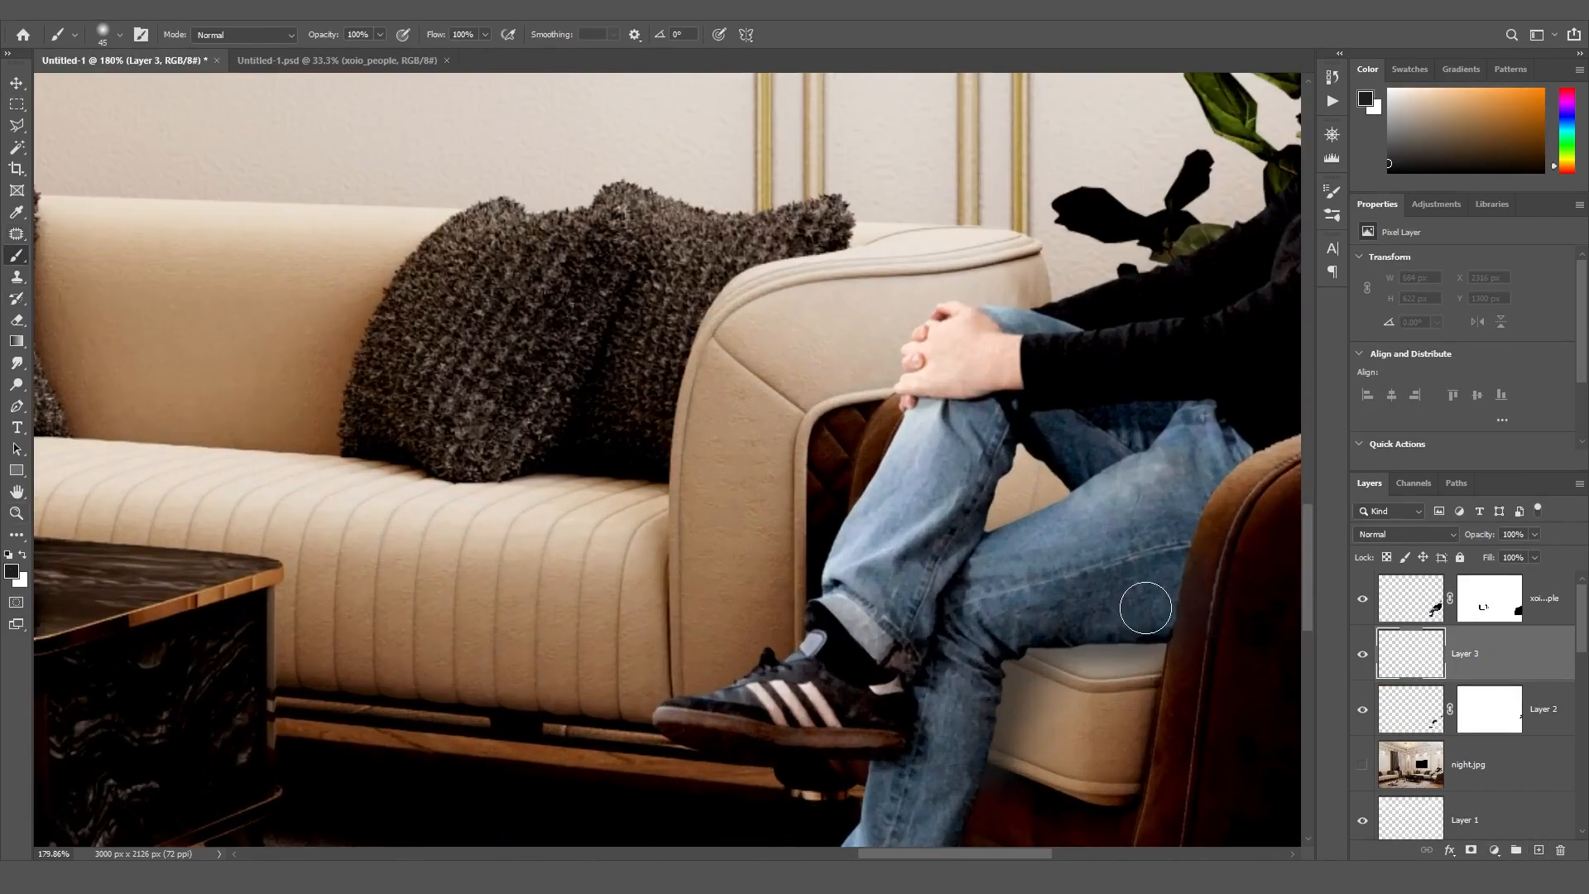
pyautogui.moveTo(1155, 625)
pyautogui.mouseDown()
pyautogui.moveTo(1053, 631)
pyautogui.moveTo(997, 673)
pyautogui.moveTo(965, 739)
pyautogui.moveTo(1001, 643)
pyautogui.moveTo(1150, 620)
pyautogui.mouseUp()
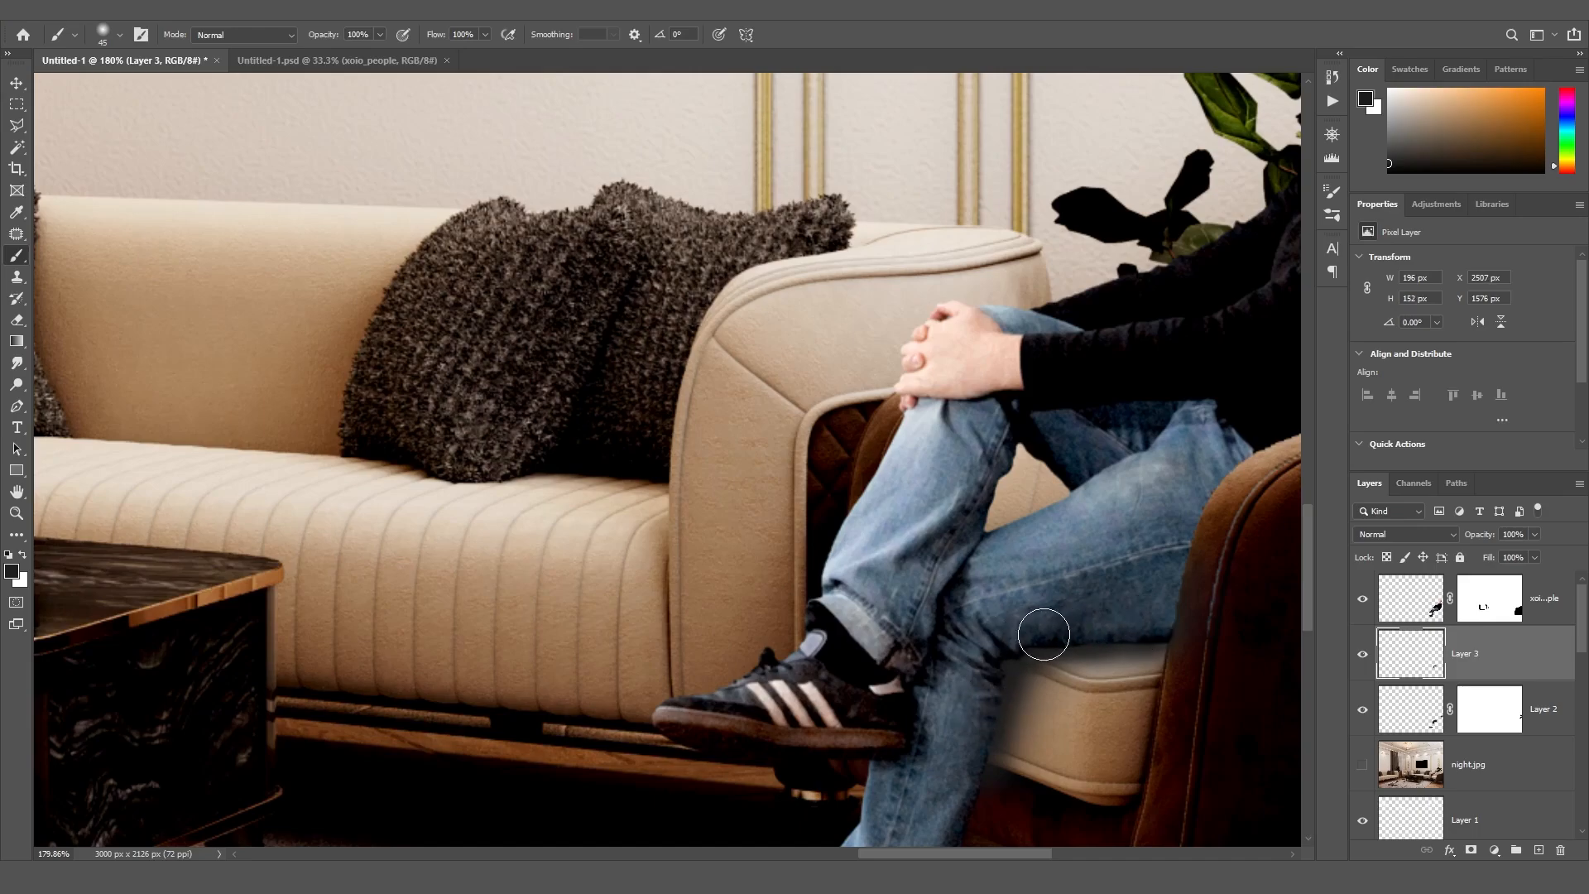
# Set the opacity of the seat contact shadow layer, Layer 3, to 80%
pyautogui.write('80')
pyautogui.press('Return')
pyautogui.keyDown('alt'); pyautogui.scroll(-3, 925, 428); pyautogui.keyUp('alt')
pyautogui.hotkey('ctrl', '0')
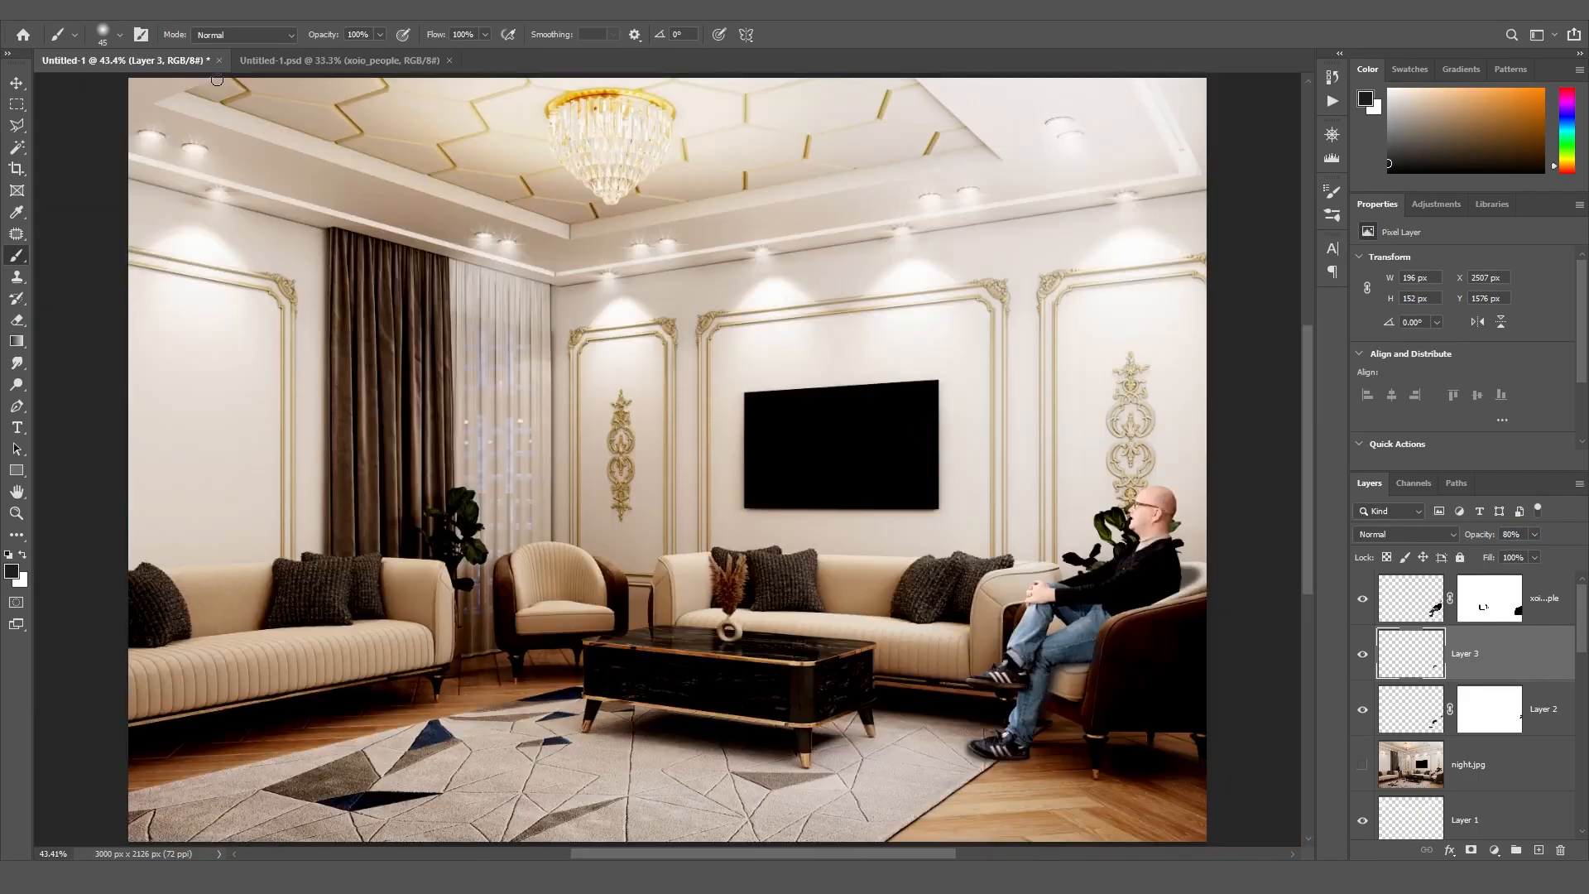
# Move the hidden night.jpg layer to the top of the layer stack, above xoio_people
pyautogui.press('v')
pyautogui.click(1234, 440)
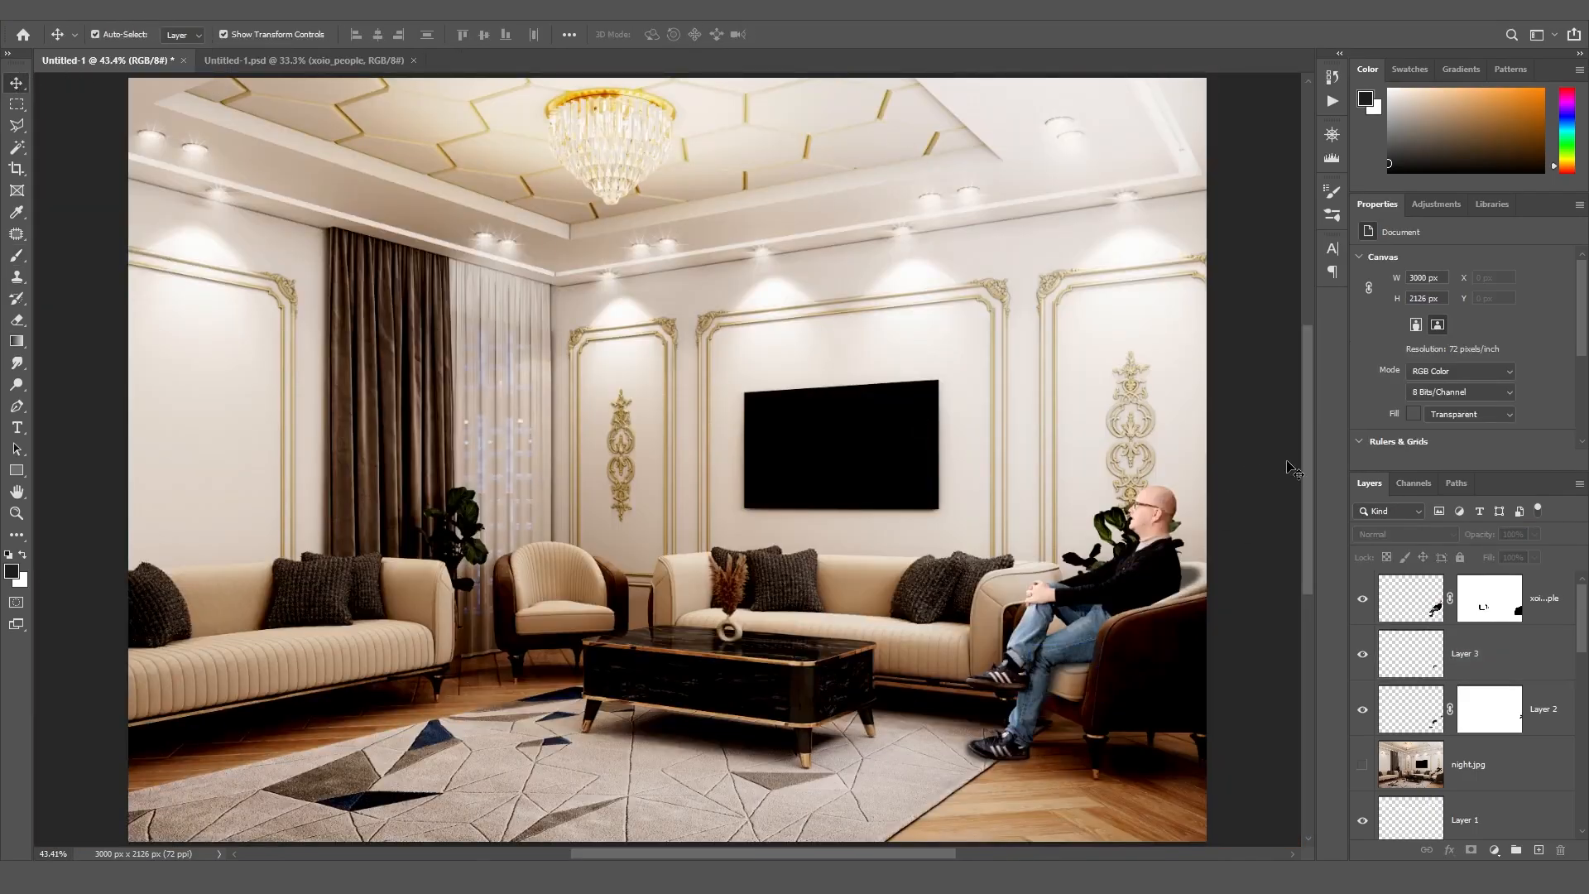
pyautogui.moveTo(1470, 764); pyautogui.dragTo(1470, 583)
# Add a new empty layer directly above the xoio_people layer and activate the Brush tool for painting over the man
pyautogui.keyDown('alt'); pyautogui.scroll(6, 1164, 508); pyautogui.keyUp('alt')
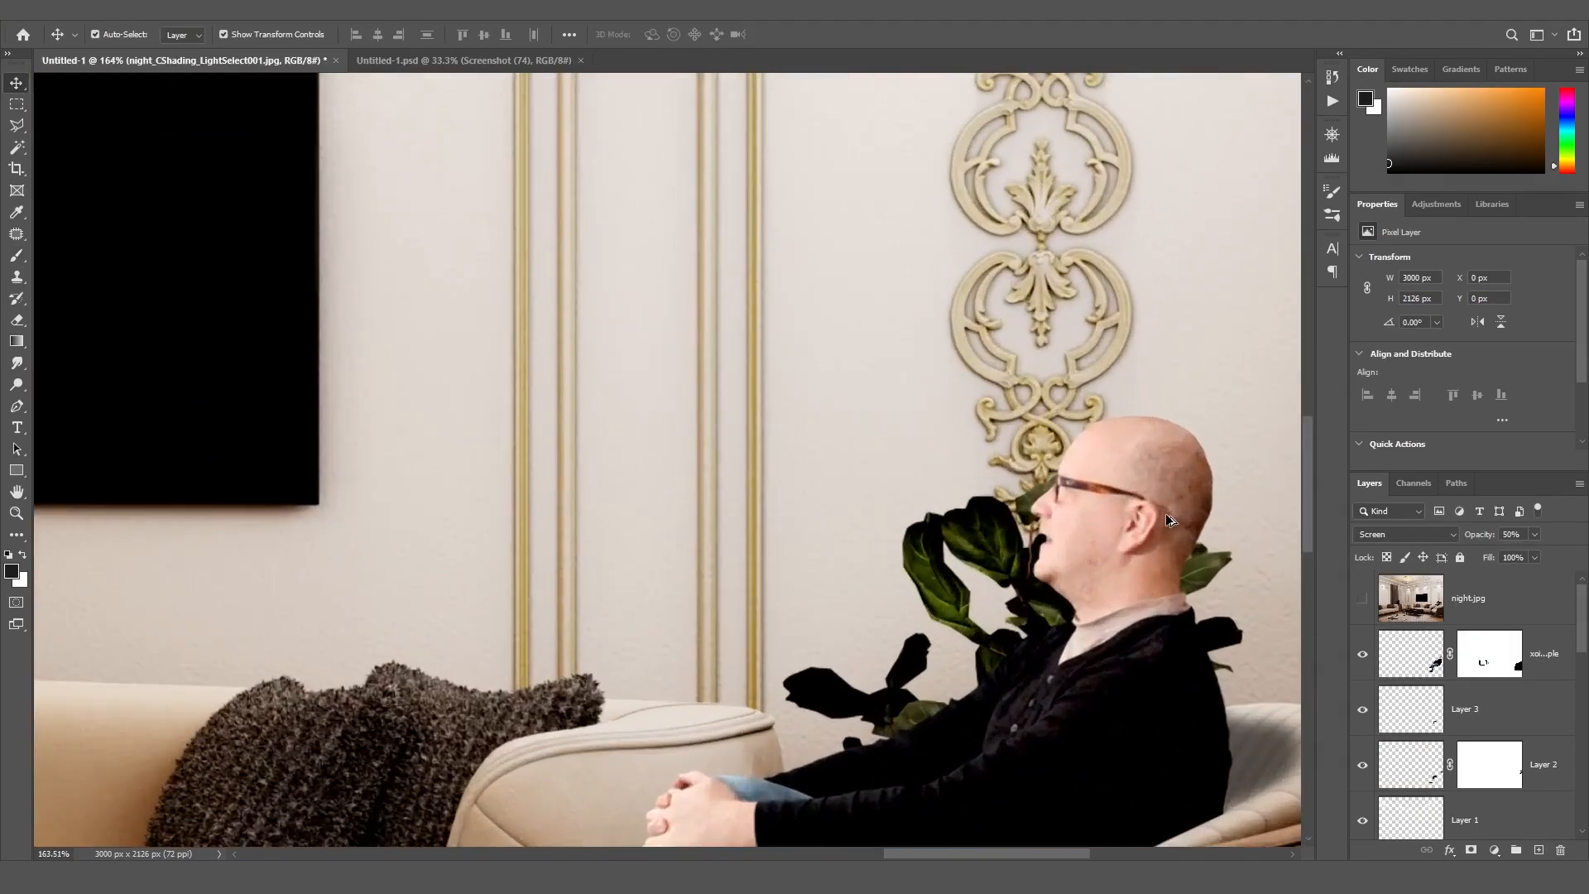
pyautogui.keyDown('alt'); pyautogui.scroll(2, 1166, 513); pyautogui.keyUp('alt')
pyautogui.moveTo(1308, 493); pyautogui.dragTo(1310, 513)
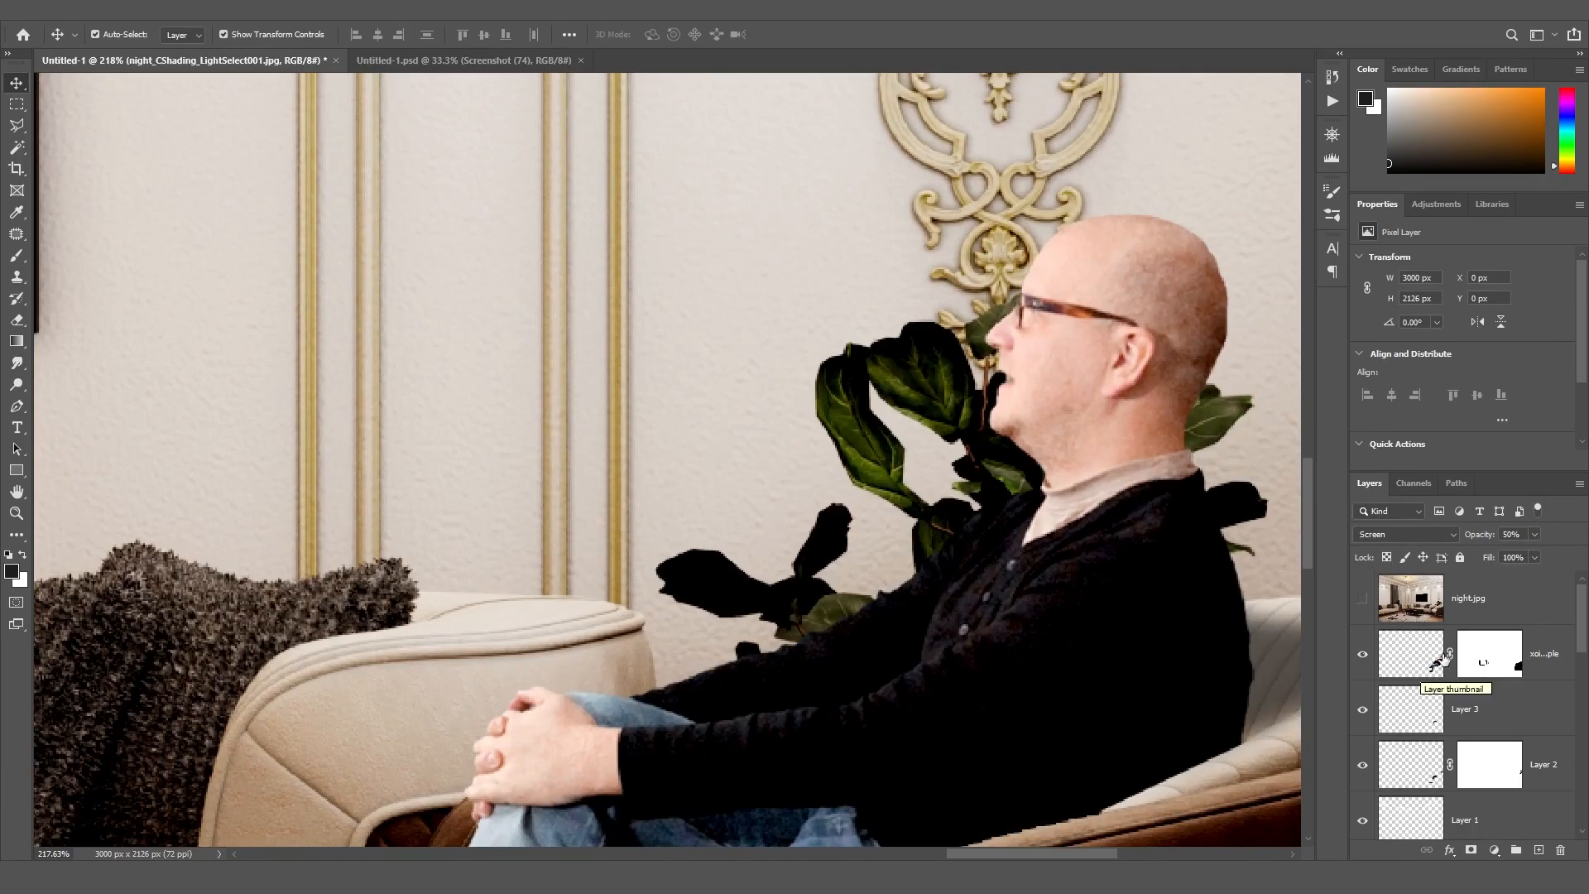
pyautogui.click(1415, 644)
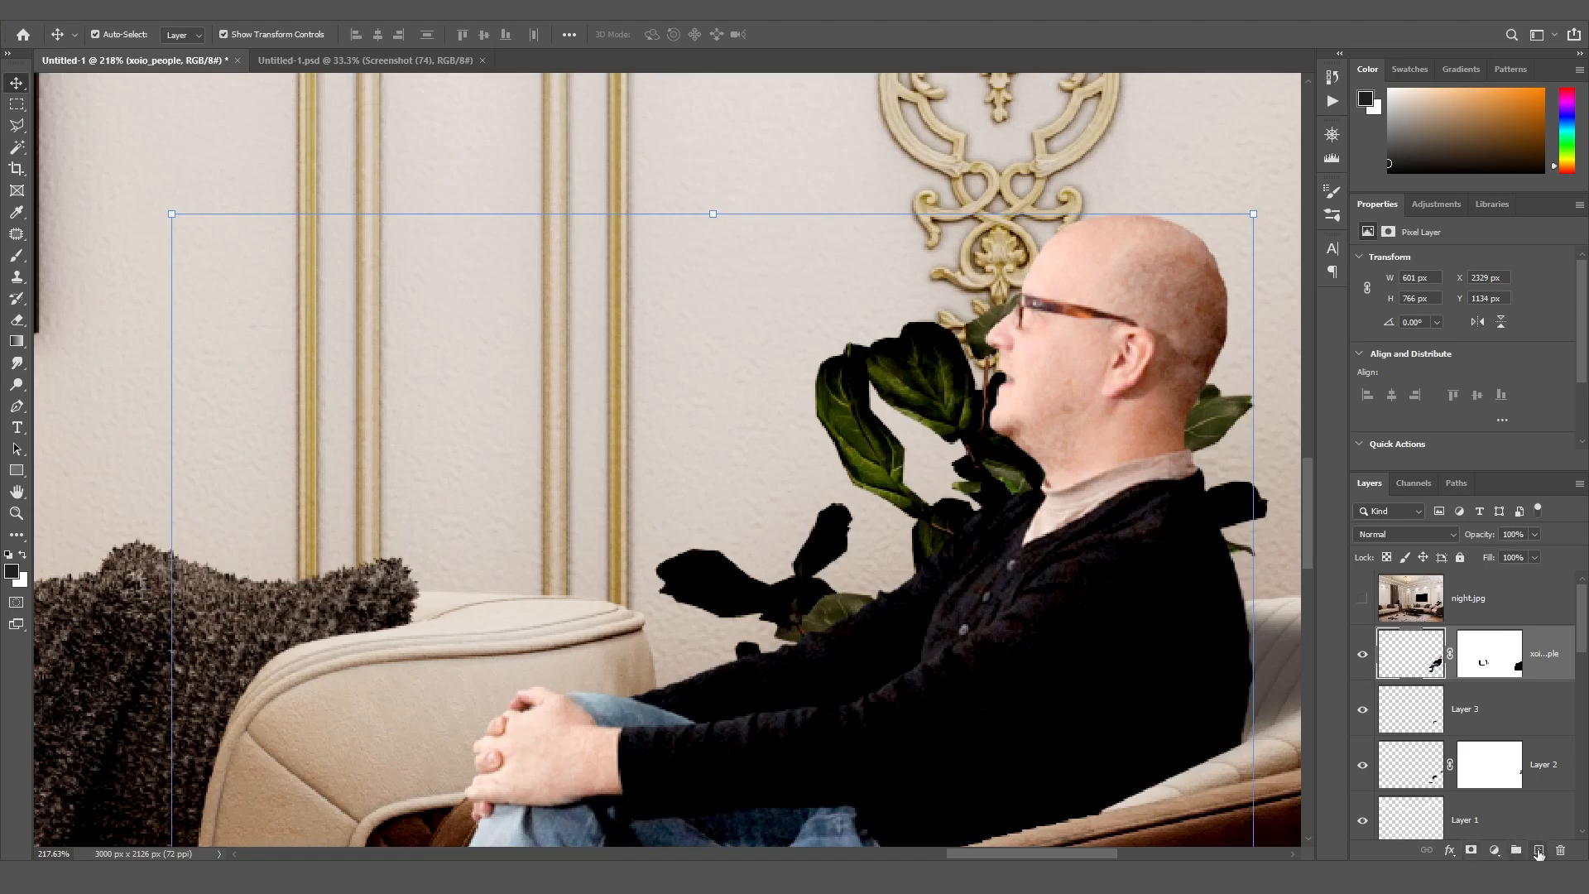
pyautogui.click(1538, 850)
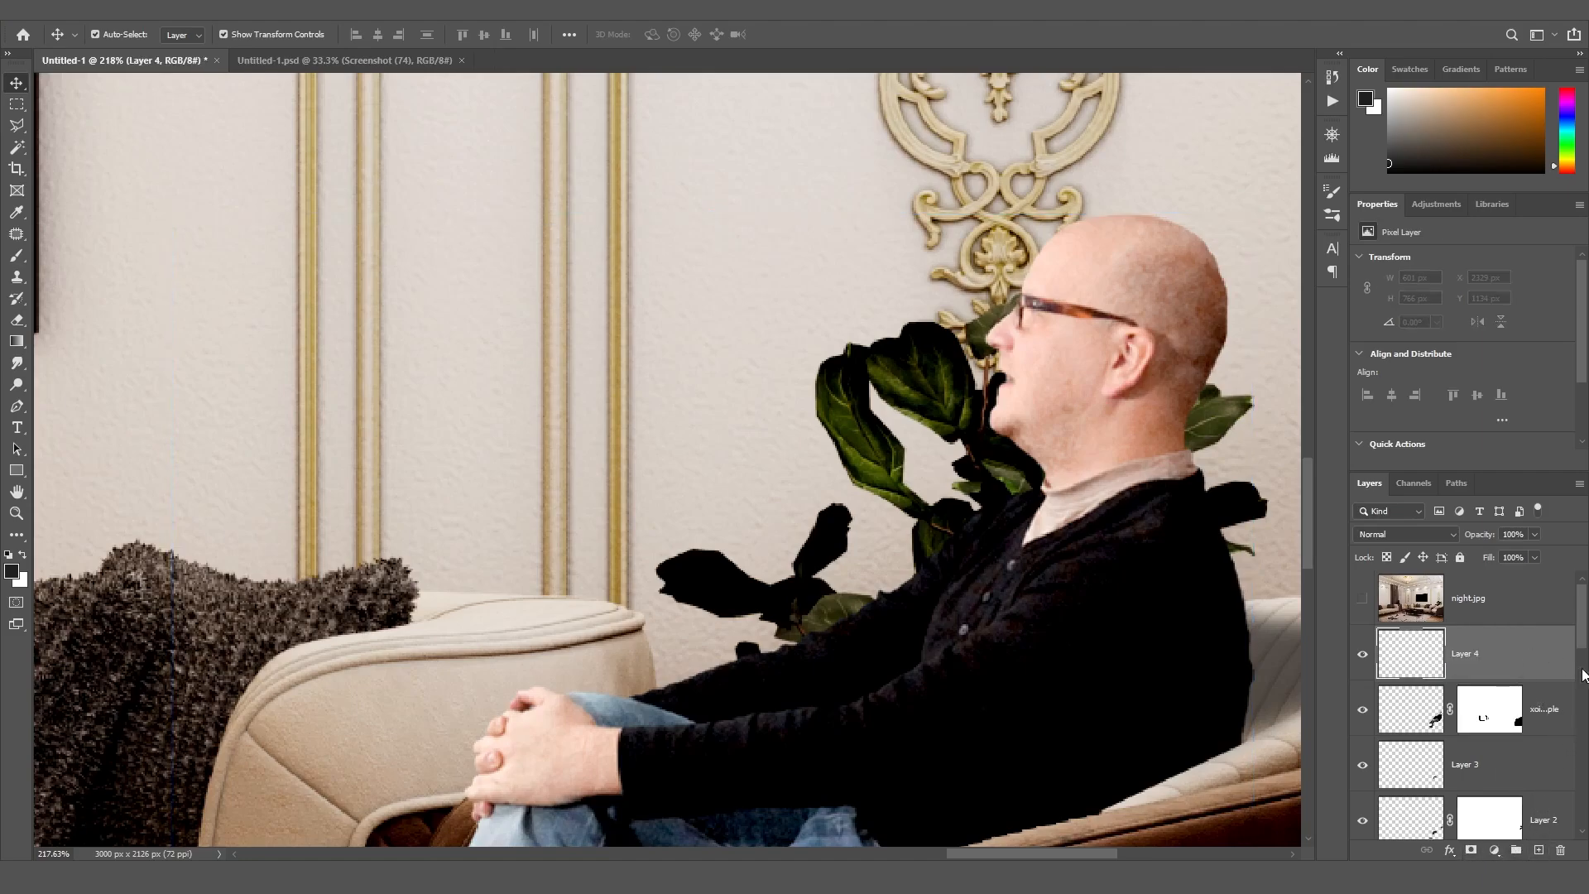
pyautogui.click(17, 257)
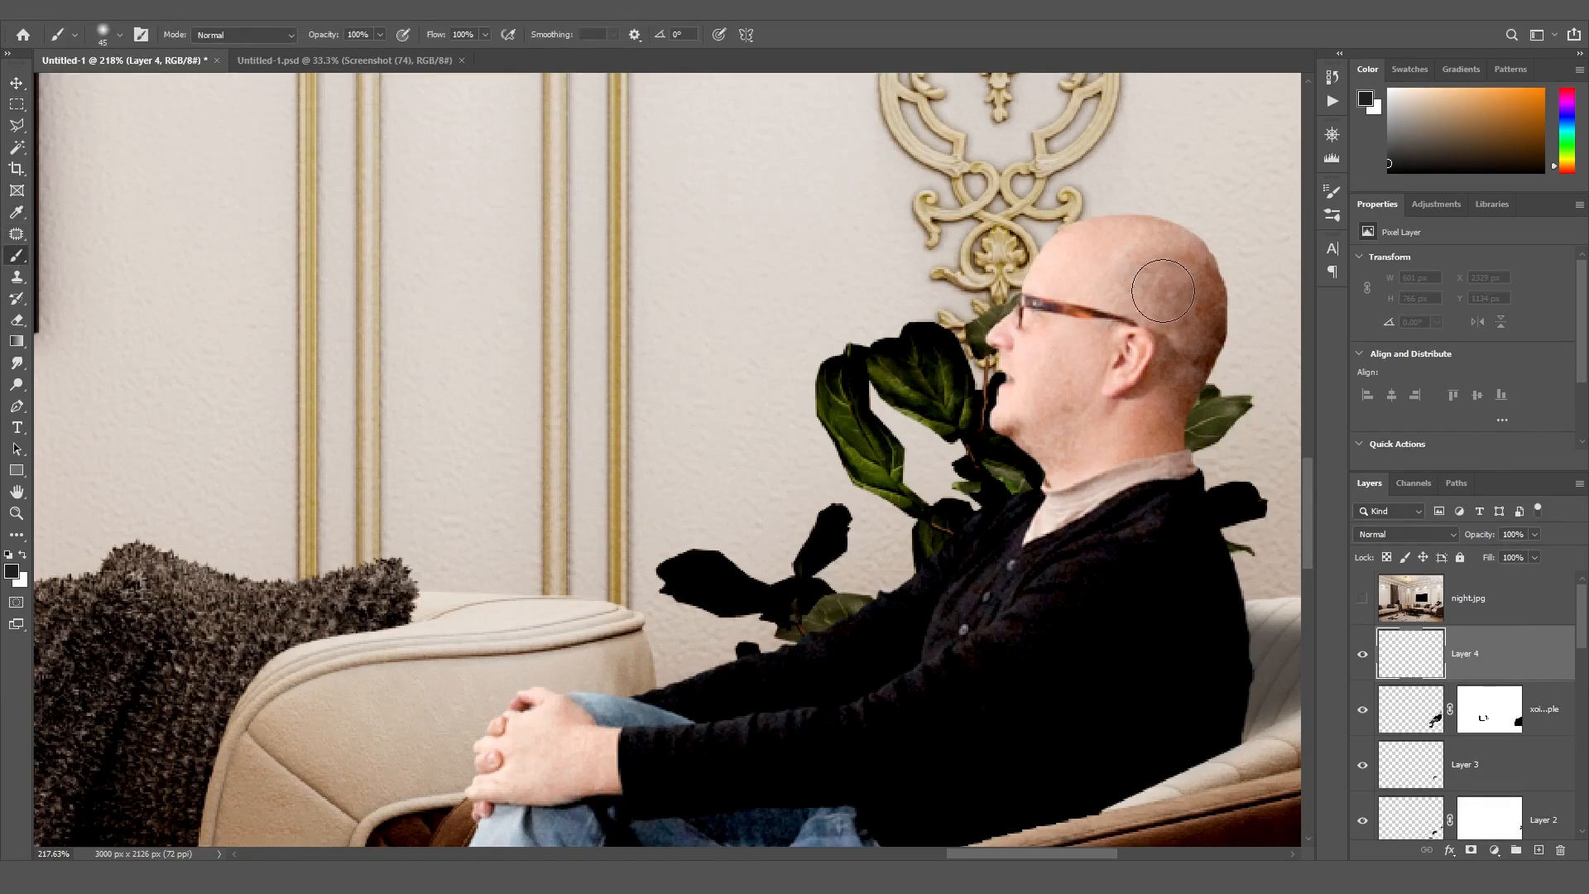
# Paint sampled skin tone over the back of the man's head and sampled collar tone over his collar, and set Layer 4's opacity to 50%
pyautogui.keyDown('alt'); pyautogui.click(1076, 262); pyautogui.keyUp('alt')
pyautogui.moveTo(1159, 281)
pyautogui.mouseDown()
pyautogui.moveTo(1167, 259)
pyautogui.moveTo(1146, 255)
pyautogui.moveTo(1181, 312)
pyautogui.moveTo(1180, 381)
pyautogui.moveTo(1135, 425)
pyautogui.moveTo(1178, 259)
pyautogui.moveTo(1195, 314)
pyautogui.mouseUp()
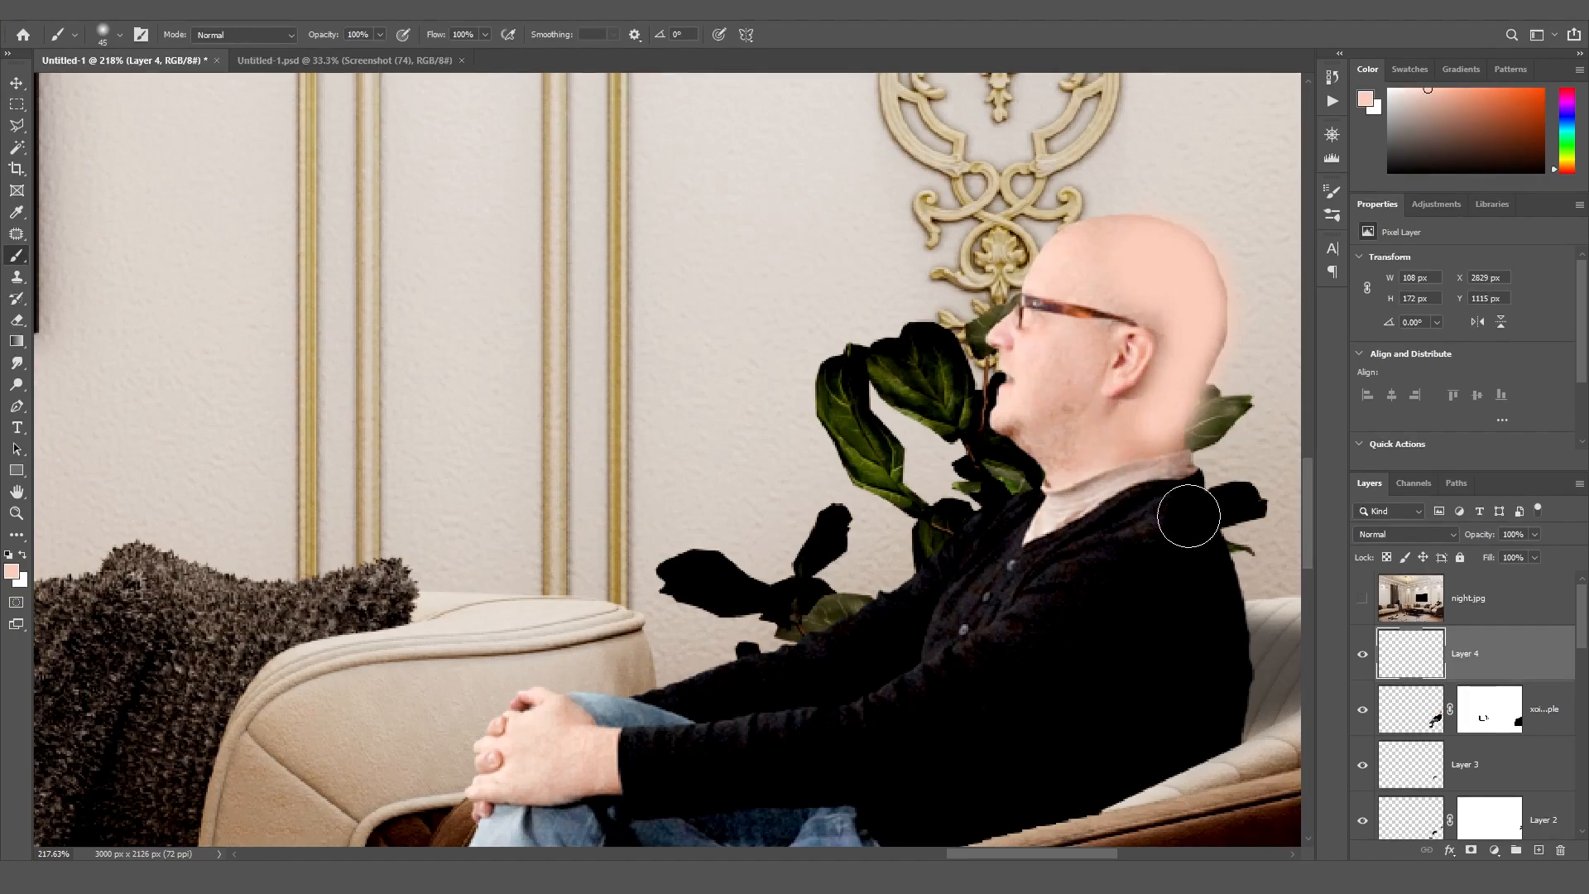
pyautogui.keyDown('alt'); pyautogui.click(1100, 483); pyautogui.keyUp('alt')
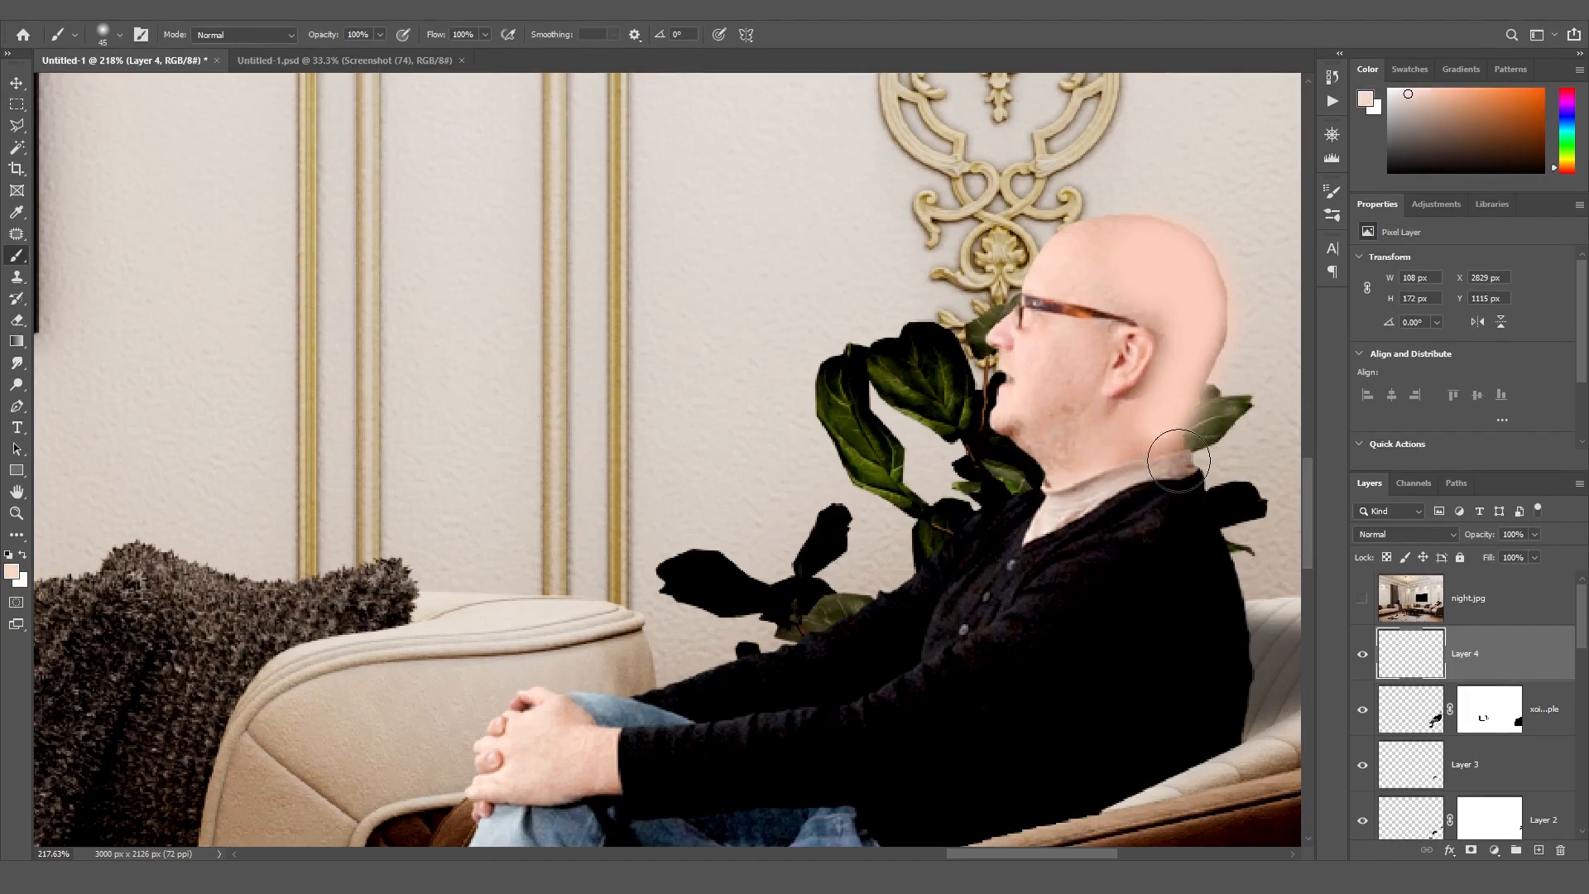
pyautogui.press('[')
pyautogui.press('[')
pyautogui.press('[')
pyautogui.press('[')
pyautogui.press('[')
pyautogui.moveTo(1178, 461); pyautogui.dragTo(1103, 485)
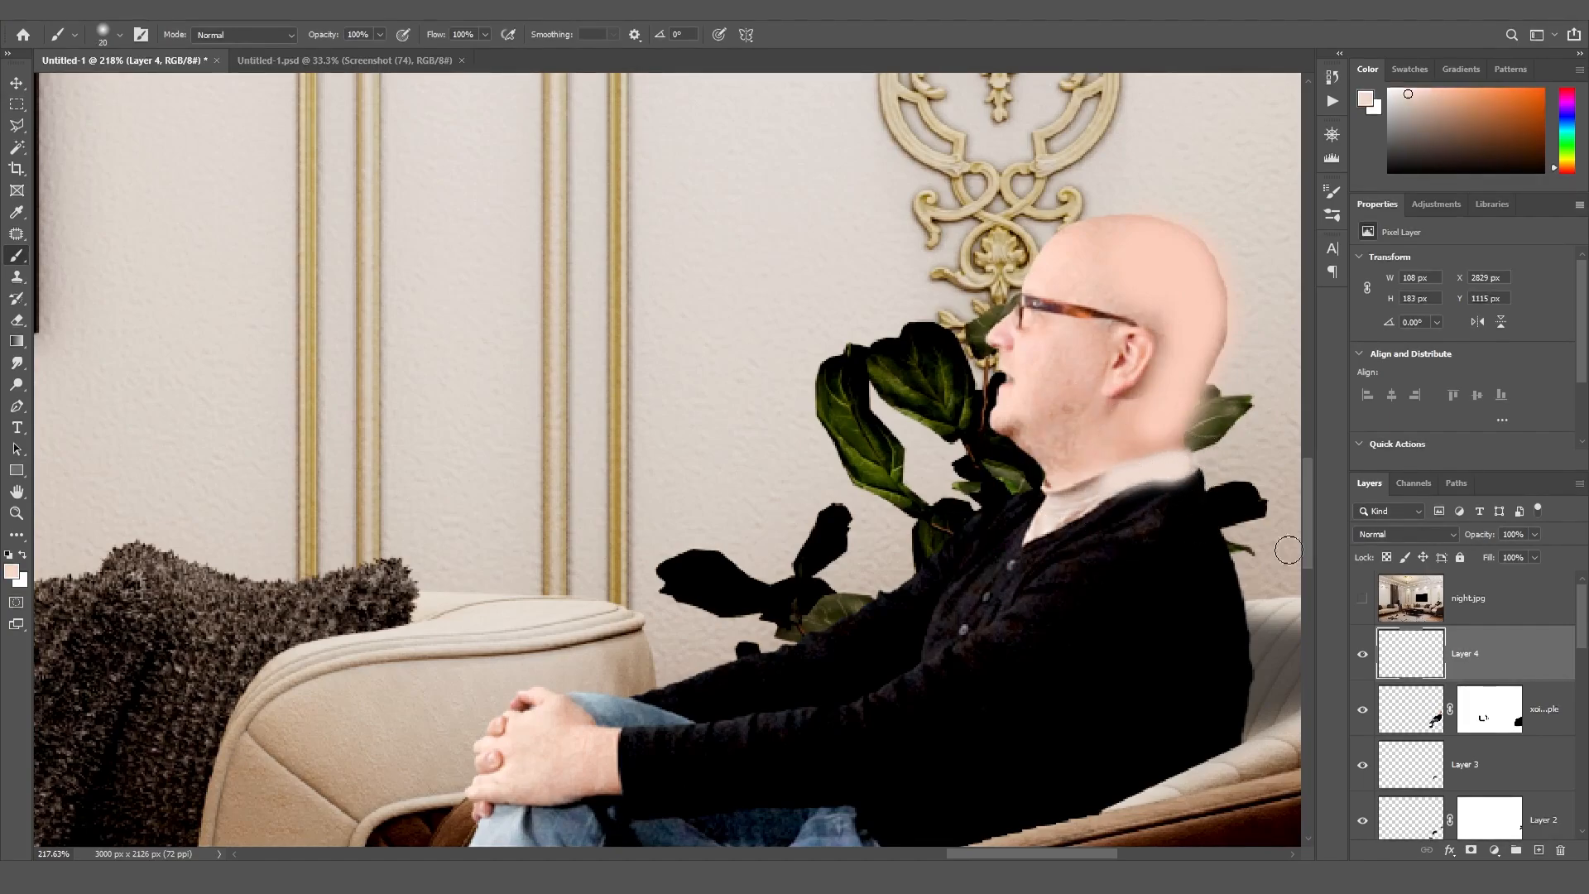
pyautogui.write('50')
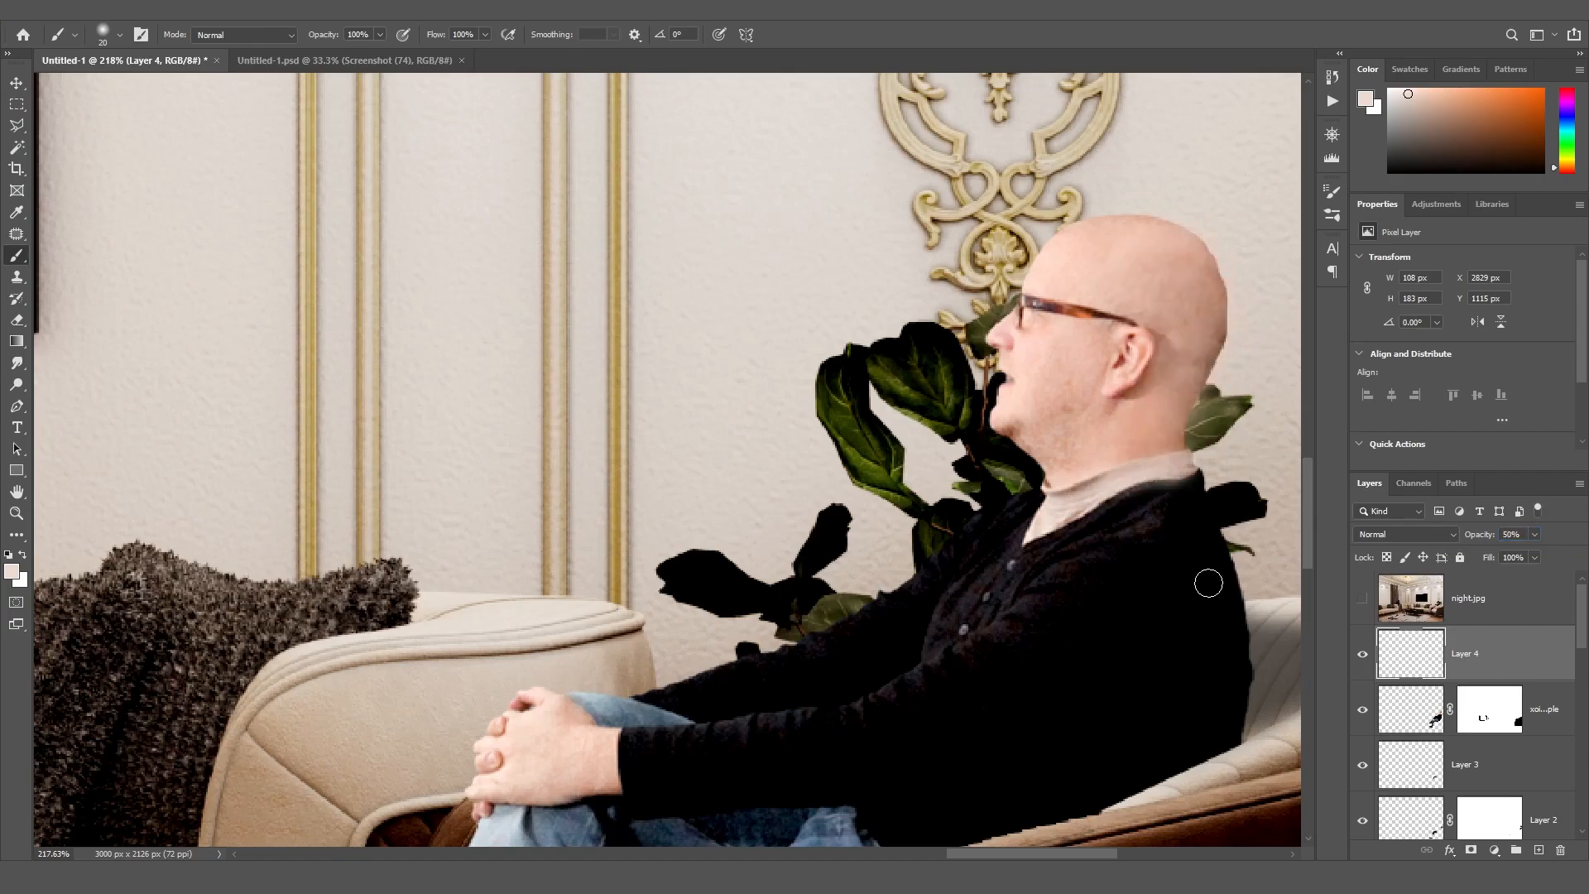
# Try to darken the man's forehead, cheek and chin with soft 50 px dabs of a brown sampled from his neck
pyautogui.keyDown('alt'); pyautogui.click(1037, 438); pyautogui.keyUp('alt')
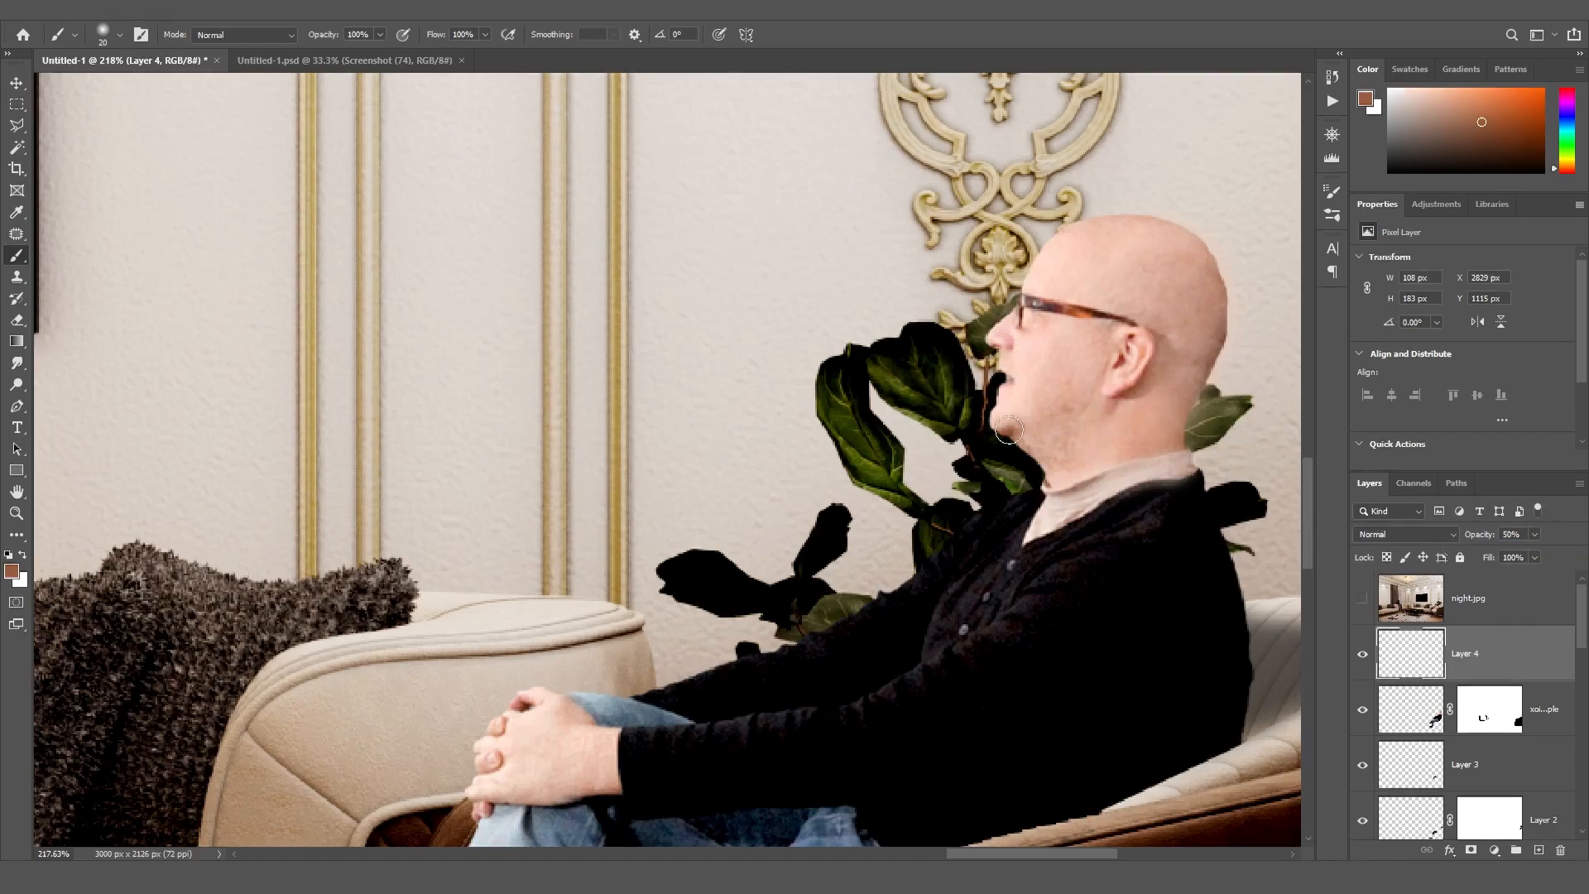
pyautogui.press(']')
pyautogui.press(']')
pyautogui.press(']')
pyautogui.press(']')
pyautogui.press(']')
pyautogui.click(1066, 268)
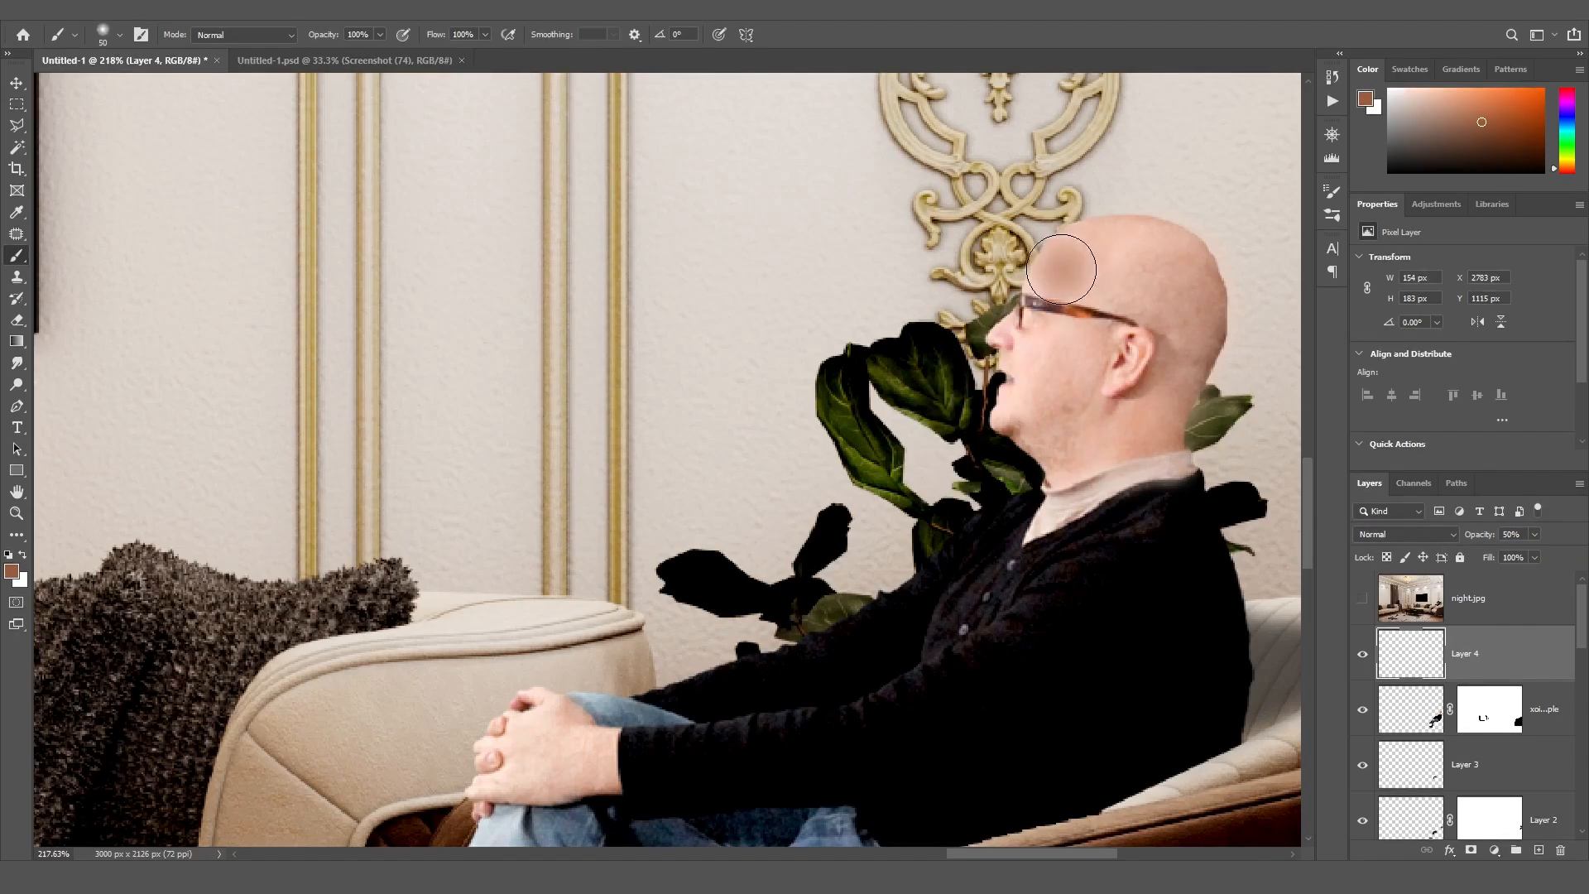
pyautogui.click(1028, 344)
pyautogui.click(1010, 407)
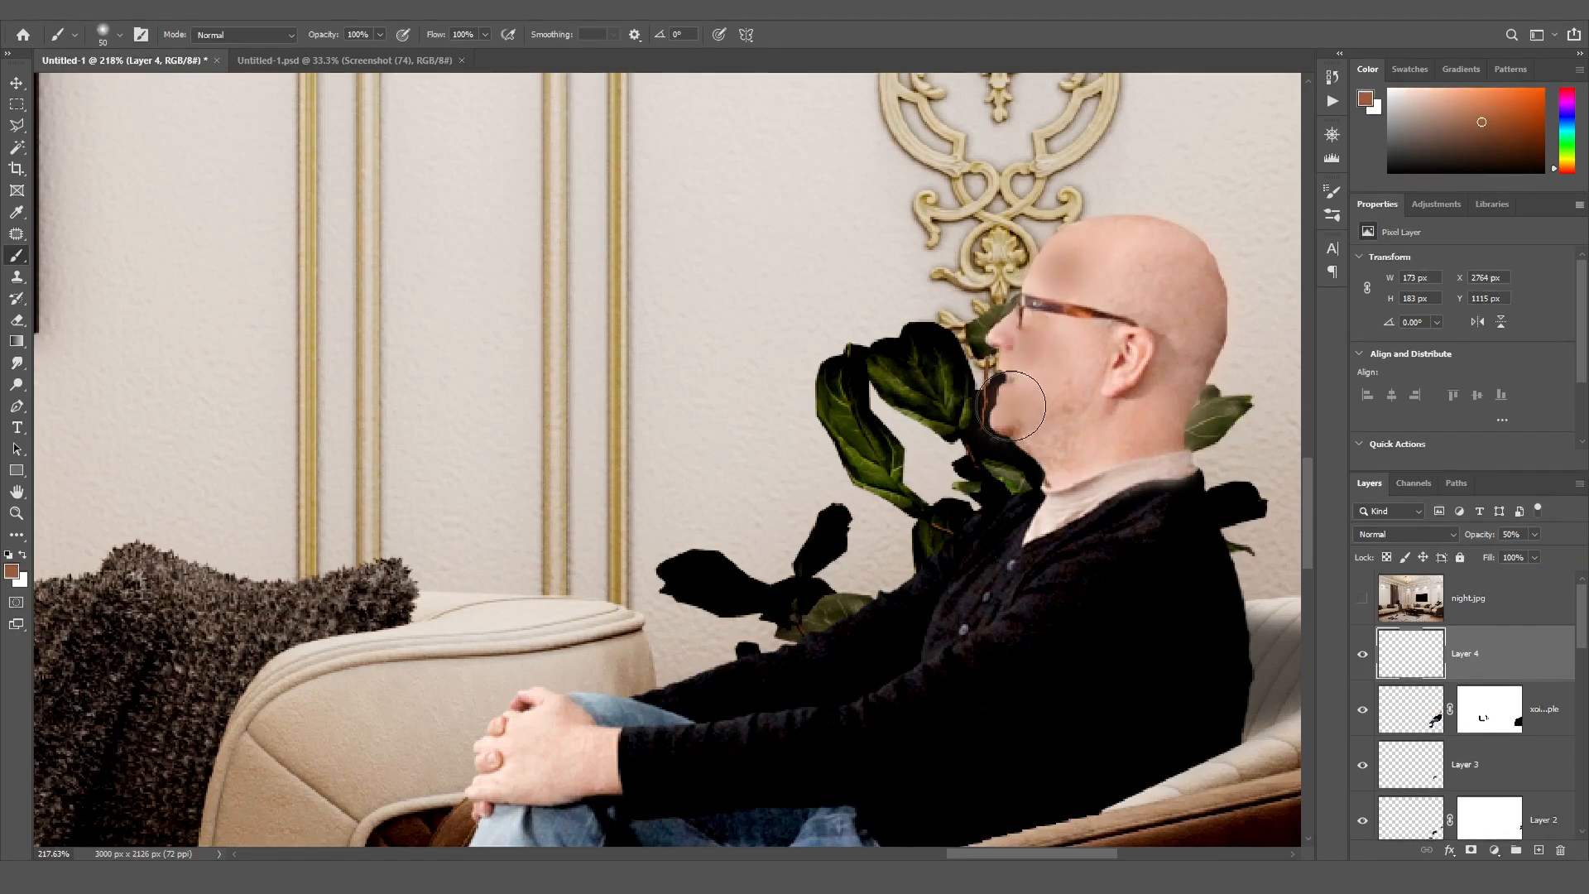
# Undo the brown dabs on the man's face
pyautogui.hotkey('ctrl', 'z')
pyautogui.hotkey('ctrl', 'z')
pyautogui.hotkey('ctrl', 'z')
pyautogui.hotkey('ctrl', 'z')
pyautogui.hotkey('ctrl', 'z')
pyautogui.hotkey('ctrl', 'z')
pyautogui.hotkey('ctrl', 'z')
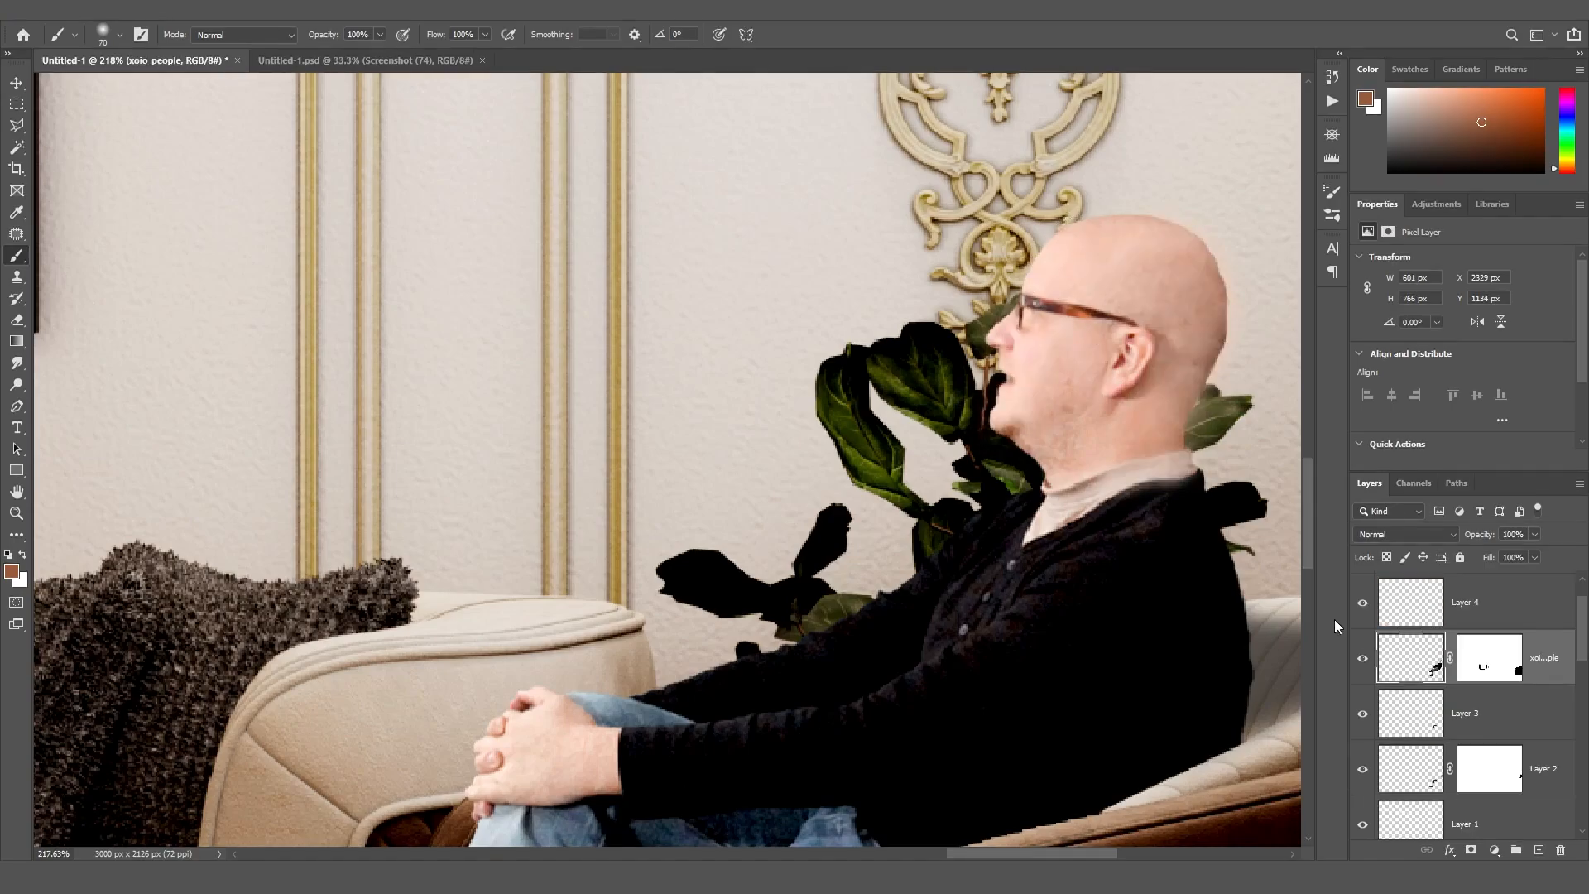
# On Layer 4, paint a shadow over the knee and shin of the man's raised leg using a dark tone sampled from his jeans
pyautogui.keyDown('alt'); pyautogui.scroll(-3, 1207, 492); pyautogui.keyUp('alt')
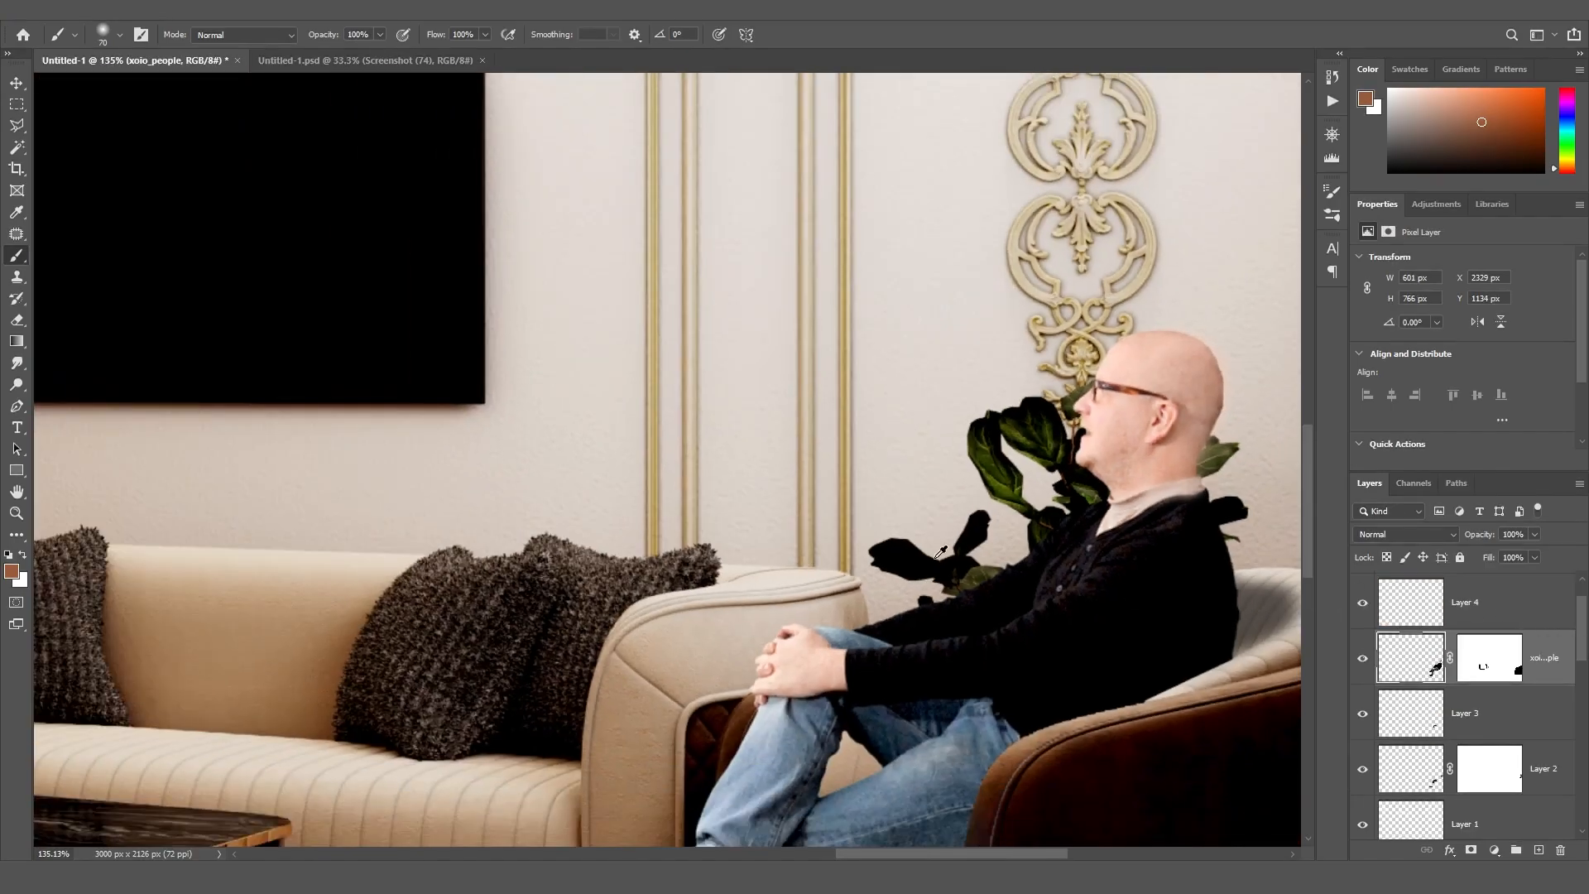
pyautogui.keyDown('alt'); pyautogui.scroll(-4, 941, 552); pyautogui.keyUp('alt')
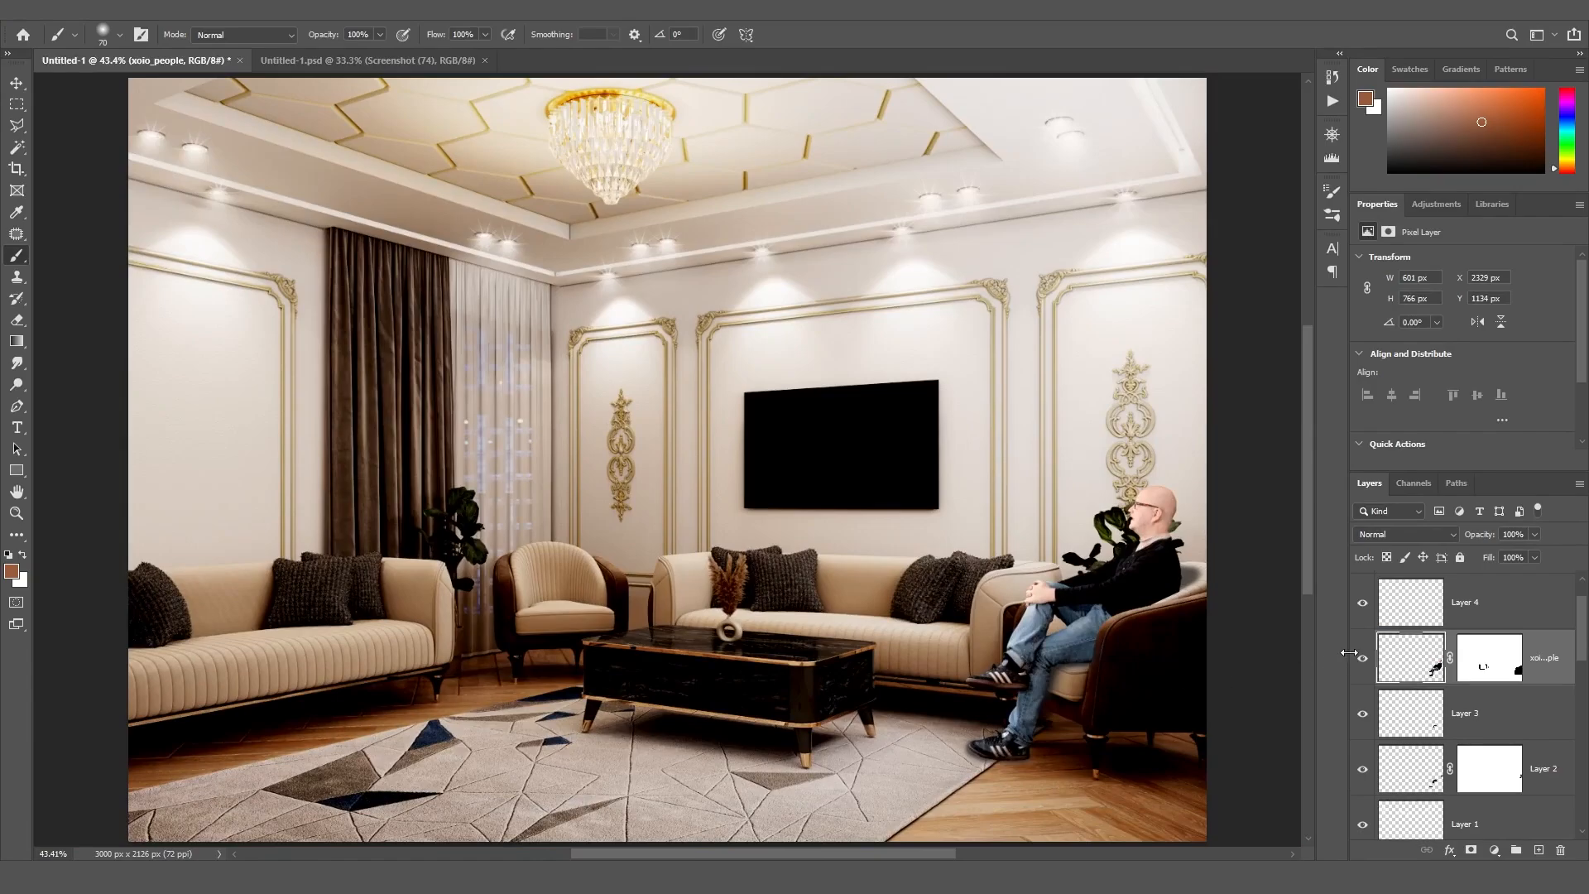
pyautogui.keyDown('alt'); pyautogui.scroll(7, 1029, 629); pyautogui.keyUp('alt')
pyautogui.keyDown('alt'); pyautogui.click(1055, 622); pyautogui.keyUp('alt')
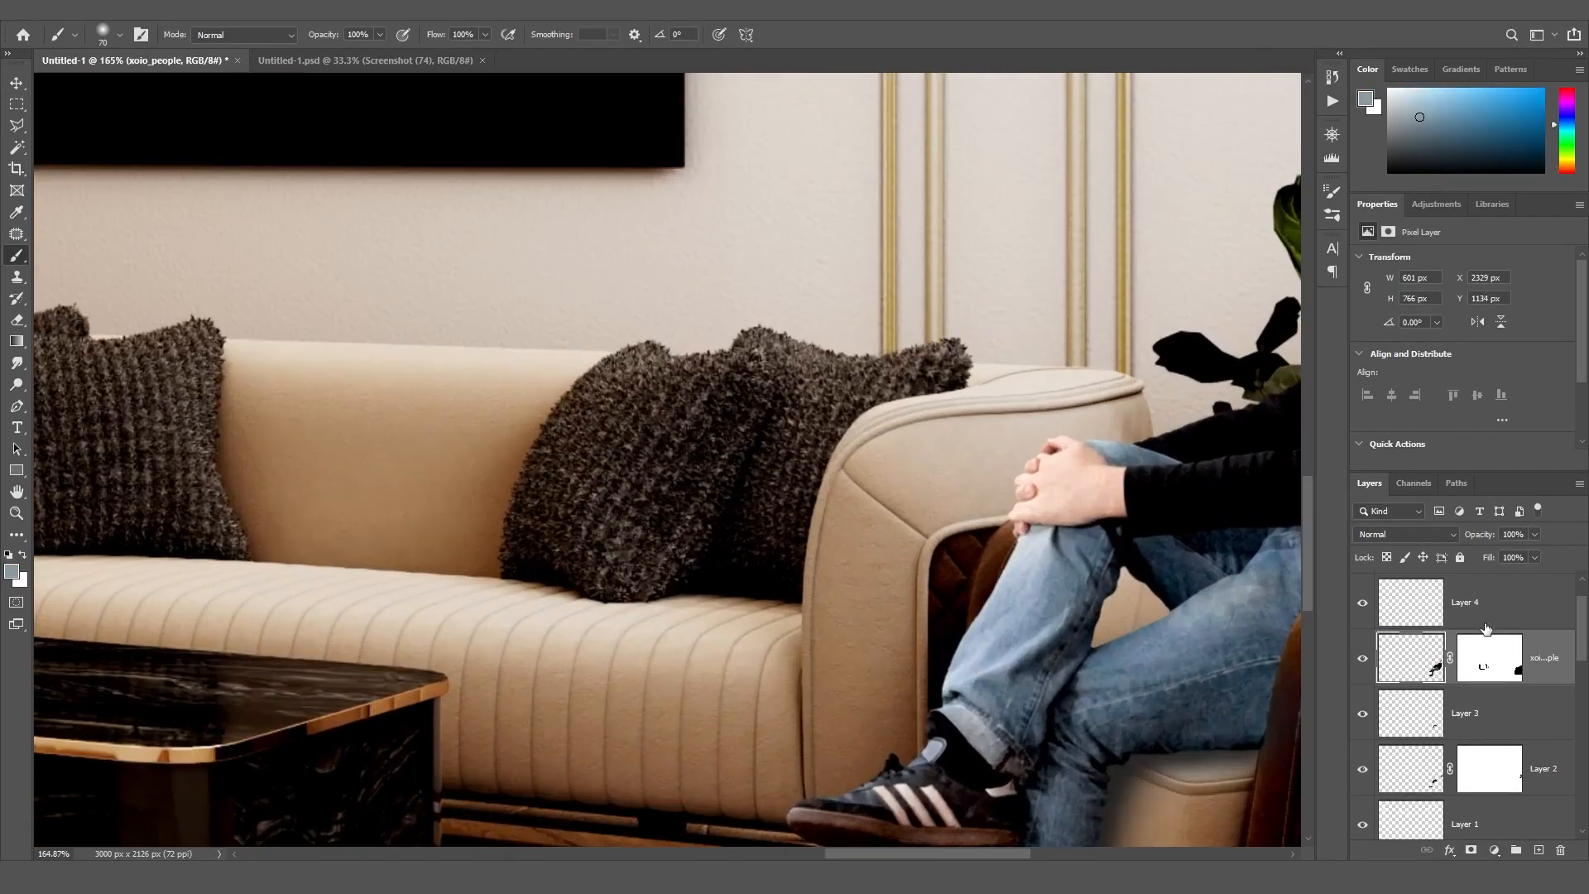
pyautogui.click(1485, 621)
pyautogui.keyDown('alt'); pyautogui.click(1101, 573); pyautogui.keyUp('alt')
pyautogui.moveTo(1076, 542); pyautogui.dragTo(972, 671)
pyautogui.hotkey('ctrl', 'z')
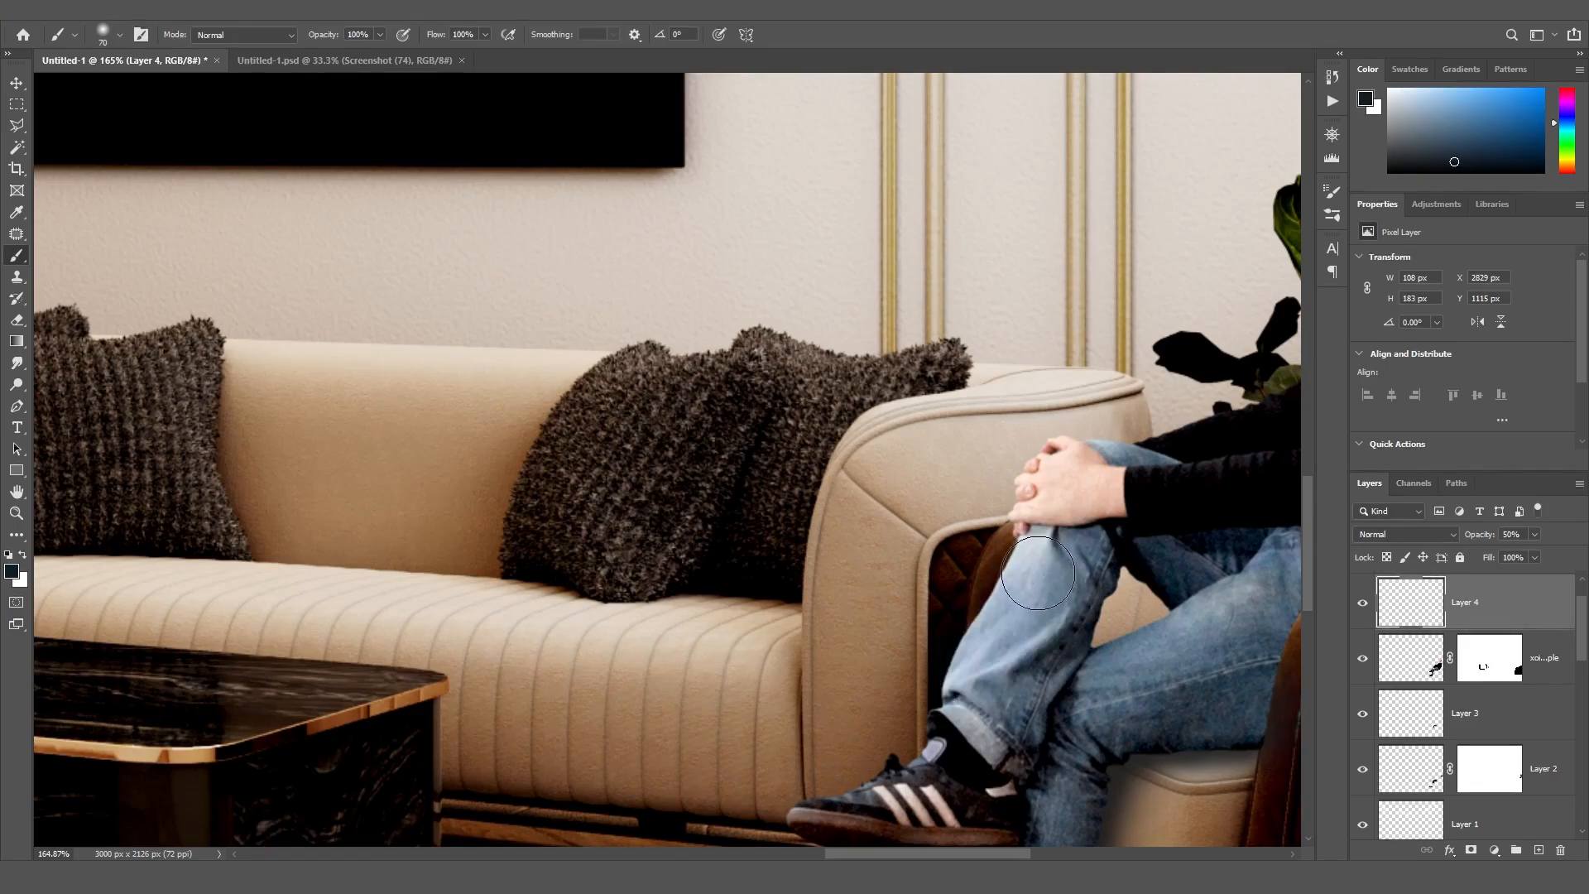
pyautogui.moveTo(1043, 571); pyautogui.dragTo(936, 661)
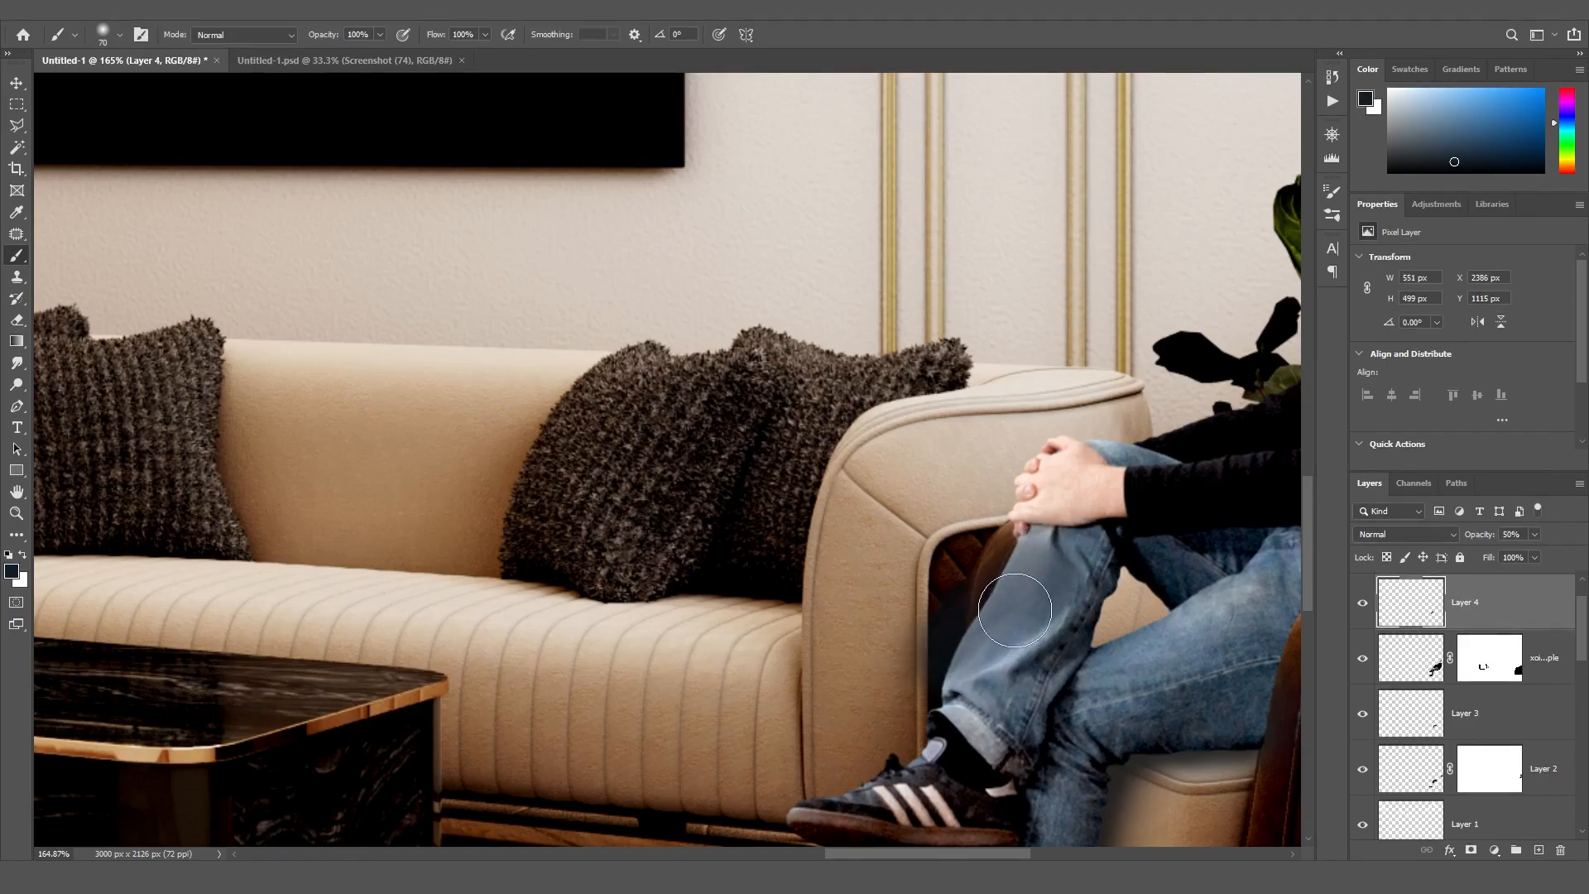
pyautogui.moveTo(1015, 608); pyautogui.dragTo(977, 635)
# Extend the dark denim shading to the calf of the standing leg and, with a 40 px brush, to the raised leg's trouser cuff
pyautogui.moveTo(1306, 589); pyautogui.dragTo(1306, 667)
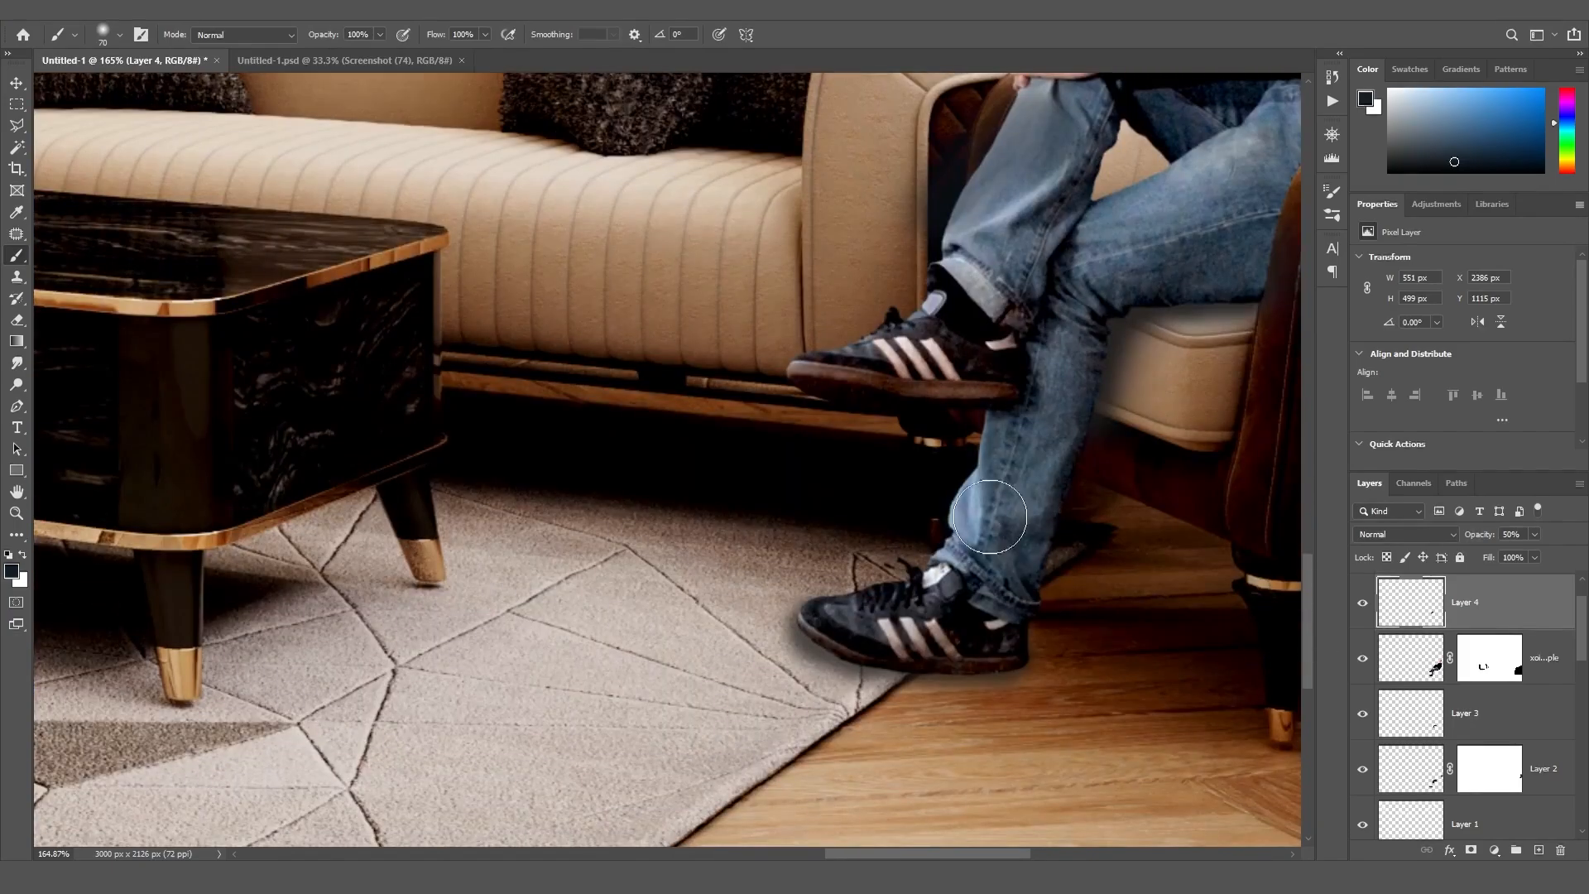
pyautogui.moveTo(992, 517)
pyautogui.mouseDown()
pyautogui.moveTo(995, 503)
pyautogui.moveTo(971, 541)
pyautogui.mouseUp()
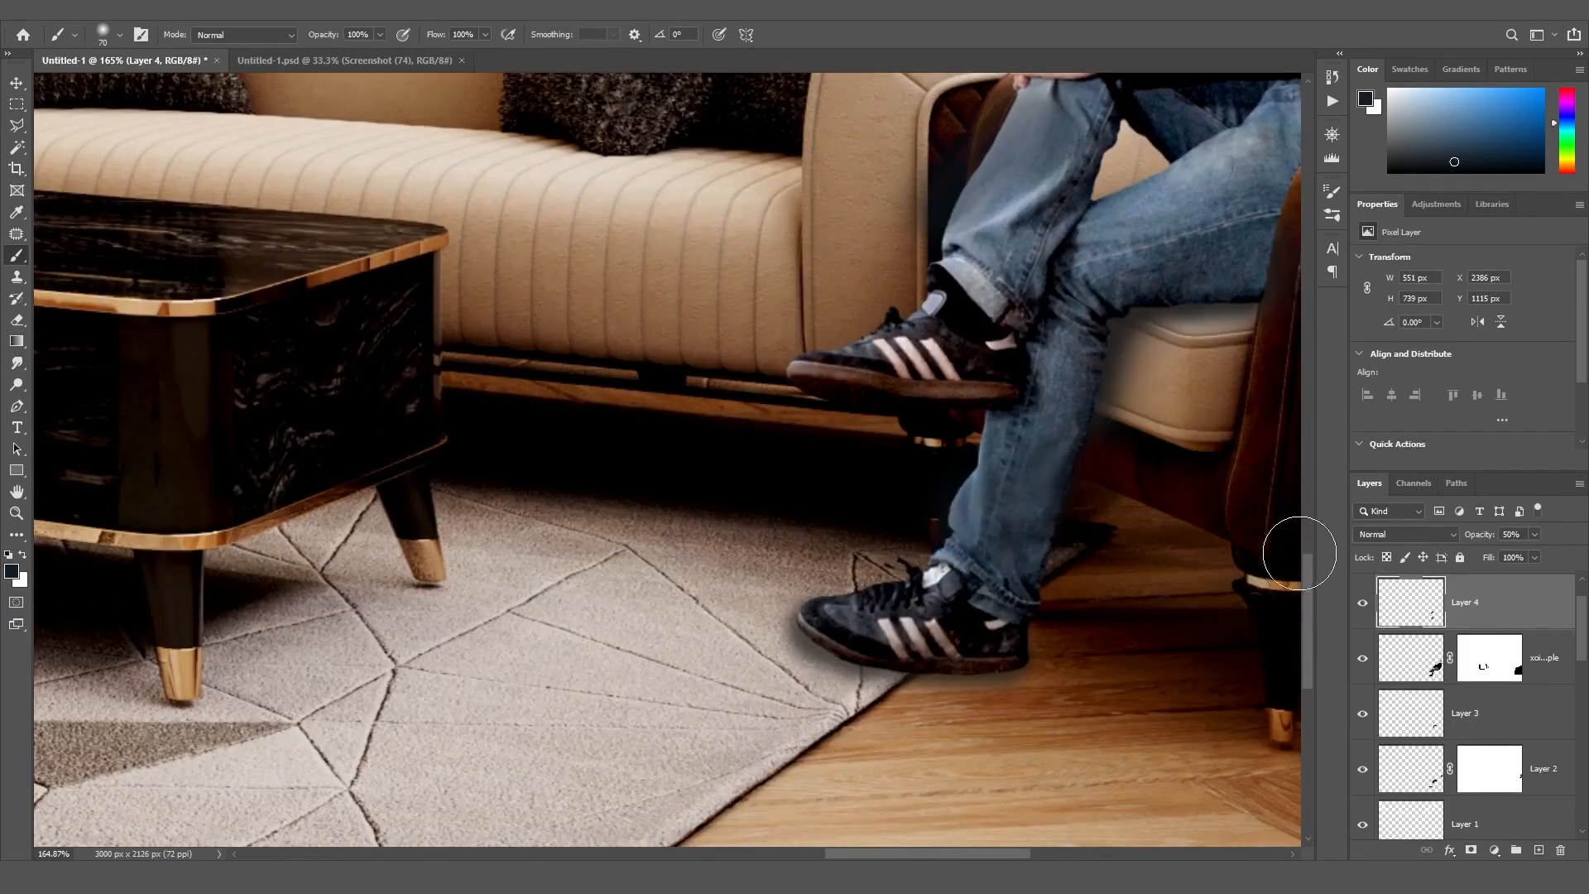
pyautogui.moveTo(1312, 581); pyautogui.dragTo(1310, 548)
pyautogui.press('[')
pyautogui.press('[')
pyautogui.press('[')
pyautogui.press('[')
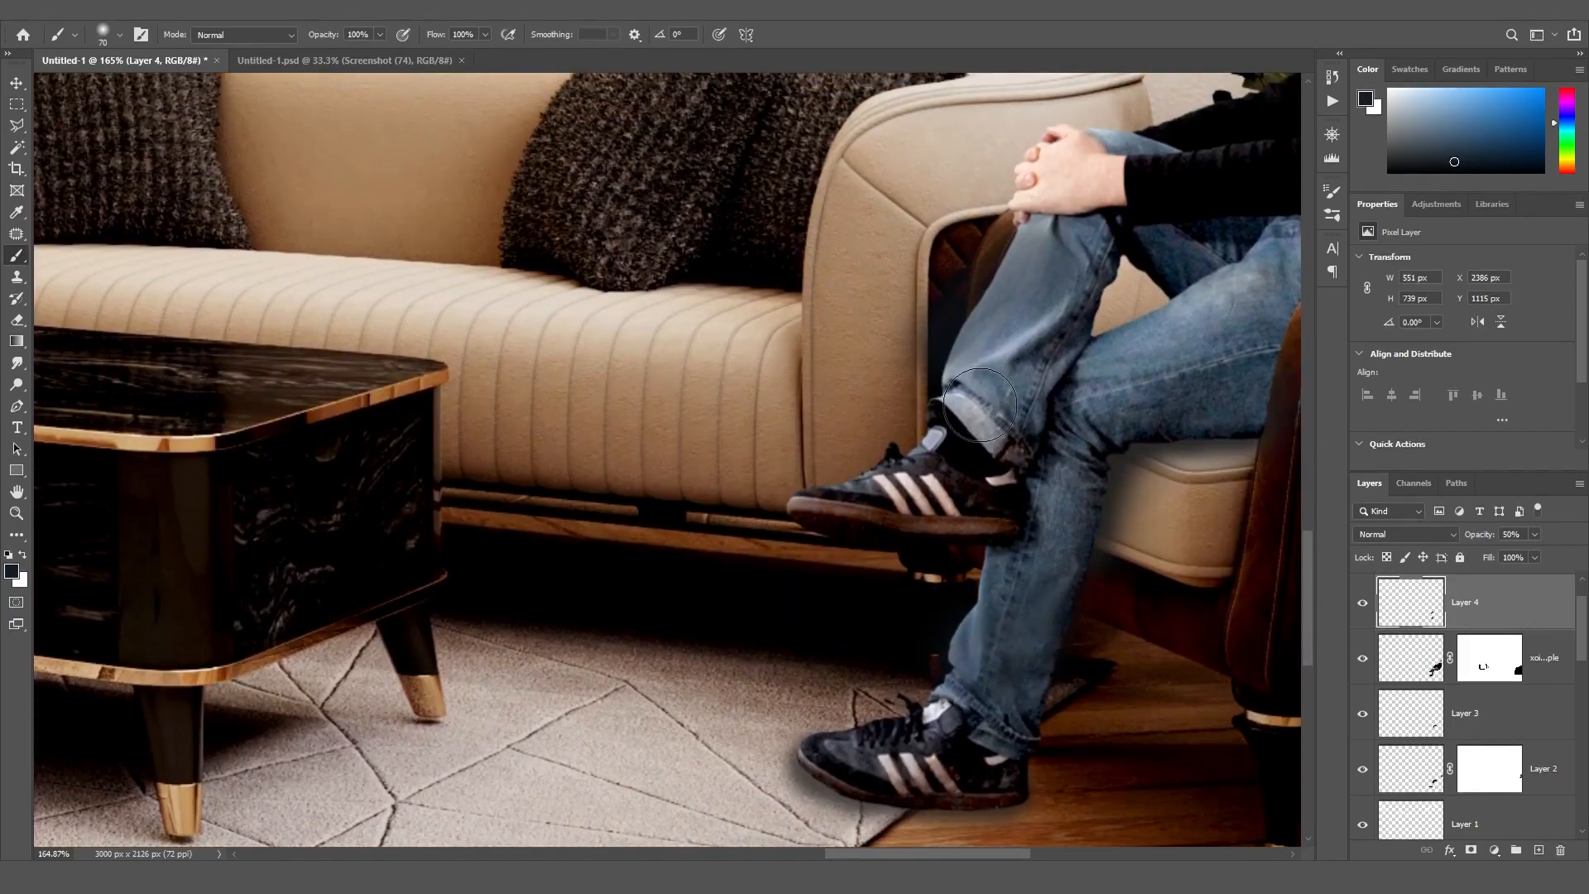
pyautogui.moveTo(992, 434); pyautogui.dragTo(956, 389)
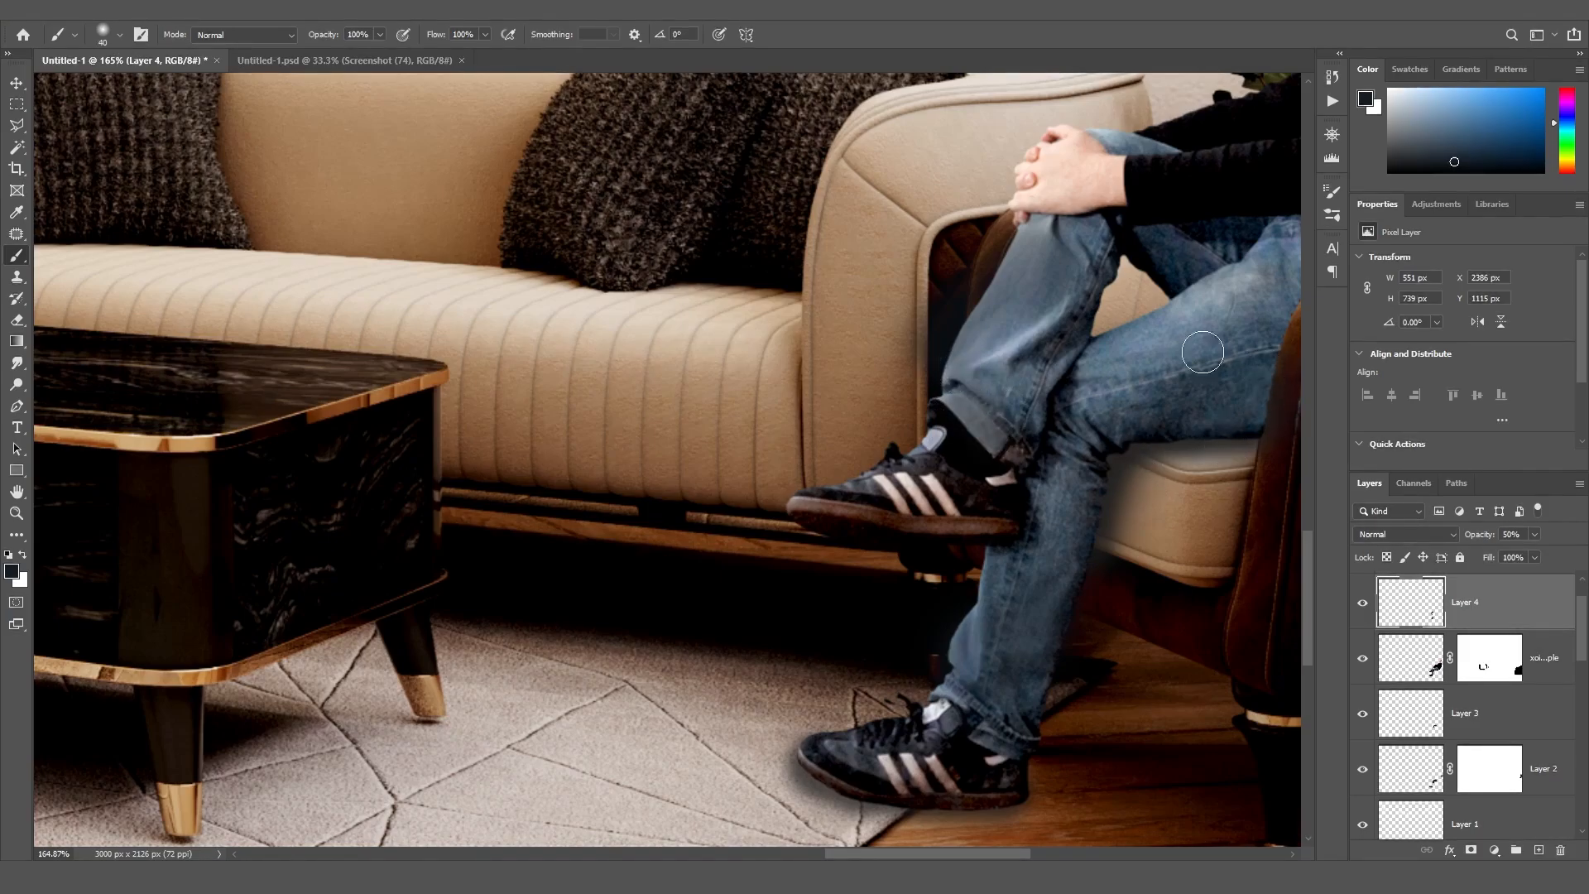
# Paint a sampled light denim highlight down the raised leg below the knee and sample a dark tone from the lower shoe
pyautogui.keyDown('alt'); pyautogui.click(1036, 332); pyautogui.keyUp('alt')
pyautogui.moveTo(1081, 253)
pyautogui.mouseDown()
pyautogui.moveTo(1087, 236)
pyautogui.moveTo(1005, 344)
pyautogui.moveTo(1062, 311)
pyautogui.mouseUp()
pyautogui.keyDown('alt'); pyautogui.scroll(-3, 952, 662); pyautogui.keyUp('alt')
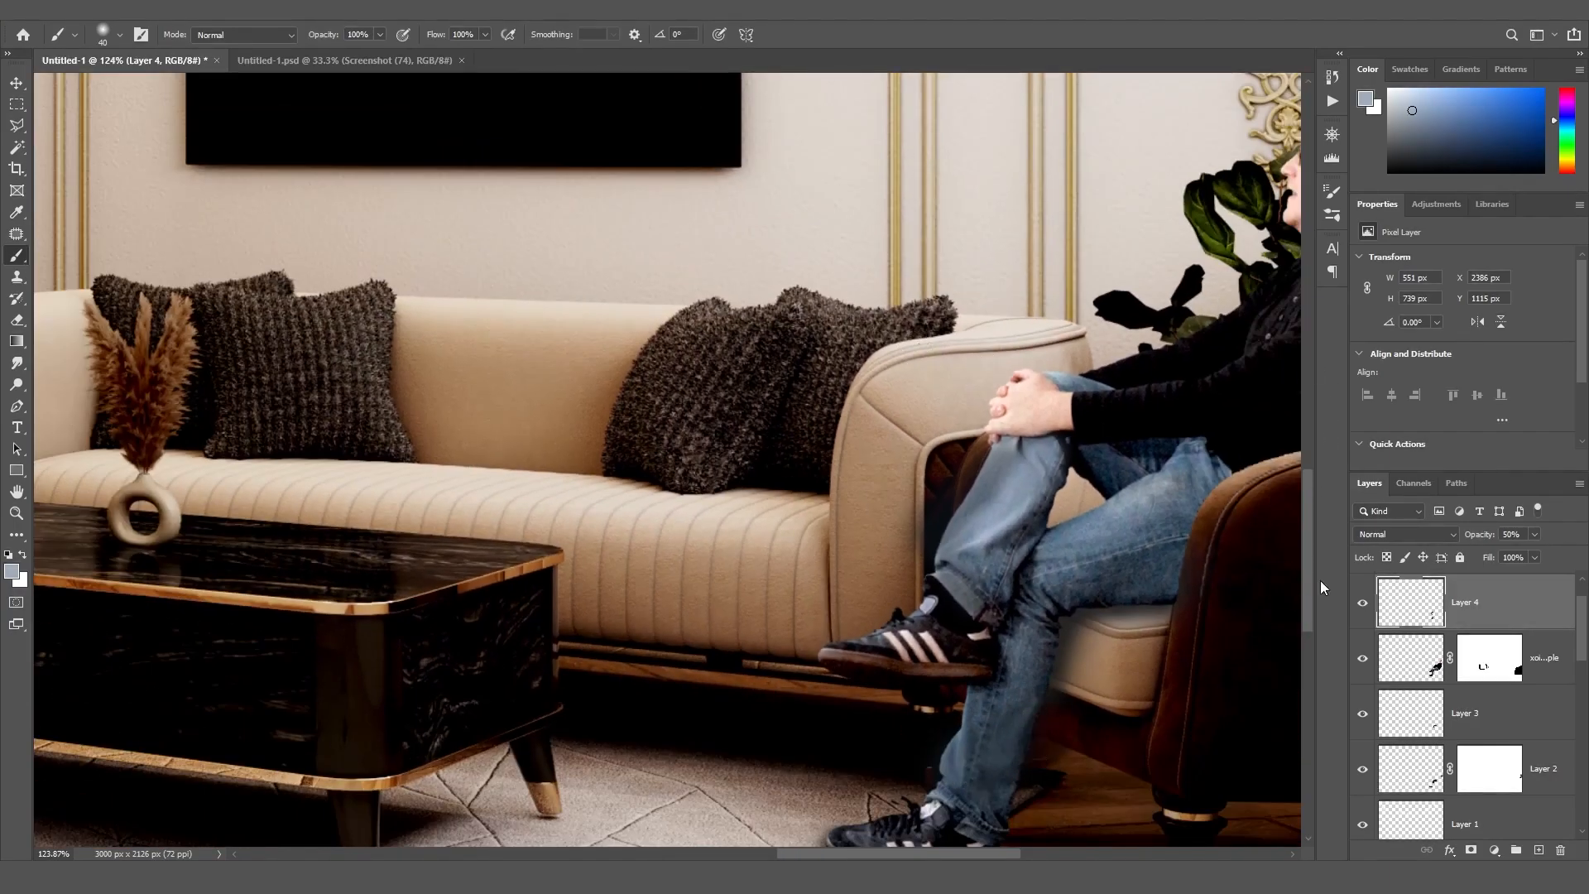
pyautogui.moveTo(1306, 577); pyautogui.dragTo(1305, 614)
pyautogui.keyDown('alt'); pyautogui.scroll(6, 985, 655); pyautogui.keyUp('alt')
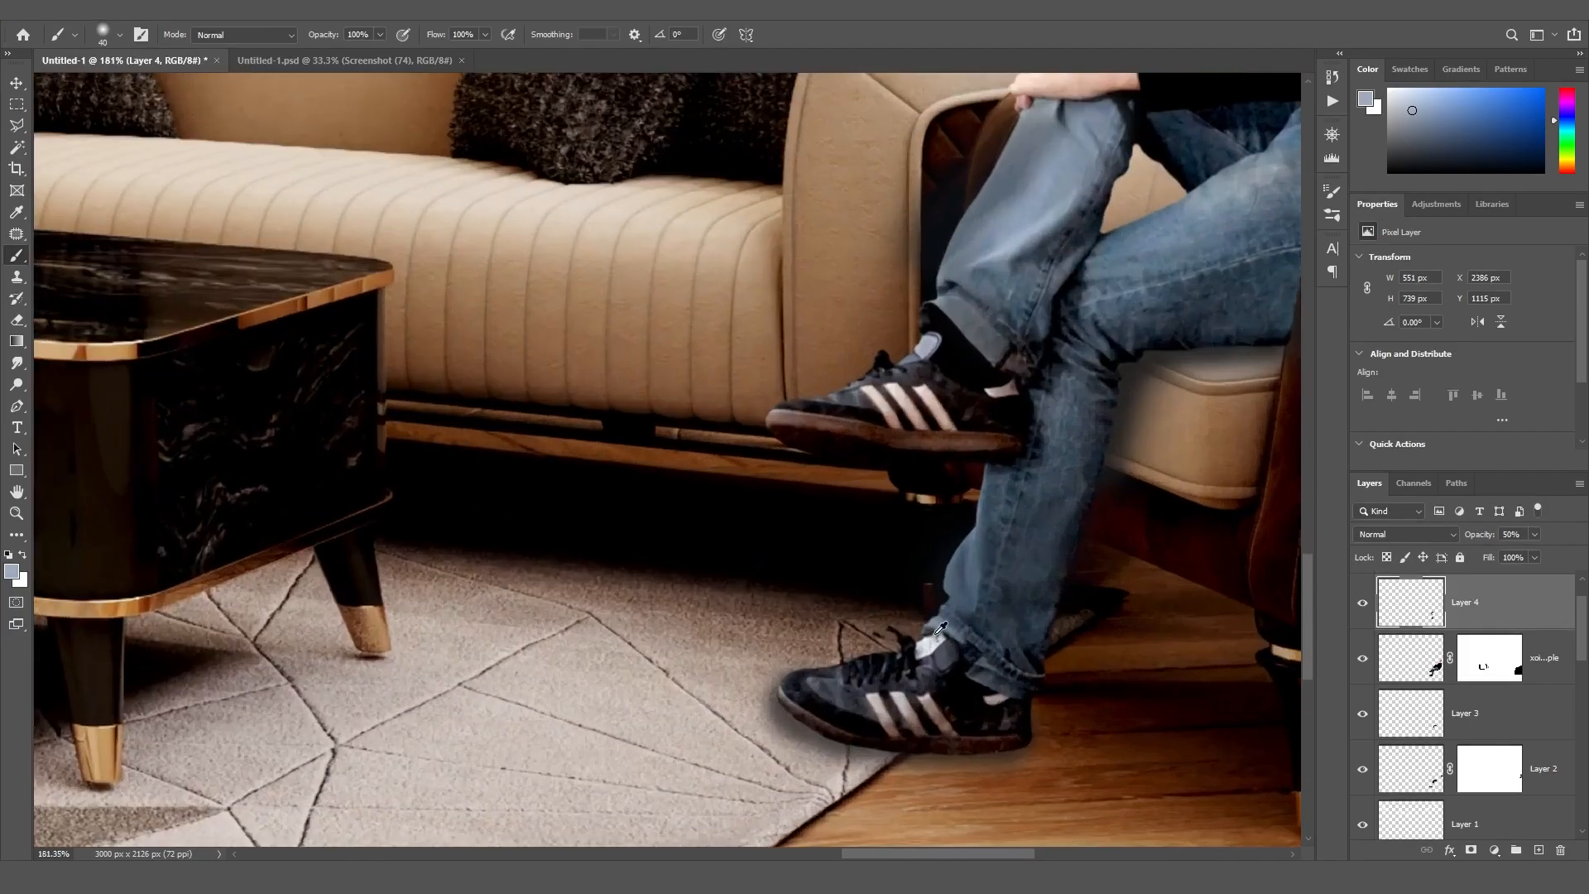
pyautogui.keyDown('alt'); pyautogui.click(915, 658); pyautogui.keyUp('alt')
pyautogui.keyDown('alt'); pyautogui.scroll(-7, 1275, 571); pyautogui.keyUp('alt')
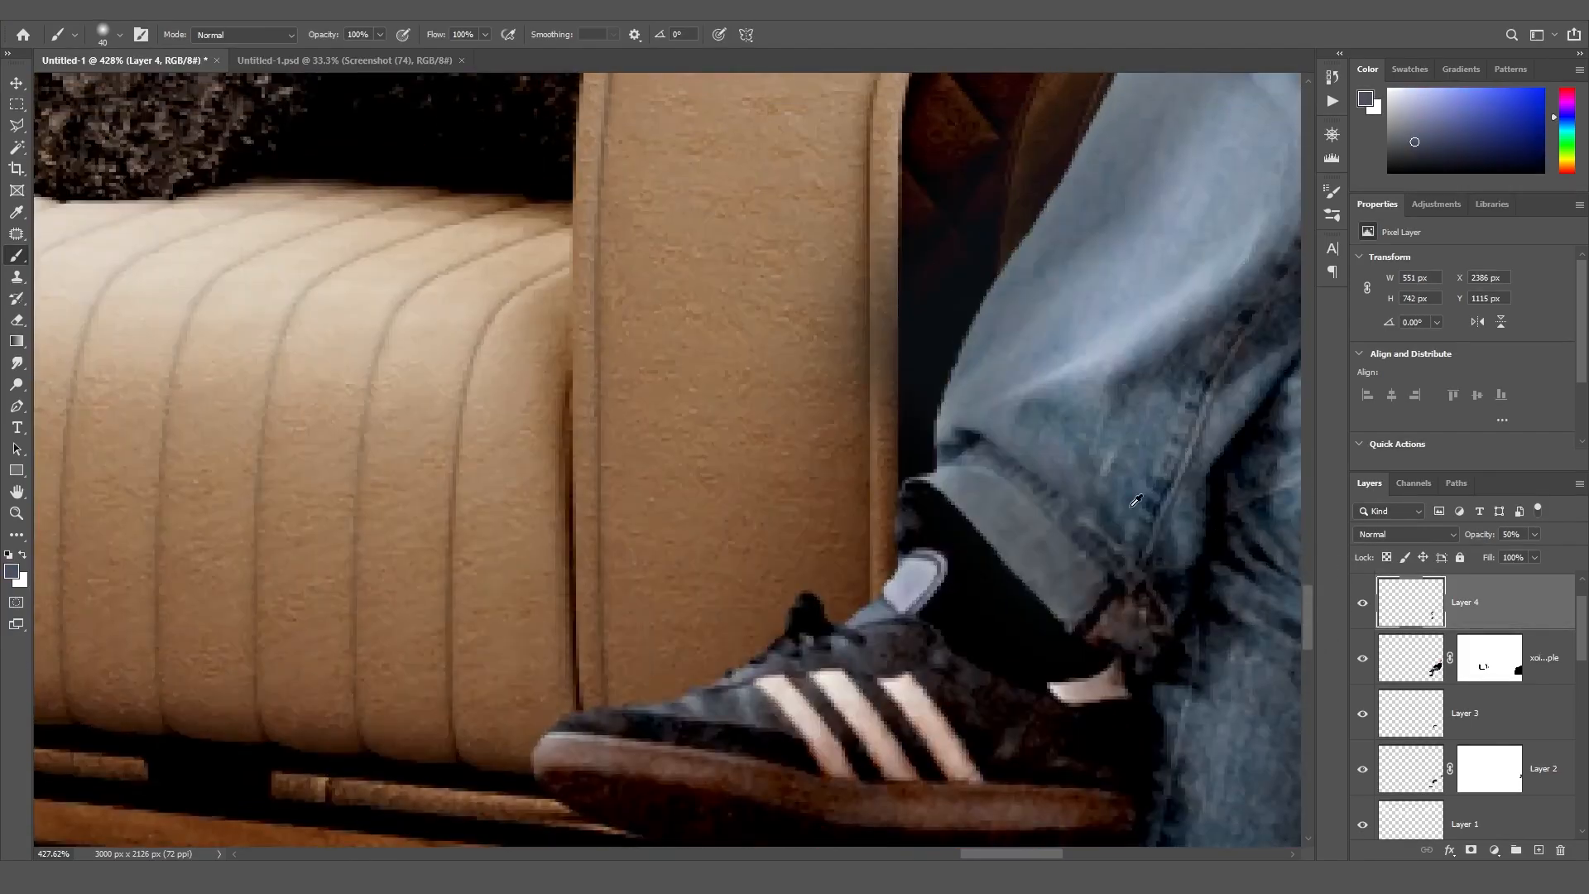
pyautogui.hotkey('ctrl', '0')
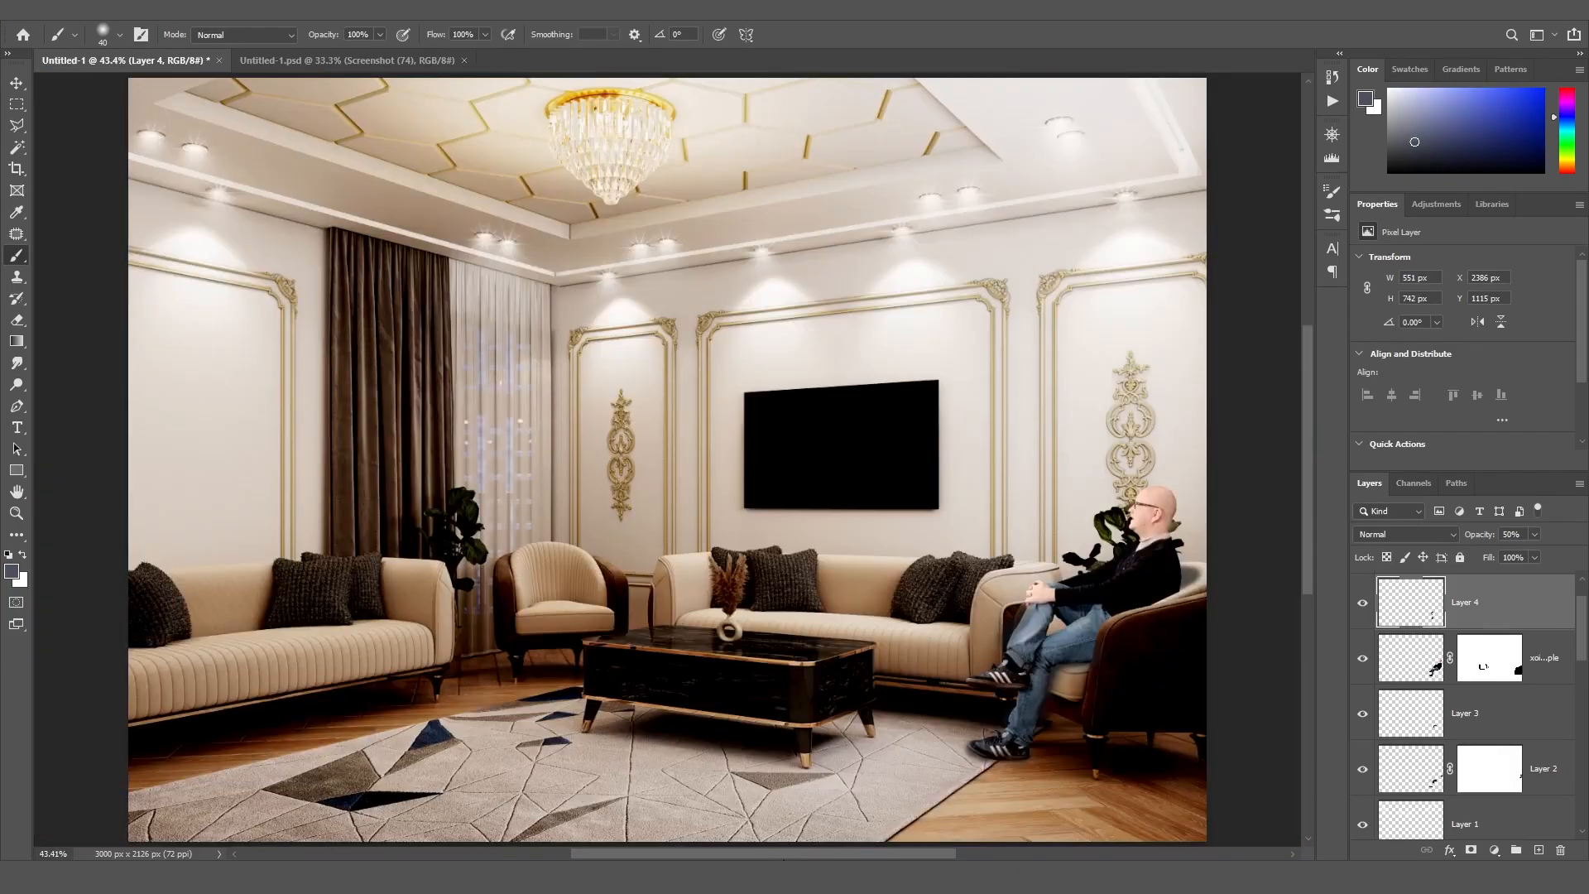
# Apply Levels to the xoio_people layer with input levels 47, 1.00 and 251 to deepen the man's contrast
pyautogui.click(1438, 669)
pyautogui.click(106, 16)
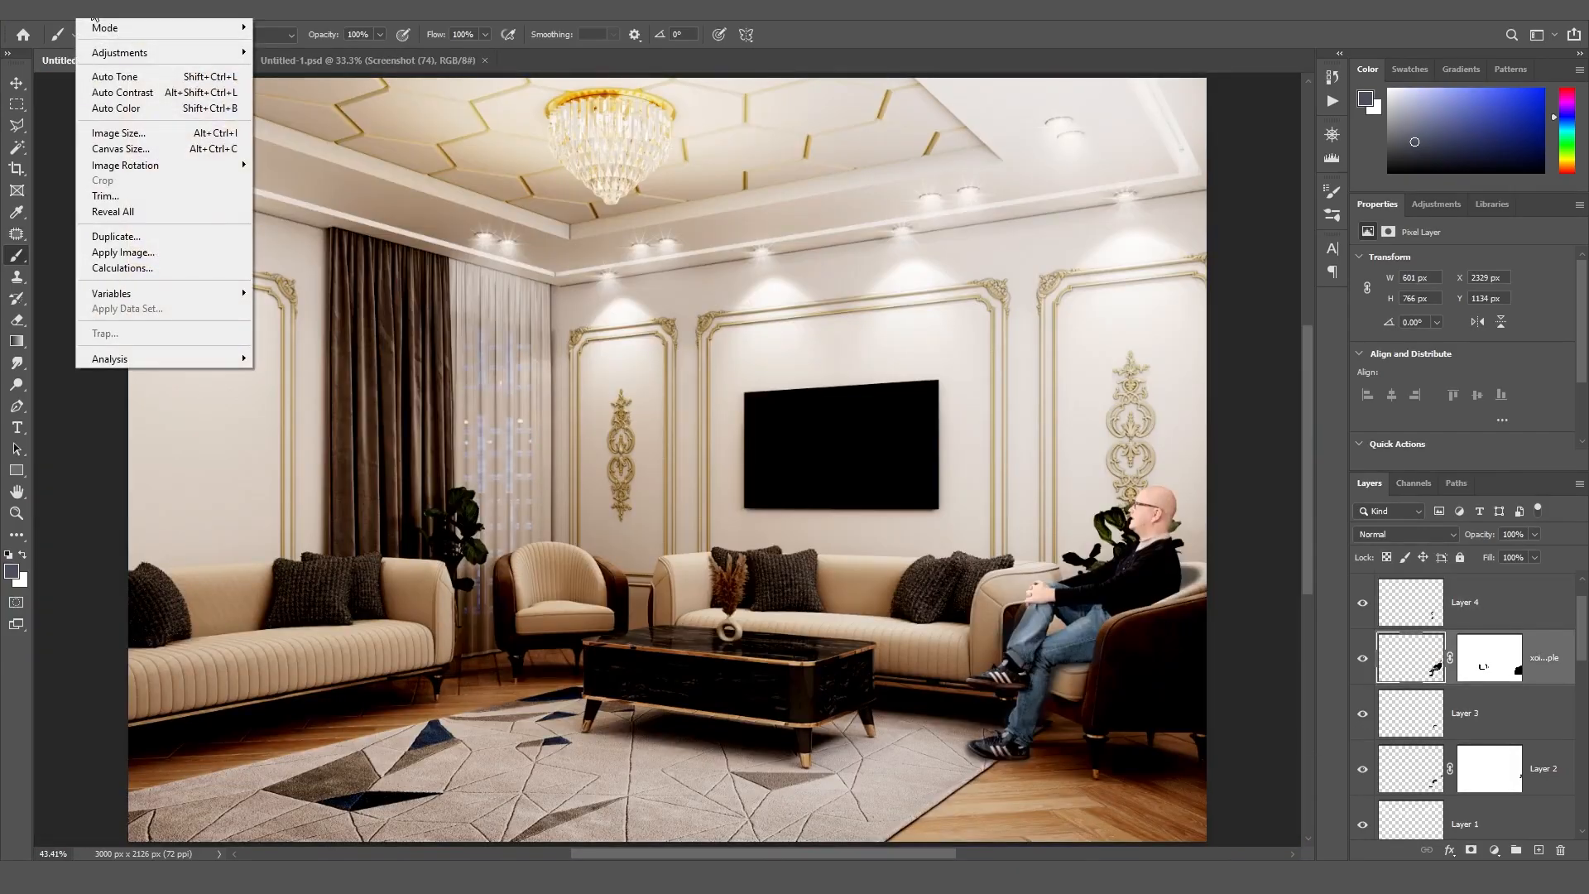
pyautogui.moveTo(99, 48)
pyautogui.click(365, 63)
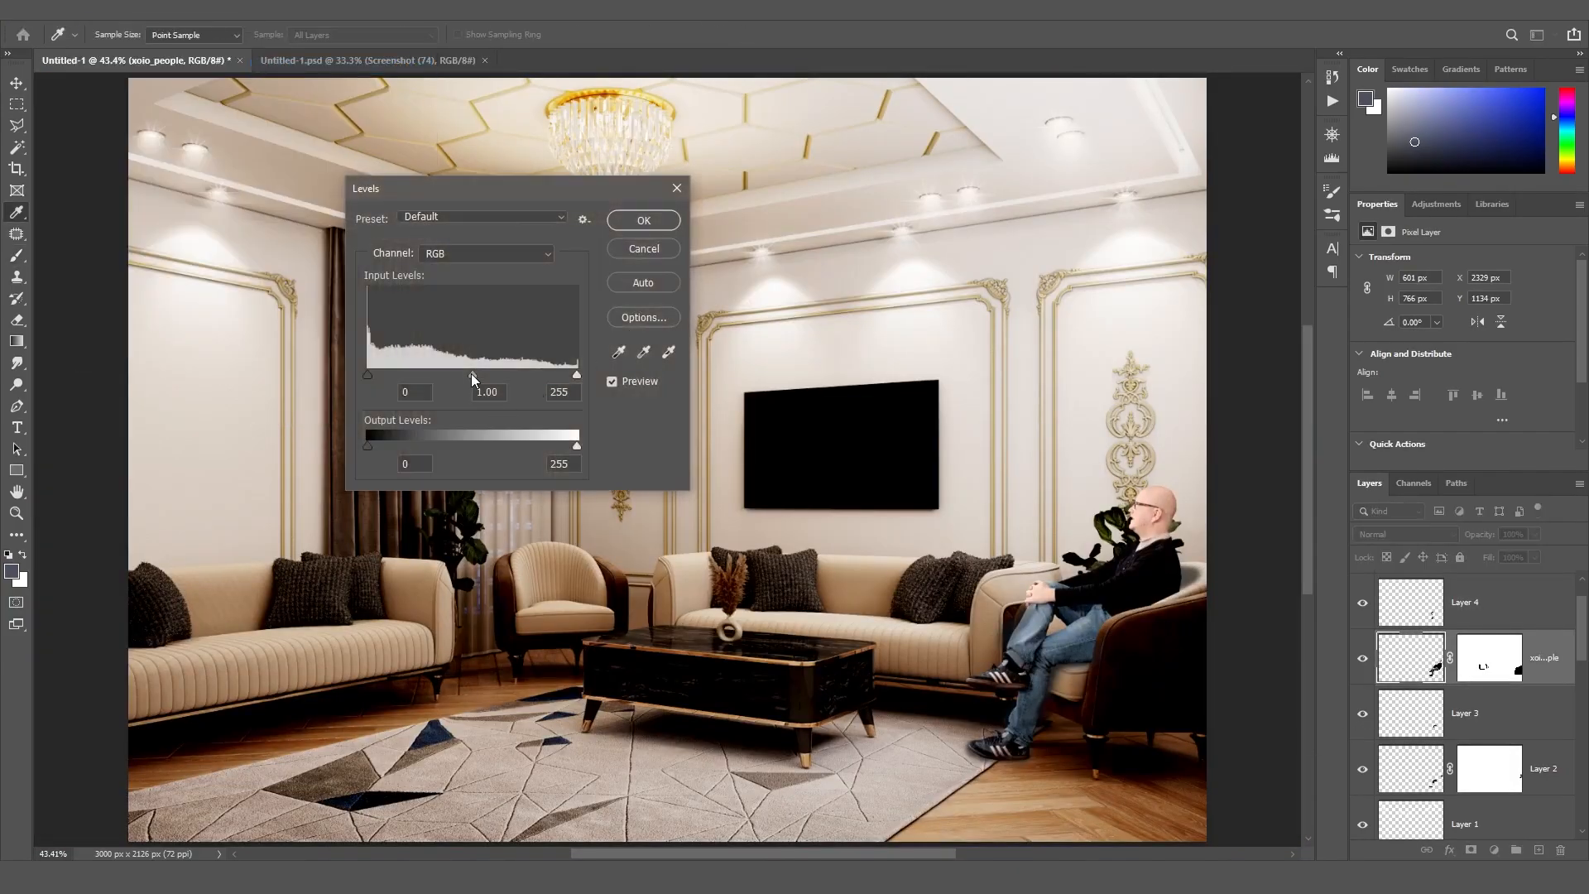
pyautogui.moveTo(472, 374); pyautogui.dragTo(480, 369)
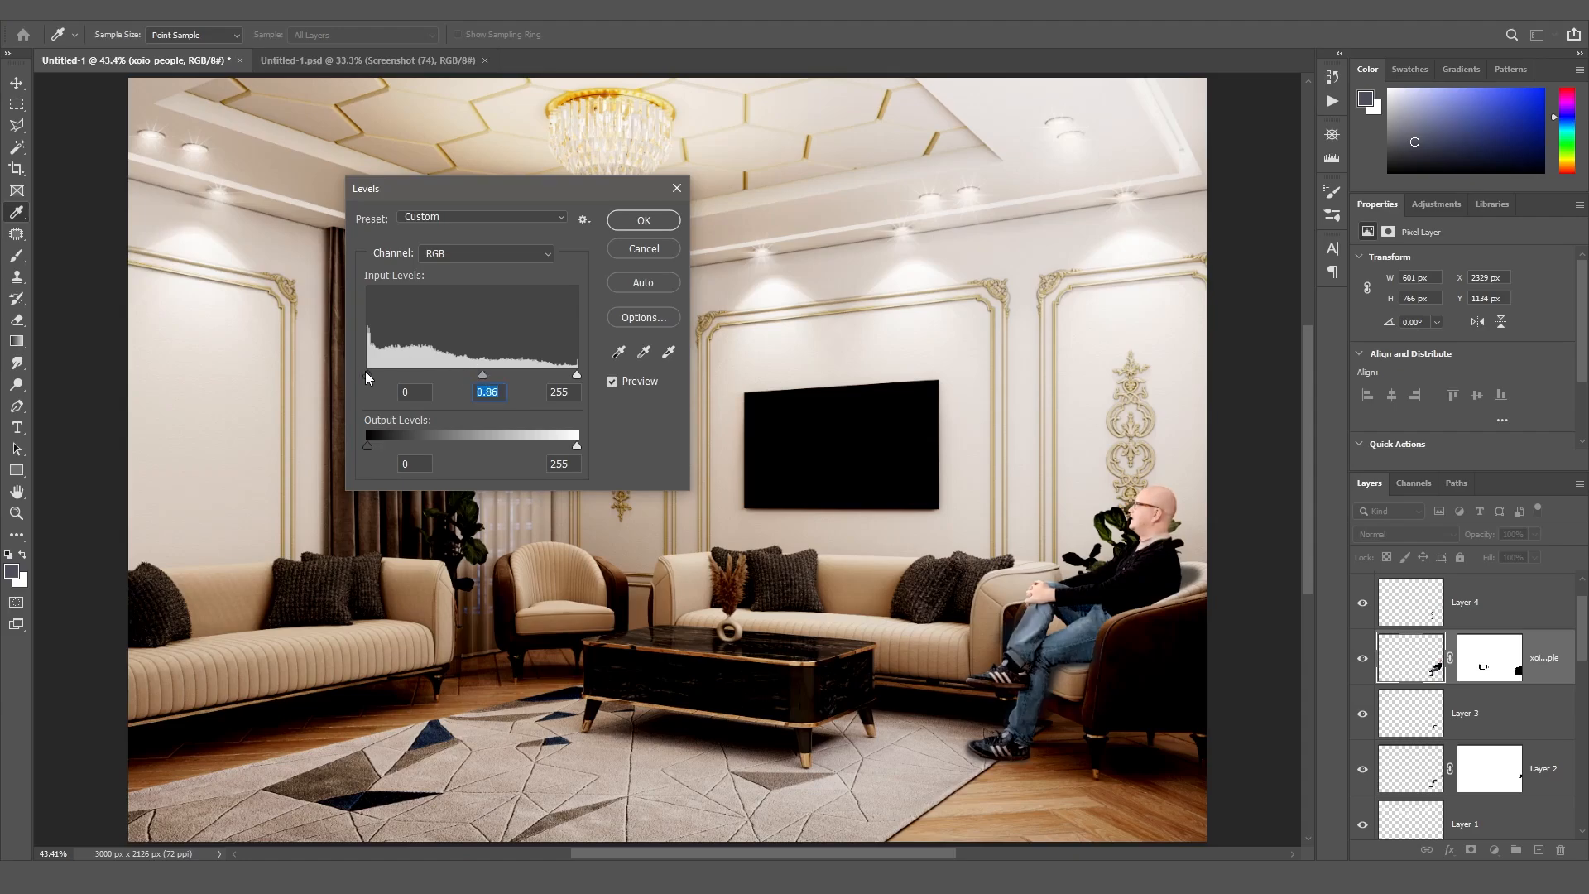
pyautogui.moveTo(366, 373); pyautogui.dragTo(410, 361)
pyautogui.moveTo(576, 374); pyautogui.dragTo(491, 374)
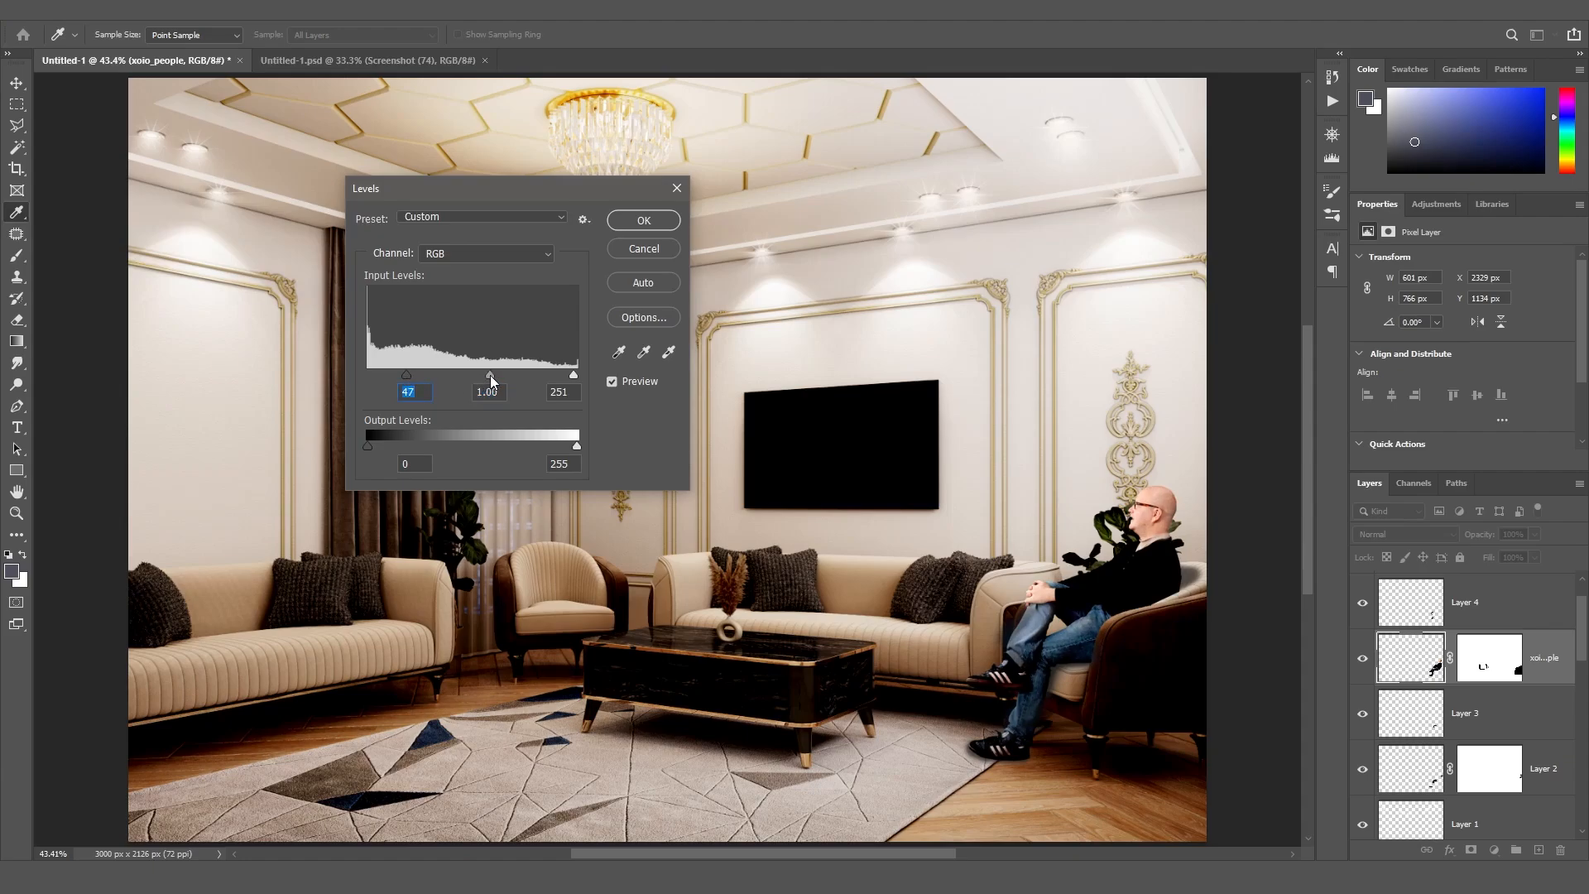
pyautogui.click(644, 220)
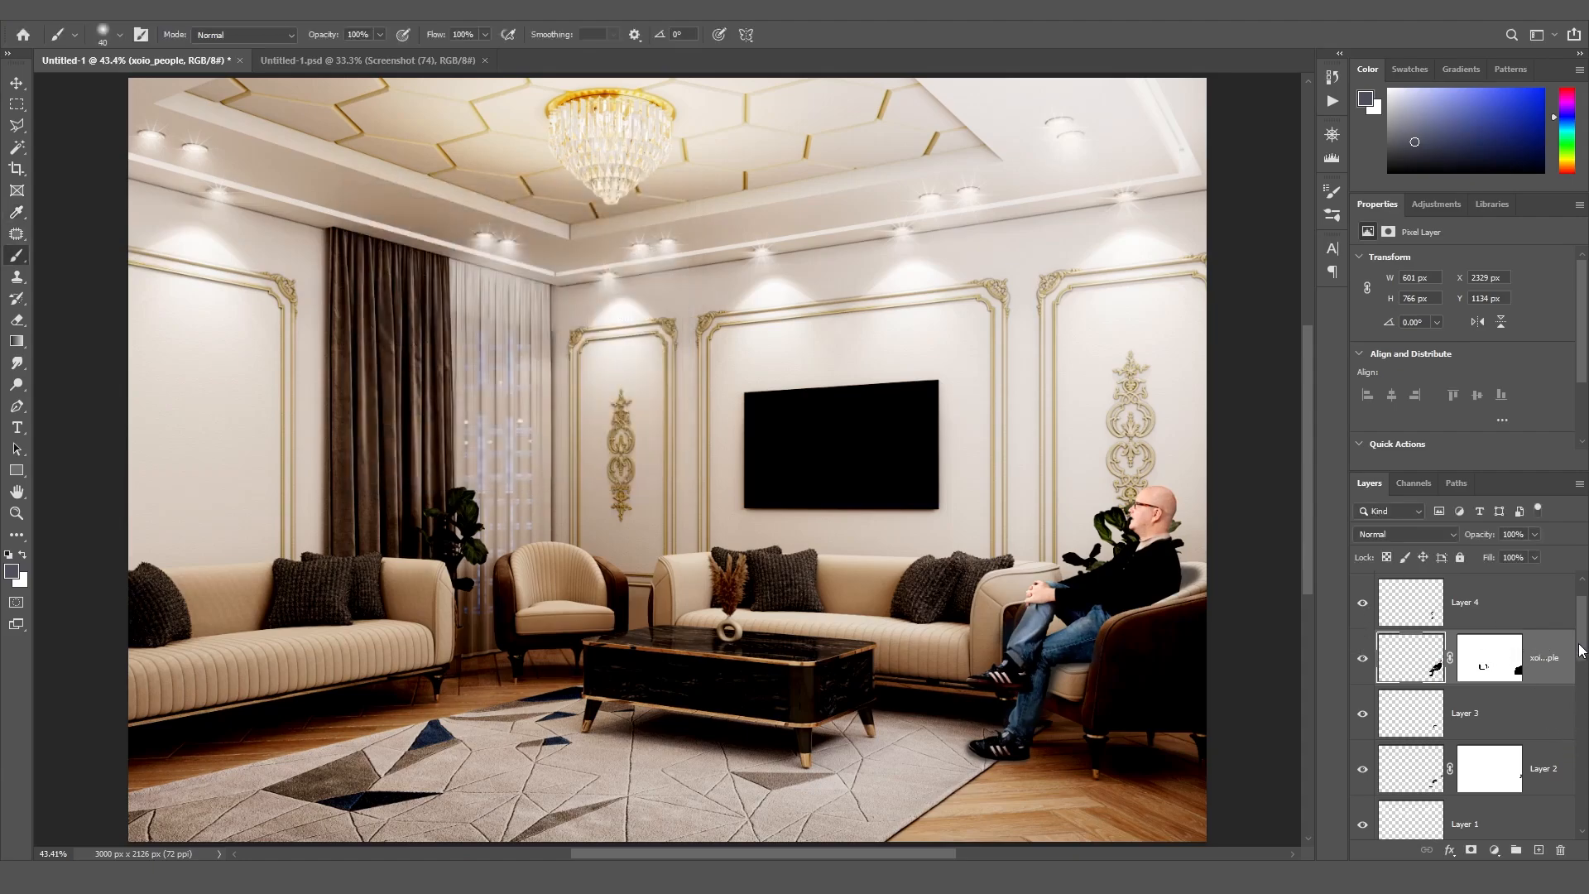
# Toggle the night.jpg layer's visibility repeatedly to compare the original render with the finished composite, leaving it hidden
pyautogui.scroll(1, 1581, 649)
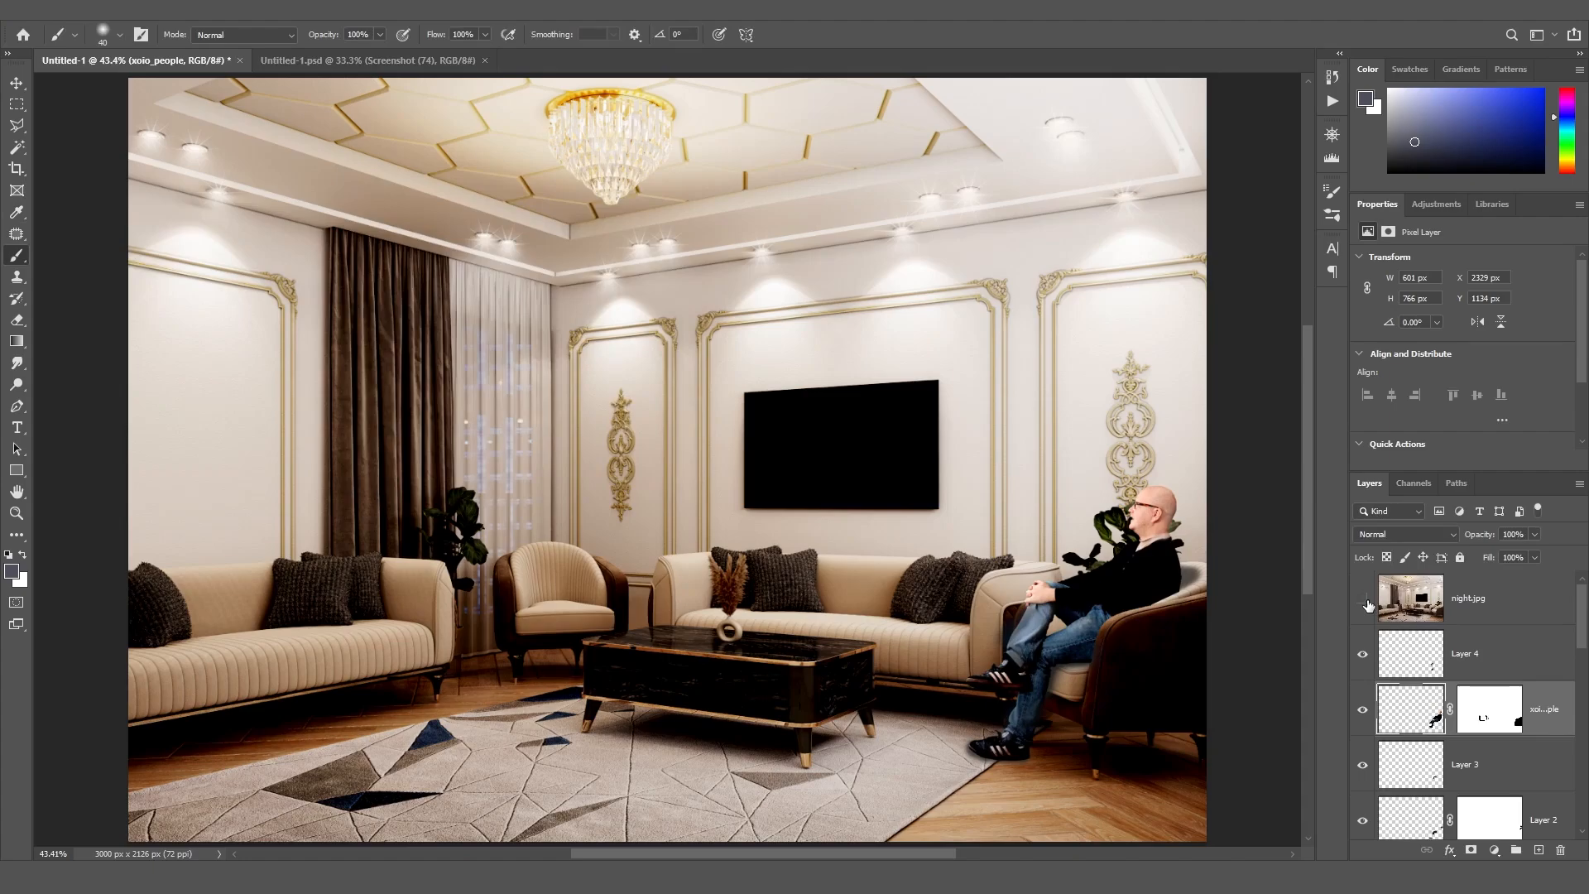
pyautogui.click(1366, 602)
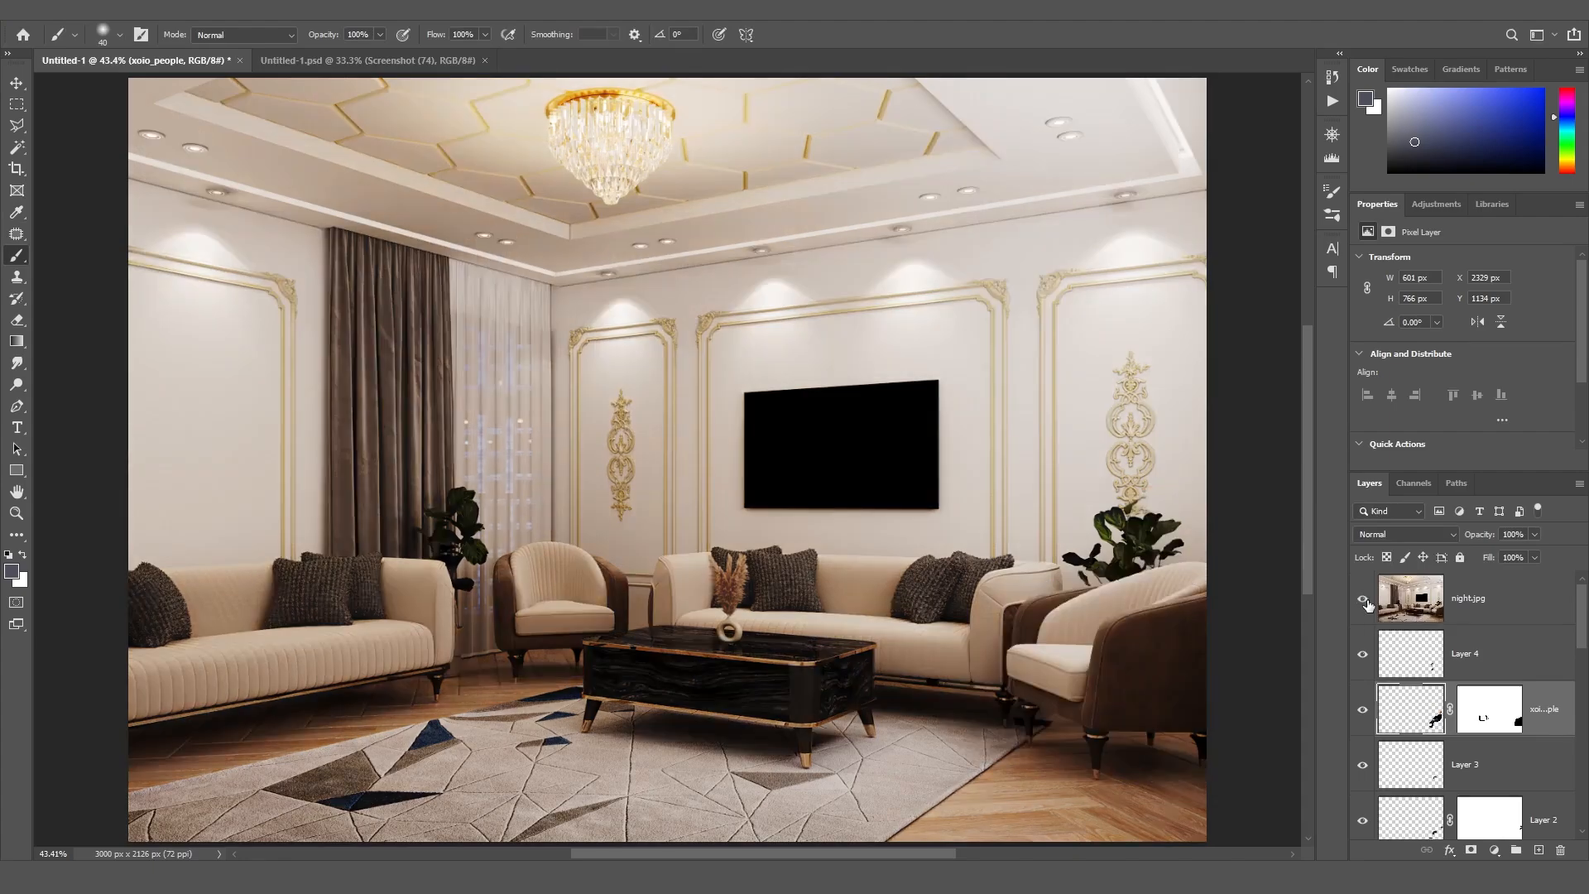
pyautogui.click(1366, 604)
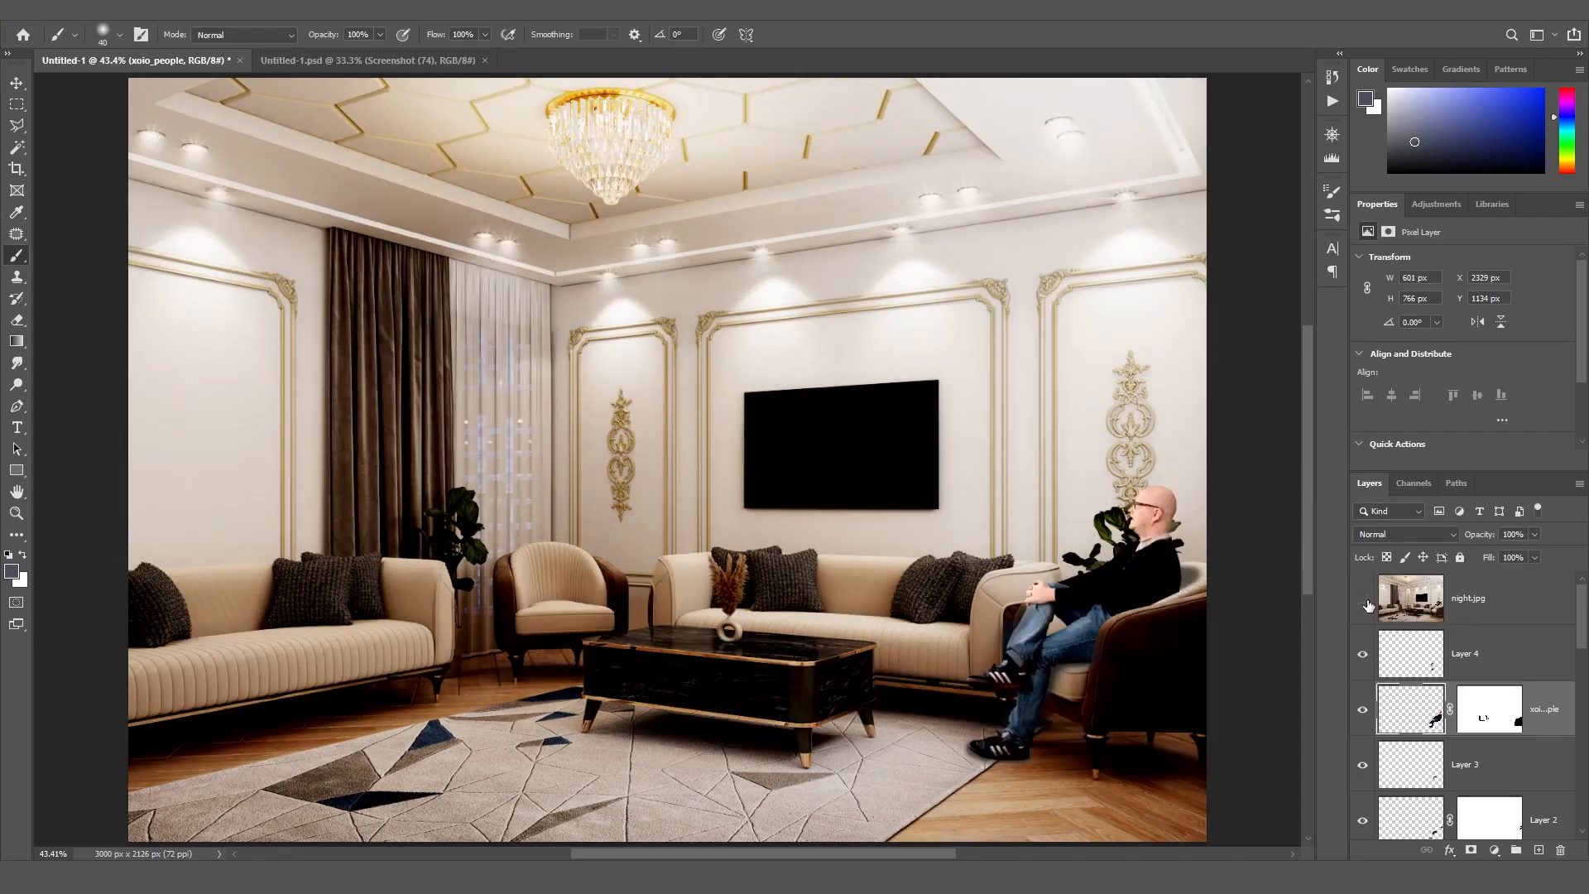
pyautogui.click(1366, 603)
pyautogui.click(1366, 604)
pyautogui.click(1366, 604)
pyautogui.click(1366, 604)
pyautogui.click(1366, 604)
pyautogui.click(1366, 604)
pyautogui.click(1366, 604)
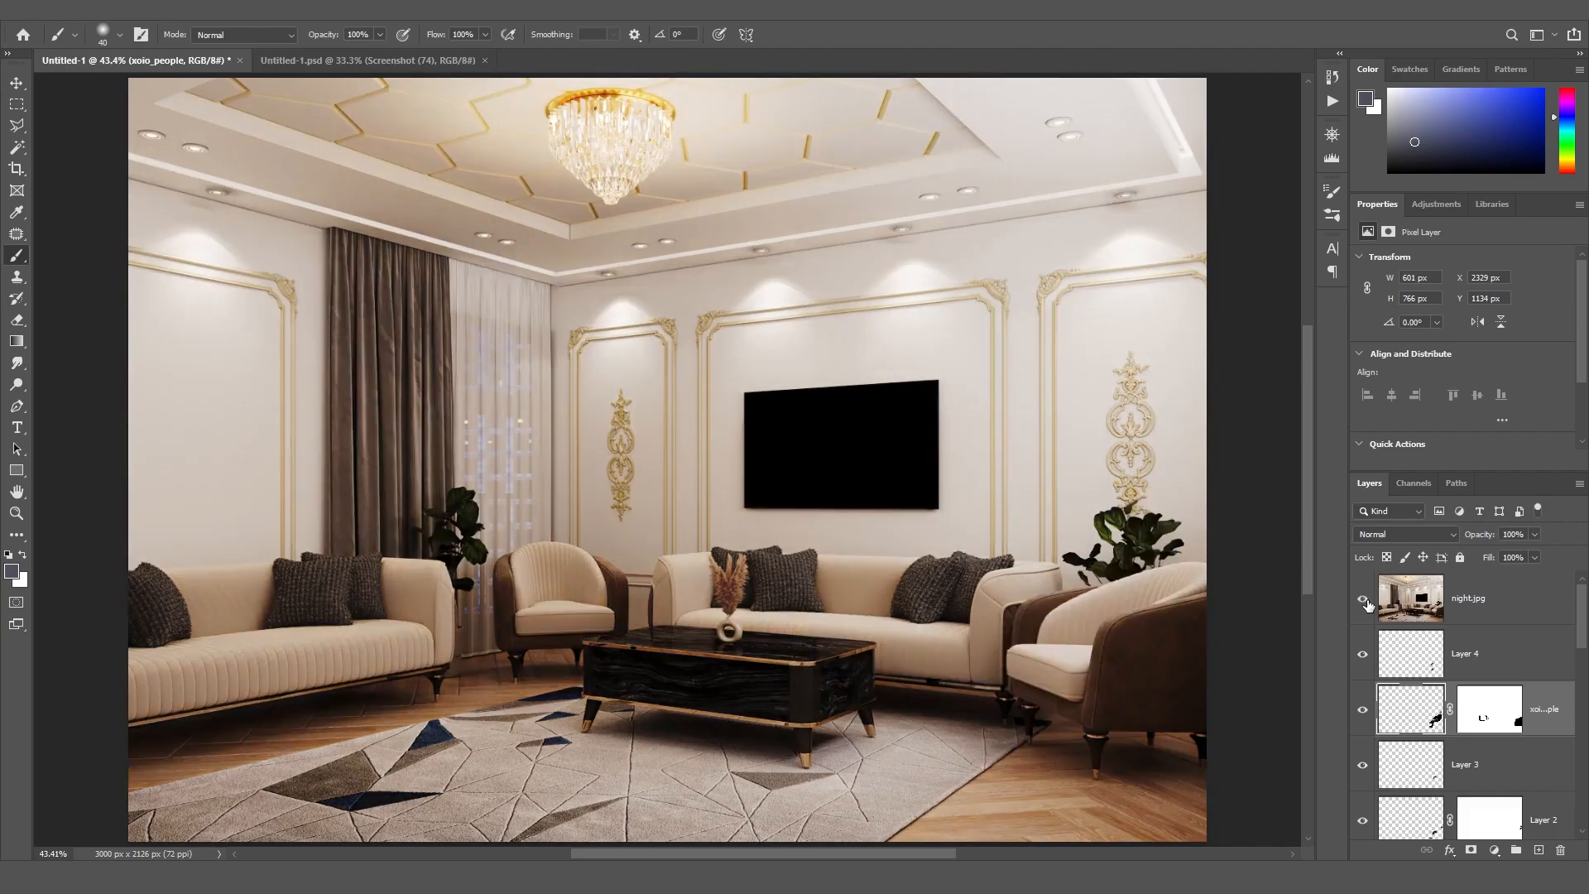
pyautogui.click(1364, 600)
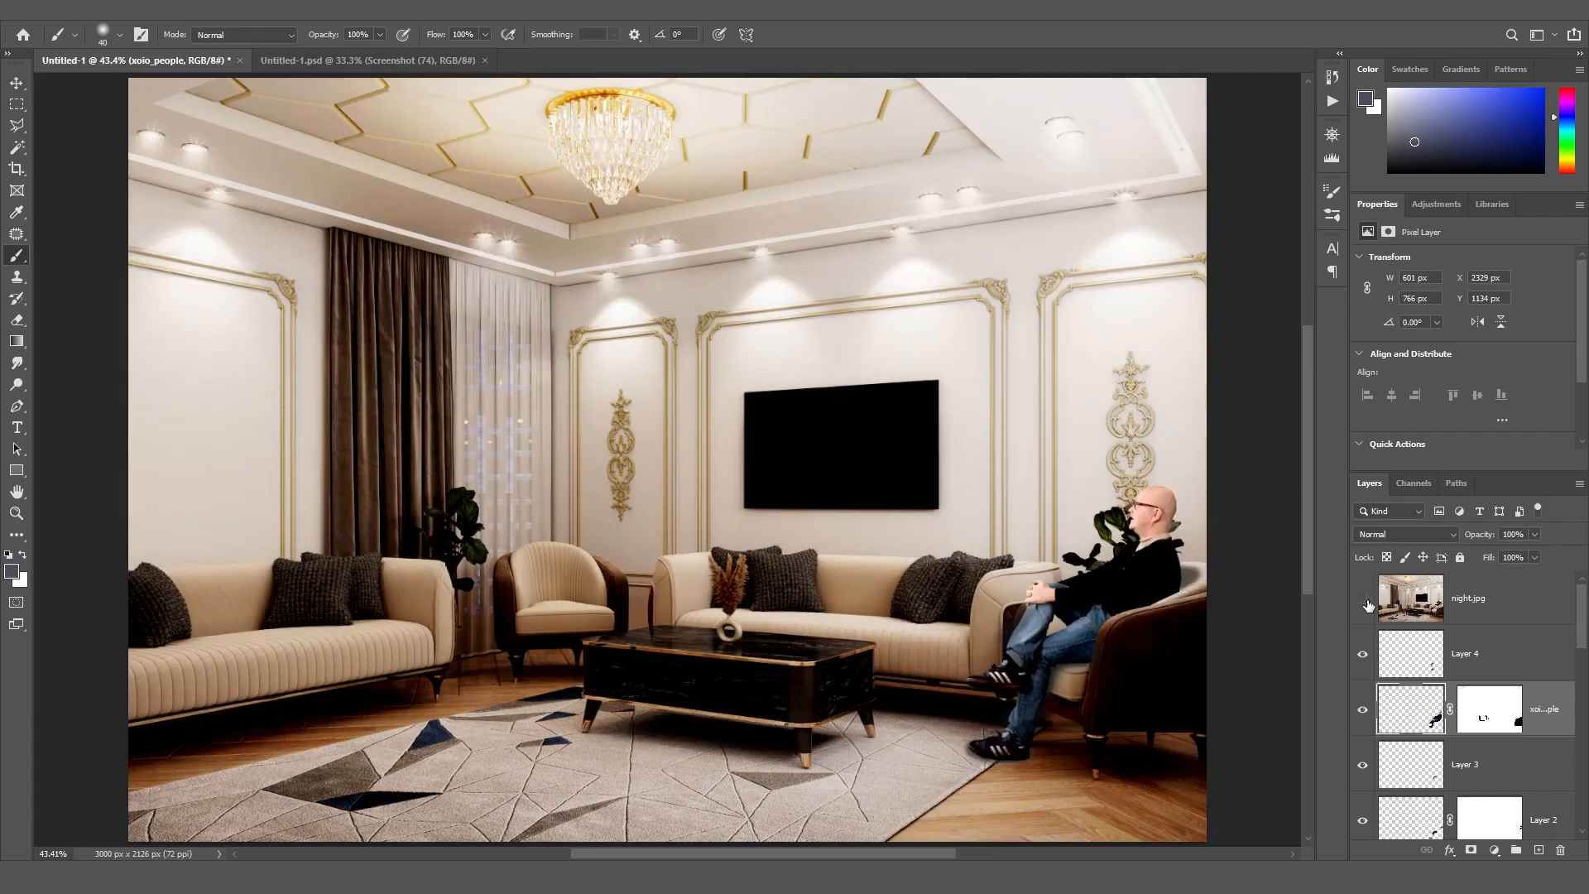
pyautogui.click(1365, 601)
pyautogui.click(1364, 599)
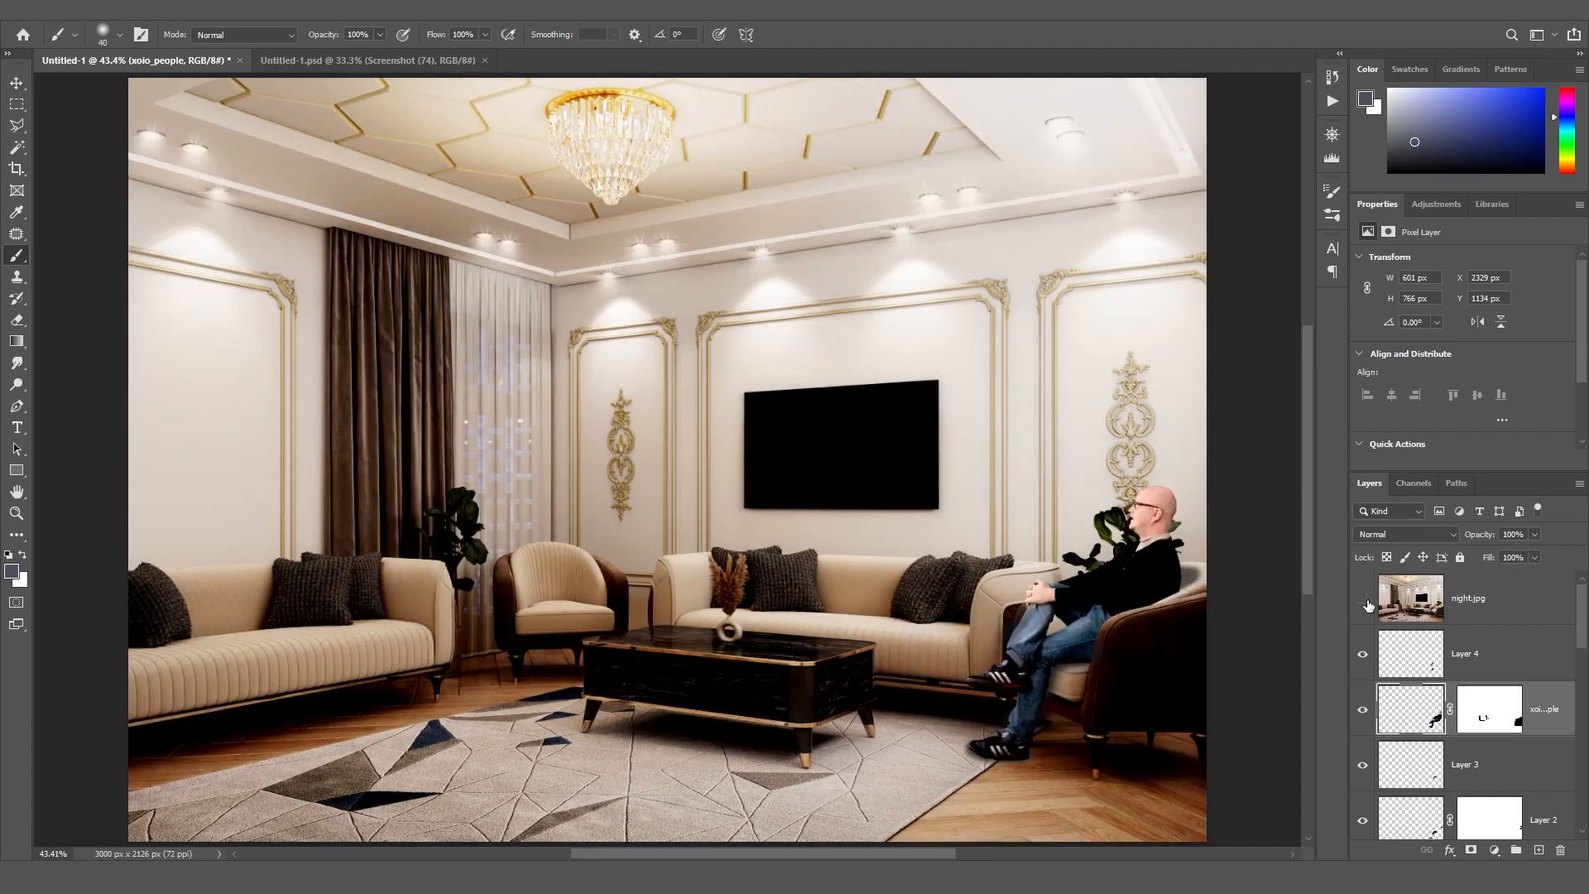